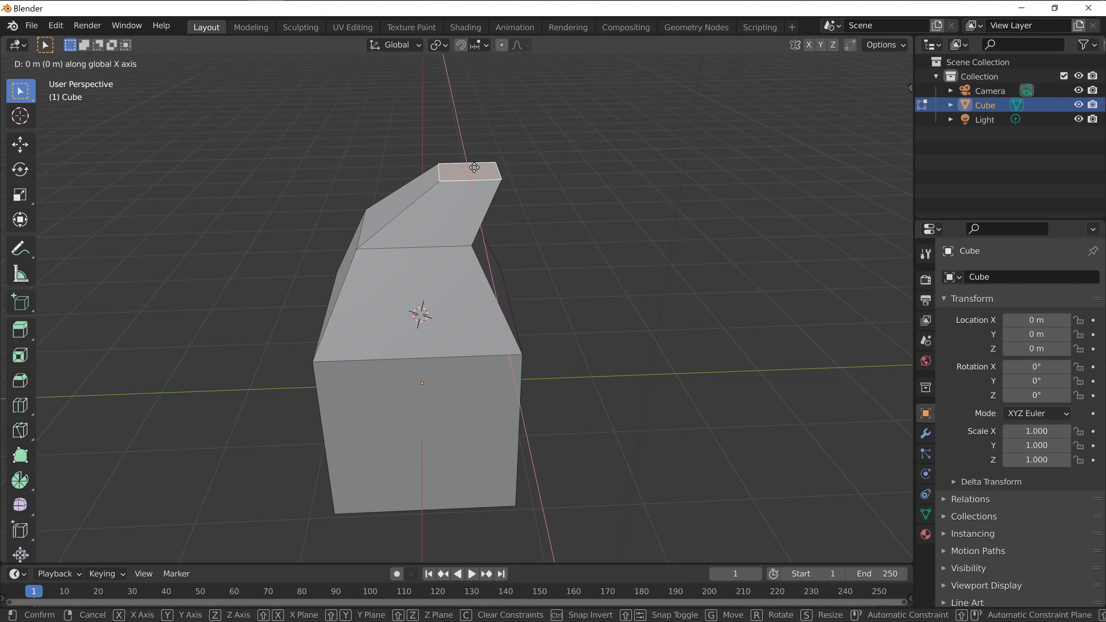
Move the small top face of the cube mesh along the global Y axis so the tip leans over to one side.
{"action": "key", "text": "x"}
{"action": "key", "text": "x"}
{"action": "key", "text": "y"}
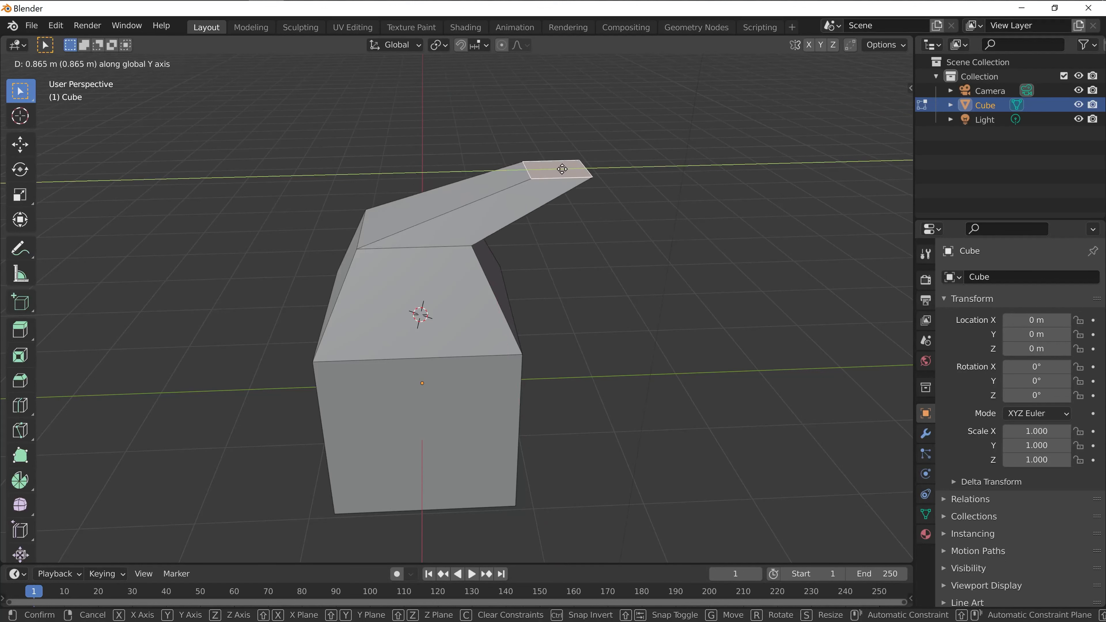
{"action": "left_click", "coordinate": [546, 184]}
{"action": "middle_click_drag", "start_coordinate": [548, 186], "coordinate": [685, 284]}
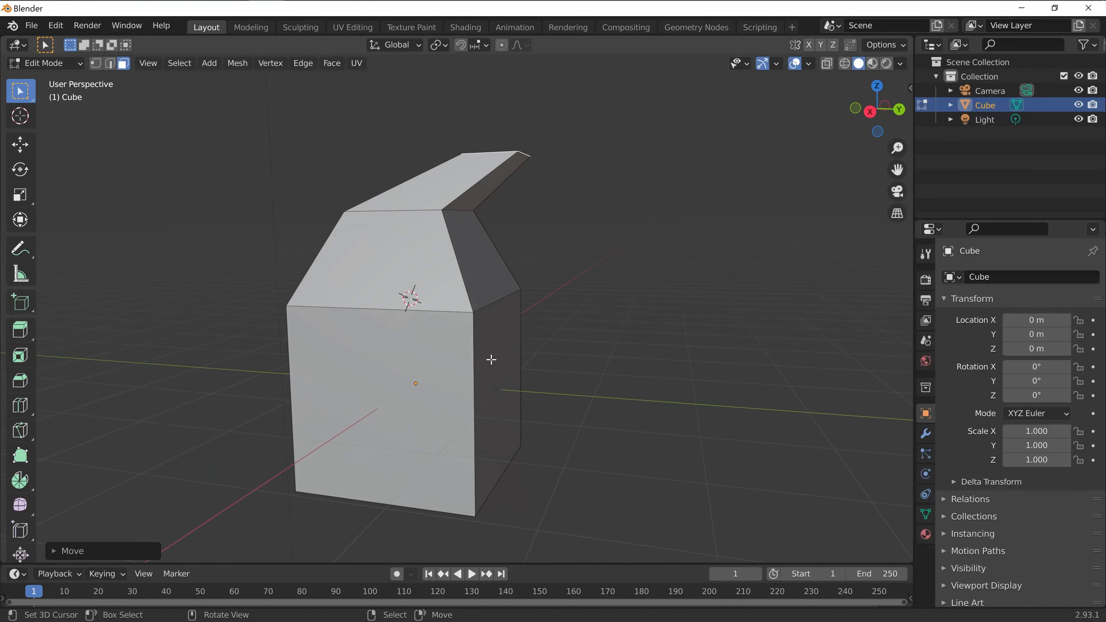
{"action": "middle_click_drag", "start_coordinate": [519, 359], "coordinate": [660, 361]}
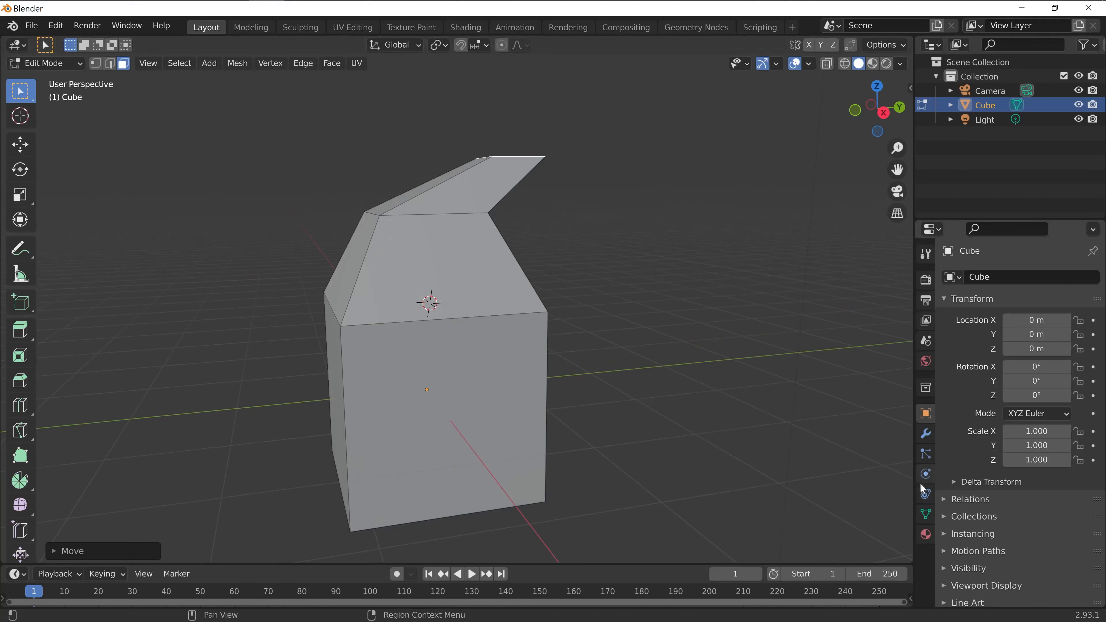
Add a Subdivision Surface modifier to the cube.
{"action": "left_click", "coordinate": [925, 434]}
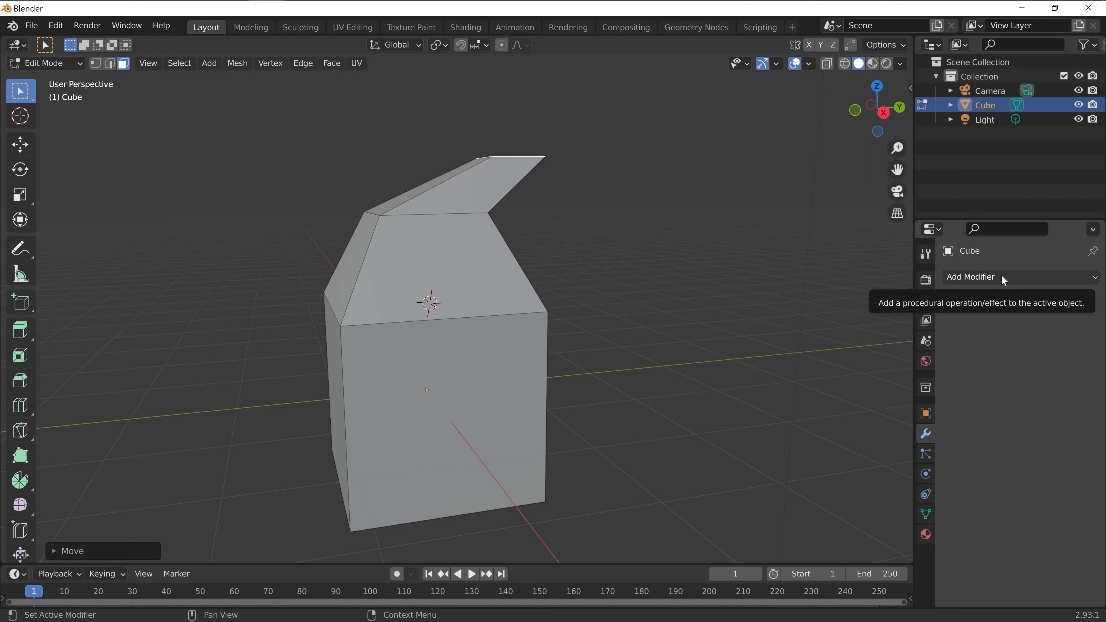
{"action": "left_click", "coordinate": [984, 282]}
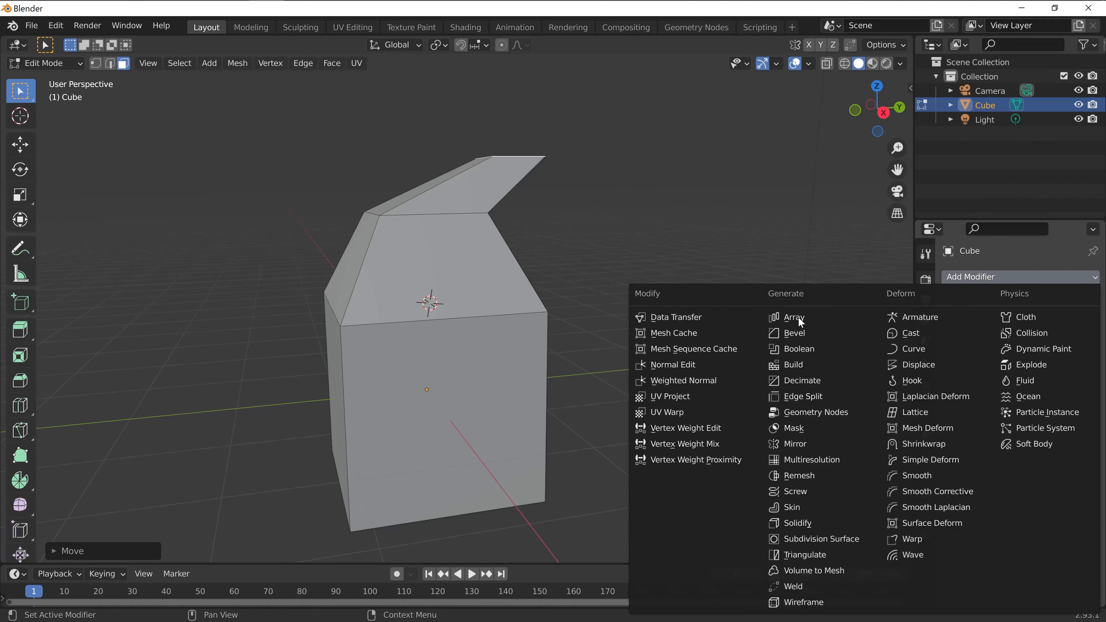
{"action": "left_click", "coordinate": [827, 539]}
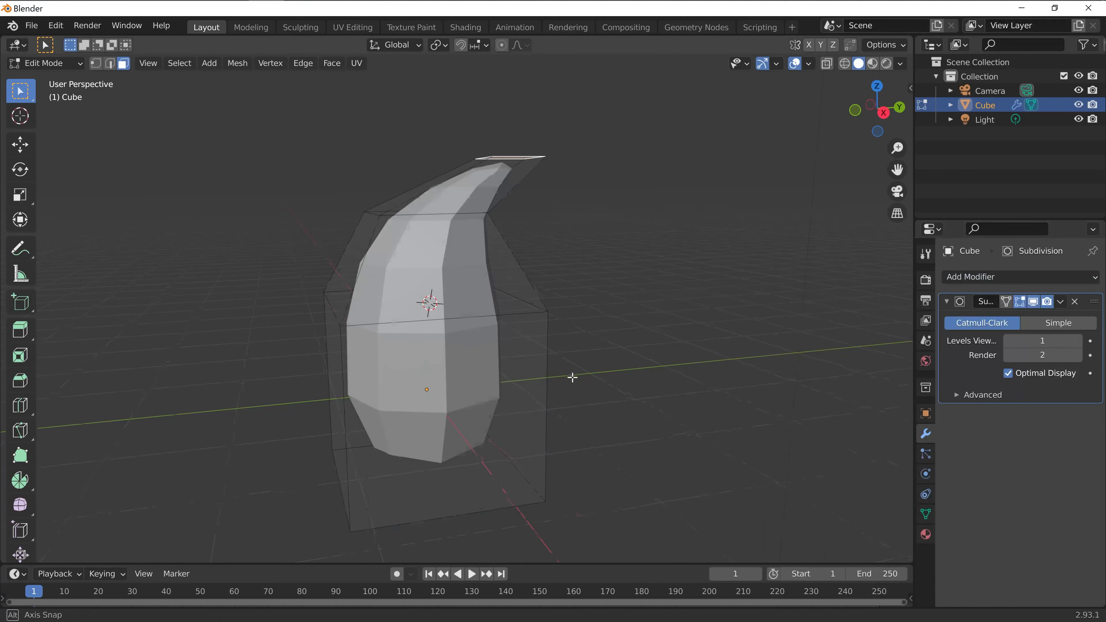
{"action": "middle_click_drag", "start_coordinate": [573, 377], "coordinate": [515, 380]}
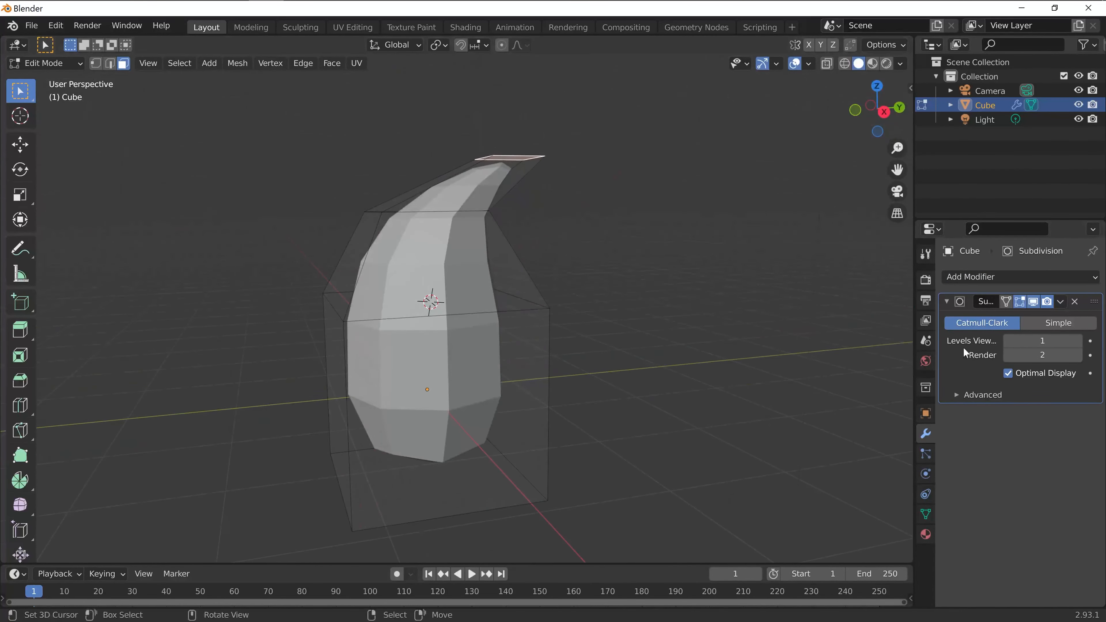
{"action": "middle_click_drag", "start_coordinate": [815, 357], "coordinate": [497, 361]}
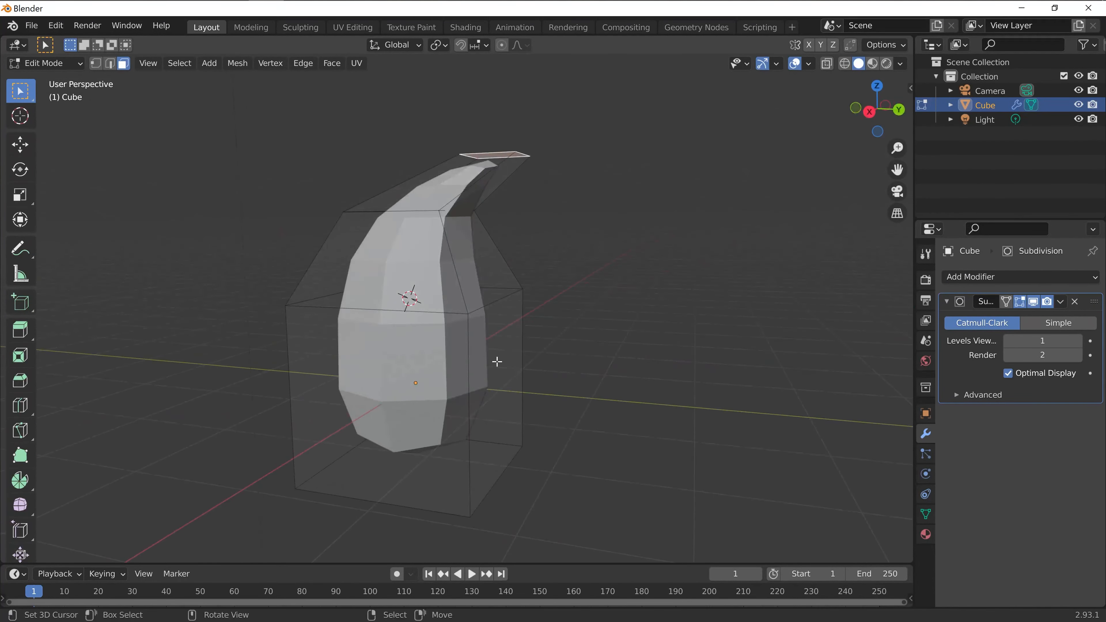
Move the top face about 0.31 m further along the Y axis and scale it down to sharpen the tip.
{"action": "middle_click_drag", "start_coordinate": [712, 389], "coordinate": [651, 209]}
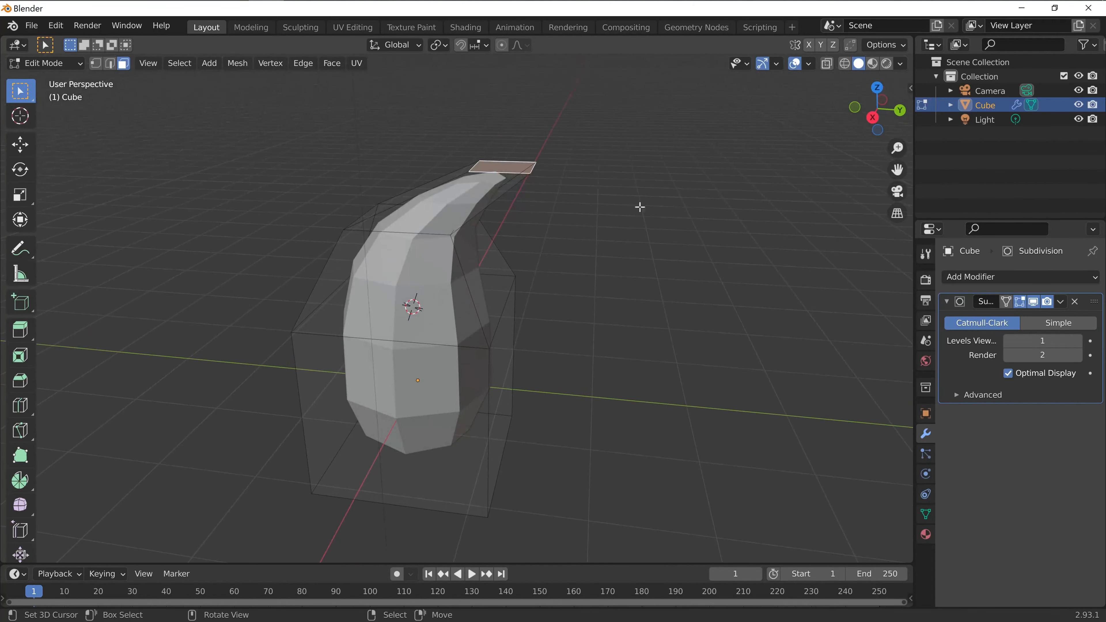
{"action": "key", "text": "g"}
{"action": "key", "text": "y"}
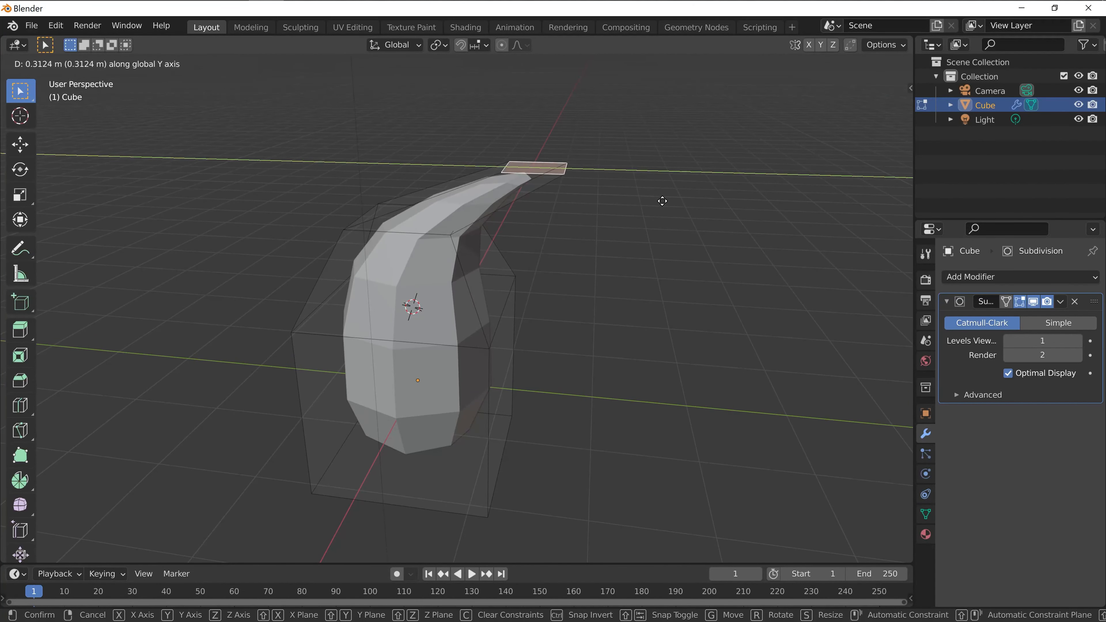
{"action": "left_click", "coordinate": [662, 201]}
{"action": "key", "text": "s"}
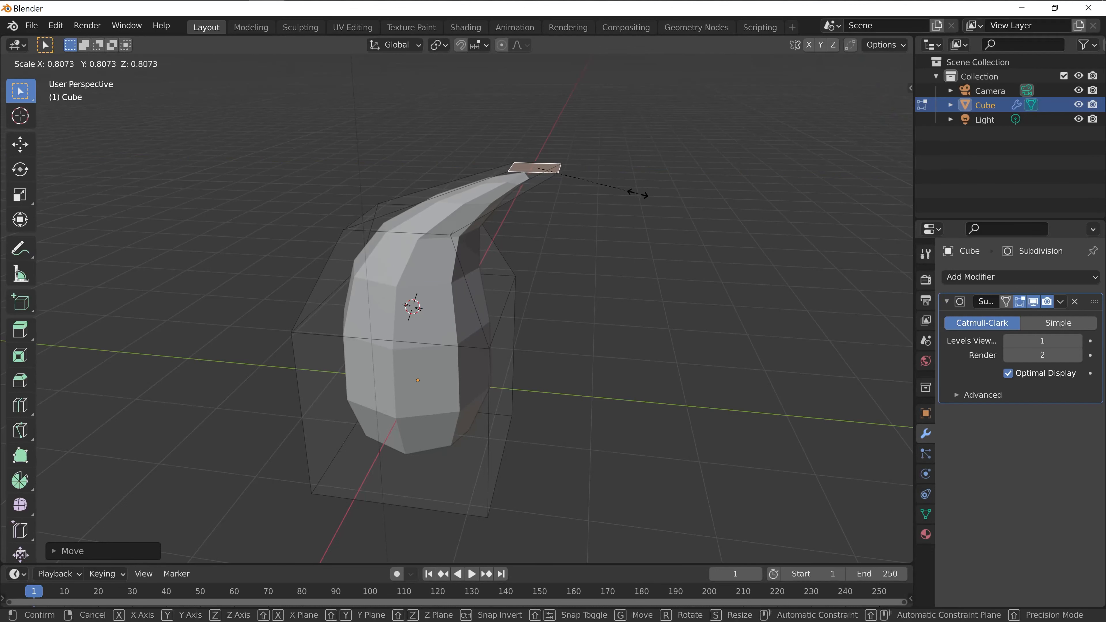
{"action": "left_click", "coordinate": [606, 187]}
Switch to Object Mode and widen the whole body along the X axis with the Scale tool.
{"action": "middle_click_drag", "start_coordinate": [632, 222], "coordinate": [637, 172]}
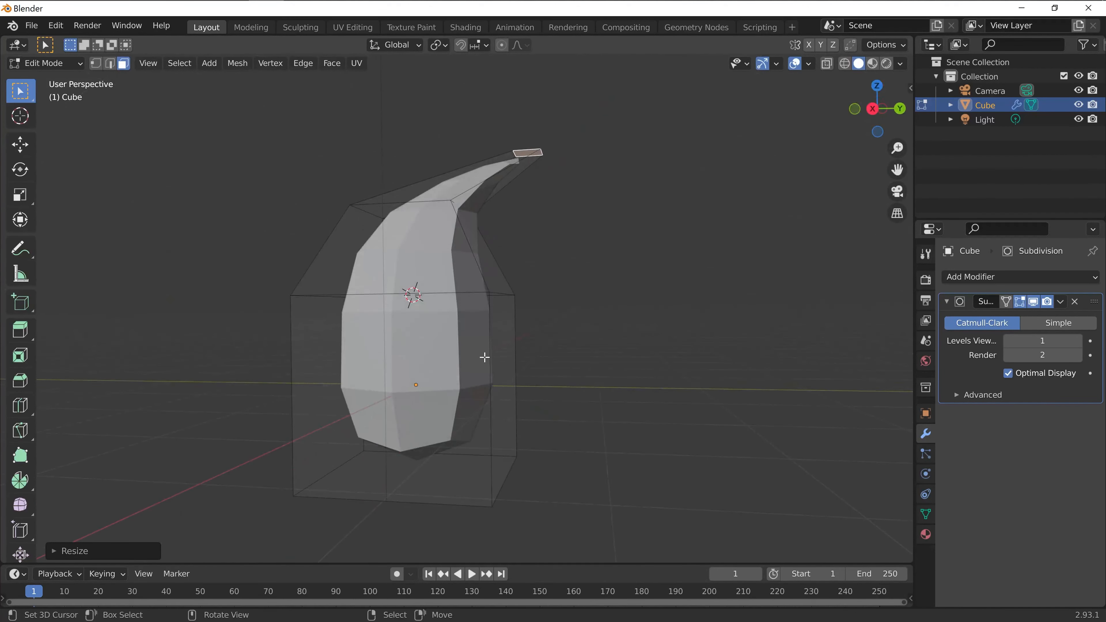
{"action": "middle_click_drag", "start_coordinate": [588, 326], "coordinate": [674, 348]}
{"action": "middle_click_drag", "start_coordinate": [158, 146], "coordinate": [249, 222]}
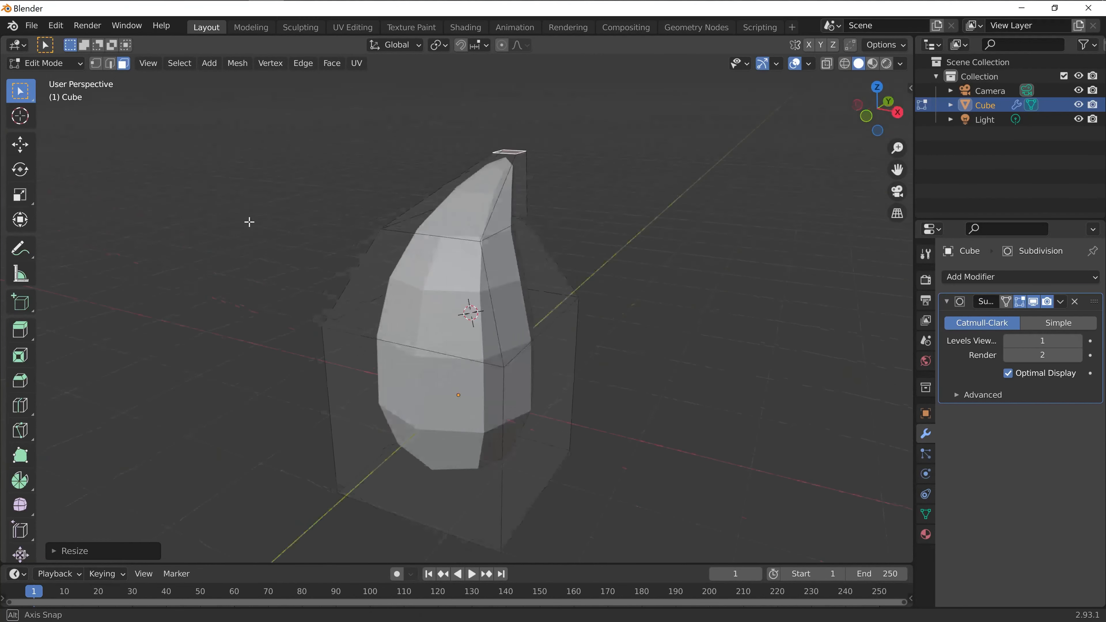
{"action": "left_click", "coordinate": [24, 65]}
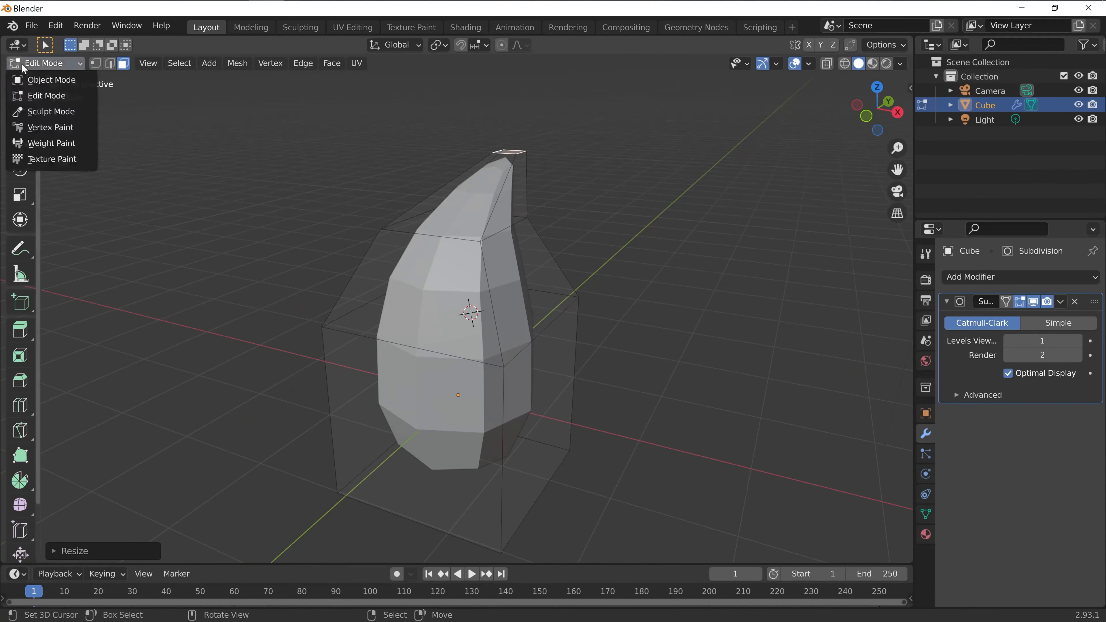
{"action": "left_click", "coordinate": [49, 80]}
{"action": "middle_click_drag", "start_coordinate": [283, 331], "coordinate": [49, 162]}
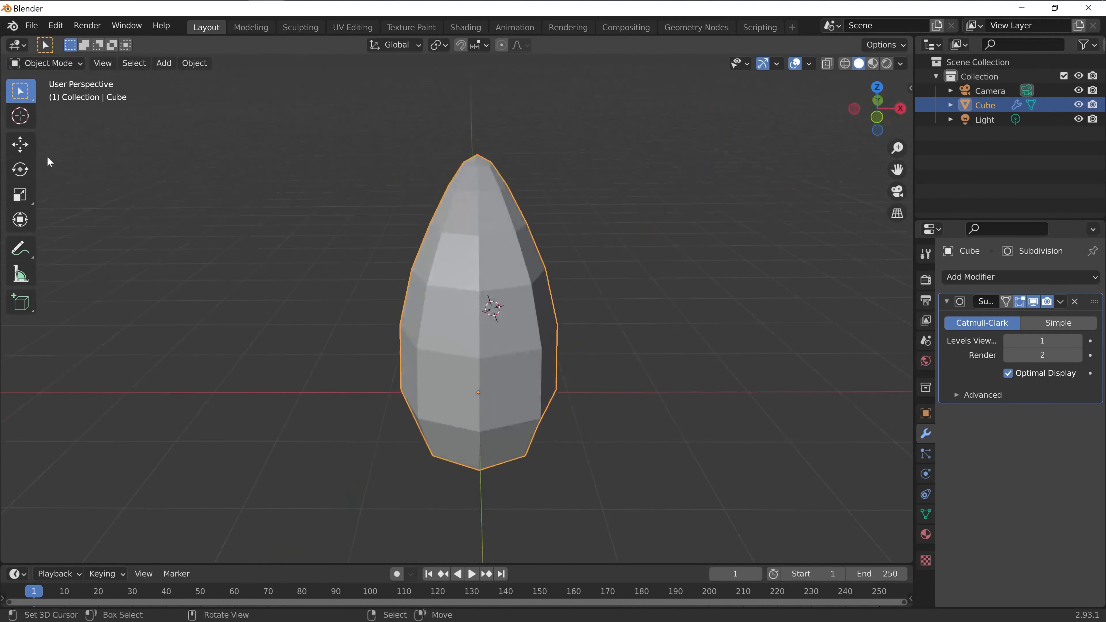
{"action": "left_click", "coordinate": [19, 195]}
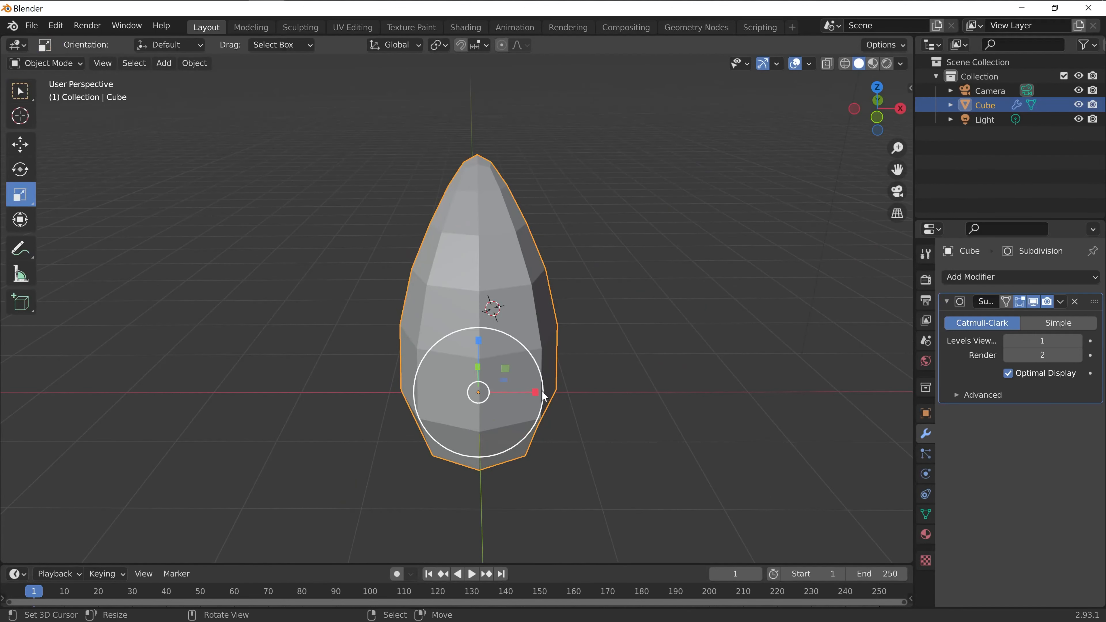
{"action": "left_click_drag", "start_coordinate": [535, 392], "coordinate": [580, 409]}
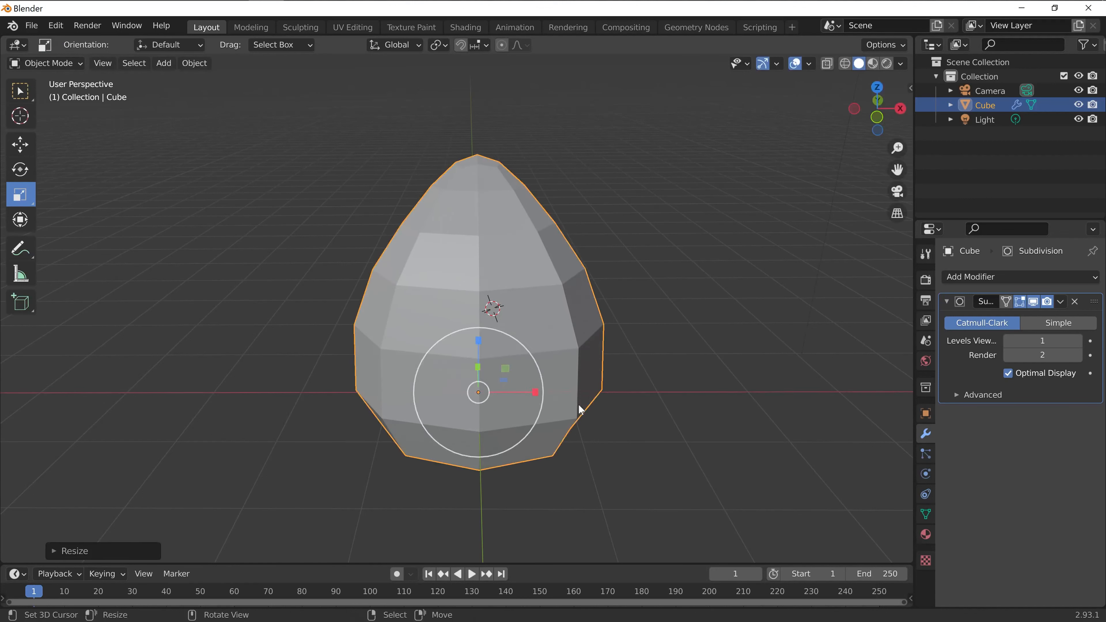
Narrow the body slightly along the X axis, scaling it by about 0.96.
{"action": "middle_click_drag", "start_coordinate": [580, 410], "coordinate": [679, 392]}
{"action": "key", "text": "s"}
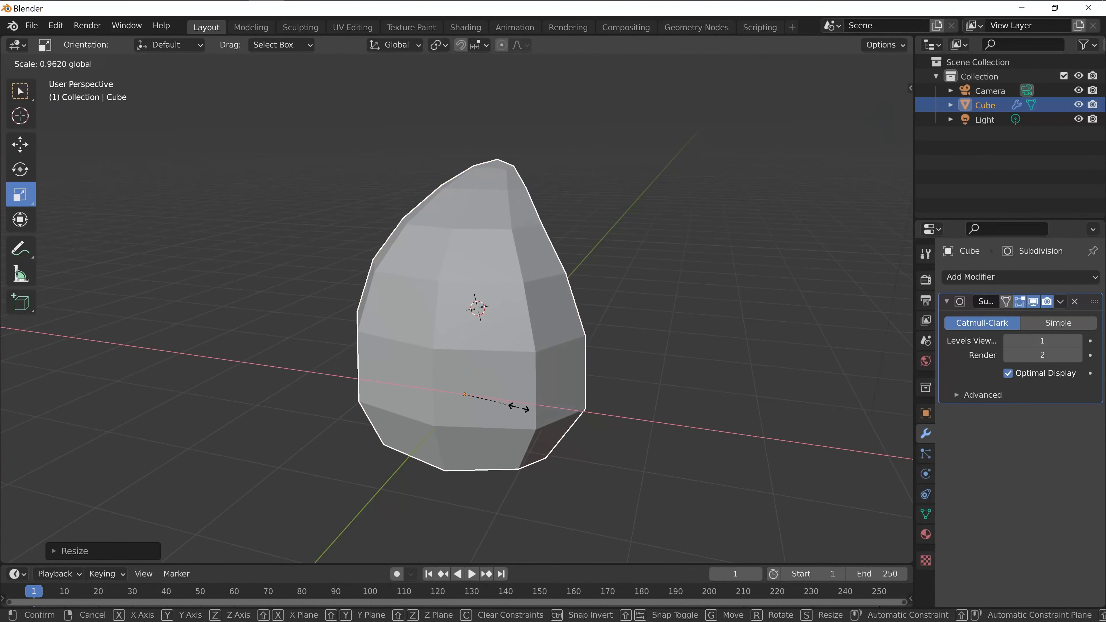
{"action": "left_click_drag", "start_coordinate": [518, 408], "coordinate": [515, 406]}
{"action": "mouse_move", "coordinate": [697, 425]}
{"action": "middle_mouse_down"}
{"action": "mouse_move", "coordinate": [556, 410]}
{"action": "mouse_move", "coordinate": [612, 408]}
{"action": "mouse_move", "coordinate": [605, 399]}
{"action": "middle_mouse_up"}
Return to Edit Mode and move the lower side face beneath the tip outward along the Y axis.
{"action": "left_click", "coordinate": [26, 63]}
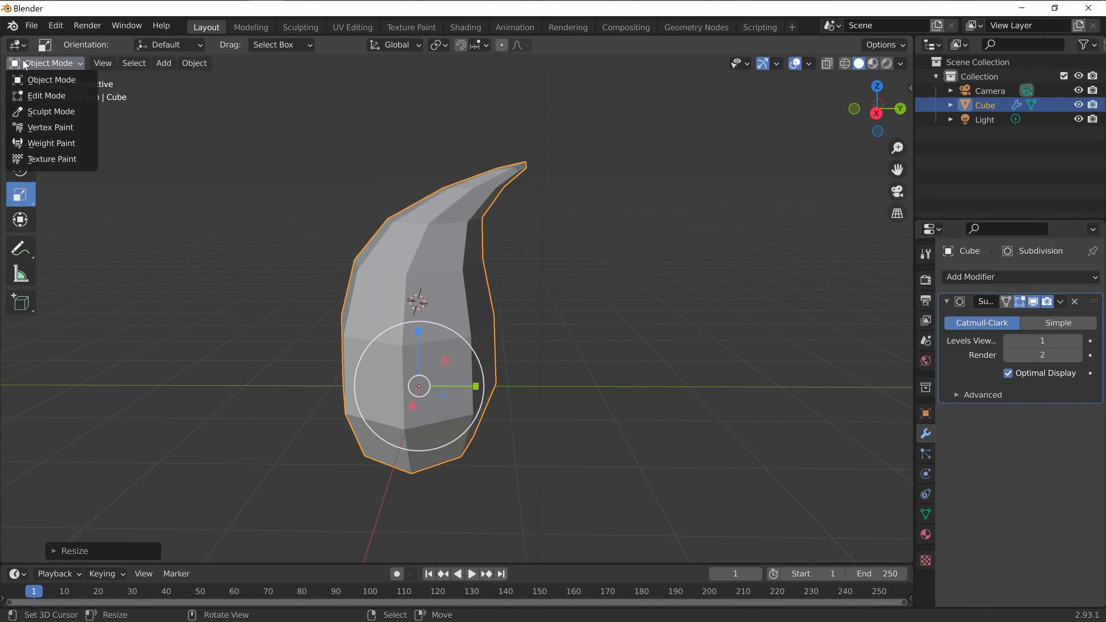
{"action": "left_click", "coordinate": [46, 95]}
{"action": "middle_click_drag", "start_coordinate": [649, 353], "coordinate": [511, 373]}
{"action": "left_click", "coordinate": [505, 376]}
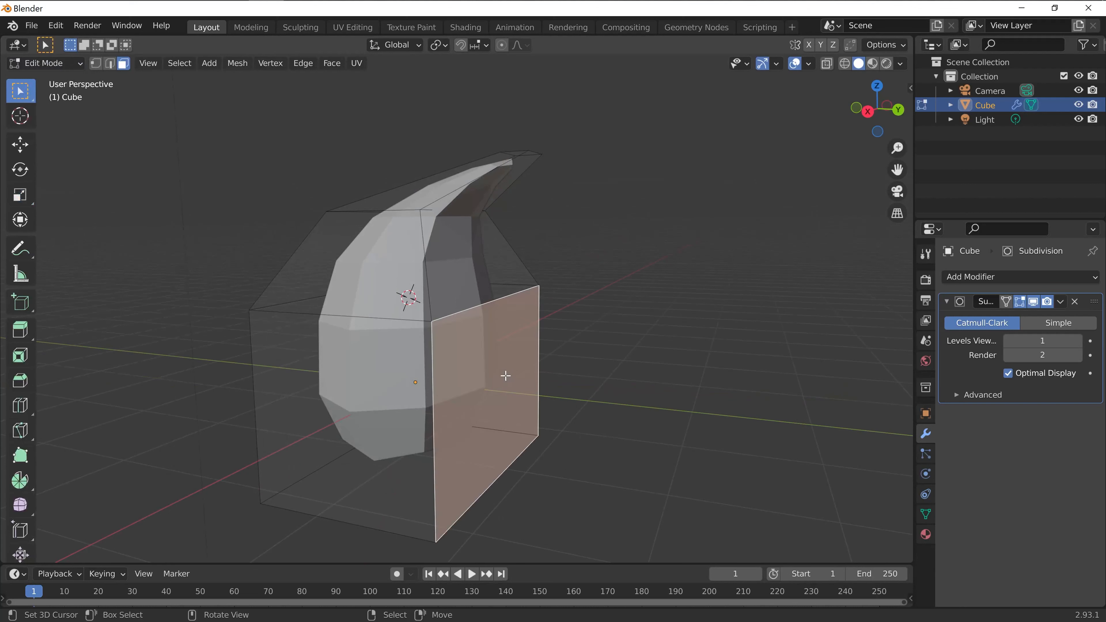
{"action": "left_click", "coordinate": [19, 145]}
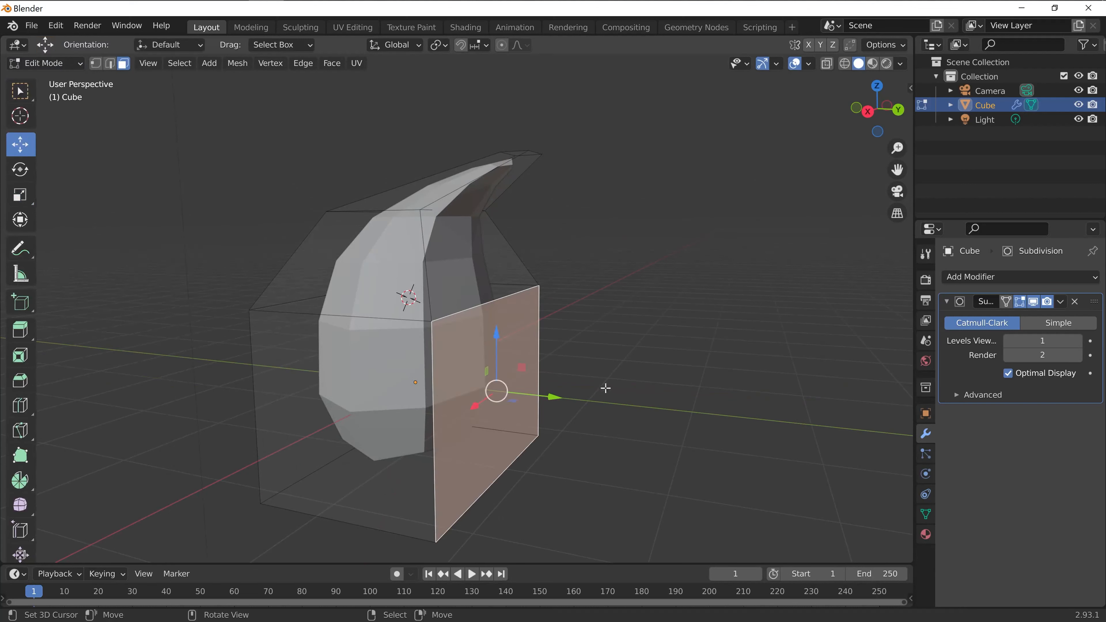
{"action": "left_click_drag", "start_coordinate": [559, 400], "coordinate": [590, 400]}
{"action": "mouse_move", "coordinate": [590, 400]}
{"action": "middle_mouse_down"}
{"action": "mouse_move", "coordinate": [758, 345]}
{"action": "mouse_move", "coordinate": [577, 385]}
{"action": "middle_mouse_up"}
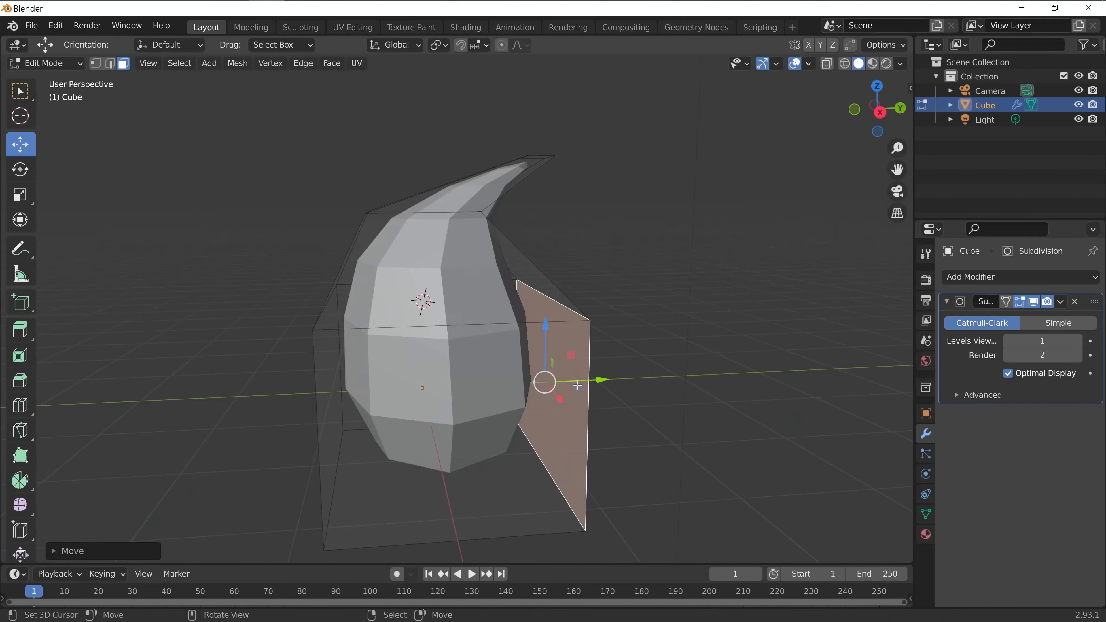
Pull the lower face on the side opposite the tip outward along Y, then ease it slightly back in.
{"action": "middle_click_drag", "start_coordinate": [263, 380], "coordinate": [389, 413]}
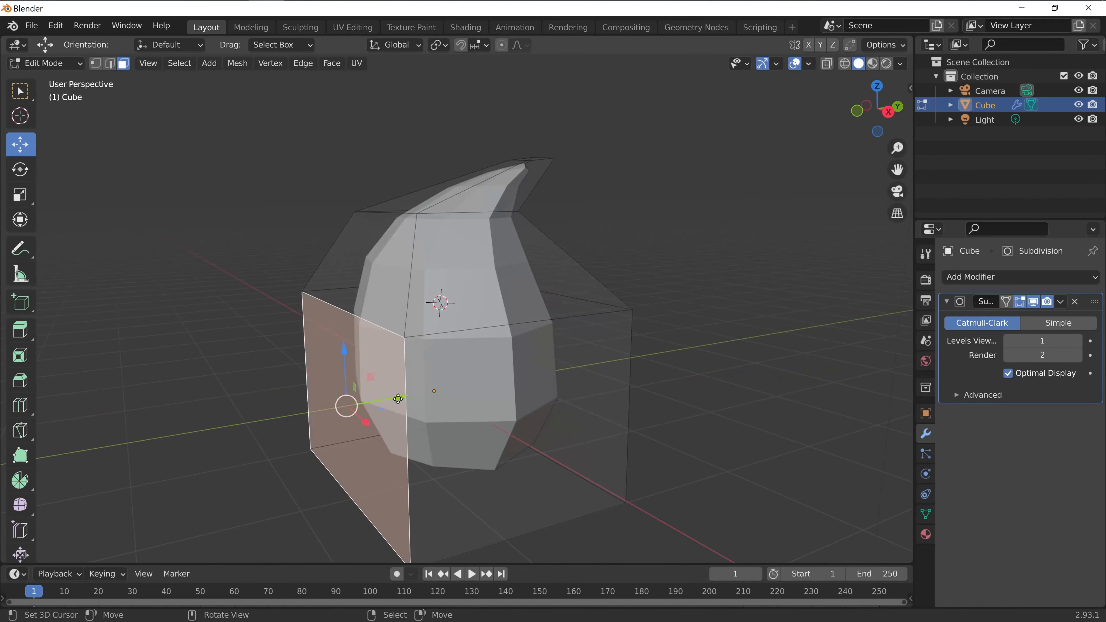
{"action": "left_click_drag", "start_coordinate": [398, 398], "coordinate": [318, 413]}
{"action": "middle_click_drag", "start_coordinate": [679, 408], "coordinate": [303, 388]}
{"action": "left_click_drag", "start_coordinate": [311, 400], "coordinate": [324, 400]}
{"action": "middle_click_drag", "start_coordinate": [773, 350], "coordinate": [701, 349]}
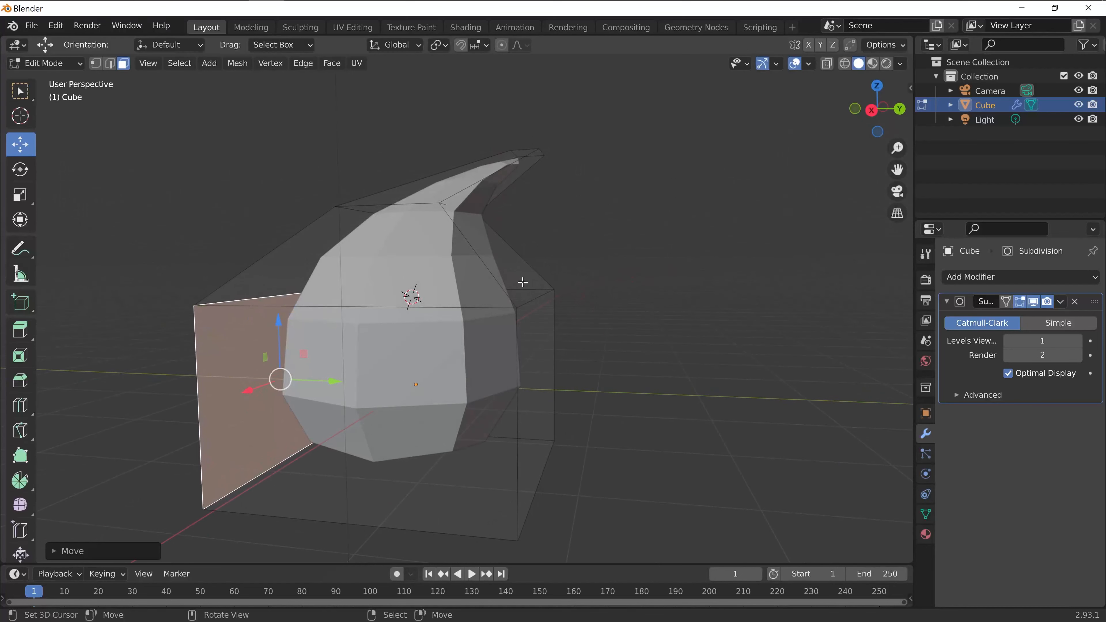
Reselect the lower side face beneath the tip and nudge its position along the Y axis.
{"action": "left_click", "coordinate": [524, 281]}
{"action": "mouse_move", "coordinate": [555, 255]}
{"action": "left_mouse_down"}
{"action": "mouse_move", "coordinate": [530, 250]}
{"action": "mouse_move", "coordinate": [558, 254]}
{"action": "left_mouse_up"}
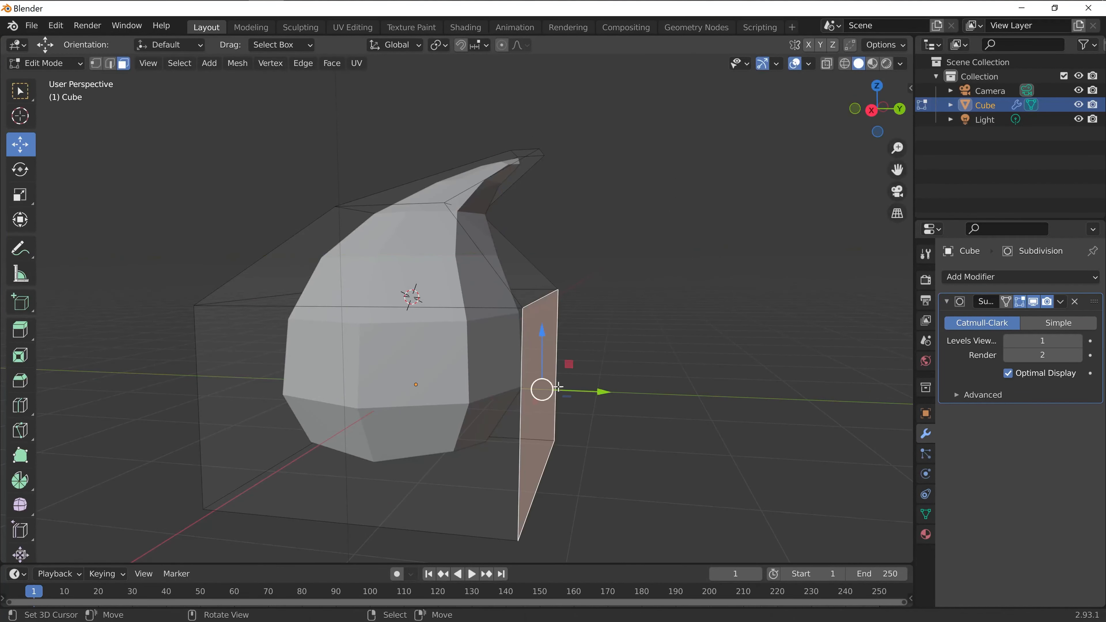
{"action": "left_click_drag", "start_coordinate": [541, 388], "coordinate": [532, 388]}
{"action": "middle_click_drag", "start_coordinate": [532, 388], "coordinate": [780, 331]}
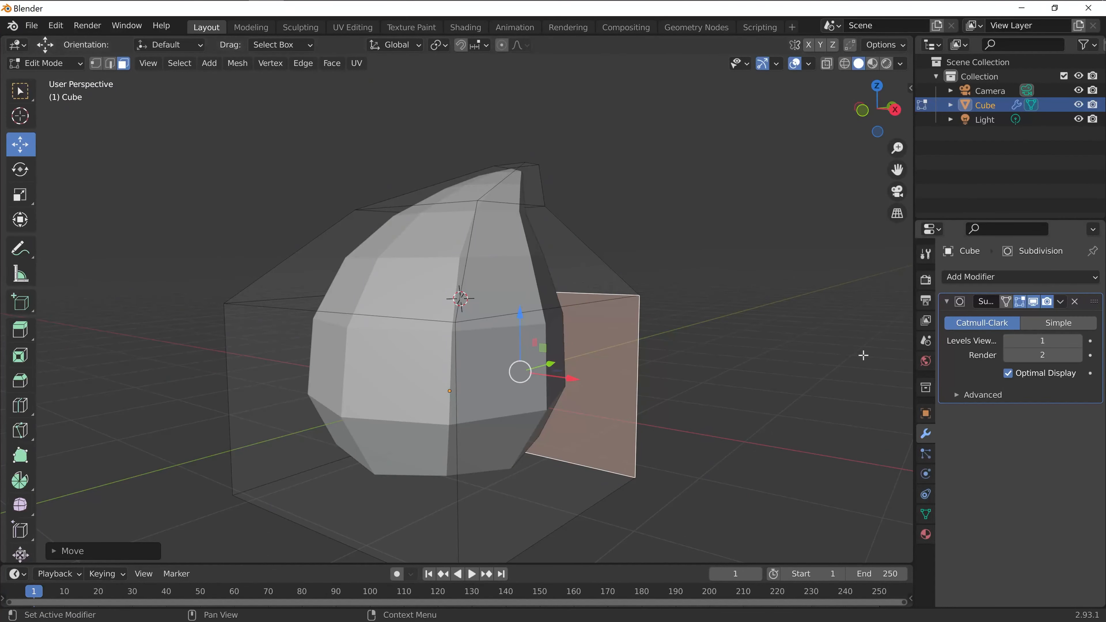
{"action": "middle_click_drag", "start_coordinate": [862, 355], "coordinate": [765, 390]}
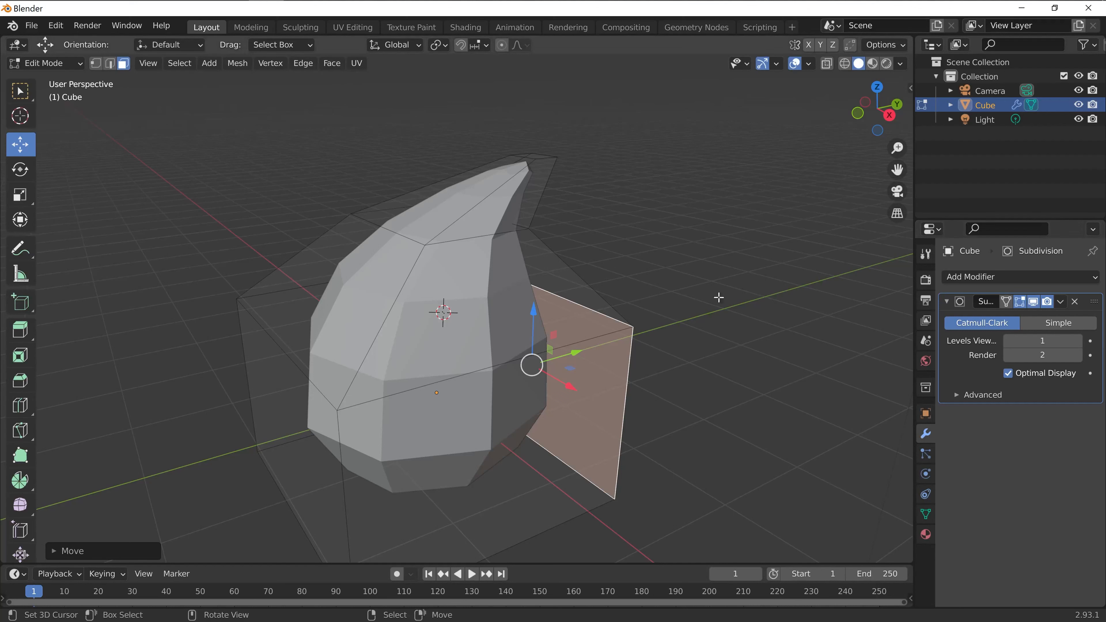
Set the Subdivision modifier's viewport levels to 3.
{"action": "left_click", "coordinate": [1077, 341]}
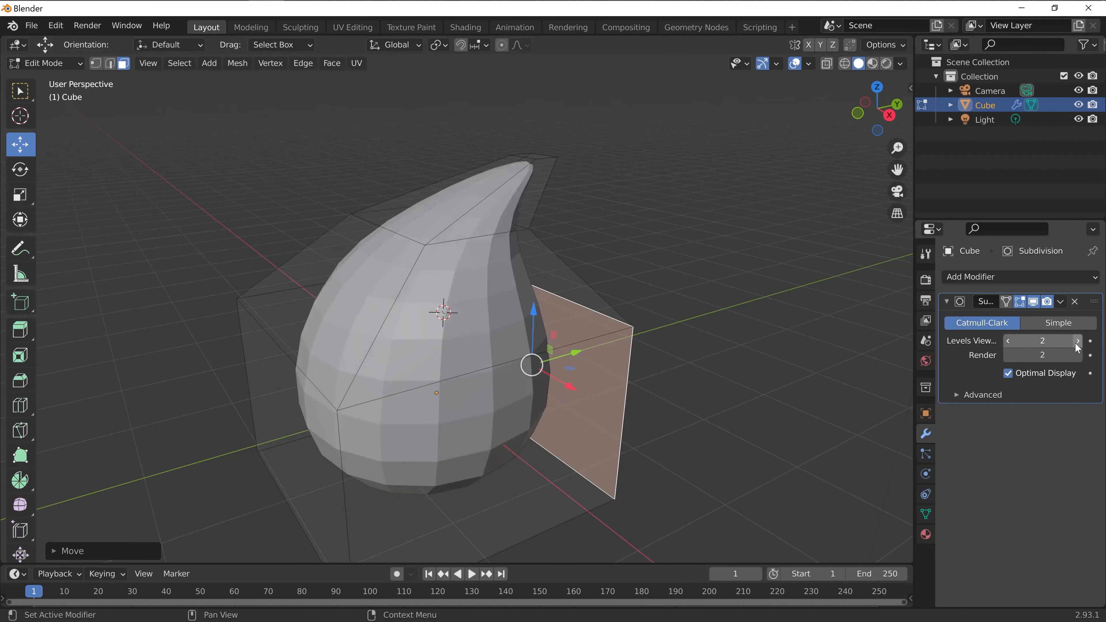
{"action": "left_click", "coordinate": [1076, 341]}
{"action": "middle_click_drag", "start_coordinate": [799, 363], "coordinate": [699, 390]}
Select the small top face at the tip and narrow it along the X axis.
{"action": "right_click", "coordinate": [539, 203]}
{"action": "middle_click_drag", "start_coordinate": [706, 312], "coordinate": [602, 281]}
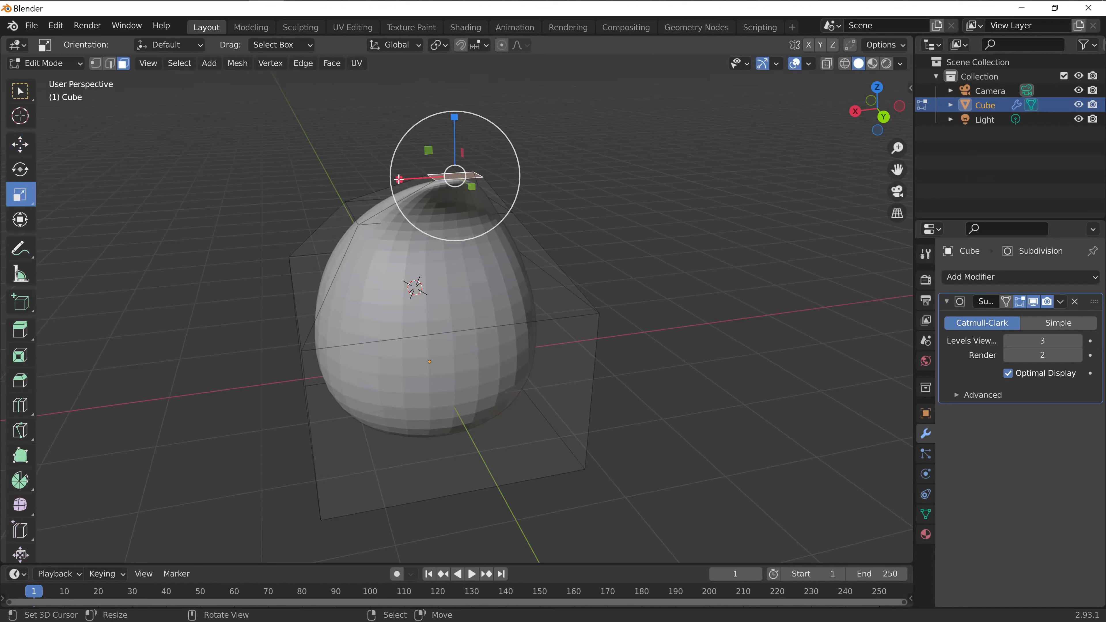
{"action": "left_click_drag", "start_coordinate": [399, 179], "coordinate": [429, 181]}
Select the upper sloped face beneath the tip and adjust its width along the X axis.
{"action": "middle_click_drag", "start_coordinate": [448, 305], "coordinate": [392, 265]}
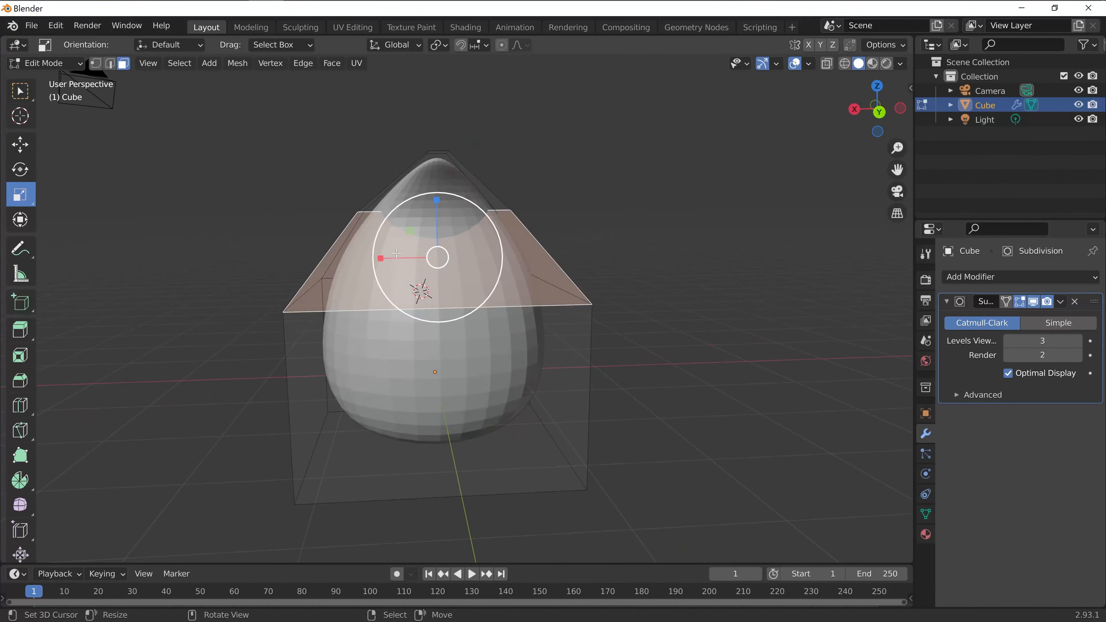
{"action": "left_click_drag", "start_coordinate": [396, 253], "coordinate": [394, 265]}
{"action": "middle_click_drag", "start_coordinate": [370, 267], "coordinate": [545, 320]}
{"action": "middle_click_drag", "start_coordinate": [687, 375], "coordinate": [554, 386]}
Move the upper sloped face opposite the tip upward along Z and outward along Y to round out the back.
{"action": "middle_click_drag", "start_coordinate": [326, 259], "coordinate": [516, 313]}
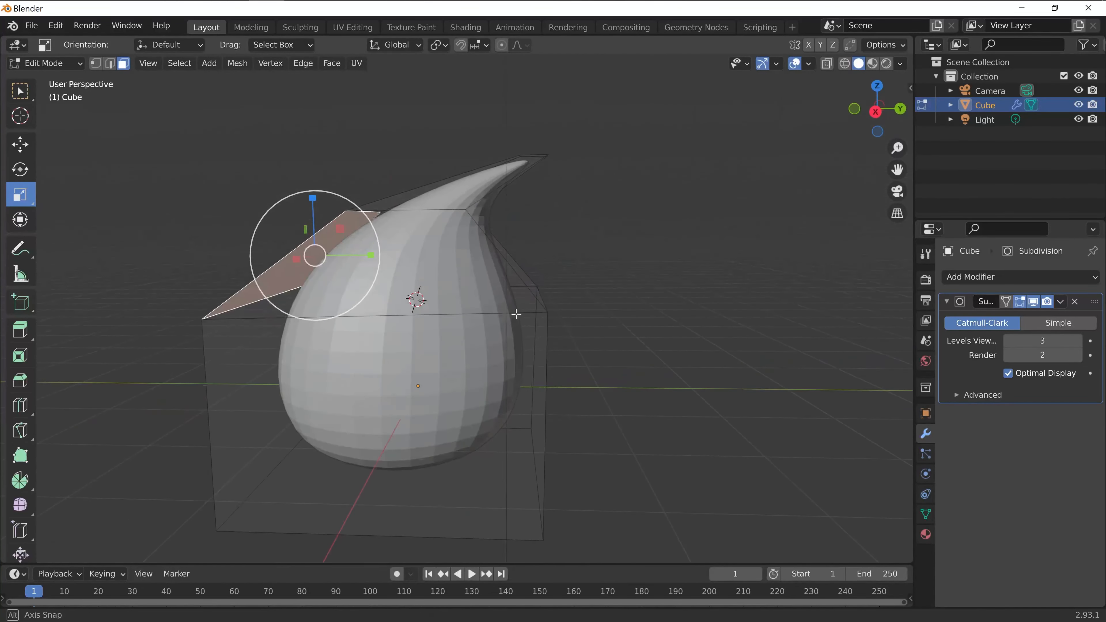
{"action": "middle_click_drag", "start_coordinate": [191, 236], "coordinate": [279, 256]}
{"action": "left_click_drag", "start_coordinate": [311, 230], "coordinate": [300, 221]}
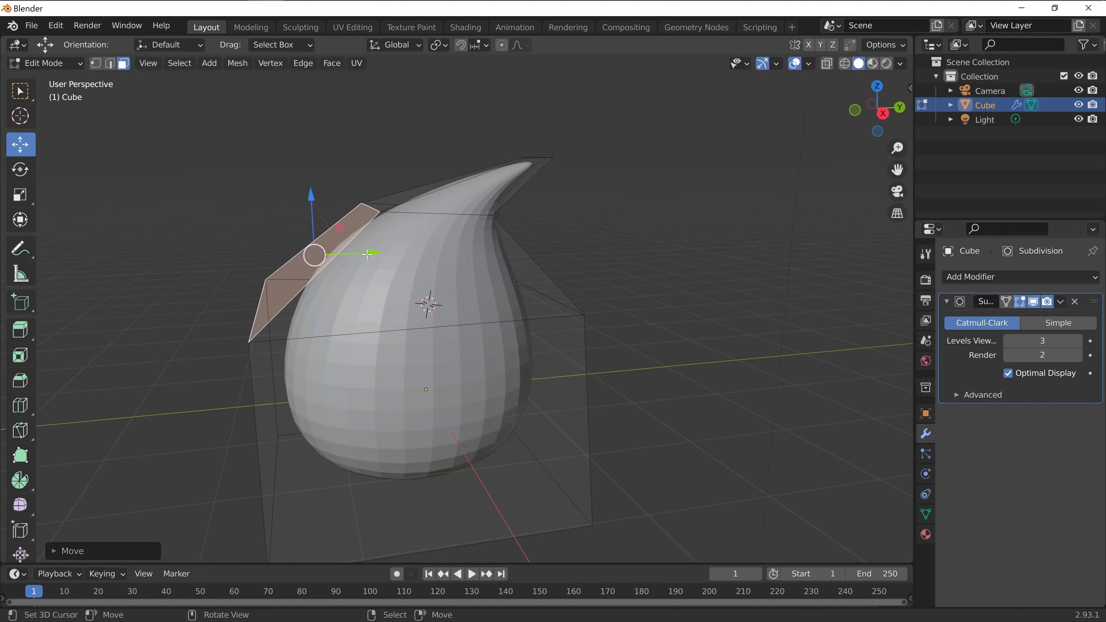
{"action": "left_click_drag", "start_coordinate": [370, 250], "coordinate": [361, 255]}
{"action": "left_click_drag", "start_coordinate": [303, 221], "coordinate": [302, 214]}
Adjust the lower side face beneath the tip along the Y axis, pulling it outward and then partly back in.
{"action": "middle_click_drag", "start_coordinate": [388, 321], "coordinate": [661, 356]}
{"action": "left_click_drag", "start_coordinate": [605, 381], "coordinate": [620, 383]}
{"action": "middle_click_drag", "start_coordinate": [570, 382], "coordinate": [356, 412]}
{"action": "left_click", "coordinate": [377, 403]}
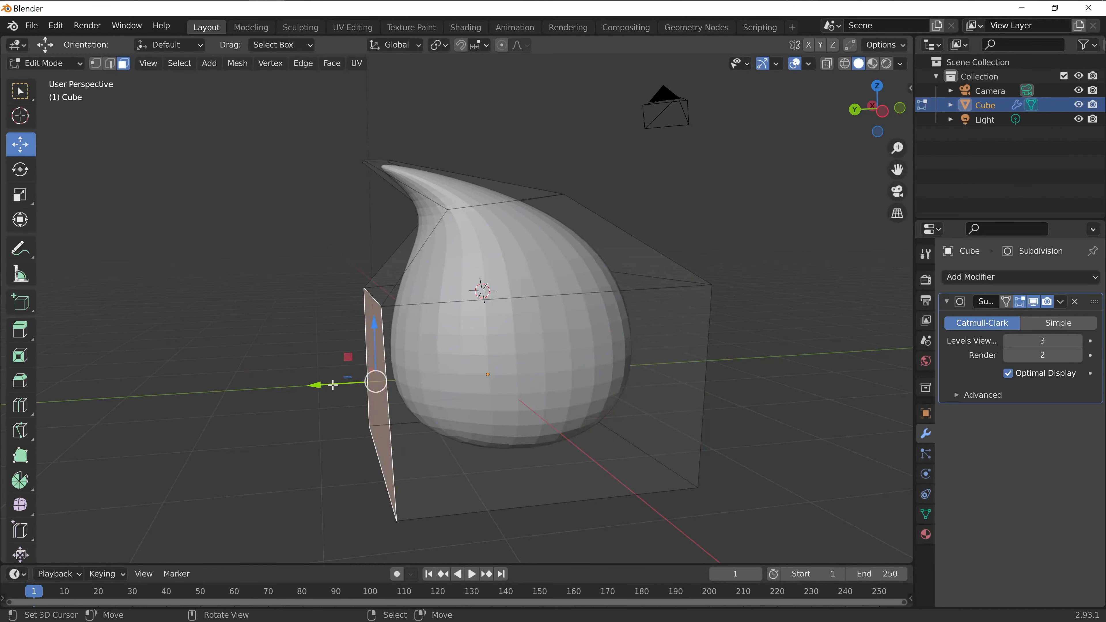
{"action": "left_click_drag", "start_coordinate": [333, 385], "coordinate": [351, 385]}
Select the upper sloped face beneath the tip and move it outward along the Y axis.
{"action": "right_click", "coordinate": [409, 259]}
{"action": "left_click_drag", "start_coordinate": [366, 255], "coordinate": [352, 256]}
{"action": "middle_click_drag", "start_coordinate": [362, 189], "coordinate": [392, 187]}
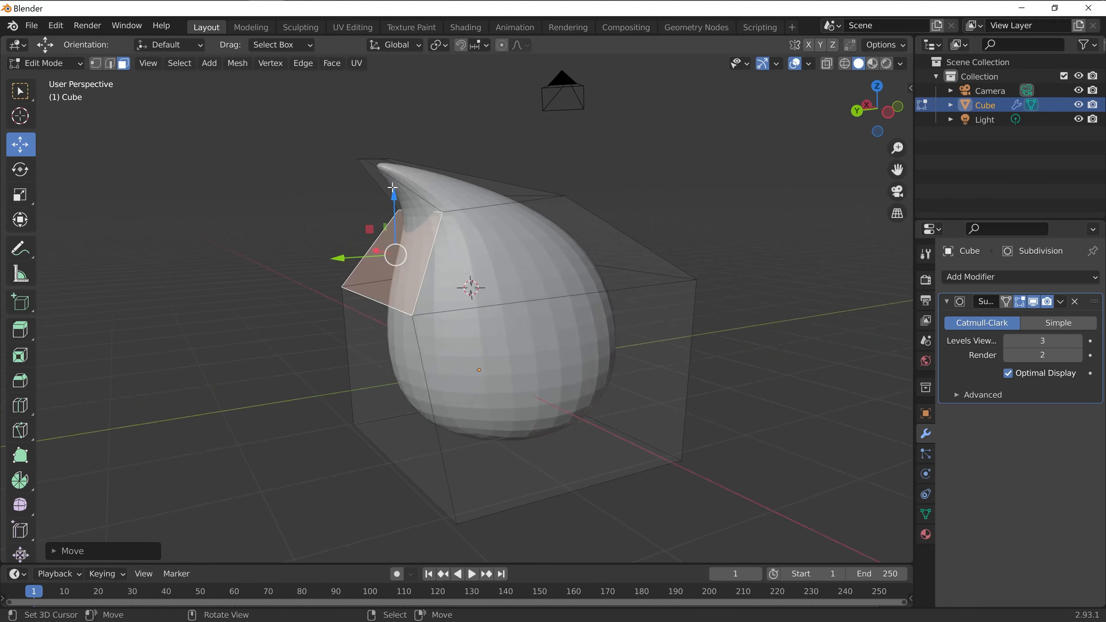
Select the small end face at the tip and move it to reshape the point.
{"action": "left_click", "coordinate": [392, 187]}
{"action": "left_click_drag", "start_coordinate": [334, 187], "coordinate": [310, 196]}
{"action": "middle_click_drag", "start_coordinate": [623, 332], "coordinate": [597, 373]}
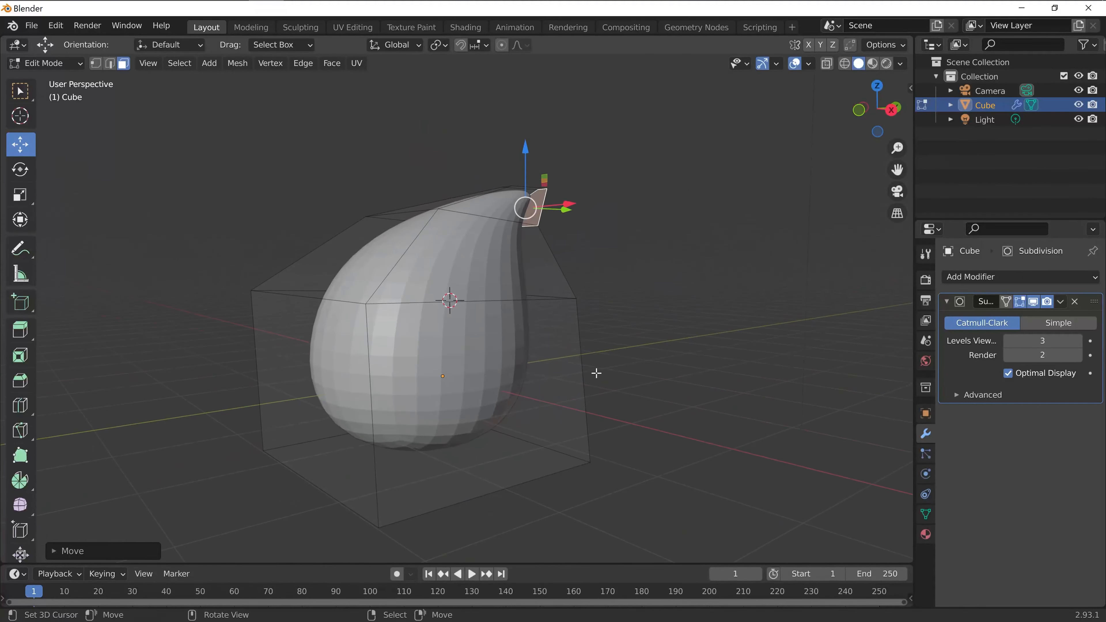
Return to Object Mode and add a new cube mesh to the scene.
{"action": "left_click", "coordinate": [26, 62]}
{"action": "left_click", "coordinate": [66, 80]}
{"action": "middle_click_drag", "start_coordinate": [663, 247], "coordinate": [689, 249]}
{"action": "left_click", "coordinate": [159, 66]}
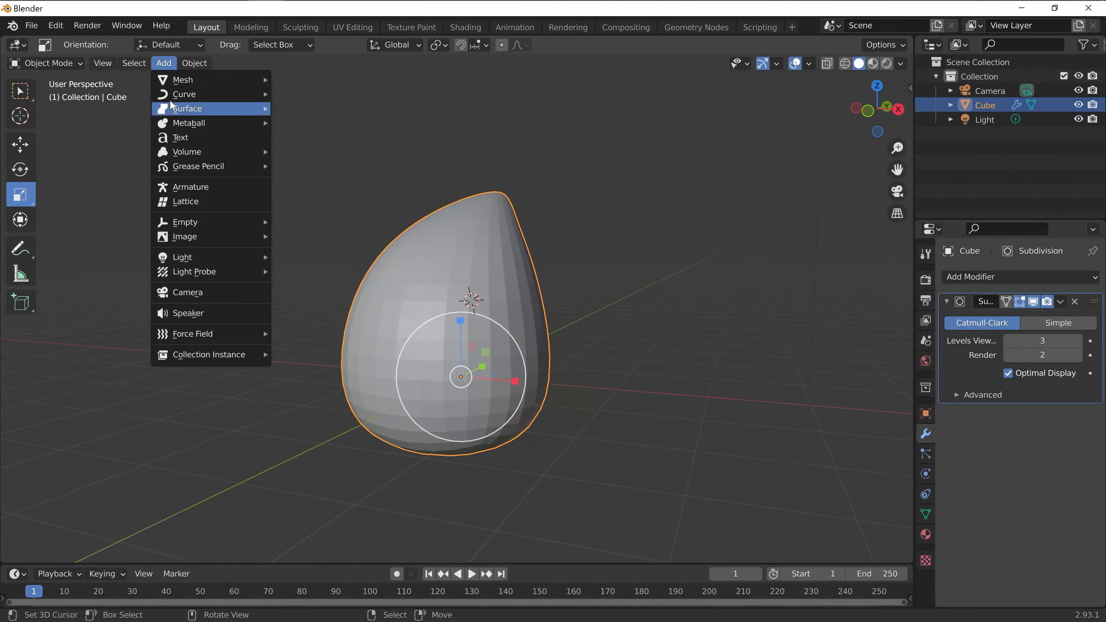
{"action": "mouse_move", "coordinate": [195, 78]}
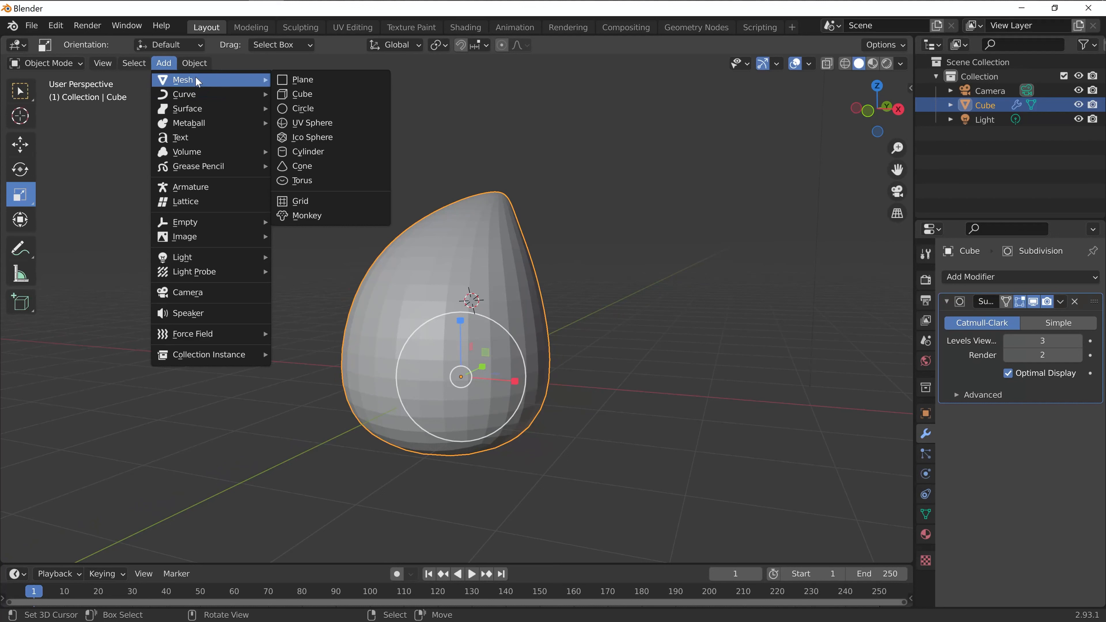
{"action": "left_click", "coordinate": [341, 96]}
{"action": "middle_click_drag", "start_coordinate": [758, 391], "coordinate": [827, 392]}
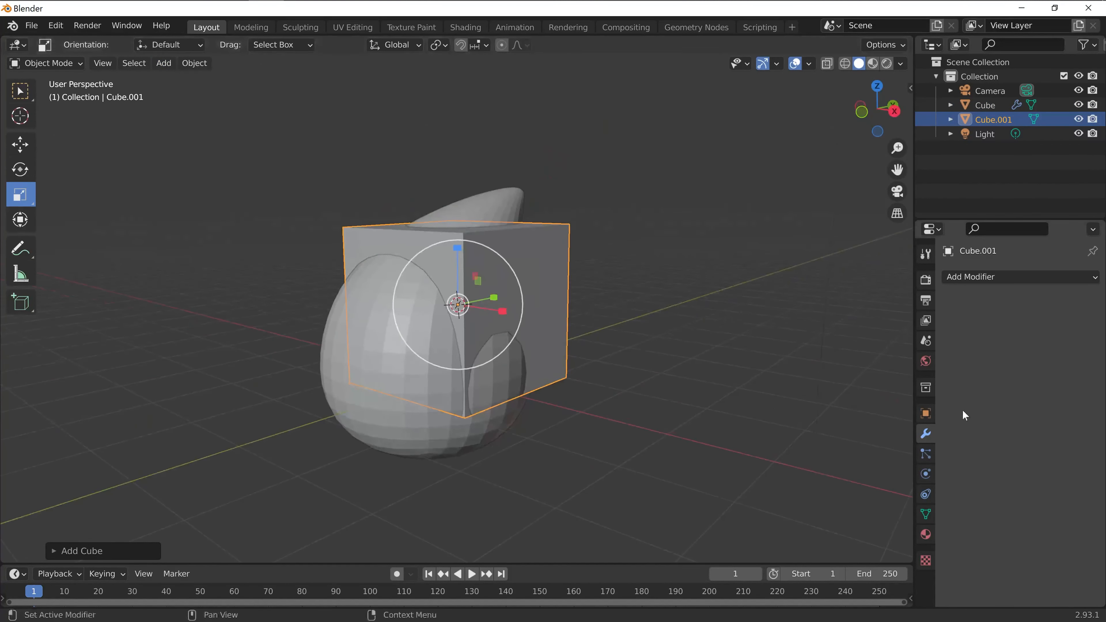
Set the new cube's X, Y and Z location to 0 m.
{"action": "left_click", "coordinate": [927, 415]}
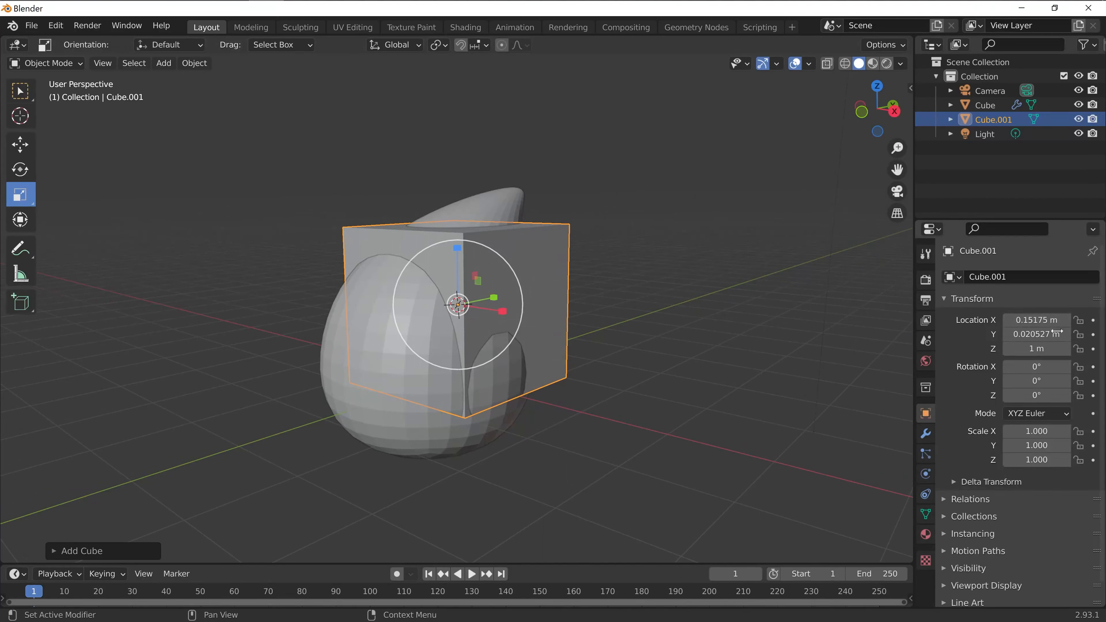
{"action": "left_click", "coordinate": [1041, 321]}
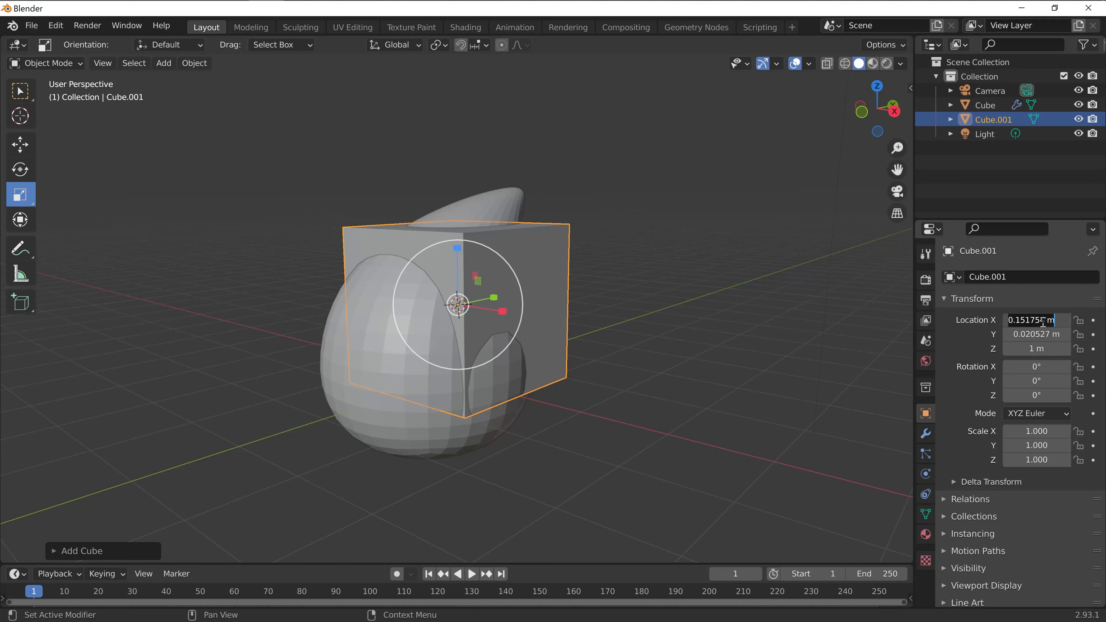
{"action": "type", "text": "0"}
{"action": "key", "text": "Return"}
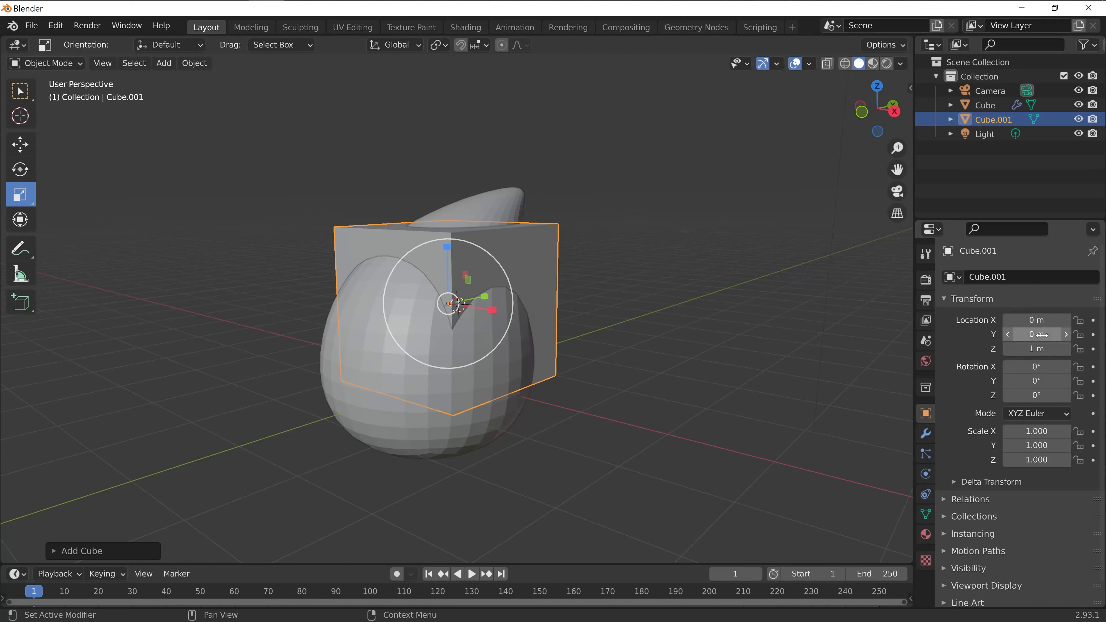
{"action": "type", "text": "0"}
{"action": "key", "text": "Return"}
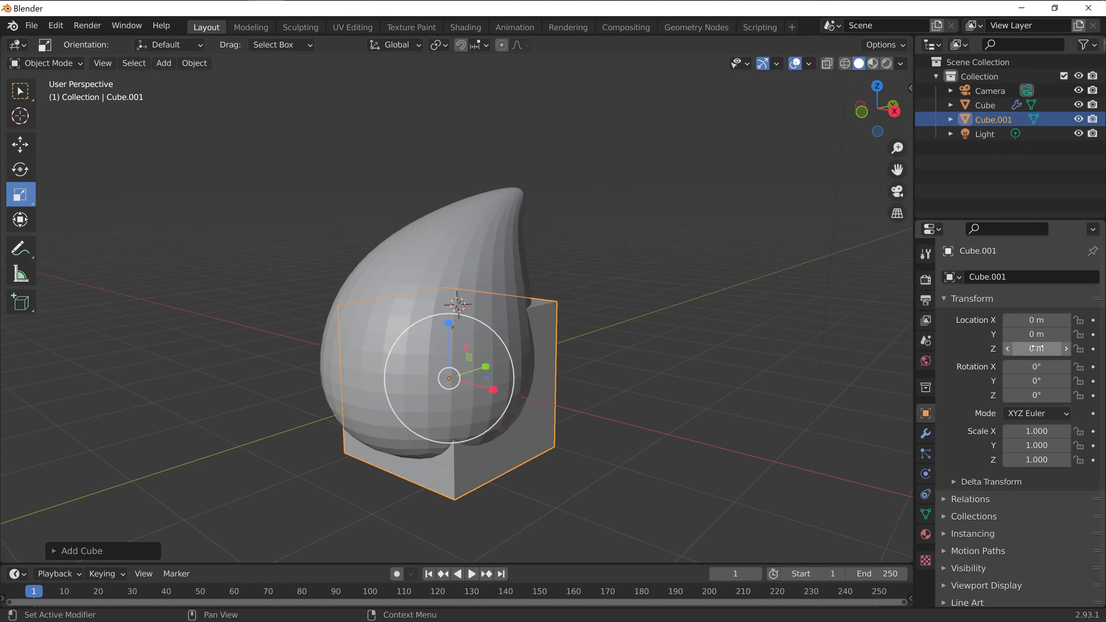
Flatten the new cube along the Z axis to a scale of about 0.51.
{"action": "middle_click_drag", "start_coordinate": [716, 402], "coordinate": [644, 385]}
{"action": "left_click_drag", "start_coordinate": [426, 317], "coordinate": [426, 344]}
{"action": "middle_click_drag", "start_coordinate": [676, 402], "coordinate": [709, 442]}
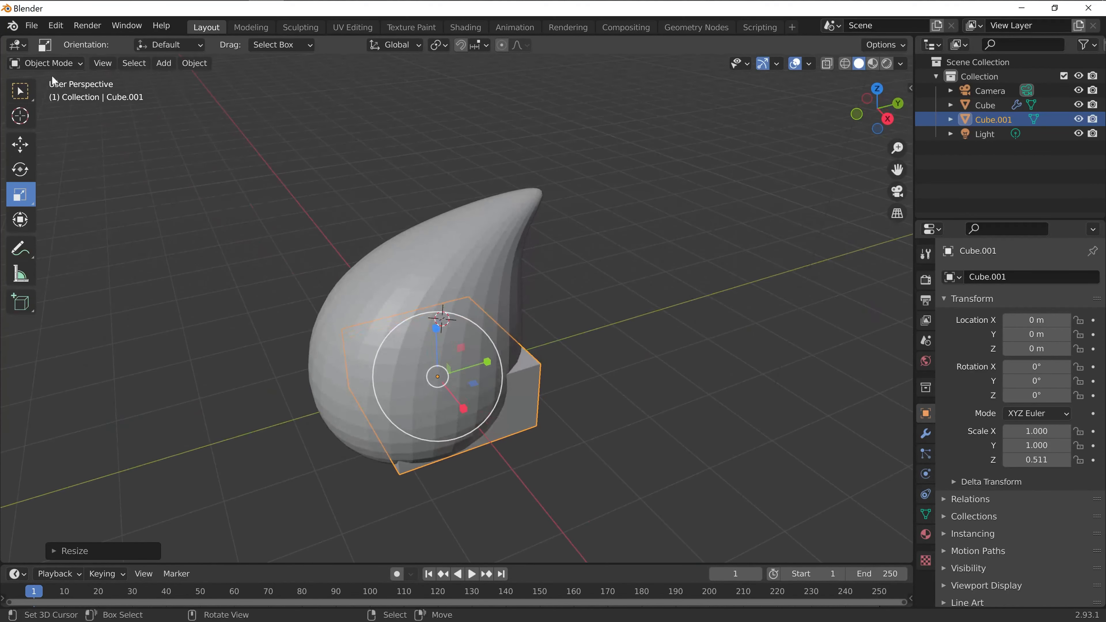
Enter Edit Mode on the flattened cube and hide the teardrop object.
{"action": "left_click", "coordinate": [46, 63]}
{"action": "left_click", "coordinate": [48, 93]}
{"action": "middle_click_drag", "start_coordinate": [742, 351], "coordinate": [692, 355]}
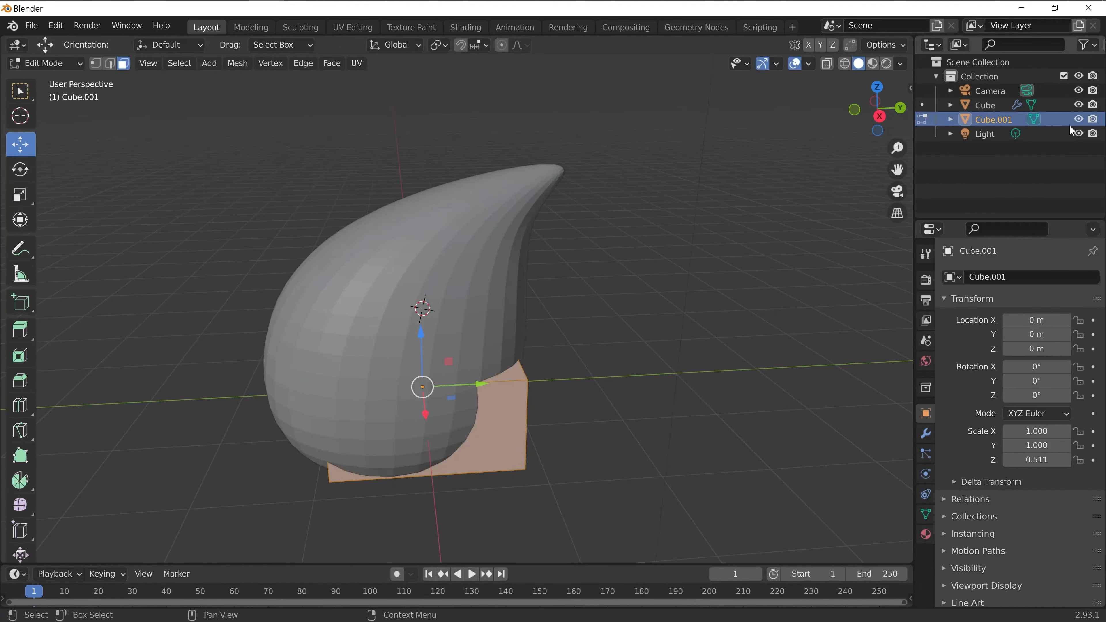
{"action": "left_click", "coordinate": [1078, 106]}
{"action": "middle_click_drag", "start_coordinate": [607, 242], "coordinate": [608, 379]}
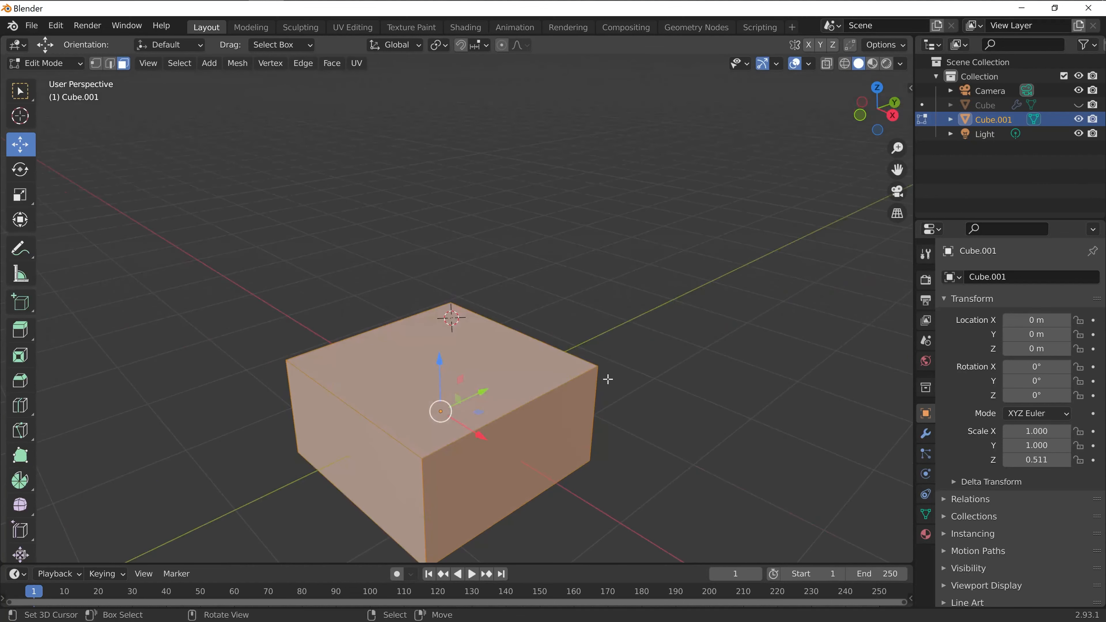
Extrude the flattened cube's top face in place and scale it slightly inward to form a narrow border.
{"action": "left_click", "coordinate": [482, 354]}
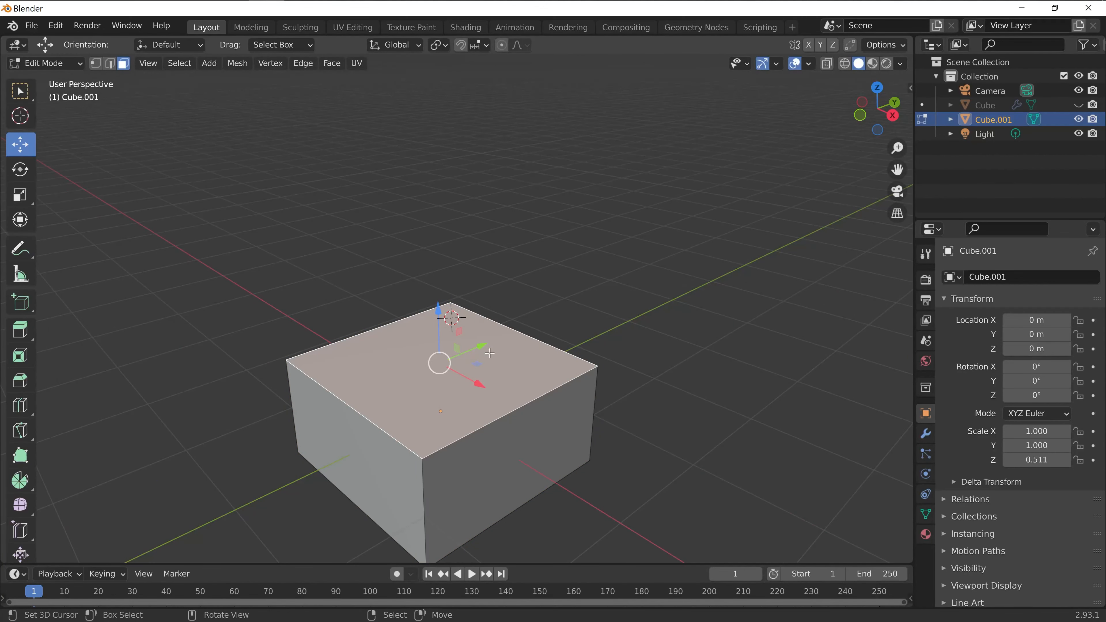
{"action": "key", "text": "e"}
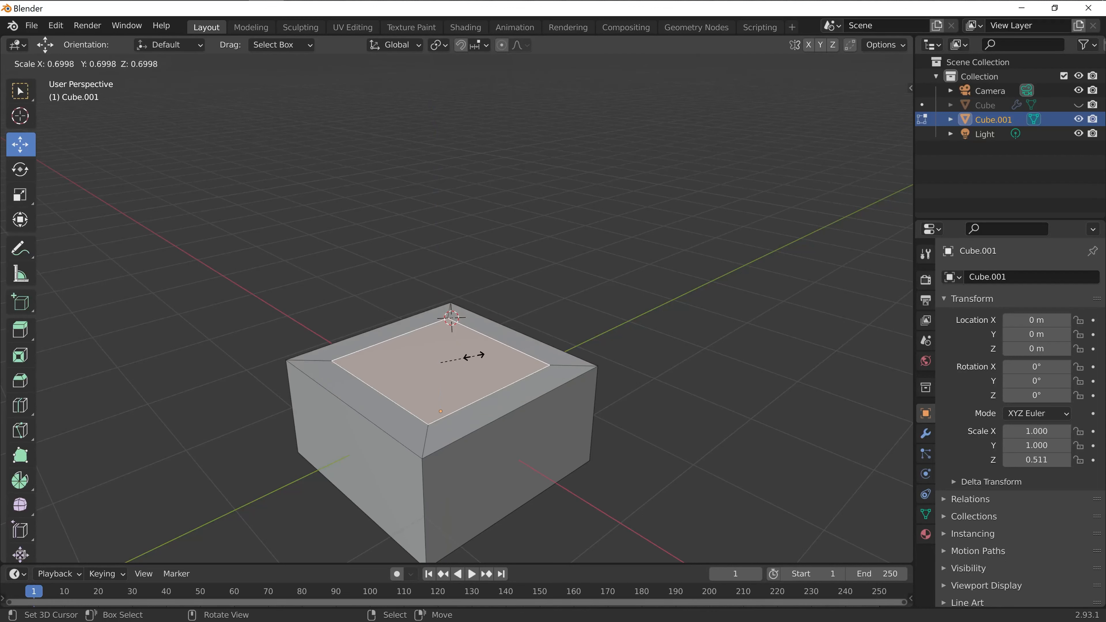
{"action": "left_click", "coordinate": [484, 358]}
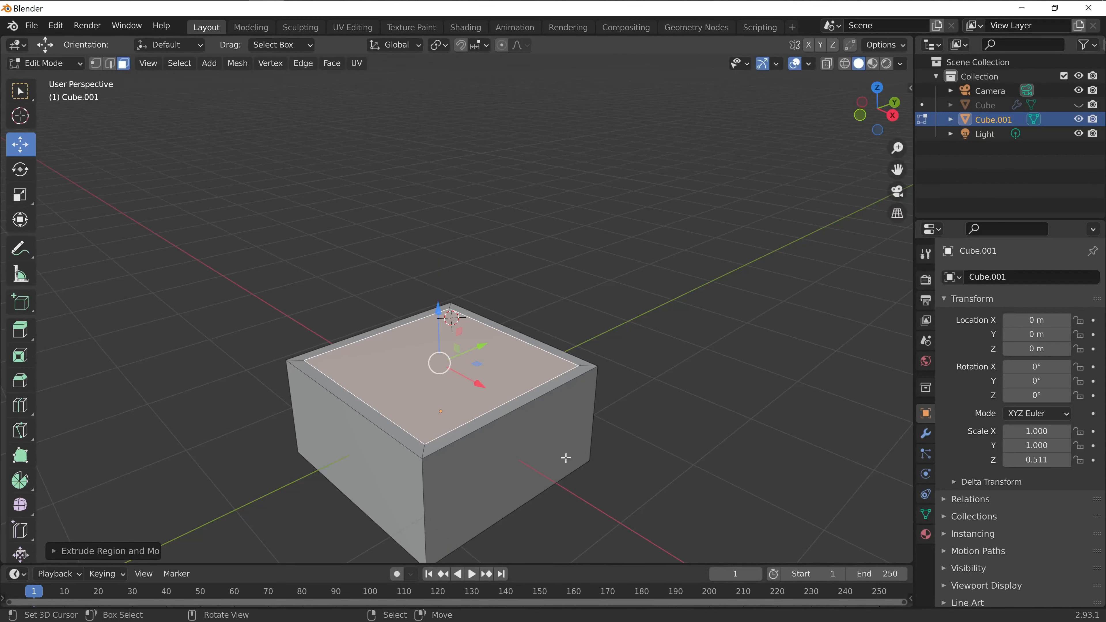
Extrude the flattened cube's bottom face in place and scale it inward to about 0.9.
{"action": "middle_click_drag", "start_coordinate": [565, 457], "coordinate": [444, 408]}
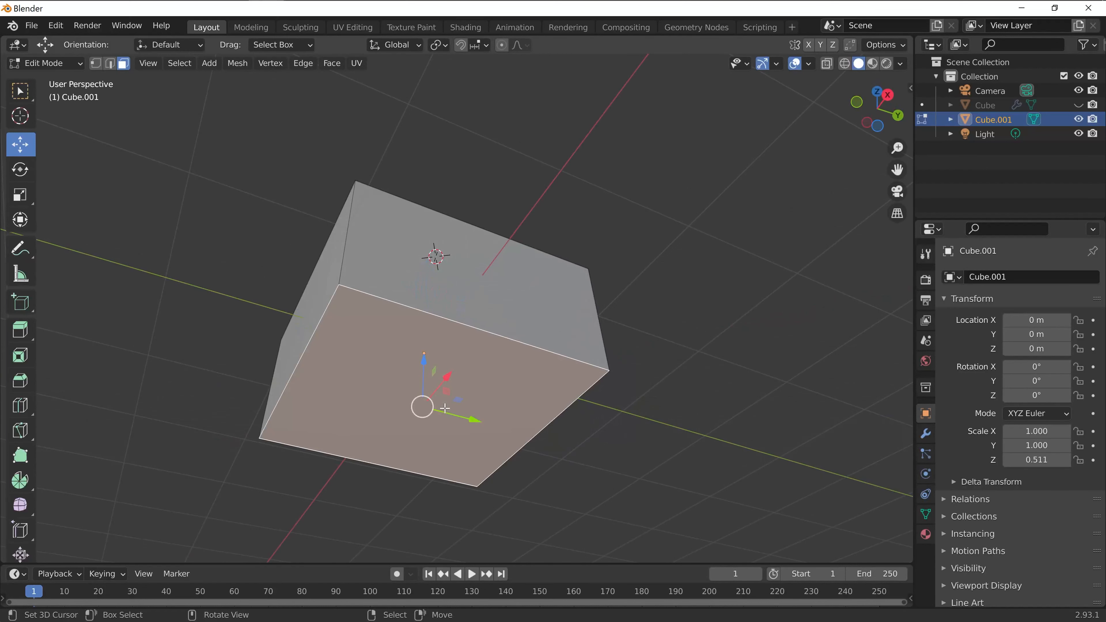
{"action": "key", "text": "e"}
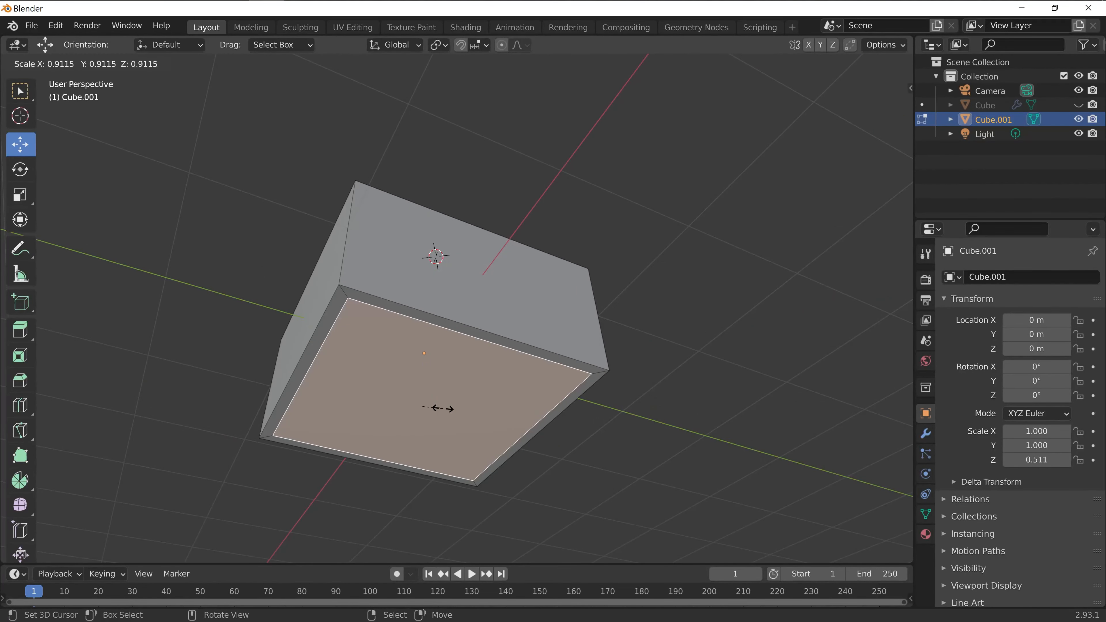
{"action": "left_click", "coordinate": [438, 408]}
{"action": "middle_click_drag", "start_coordinate": [643, 362], "coordinate": [660, 453]}
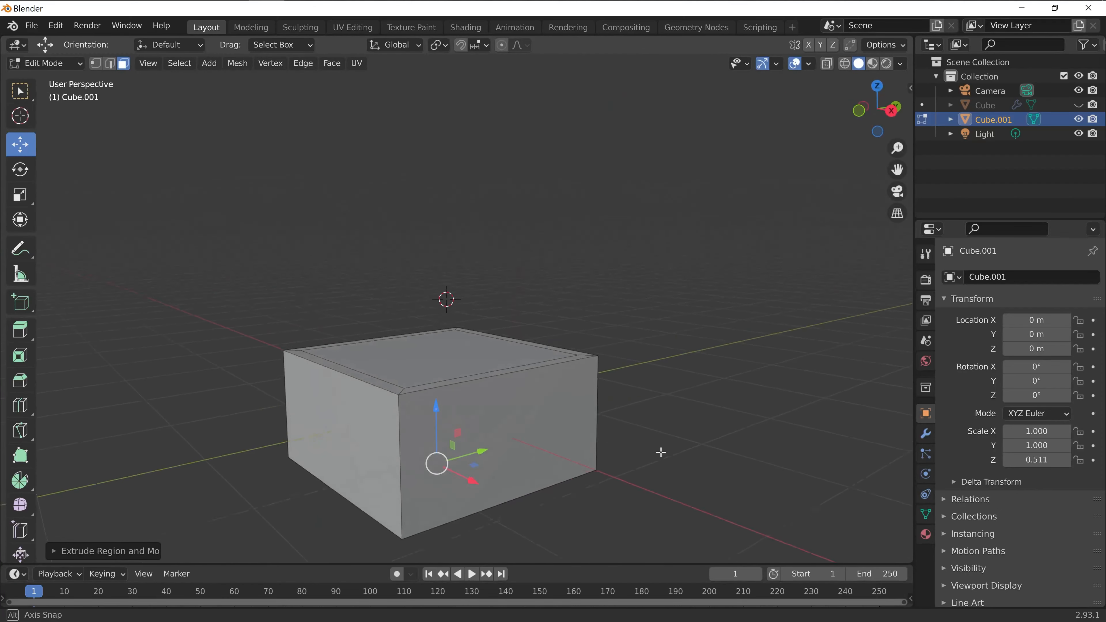
Add a Subdivision Surface modifier to the flattened cube and set its viewport levels to 4.
{"action": "left_click", "coordinate": [926, 434]}
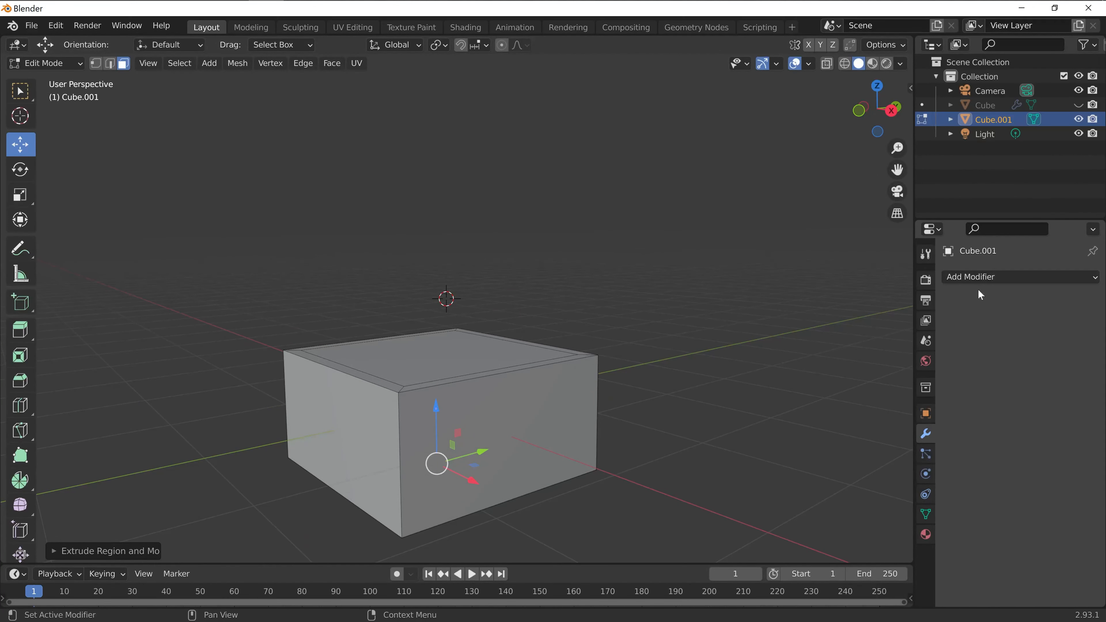
{"action": "left_click", "coordinate": [984, 279]}
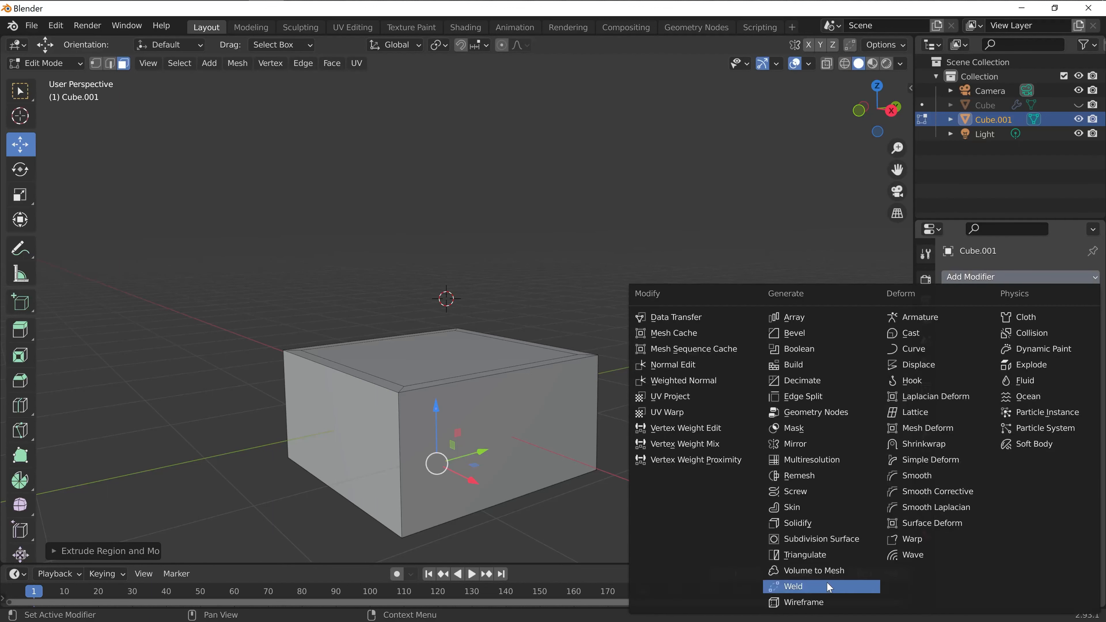
{"action": "left_click", "coordinate": [813, 540]}
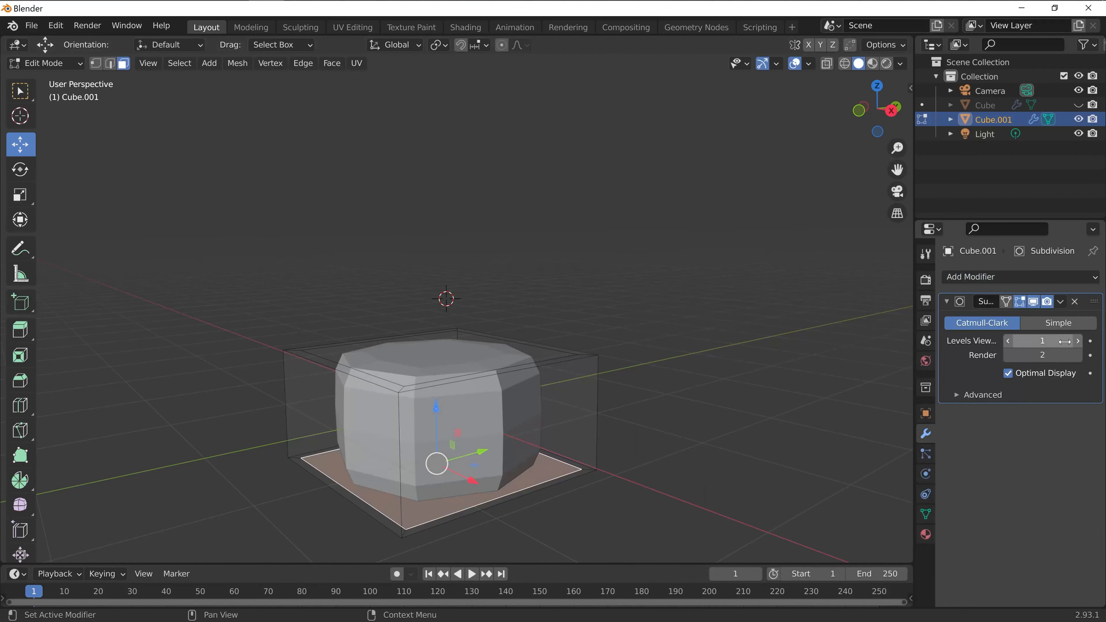
{"action": "left_click", "coordinate": [1078, 341]}
{"action": "left_click", "coordinate": [1078, 340]}
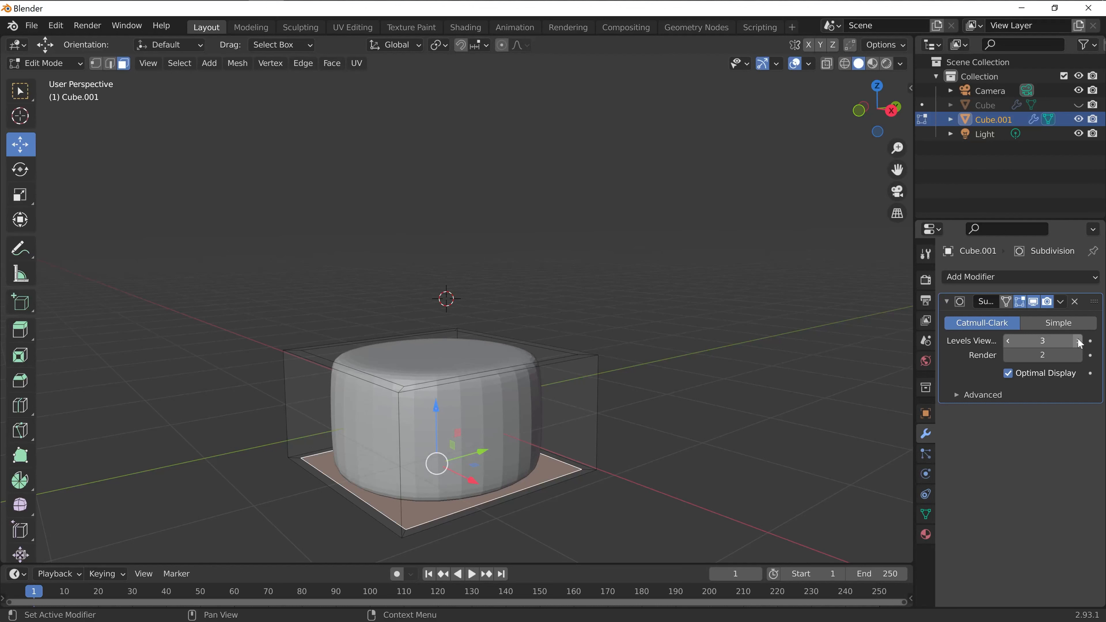
{"action": "left_click", "coordinate": [1078, 341]}
{"action": "middle_click_drag", "start_coordinate": [741, 383], "coordinate": [630, 377]}
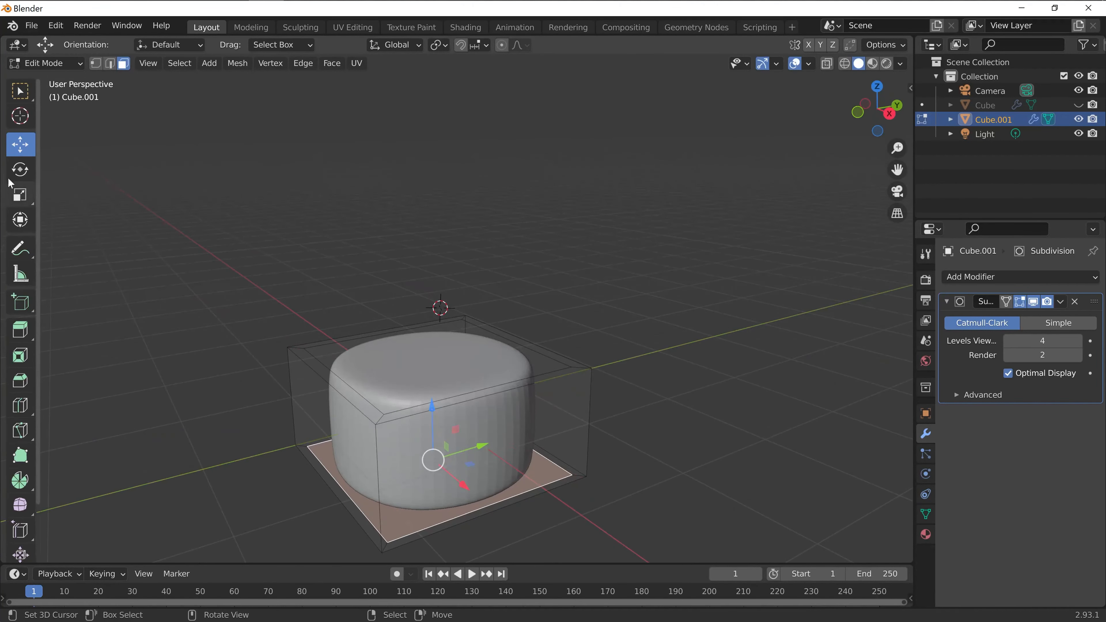
Return to Object Mode and scale the rounded disc along the Z axis by about 0.5.
{"action": "left_click", "coordinate": [32, 69]}
{"action": "left_click", "coordinate": [49, 79]}
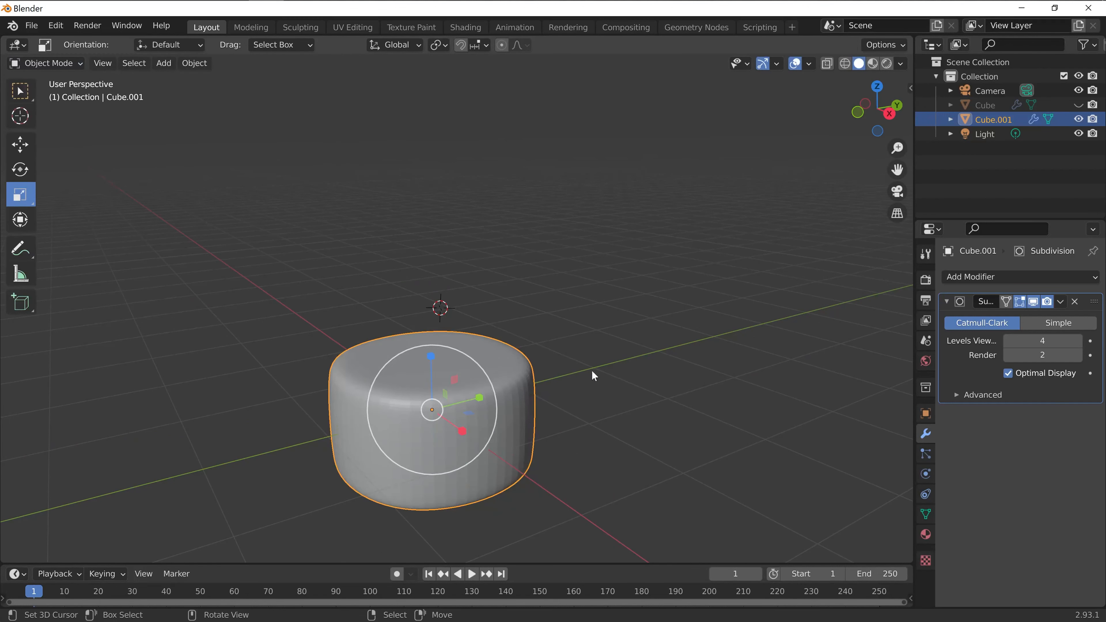
{"action": "middle_click_drag", "start_coordinate": [592, 370], "coordinate": [409, 353]}
{"action": "key", "text": "s"}
{"action": "key", "text": "z"}
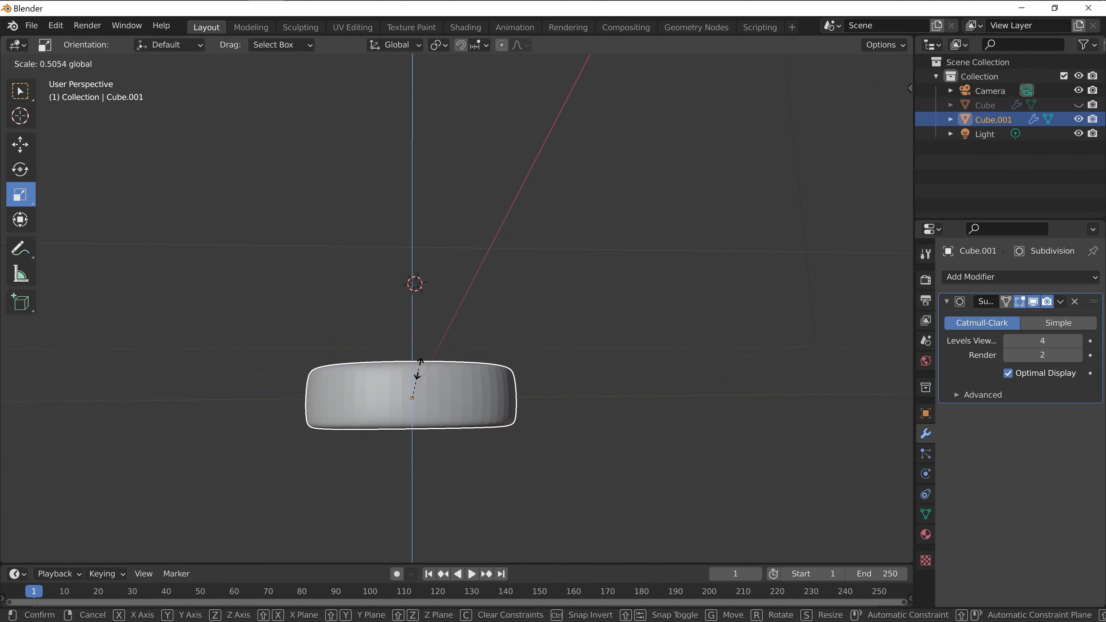
{"action": "left_click", "coordinate": [417, 369]}
Unhide the teardrop object and scale up the rounded disc uniformly around its base.
{"action": "left_click", "coordinate": [1078, 104]}
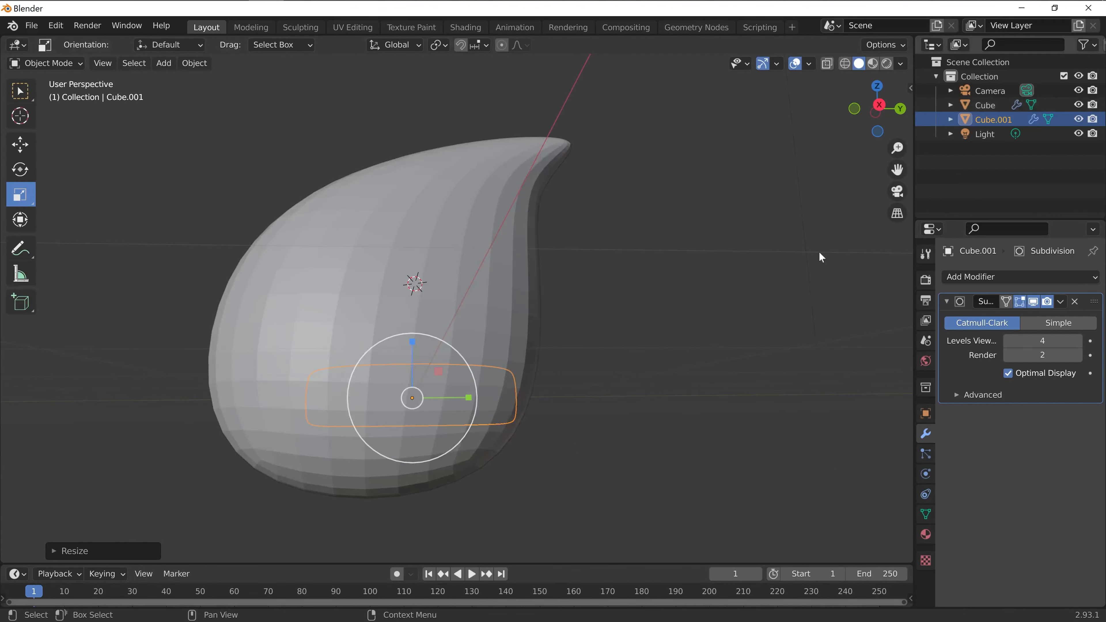
{"action": "middle_click_drag", "start_coordinate": [649, 355], "coordinate": [578, 385]}
{"action": "key", "text": "s"}
{"action": "left_click", "coordinate": [650, 389]}
Move the disc along the Y axis toward the teardrop's rounded back and enlarge it uniformly until it encircles the body.
{"action": "key", "text": "g"}
{"action": "key", "text": "x"}
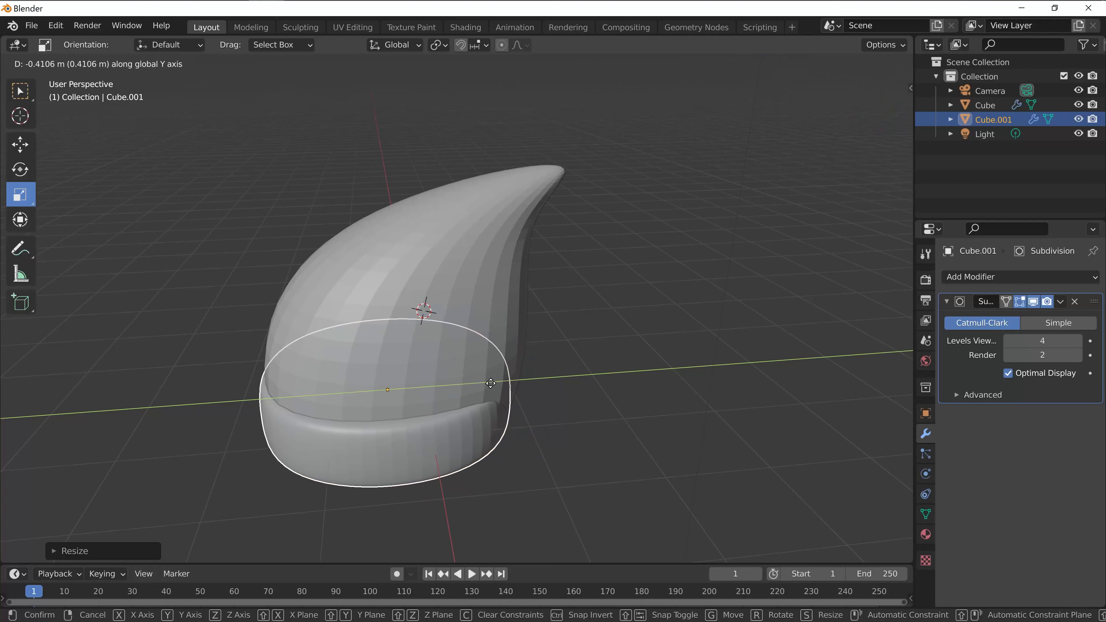
{"action": "left_click", "coordinate": [560, 394]}
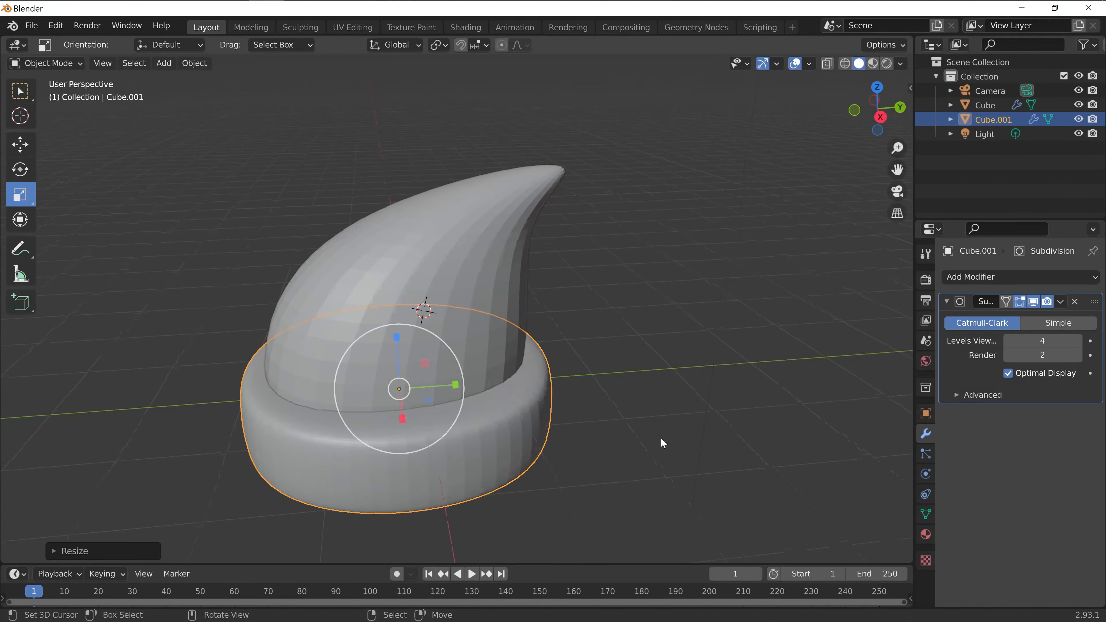
{"action": "middle_click_drag", "start_coordinate": [660, 437], "coordinate": [638, 397]}
{"action": "key", "text": "s"}
{"action": "left_click", "coordinate": [736, 419]}
{"action": "middle_click_drag", "start_coordinate": [407, 423], "coordinate": [527, 432]}
{"action": "middle_click_drag", "start_coordinate": [475, 458], "coordinate": [502, 500]}
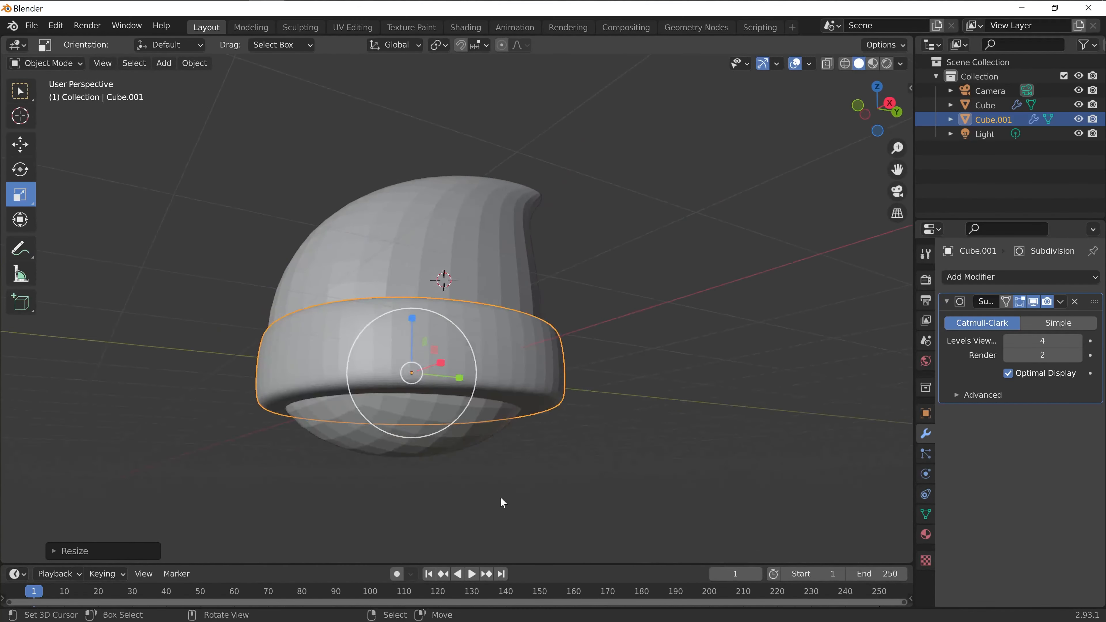
{"action": "key", "text": "t"}
{"action": "middle_click_drag", "start_coordinate": [389, 394], "coordinate": [401, 390]}
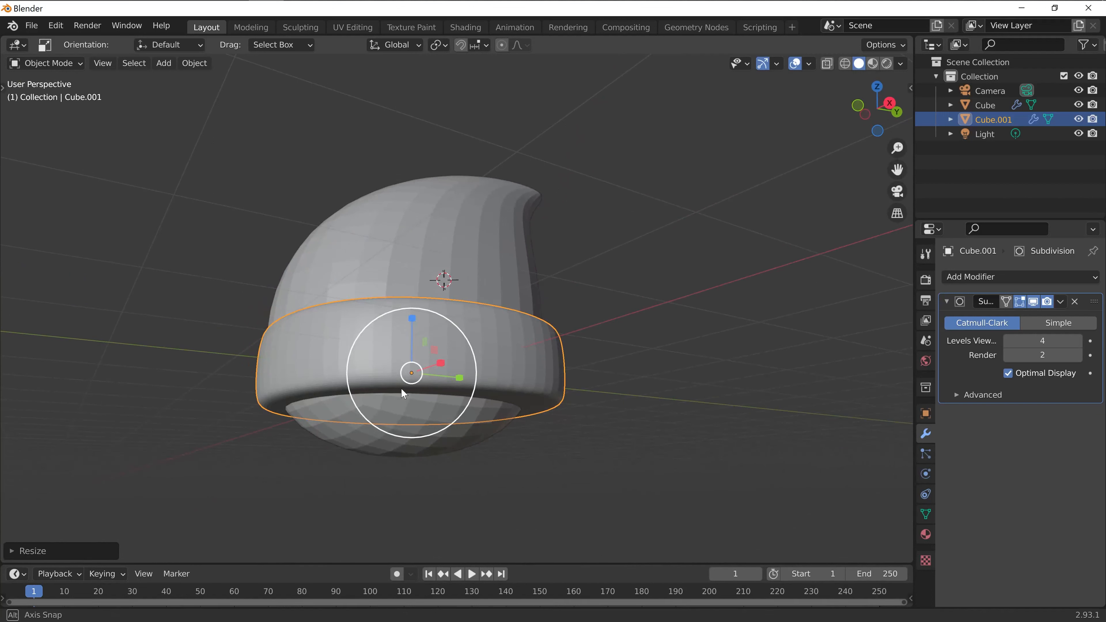
{"action": "key", "text": "g"}
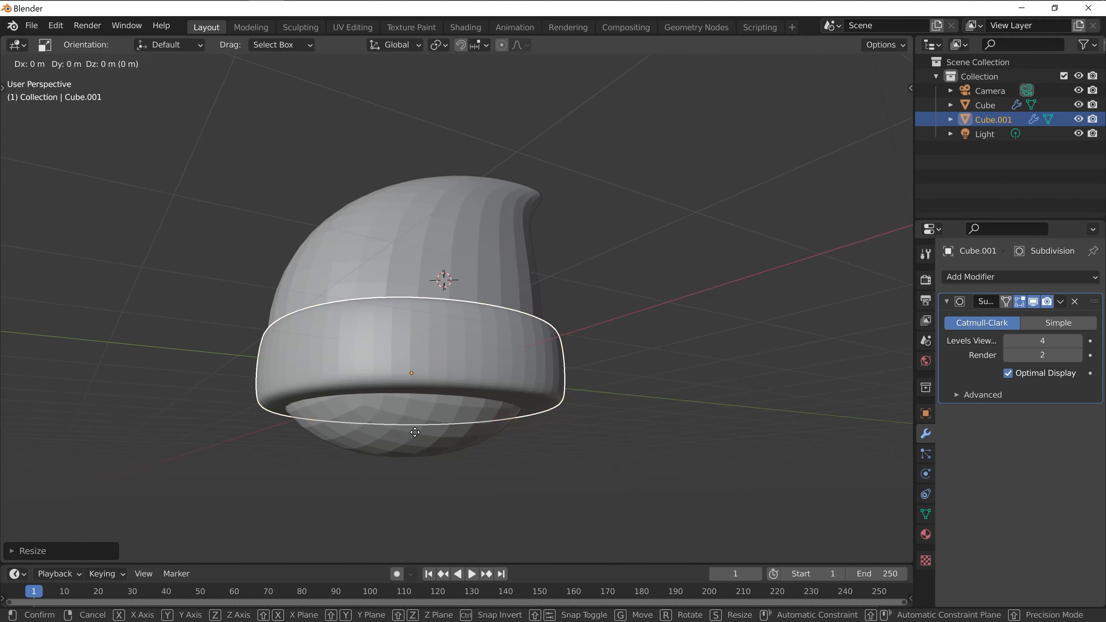
{"action": "key", "text": "x"}
{"action": "left_click", "coordinate": [445, 472]}
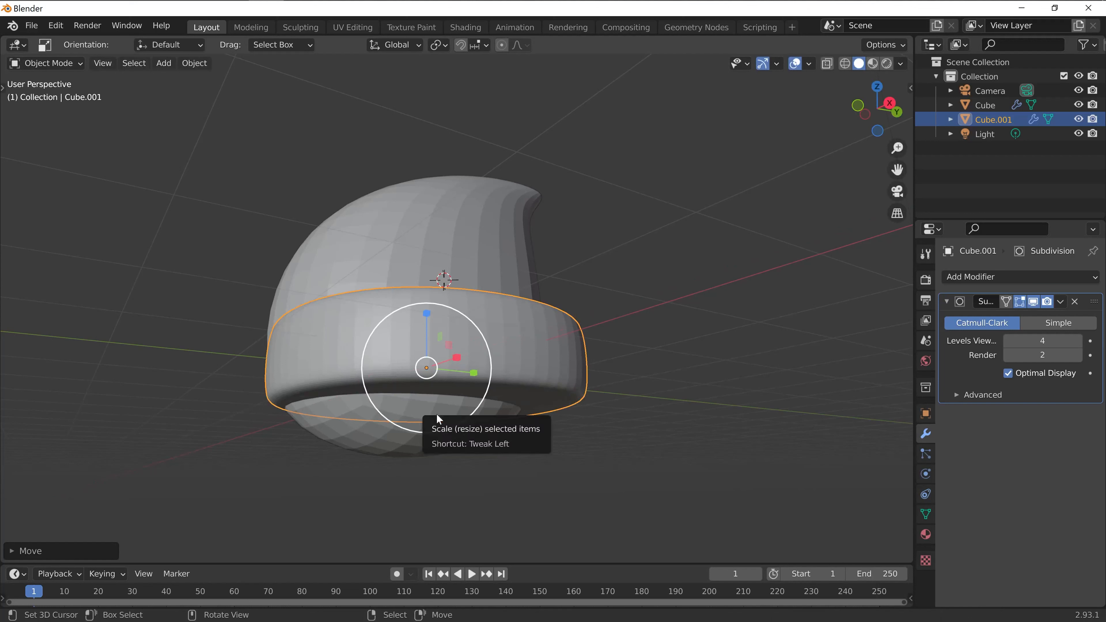
{"action": "key", "text": "ctrl+z"}
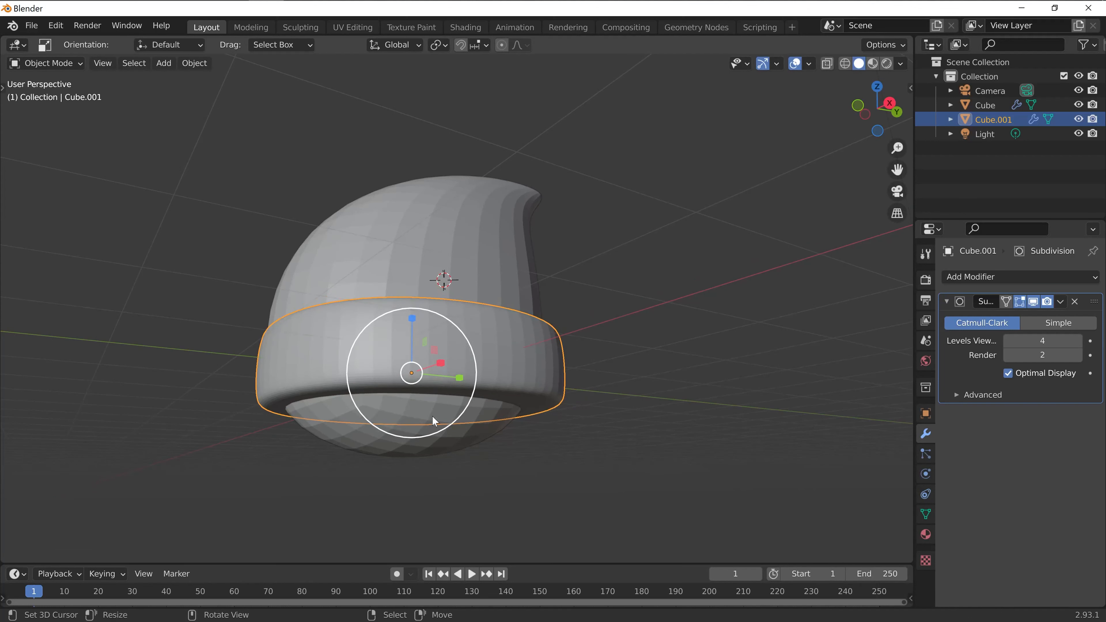
Lower the disc along the Z axis by about 0.3 m toward the teardrop's underside.
{"action": "key", "text": "g"}
{"action": "key", "text": "z"}
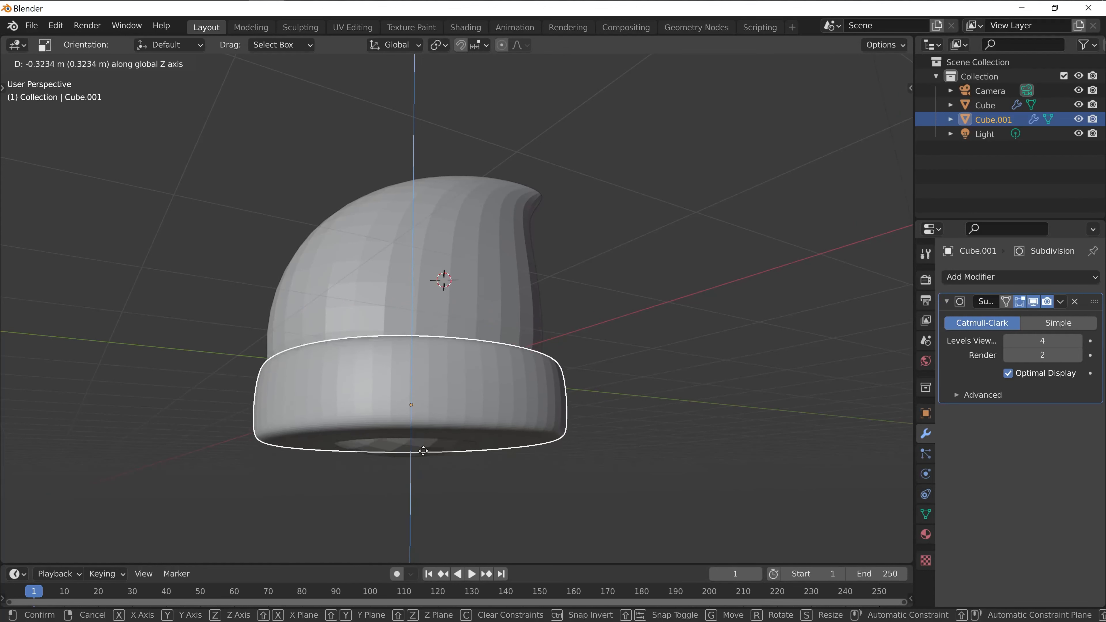
{"action": "left_click", "coordinate": [521, 455]}
{"action": "middle_click_drag", "start_coordinate": [522, 457], "coordinate": [791, 196]}
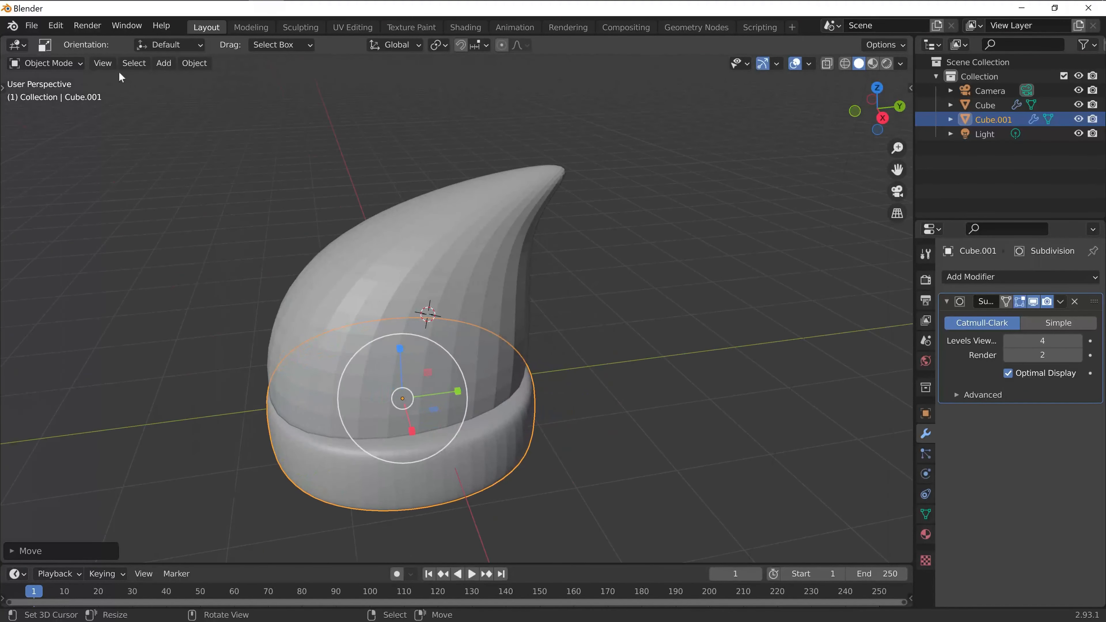
Shift the disc slightly along the Y axis with the Move tool to centre it around the teardrop.
{"action": "key", "text": "Tab"}
{"action": "key", "text": "Tab"}
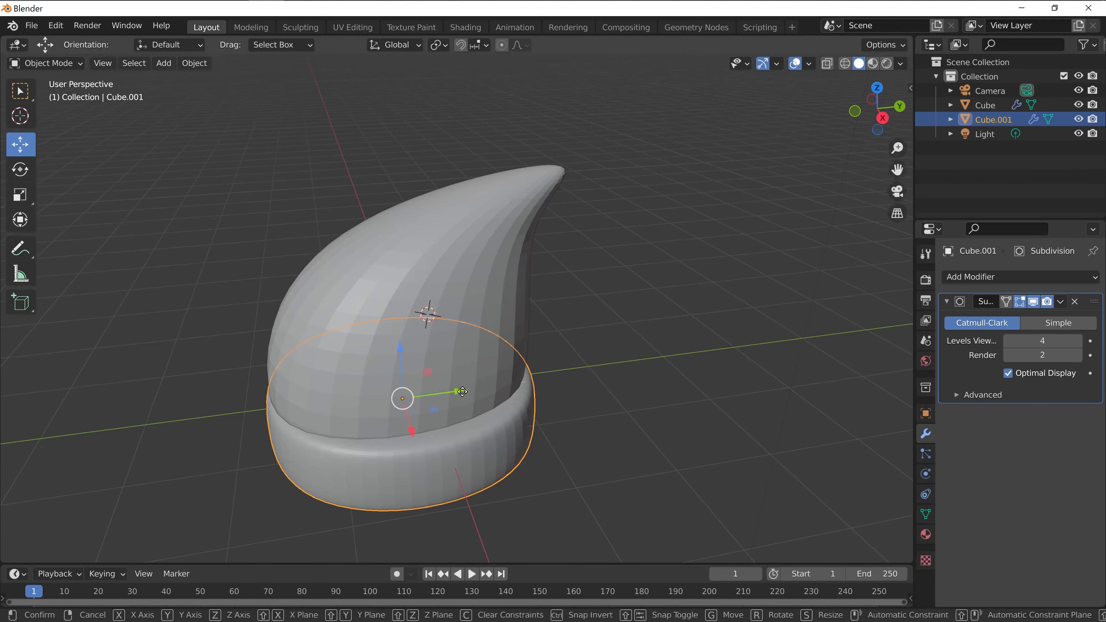
{"action": "left_click_drag", "start_coordinate": [463, 391], "coordinate": [455, 396]}
{"action": "middle_click_drag", "start_coordinate": [546, 436], "coordinate": [341, 312]}
{"action": "middle_click_drag", "start_coordinate": [421, 300], "coordinate": [503, 295]}
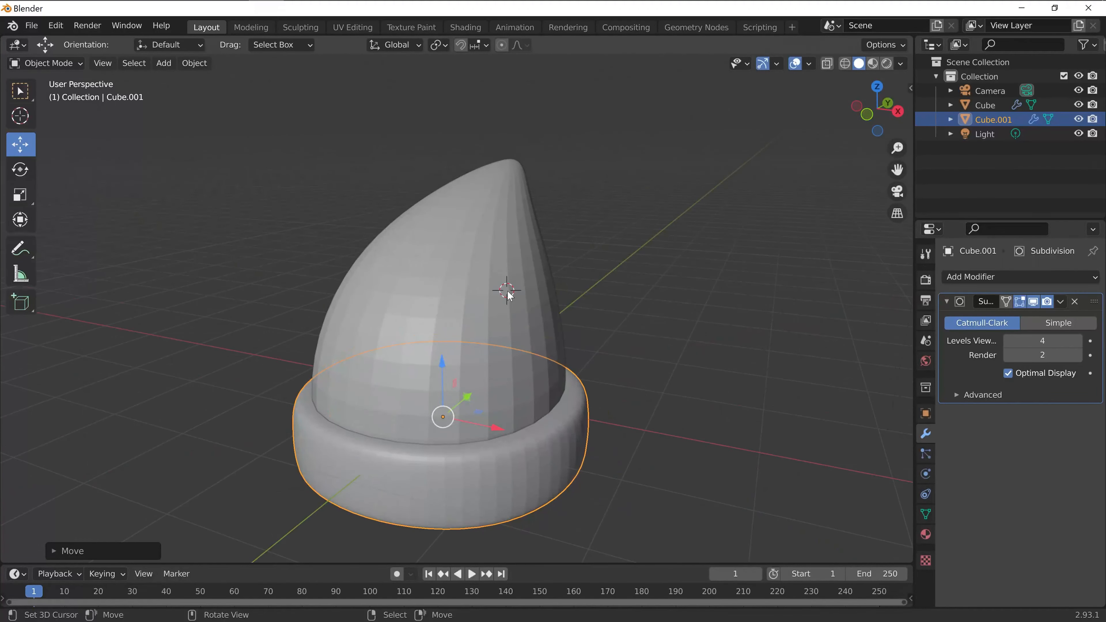
Extrude the teardrop body's bottom face in place, scale it down, and raise it along the Z axis to hollow the underside.
{"action": "left_click", "coordinate": [446, 263]}
{"action": "middle_click_drag", "start_coordinate": [459, 264], "coordinate": [695, 256]}
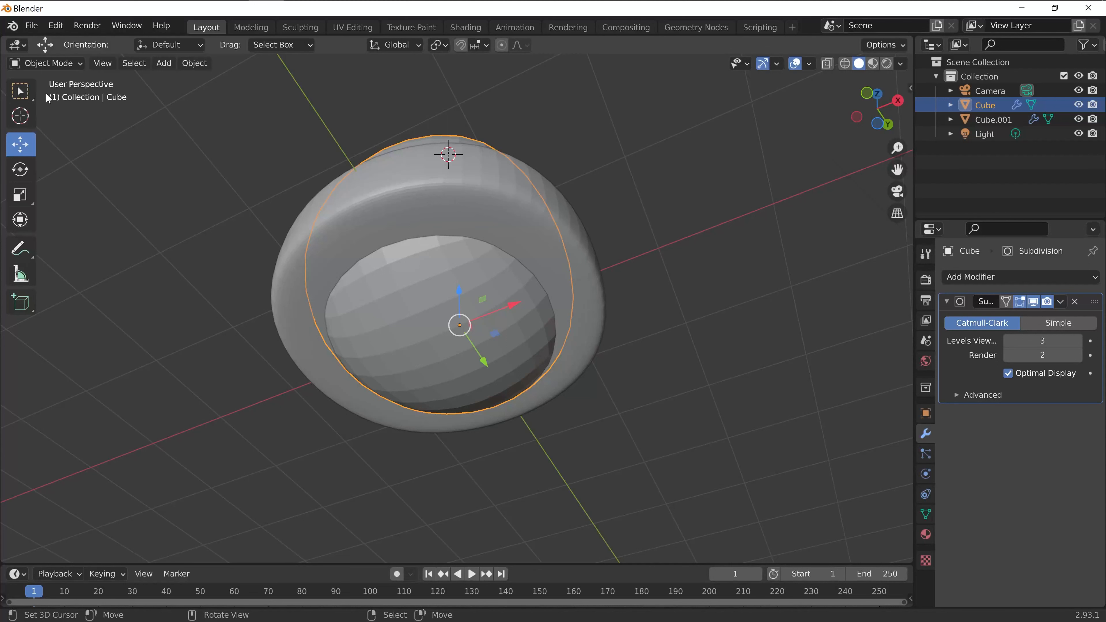
{"action": "key", "text": "Tab"}
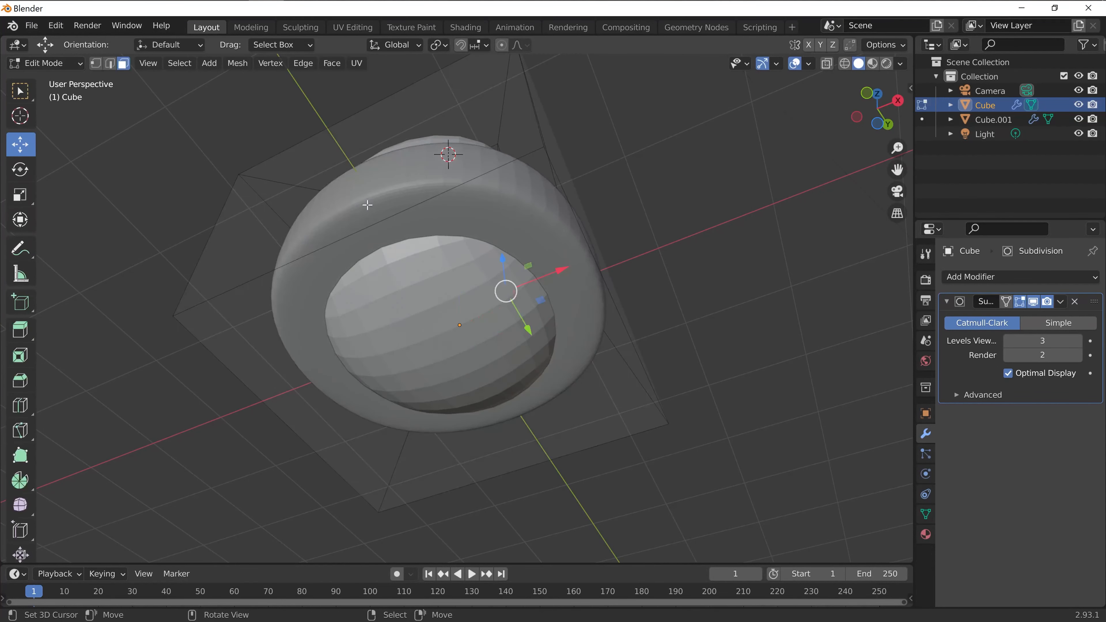
{"action": "left_click", "coordinate": [456, 342]}
{"action": "middle_click_drag", "start_coordinate": [456, 342], "coordinate": [694, 454]}
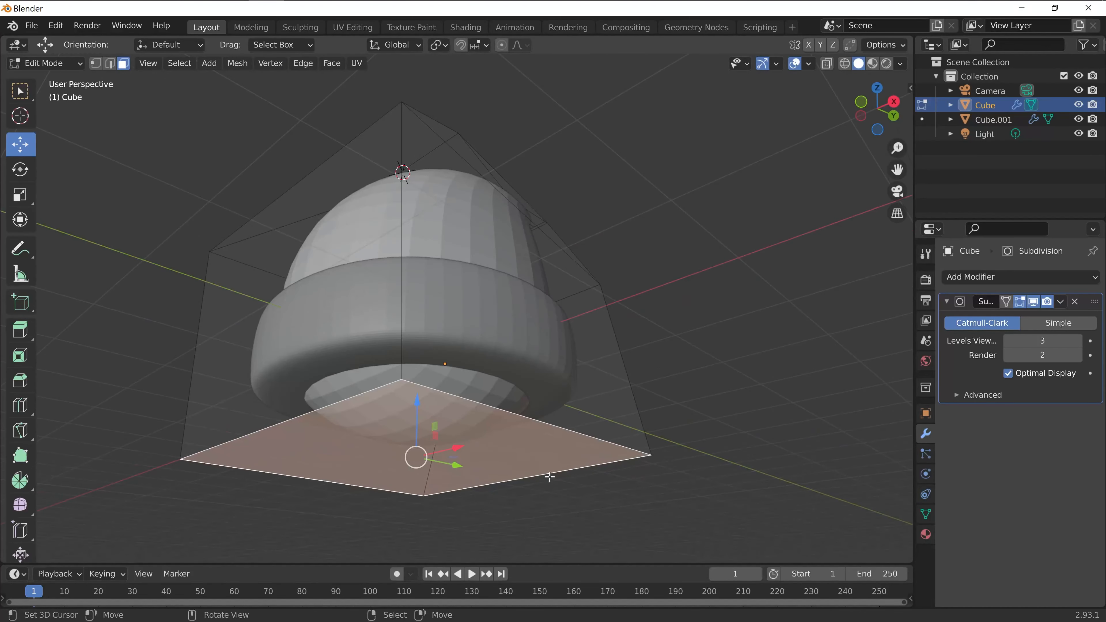
{"action": "left_click_drag", "start_coordinate": [417, 412], "coordinate": [402, 335]}
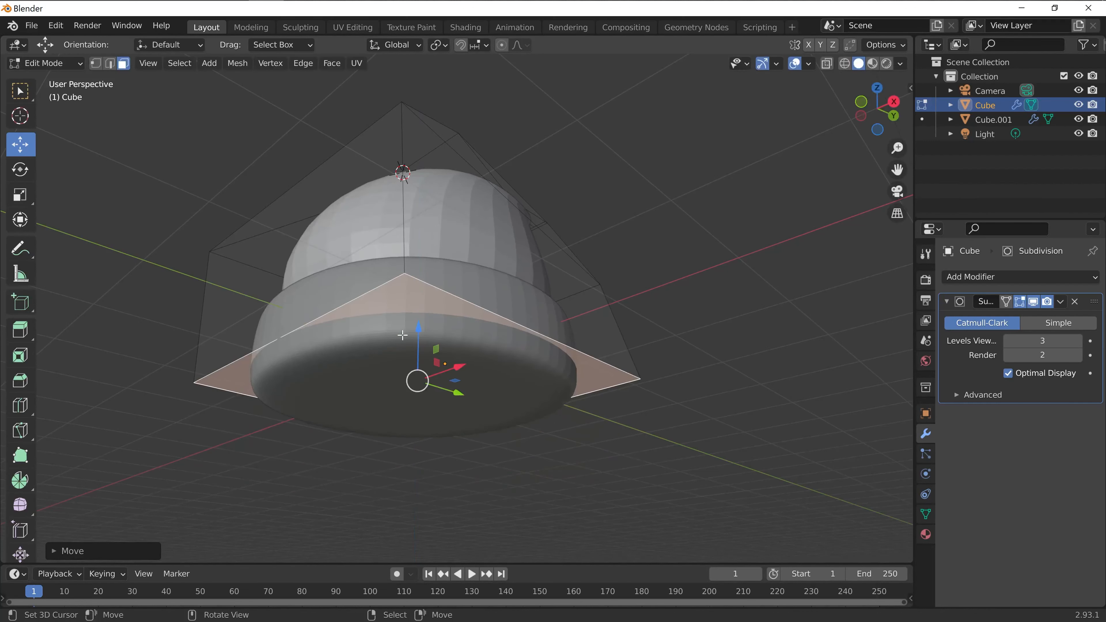
{"action": "key", "text": "ctrl+z"}
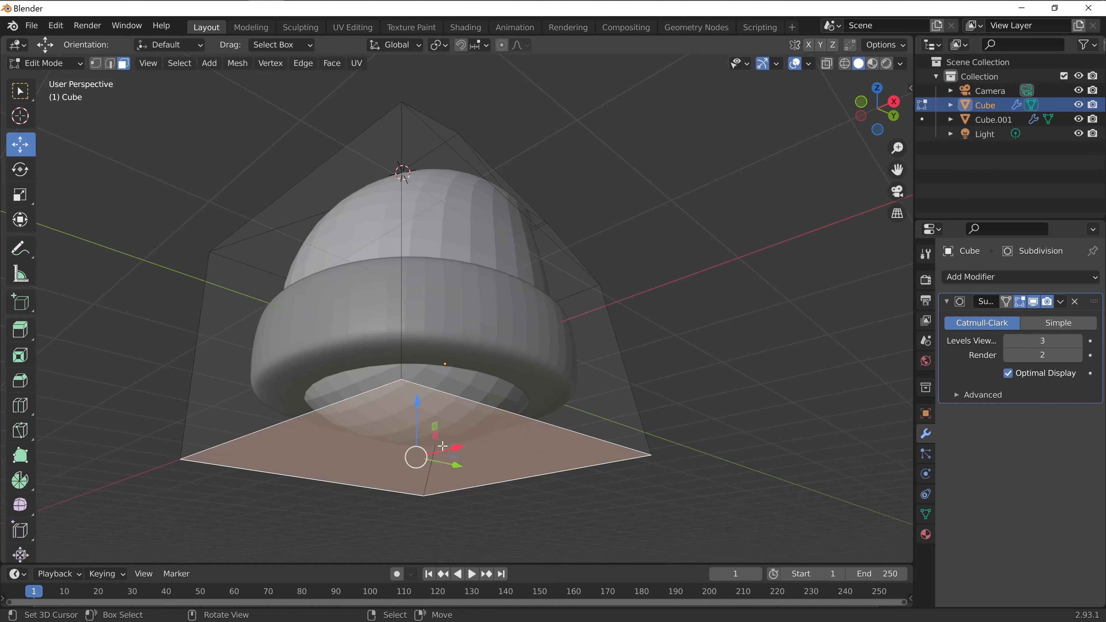
{"action": "key", "text": "e"}
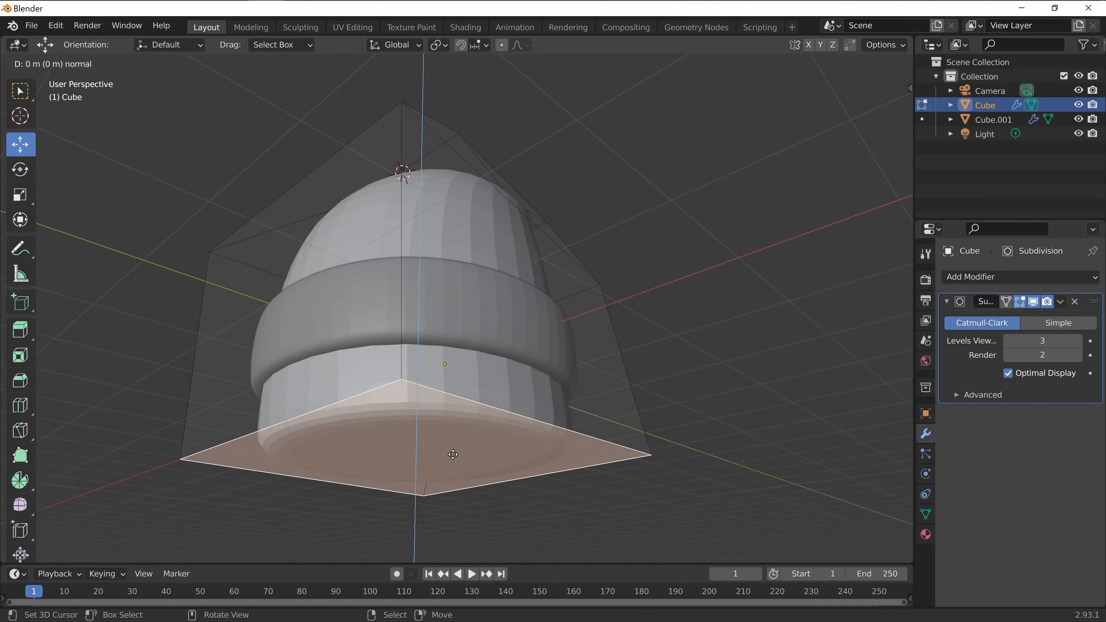
{"action": "left_click", "coordinate": [433, 450]}
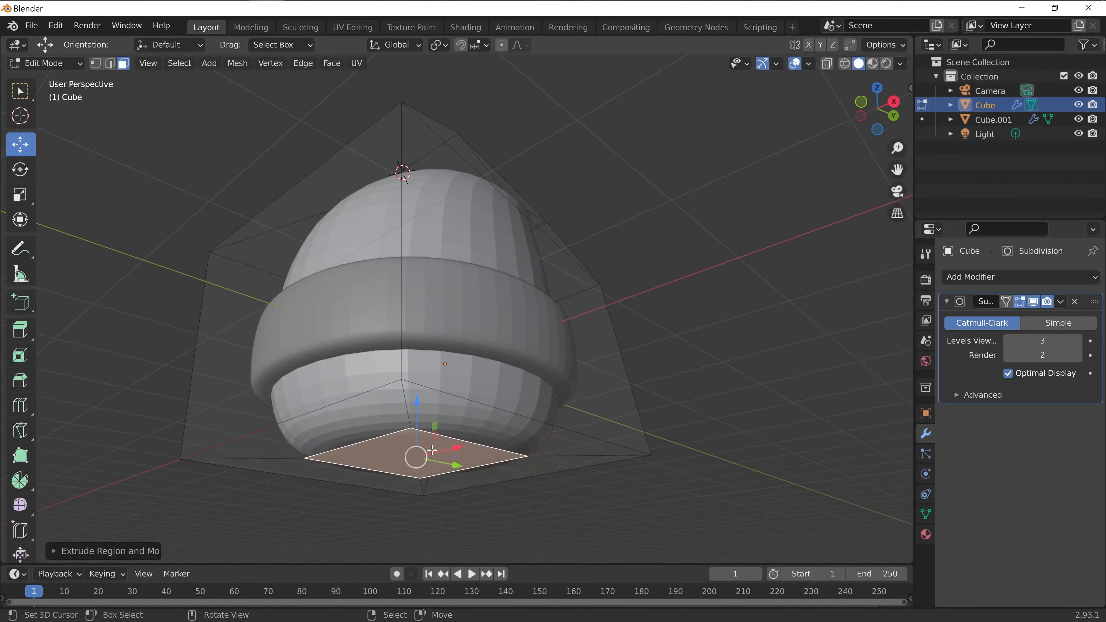
{"action": "left_click_drag", "start_coordinate": [417, 404], "coordinate": [420, 250]}
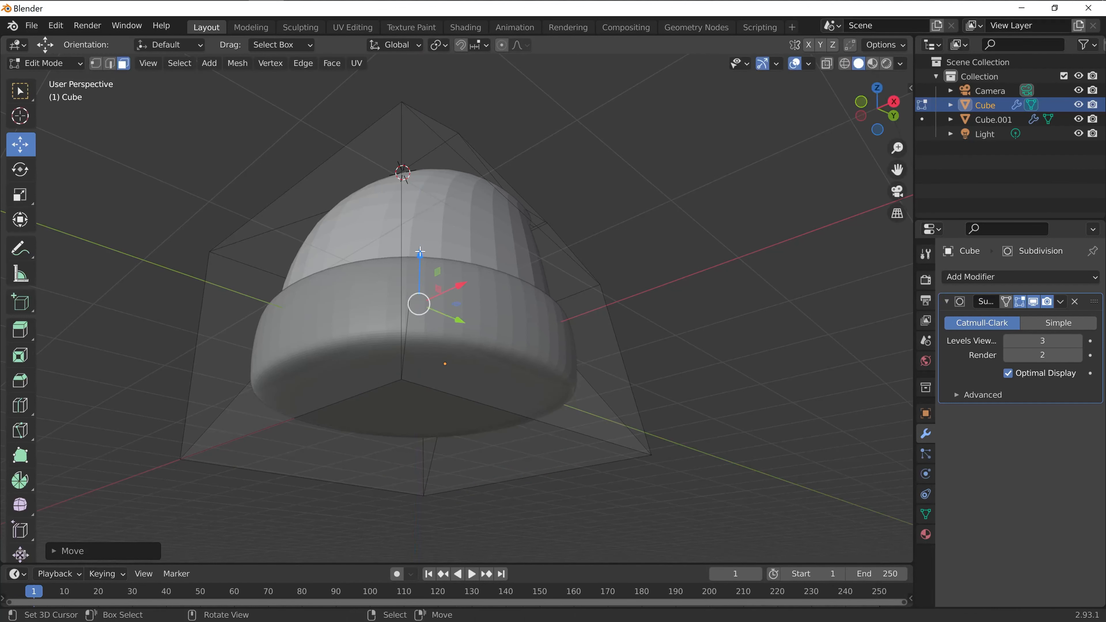
Leave Edit Mode and hide the brim to examine the hollowed teardrop body from several sides, and show the brim again.
{"action": "middle_click_drag", "start_coordinate": [659, 207], "coordinate": [665, 313]}
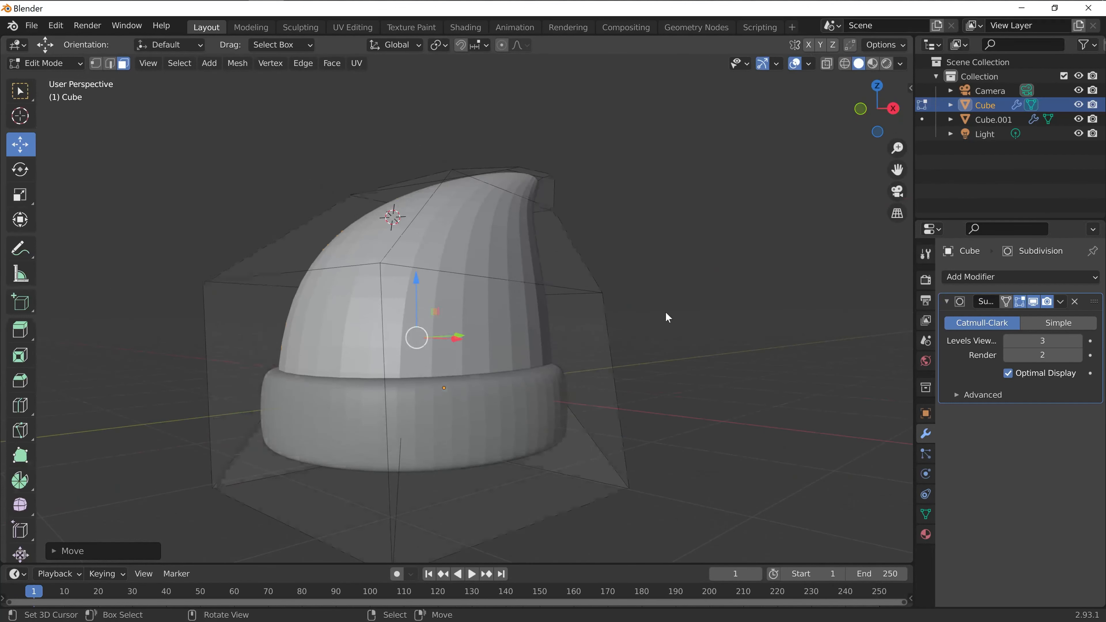
{"action": "key", "text": "Tab"}
{"action": "left_click", "coordinate": [1078, 119]}
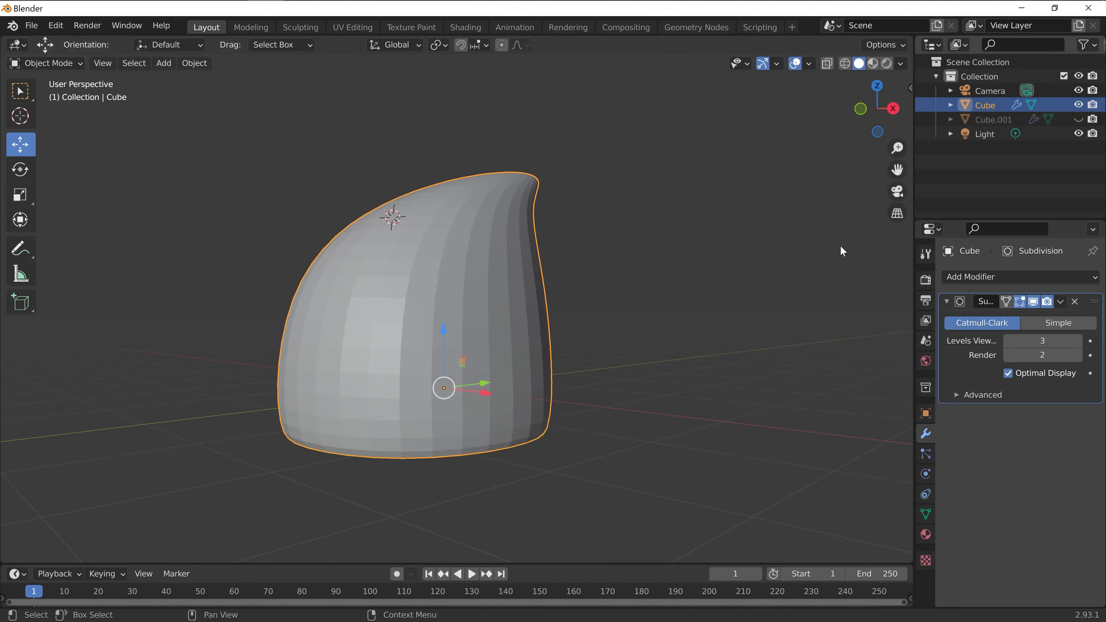
{"action": "middle_click_drag", "start_coordinate": [840, 246], "coordinate": [404, 228]}
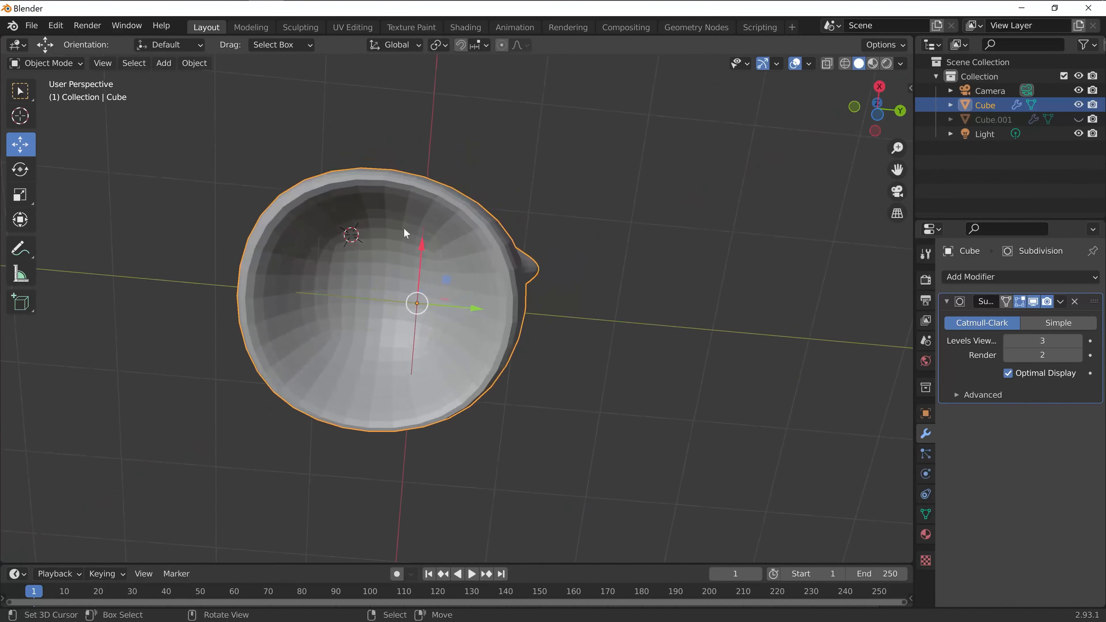
{"action": "middle_click_drag", "start_coordinate": [339, 347], "coordinate": [388, 473]}
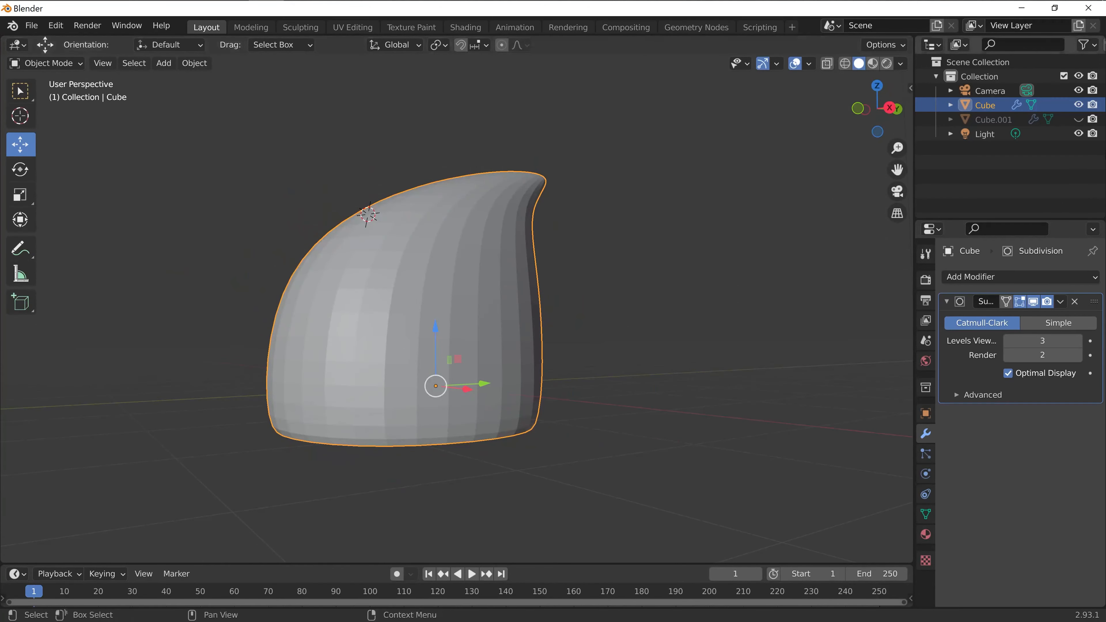
{"action": "left_click", "coordinate": [1079, 120]}
{"action": "middle_click_drag", "start_coordinate": [537, 387], "coordinate": [491, 356]}
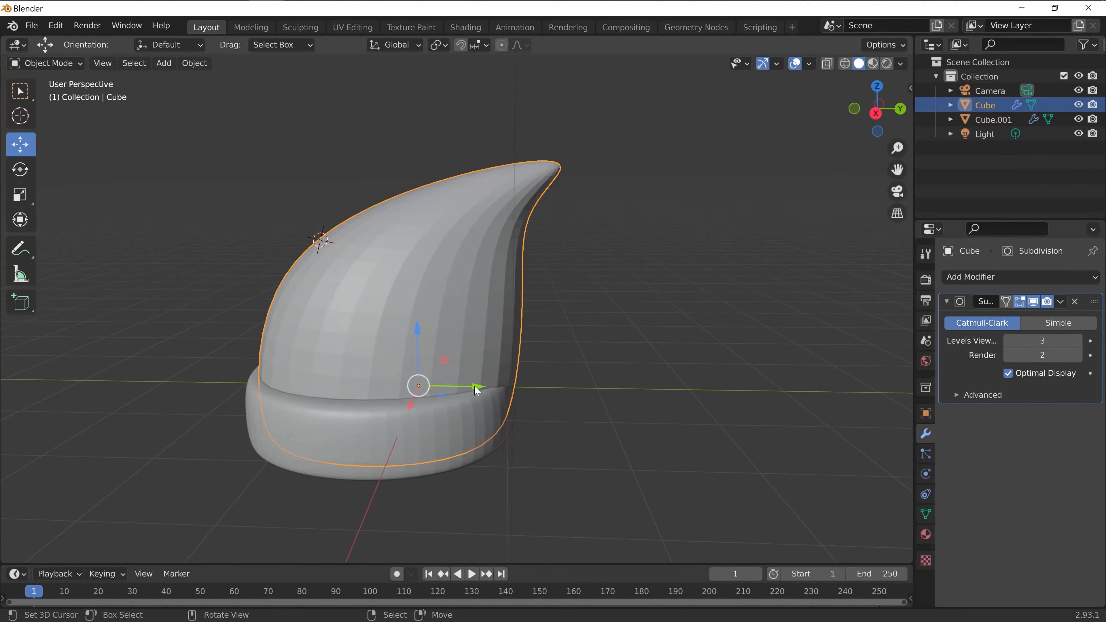
Move the brim about 0.11 m along the Y axis and rescale it to fit around the body.
{"action": "left_click", "coordinate": [368, 475]}
{"action": "key", "text": "g"}
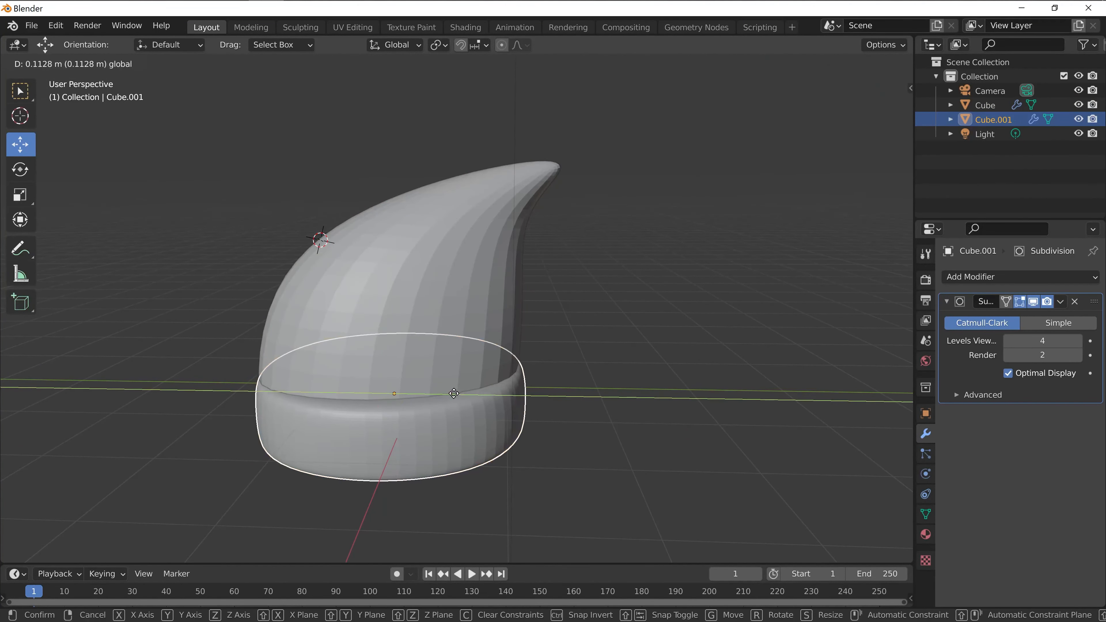
{"action": "left_click", "coordinate": [439, 484]}
{"action": "middle_click_drag", "start_coordinate": [439, 485], "coordinate": [521, 441]}
{"action": "key", "text": "s"}
{"action": "left_click", "coordinate": [548, 476]}
Shift the brim slightly along the X and Y axes to centre it around the teardrop body.
{"action": "key", "text": "g"}
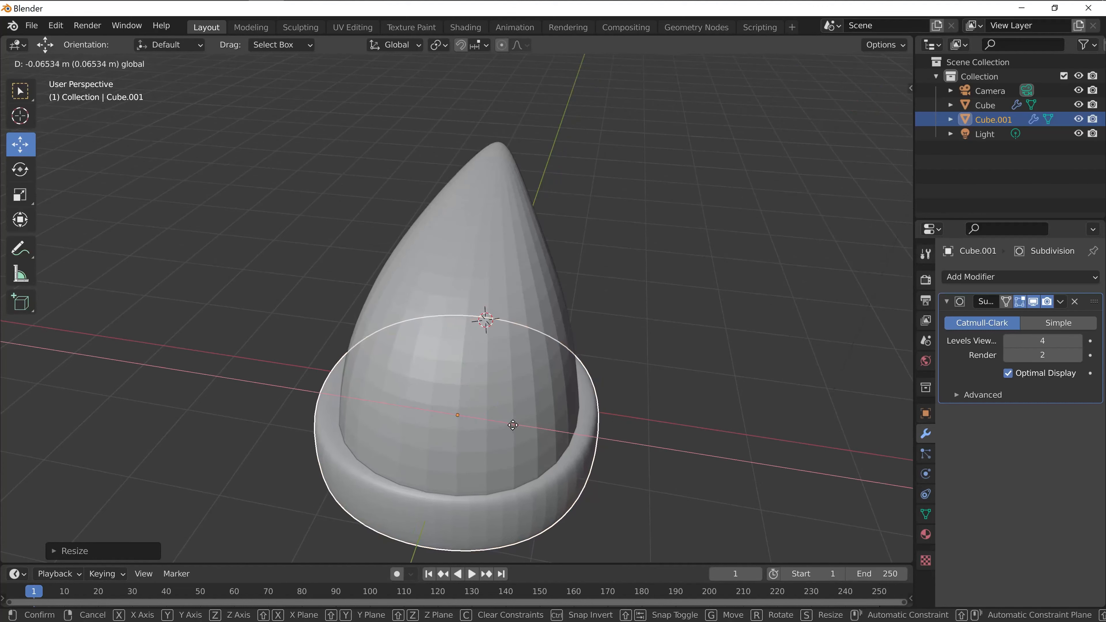
{"action": "left_click", "coordinate": [661, 431]}
{"action": "middle_click_drag", "start_coordinate": [661, 431], "coordinate": [561, 448]}
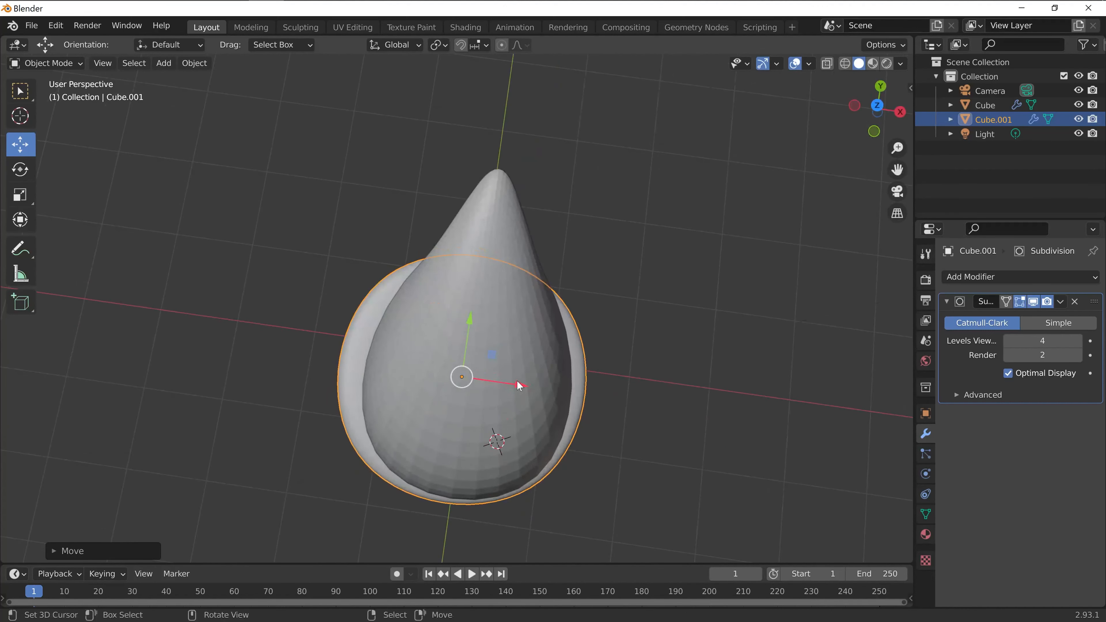
{"action": "left_click_drag", "start_coordinate": [517, 381], "coordinate": [522, 384]}
{"action": "left_click_drag", "start_coordinate": [469, 328], "coordinate": [469, 337]}
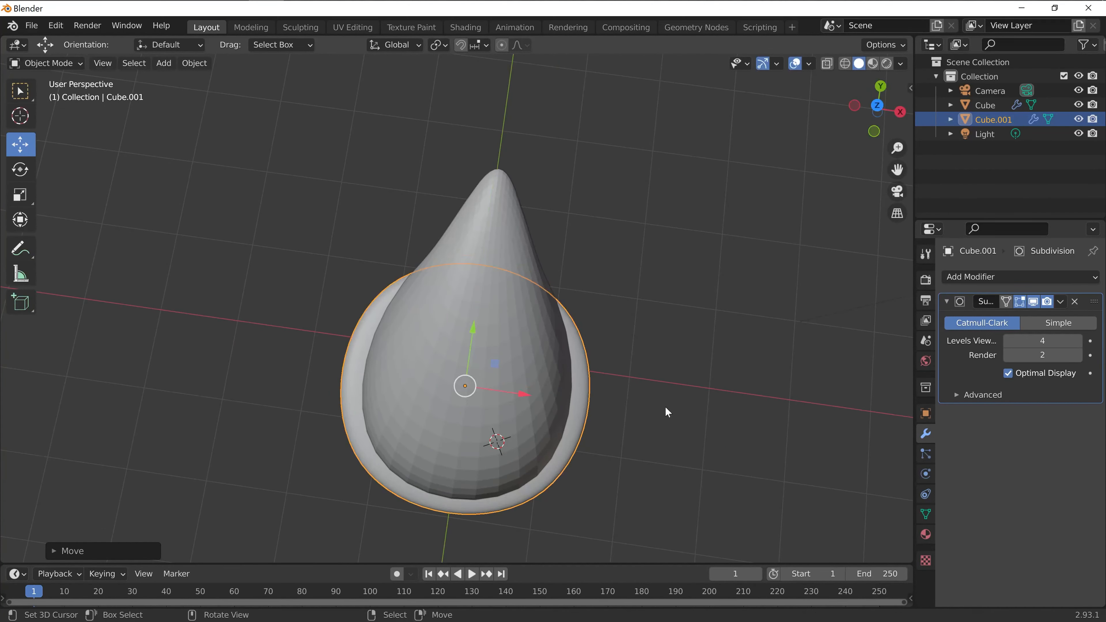
Scale the brim along the X axis to about 0.92 and nudge it along the Y axis to even out its overhang.
{"action": "middle_click_drag", "start_coordinate": [666, 408], "coordinate": [97, 190]}
{"action": "left_click", "coordinate": [20, 194]}
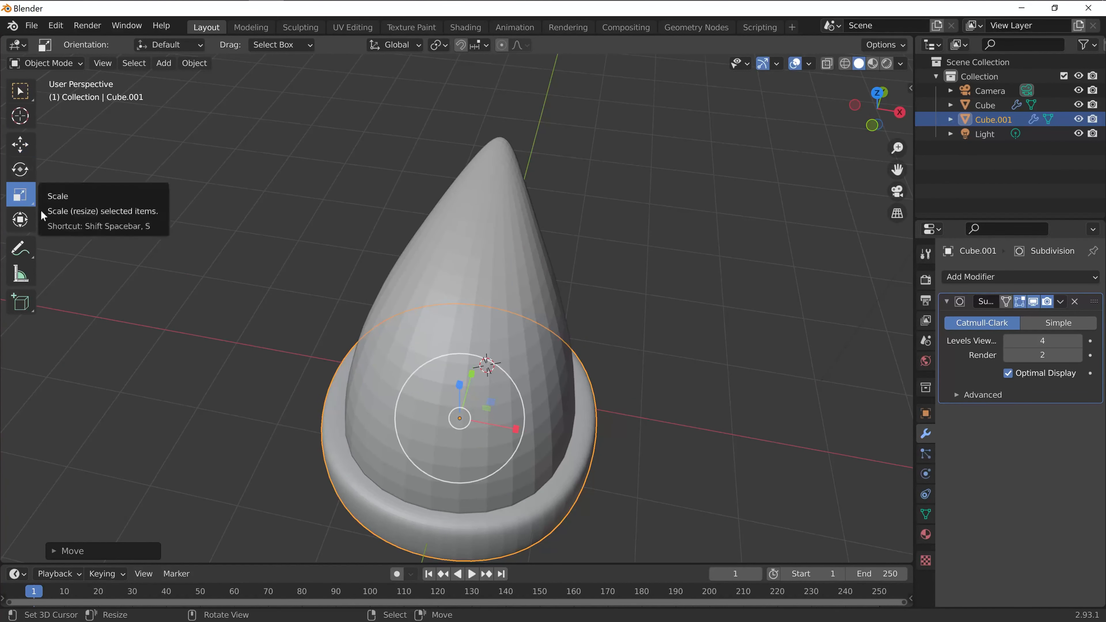
{"action": "key", "text": "s"}
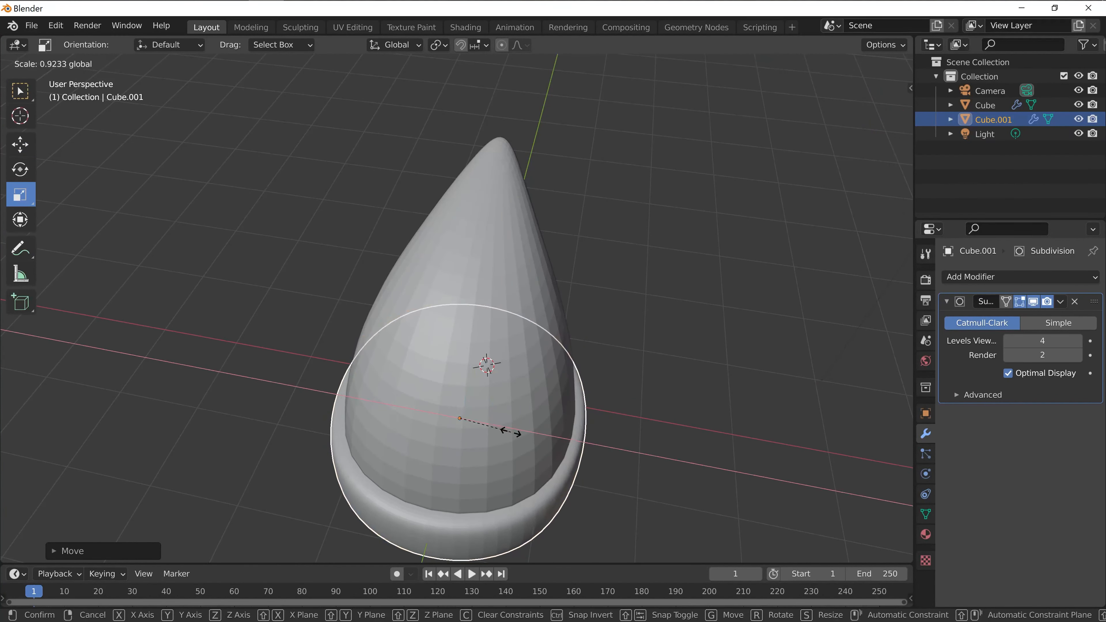
{"action": "left_click", "coordinate": [508, 431]}
{"action": "middle_click_drag", "start_coordinate": [708, 457], "coordinate": [607, 483]}
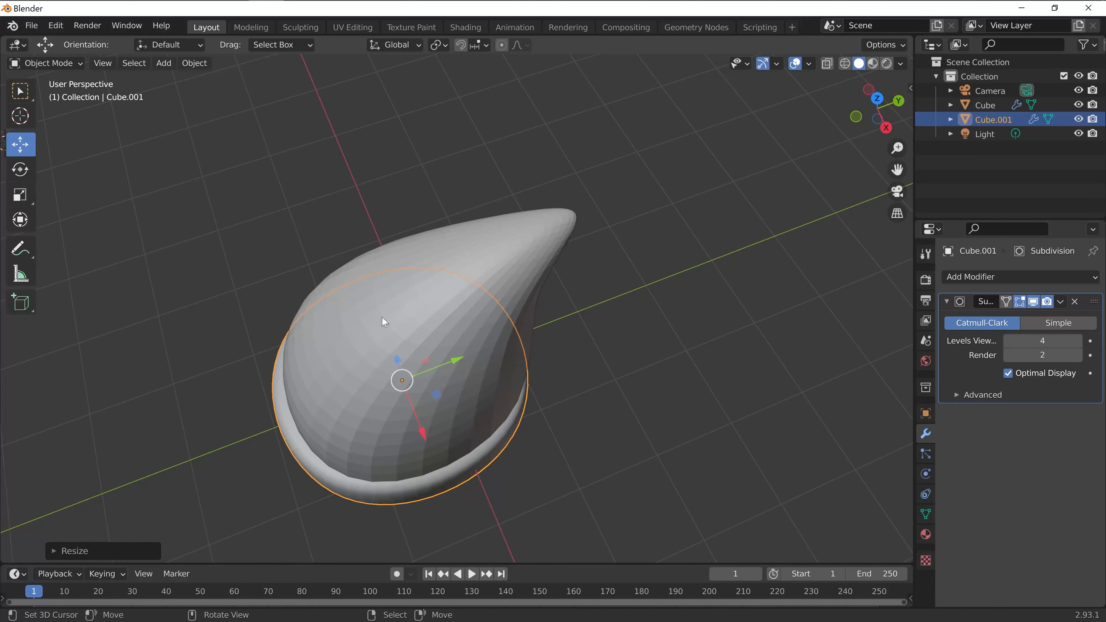
{"action": "left_click_drag", "start_coordinate": [454, 366], "coordinate": [456, 361]}
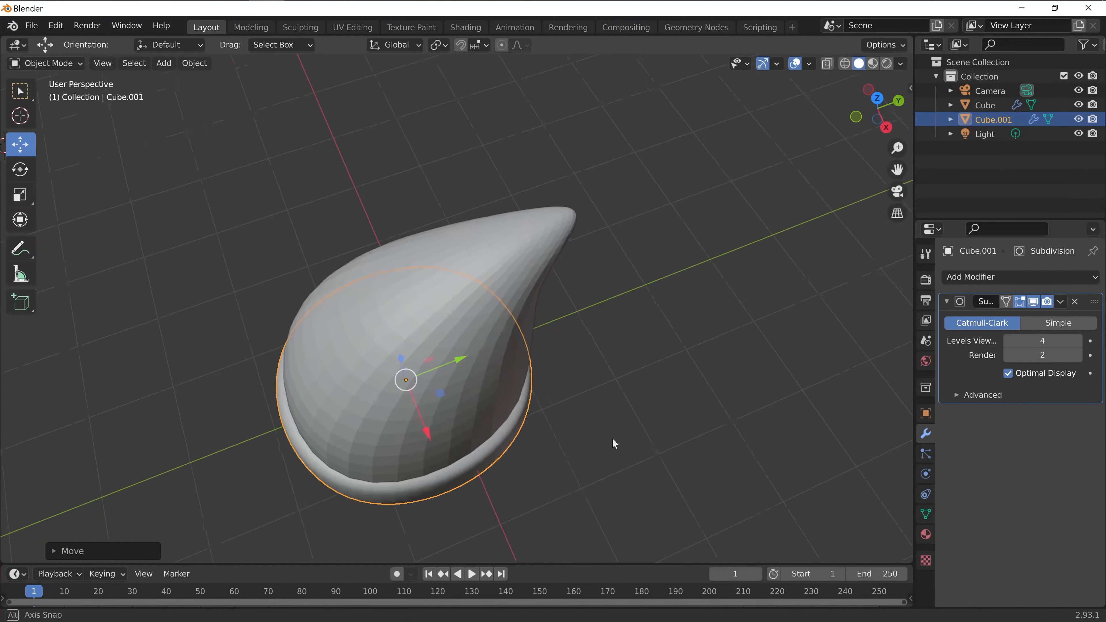
Scale down the brim's bottom face in Edit Mode and raise it about 0.35 m along the Z axis to recess the underside.
{"action": "middle_click_drag", "start_coordinate": [611, 437], "coordinate": [631, 246]}
{"action": "key", "text": "Tab"}
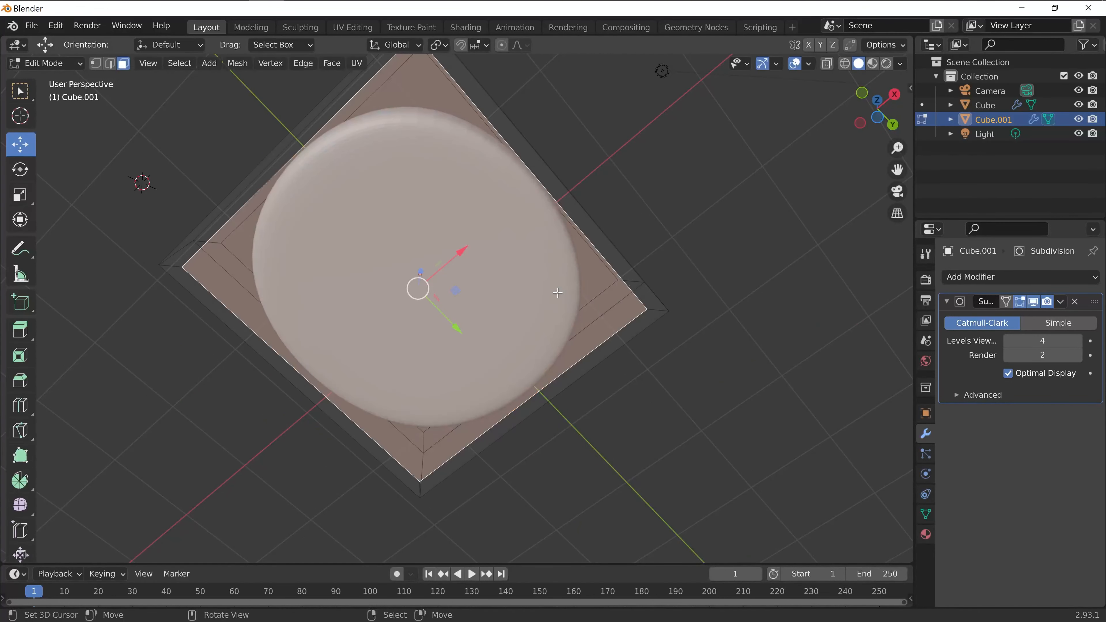
{"action": "middle_click_drag", "start_coordinate": [758, 383], "coordinate": [511, 407]}
{"action": "key", "text": "s"}
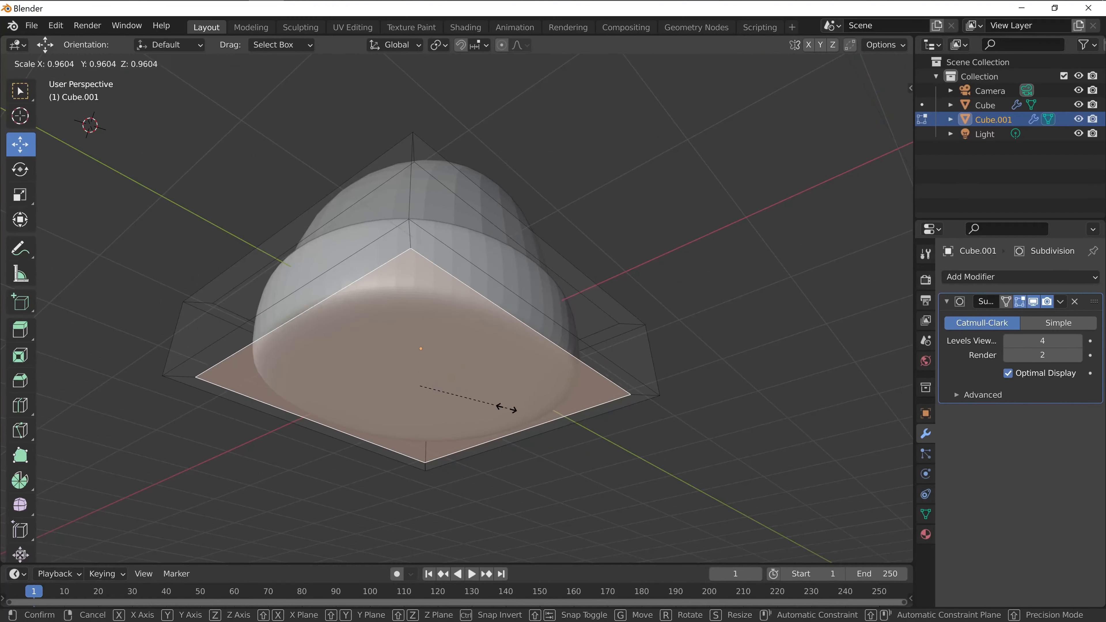
{"action": "left_click", "coordinate": [478, 404]}
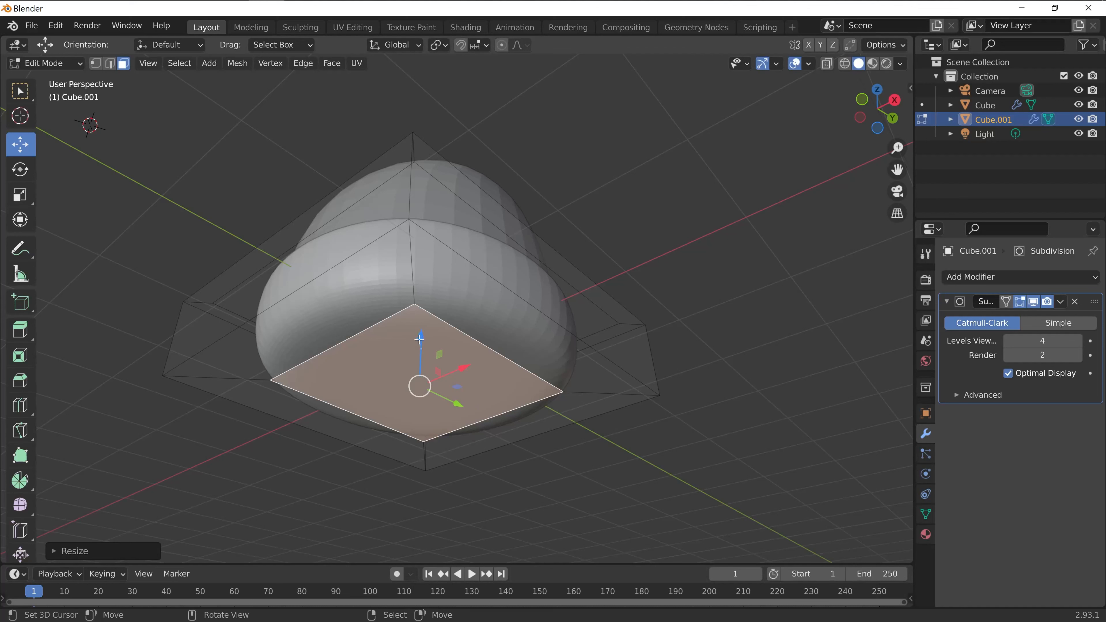
{"action": "key", "text": "g"}
{"action": "key", "text": "z"}
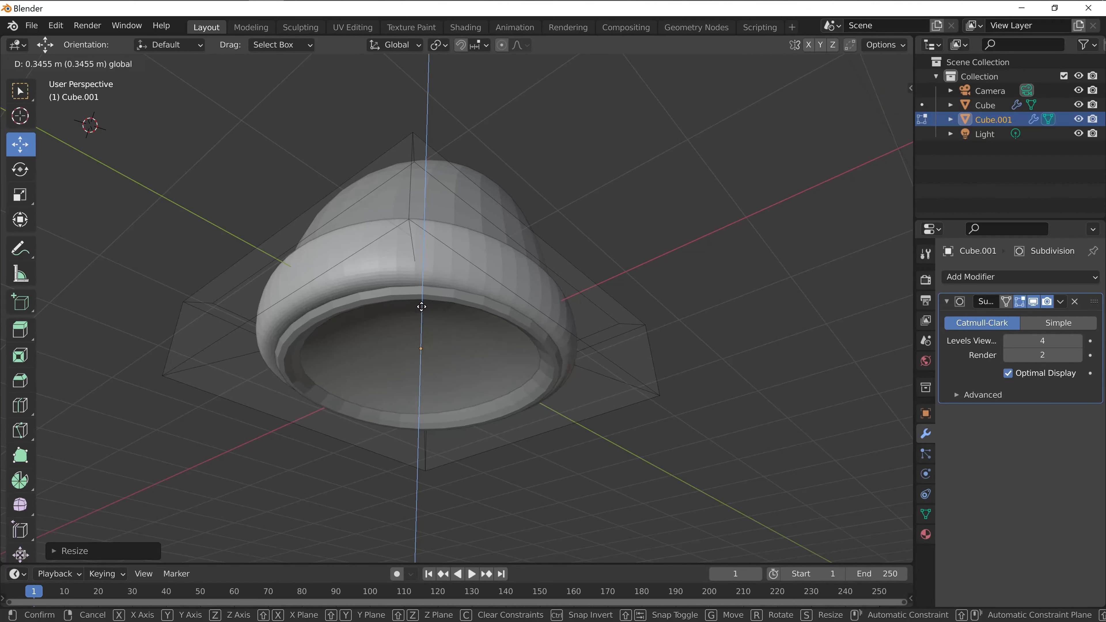
{"action": "left_click", "coordinate": [421, 307]}
{"action": "middle_click_drag", "start_coordinate": [421, 308], "coordinate": [470, 416]}
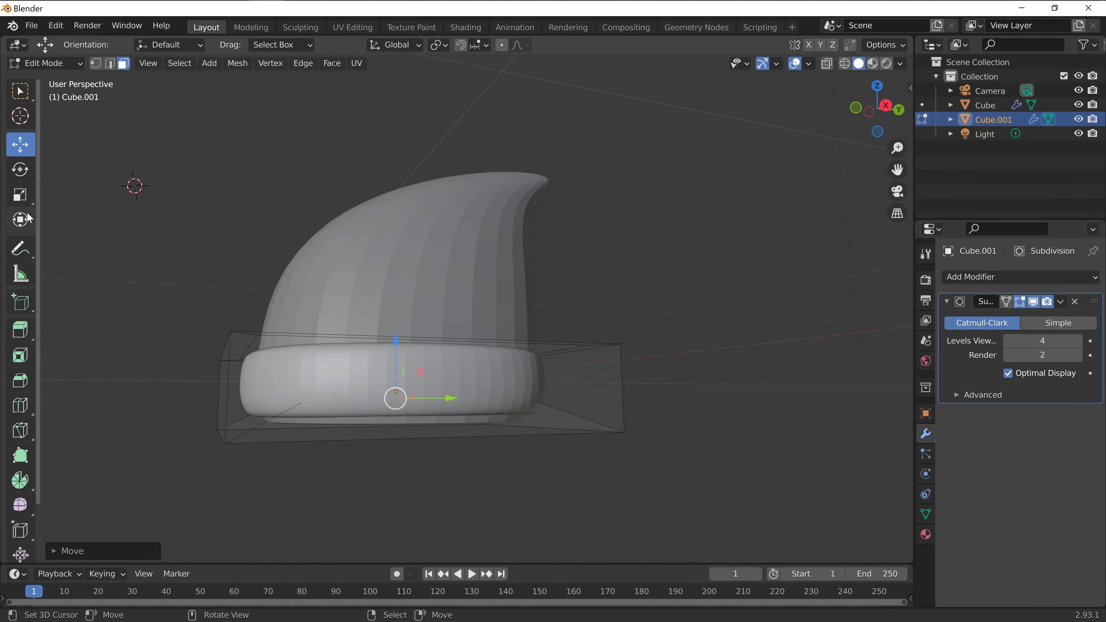
Return to Object Mode and lower the brim slightly along the Z axis to cover the body's base.
{"action": "key", "text": "Tab"}
{"action": "key", "text": "g"}
{"action": "key", "text": "z"}
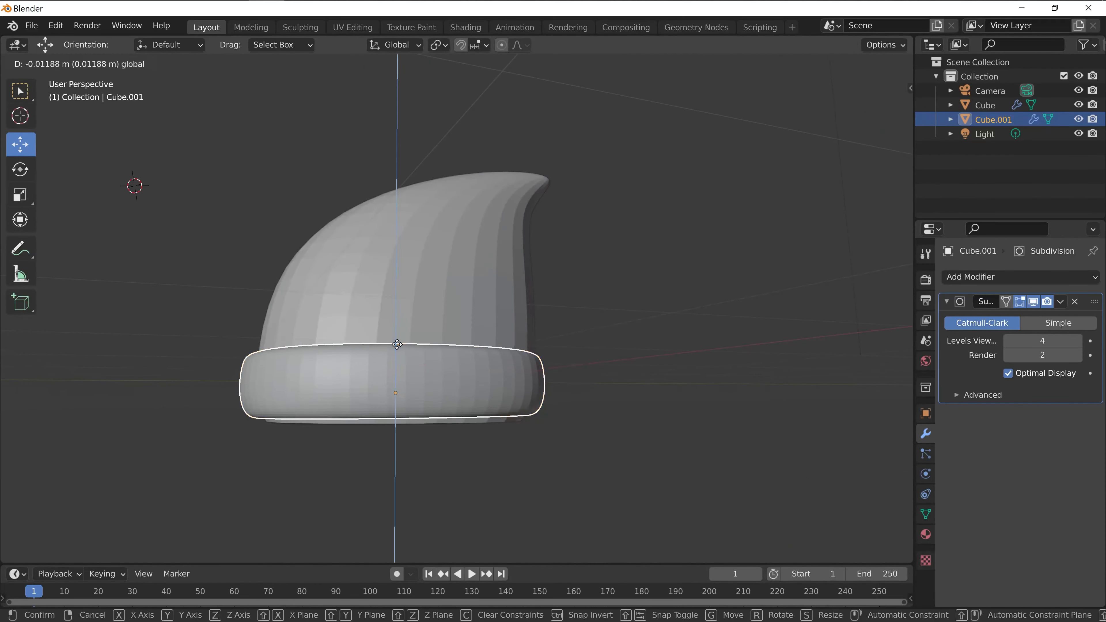
{"action": "left_click", "coordinate": [592, 487]}
{"action": "middle_click_drag", "start_coordinate": [593, 486], "coordinate": [604, 432]}
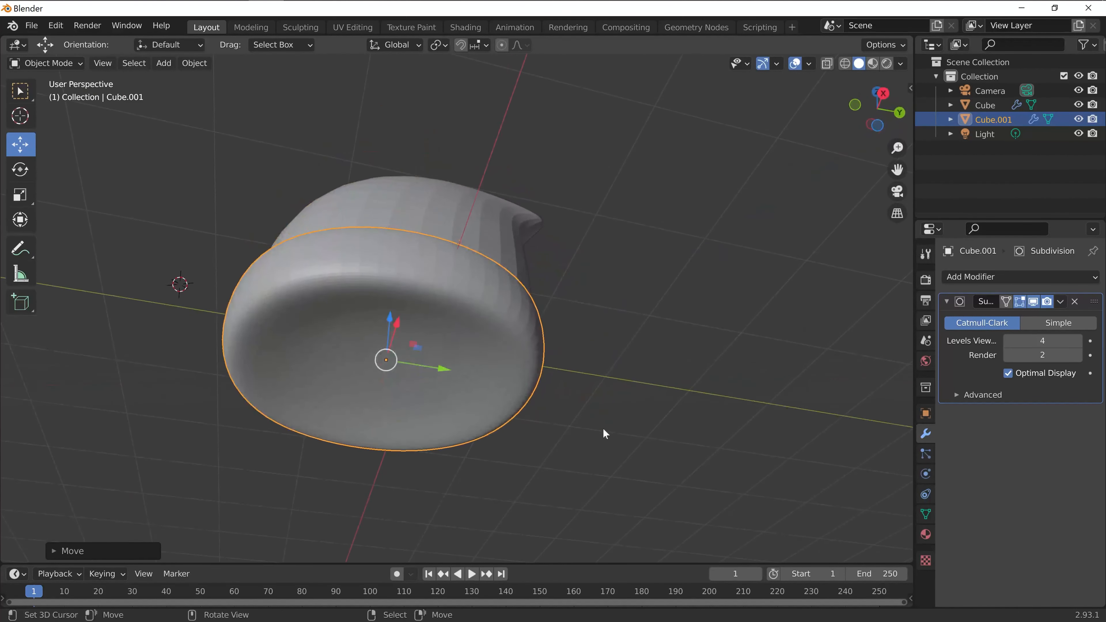
Pull the brim's recessed bottom face down about 0.44 m along the Z axis in Edit Mode and delete its vertices.
{"action": "middle_click_drag", "start_coordinate": [530, 347], "coordinate": [398, 344]}
{"action": "key", "text": "Tab"}
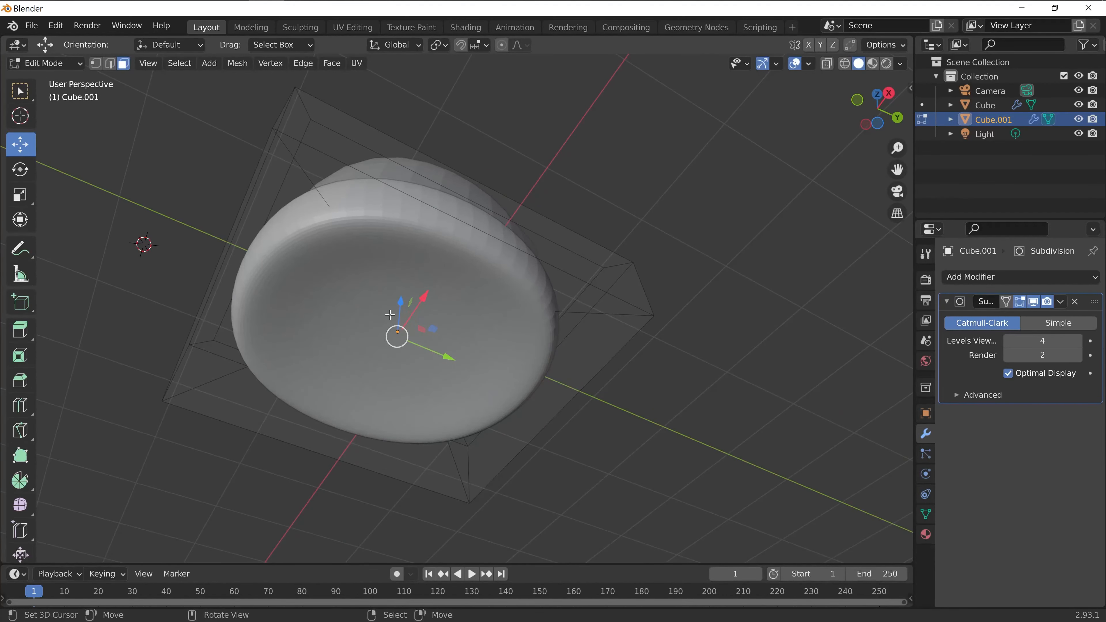
{"action": "key", "text": "g"}
{"action": "key", "text": "z"}
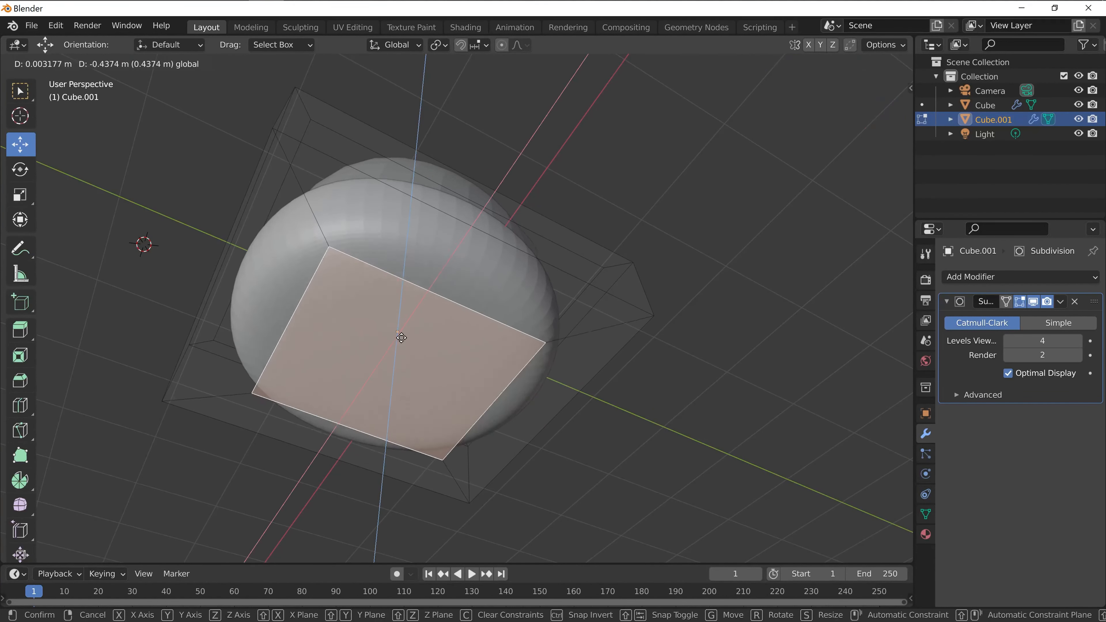
{"action": "left_click", "coordinate": [400, 335]}
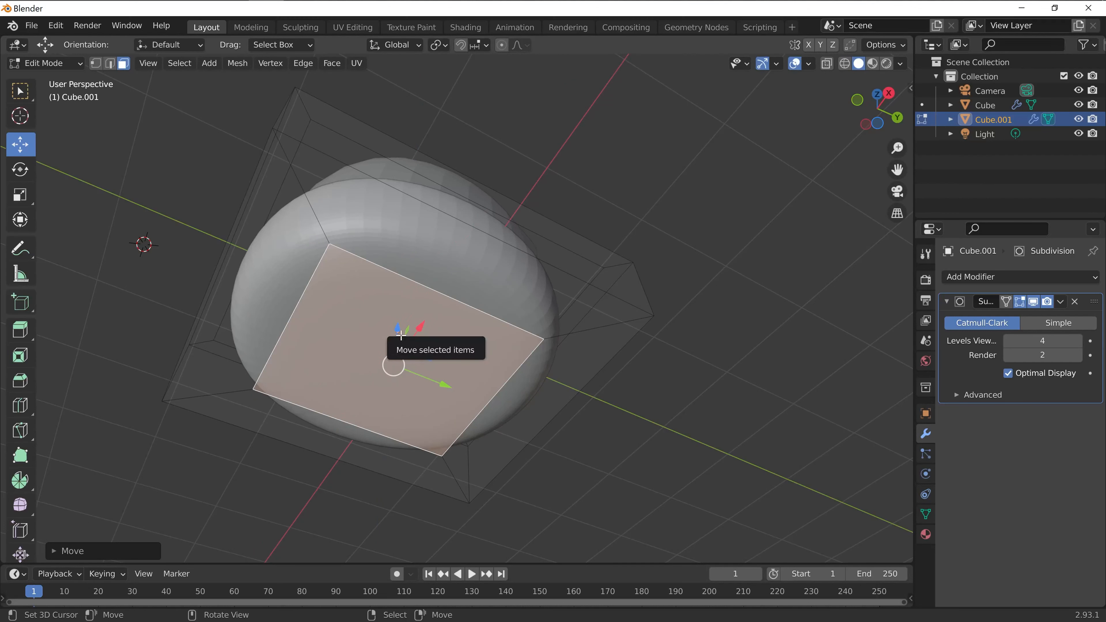
{"action": "key", "text": "x"}
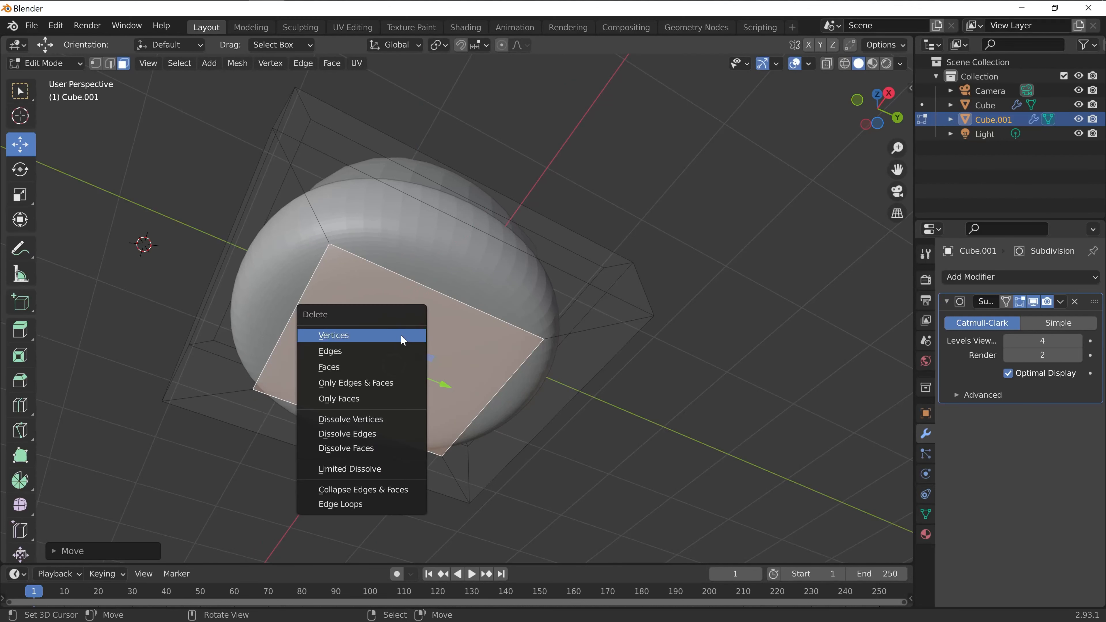
{"action": "left_click", "coordinate": [403, 334]}
Extrude the brim's open bottom edge loop to form a rounded lower rim turning inward.
{"action": "middle_click_drag", "start_coordinate": [400, 333], "coordinate": [473, 339]}
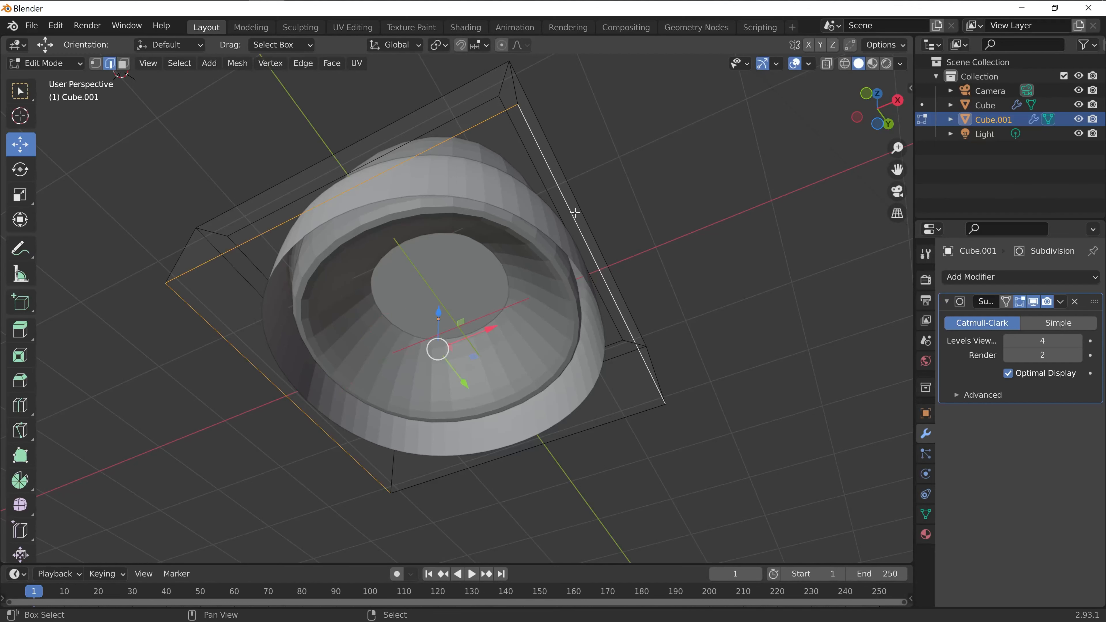
{"action": "middle_click_drag", "start_coordinate": [614, 450], "coordinate": [624, 502]}
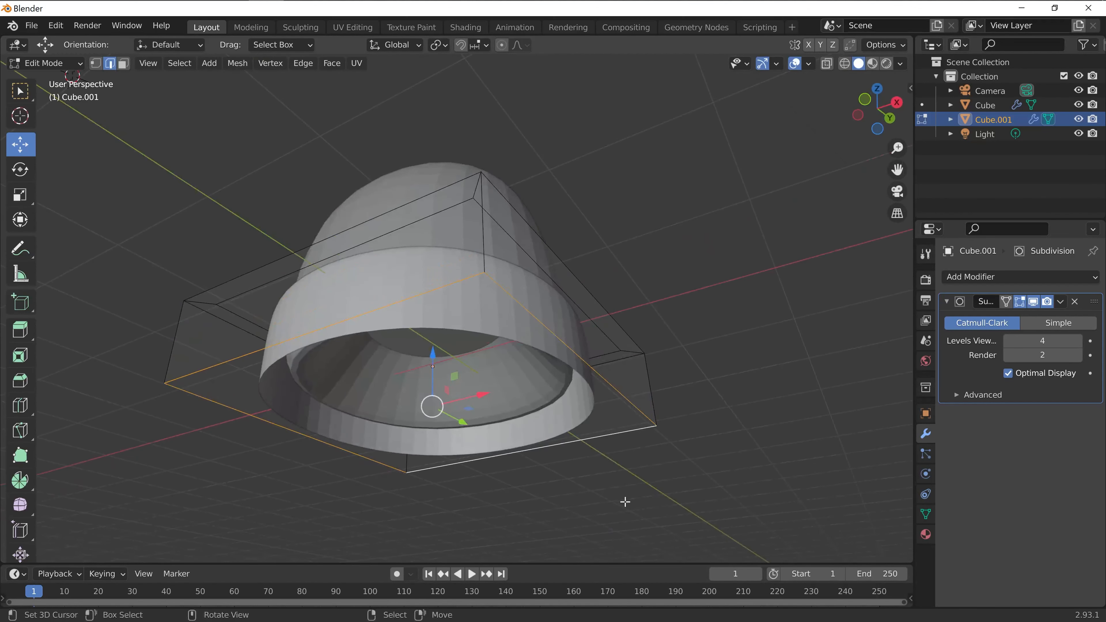
{"action": "key", "text": "g"}
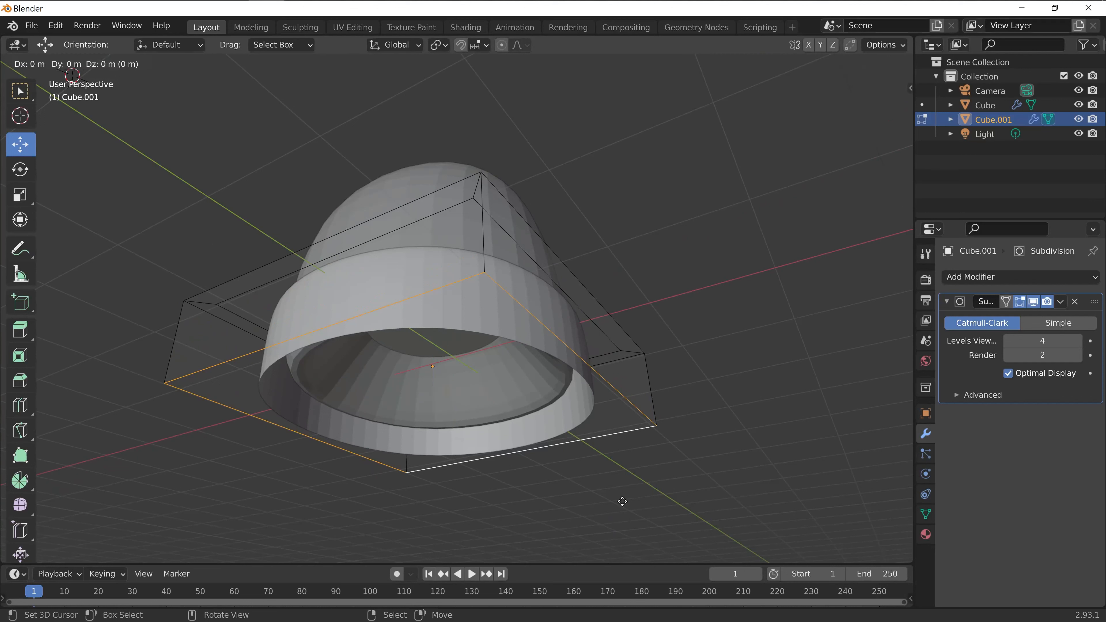
{"action": "left_click", "coordinate": [549, 482]}
{"action": "scroll", "coordinate": [504, 474], "scroll_direction": "up", "scroll_amount": 3}
{"action": "middle_click_drag", "start_coordinate": [503, 474], "coordinate": [432, 389]}
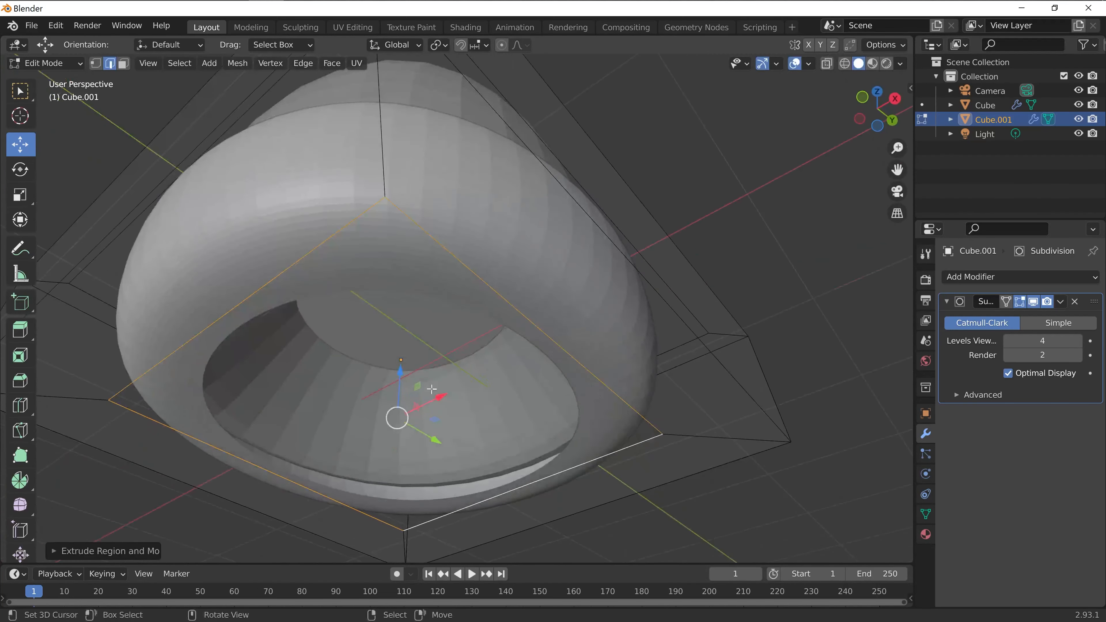
Raise the extruded edge loop along the Z axis into the brim, return to Object Mode and deselect it.
{"action": "left_click_drag", "start_coordinate": [401, 372], "coordinate": [402, 317]}
{"action": "middle_click_drag", "start_coordinate": [402, 317], "coordinate": [604, 417]}
{"action": "key", "text": "Tab"}
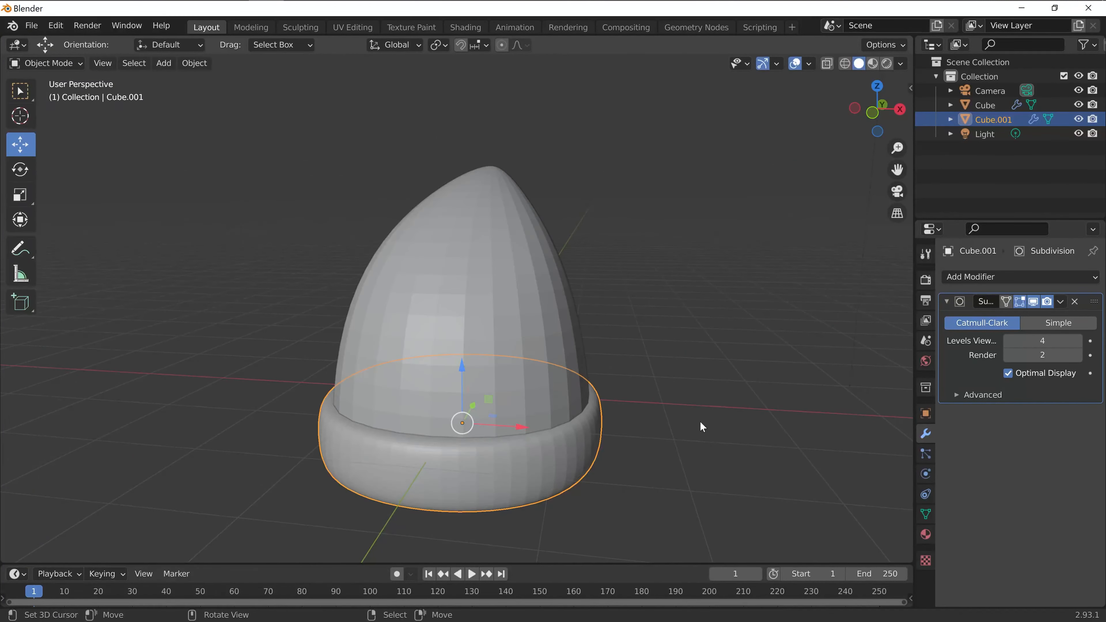
{"action": "middle_click_drag", "start_coordinate": [699, 421], "coordinate": [596, 347]}
{"action": "left_click", "coordinate": [585, 444]}
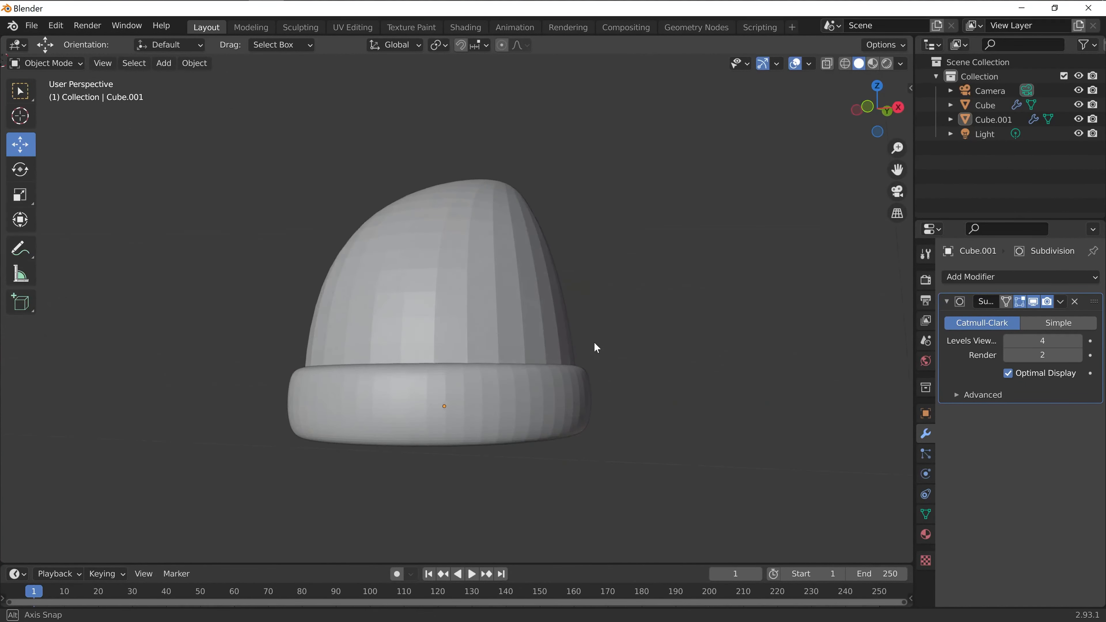
Add a UV sphere to the scene.
{"action": "left_click", "coordinate": [172, 65]}
{"action": "mouse_move", "coordinate": [209, 78]}
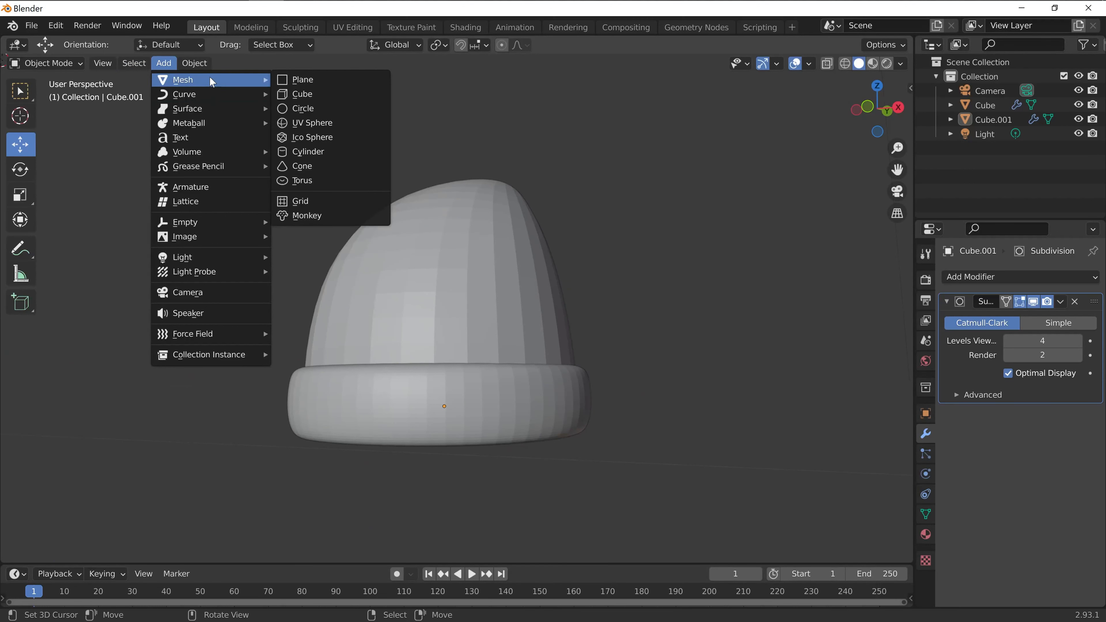
{"action": "left_click", "coordinate": [319, 124]}
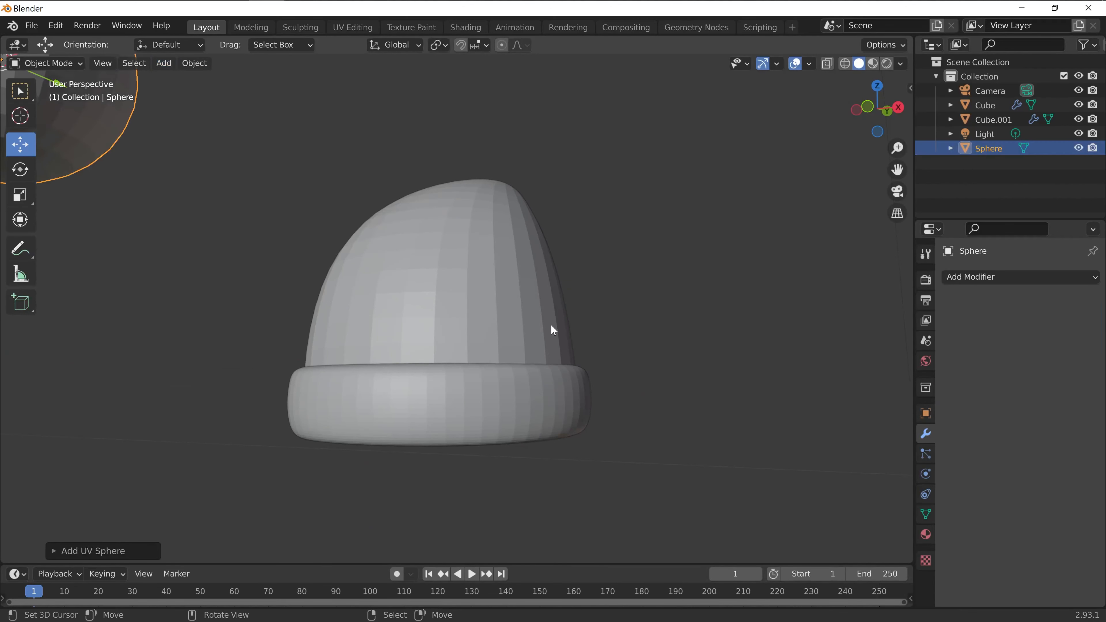
{"action": "scroll", "coordinate": [492, 385], "scroll_direction": "down", "scroll_amount": 2}
{"action": "middle_click_drag", "start_coordinate": [732, 401], "coordinate": [683, 445]}
Set the sphere's X, Y and Z location to 0 m.
{"action": "left_click", "coordinate": [926, 412]}
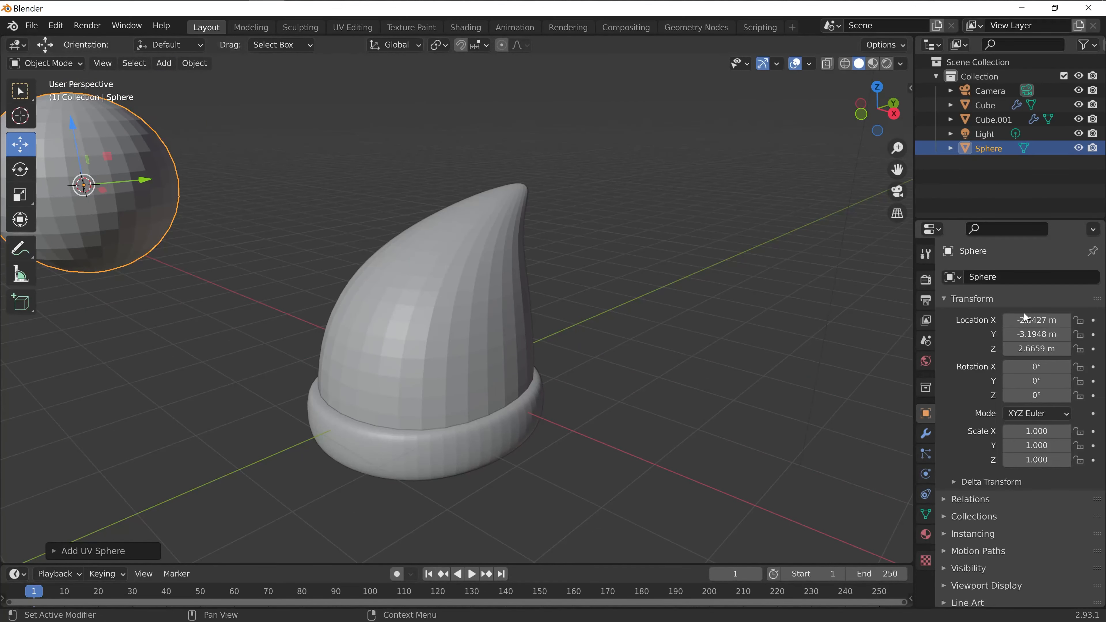
{"action": "left_click", "coordinate": [1040, 320]}
{"action": "type", "text": "0"}
{"action": "key", "text": "Tab"}
{"action": "type", "text": "0"}
{"action": "key", "text": "Tab"}
{"action": "type", "text": "0"}
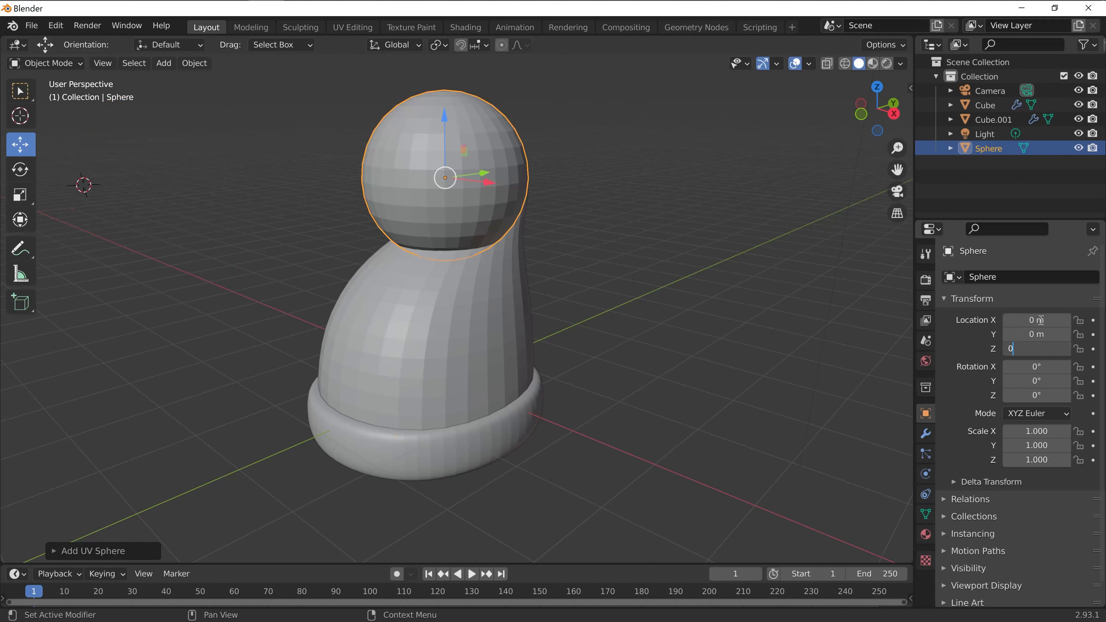
{"action": "key", "text": "Return"}
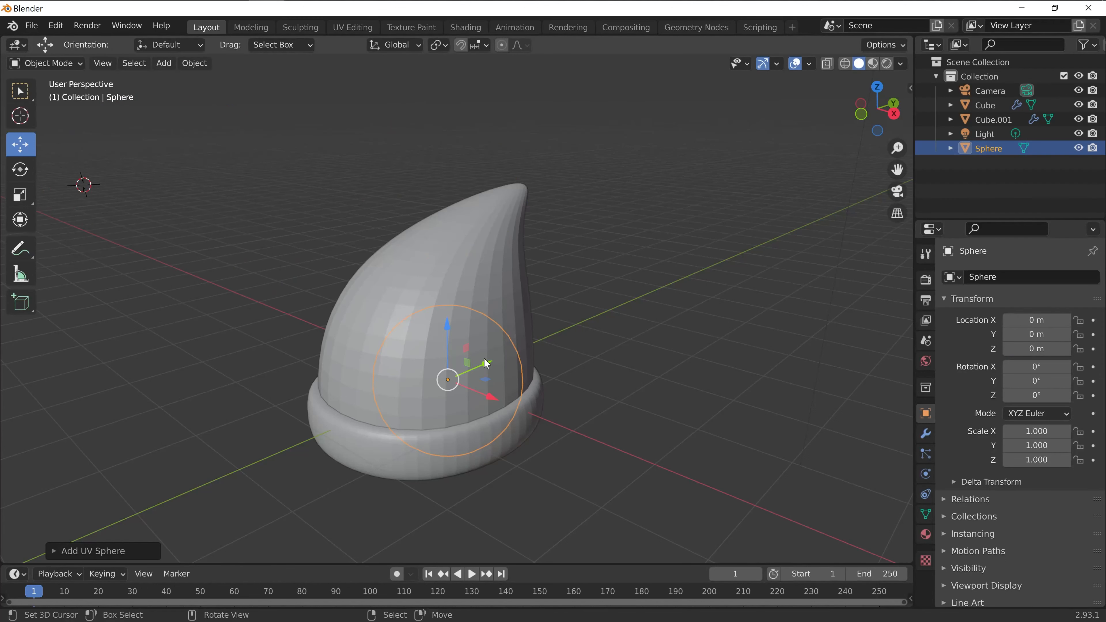
Move the sphere along the Y axis to about -1.64 m in front of the brim and scale it to about 0.41.
{"action": "left_click_drag", "start_coordinate": [487, 364], "coordinate": [363, 429]}
{"action": "middle_click_drag", "start_coordinate": [364, 429], "coordinate": [620, 426]}
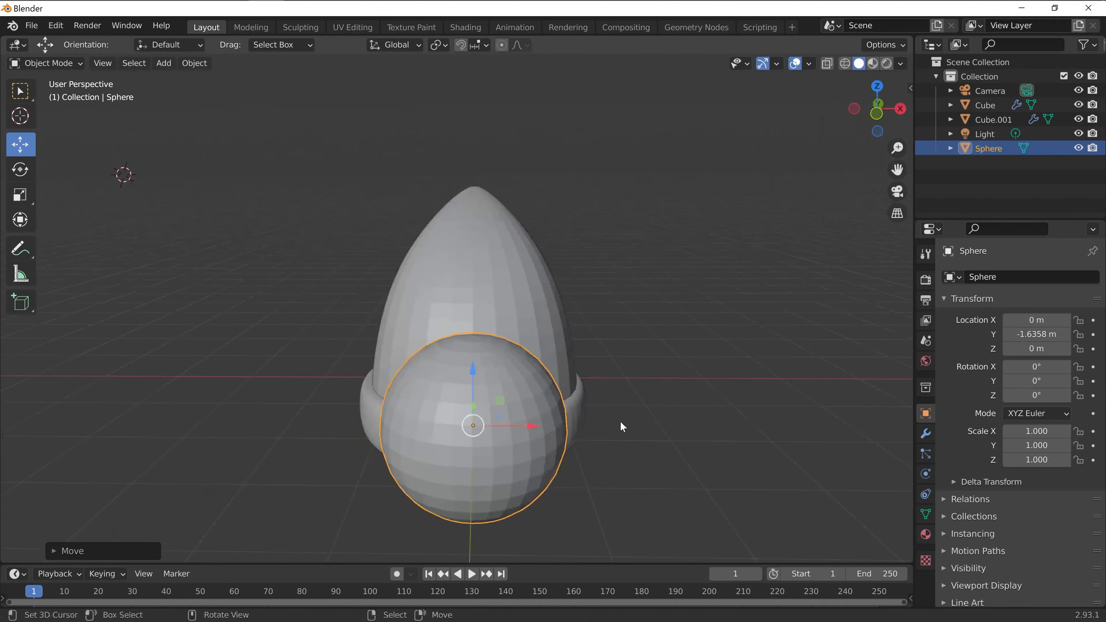
{"action": "key", "text": "s"}
{"action": "left_click", "coordinate": [535, 432]}
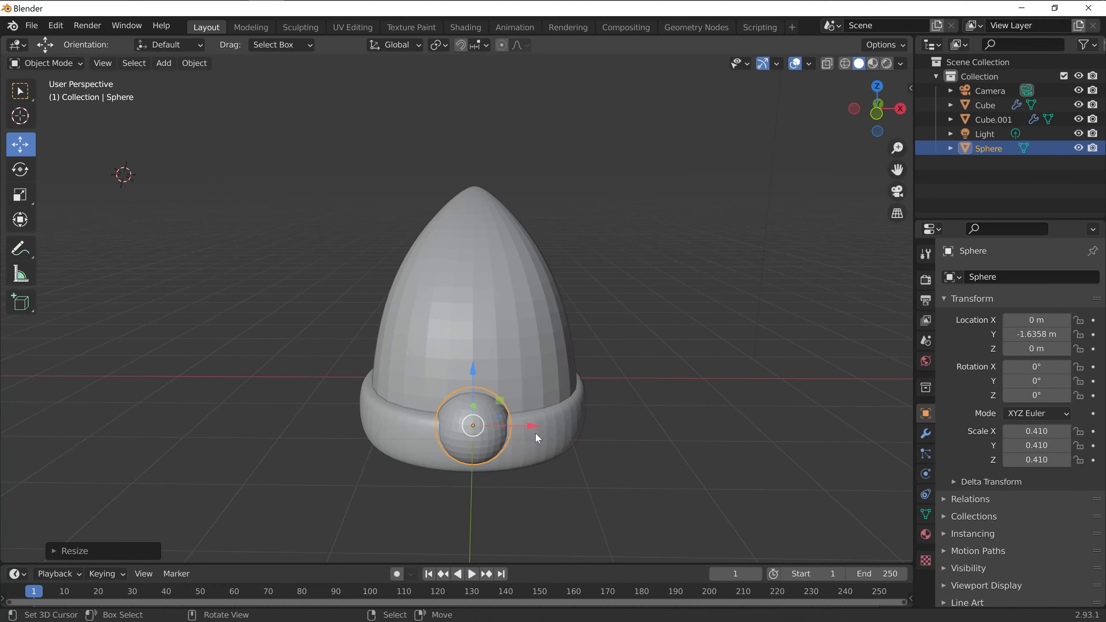
Lower the sphere to about -0.18 m on Z and shift it along the X axis to about -0.32 m.
{"action": "middle_click_drag", "start_coordinate": [535, 432], "coordinate": [553, 452]}
{"action": "key", "text": "g"}
{"action": "key", "text": "z"}
{"action": "left_click", "coordinate": [464, 367]}
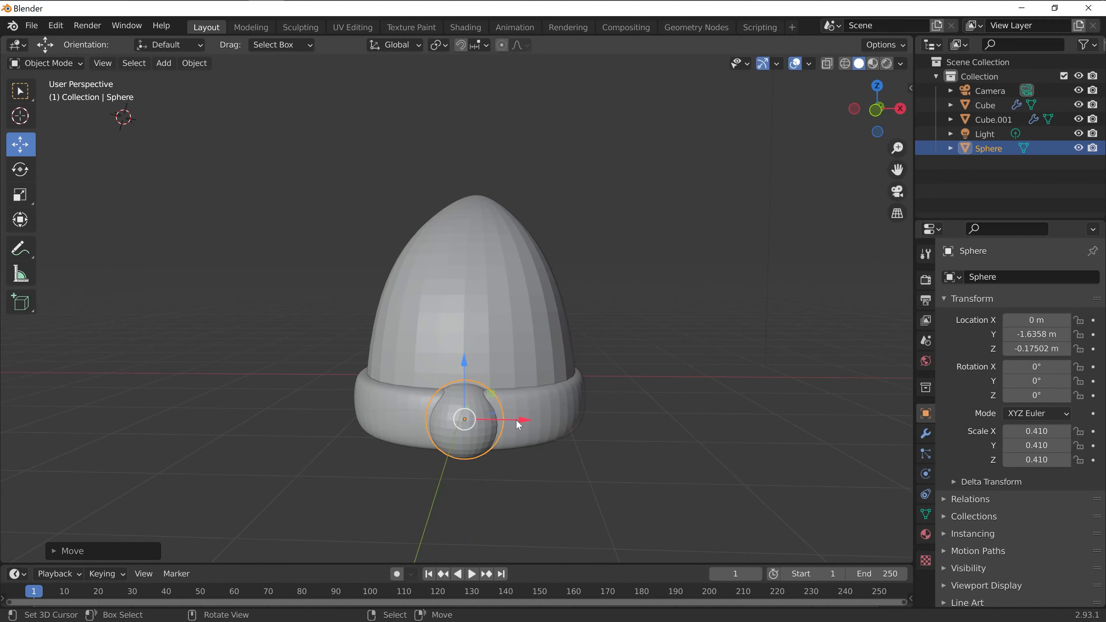
{"action": "left_click_drag", "start_coordinate": [520, 422], "coordinate": [487, 420]}
Scale the sphere to about 0.285 overall and move it along the Y axis to about -1.83 m.
{"action": "key", "text": "s"}
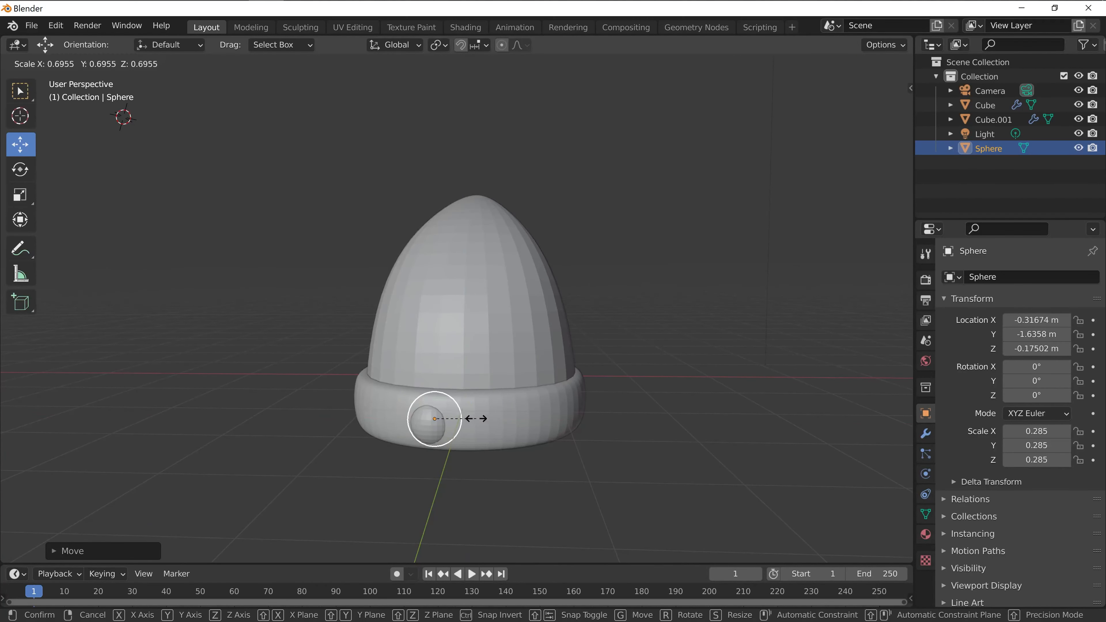
{"action": "left_click", "coordinate": [482, 418]}
{"action": "middle_click_drag", "start_coordinate": [482, 418], "coordinate": [539, 433]}
{"action": "key", "text": "g"}
{"action": "key", "text": "y"}
{"action": "left_click", "coordinate": [398, 434]}
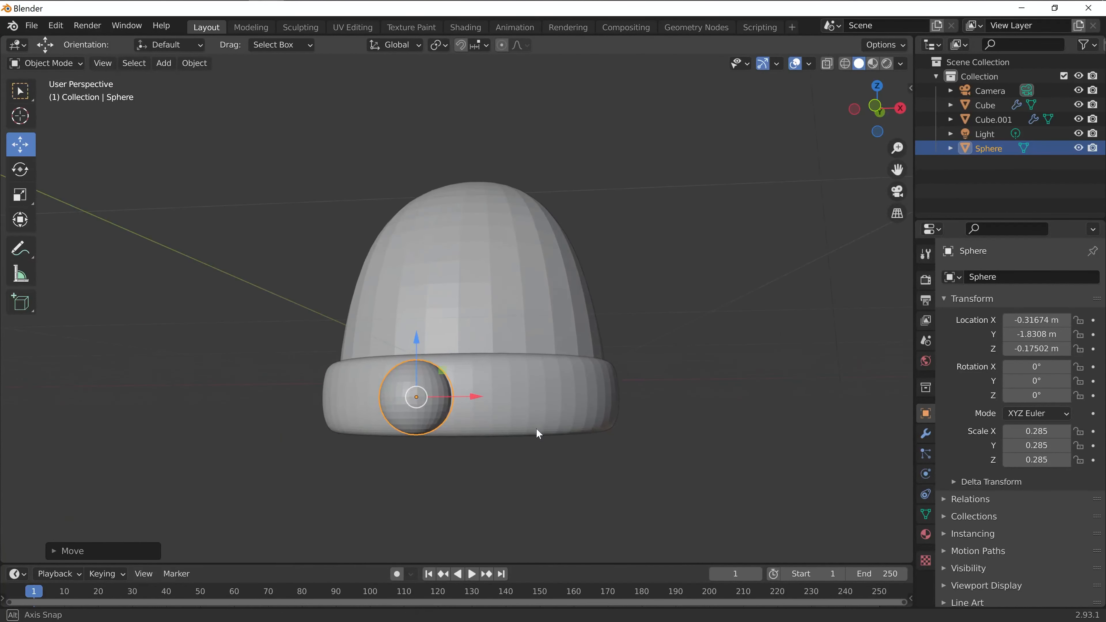
Fine-tune the sphere's height against the brim to about -0.17 m on the Z axis.
{"action": "left_click_drag", "start_coordinate": [416, 347], "coordinate": [417, 340]}
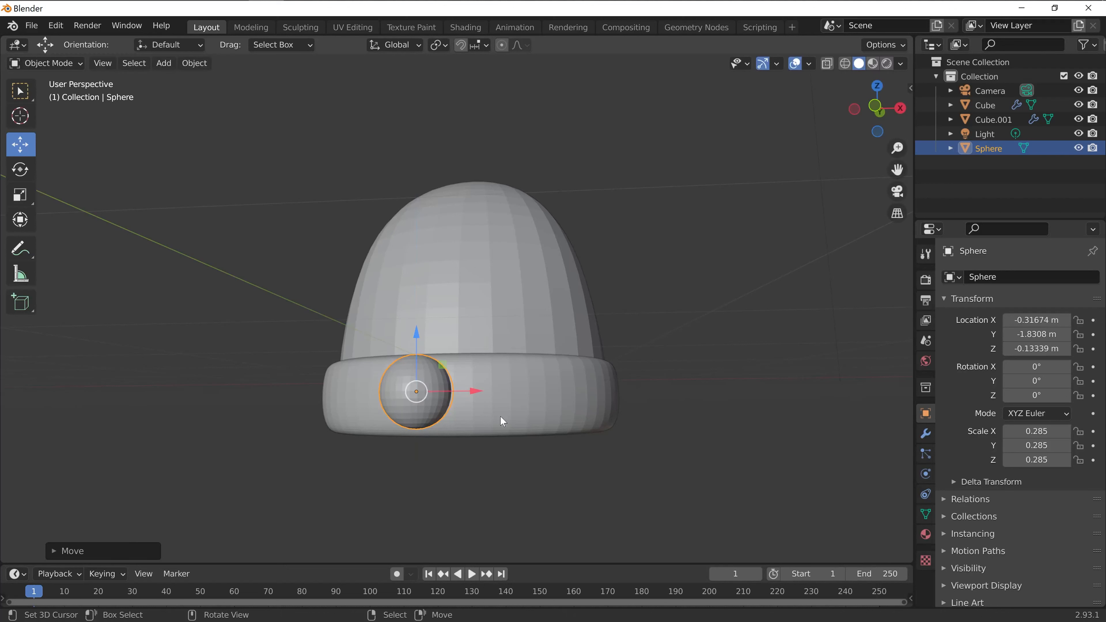
{"action": "middle_click_drag", "start_coordinate": [502, 431], "coordinate": [487, 435]}
{"action": "left_click_drag", "start_coordinate": [408, 370], "coordinate": [409, 376]}
Copy and paste the sphere and move the copy along the X axis to sit beside the original on the brim's front.
{"action": "scroll", "coordinate": [458, 433], "scroll_direction": "up", "scroll_amount": 2}
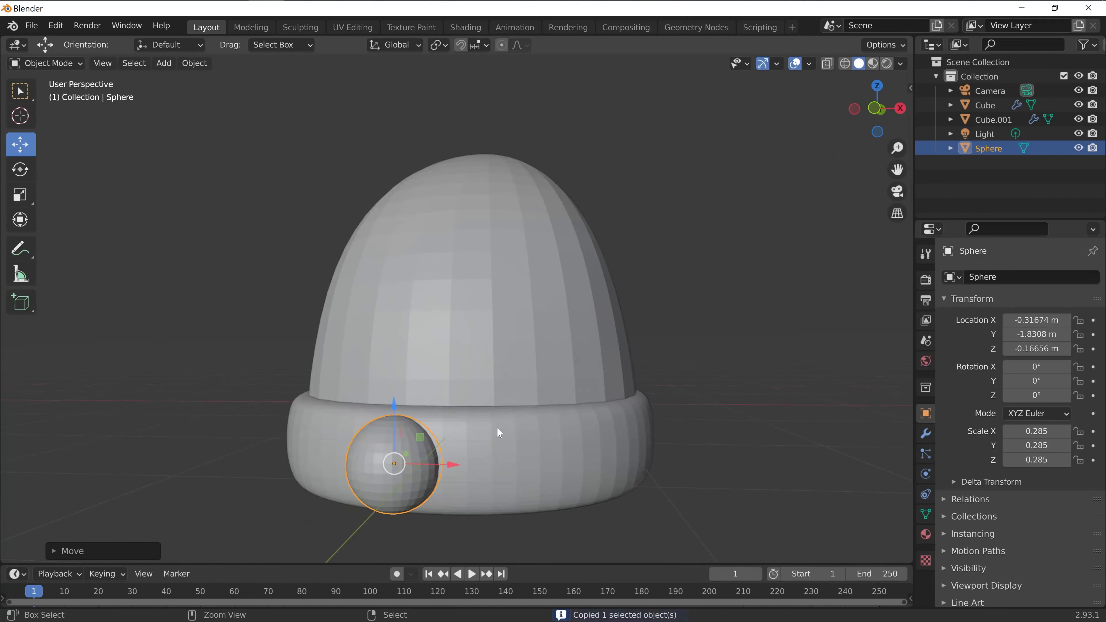
{"action": "key", "text": "ctrl+v"}
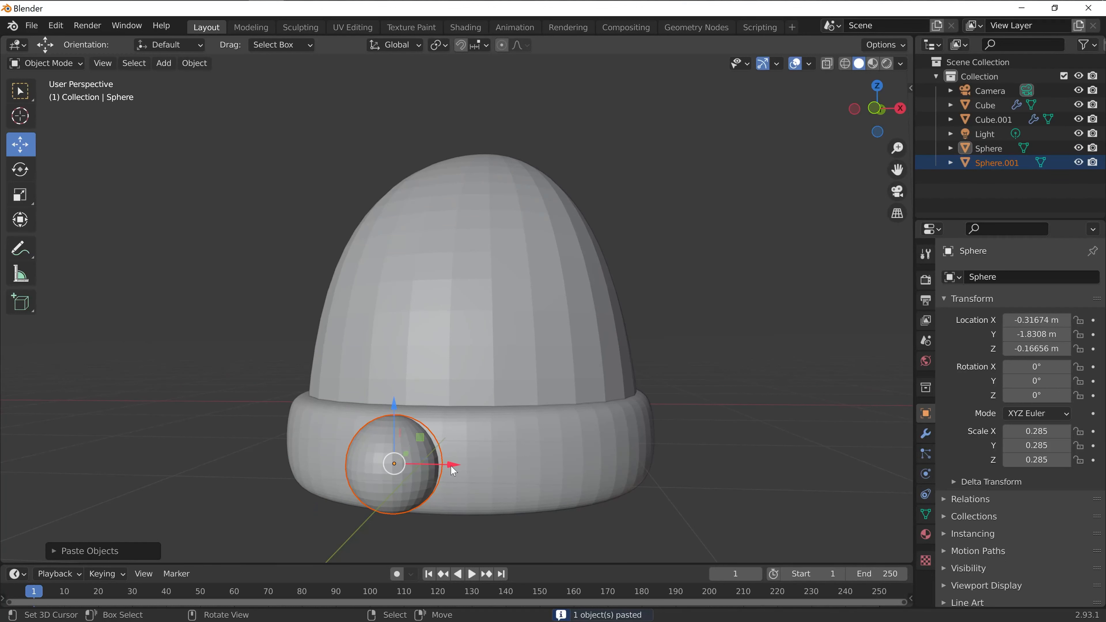
{"action": "left_click_drag", "start_coordinate": [451, 466], "coordinate": [565, 477]}
{"action": "middle_click_drag", "start_coordinate": [565, 476], "coordinate": [642, 449]}
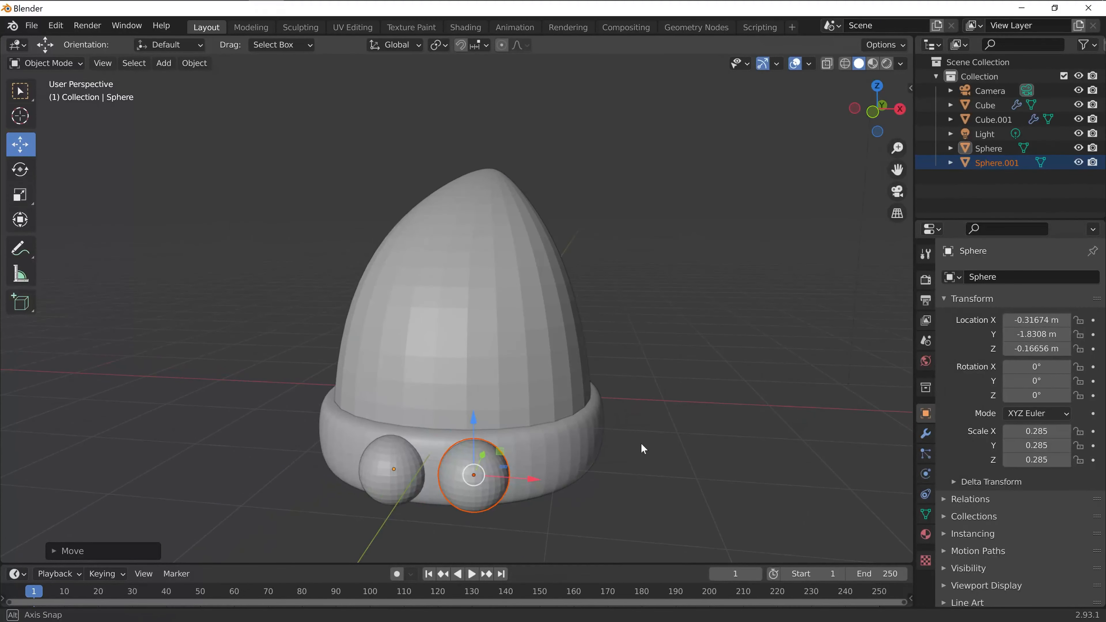
Add a cube and set its X, Y and Z location to 0 m.
{"action": "left_click", "coordinate": [164, 64]}
{"action": "mouse_move", "coordinate": [200, 82]}
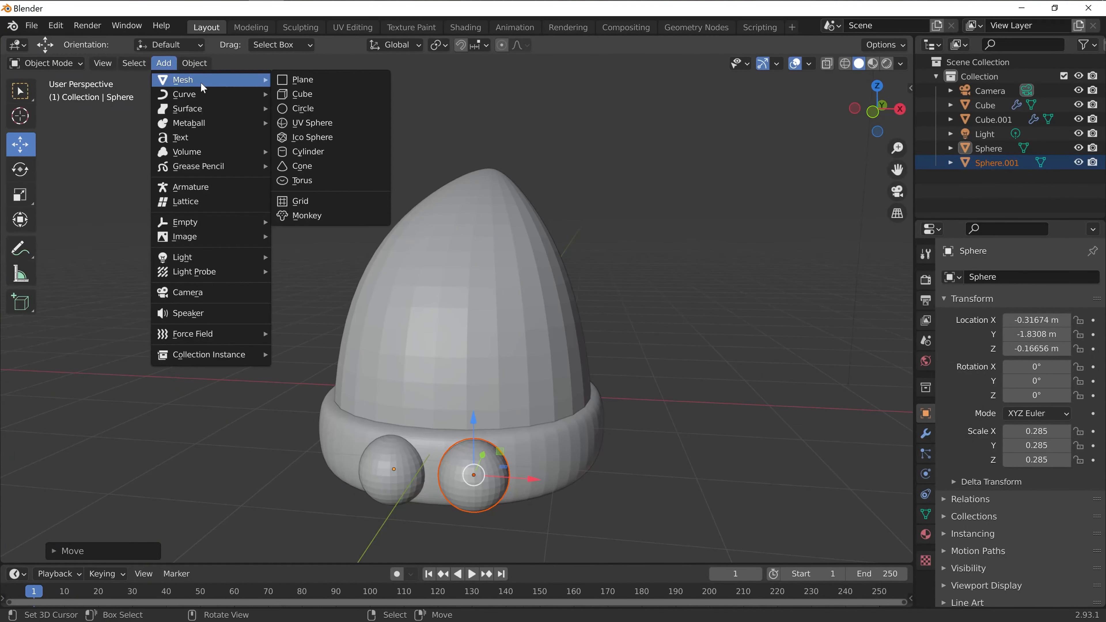
{"action": "left_click", "coordinate": [310, 102]}
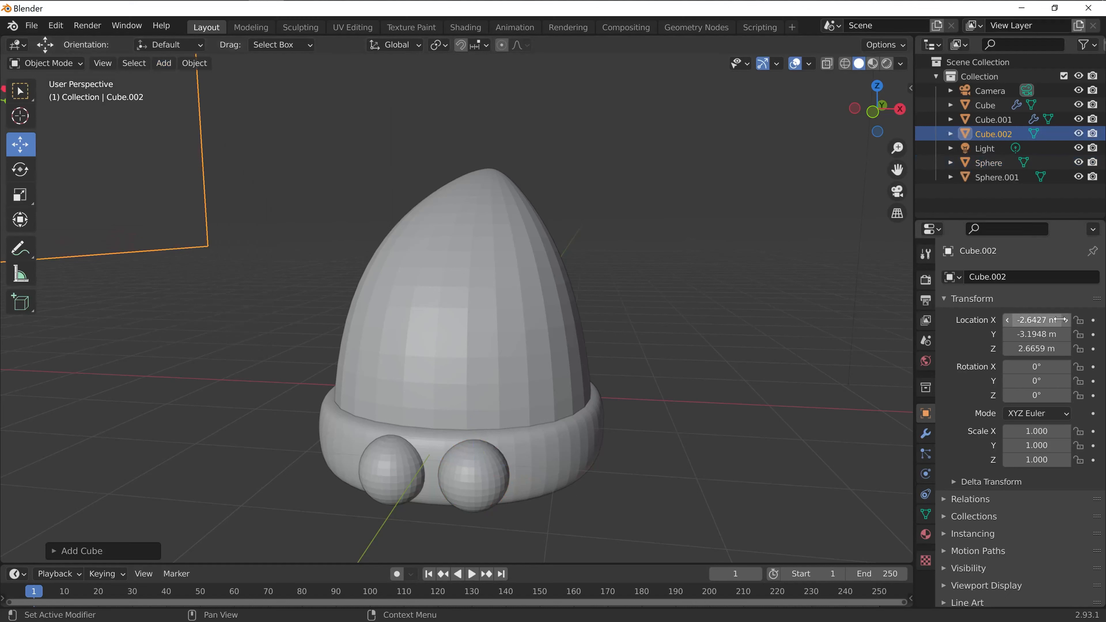
{"action": "type", "text": "0"}
{"action": "key", "text": "Tab"}
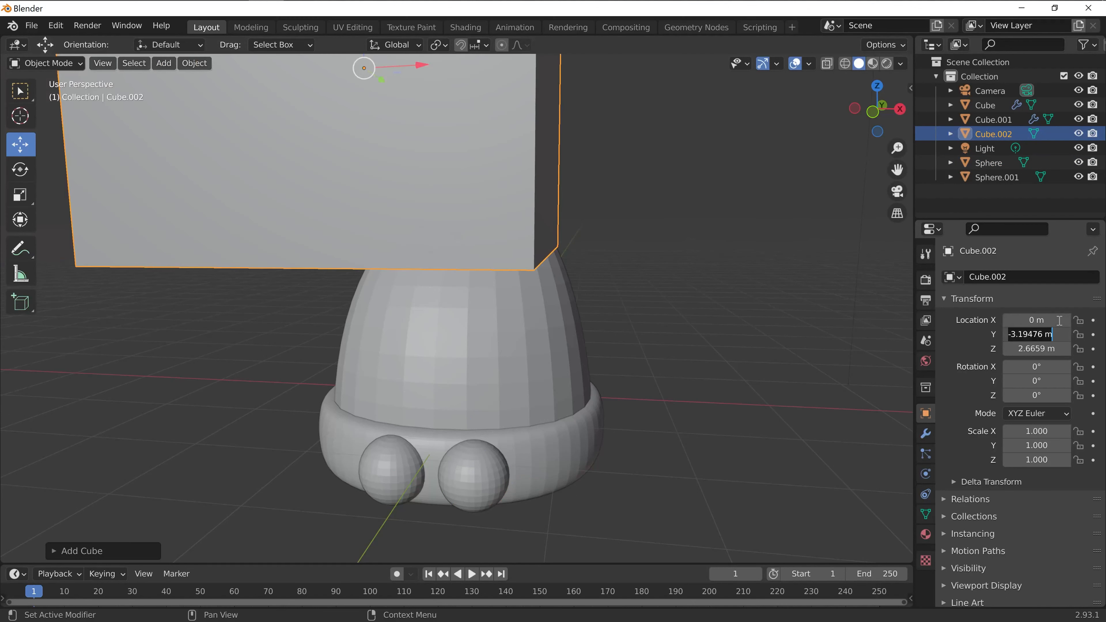
{"action": "type", "text": "0"}
{"action": "key", "text": "Tab"}
{"action": "type", "text": "0"}
{"action": "key", "text": "Return"}
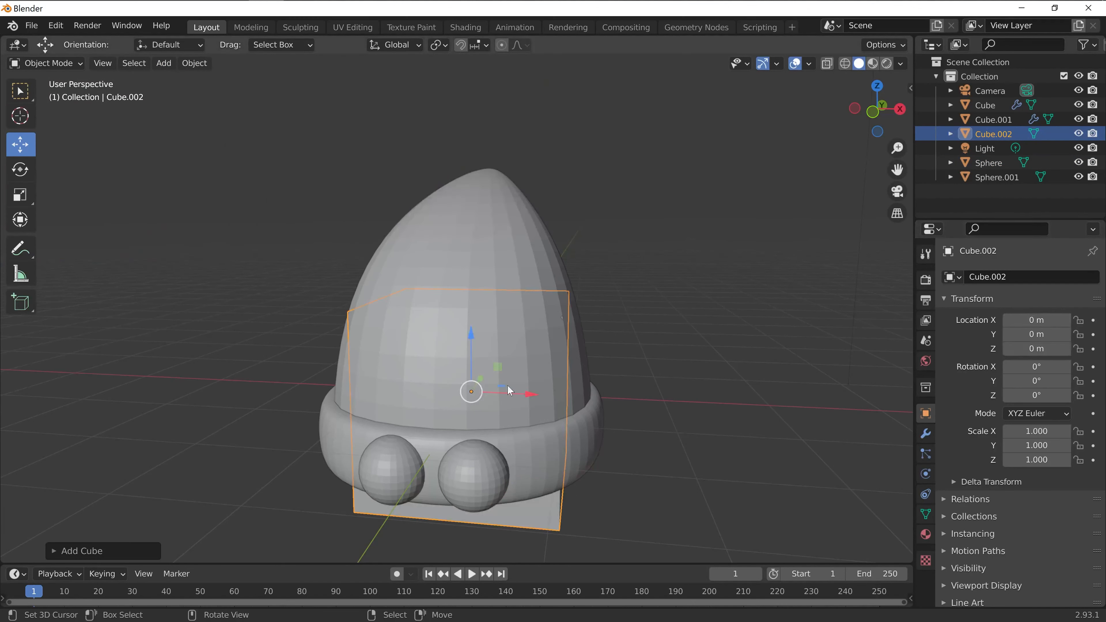
Move the new cube along the X axis to about -2.77 m, beside the hat.
{"action": "left_click_drag", "start_coordinate": [507, 385], "coordinate": [300, 401]}
{"action": "middle_click_drag", "start_coordinate": [300, 402], "coordinate": [166, 389]}
{"action": "middle_click_drag", "start_coordinate": [666, 463], "coordinate": [572, 446]}
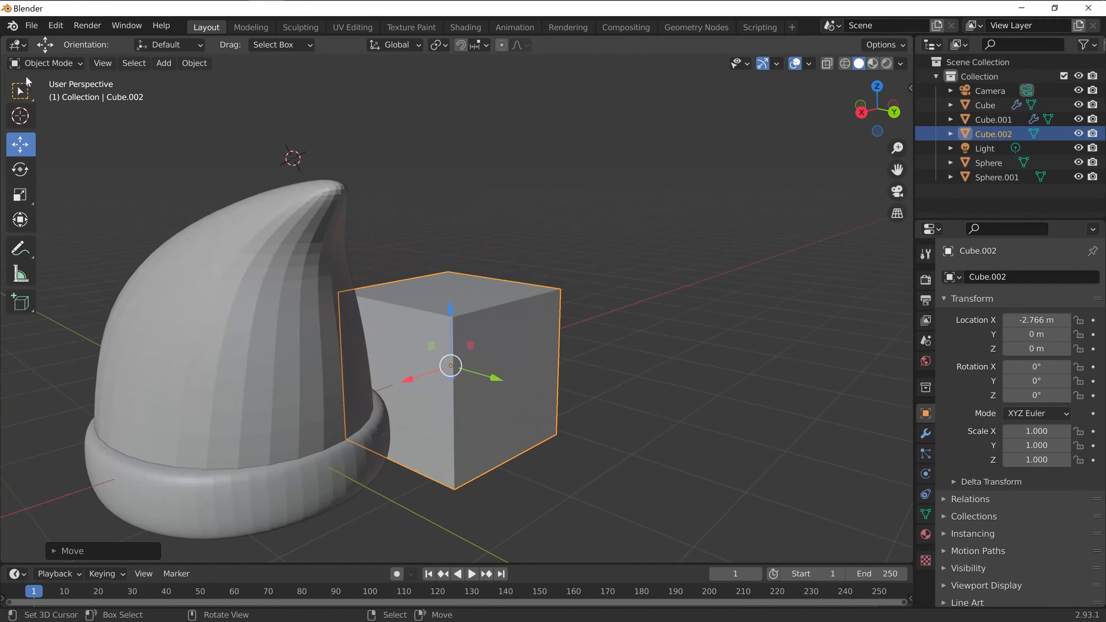
In Edit Mode, scale the new cube's rear face on the positive Y side down to a small square.
{"action": "left_click", "coordinate": [42, 63]}
{"action": "left_click", "coordinate": [51, 93]}
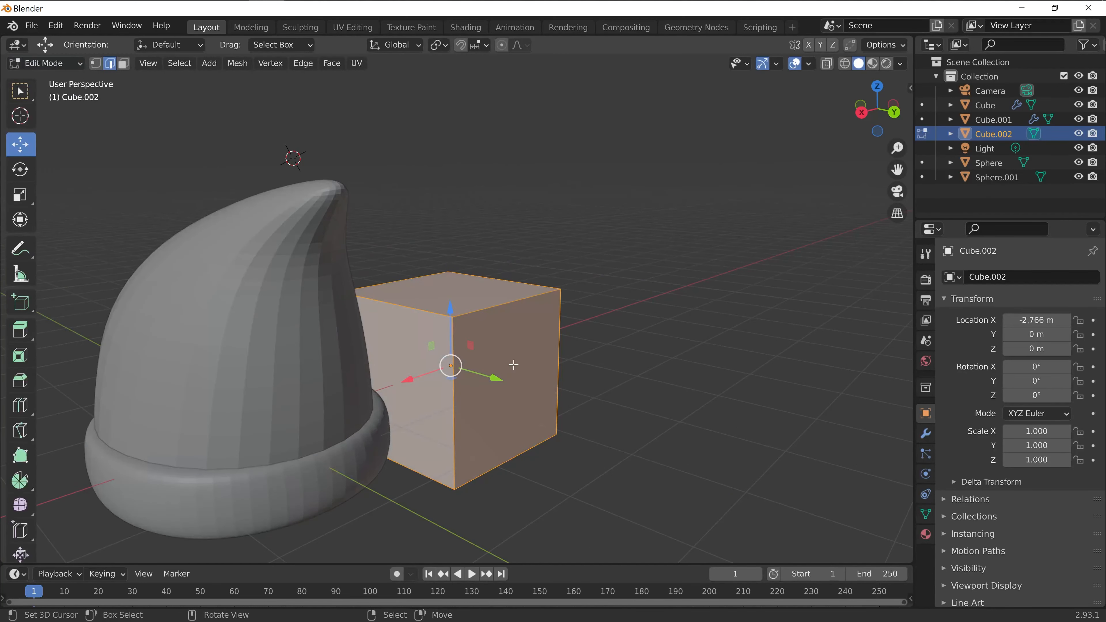
{"action": "key", "text": "alt+a"}
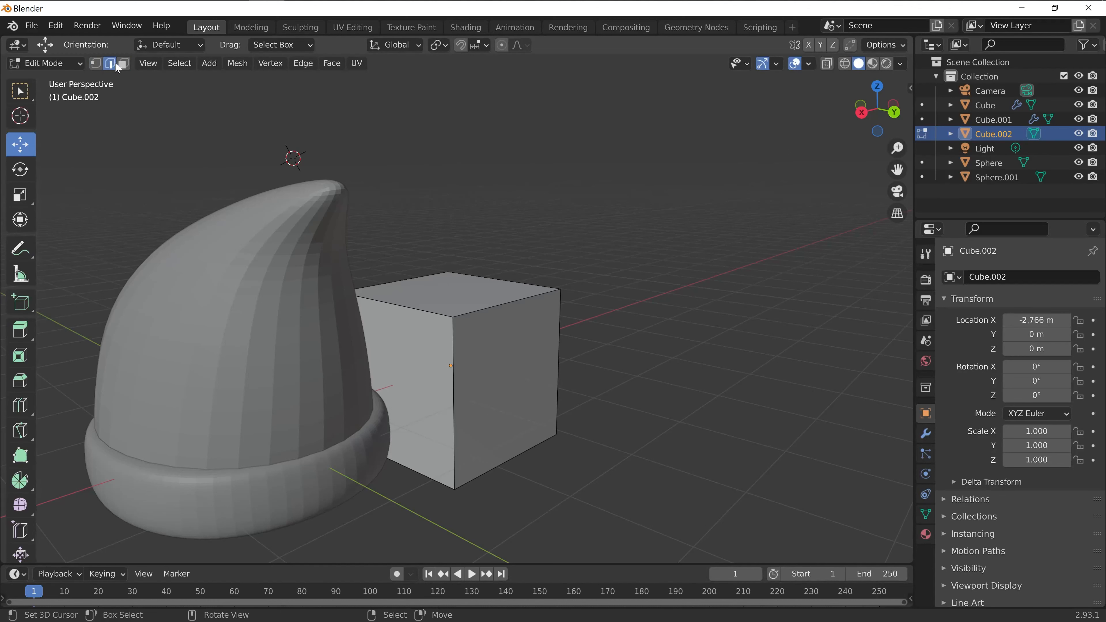
{"action": "left_click", "coordinate": [489, 373]}
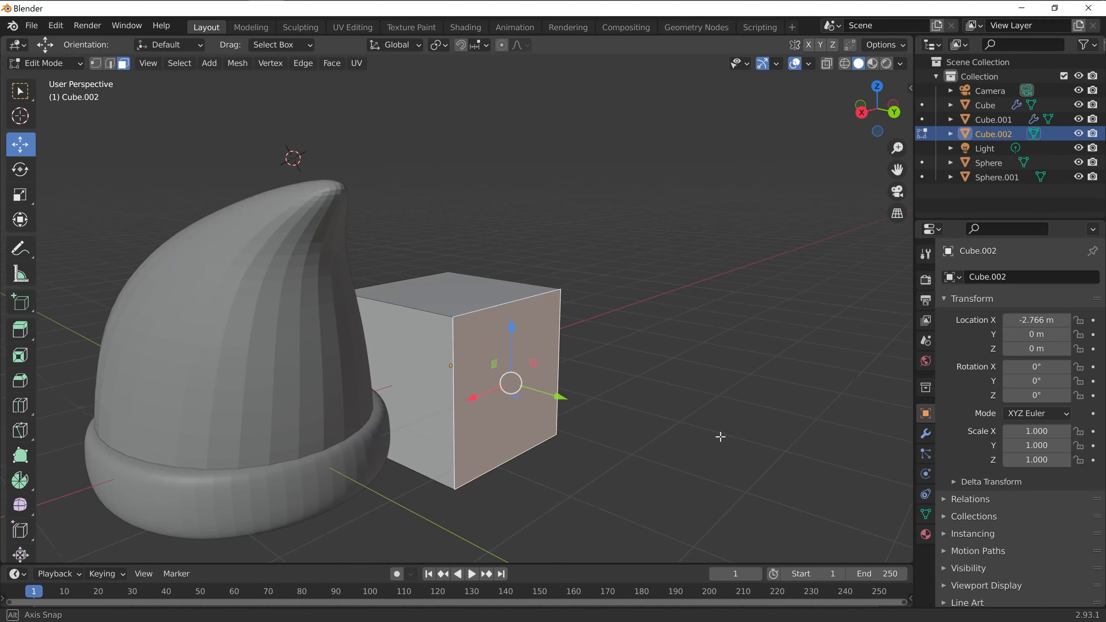
{"action": "middle_click_drag", "start_coordinate": [721, 437], "coordinate": [760, 438]}
{"action": "key", "text": "s"}
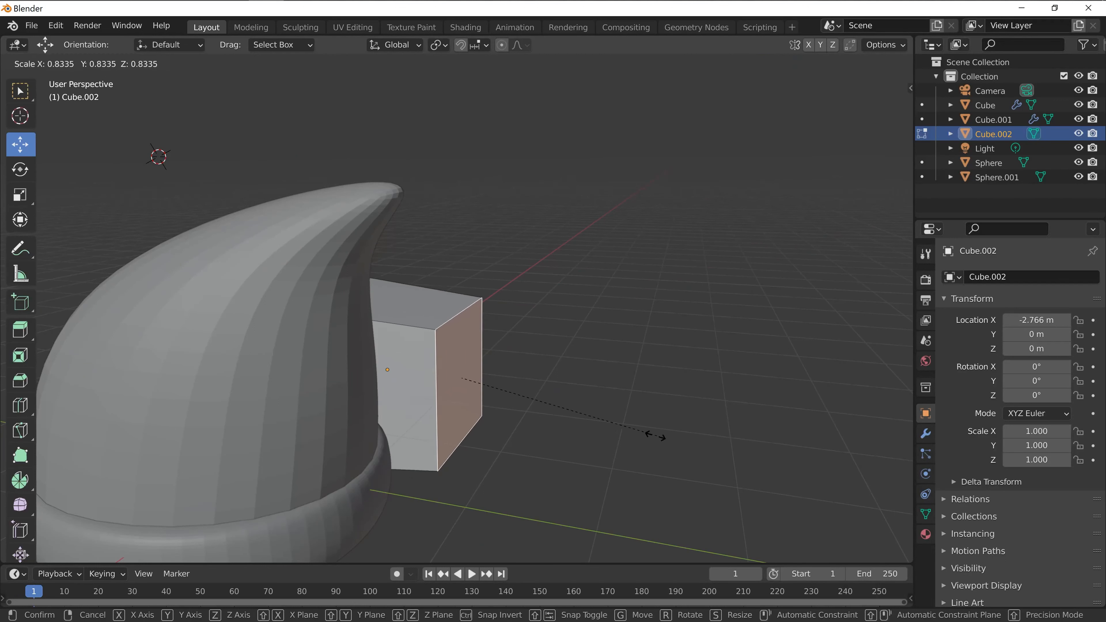
{"action": "left_click", "coordinate": [500, 408]}
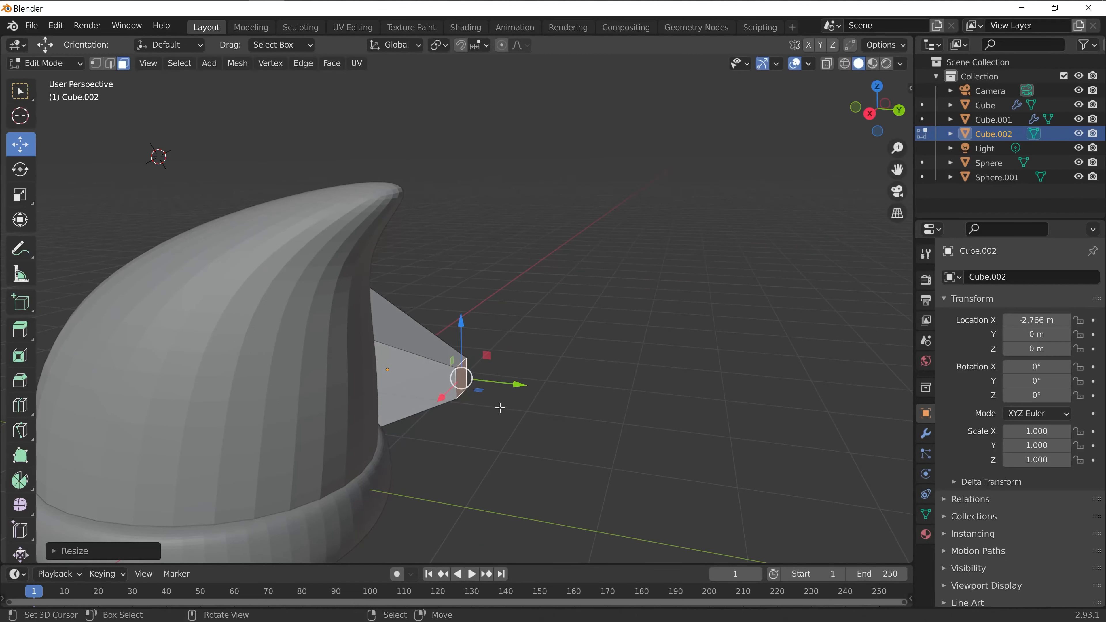
Move the small rear face outward along the Y axis to lengthen the tapered cube.
{"action": "key", "text": "g"}
{"action": "left_click", "coordinate": [558, 388]}
{"action": "middle_click_drag", "start_coordinate": [558, 388], "coordinate": [618, 390]}
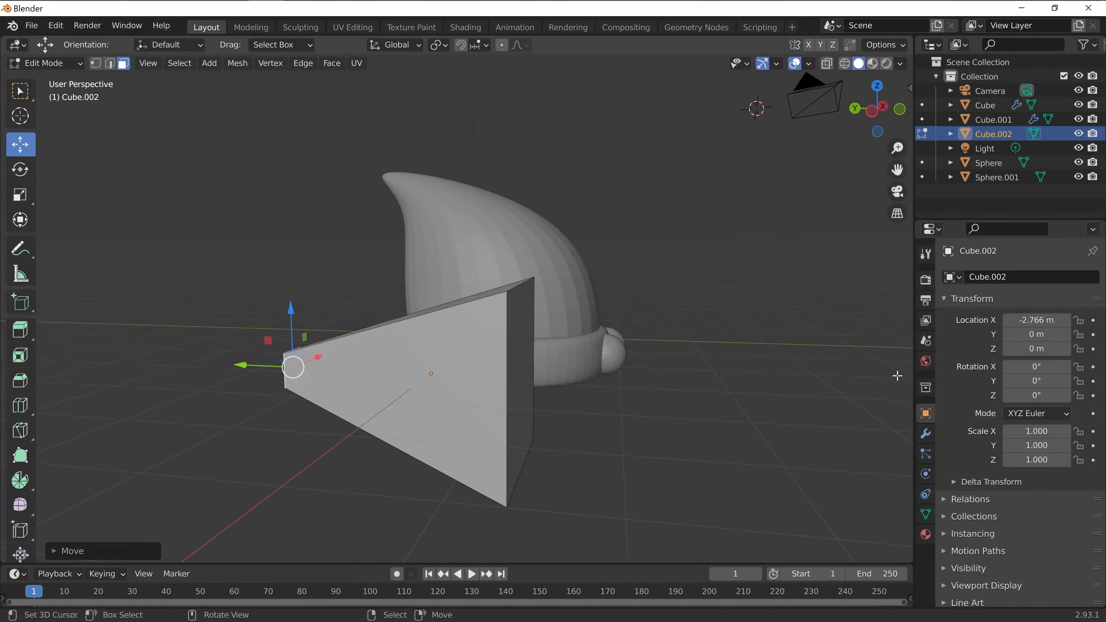
Add a Subdivision Surface modifier to the tapered cube and set its viewport levels to 4.
{"action": "left_click", "coordinate": [925, 434]}
{"action": "left_click", "coordinate": [966, 279]}
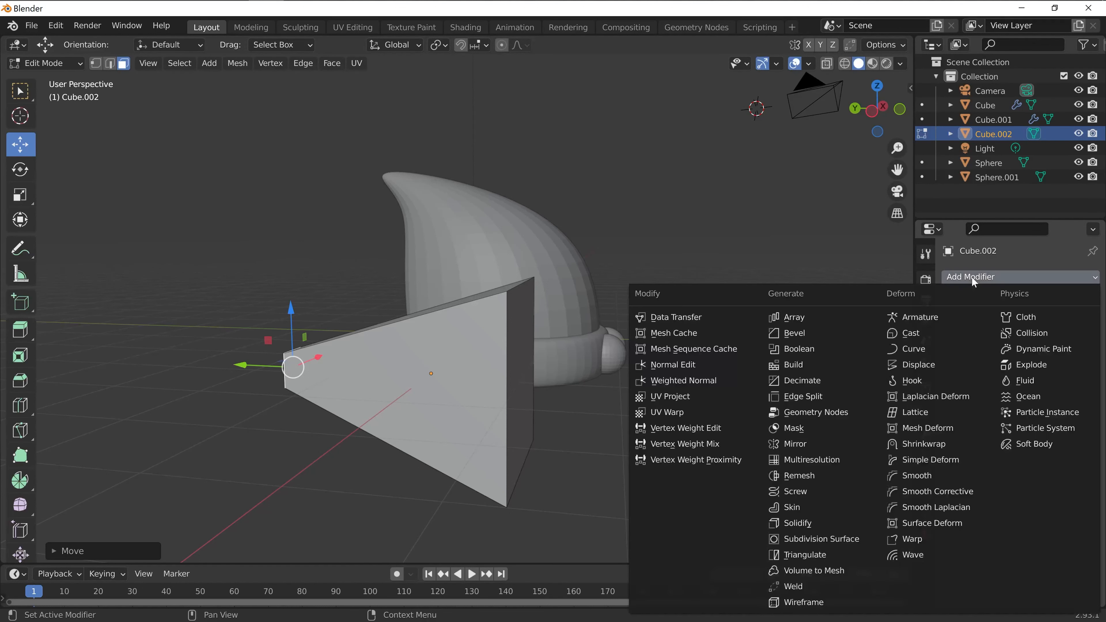
{"action": "left_click", "coordinate": [812, 540]}
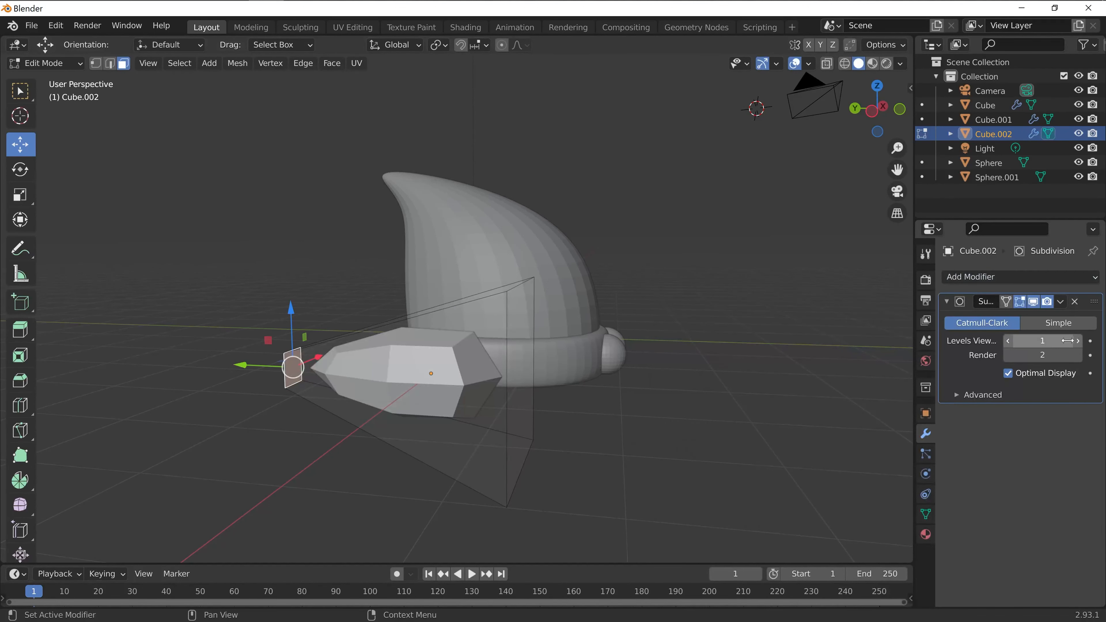
{"action": "left_click", "coordinate": [1077, 341]}
{"action": "left_click", "coordinate": [1078, 341]}
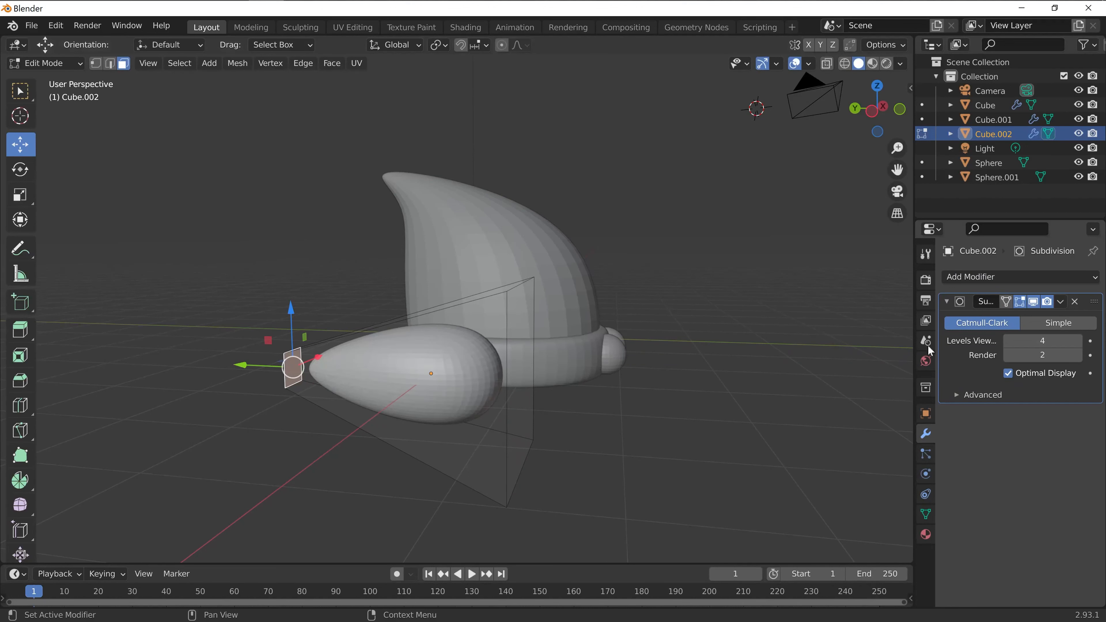
{"action": "middle_click_drag", "start_coordinate": [435, 431], "coordinate": [467, 430]}
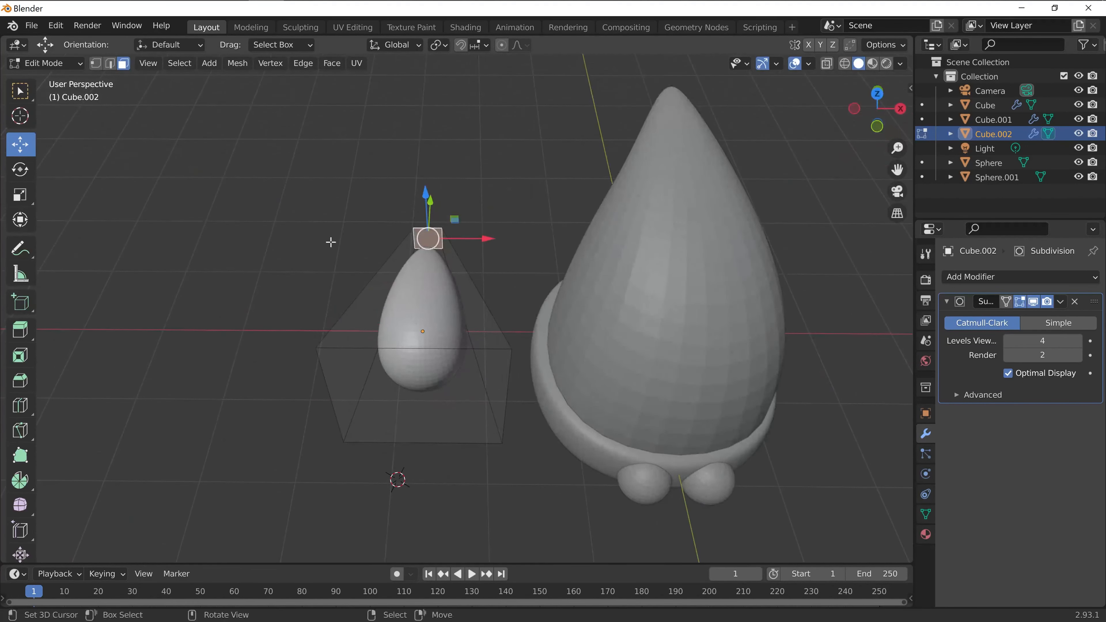
Scale the tapered cube's small end face down to about 0.52 to sharpen the teardrop's tip.
{"action": "middle_click_drag", "start_coordinate": [331, 243], "coordinate": [384, 408]}
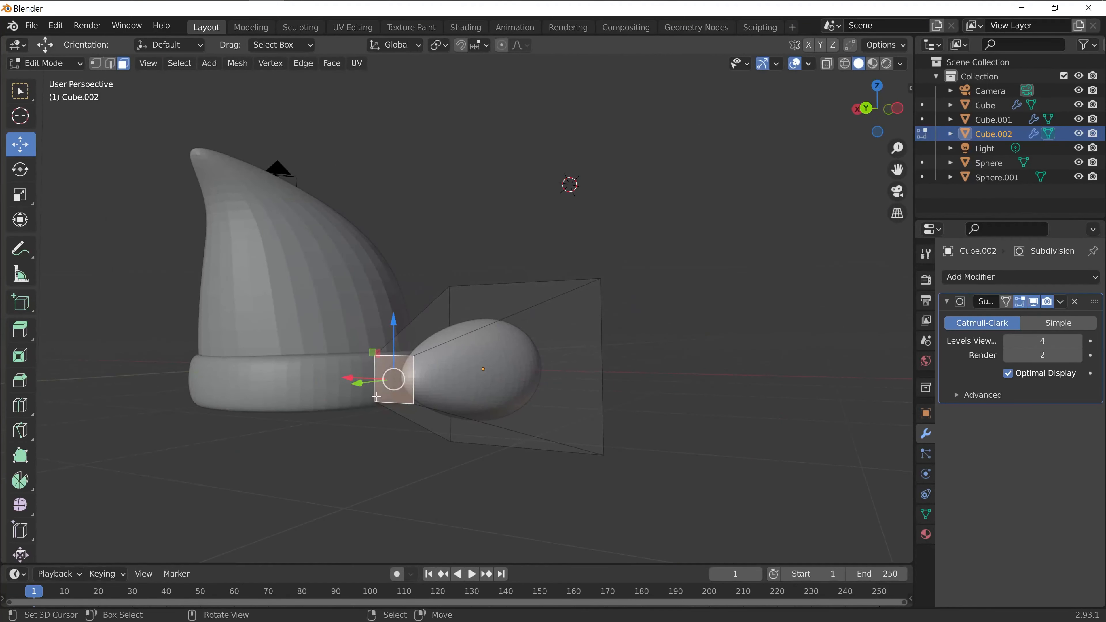
{"action": "key", "text": "z"}
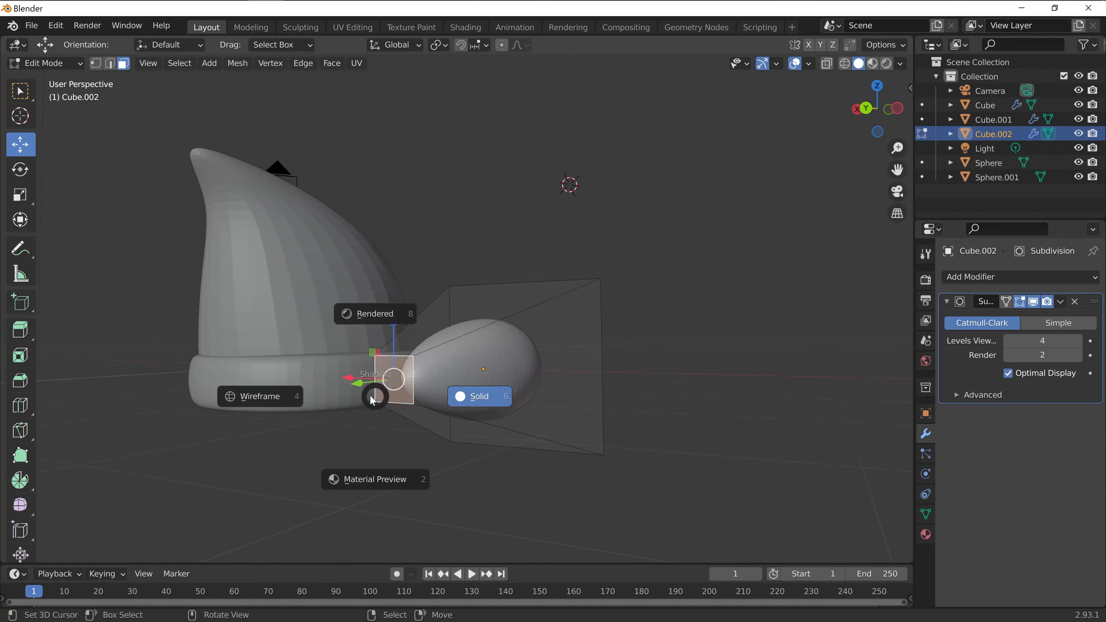
{"action": "left_click", "coordinate": [456, 437]}
{"action": "key", "text": "s"}
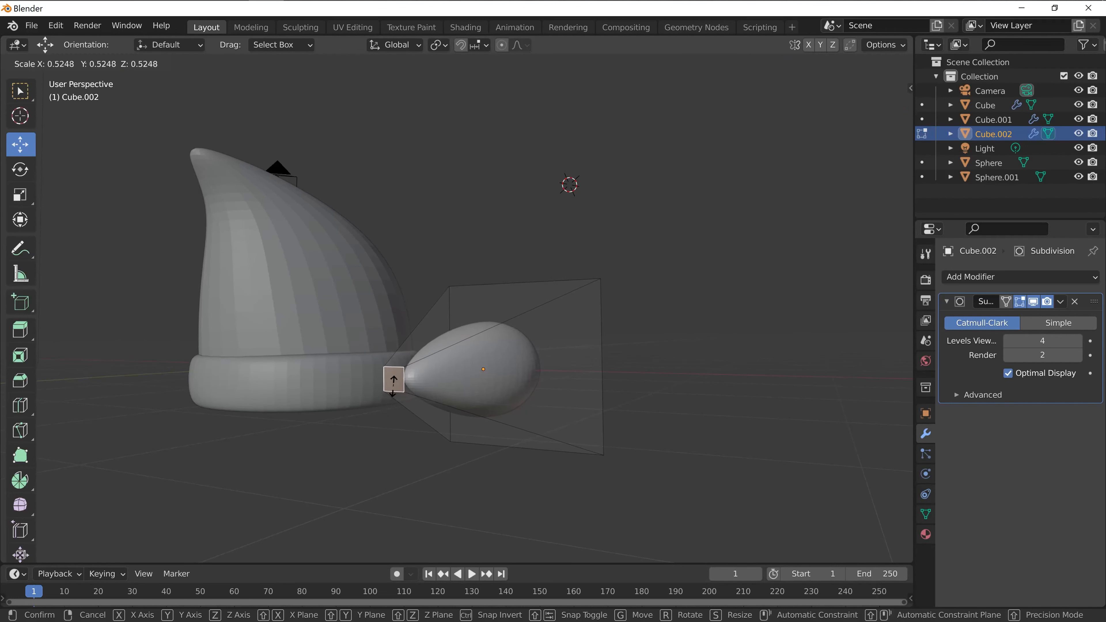
{"action": "left_click", "coordinate": [392, 383]}
{"action": "middle_click_drag", "start_coordinate": [563, 413], "coordinate": [533, 459]}
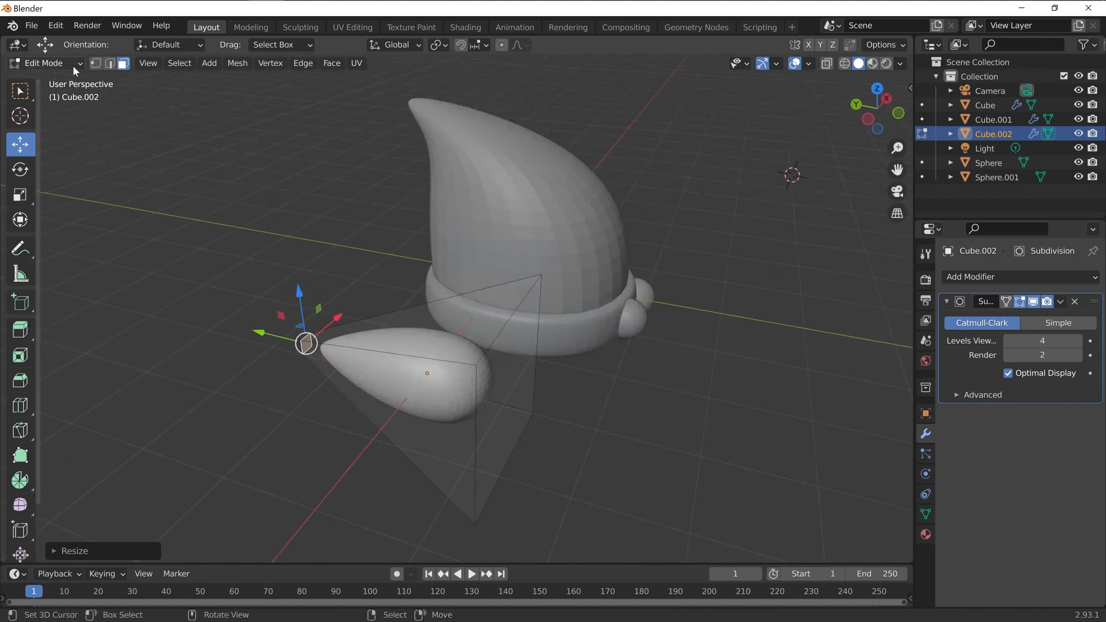
In Object Mode, place the teardrop against the hat's side by moving it toward the hat along X, forward along Y and up along Z.
{"action": "left_click", "coordinate": [43, 63]}
{"action": "left_click", "coordinate": [39, 79]}
{"action": "middle_click_drag", "start_coordinate": [606, 354], "coordinate": [544, 370]}
{"action": "left_click_drag", "start_coordinate": [473, 340], "coordinate": [596, 321]}
{"action": "middle_click_drag", "start_coordinate": [588, 410], "coordinate": [642, 394]}
{"action": "left_click_drag", "start_coordinate": [464, 307], "coordinate": [526, 326]}
{"action": "left_click_drag", "start_coordinate": [558, 289], "coordinate": [559, 257]}
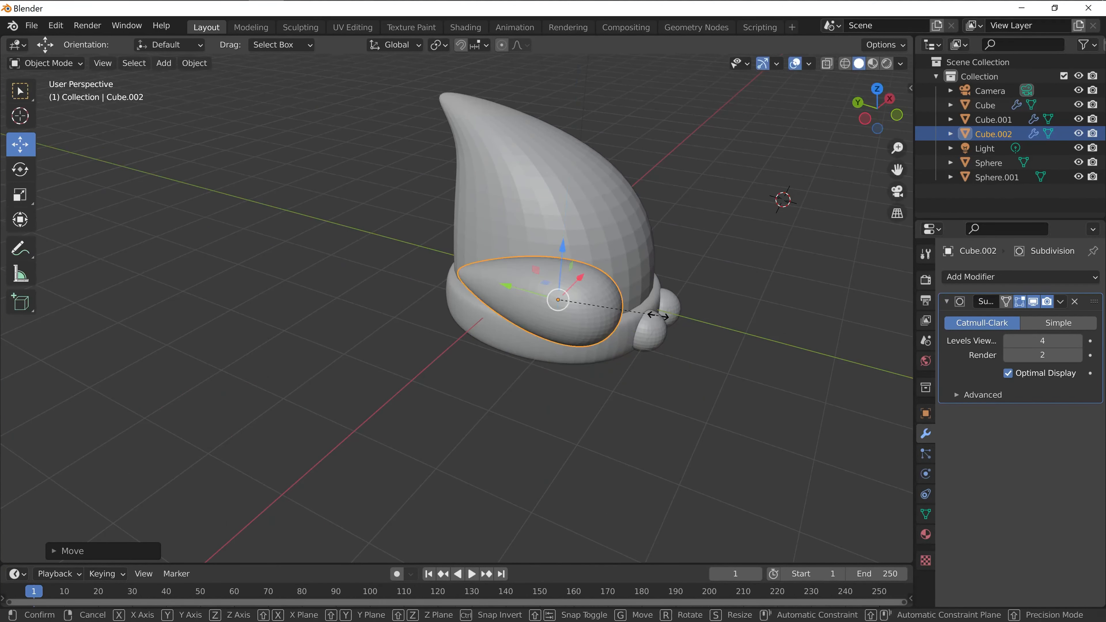
Scale the teardrop side piece down uniformly to about two thirds of its size.
{"action": "key", "text": "s"}
{"action": "left_click", "coordinate": [625, 305]}
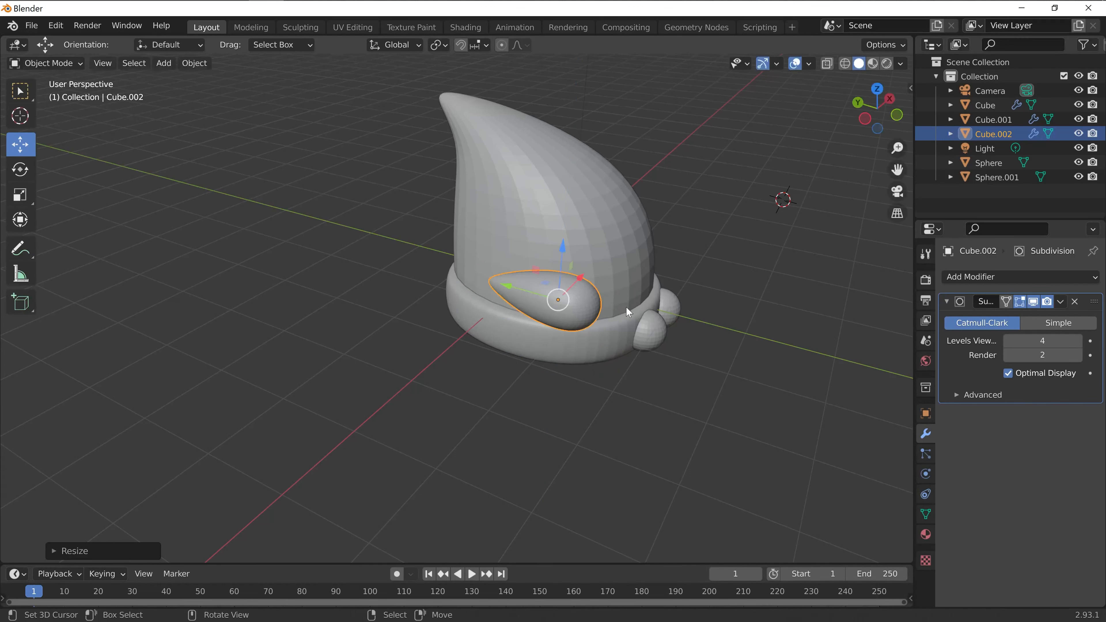
{"action": "scroll", "coordinate": [636, 341], "scroll_direction": "up", "scroll_amount": 3}
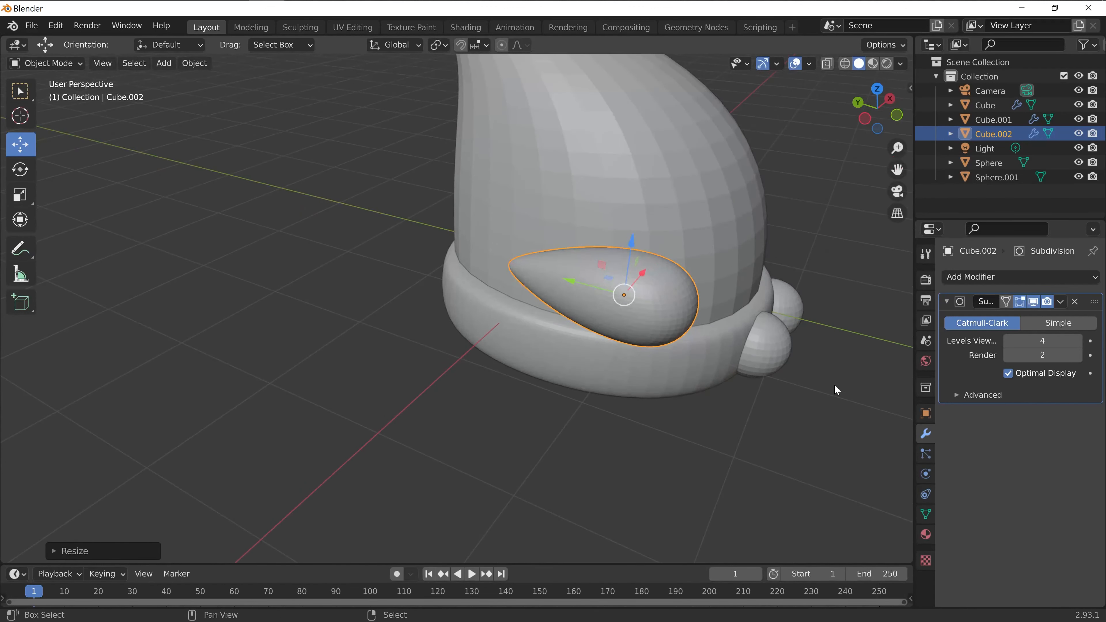
{"action": "scroll", "coordinate": [833, 384], "scroll_direction": "down", "scroll_amount": 3}
Lower the teardrop side piece slightly along Z and shift it a little outward from the hat along X.
{"action": "middle_click_drag", "start_coordinate": [593, 426], "coordinate": [431, 305]}
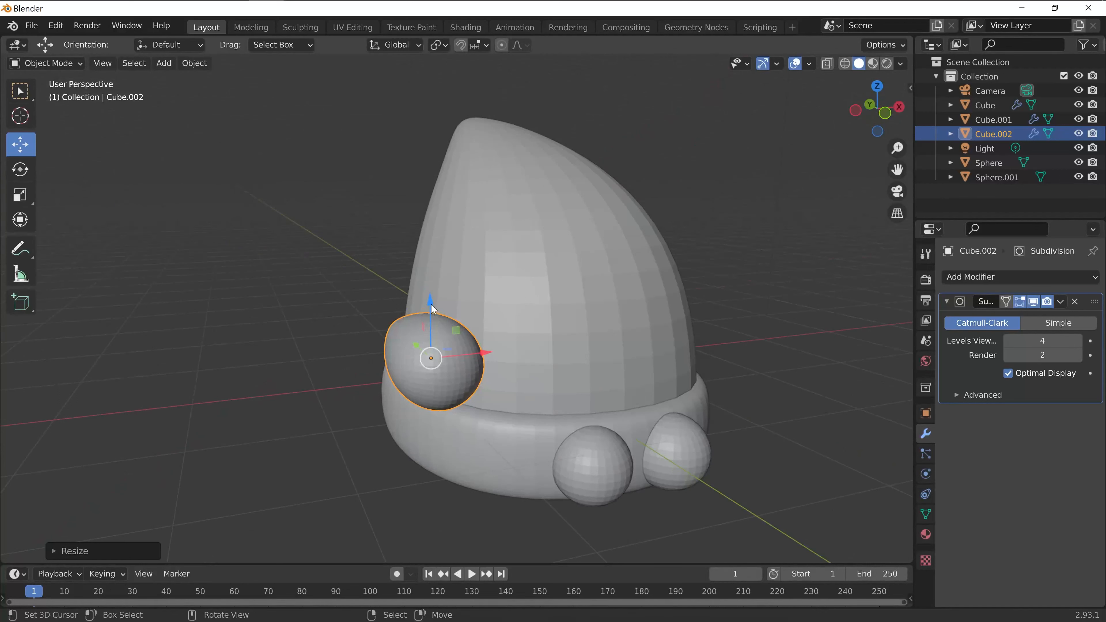
{"action": "left_click_drag", "start_coordinate": [432, 308], "coordinate": [436, 323]}
{"action": "middle_click_drag", "start_coordinate": [436, 323], "coordinate": [527, 455]}
{"action": "left_click_drag", "start_coordinate": [483, 304], "coordinate": [466, 304]}
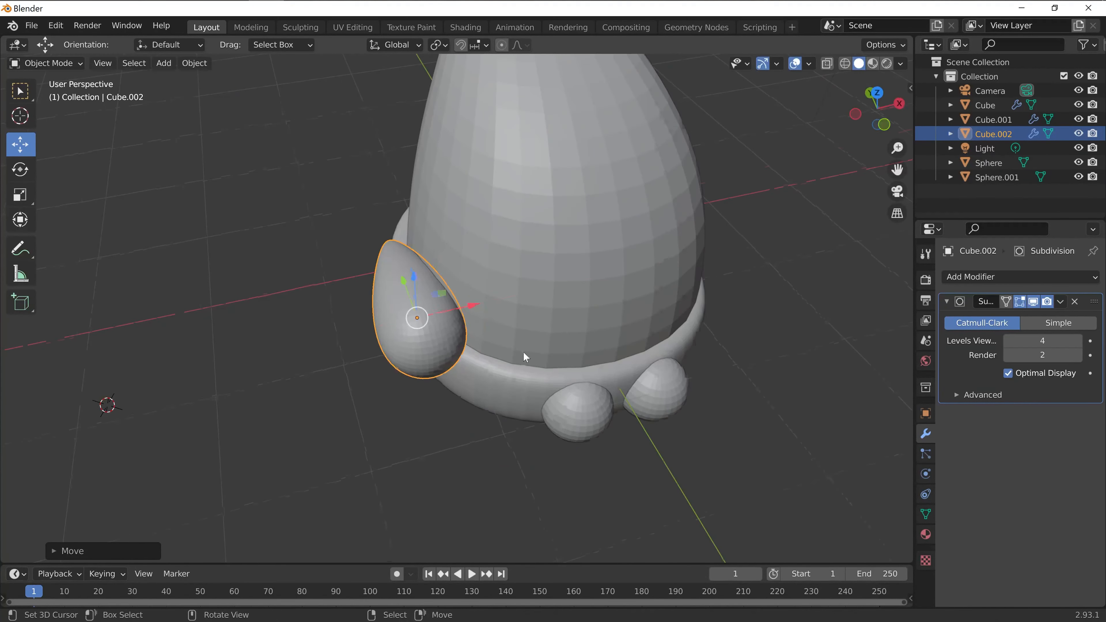
{"action": "middle_click_drag", "start_coordinate": [523, 351], "coordinate": [486, 408]}
{"action": "mouse_move", "coordinate": [466, 282]}
{"action": "left_mouse_down"}
{"action": "mouse_move", "coordinate": [455, 281]}
{"action": "mouse_move", "coordinate": [465, 279]}
{"action": "left_mouse_up"}
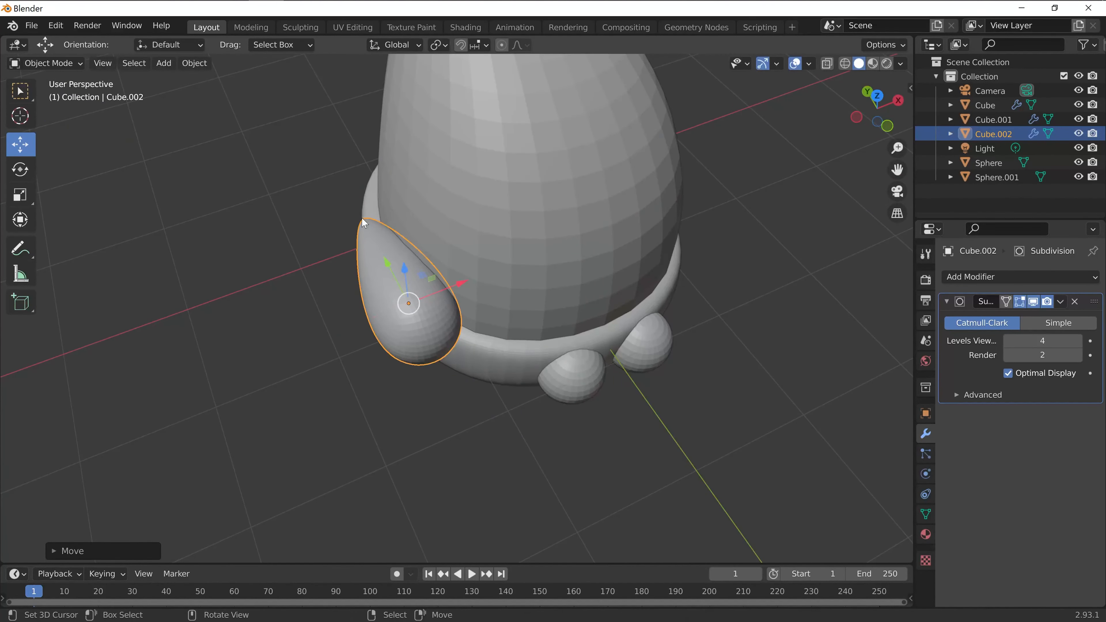
Rotate the teardrop side piece slightly about the Z axis so its pointed end turns toward the hat.
{"action": "left_click", "coordinate": [15, 179]}
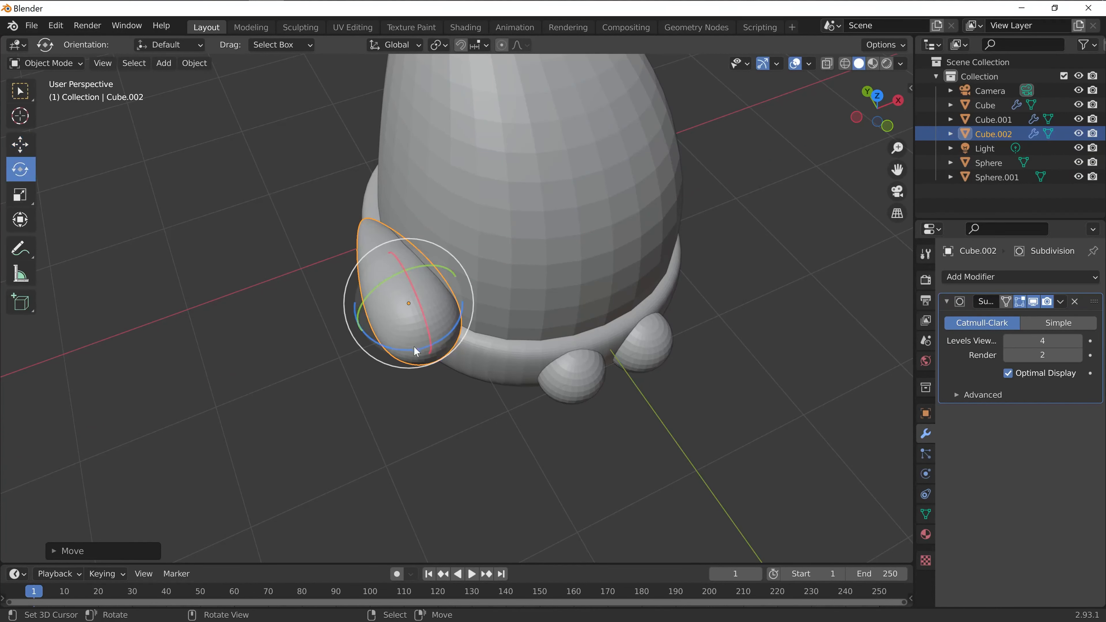
{"action": "left_click_drag", "start_coordinate": [414, 346], "coordinate": [407, 354]}
{"action": "middle_click_drag", "start_coordinate": [592, 387], "coordinate": [540, 321]}
Duplicate the teardrop side piece by copy and paste, and move the copy along X to the hat's opposite side.
{"action": "left_click", "coordinate": [13, 149]}
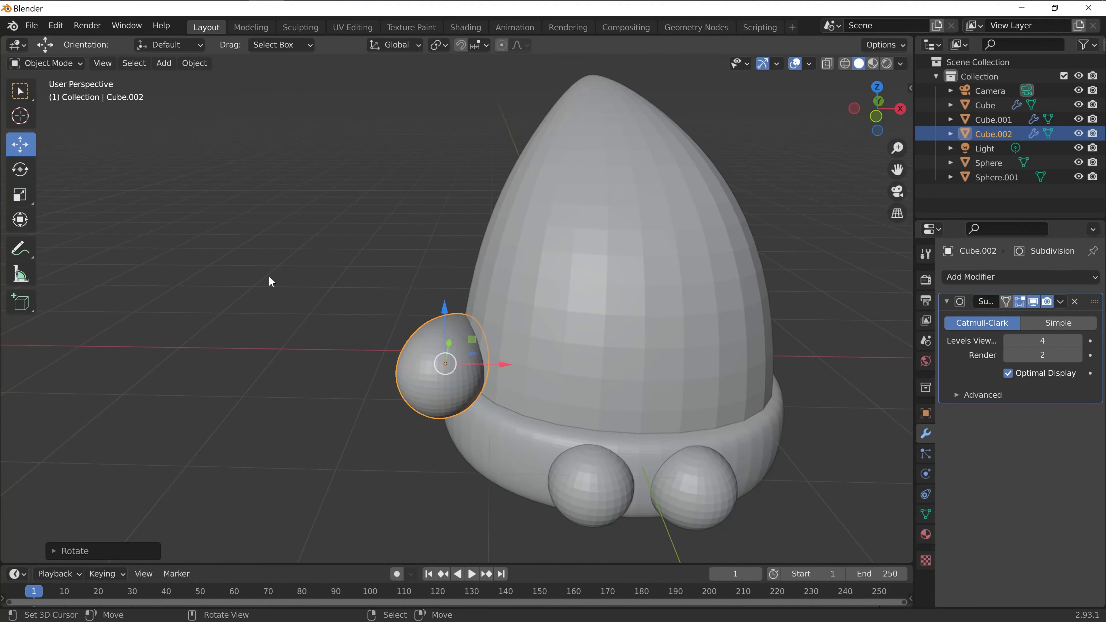
{"action": "key", "text": "ctrl+v"}
{"action": "left_click_drag", "start_coordinate": [503, 364], "coordinate": [843, 387]}
{"action": "middle_click_drag", "start_coordinate": [827, 448], "coordinate": [540, 318]}
Rotate the copied teardrop about the Z axis so its pointed end turns toward the hat.
{"action": "left_click", "coordinate": [20, 169]}
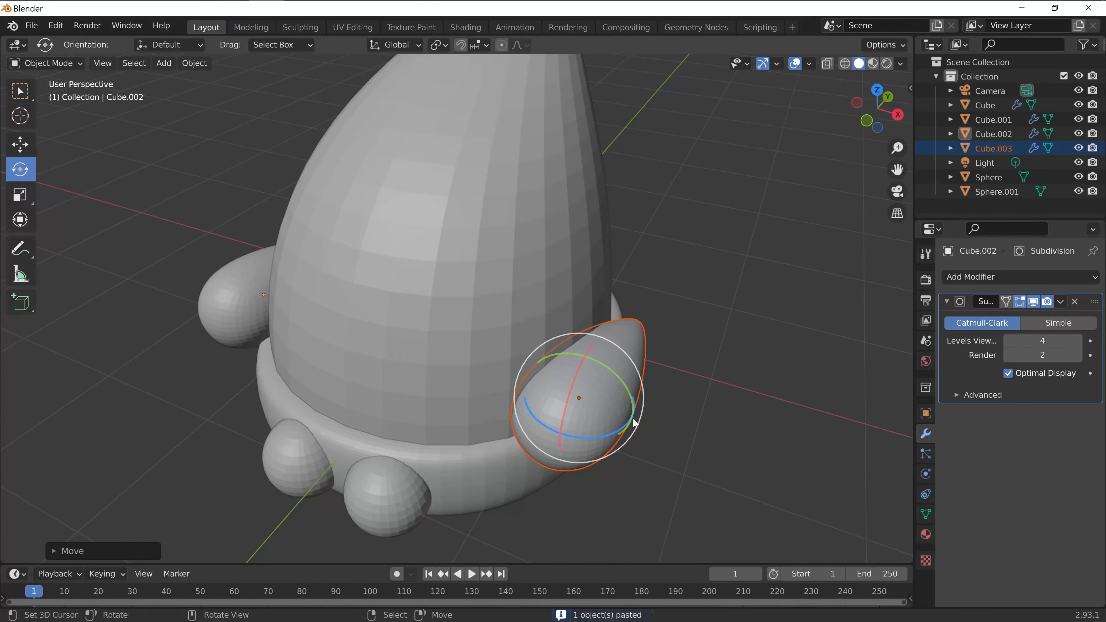
{"action": "left_click_drag", "start_coordinate": [634, 424], "coordinate": [626, 430]}
{"action": "middle_click_drag", "start_coordinate": [709, 403], "coordinate": [320, 319]}
{"action": "left_click", "coordinate": [670, 367]}
{"action": "left_click", "coordinate": [292, 332]}
Select the original teardrop side piece and scale it down uniformly to slightly under 0.9.
{"action": "middle_click_drag", "start_coordinate": [208, 259], "coordinate": [306, 425]}
{"action": "right_click", "coordinate": [323, 419]}
{"action": "key", "text": "s"}
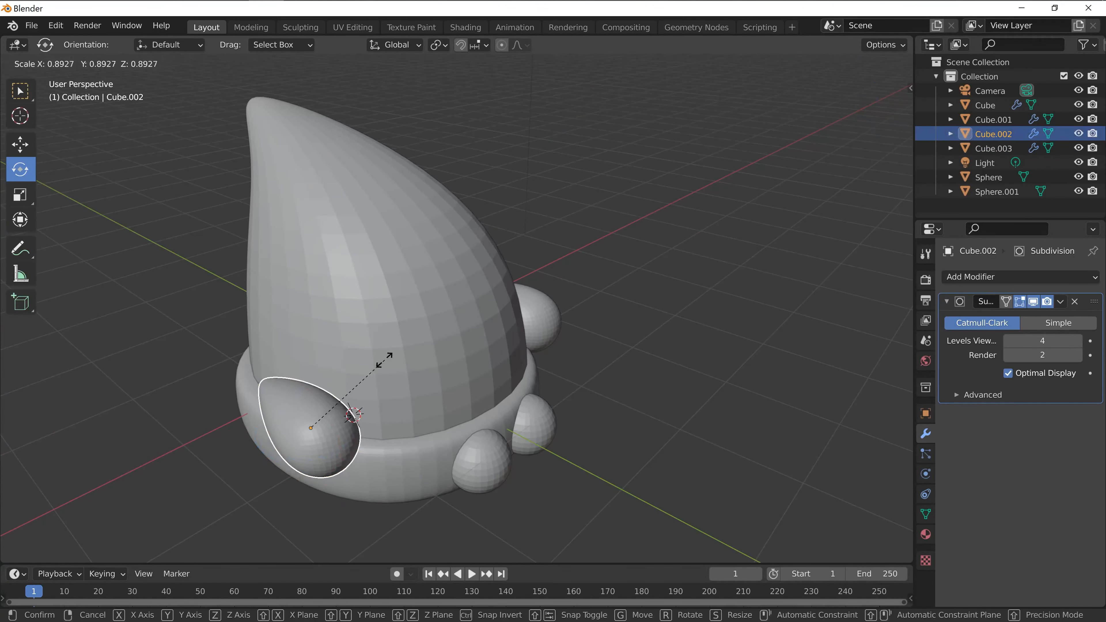
{"action": "left_click", "coordinate": [372, 366]}
Select the copied teardrop on the positive X side and scale it down to about 0.86, fine-tuning its size to match the original.
{"action": "middle_click_drag", "start_coordinate": [639, 400], "coordinate": [553, 367]}
{"action": "right_click", "coordinate": [552, 367]}
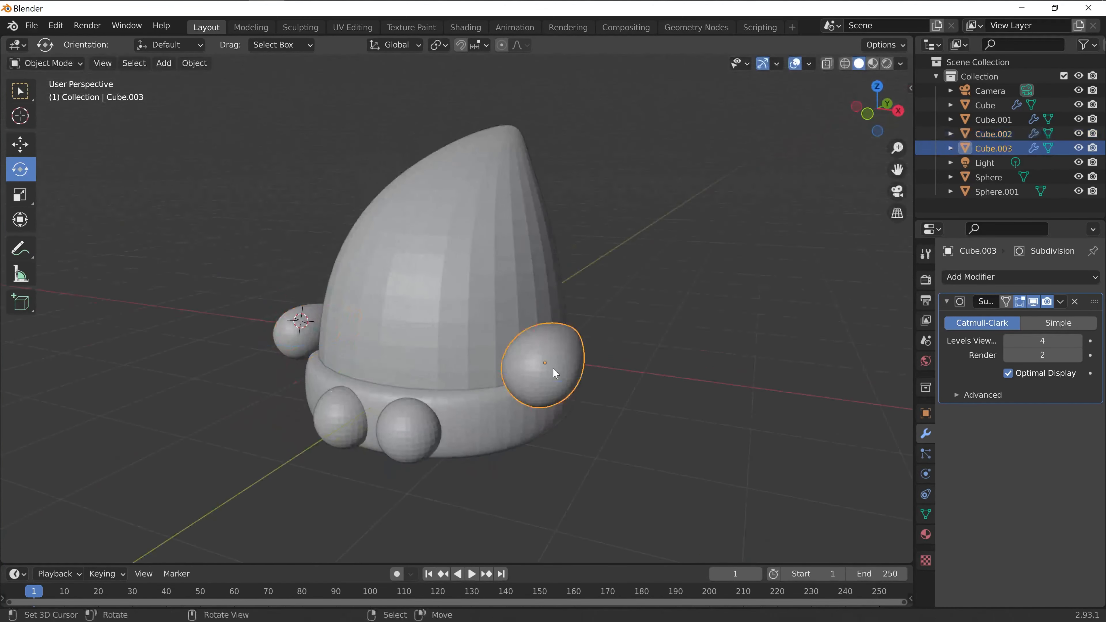
{"action": "key", "text": "s"}
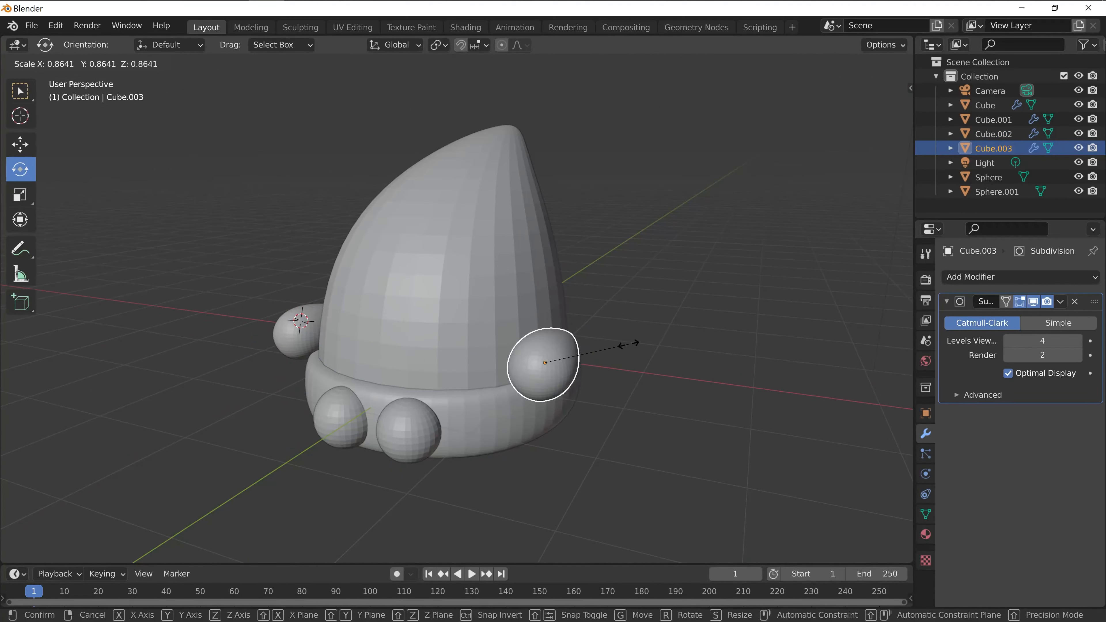
{"action": "left_click", "coordinate": [632, 343]}
{"action": "middle_click_drag", "start_coordinate": [660, 327], "coordinate": [718, 338]}
{"action": "key", "text": "s"}
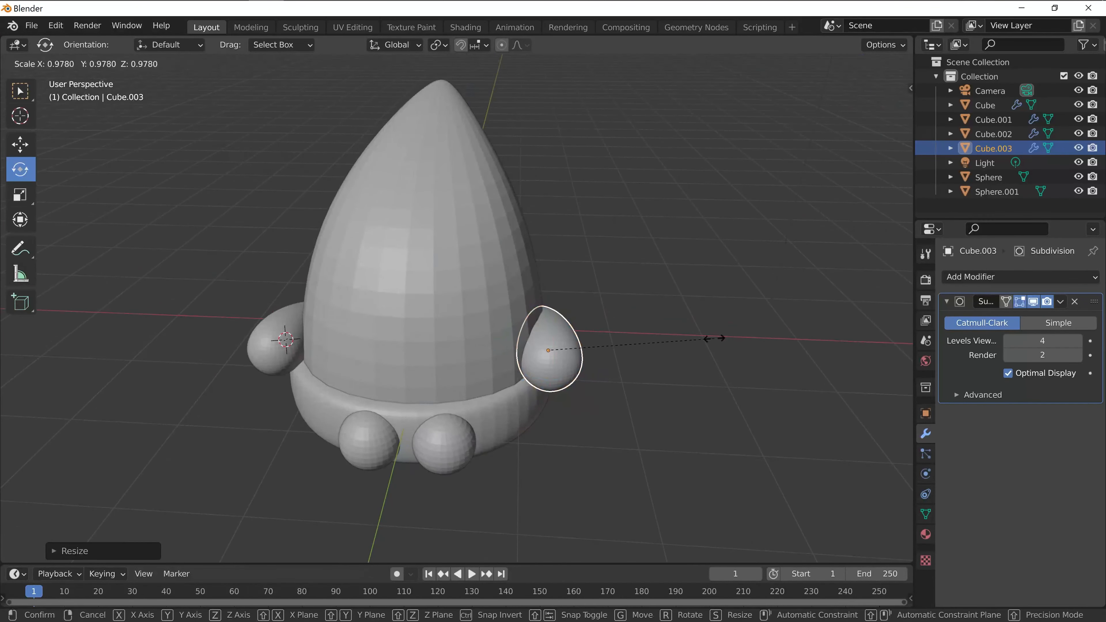
{"action": "left_click", "coordinate": [711, 339]}
{"action": "middle_click_drag", "start_coordinate": [698, 374], "coordinate": [417, 288]}
{"action": "left_click", "coordinate": [674, 380]}
Duplicate the front sphere on the negative X side by copy and paste, and raise the copy along Z to eye height.
{"action": "left_click", "coordinate": [324, 429]}
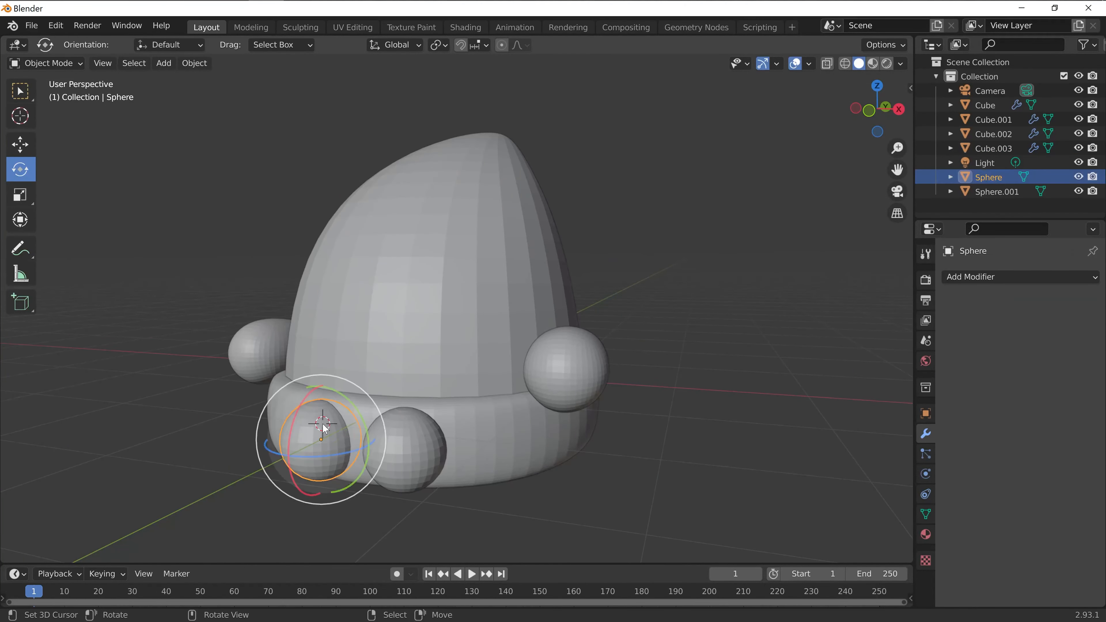
{"action": "key", "text": "ctrl+v"}
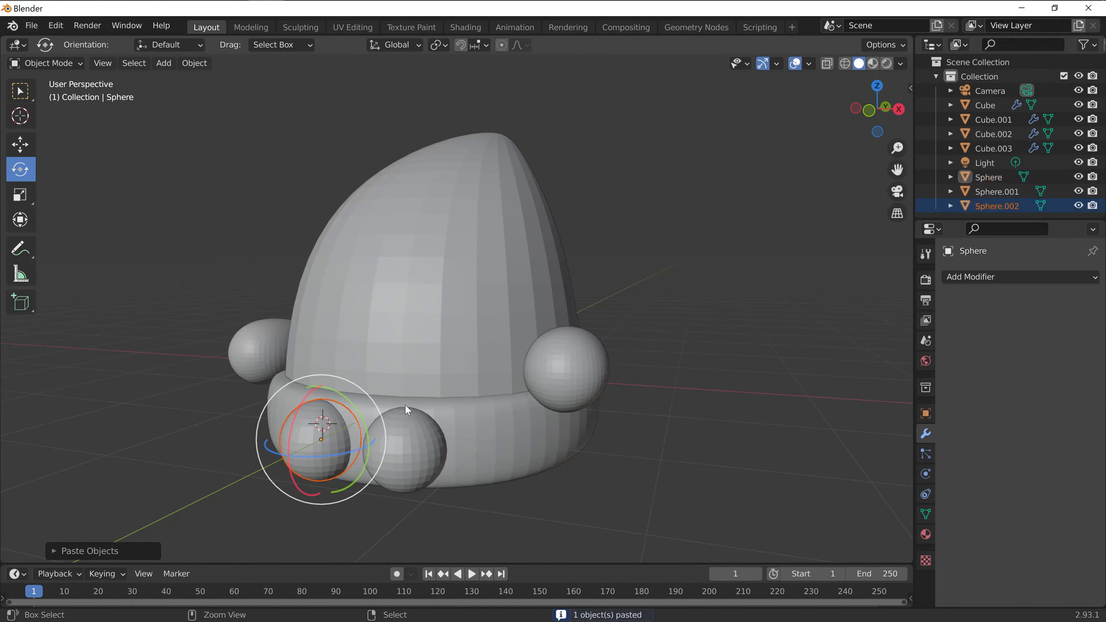
{"action": "left_click", "coordinate": [21, 145]}
{"action": "left_click_drag", "start_coordinate": [319, 382], "coordinate": [345, 233]}
{"action": "middle_click_drag", "start_coordinate": [501, 279], "coordinate": [383, 301]}
{"action": "left_click_drag", "start_coordinate": [382, 255], "coordinate": [388, 254]}
{"action": "scroll", "coordinate": [367, 344], "scroll_direction": "up", "scroll_amount": 3}
{"action": "middle_click_drag", "start_coordinate": [367, 344], "coordinate": [476, 286]}
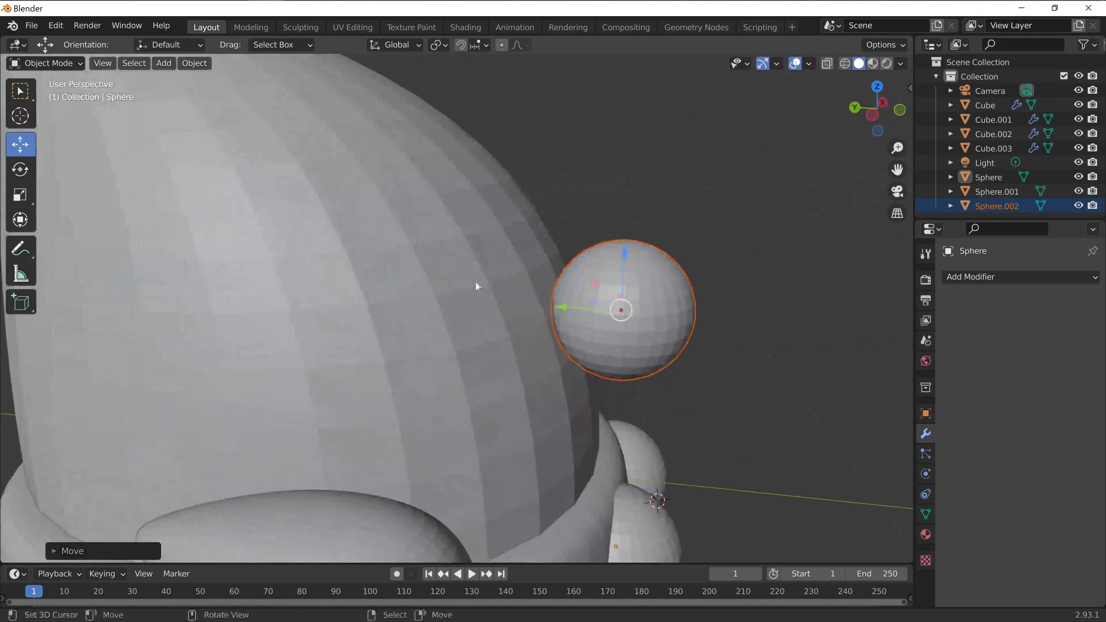
Flatten the raised sphere into a thin disc by scaling it down along the Y axis.
{"action": "left_click", "coordinate": [26, 203]}
{"action": "left_click_drag", "start_coordinate": [571, 312], "coordinate": [772, 400]}
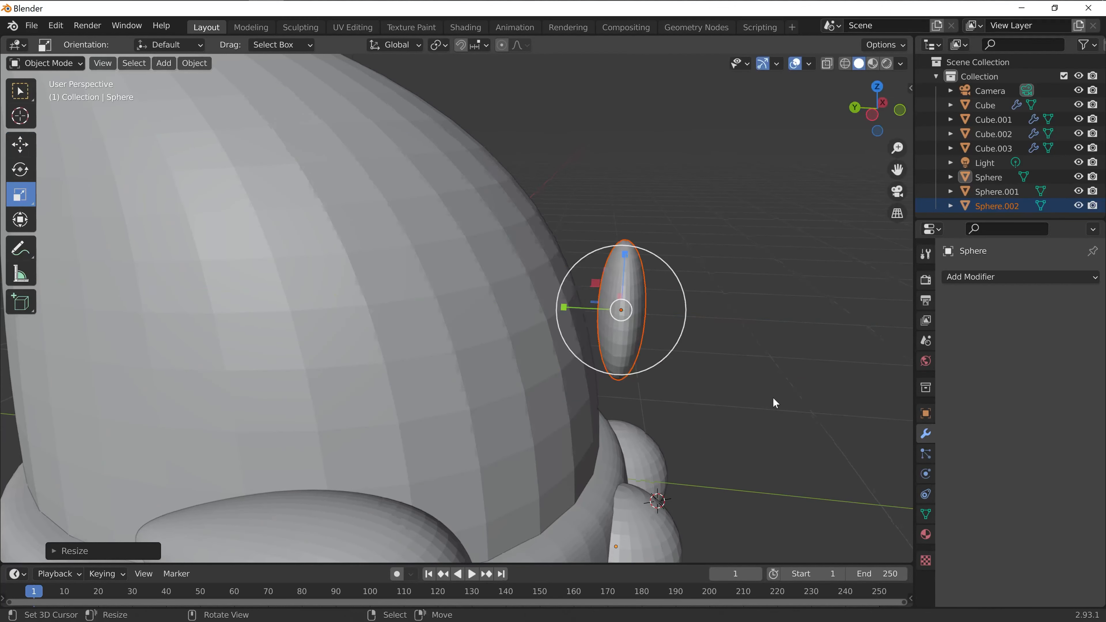
{"action": "mouse_move", "coordinate": [773, 400]}
{"action": "middle_mouse_down"}
{"action": "mouse_move", "coordinate": [509, 412]}
{"action": "mouse_move", "coordinate": [778, 394]}
{"action": "middle_mouse_up"}
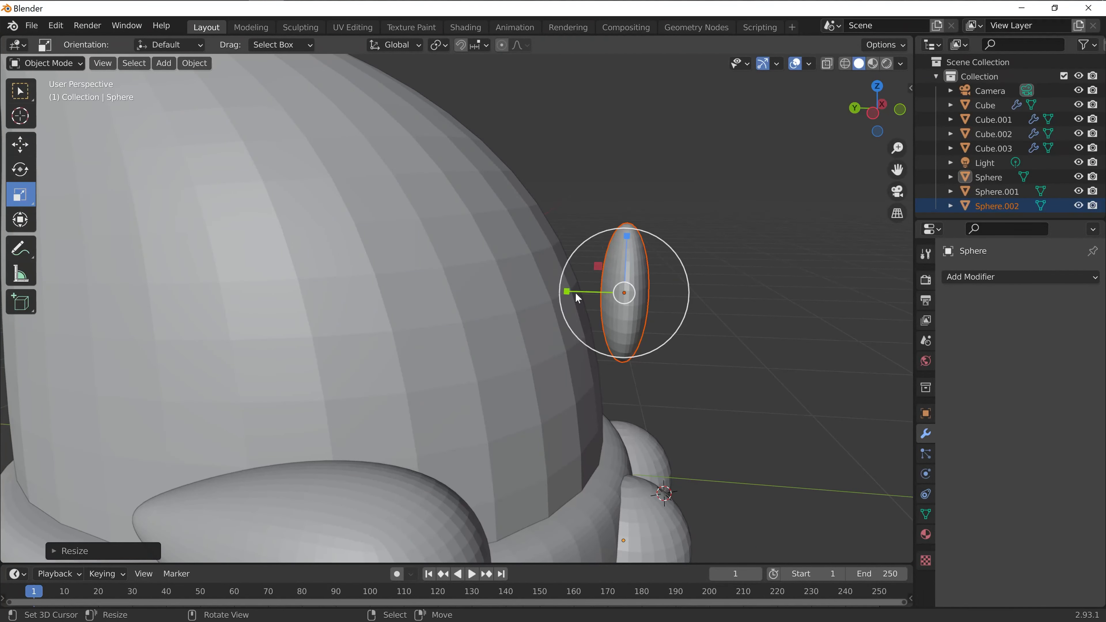
Scale the flattened sphere down uniformly to about 0.81.
{"action": "middle_click_drag", "start_coordinate": [779, 388], "coordinate": [613, 362]}
{"action": "key", "text": "s"}
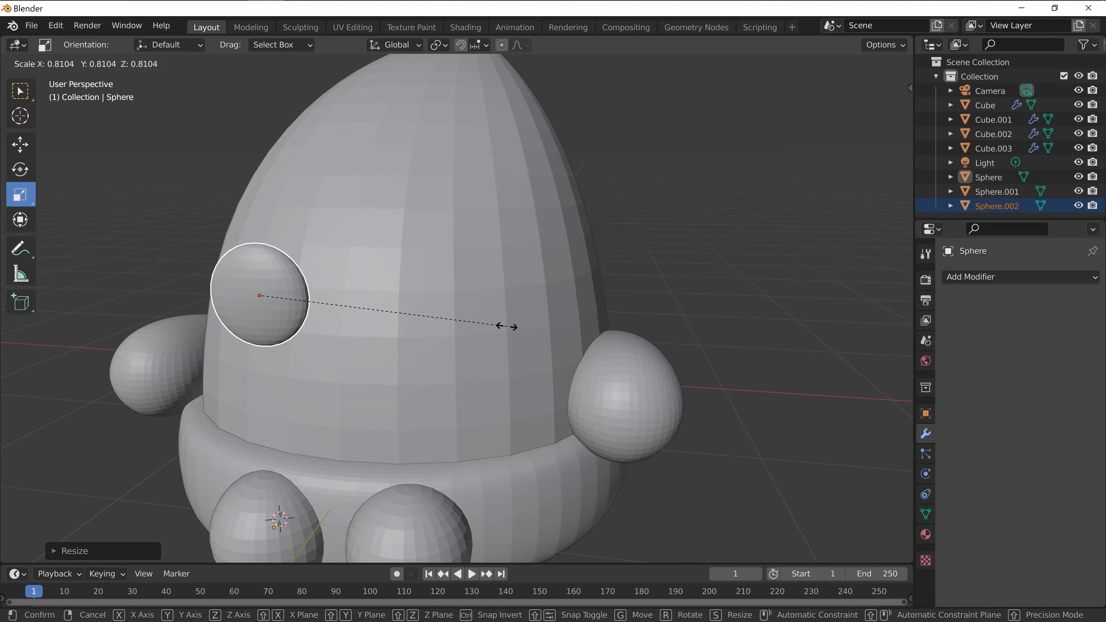
{"action": "left_click", "coordinate": [518, 324]}
{"action": "middle_click_drag", "start_coordinate": [518, 324], "coordinate": [637, 324]}
{"action": "key", "text": "s"}
{"action": "left_click", "coordinate": [491, 295]}
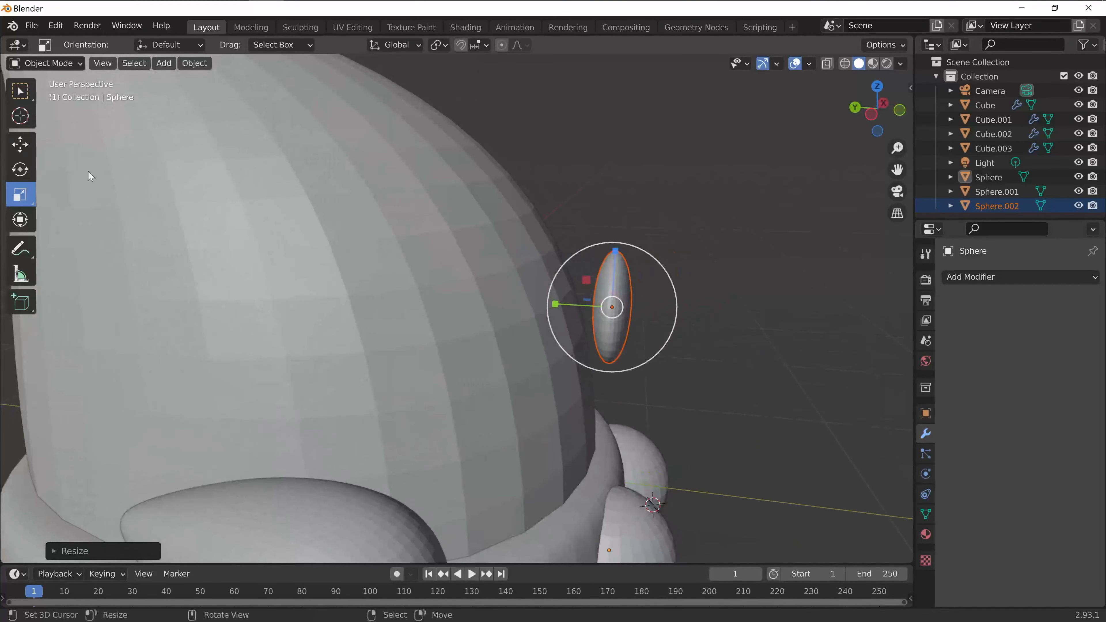
Move the flattened sphere along the Y axis until it sits against the hat's front surface as an eye.
{"action": "left_click", "coordinate": [20, 144]}
{"action": "left_click_drag", "start_coordinate": [560, 312], "coordinate": [536, 311]}
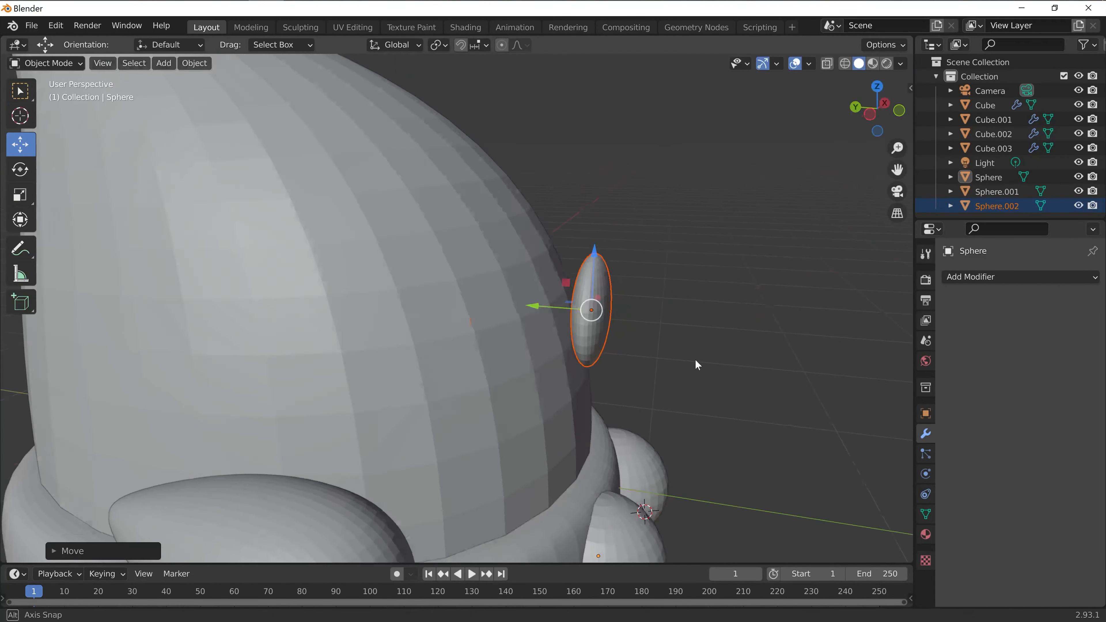
{"action": "middle_click_drag", "start_coordinate": [694, 359], "coordinate": [478, 326]}
{"action": "middle_click_drag", "start_coordinate": [245, 227], "coordinate": [391, 283]}
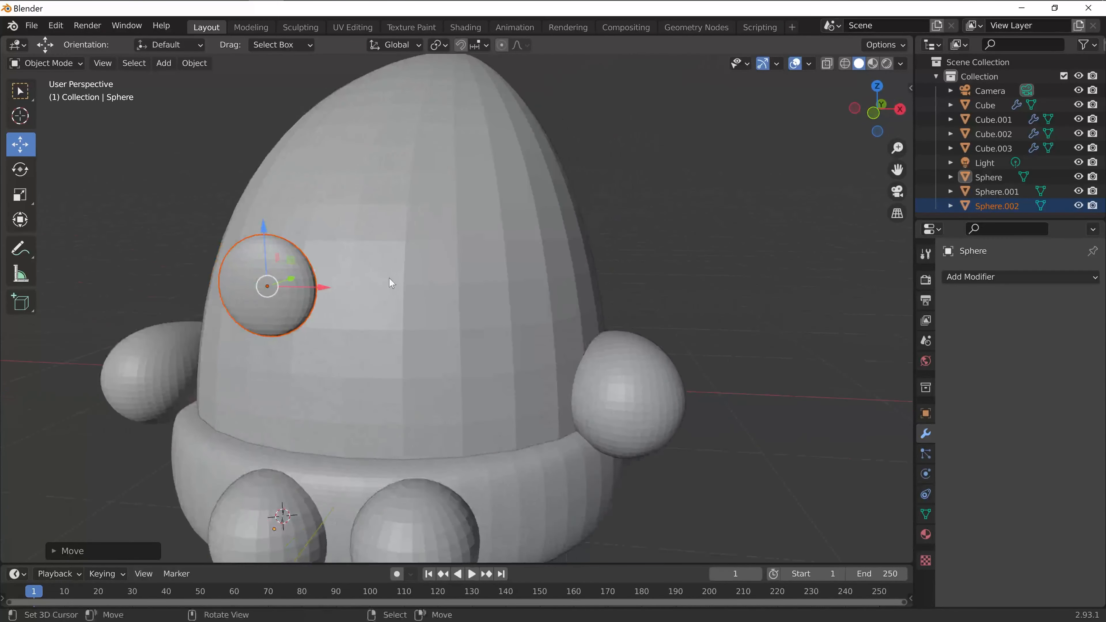
Duplicate the eye by copy and paste, and move the copy about 0.68 m along the X axis.
{"action": "key", "text": "ctrl+v"}
{"action": "key", "text": "g"}
{"action": "key", "text": "x"}
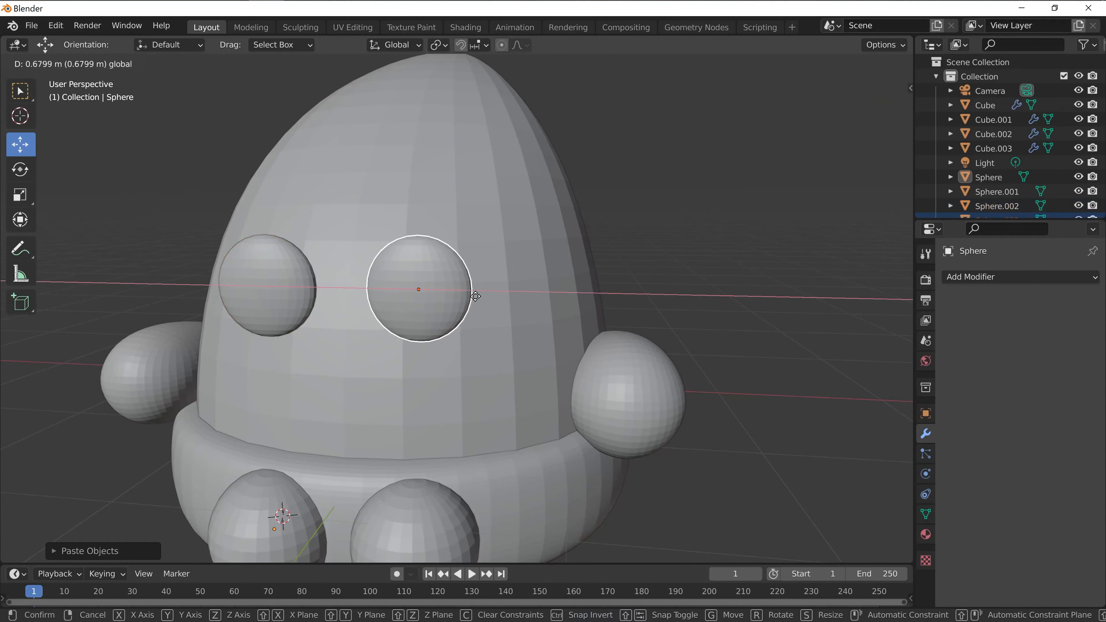
{"action": "left_click", "coordinate": [473, 301]}
{"action": "middle_click_drag", "start_coordinate": [473, 301], "coordinate": [629, 314]}
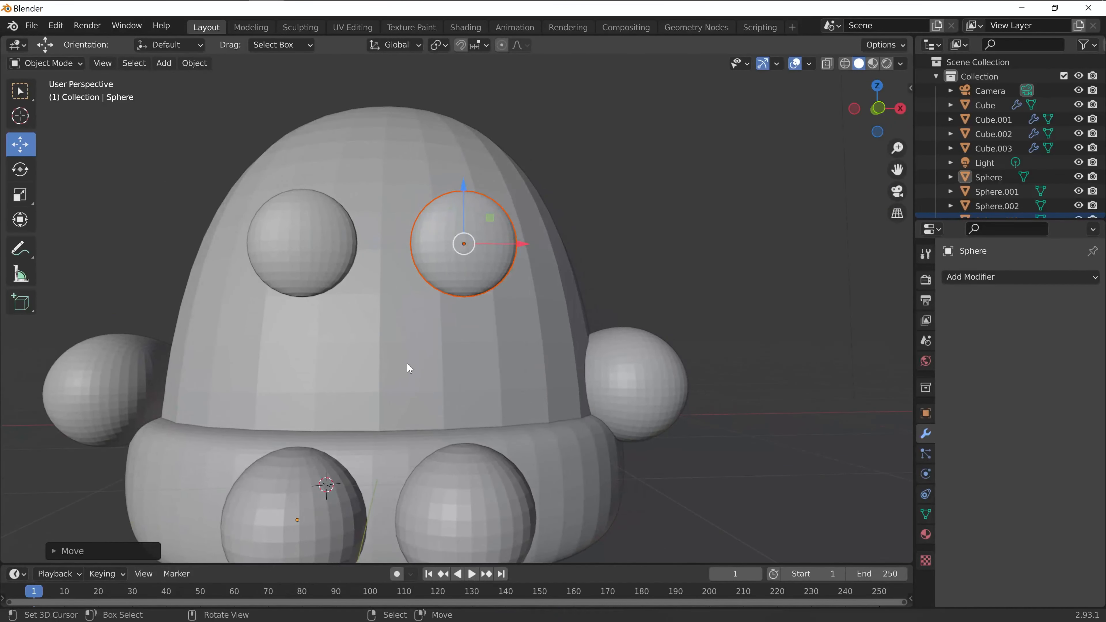
{"action": "middle_click_drag", "start_coordinate": [409, 368], "coordinate": [437, 396]}
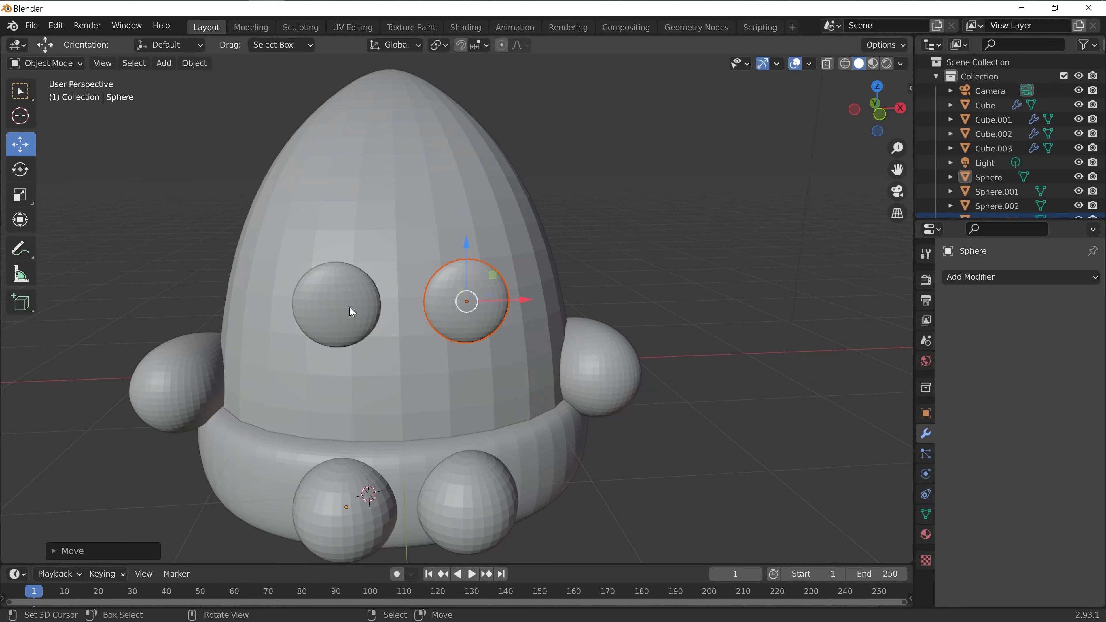
Select both flattened eye spheres and move them slightly up along the Z axis.
{"action": "left_click", "coordinate": [340, 301]}
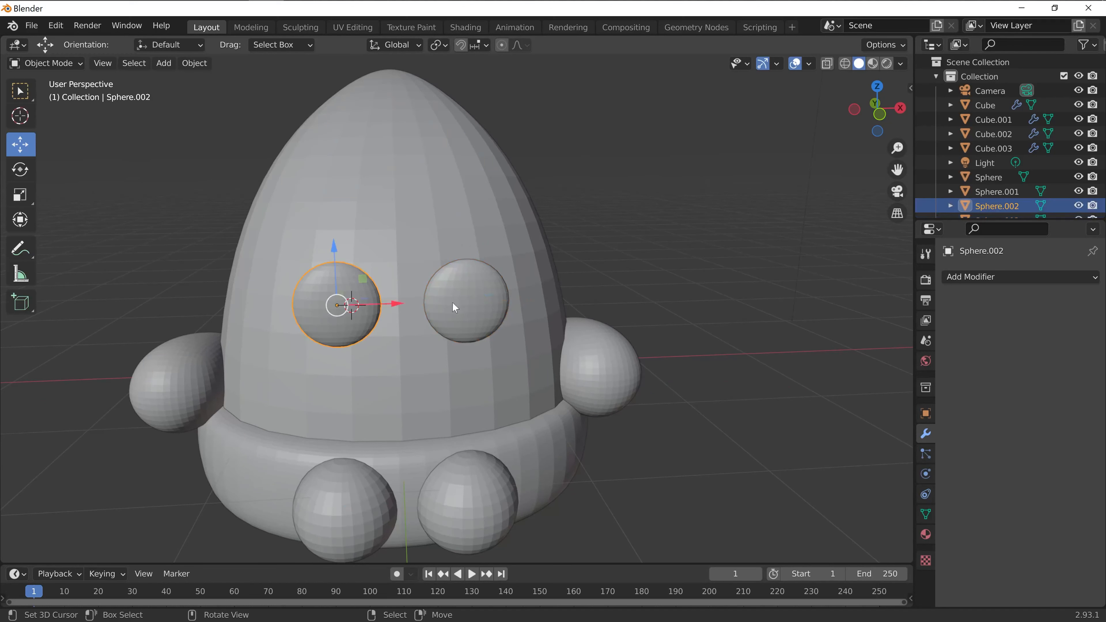
{"action": "left_click", "coordinate": [471, 303], "text": "shift"}
{"action": "left_click_drag", "start_coordinate": [400, 248], "coordinate": [398, 233]}
{"action": "middle_click_drag", "start_coordinate": [462, 365], "coordinate": [328, 324]}
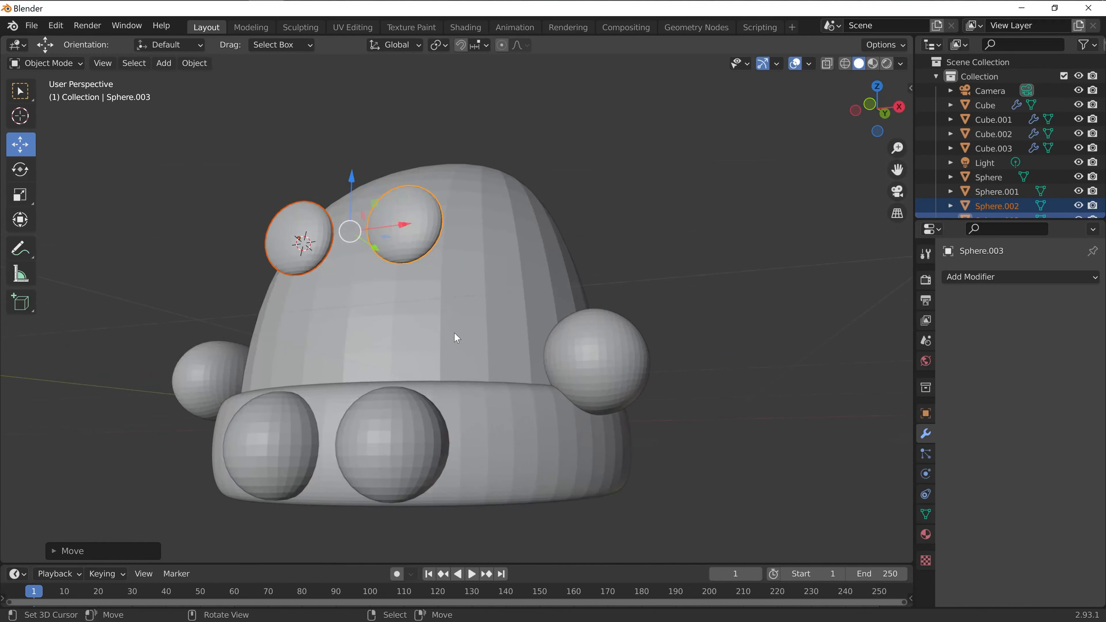
{"action": "middle_click_drag", "start_coordinate": [455, 337], "coordinate": [653, 331]}
{"action": "scroll", "coordinate": [647, 326], "scroll_direction": "up", "scroll_amount": 1}
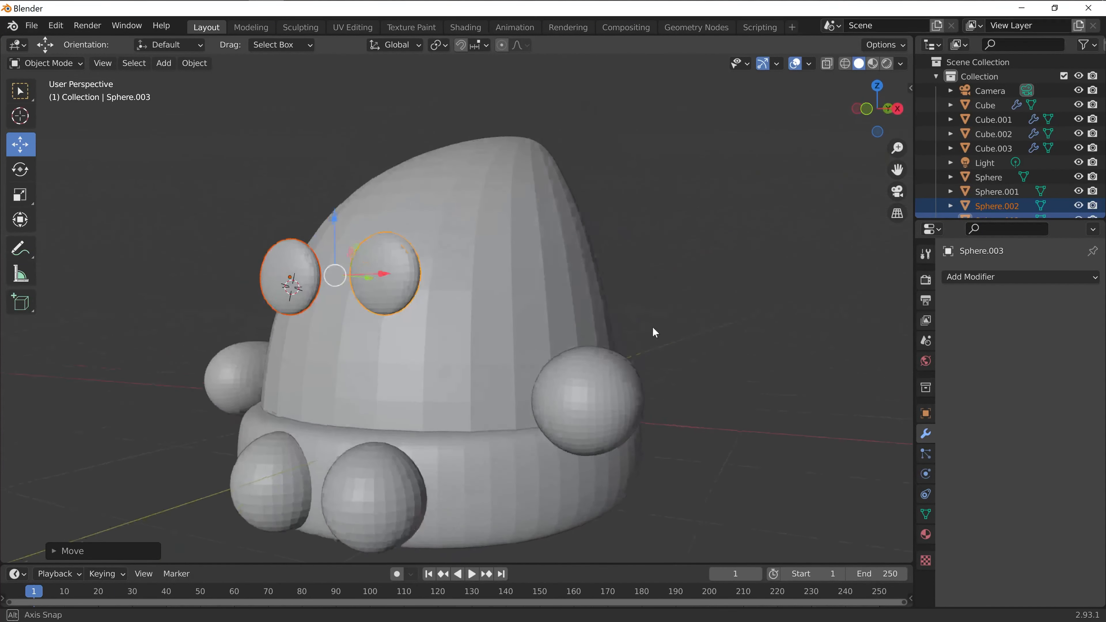
{"action": "scroll", "coordinate": [630, 333], "scroll_direction": "down", "scroll_amount": 1}
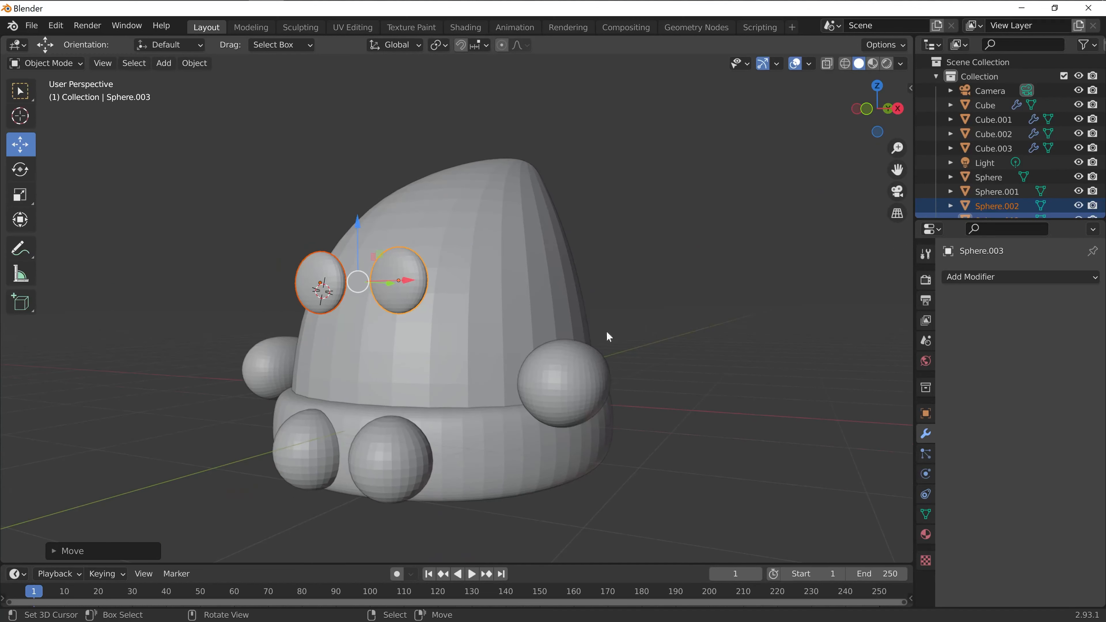
{"action": "scroll", "coordinate": [594, 335], "scroll_direction": "up", "scroll_amount": 1}
{"action": "middle_click_drag", "start_coordinate": [575, 340], "coordinate": [524, 376]}
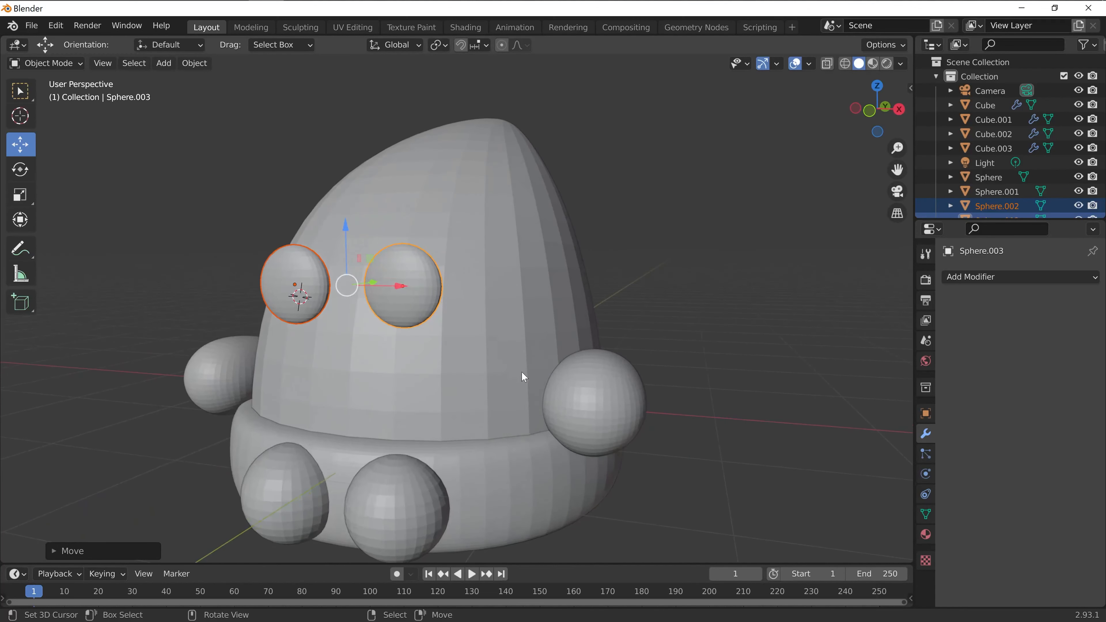
{"action": "left_click", "coordinate": [402, 503]}
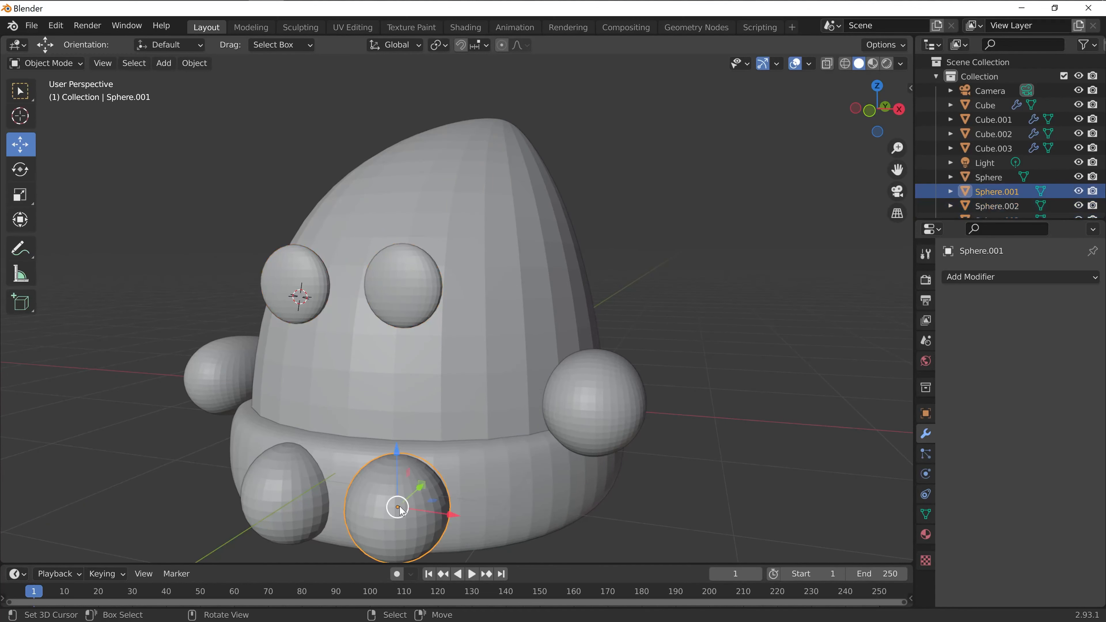
{"action": "left_click", "coordinate": [285, 500]}
{"action": "left_click", "coordinate": [407, 501]}
{"action": "left_click", "coordinate": [585, 398]}
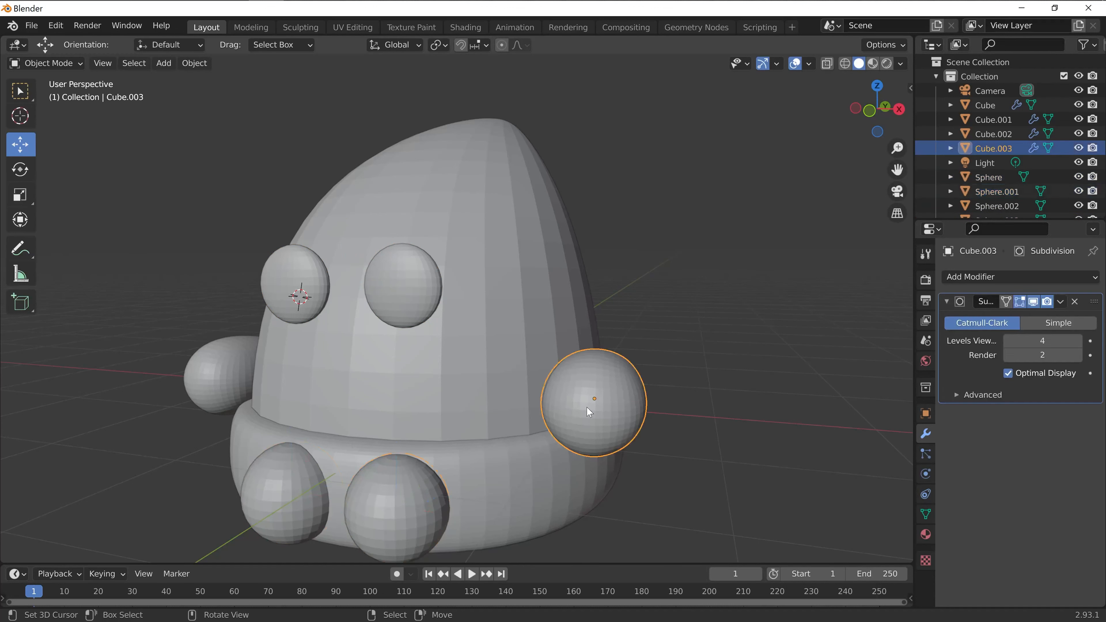
{"action": "left_click", "coordinate": [528, 490]}
{"action": "left_click", "coordinate": [394, 501]}
Add a Subdivision Surface modifier to each of the two foot spheres.
{"action": "left_click", "coordinate": [278, 505]}
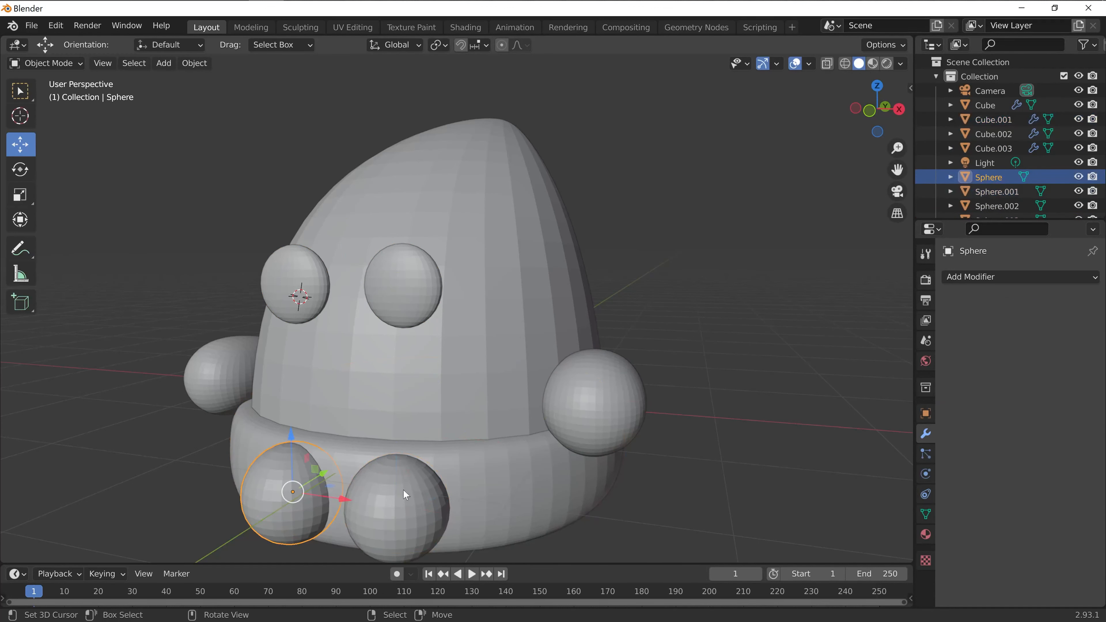
{"action": "mouse_move", "coordinate": [402, 489]}
{"action": "middle_mouse_down"}
{"action": "mouse_move", "coordinate": [487, 469]}
{"action": "mouse_move", "coordinate": [403, 468]}
{"action": "middle_mouse_up"}
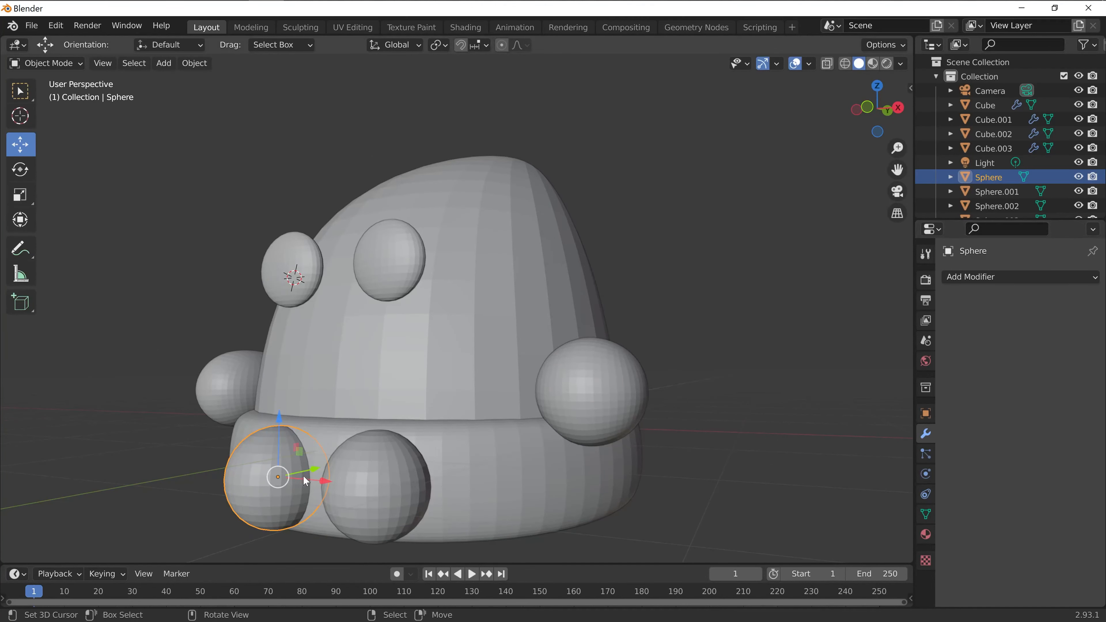
{"action": "left_click", "coordinate": [239, 471]}
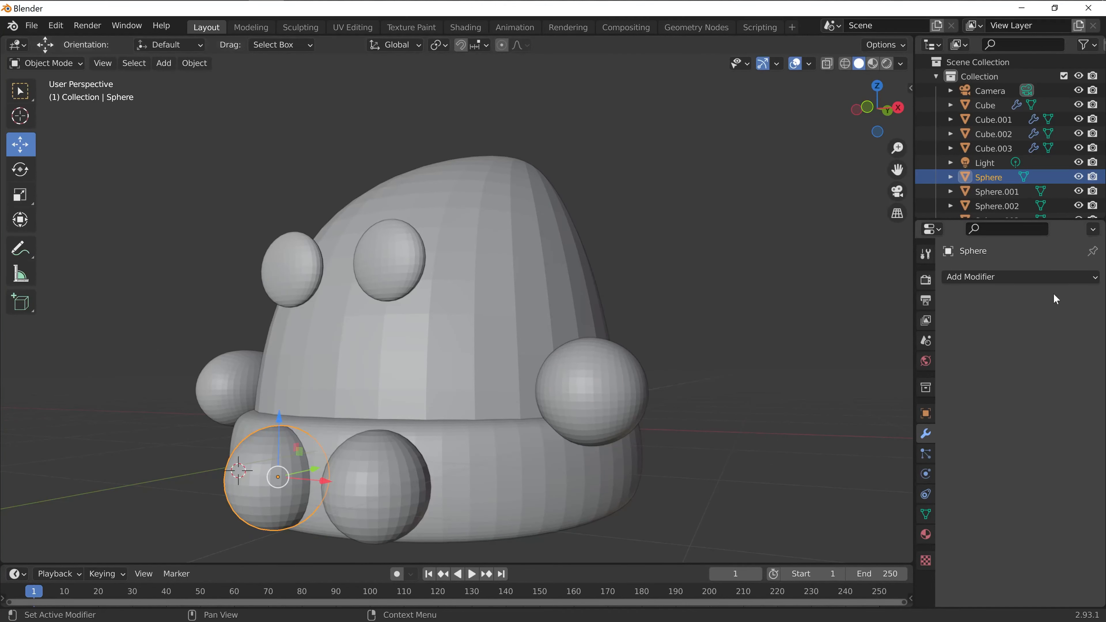
{"action": "left_click", "coordinate": [991, 277]}
{"action": "left_click", "coordinate": [806, 542]}
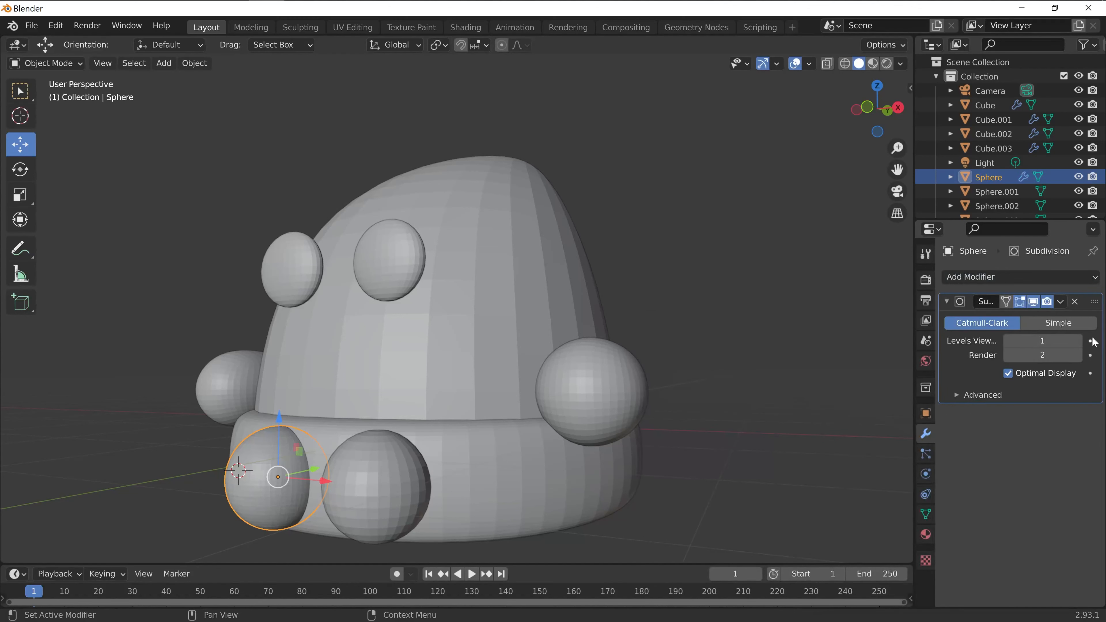
{"action": "left_click", "coordinate": [390, 479]}
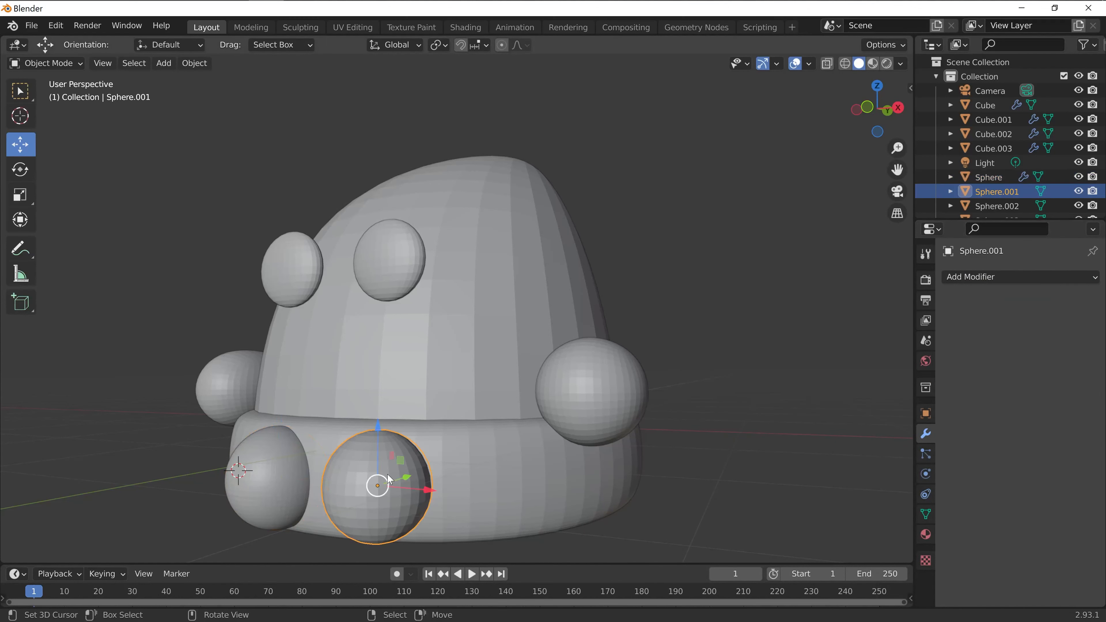
{"action": "left_click", "coordinate": [991, 277]}
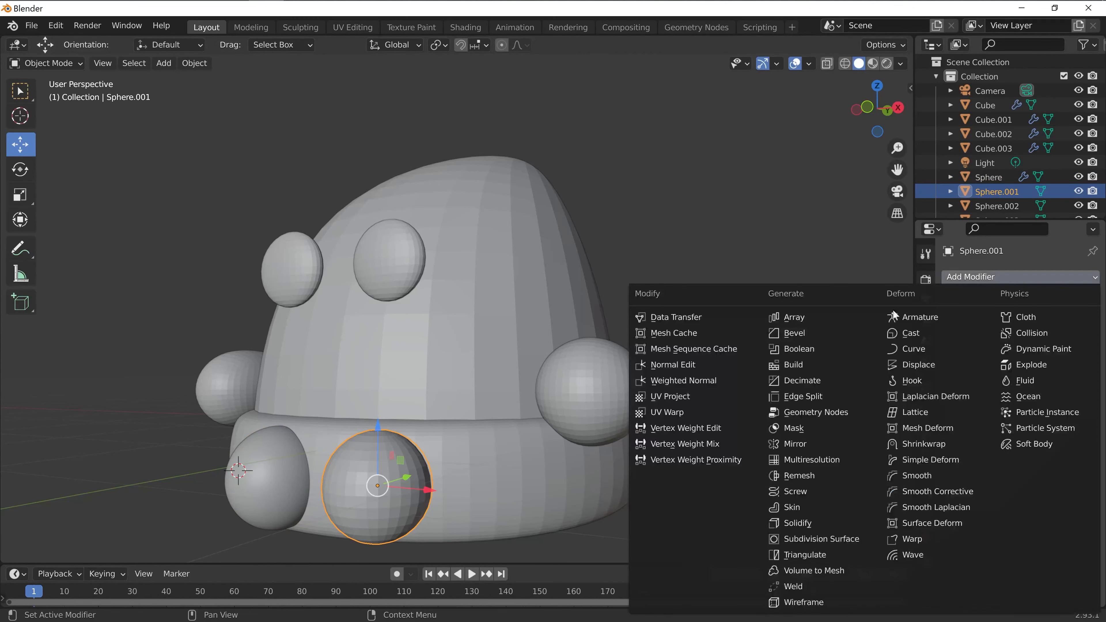
{"action": "left_click", "coordinate": [813, 539]}
Raise the Subdivision modifier's viewport level to 5 on both teardrop arms.
{"action": "middle_click_drag", "start_coordinate": [535, 368], "coordinate": [592, 376]}
{"action": "left_click", "coordinate": [176, 410]}
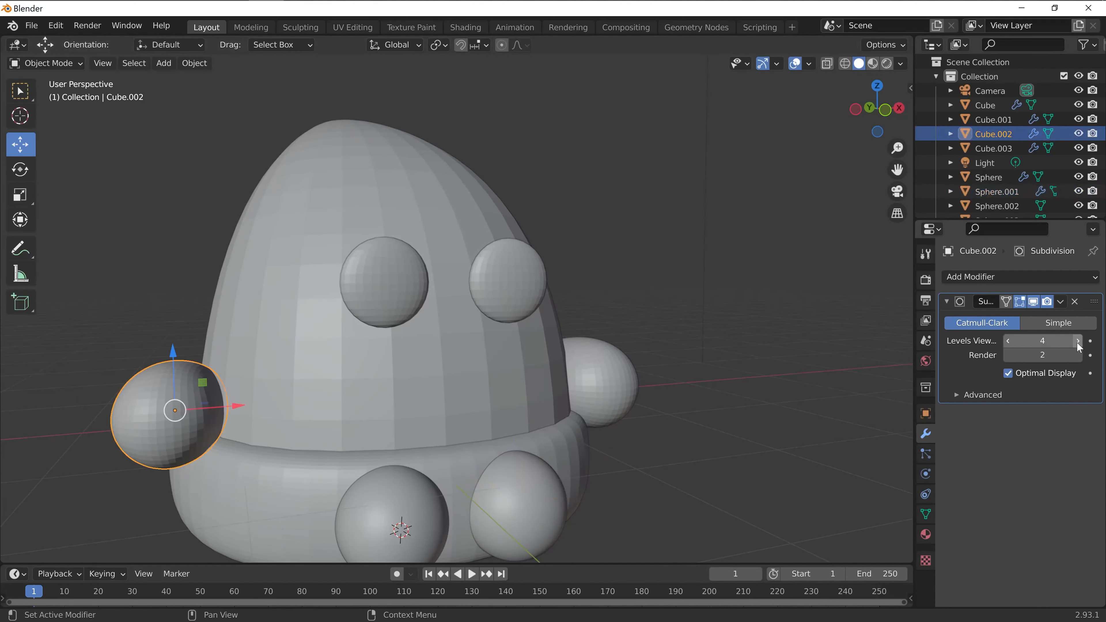
{"action": "left_click", "coordinate": [610, 379]}
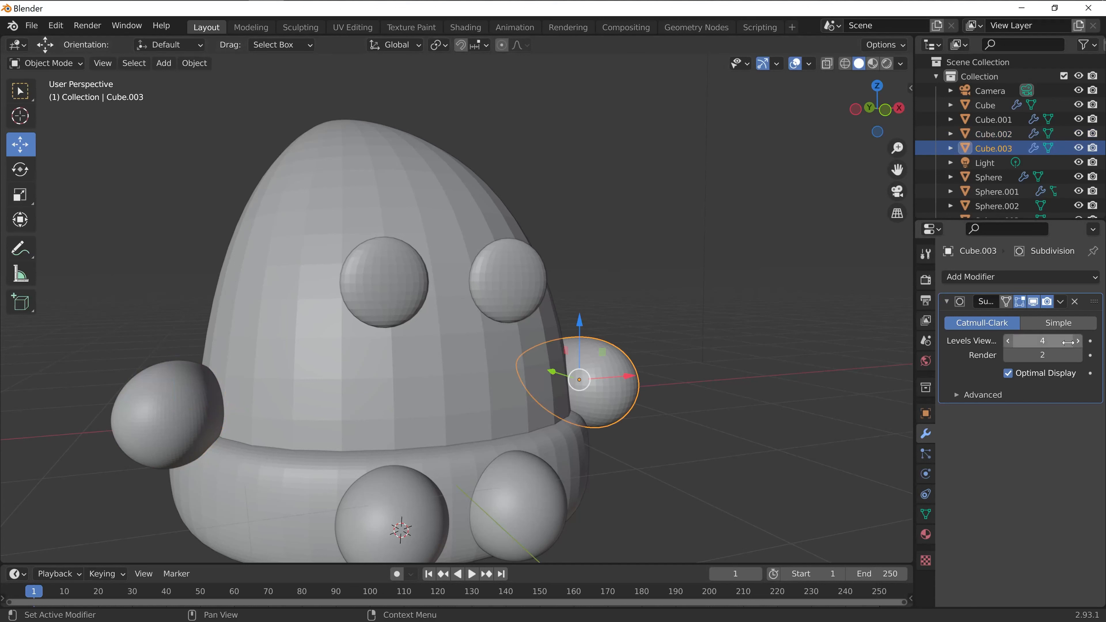
{"action": "left_click", "coordinate": [1077, 341]}
{"action": "middle_click_drag", "start_coordinate": [761, 375], "coordinate": [691, 391]}
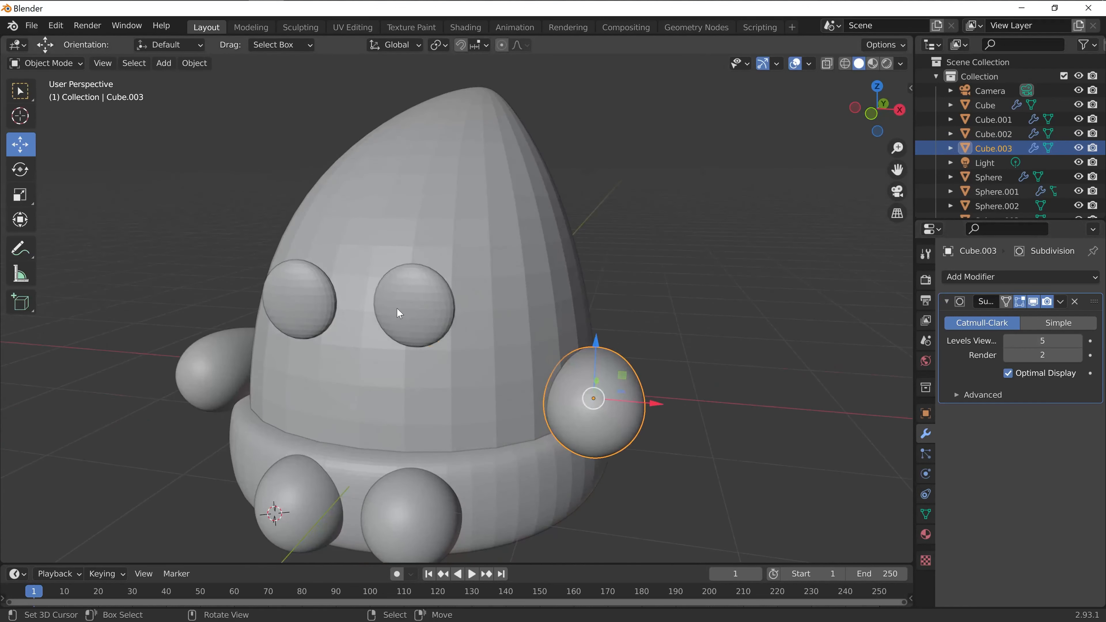
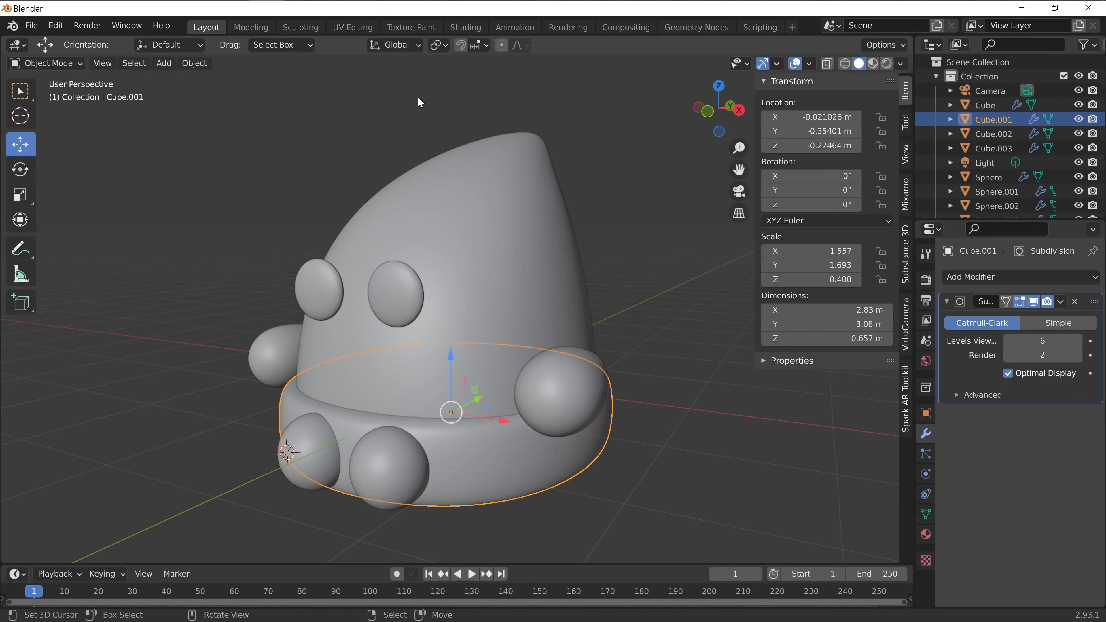
Switch to the Shading workspace and enlarge the 3D viewport to give the model more room.
{"action": "mouse_move", "coordinate": [441, 243]}
{"action": "middle_mouse_down"}
{"action": "mouse_move", "coordinate": [496, 237]}
{"action": "mouse_move", "coordinate": [470, 271]}
{"action": "mouse_move", "coordinate": [437, 232]}
{"action": "middle_mouse_up"}
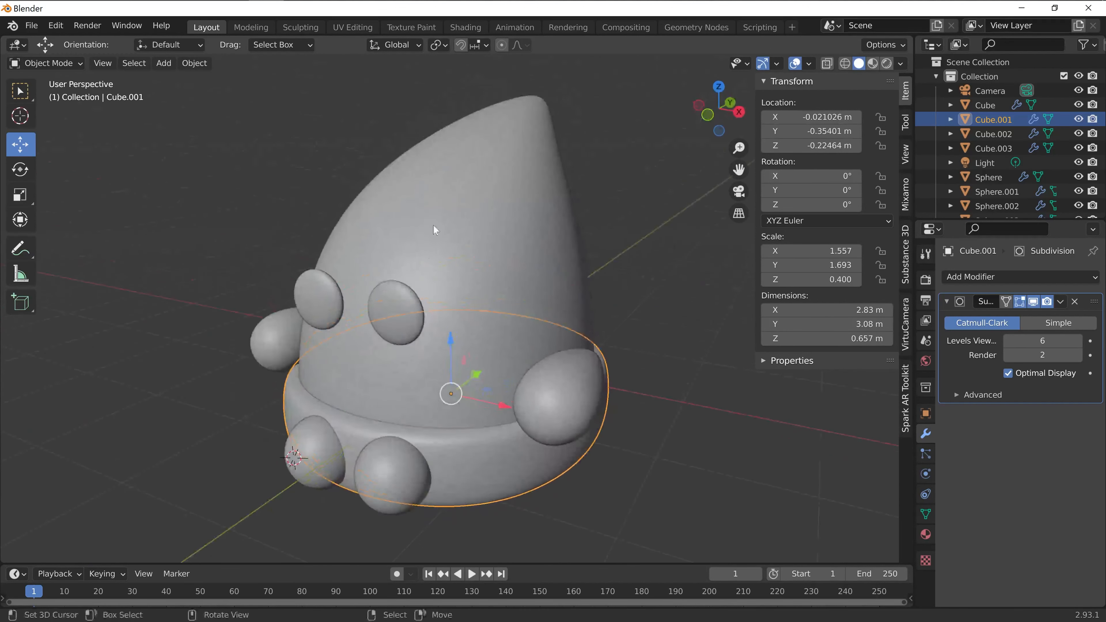
{"action": "left_click", "coordinate": [466, 27]}
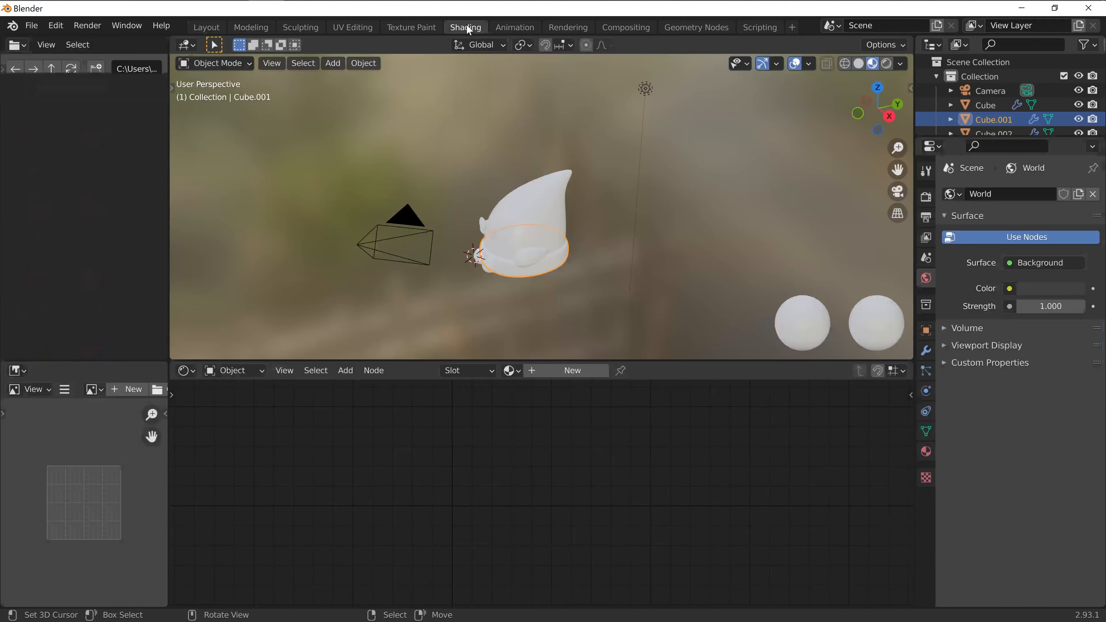
{"action": "scroll", "coordinate": [506, 235], "scroll_direction": "up", "scroll_amount": 4}
{"action": "mouse_move", "coordinate": [505, 235]}
{"action": "middle_mouse_down"}
{"action": "mouse_move", "coordinate": [514, 248]}
{"action": "mouse_move", "coordinate": [538, 227]}
{"action": "middle_mouse_up"}
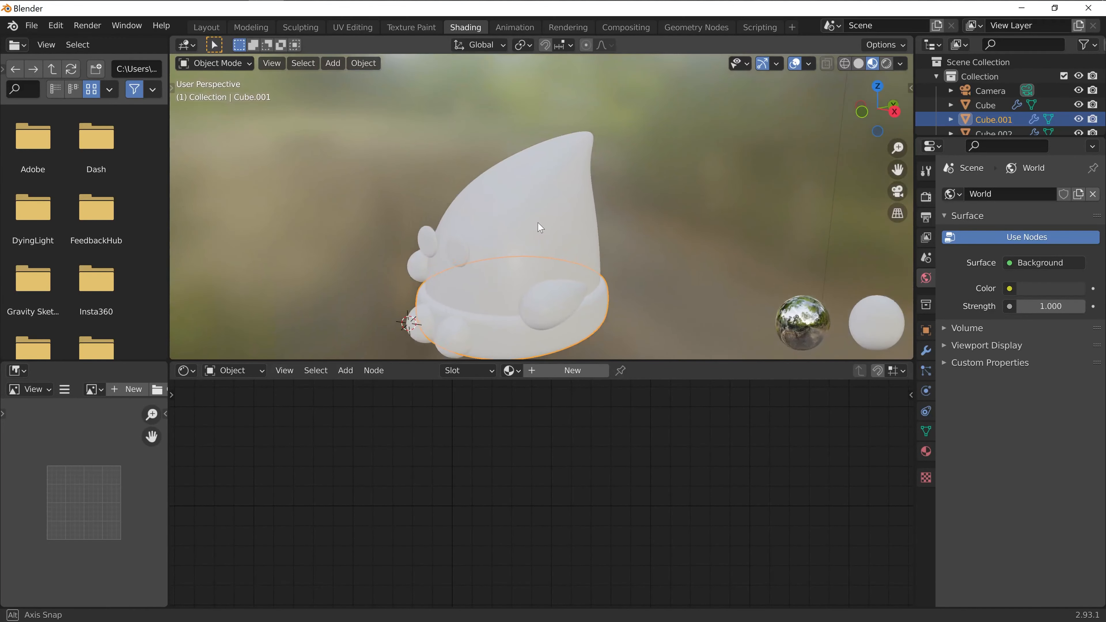
{"action": "left_click_drag", "start_coordinate": [608, 361], "coordinate": [609, 379]}
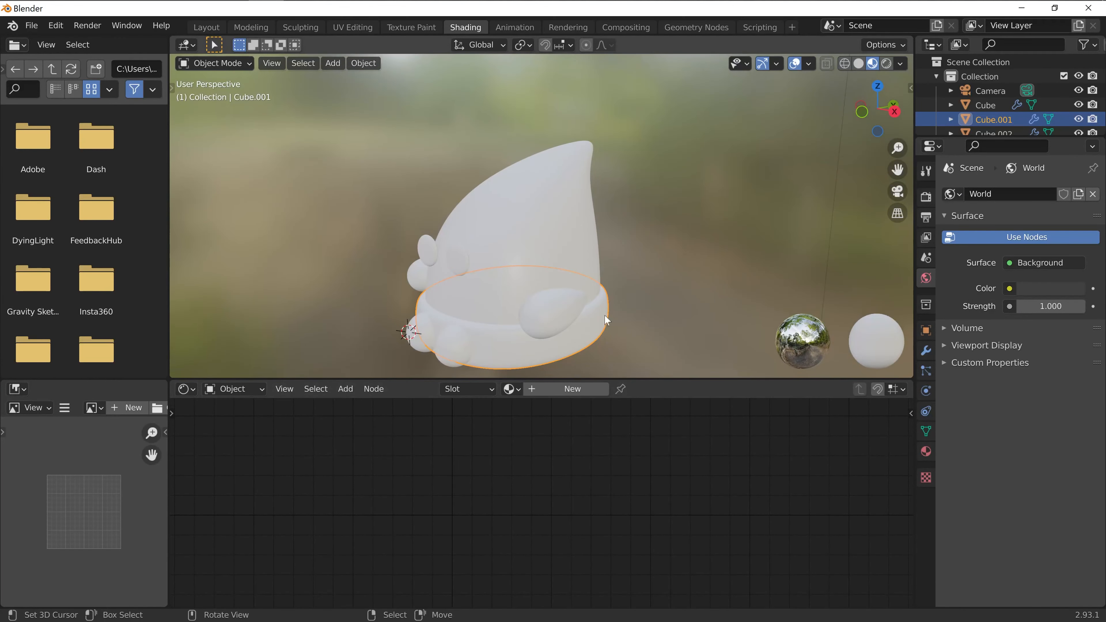
{"action": "scroll", "coordinate": [566, 245], "scroll_direction": "up", "scroll_amount": 2}
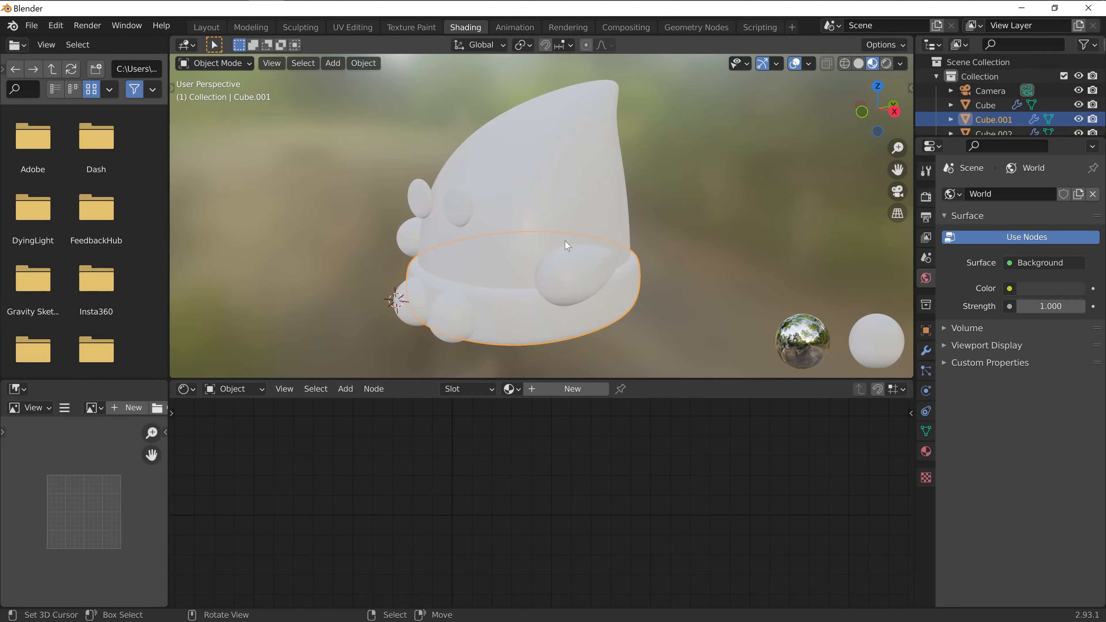
Select the leaning teardrop hat body and bring its material nodes into view in the shader editor.
{"action": "left_click", "coordinate": [536, 175]}
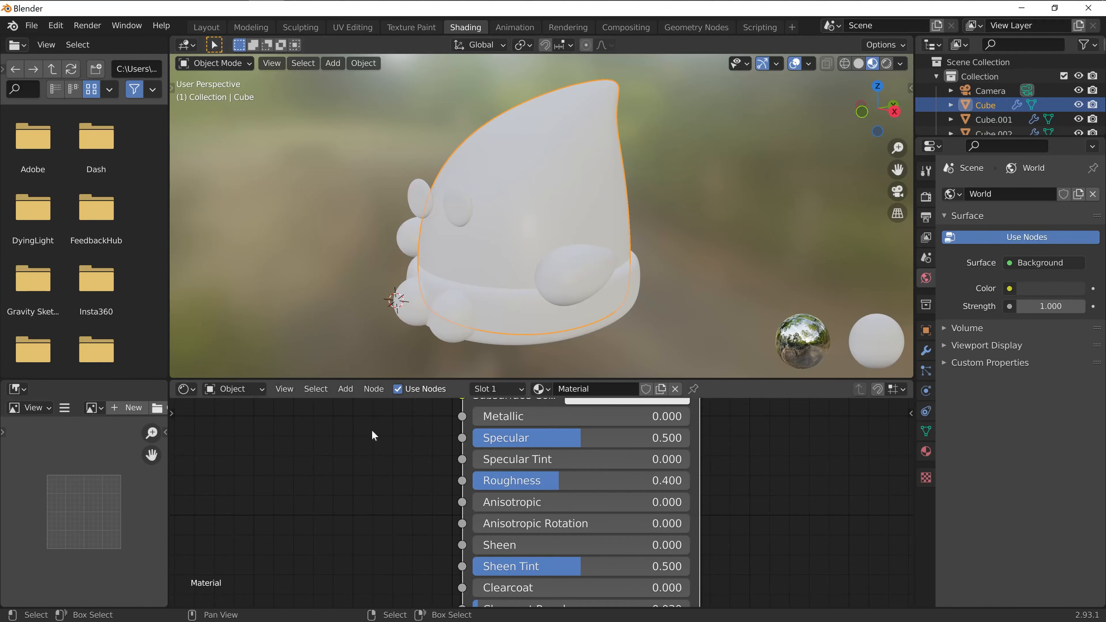
{"action": "scroll", "coordinate": [383, 474], "scroll_direction": "down", "scroll_amount": 3}
{"action": "middle_click_drag", "start_coordinate": [377, 470], "coordinate": [446, 544]}
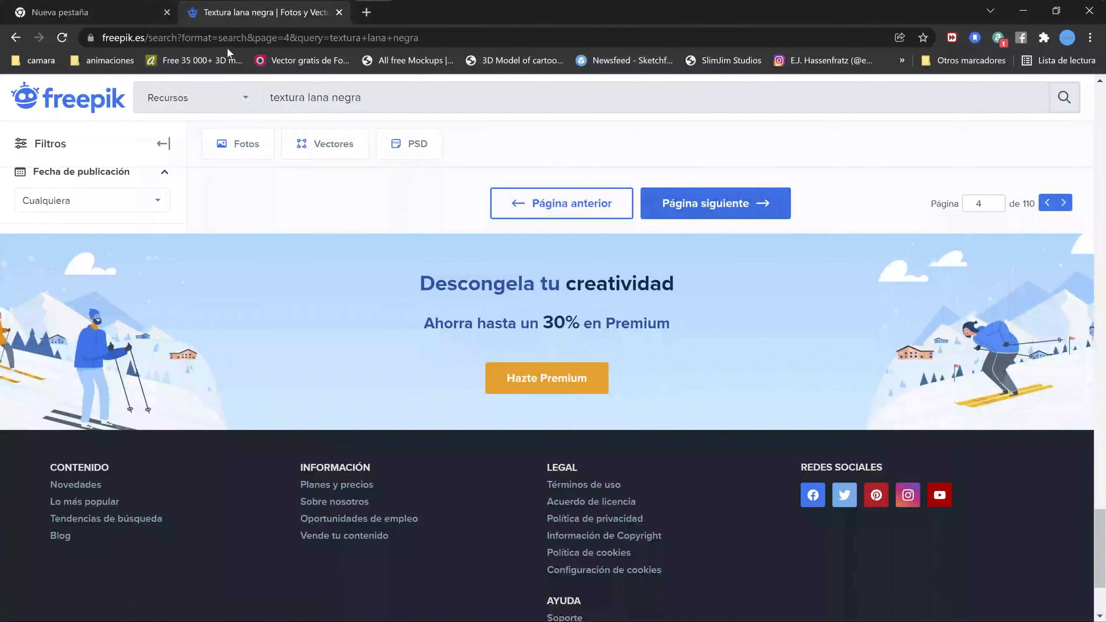
Switch to the browser and look through the Freepik results for "textura lana negra".
{"action": "scroll", "coordinate": [420, 244], "scroll_direction": "up", "scroll_amount": 10}
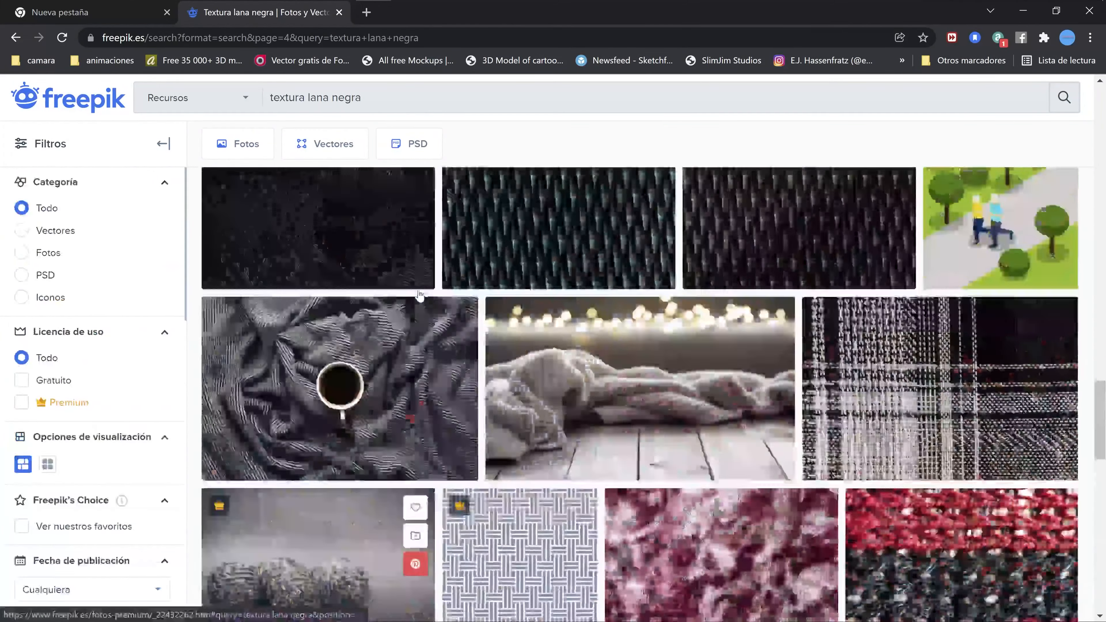
{"action": "scroll", "coordinate": [416, 287], "scroll_direction": "down", "scroll_amount": 5}
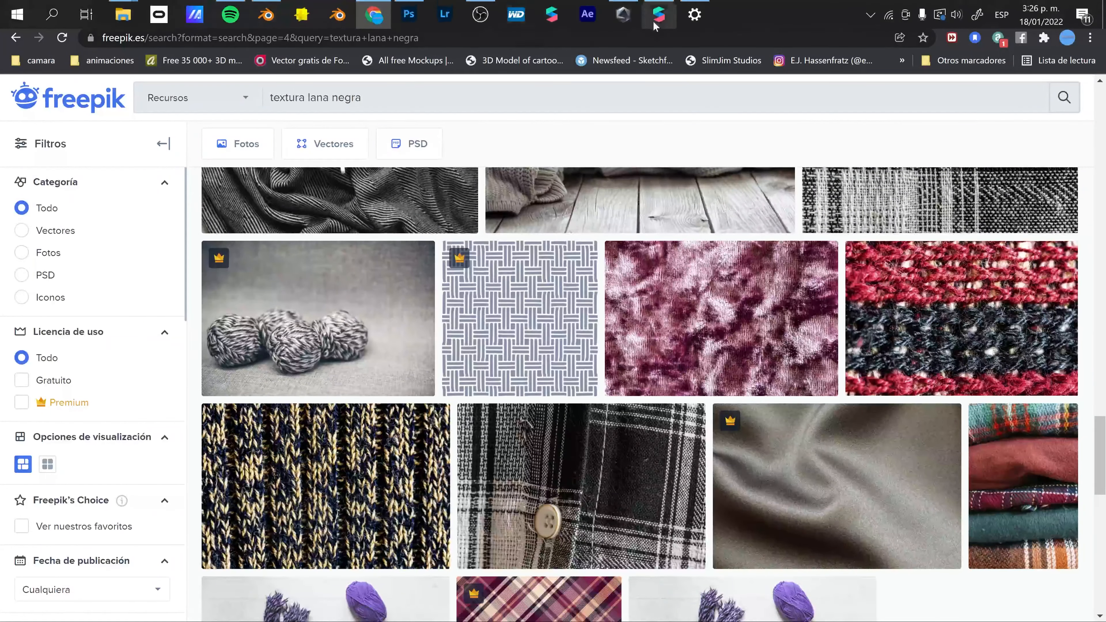
Switch to Spark AR Studio, play the face preview of the efecto gorro project and examine the Texture 0 asset.
{"action": "left_click", "coordinate": [660, 18]}
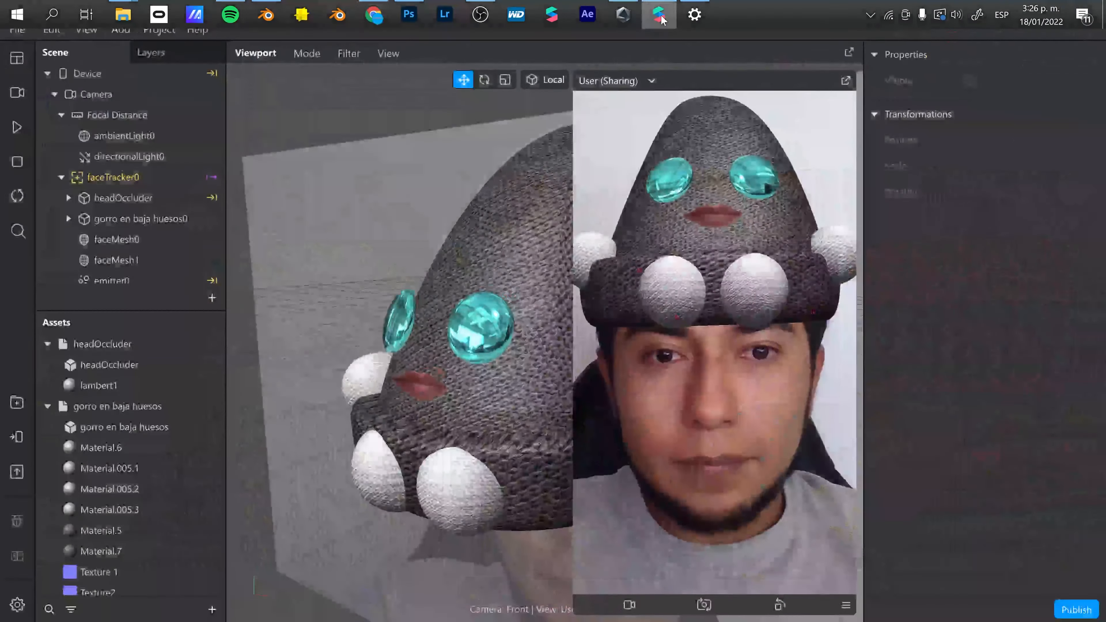
{"action": "left_click", "coordinate": [17, 127]}
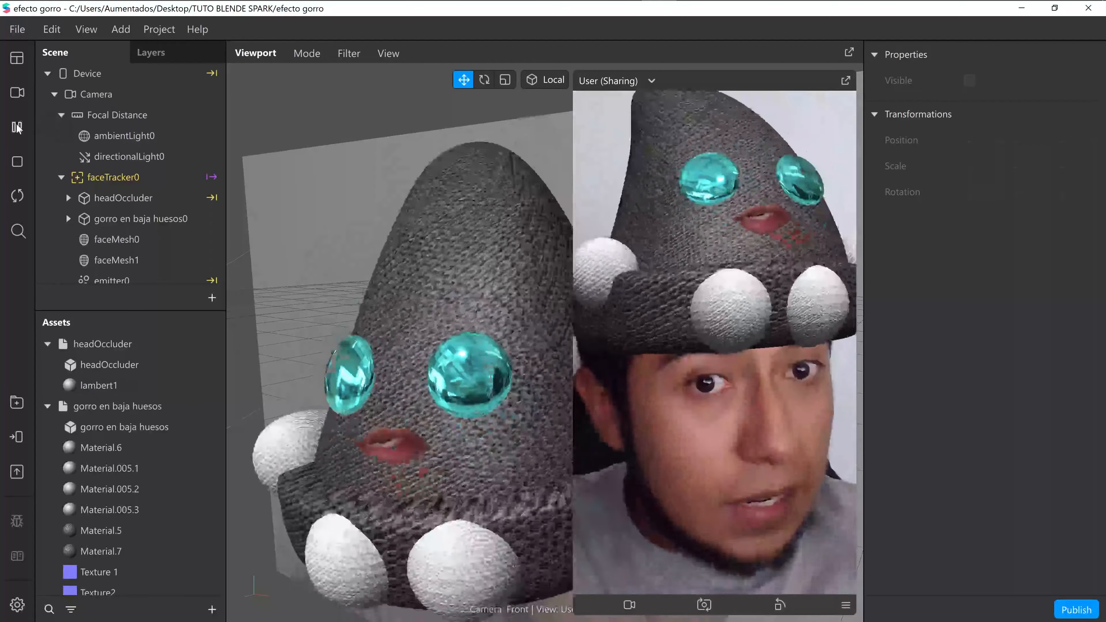
{"action": "scroll", "coordinate": [131, 506], "scroll_direction": "down", "scroll_amount": 10}
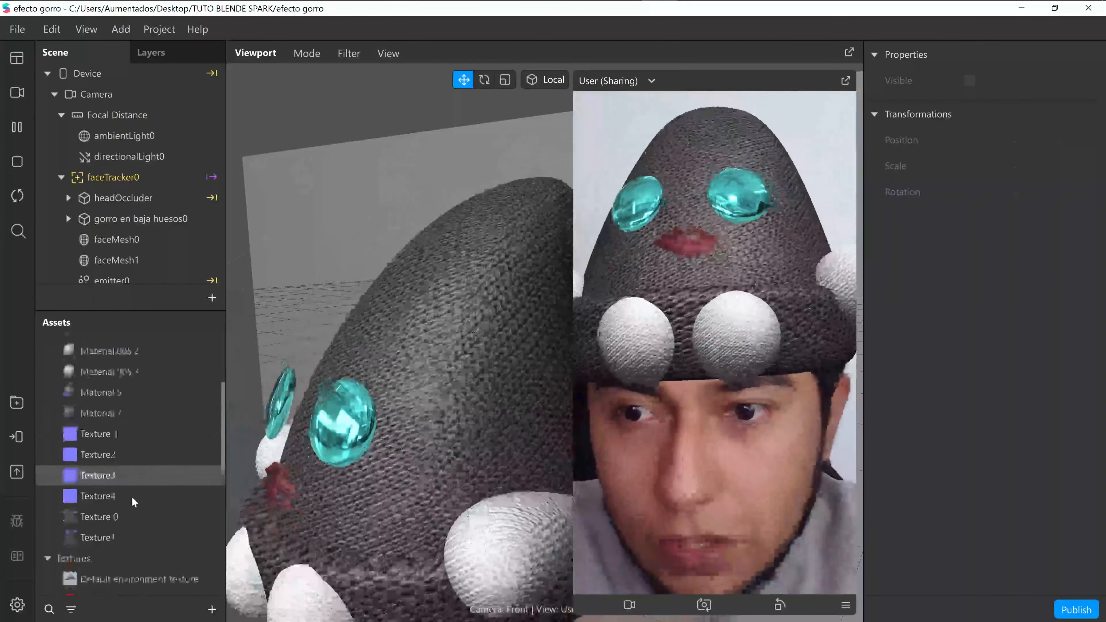
{"action": "scroll", "coordinate": [120, 552], "scroll_direction": "up", "scroll_amount": 3}
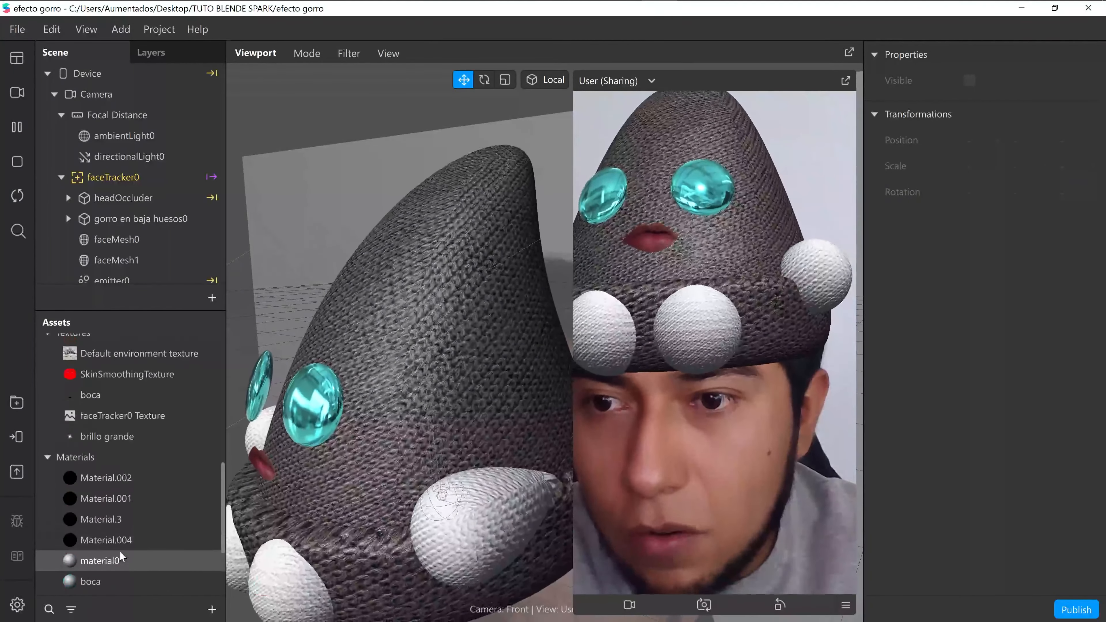
{"action": "scroll", "coordinate": [120, 552], "scroll_direction": "down", "scroll_amount": 2}
{"action": "scroll", "coordinate": [118, 551], "scroll_direction": "up", "scroll_amount": 7}
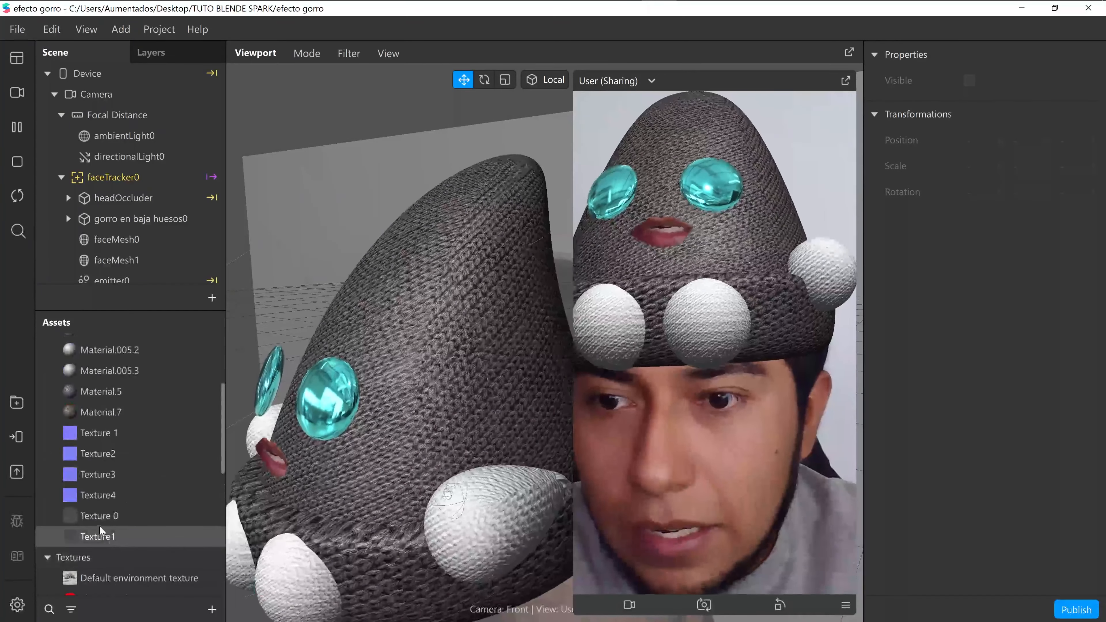
{"action": "left_click", "coordinate": [120, 516]}
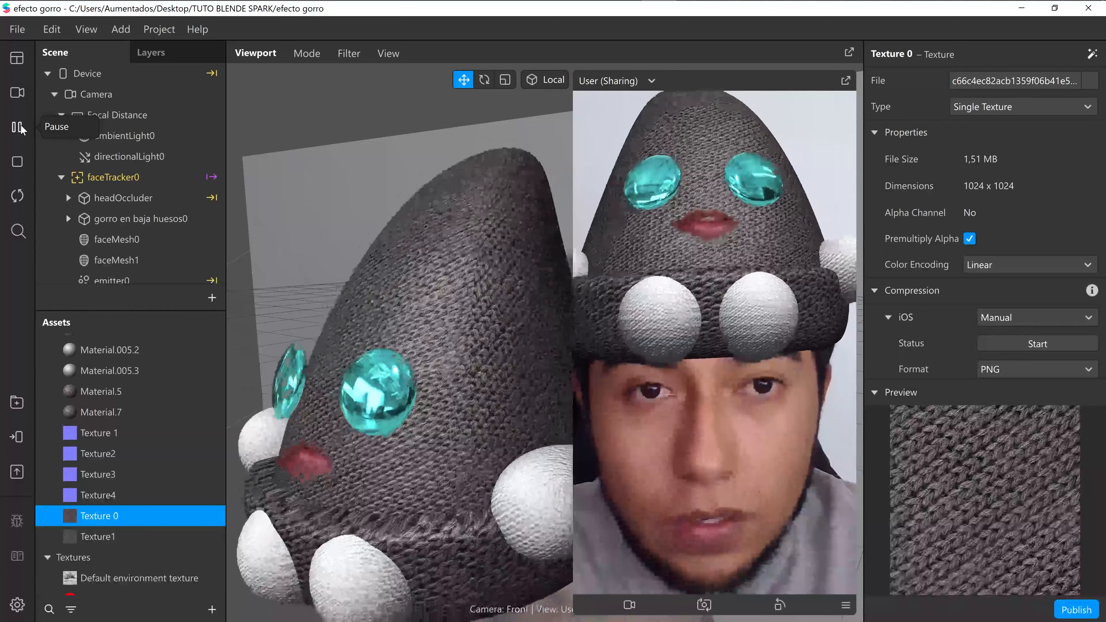
Return to the Freepik results, open the rawpixel.com image "Fondo de tela con textura" and start its free download.
{"action": "left_click", "coordinate": [1021, 7]}
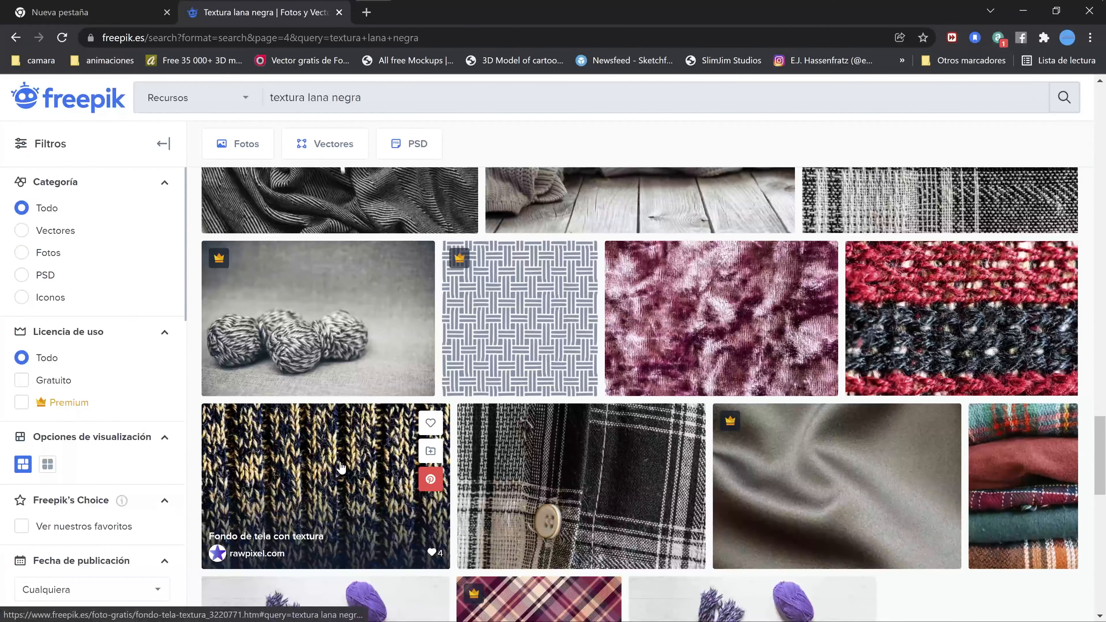
{"action": "left_click", "coordinate": [341, 468]}
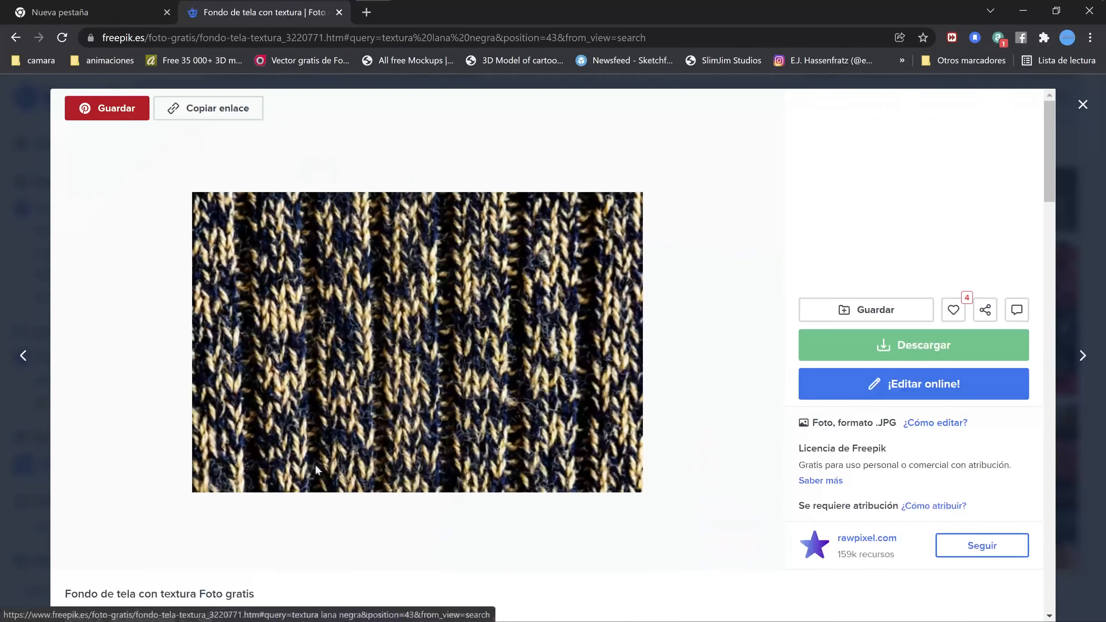
{"action": "left_click", "coordinate": [875, 355]}
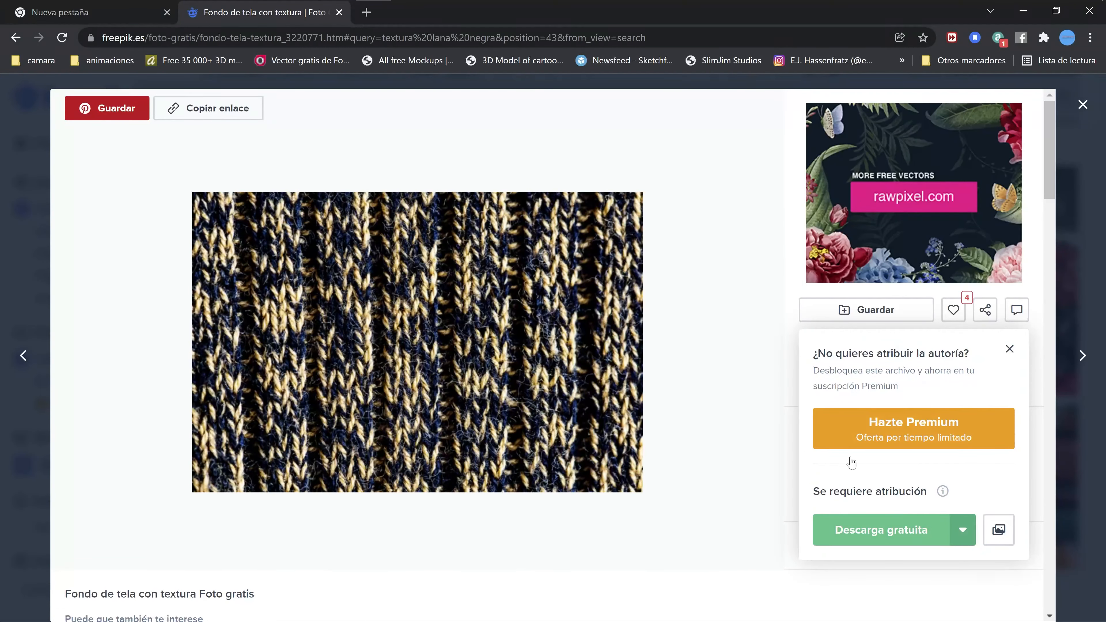
{"action": "left_click", "coordinate": [883, 529]}
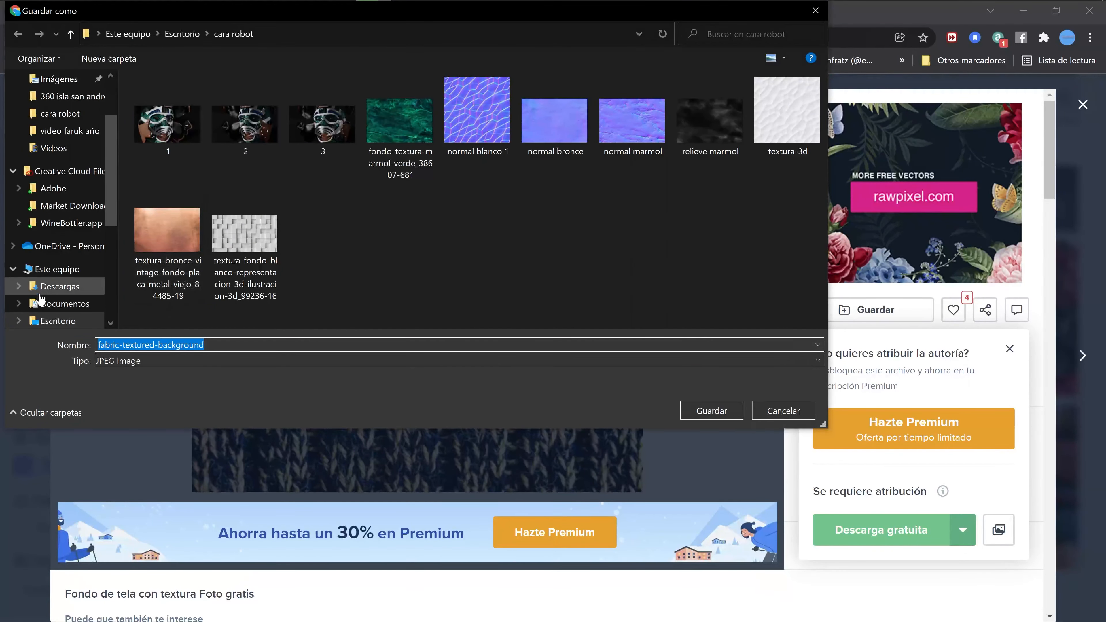
Save the image as fabric-textured-background in JPEG format in the TUTO BLENDE SPARK folder on the desktop.
{"action": "left_click", "coordinate": [57, 269]}
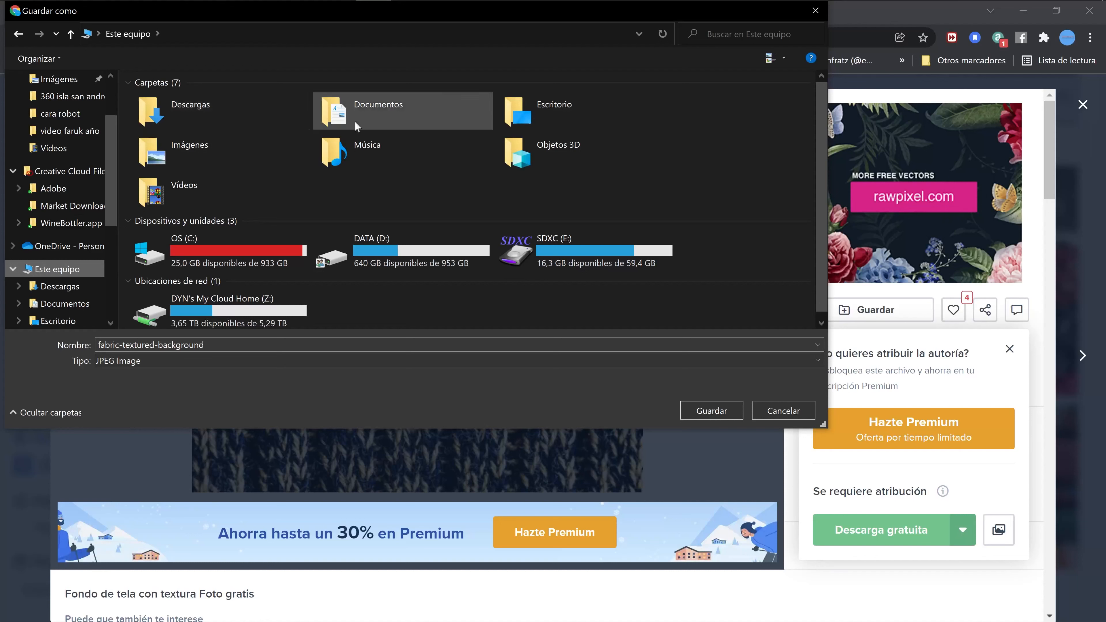
{"action": "double_click", "coordinate": [592, 119]}
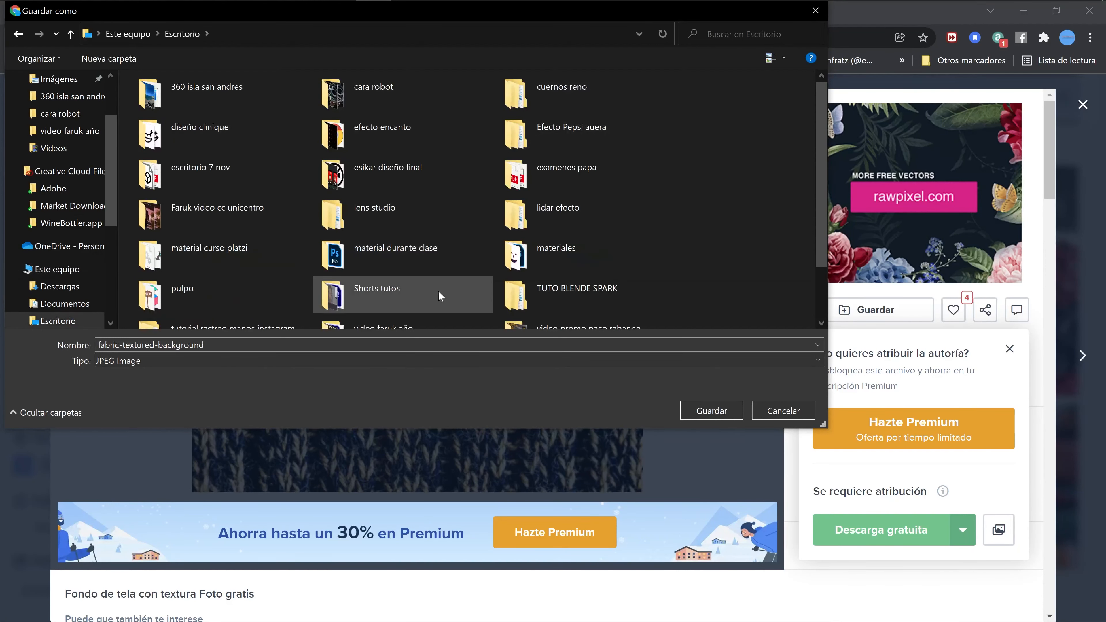
{"action": "double_click", "coordinate": [544, 288]}
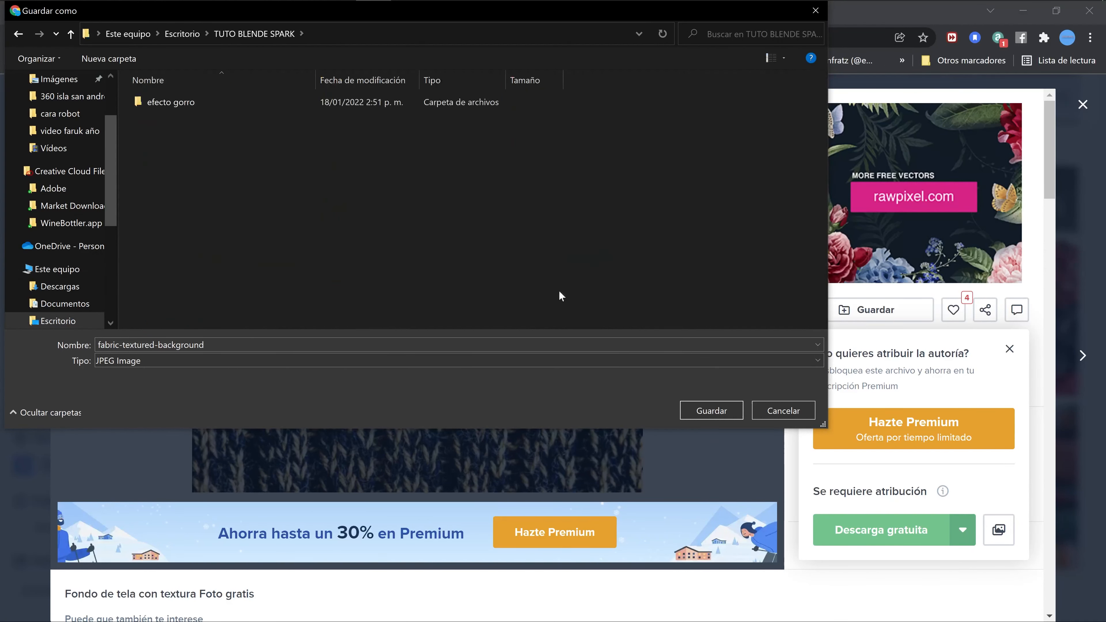
{"action": "left_click", "coordinate": [719, 411]}
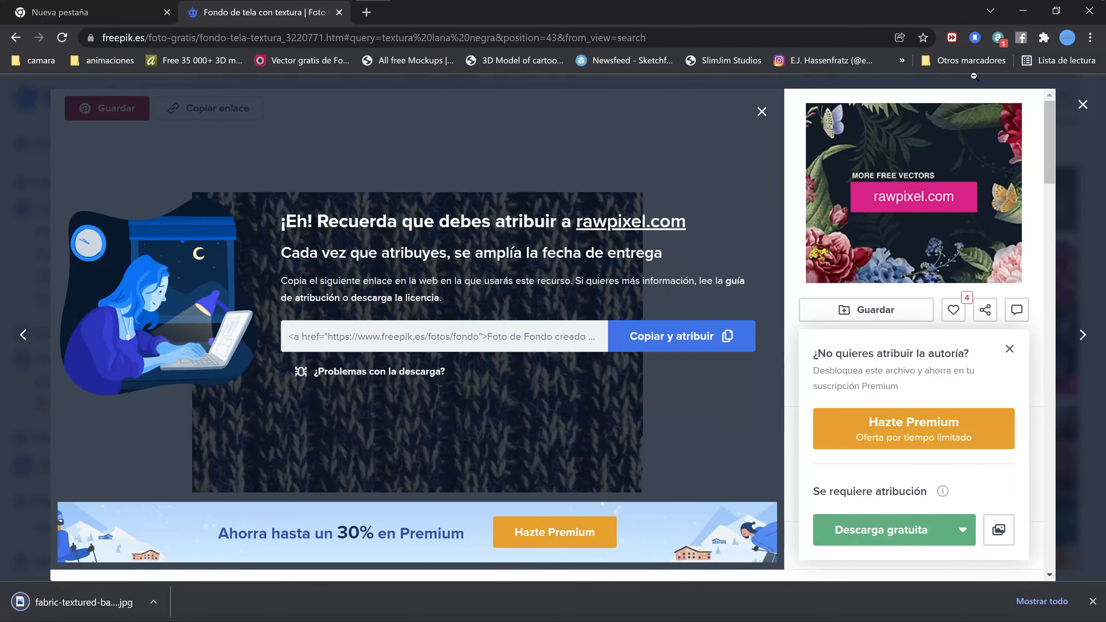
Switch to Photoshop and open the glitter_normal_map (1) PNG from the 0referenceFace folder on the Z: drive.
{"action": "left_click", "coordinate": [1024, 13]}
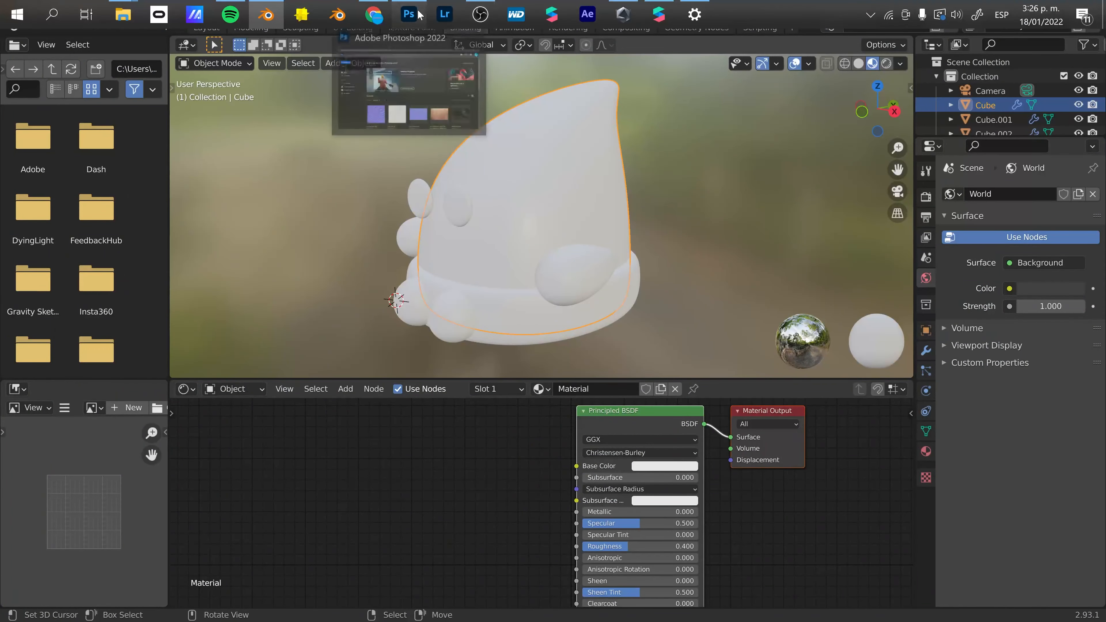
{"action": "left_click", "coordinate": [419, 15]}
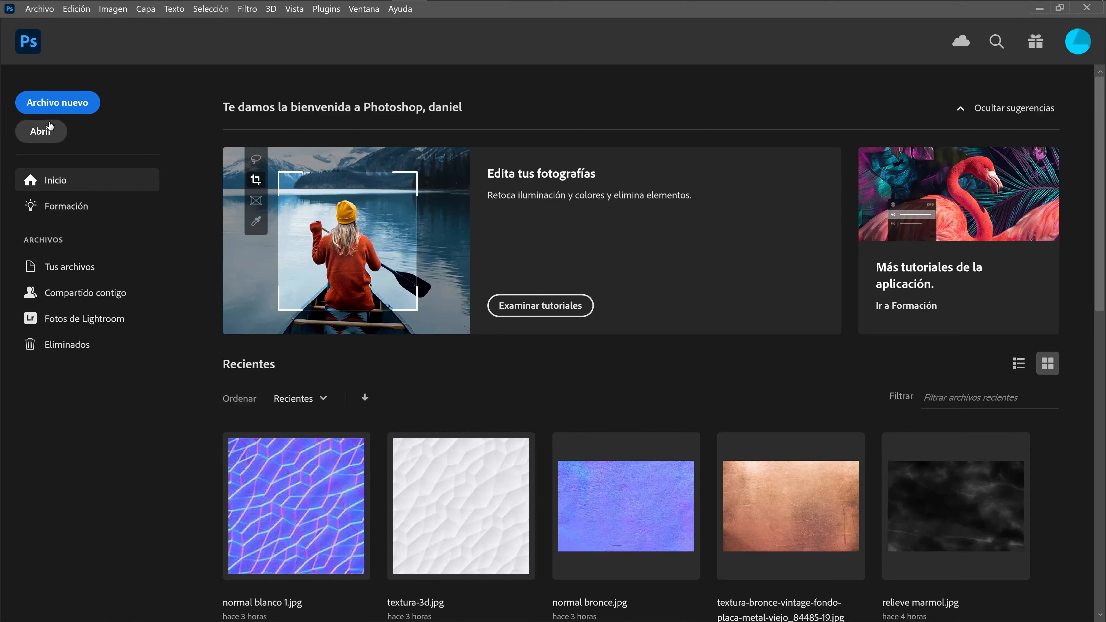
{"action": "left_click", "coordinate": [52, 131]}
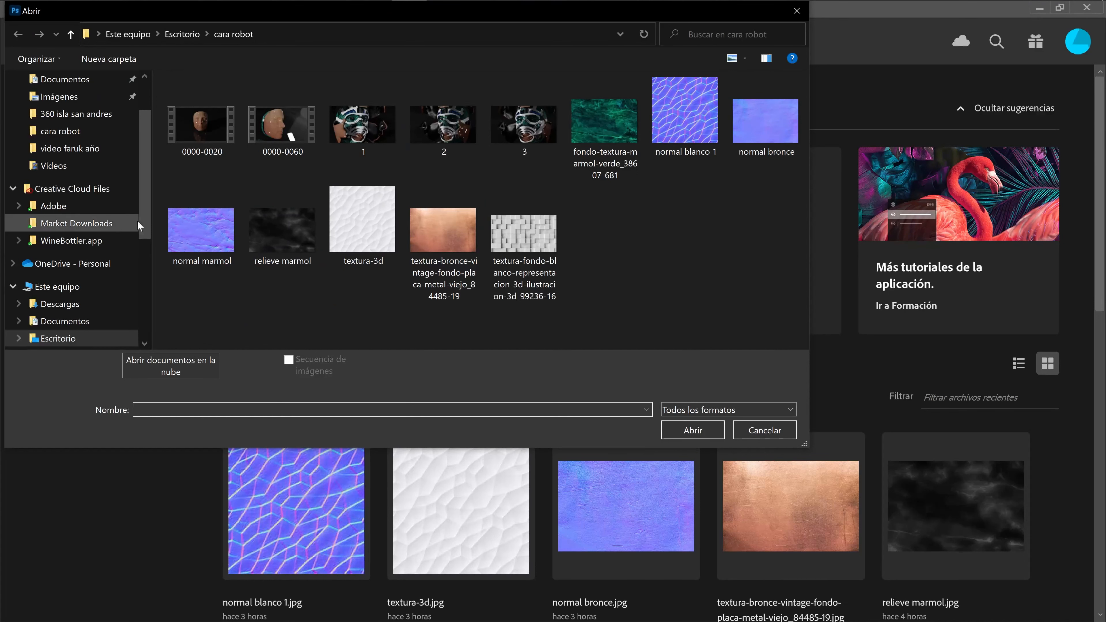
{"action": "left_click_drag", "start_coordinate": [142, 220], "coordinate": [153, 311]}
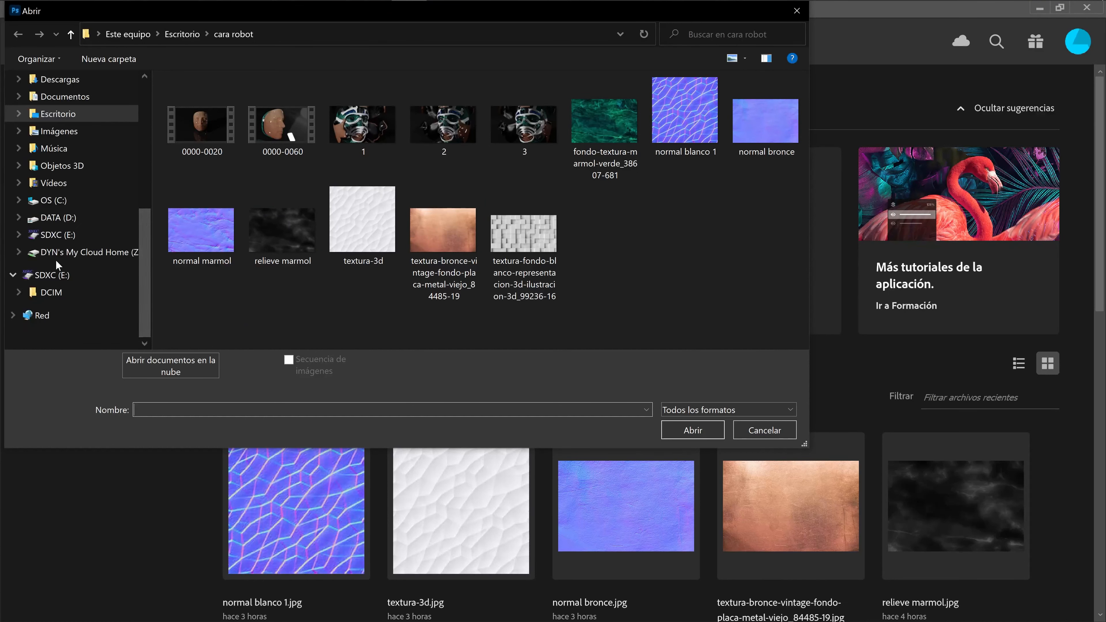
{"action": "left_click", "coordinate": [87, 252]}
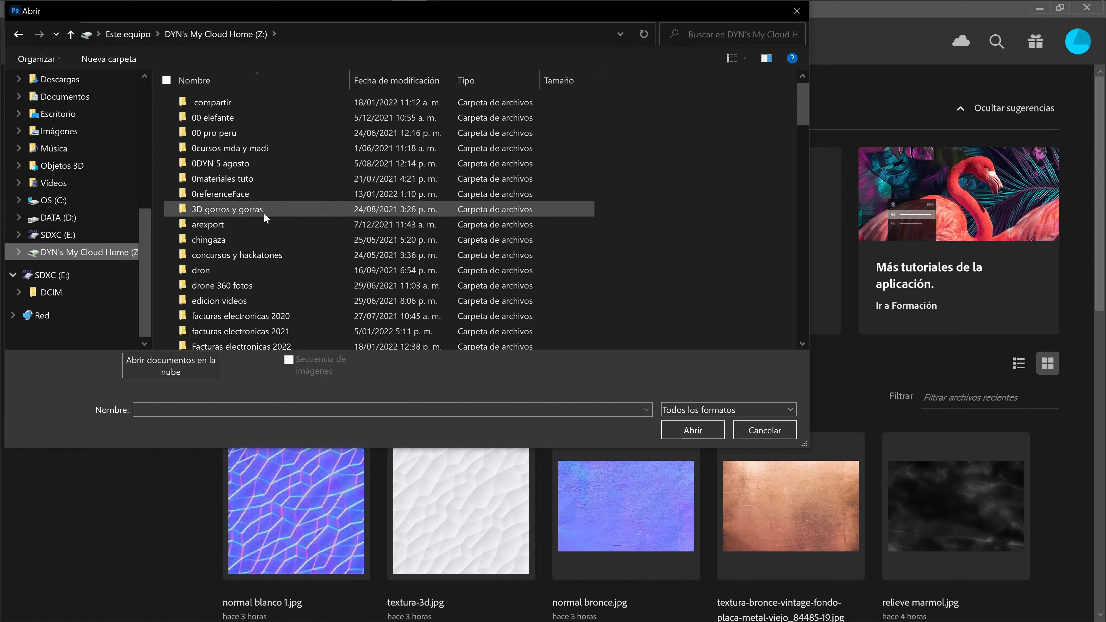
{"action": "double_click", "coordinate": [251, 195]}
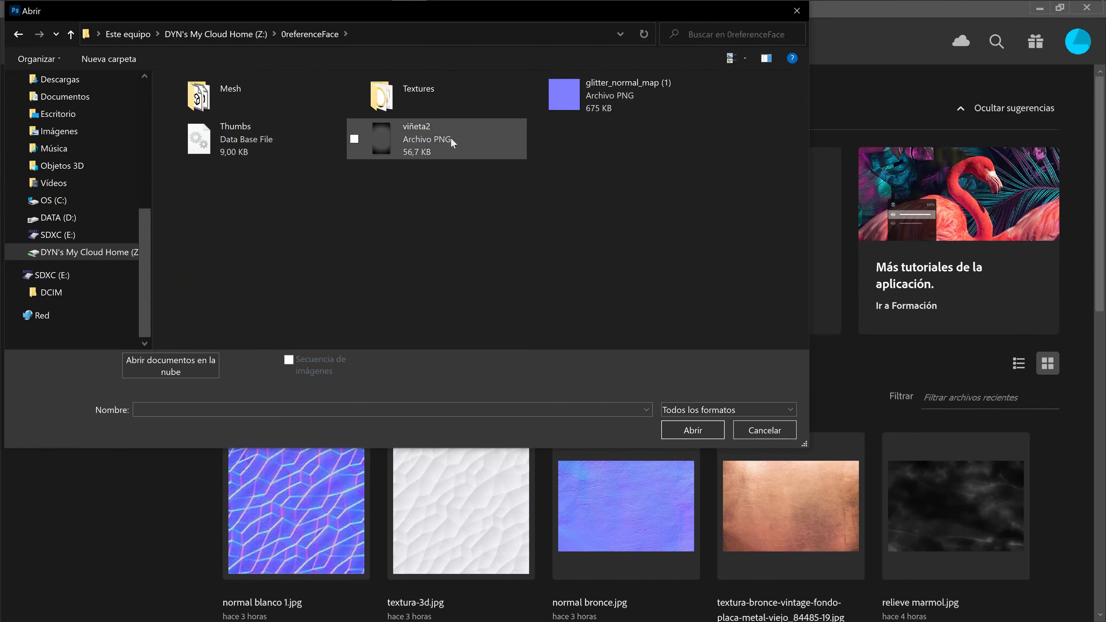
{"action": "left_click", "coordinate": [587, 100]}
{"action": "left_click", "coordinate": [698, 423]}
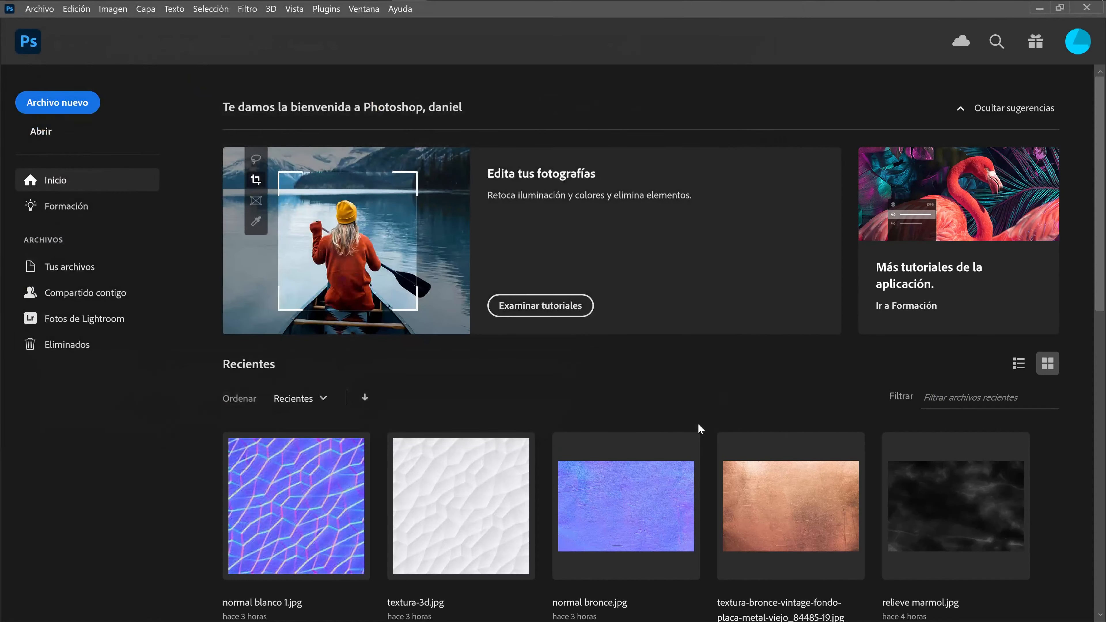
{"action": "left_click", "coordinate": [543, 290]}
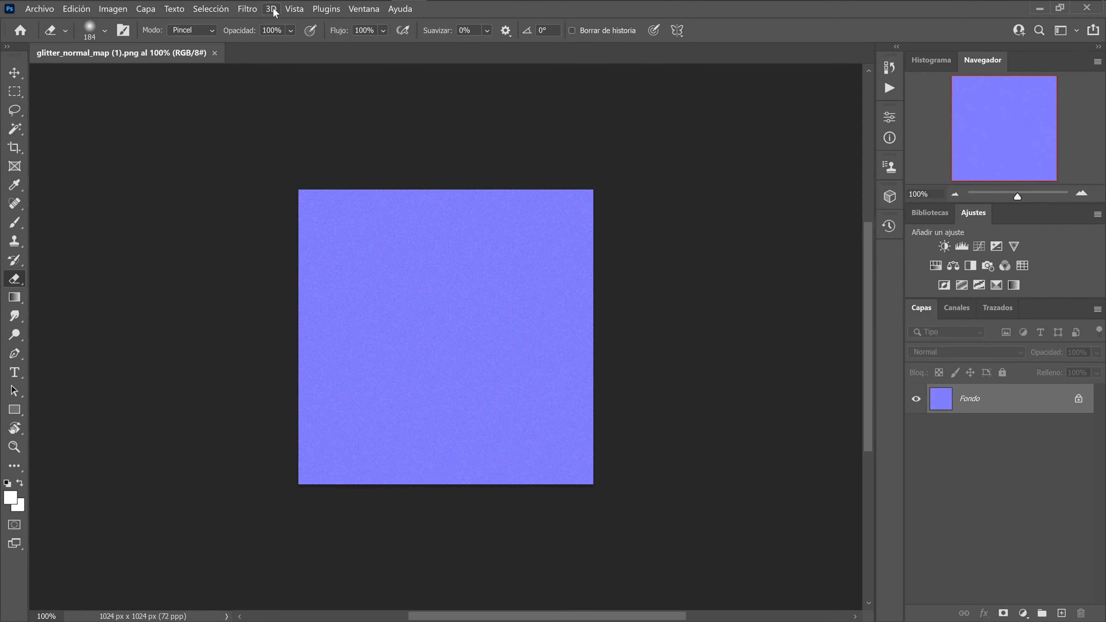
Check the pixel dimensions of the glitter normal map image without changing them.
{"action": "left_click", "coordinate": [114, 9]}
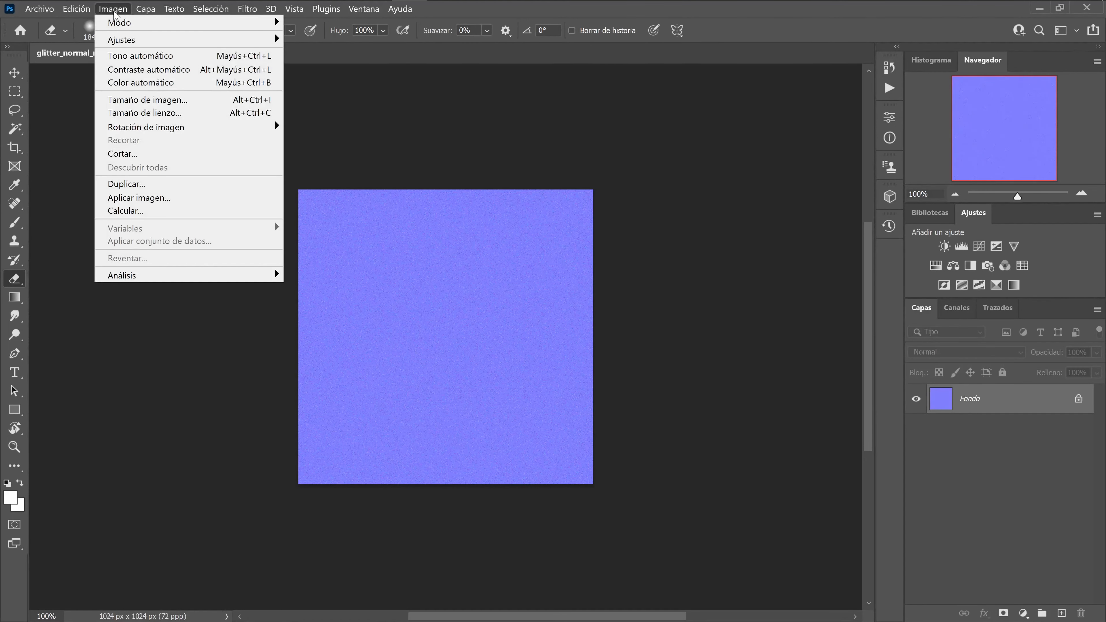
{"action": "left_click", "coordinate": [148, 99]}
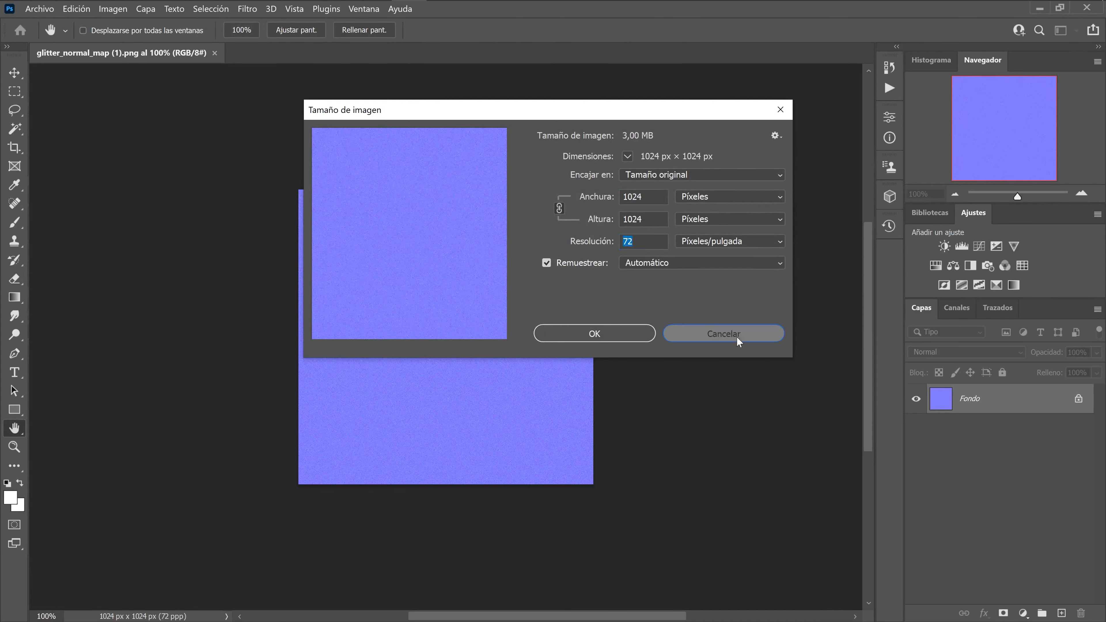
{"action": "left_click", "coordinate": [725, 334]}
{"action": "key", "text": "e"}
Place the fabric-textured-background image from the TUTO BLENDE SPARK folder into the open document.
{"action": "mouse_move", "coordinate": [303, 15]}
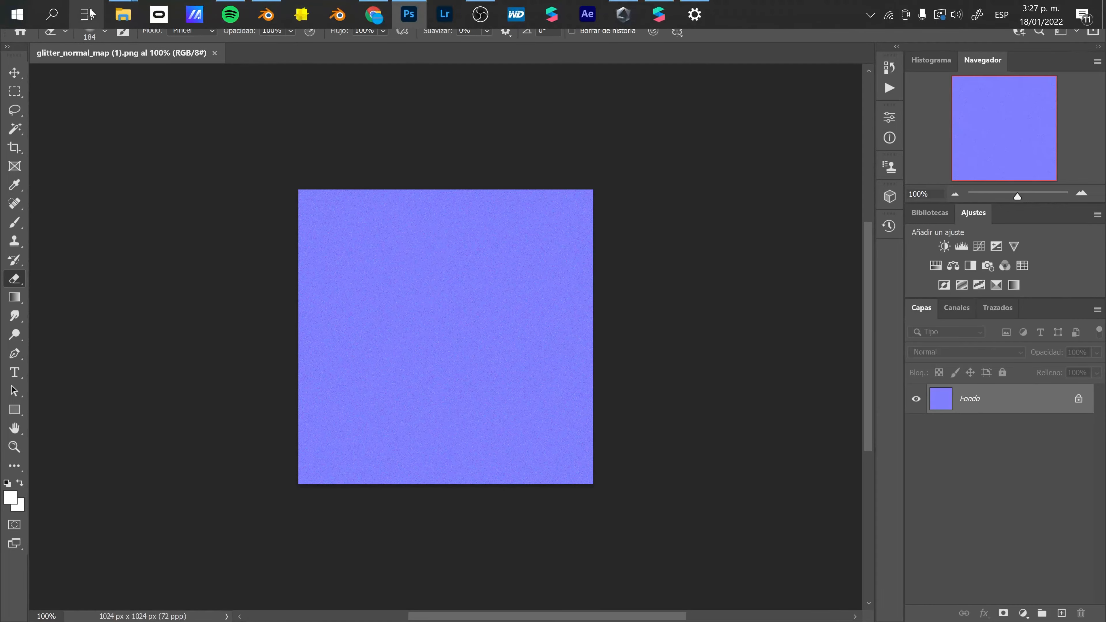
{"action": "mouse_move", "coordinate": [122, 14]}
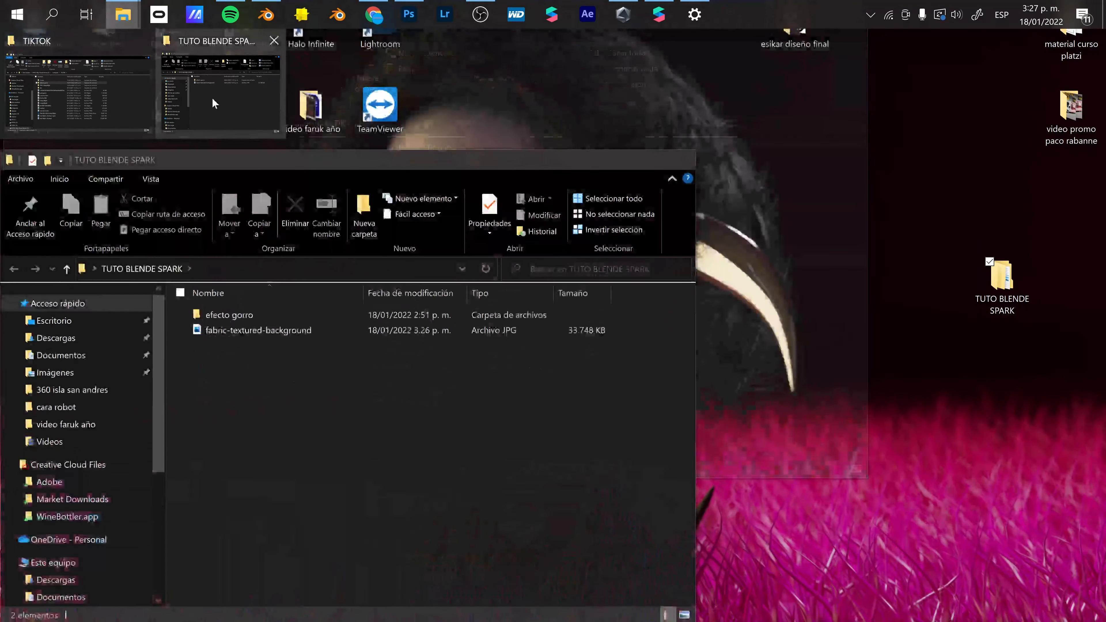
{"action": "left_click", "coordinate": [214, 103]}
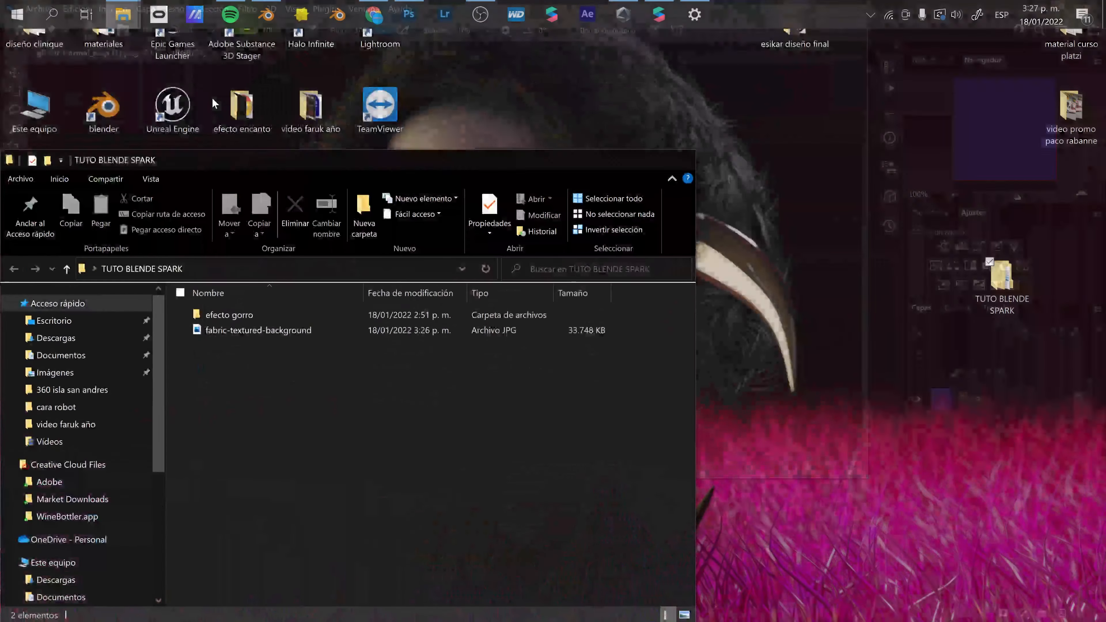
{"action": "left_click", "coordinate": [684, 614]}
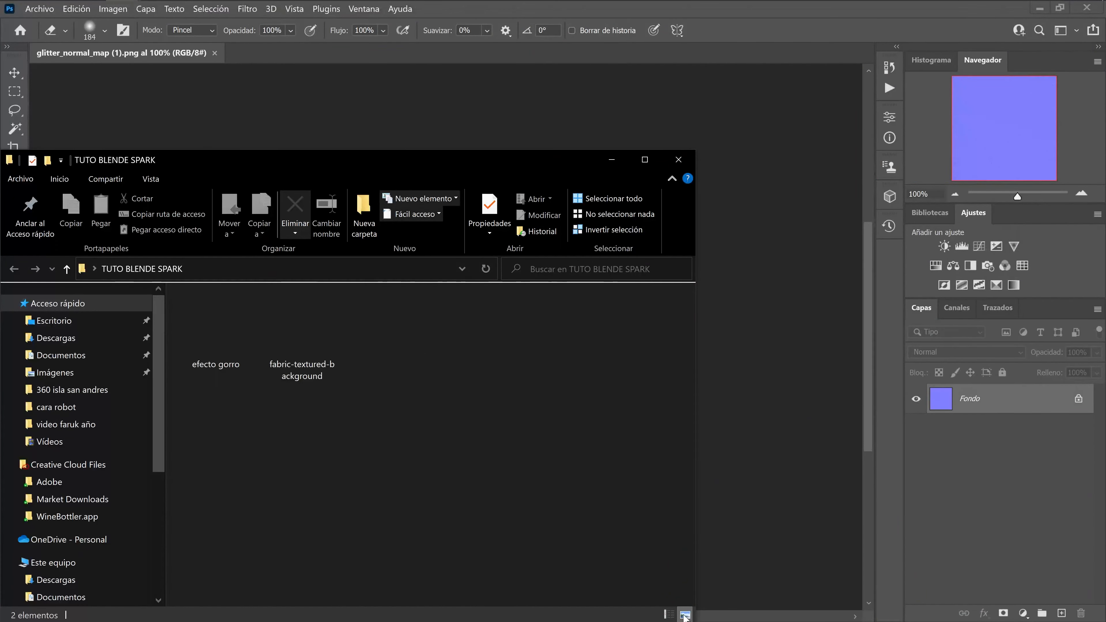
{"action": "left_click_drag", "start_coordinate": [566, 160], "coordinate": [1025, 115]}
{"action": "left_click_drag", "start_coordinate": [770, 287], "coordinate": [404, 360]}
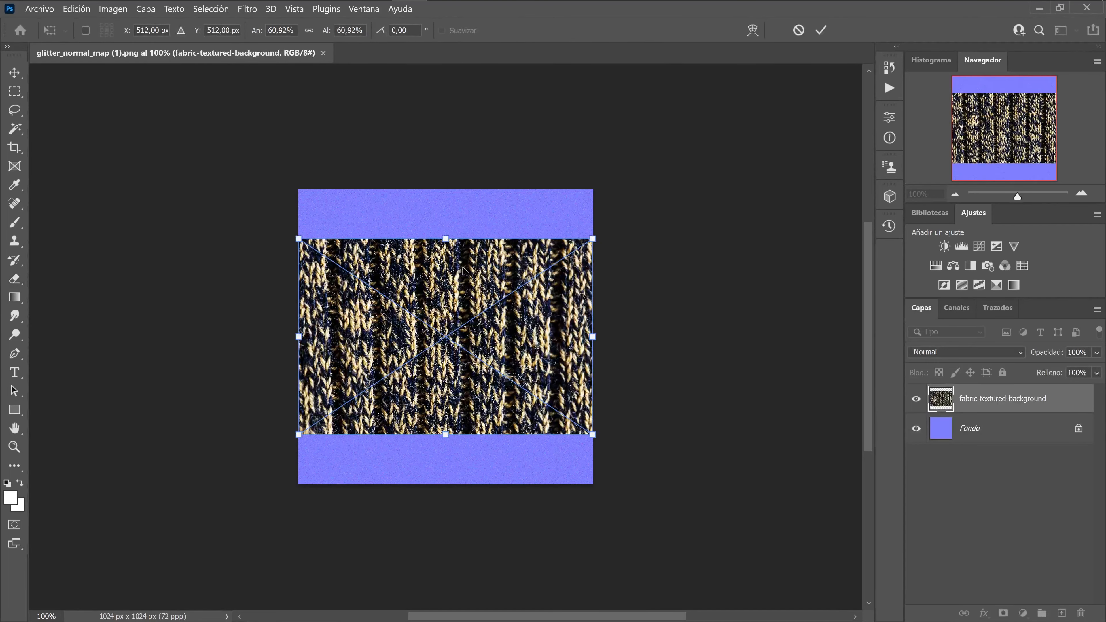
Scale the placed fabric image to about 92% so that it covers the whole square canvas, extending past its right edge.
{"action": "left_click_drag", "start_coordinate": [595, 241], "coordinate": [667, 190]}
{"action": "left_click_drag", "start_coordinate": [668, 434], "coordinate": [740, 492]}
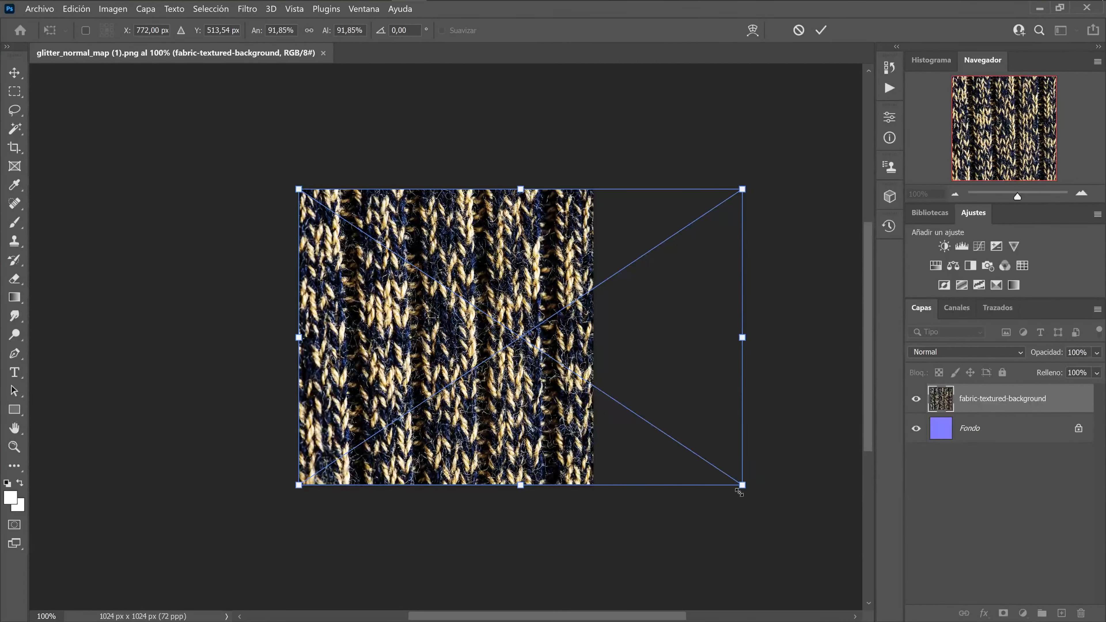
{"action": "key", "text": "Return"}
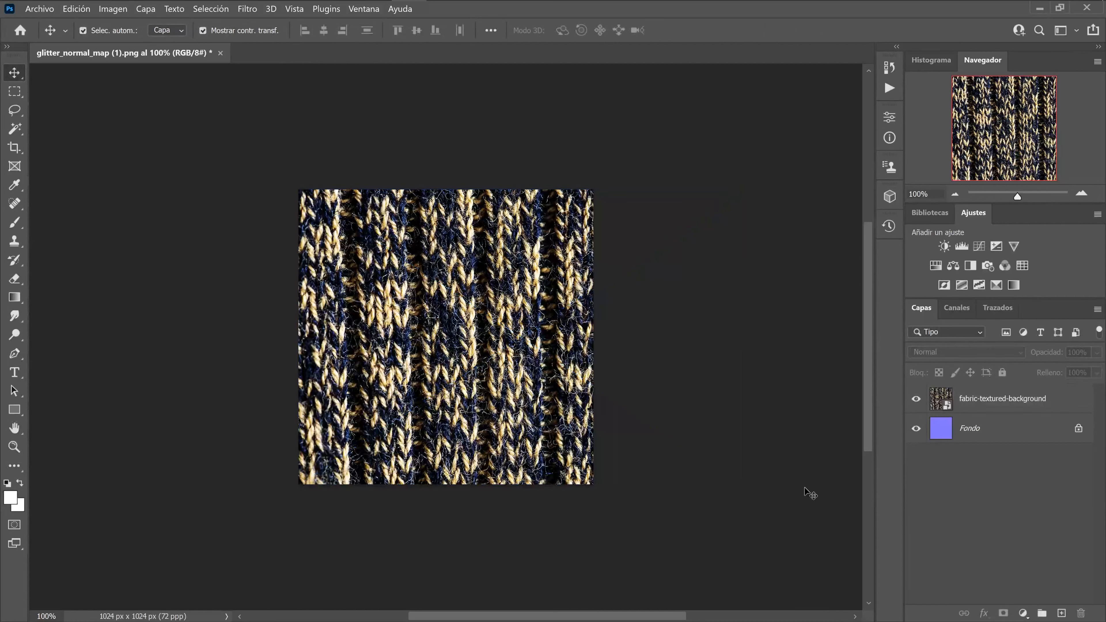
Start saving a copy of the document and choose PNG as its format.
{"action": "left_click", "coordinate": [52, 14]}
{"action": "left_click", "coordinate": [308, 171]}
{"action": "key", "text": "ctrl+shift+s"}
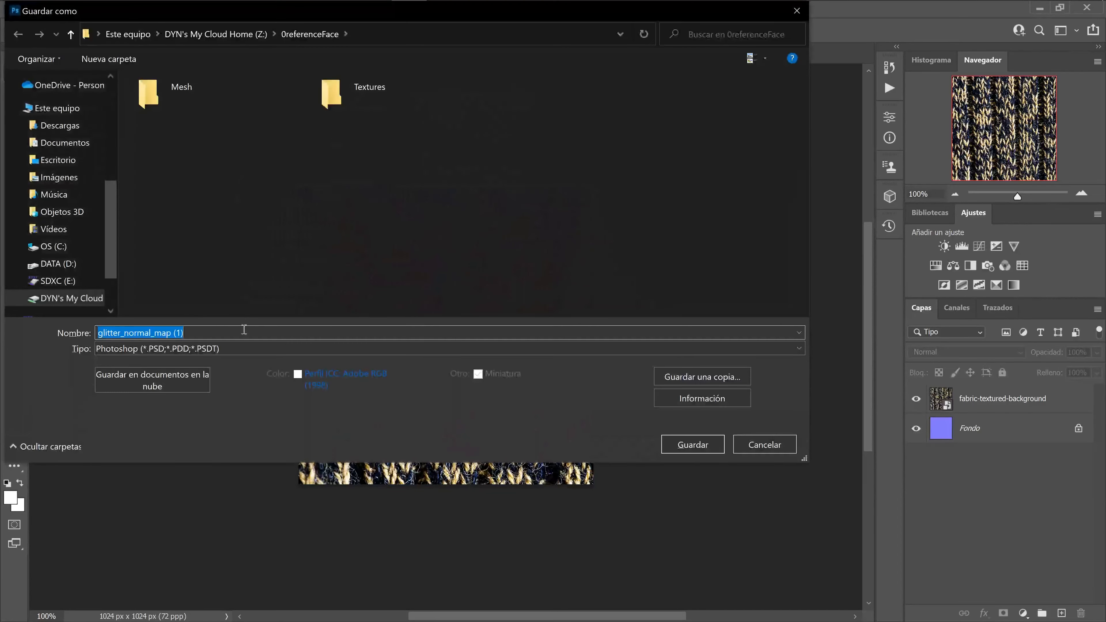
{"action": "left_click", "coordinate": [246, 348]}
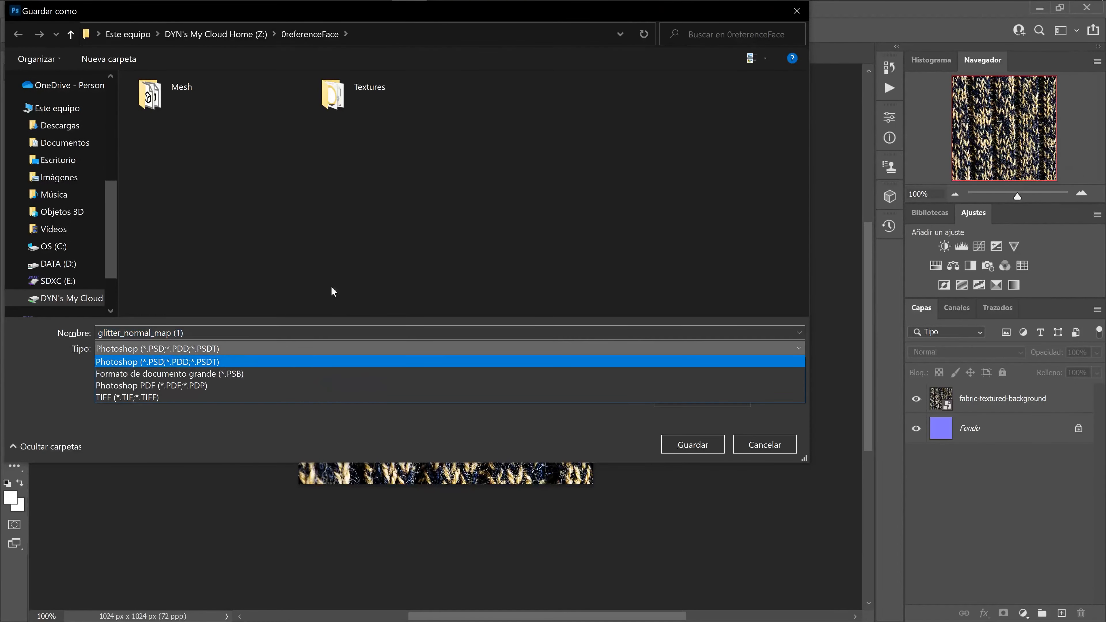
{"action": "left_click", "coordinate": [359, 274]}
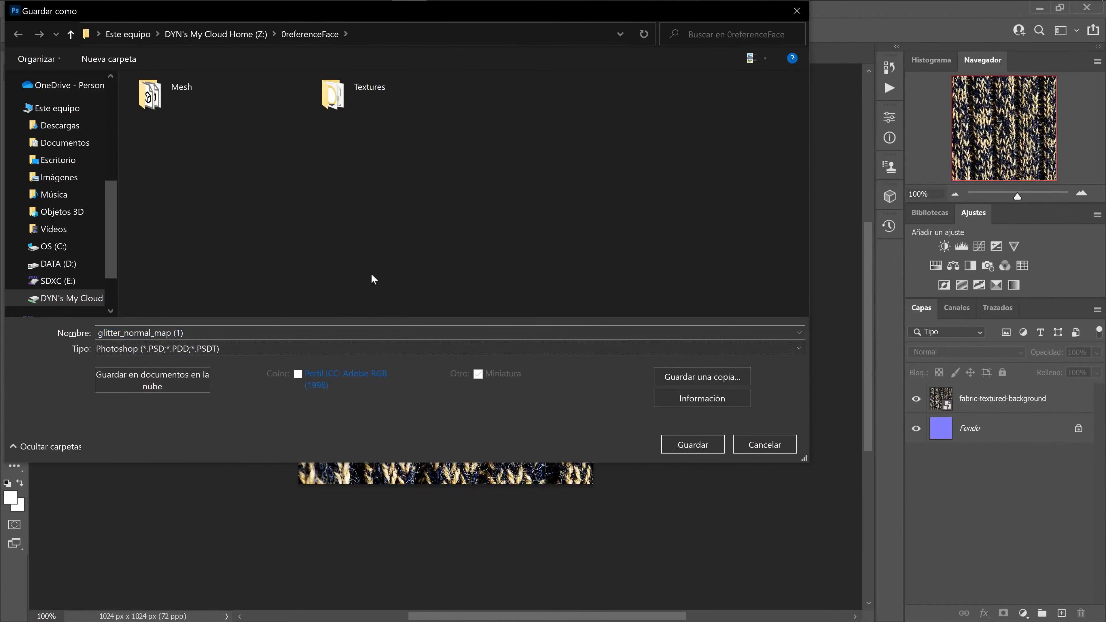
{"action": "left_click", "coordinate": [242, 351]}
{"action": "left_click", "coordinate": [222, 429]}
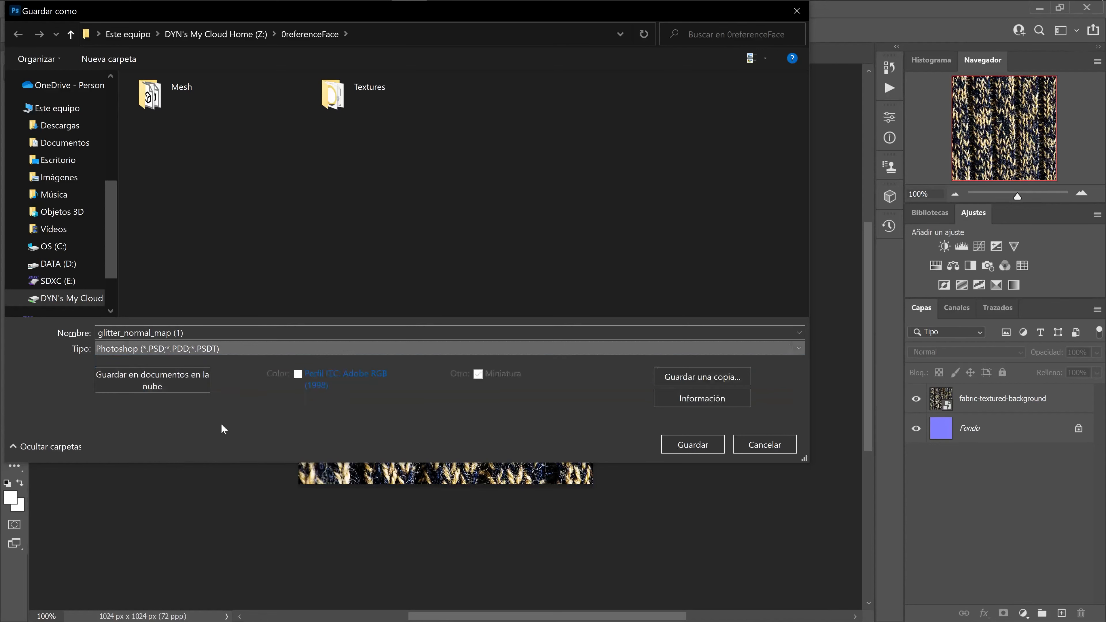
{"action": "left_click", "coordinate": [701, 377]}
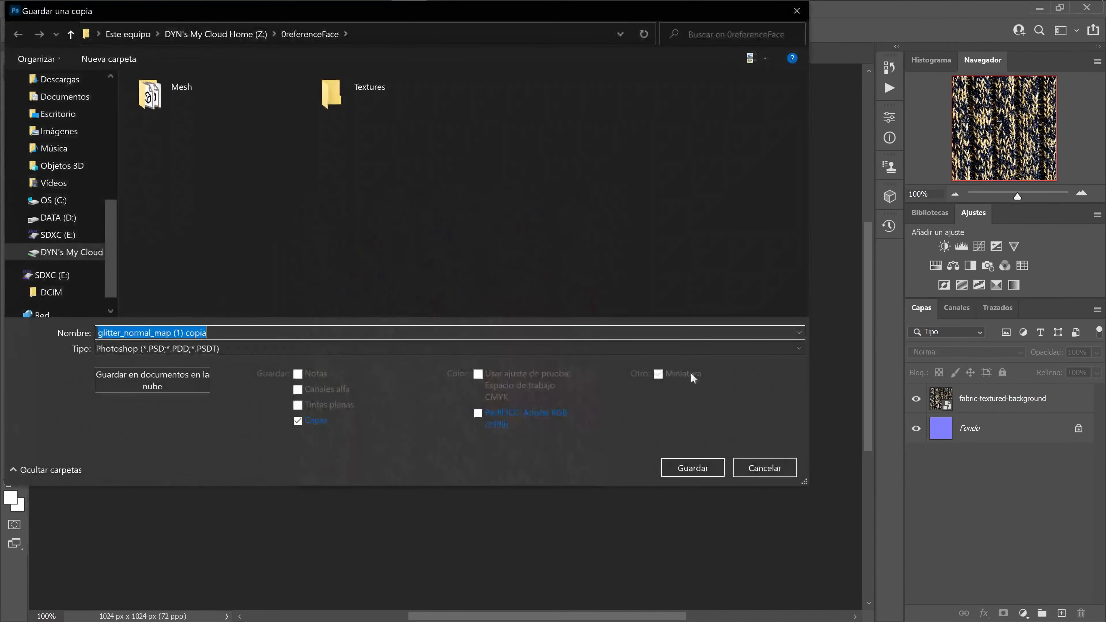
{"action": "left_click", "coordinate": [308, 349]}
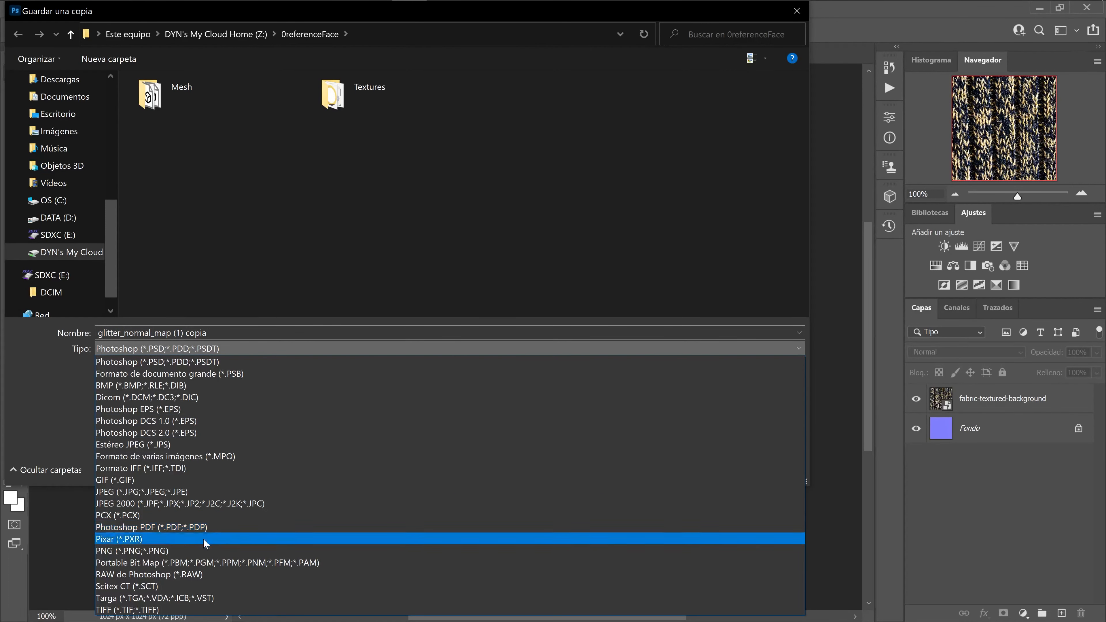
{"action": "left_click", "coordinate": [203, 550]}
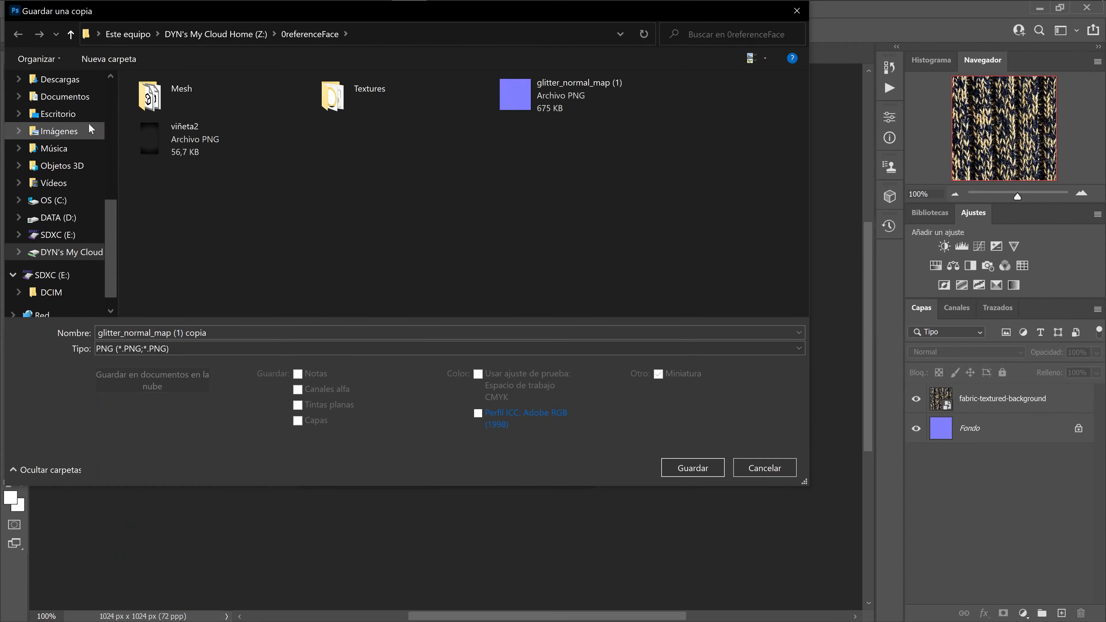
Save the PNG copy in the TUTO BLENDE SPARK folder on the desktop under the name "textura lana cua".
{"action": "left_click", "coordinate": [57, 114]}
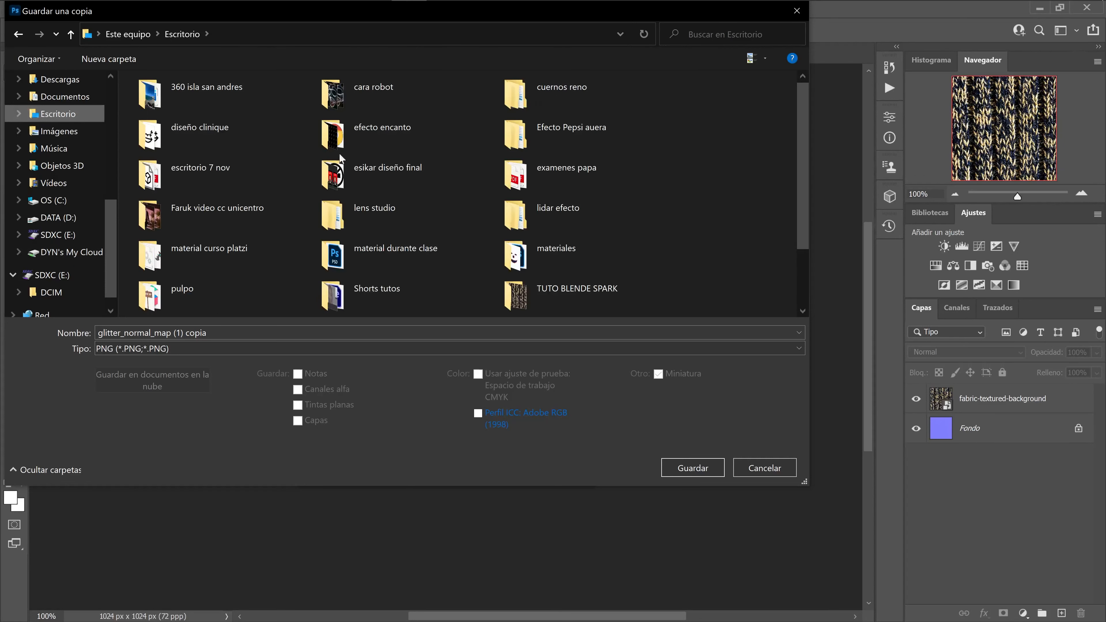
{"action": "scroll", "coordinate": [367, 194], "scroll_direction": "down", "scroll_amount": 2}
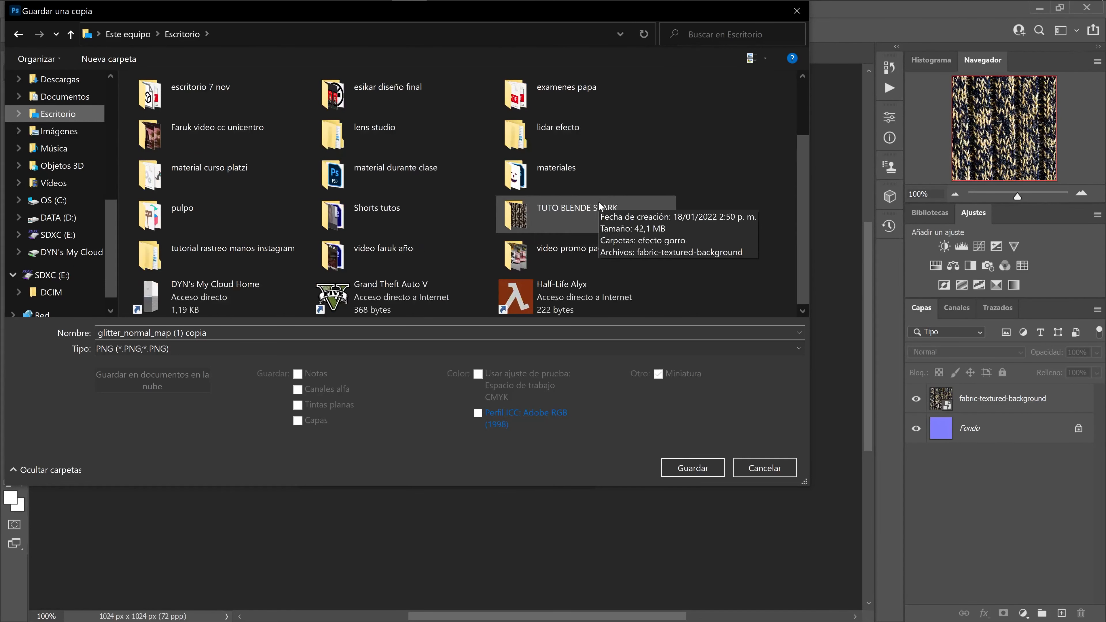
{"action": "double_click", "coordinate": [600, 214]}
{"action": "left_click", "coordinate": [219, 331]}
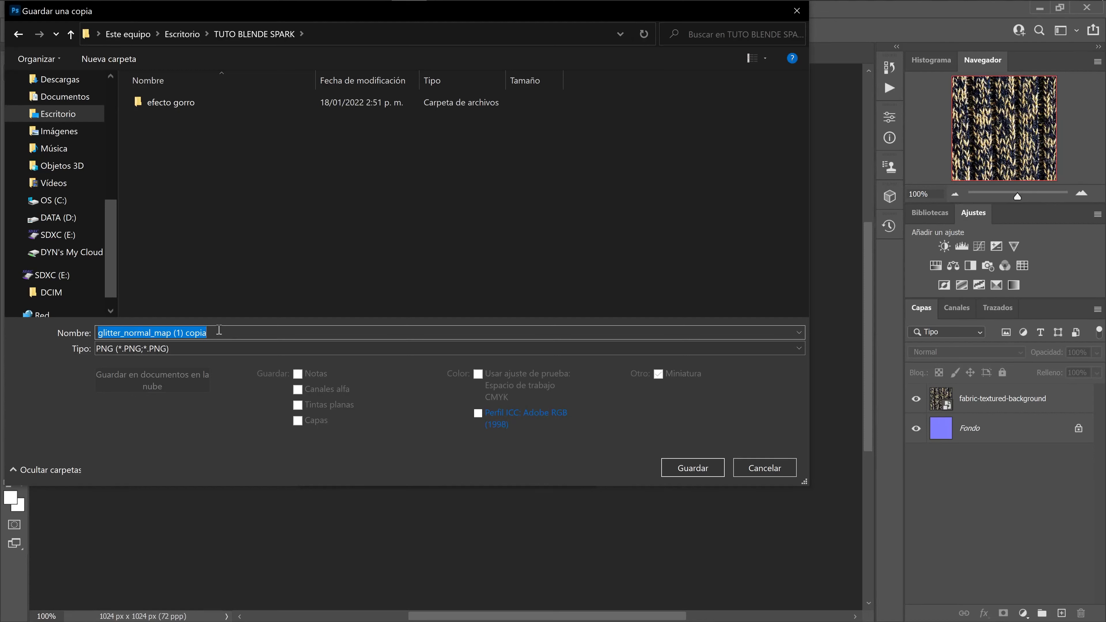
{"action": "type", "text": "norma"}
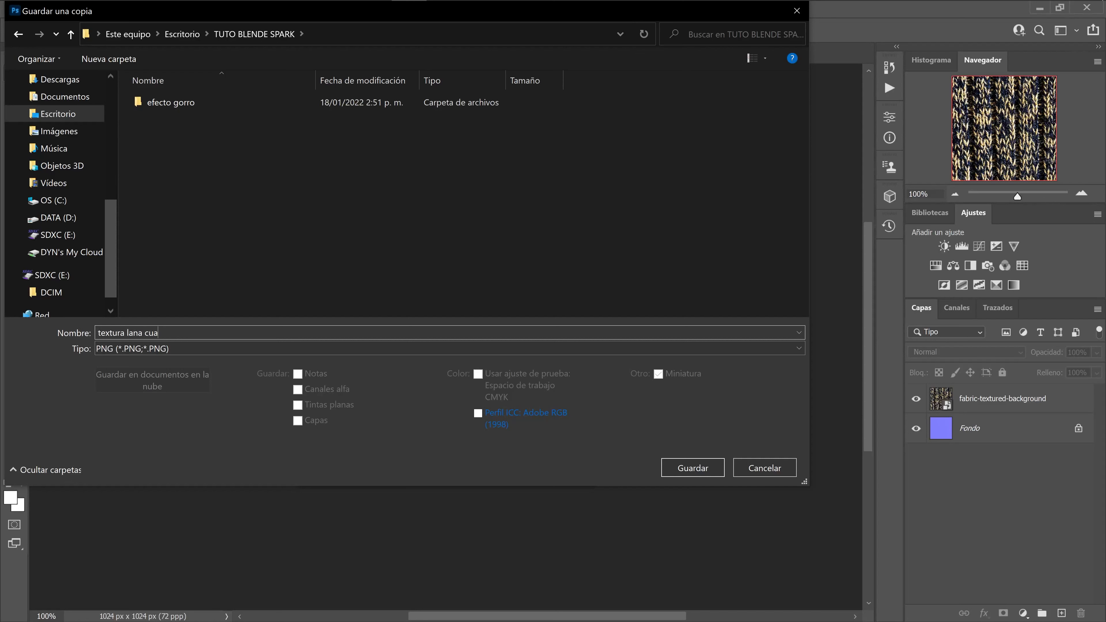
{"action": "left_click", "coordinate": [709, 465]}
{"action": "left_click", "coordinate": [598, 157]}
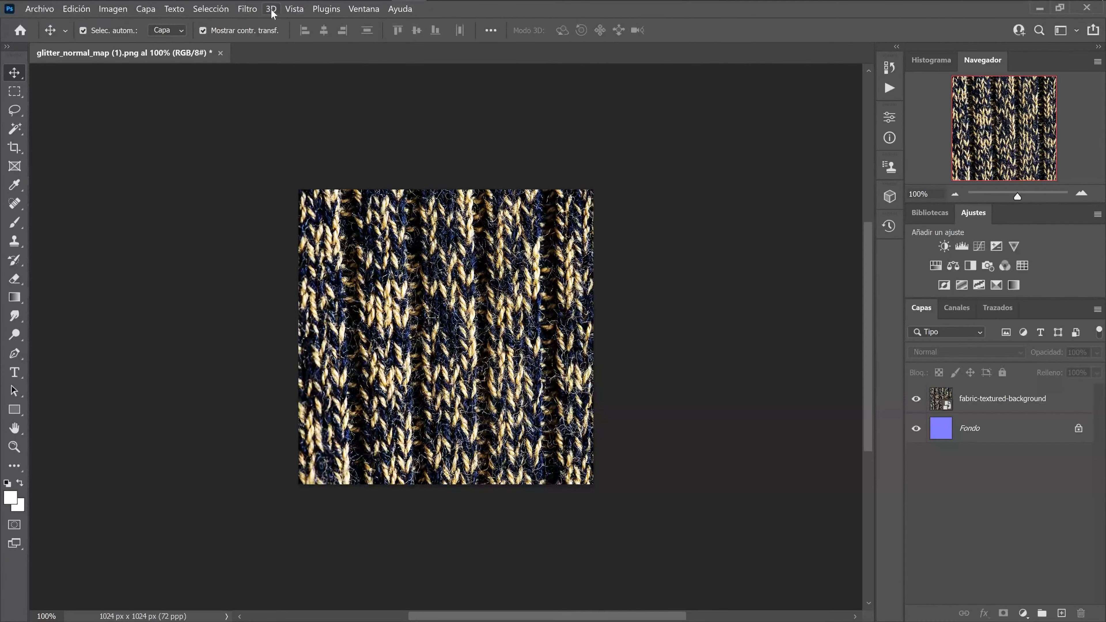
Start generating a normal map from the fabric-textured-background layer, keeping the embedded colour profile for the lighting image.
{"action": "left_click", "coordinate": [247, 10]}
{"action": "left_click", "coordinate": [685, 291]}
{"action": "left_click", "coordinate": [1013, 404]}
{"action": "left_click", "coordinate": [247, 8]}
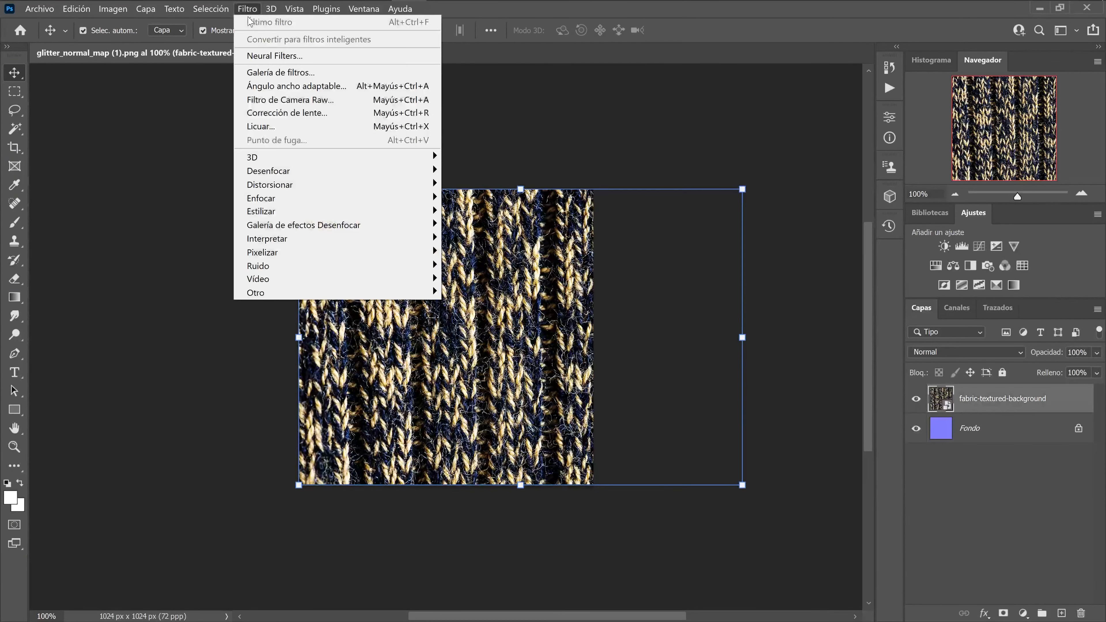
{"action": "mouse_move", "coordinate": [431, 157]}
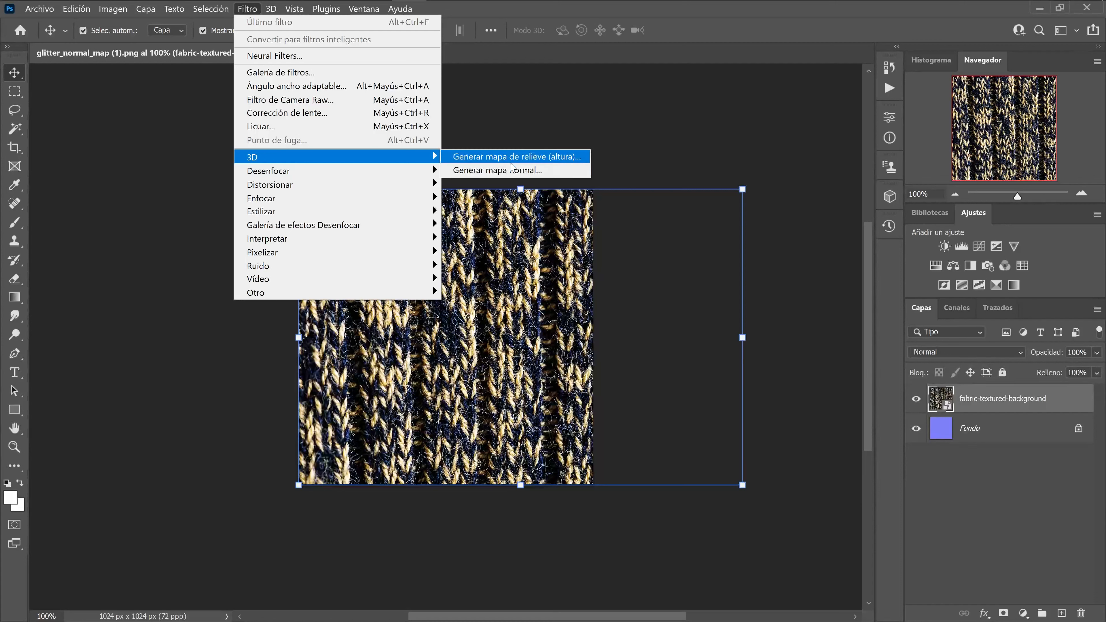
{"action": "left_click", "coordinate": [515, 171]}
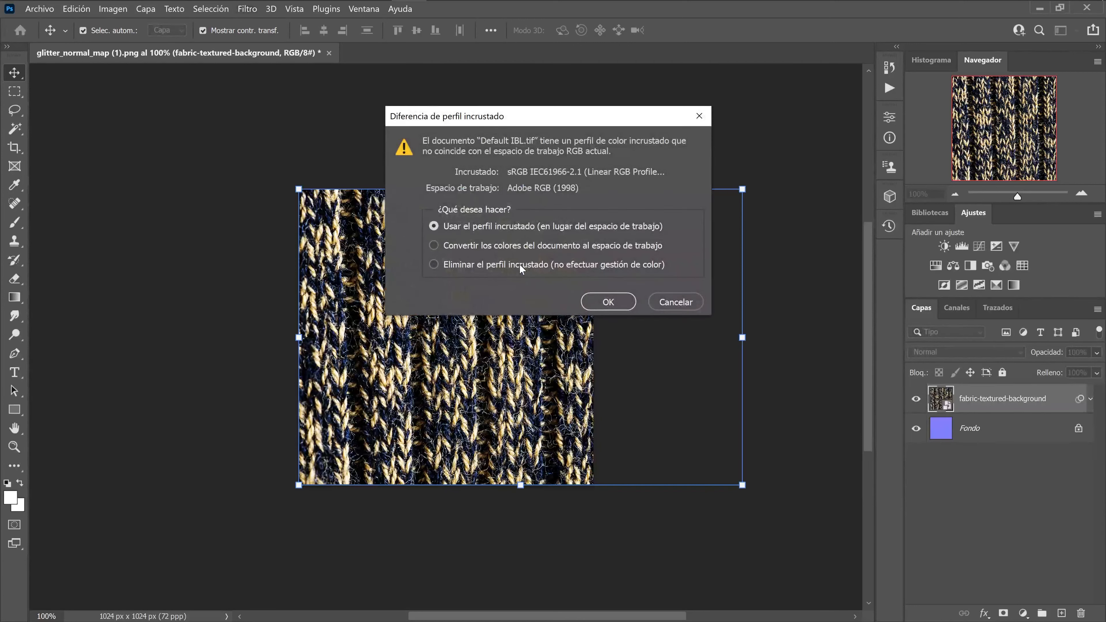
{"action": "left_click", "coordinate": [607, 305]}
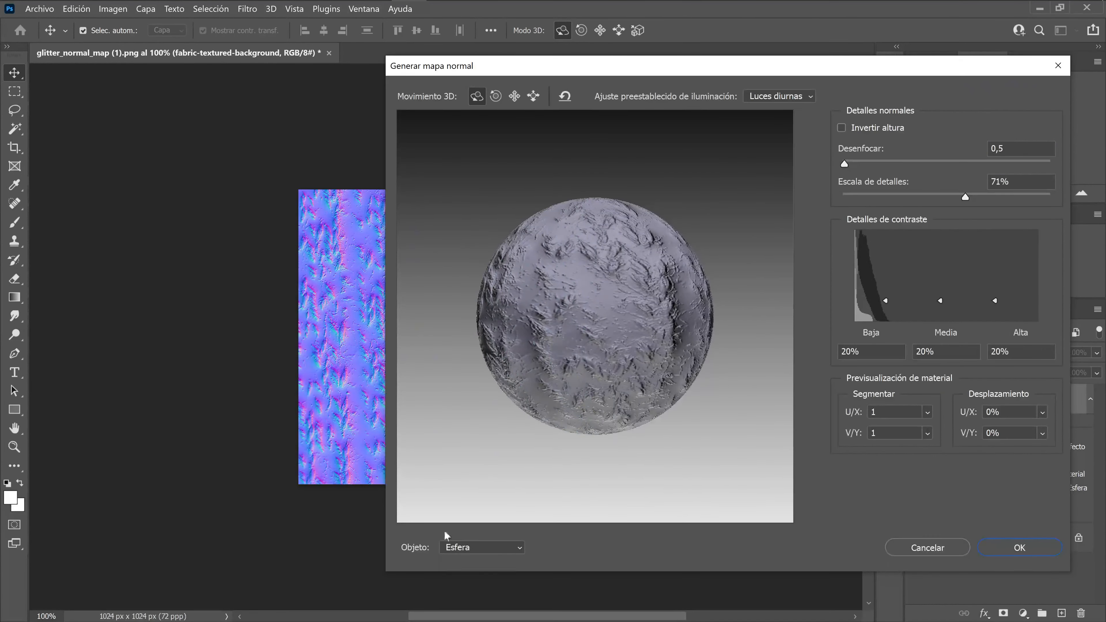
Set the normal map preview object to Cubo, keep the embedded profile, and apply the normal map to the layer.
{"action": "left_click", "coordinate": [484, 547]}
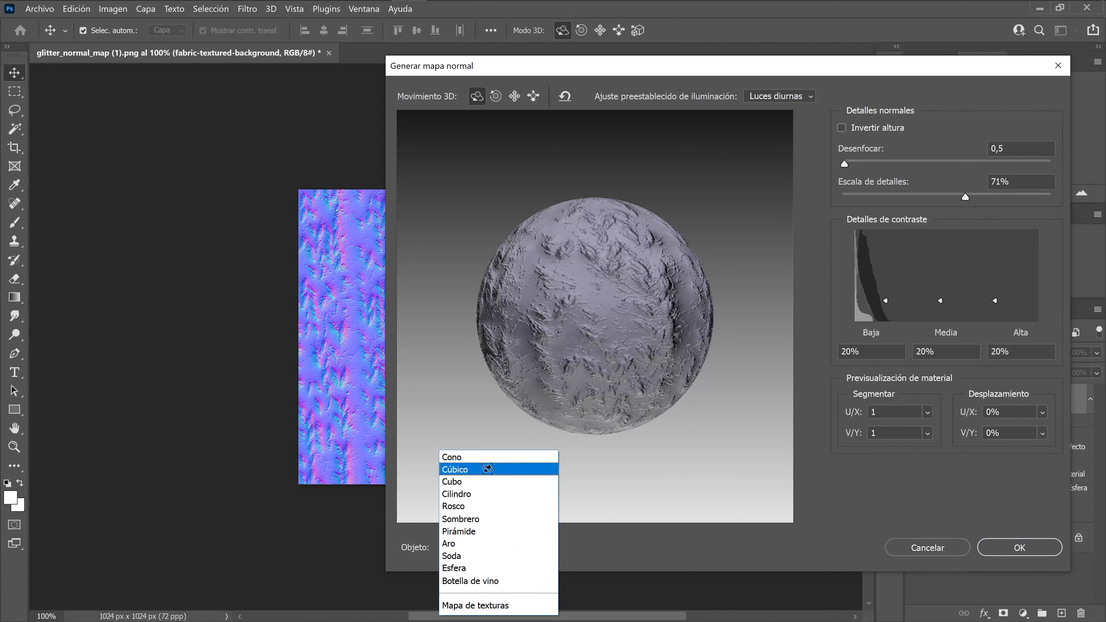
{"action": "left_click", "coordinate": [479, 485]}
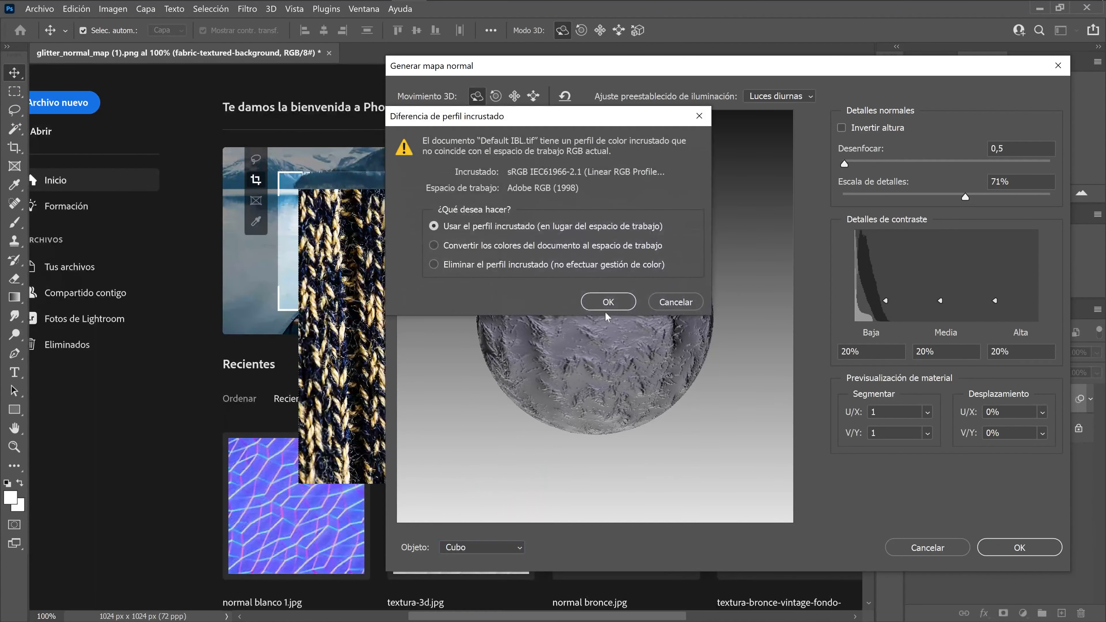
{"action": "left_click", "coordinate": [604, 299]}
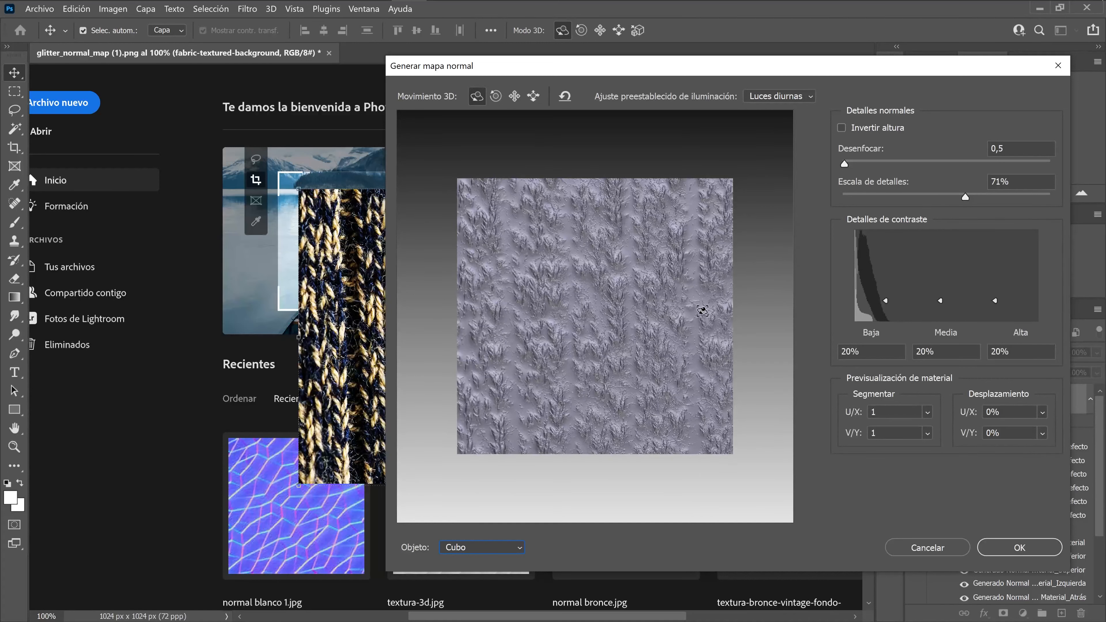
{"action": "left_click", "coordinate": [1020, 551]}
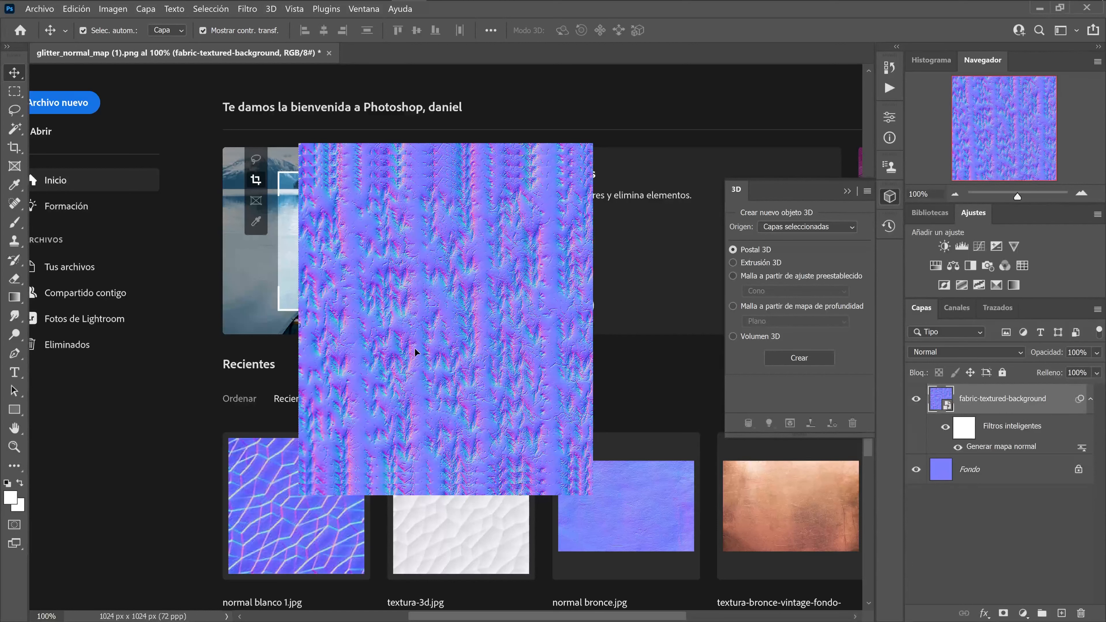
Save the normal map document as a Photoshop file named "normal lana" in the 0referenceFace folder, with maximized compatibility.
{"action": "left_click", "coordinate": [39, 8]}
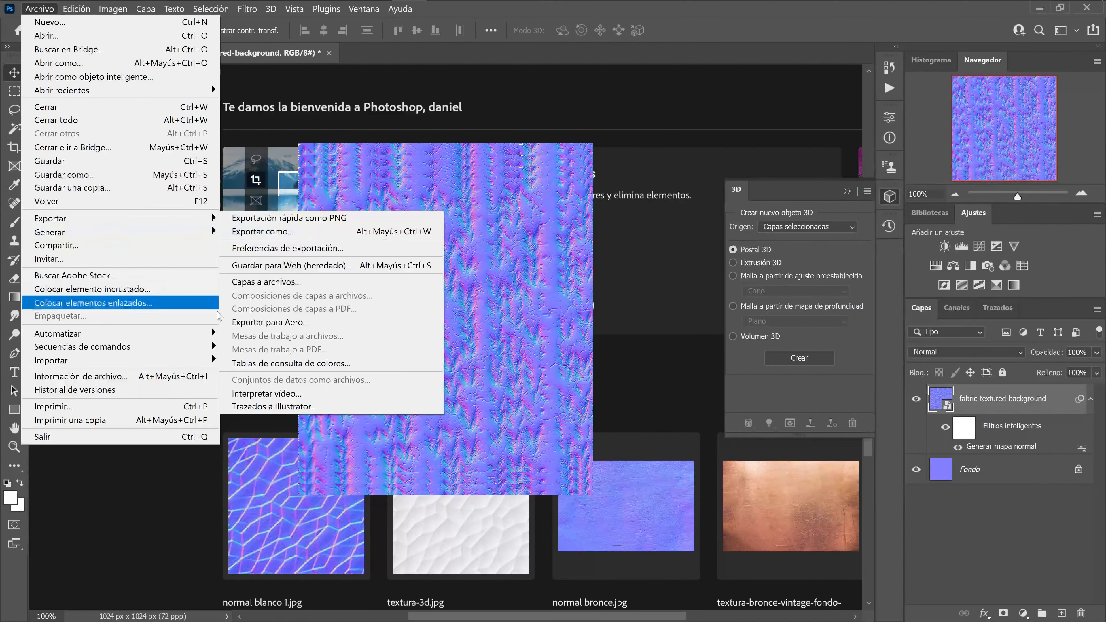
{"action": "left_click", "coordinate": [95, 176]}
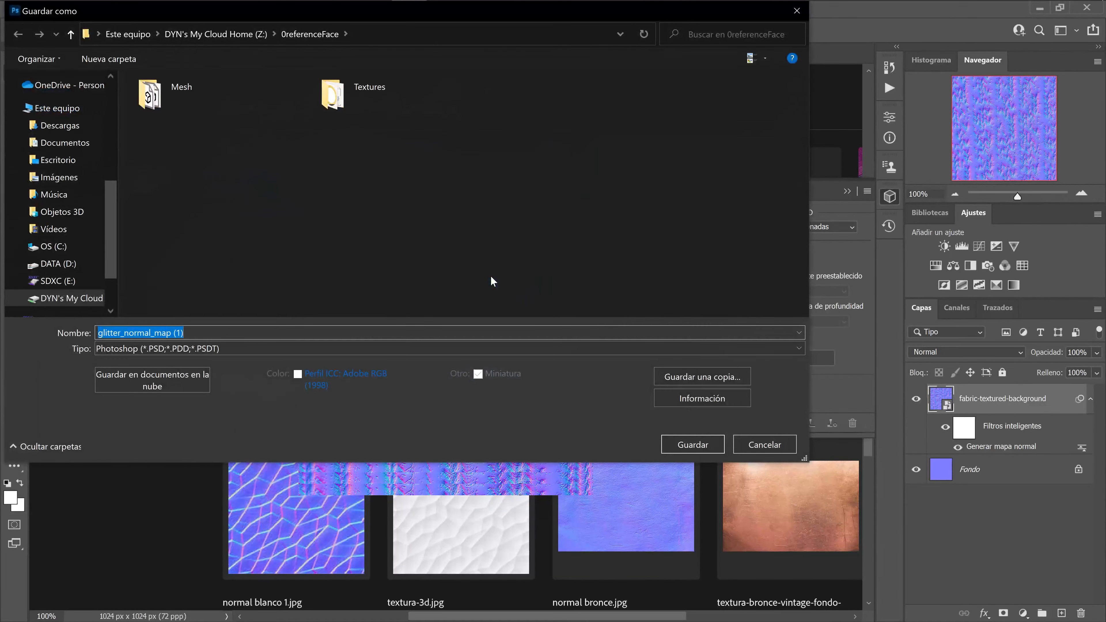
{"action": "type", "text": "normal lana"}
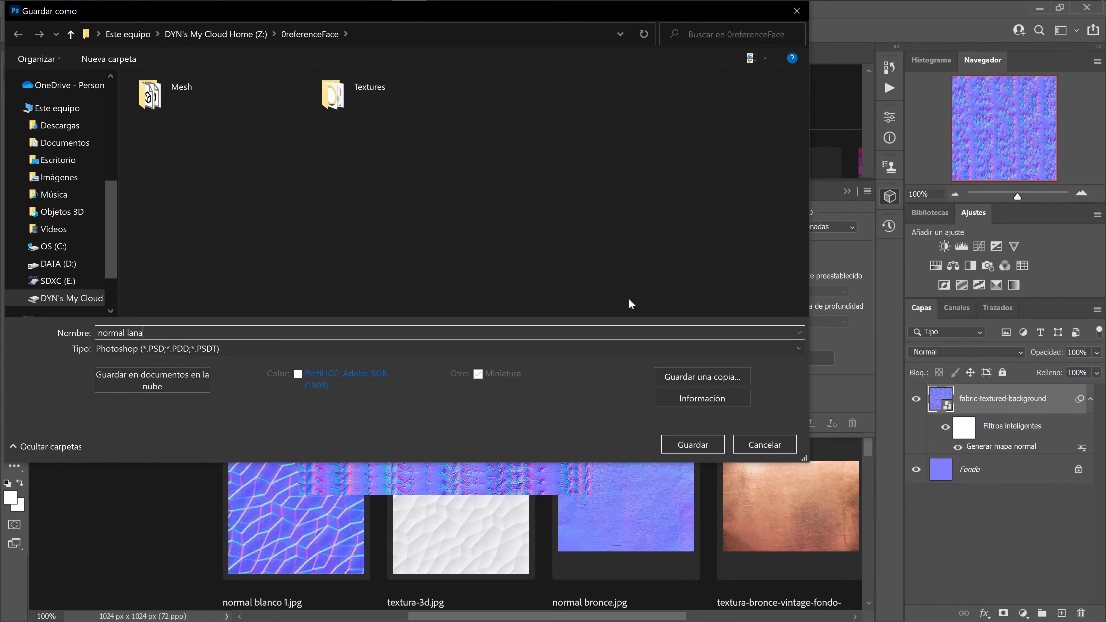
{"action": "left_click", "coordinate": [693, 444]}
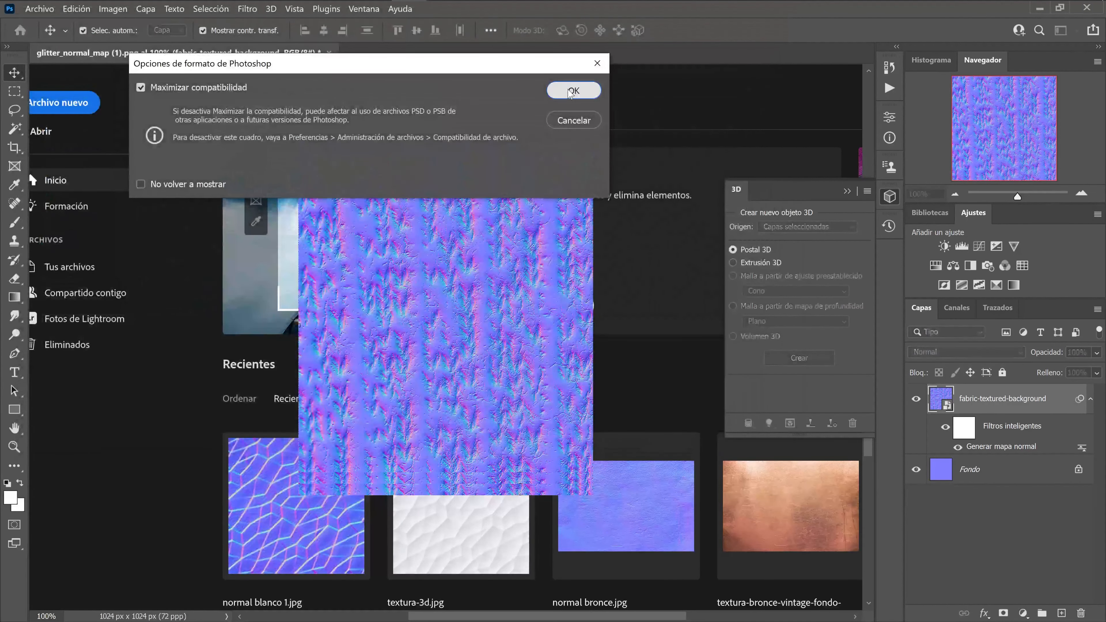
{"action": "left_click", "coordinate": [571, 91]}
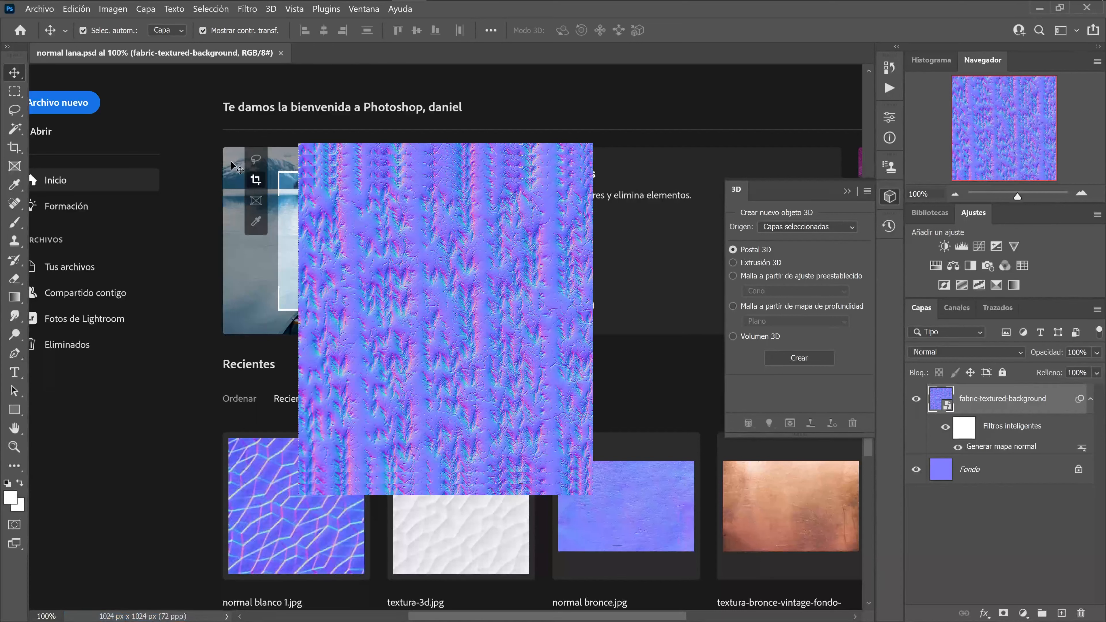
Switch to Blender and add an Image Texture node to the hat material, placed beside the Principled BSDF node.
{"action": "mouse_move", "coordinate": [303, 1]}
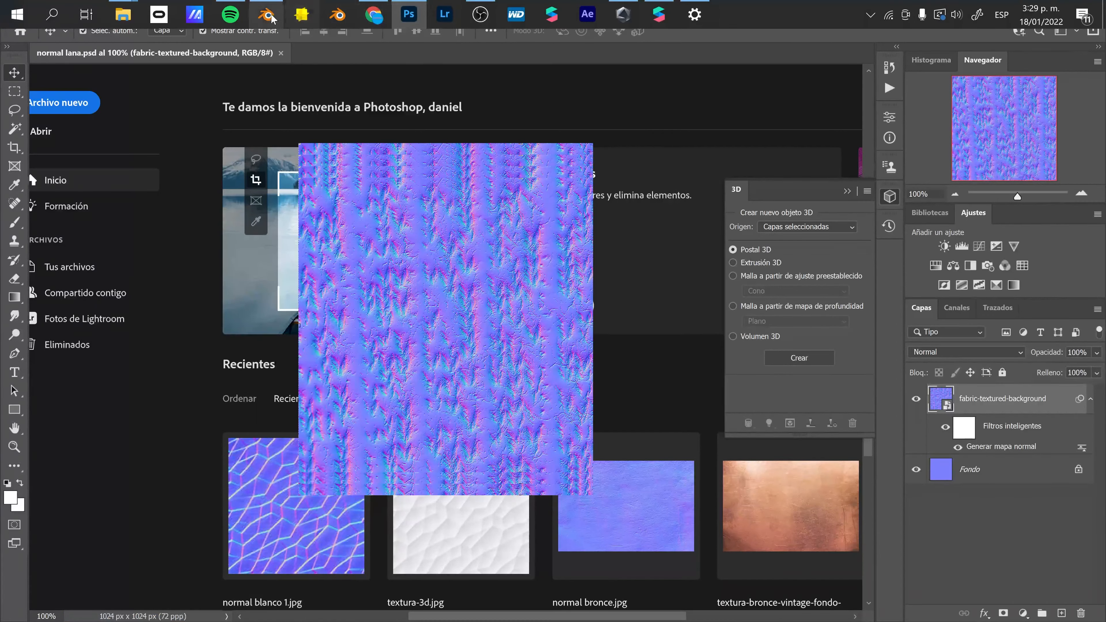
{"action": "mouse_move", "coordinate": [266, 15]}
{"action": "left_click", "coordinate": [277, 83]}
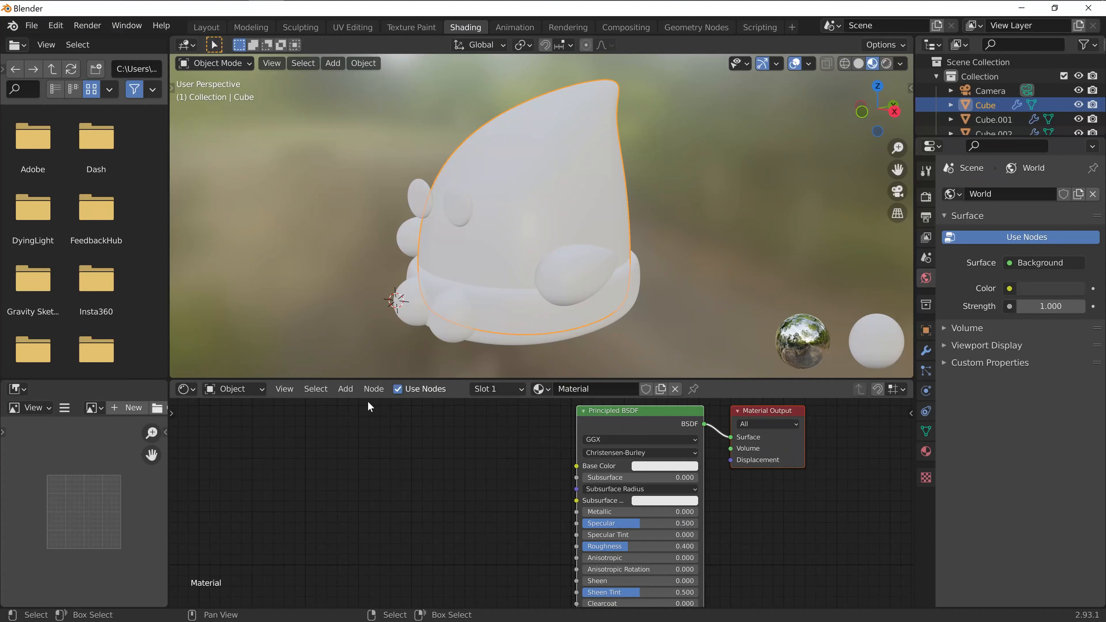
{"action": "left_click", "coordinate": [347, 391]}
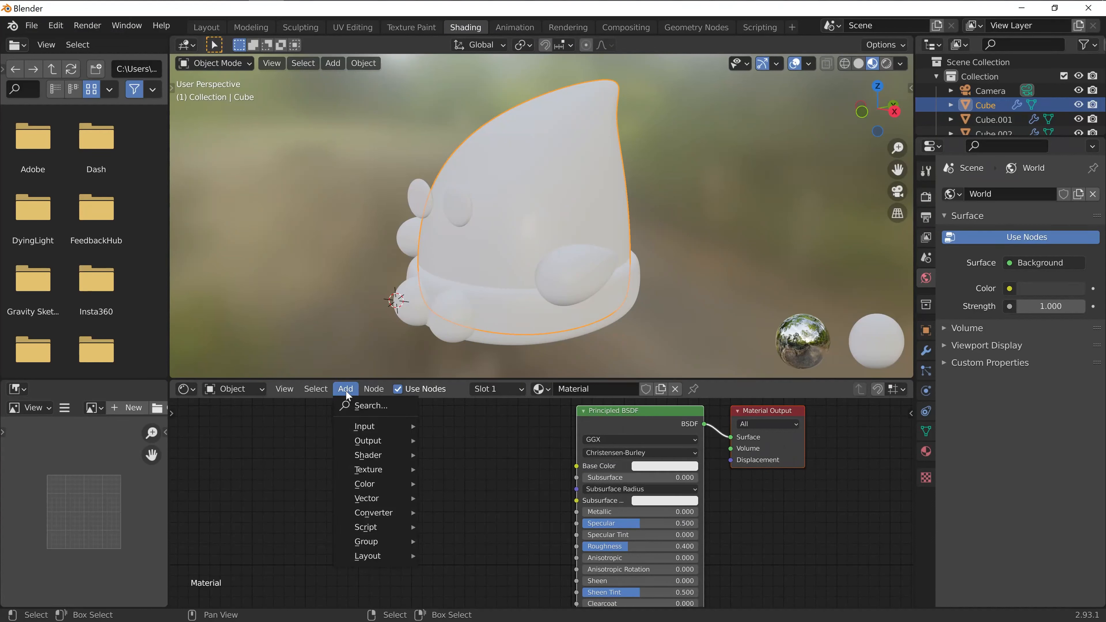
{"action": "left_click", "coordinate": [363, 406]}
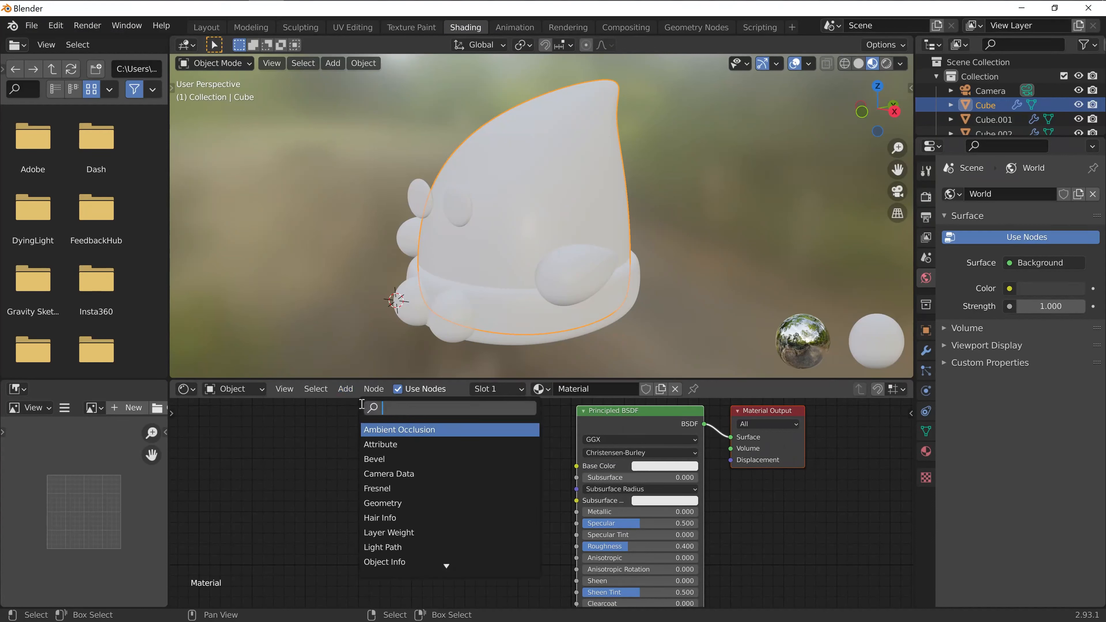
{"action": "type", "text": "image"}
{"action": "key", "text": "Return"}
{"action": "left_click", "coordinate": [343, 451]}
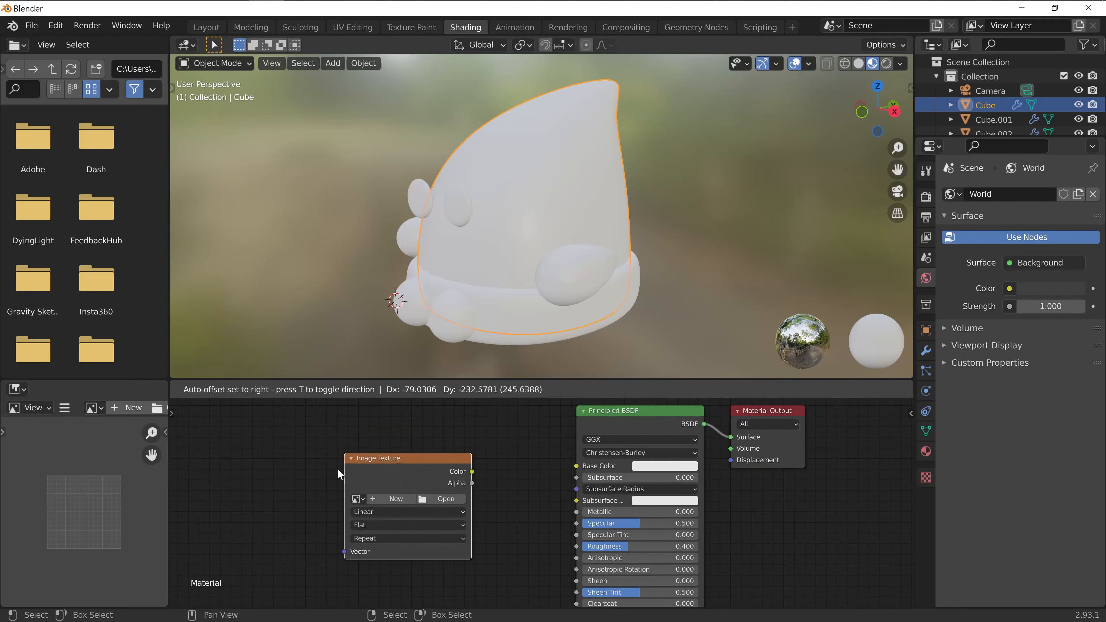
Load textura lana cuadrada.png from the desktop's TUTO BLENDE SPARK folder into the Image Texture node.
{"action": "left_click", "coordinate": [444, 499]}
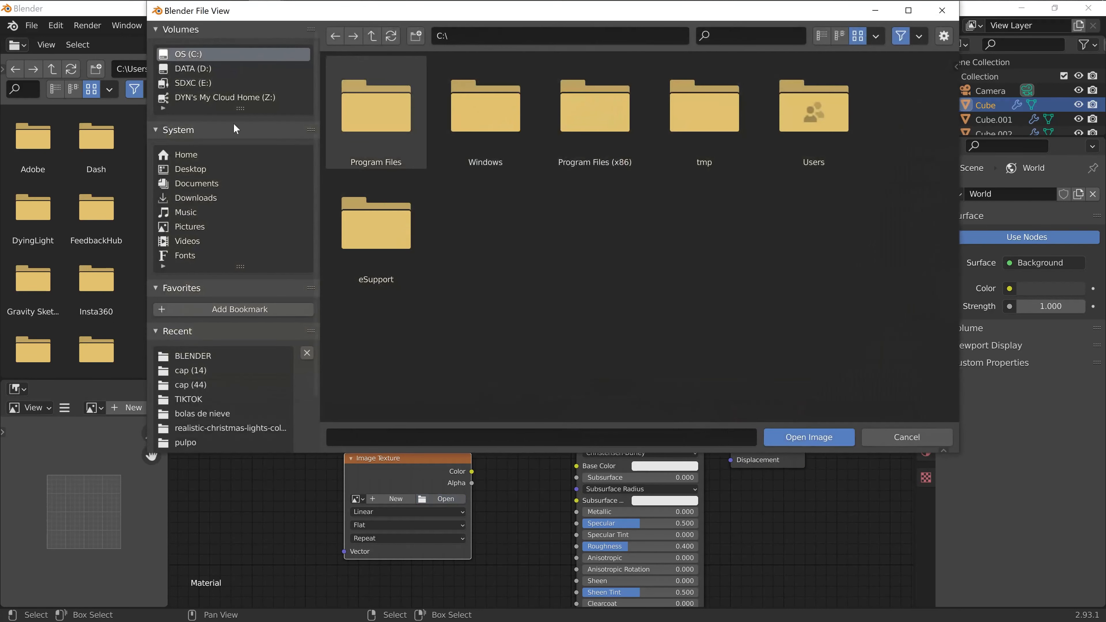
{"action": "left_click", "coordinate": [195, 356]}
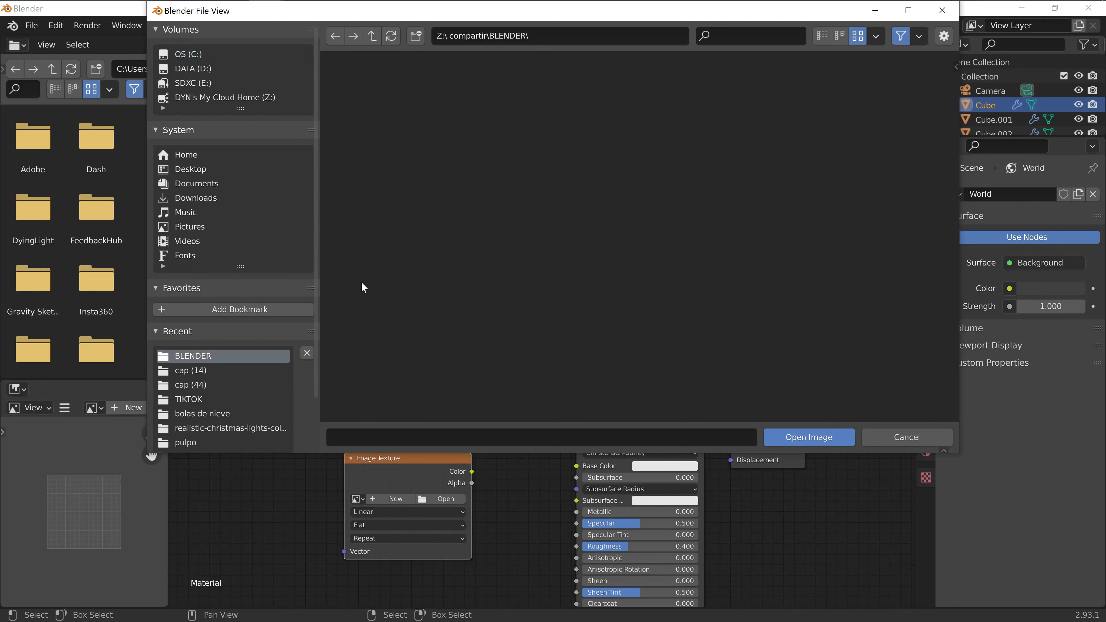
{"action": "left_click", "coordinate": [195, 169]}
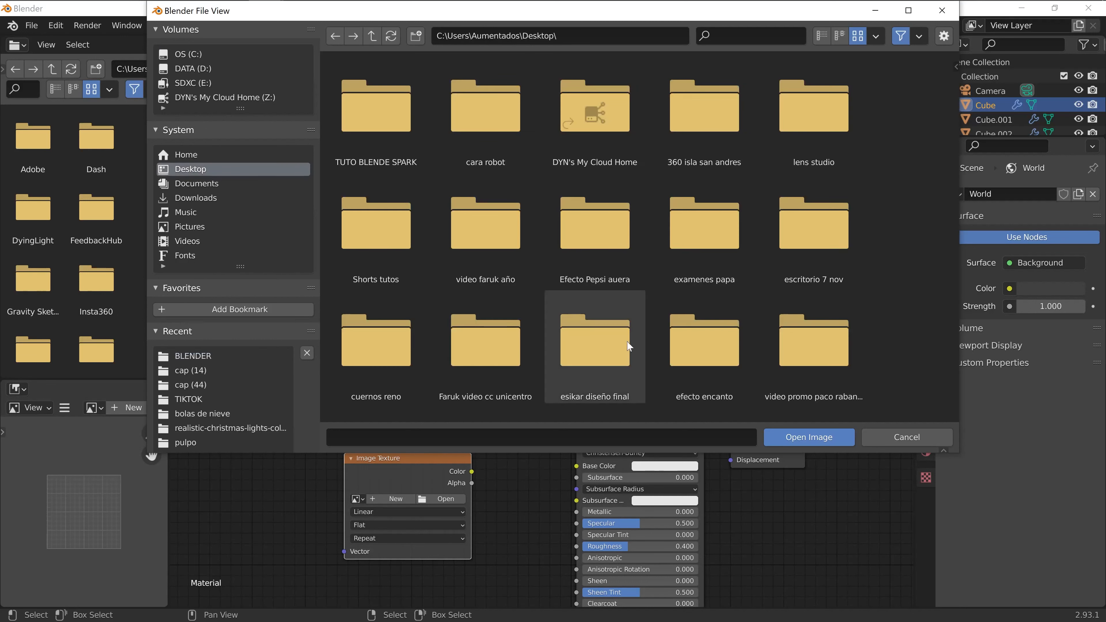
{"action": "double_click", "coordinate": [376, 132]}
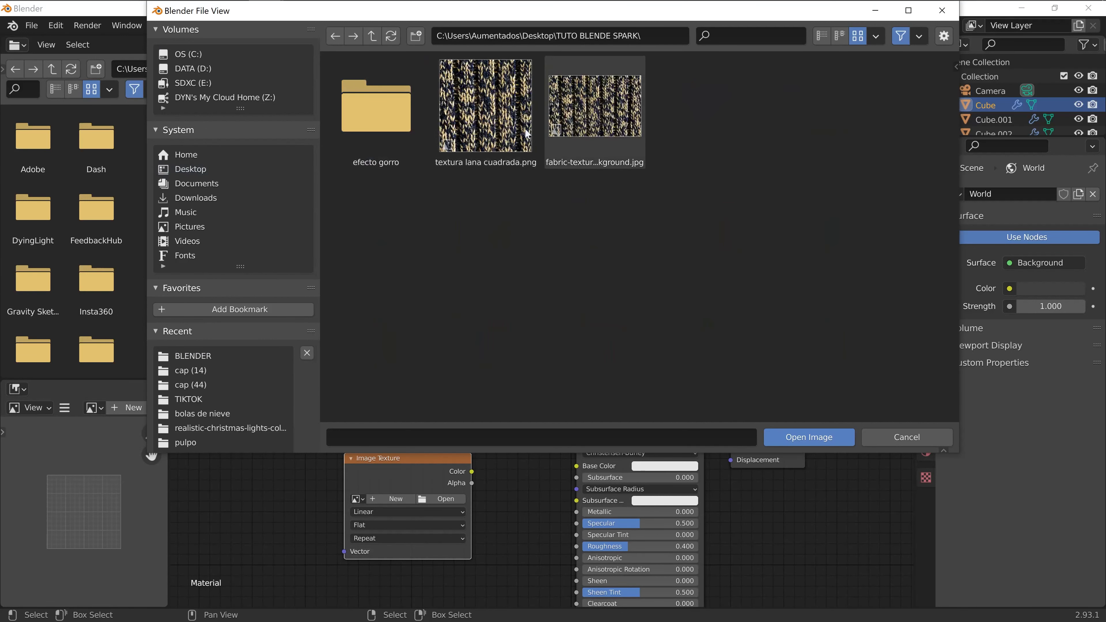
{"action": "left_click", "coordinate": [493, 122]}
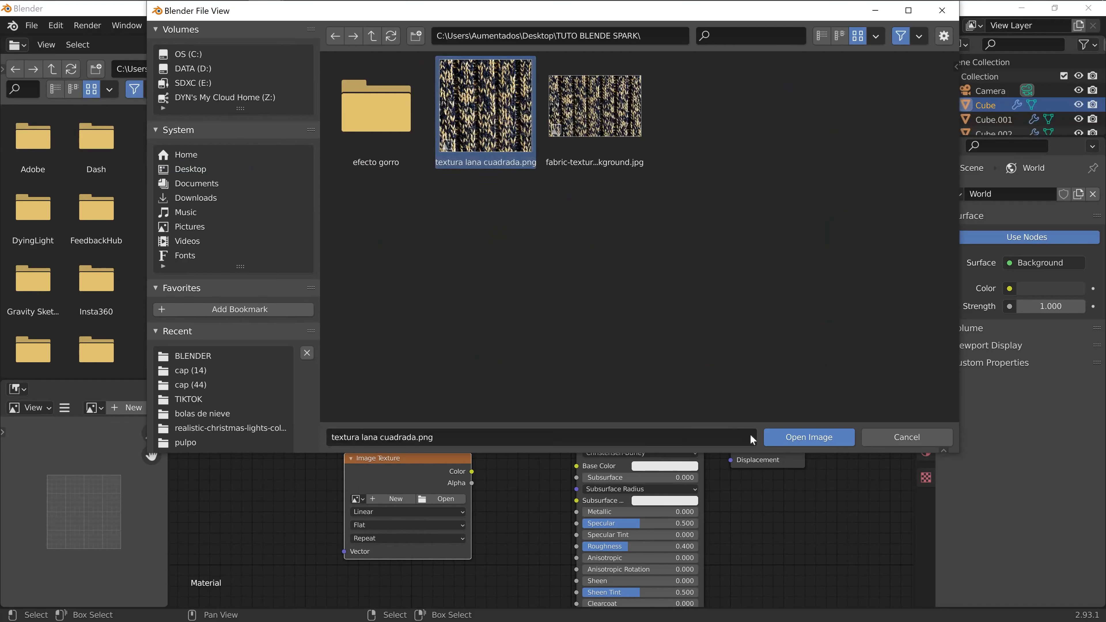
{"action": "left_click", "coordinate": [809, 436]}
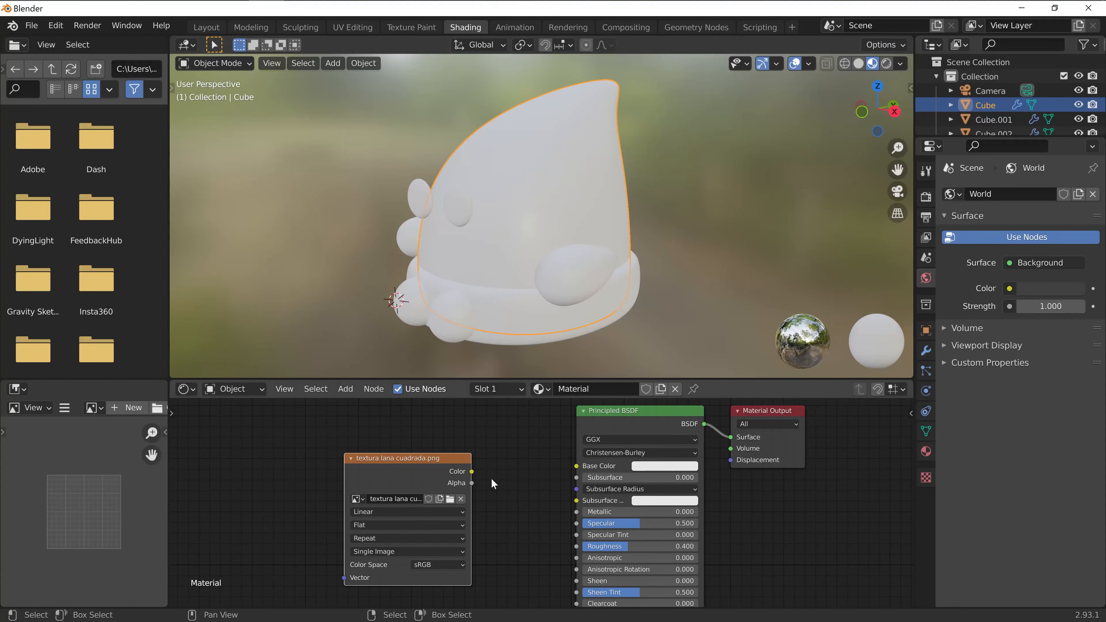
Move the wool texture node slightly upward and connect its Color output to the Base Color of the Principled BSDF.
{"action": "left_click_drag", "start_coordinate": [448, 459], "coordinate": [453, 428]}
{"action": "middle_click_drag", "start_coordinate": [540, 467], "coordinate": [497, 472]}
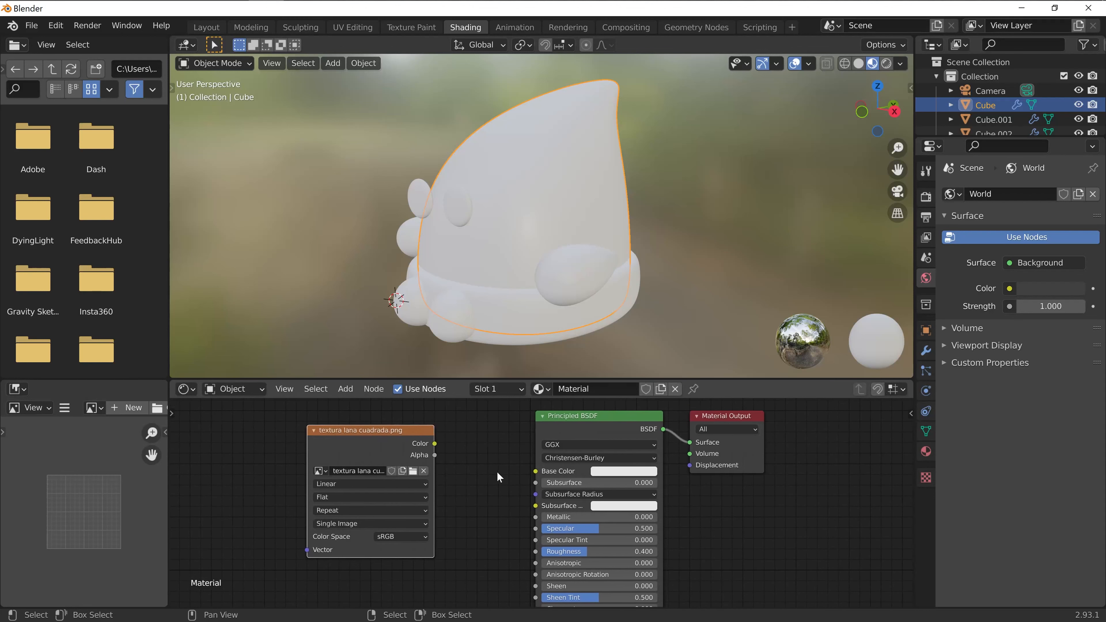
{"action": "left_click_drag", "start_coordinate": [434, 444], "coordinate": [529, 472]}
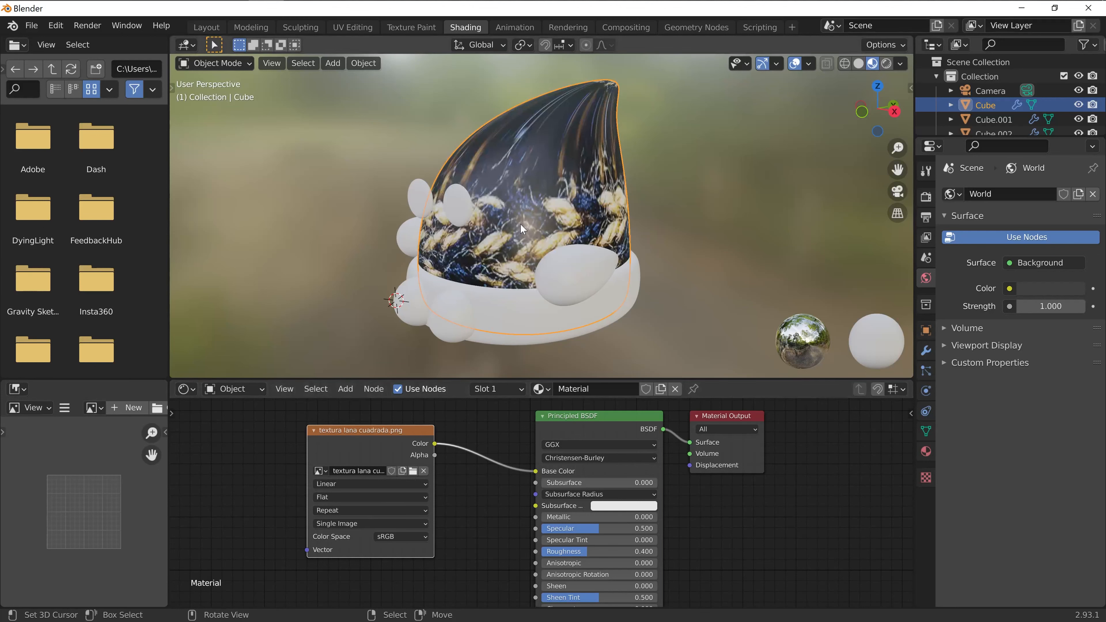
Switch to Photoshop and save the normal map as "normal lana" in PSD format in the desktop's TUTO BLENDE SPARK folder.
{"action": "left_click", "coordinate": [409, 14]}
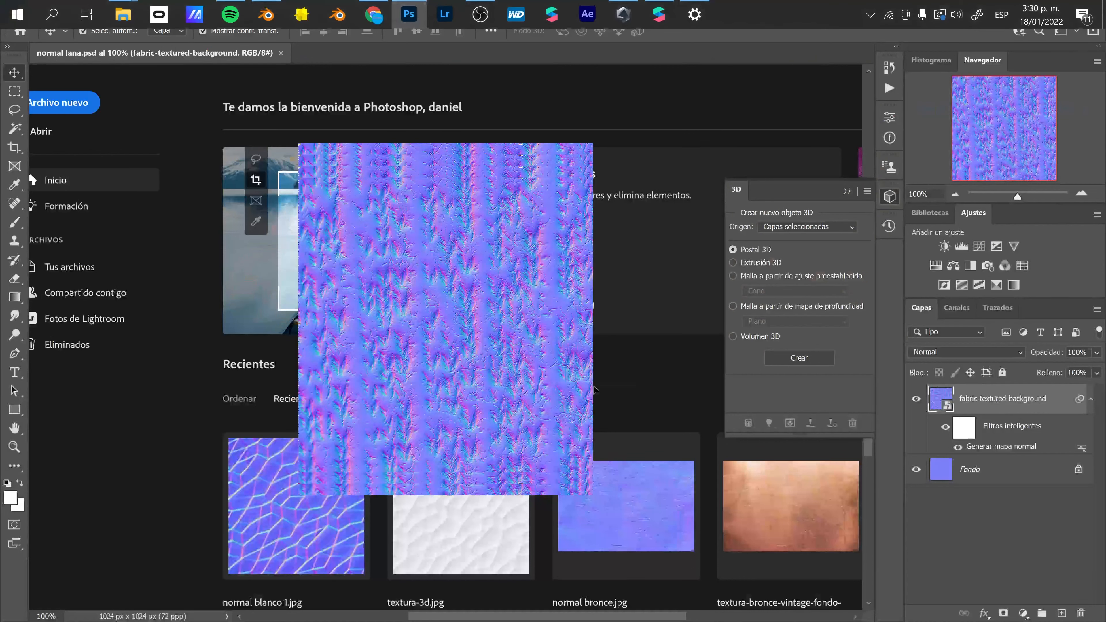
{"action": "left_click", "coordinate": [38, 9]}
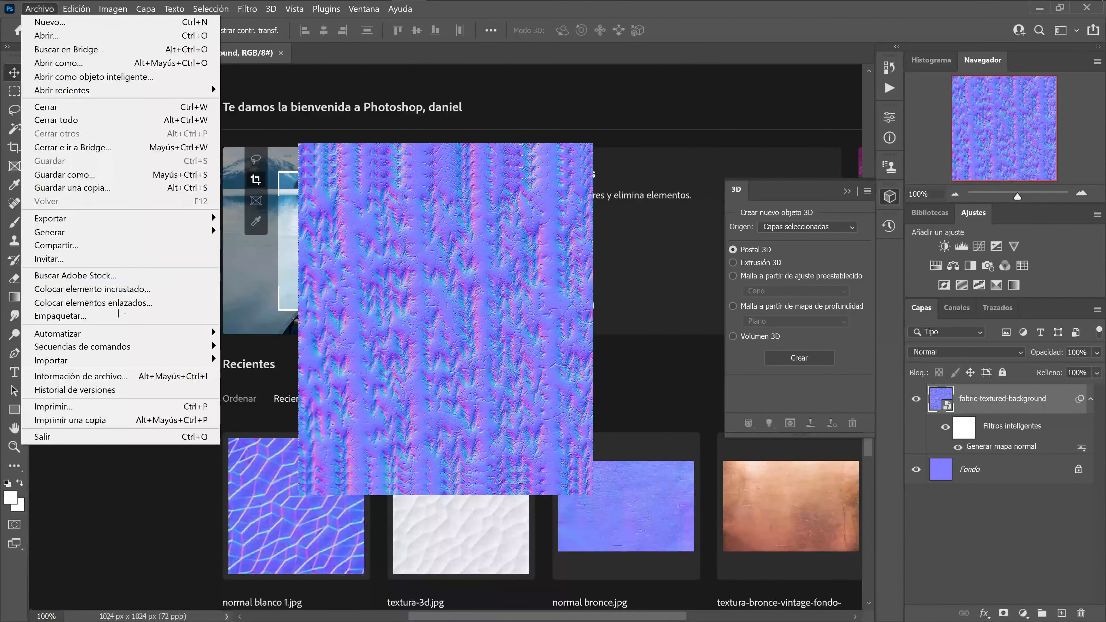
{"action": "left_click", "coordinate": [107, 174]}
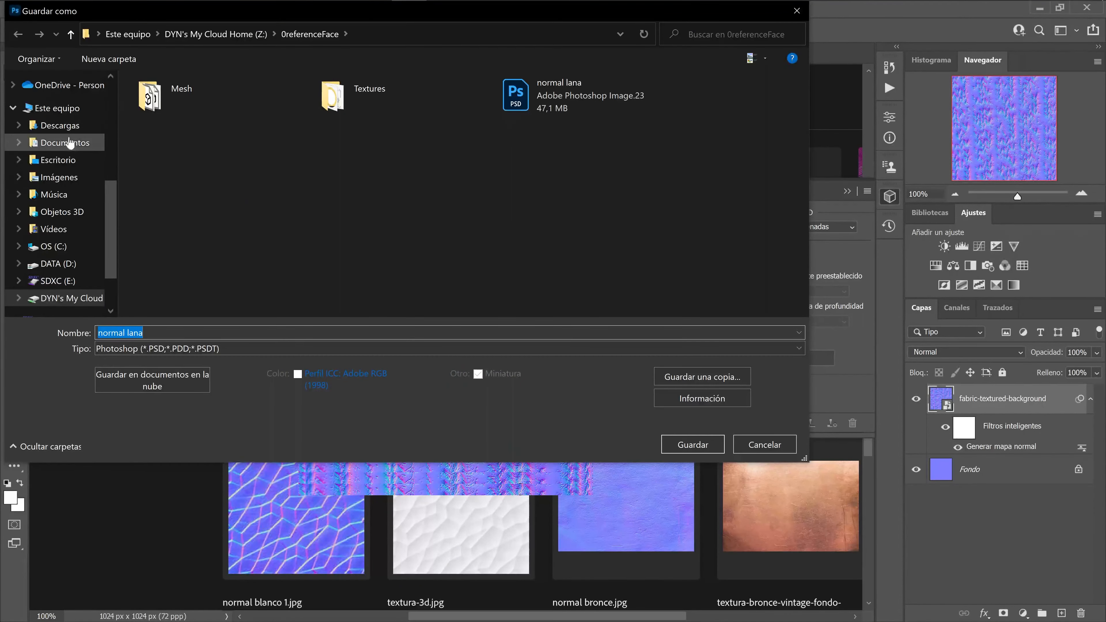
{"action": "left_click", "coordinate": [55, 161]}
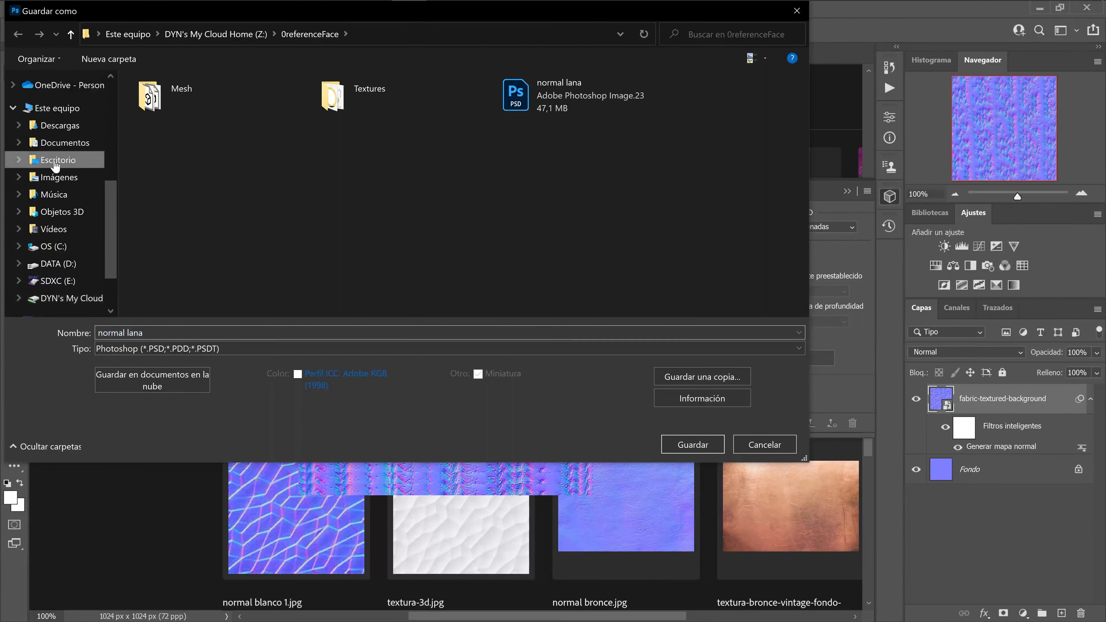
{"action": "double_click", "coordinate": [558, 290]}
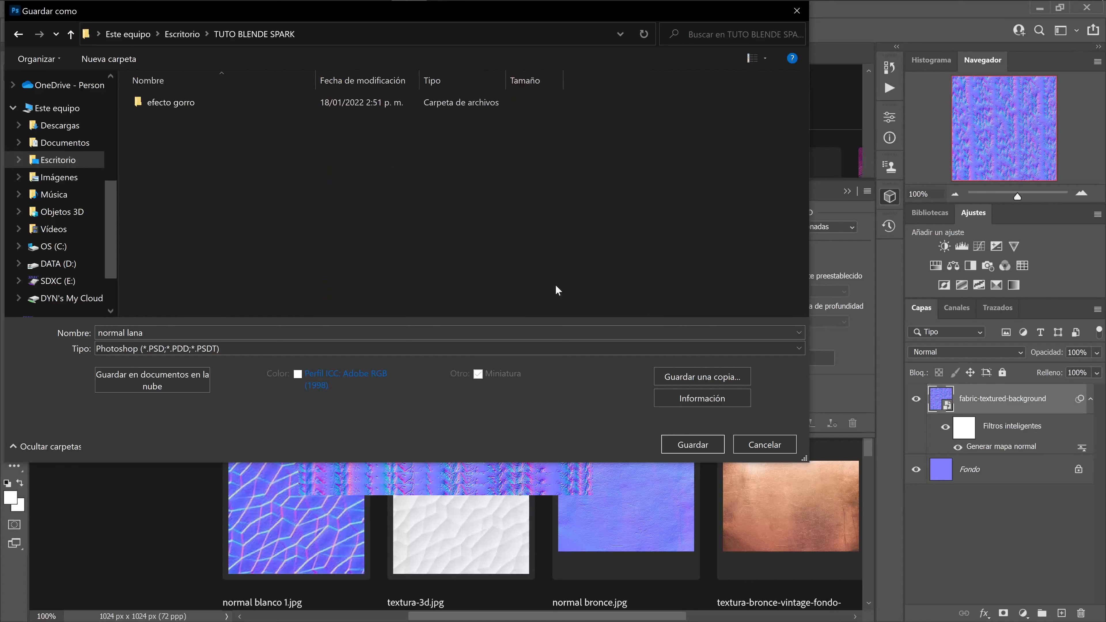
{"action": "left_click", "coordinate": [337, 333]}
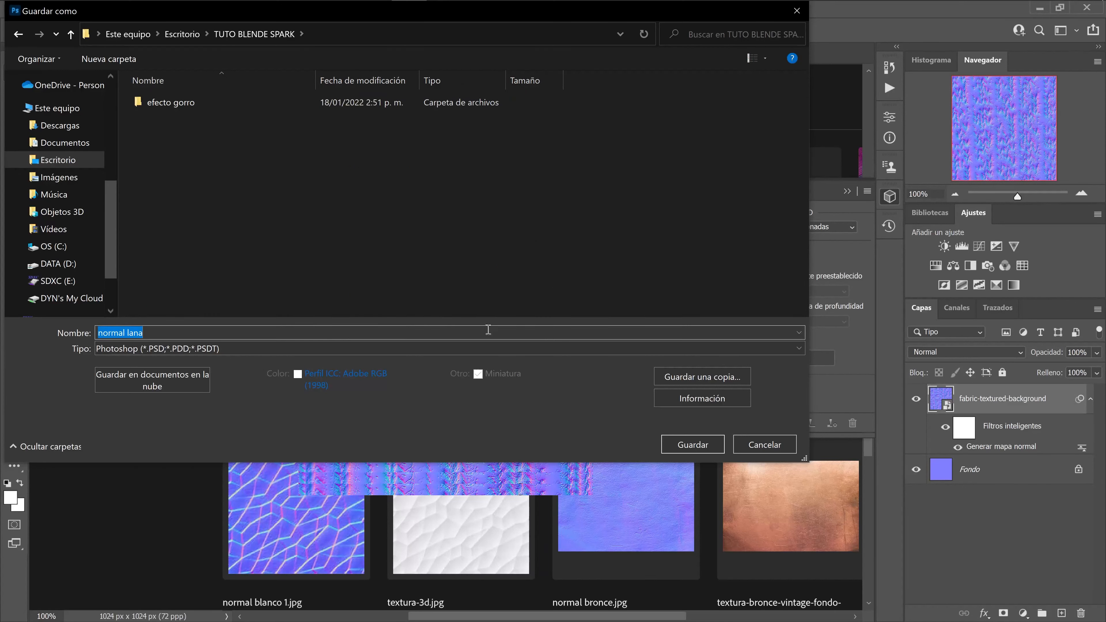
{"action": "left_click", "coordinate": [699, 444]}
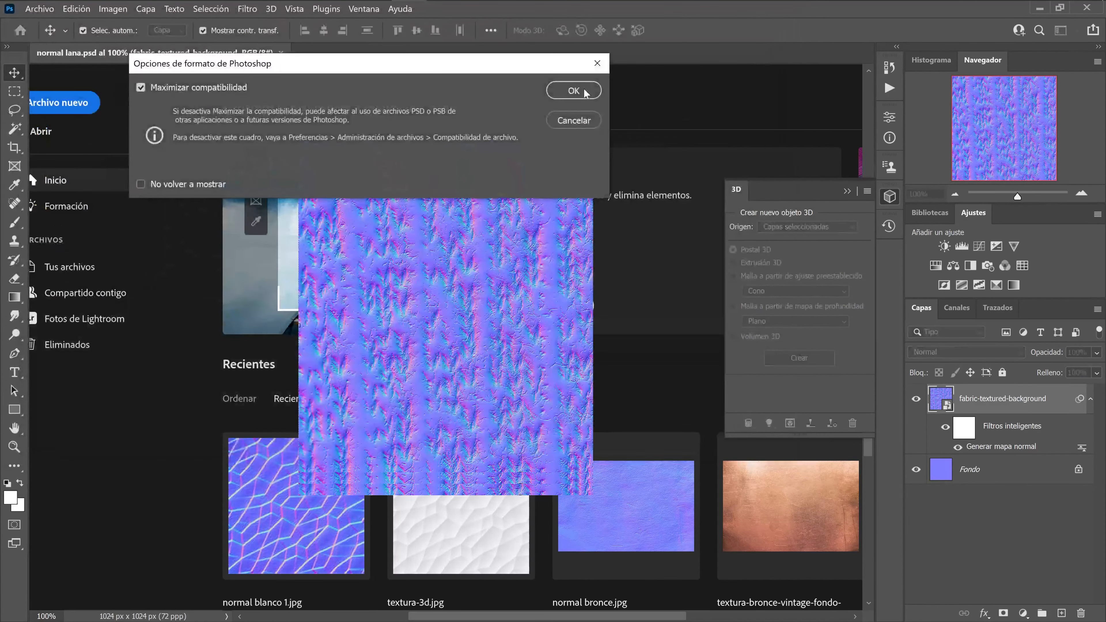
{"action": "left_click", "coordinate": [585, 95]}
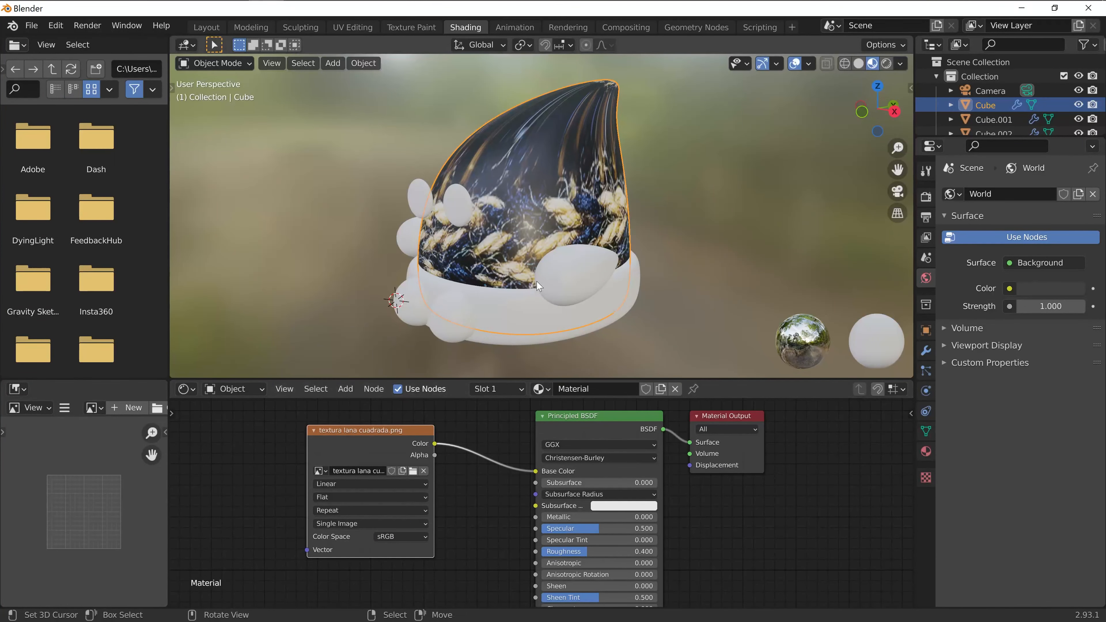
{"action": "mouse_move", "coordinate": [539, 285]}
{"action": "middle_mouse_down"}
{"action": "mouse_move", "coordinate": [547, 313]}
{"action": "mouse_move", "coordinate": [348, 281]}
{"action": "mouse_move", "coordinate": [468, 240]}
{"action": "mouse_move", "coordinate": [556, 273]}
{"action": "middle_mouse_up"}
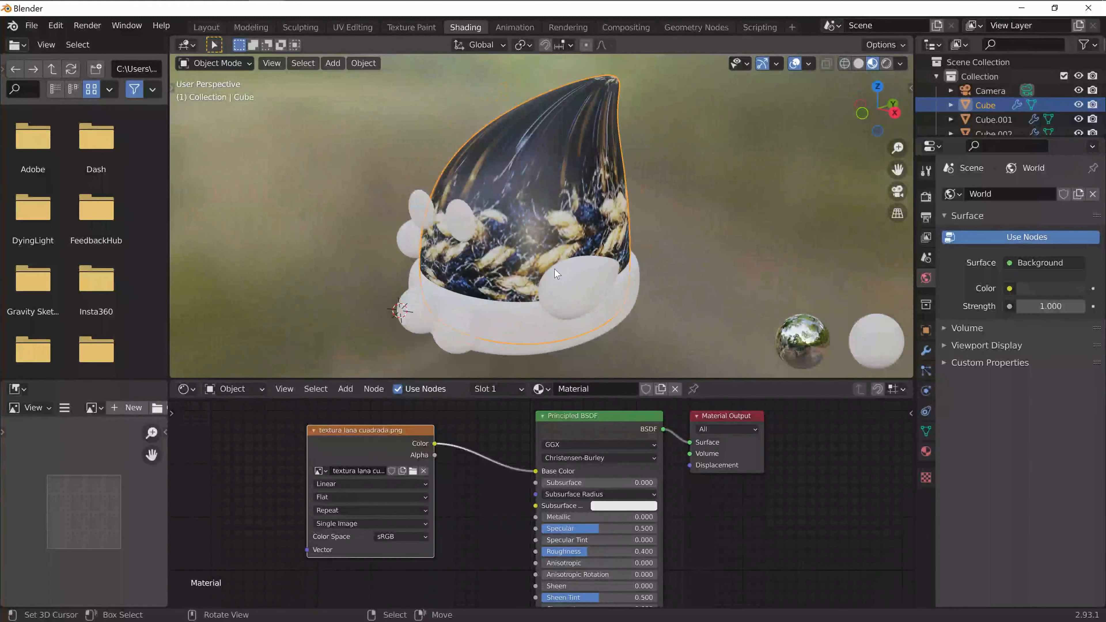
Move the wool texture node slightly down and farther from the Principled BSDF node.
{"action": "middle_click_drag", "start_coordinate": [479, 531], "coordinate": [501, 505]}
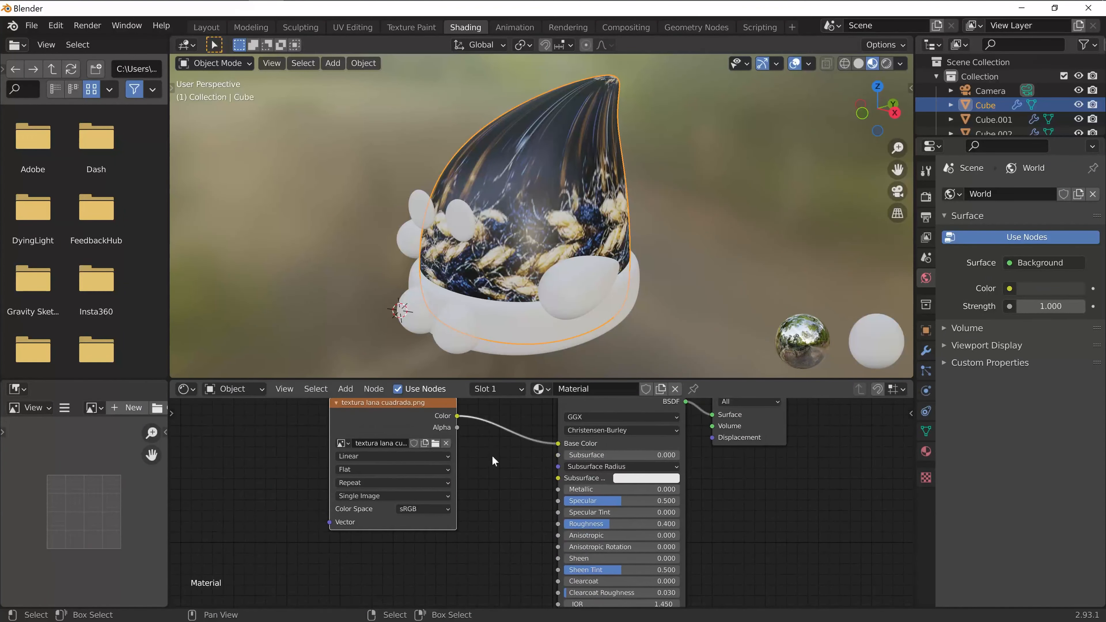
{"action": "left_click_drag", "start_coordinate": [414, 416], "coordinate": [398, 441]}
{"action": "mouse_move", "coordinate": [511, 518]}
{"action": "middle_mouse_down"}
{"action": "mouse_move", "coordinate": [501, 454]}
{"action": "mouse_move", "coordinate": [500, 504]}
{"action": "middle_mouse_up"}
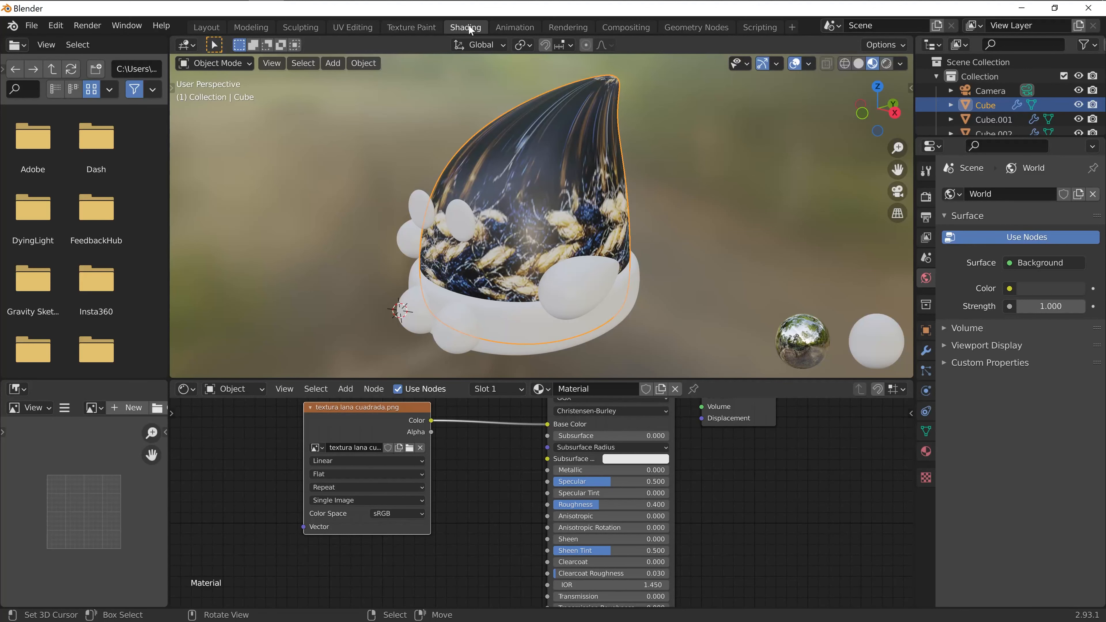
Switch to the UV Editing workspace and select all faces of the hat mesh.
{"action": "left_click", "coordinate": [350, 26]}
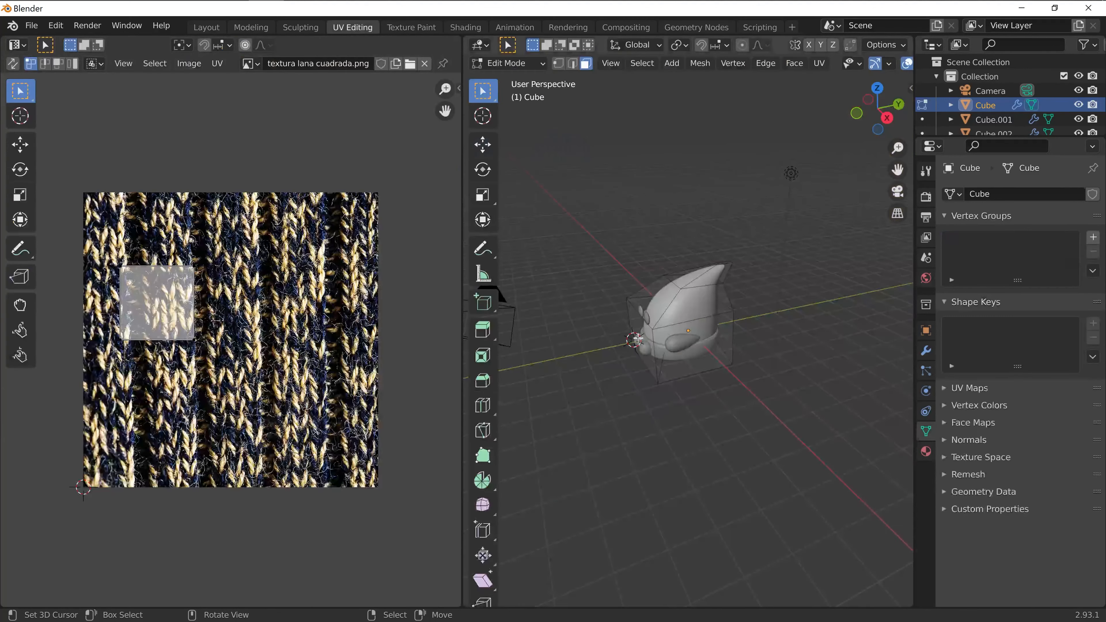
{"action": "middle_click_drag", "start_coordinate": [551, 124], "coordinate": [767, 277]}
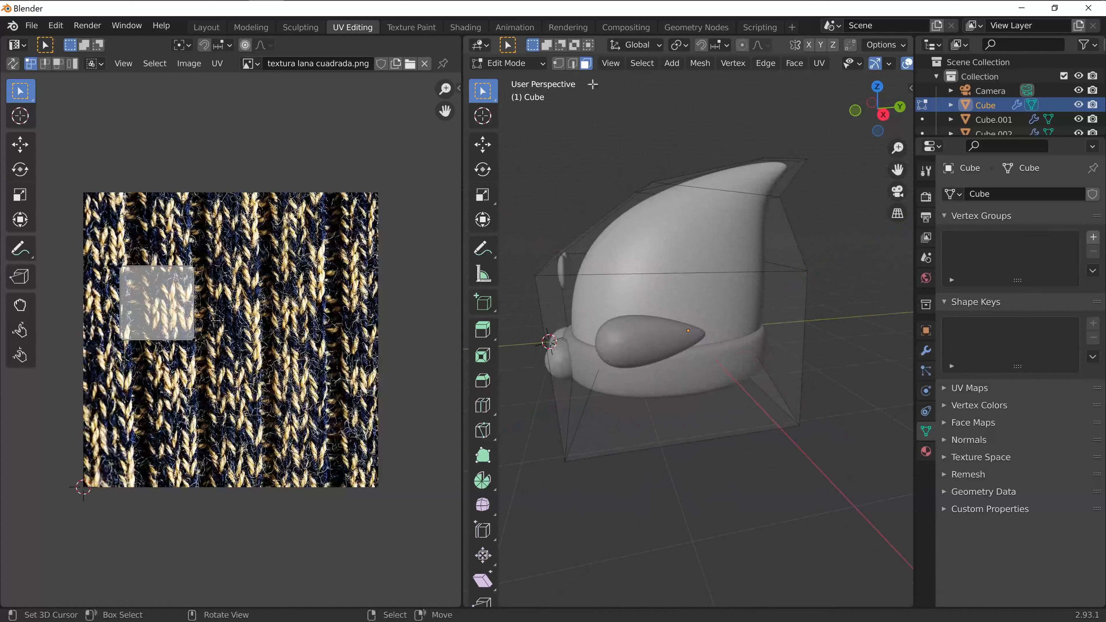
{"action": "left_click", "coordinate": [643, 63]}
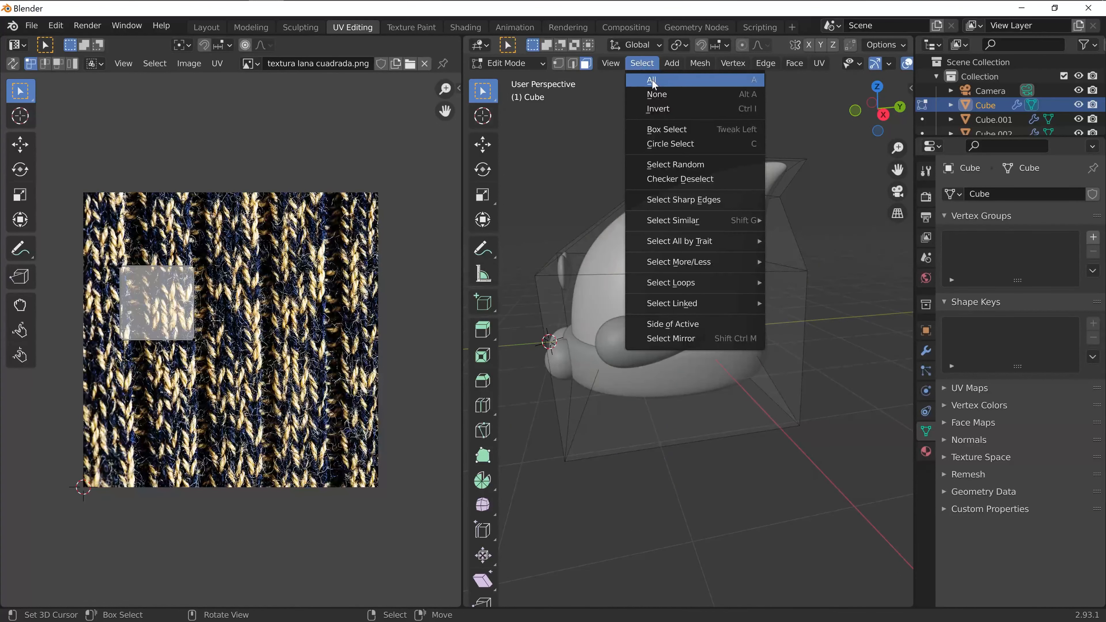
{"action": "left_click", "coordinate": [652, 80]}
{"action": "mouse_move", "coordinate": [686, 247]}
{"action": "middle_mouse_down"}
{"action": "mouse_move", "coordinate": [812, 398]}
{"action": "mouse_move", "coordinate": [696, 243]}
{"action": "middle_mouse_up"}
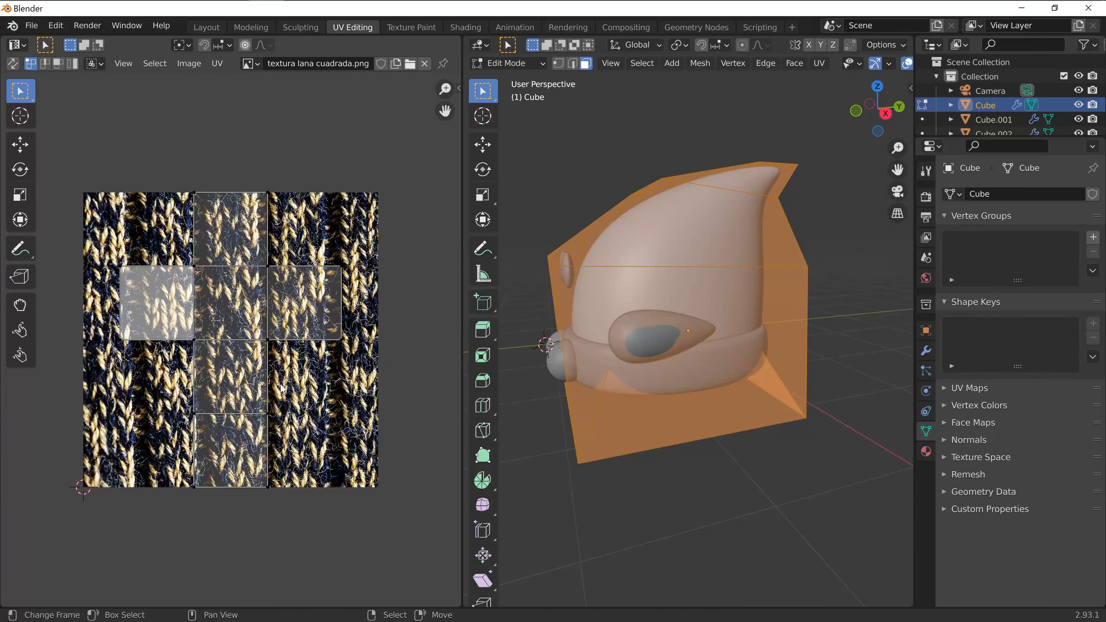
{"action": "scroll", "coordinate": [699, 350], "scroll_direction": "down", "scroll_amount": 1}
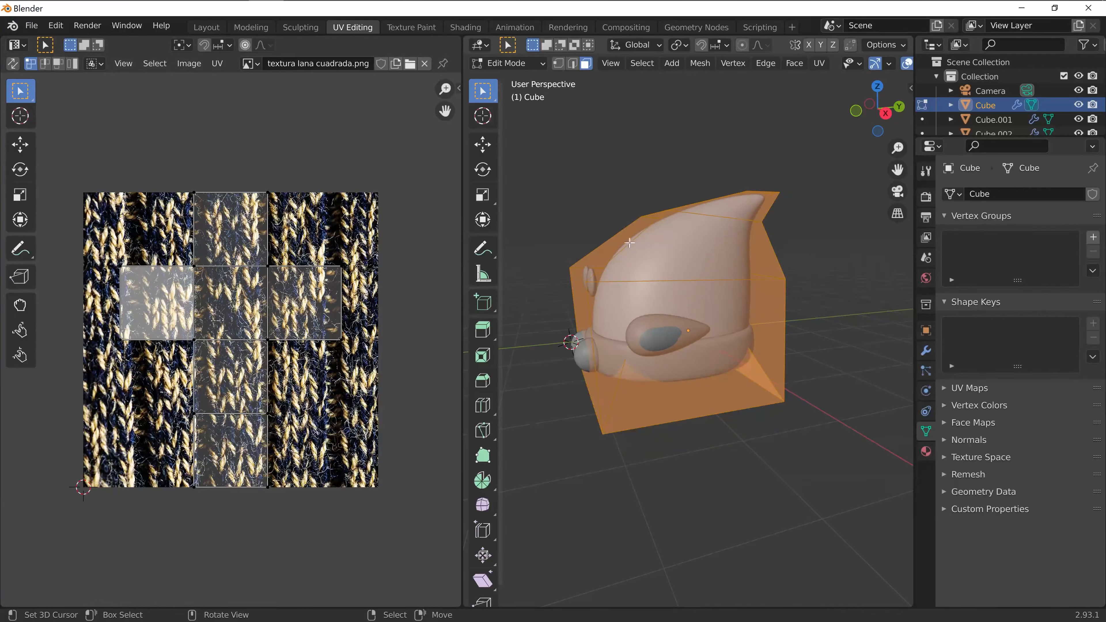
Unwrap the selected hat faces with Smart UV Project, keeping the default settings.
{"action": "middle_click_drag", "start_coordinate": [644, 338], "coordinate": [709, 267]}
{"action": "key", "text": "u"}
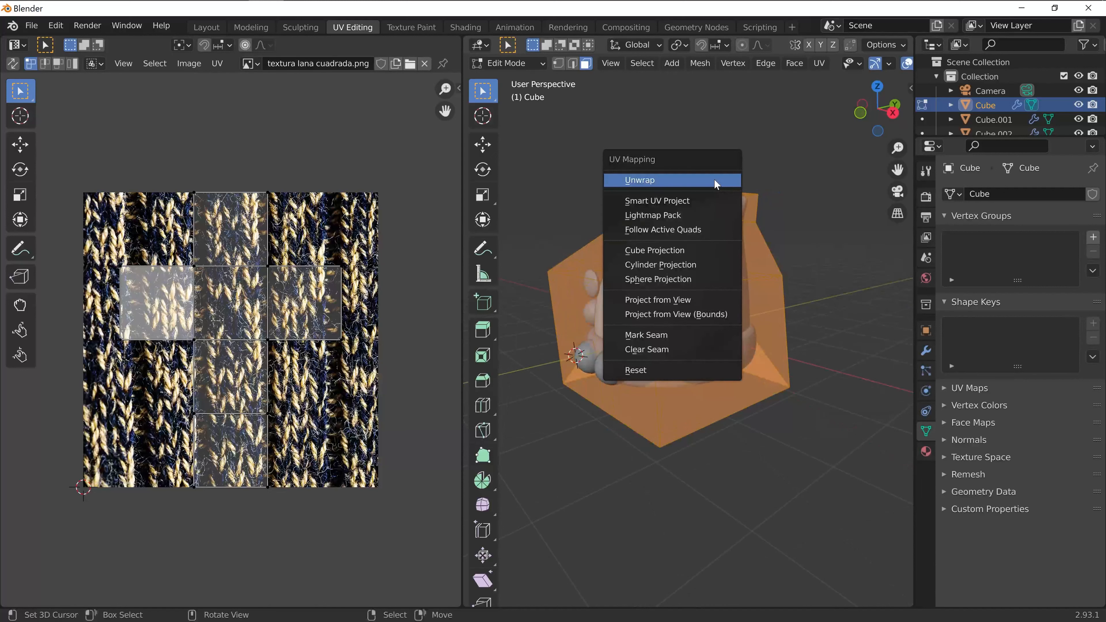
{"action": "left_click", "coordinate": [697, 204]}
{"action": "left_click", "coordinate": [703, 320]}
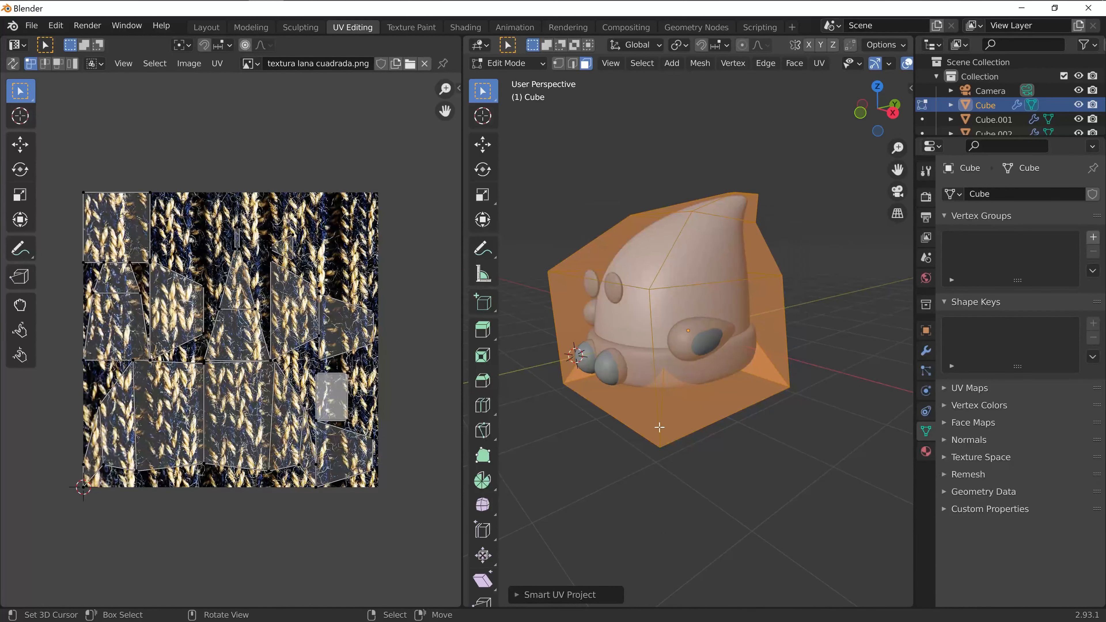
Set the 3D viewport beside the UV layout to Material Preview shading so the wool texture shows on the hat.
{"action": "scroll", "coordinate": [659, 428], "scroll_direction": "up", "scroll_amount": 1}
{"action": "scroll", "coordinate": [878, 65], "scroll_direction": "down", "scroll_amount": 3}
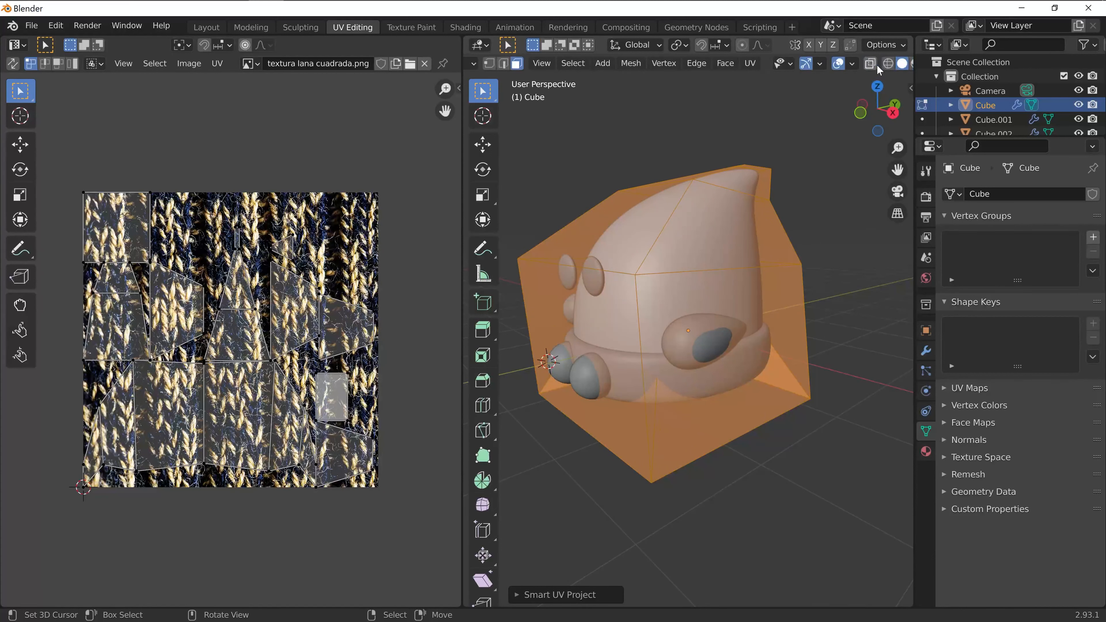
{"action": "scroll", "coordinate": [877, 64], "scroll_direction": "down", "scroll_amount": 4}
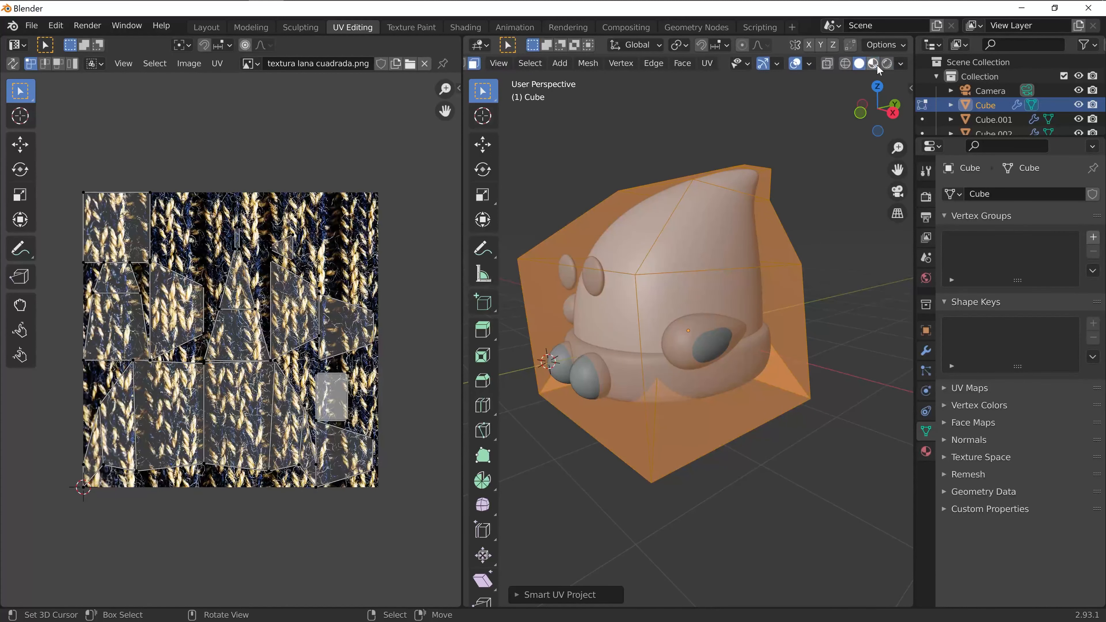
{"action": "left_click", "coordinate": [870, 64]}
{"action": "middle_click_drag", "start_coordinate": [659, 208], "coordinate": [627, 221]}
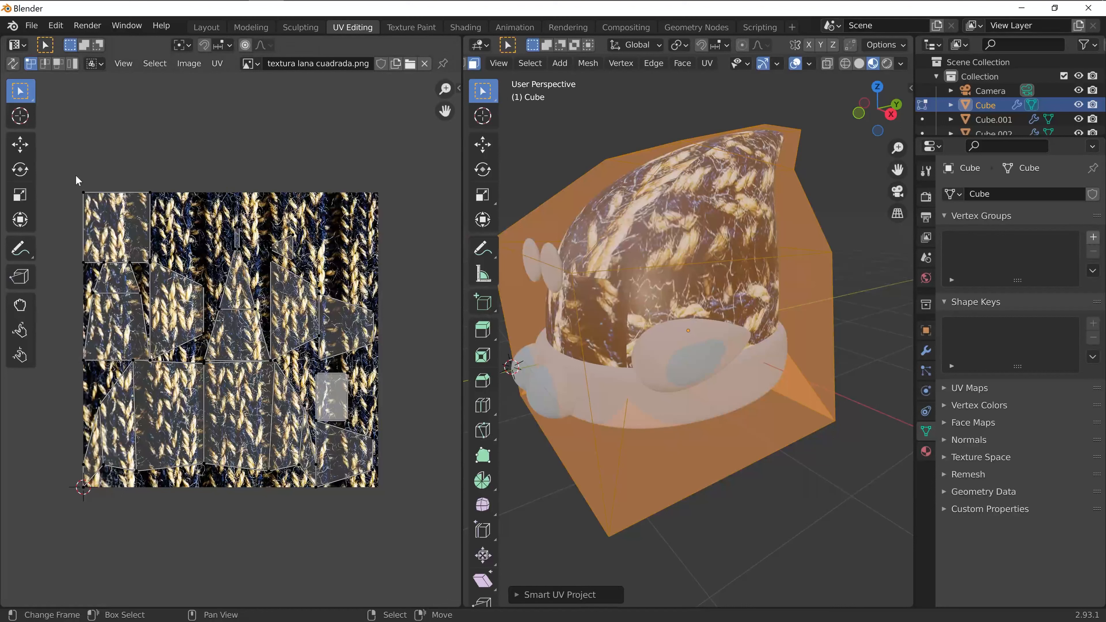
Select all the hat's UV islands and scale them up about 6 times over the wool image.
{"action": "left_click", "coordinate": [155, 63]}
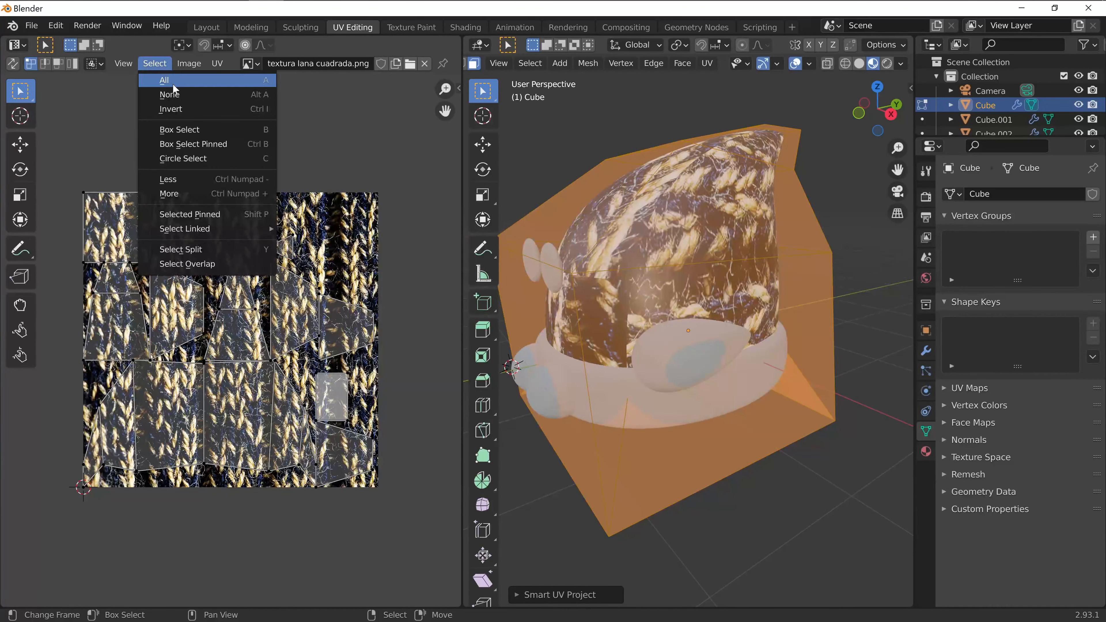
{"action": "left_click", "coordinate": [162, 77]}
{"action": "scroll", "coordinate": [233, 401], "scroll_direction": "down", "scroll_amount": 3}
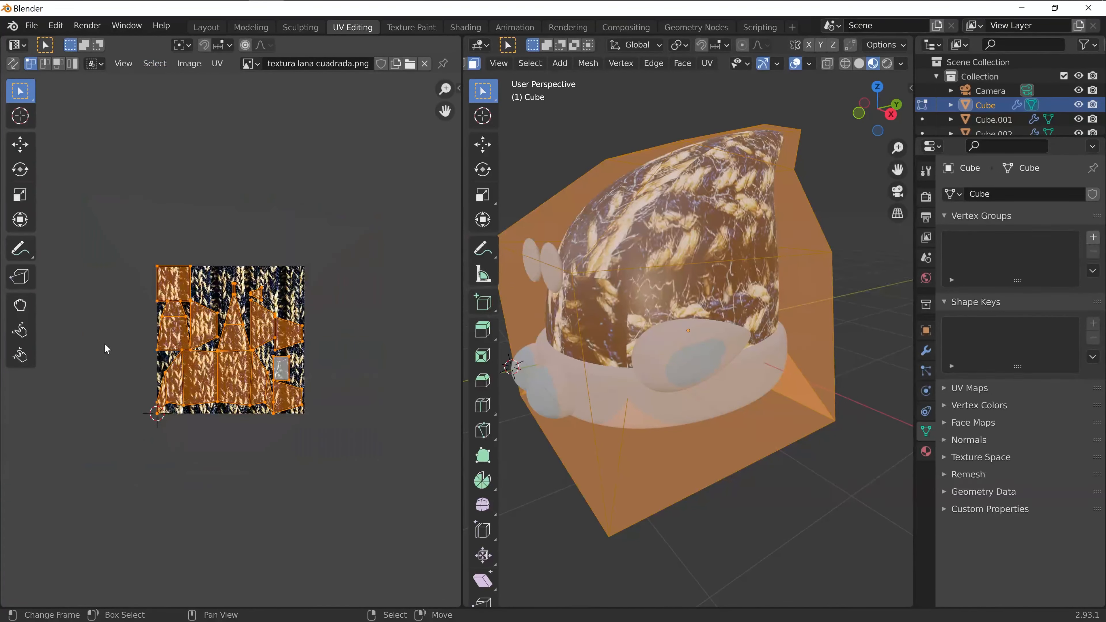
{"action": "key", "text": "s"}
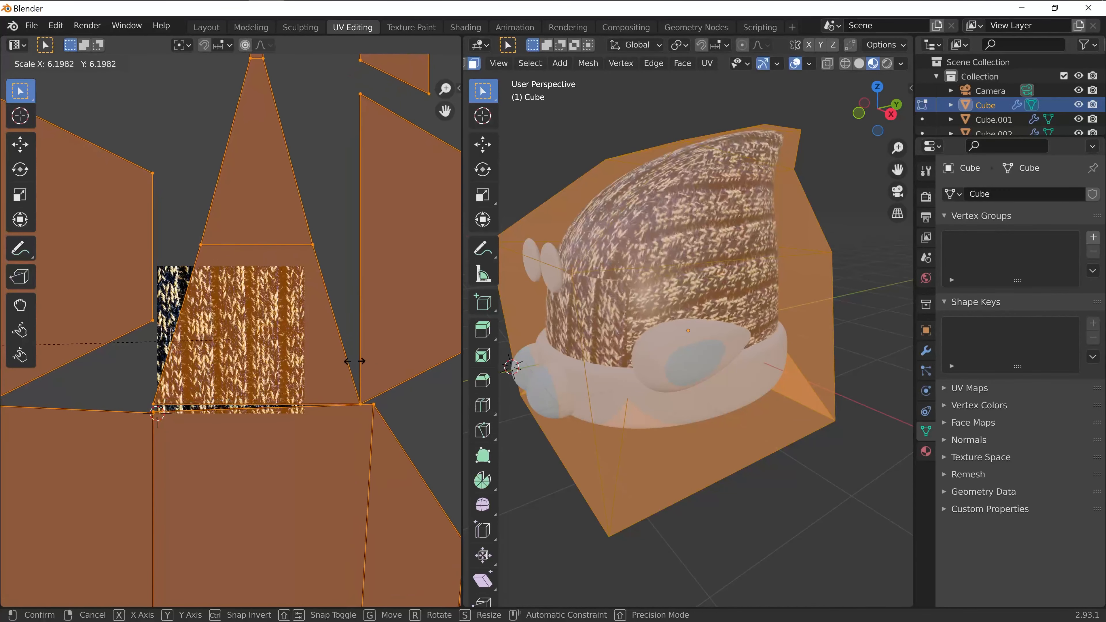
{"action": "left_click", "coordinate": [335, 362]}
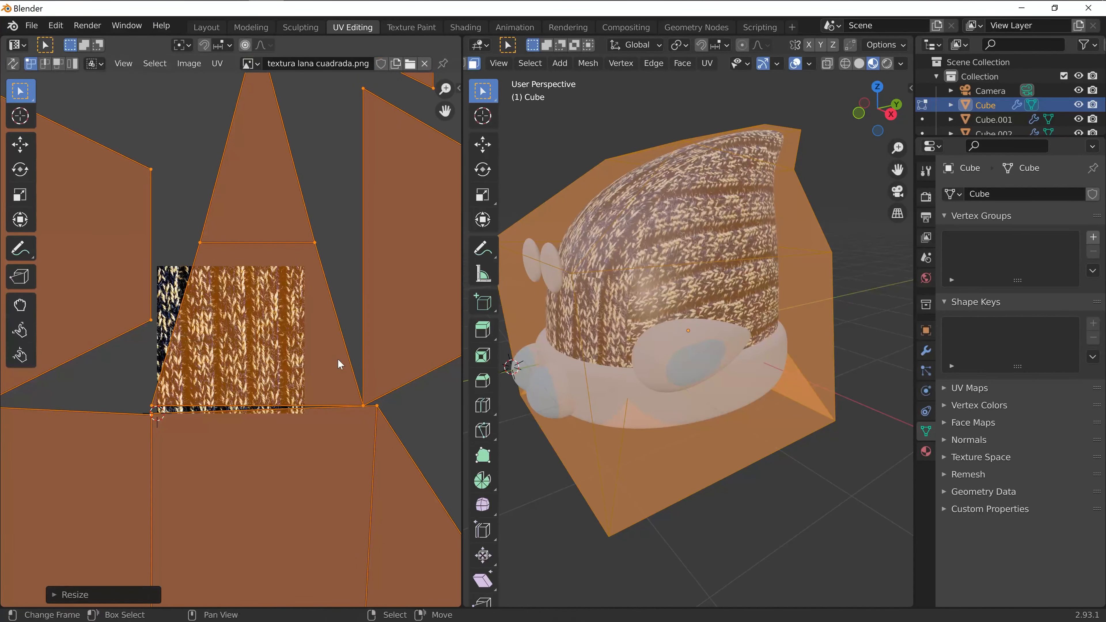
Reproject the hat's UVs with Cube Projection and scale them up about 3.5 times.
{"action": "middle_click_drag", "start_coordinate": [718, 370], "coordinate": [634, 190]}
{"action": "key", "text": "u"}
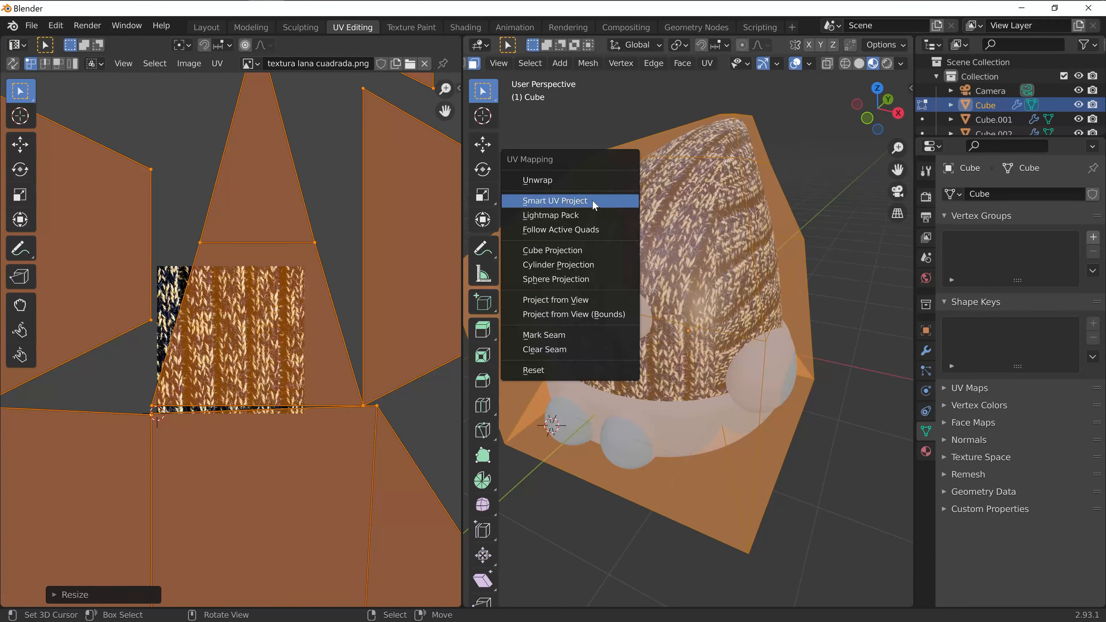
{"action": "left_click", "coordinate": [551, 251]}
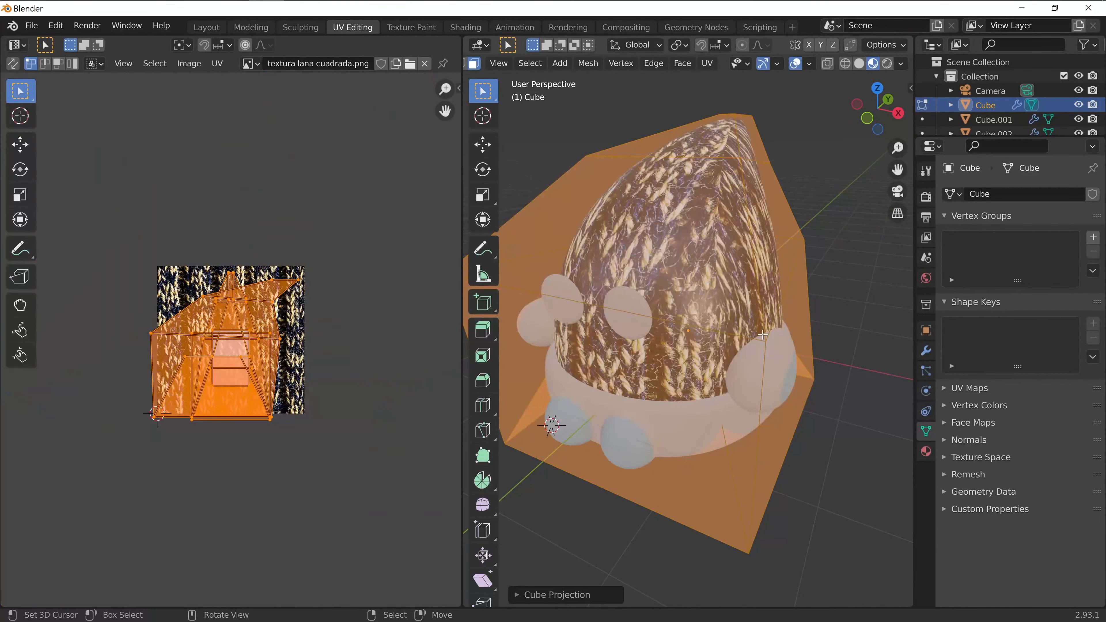
{"action": "key", "text": "s"}
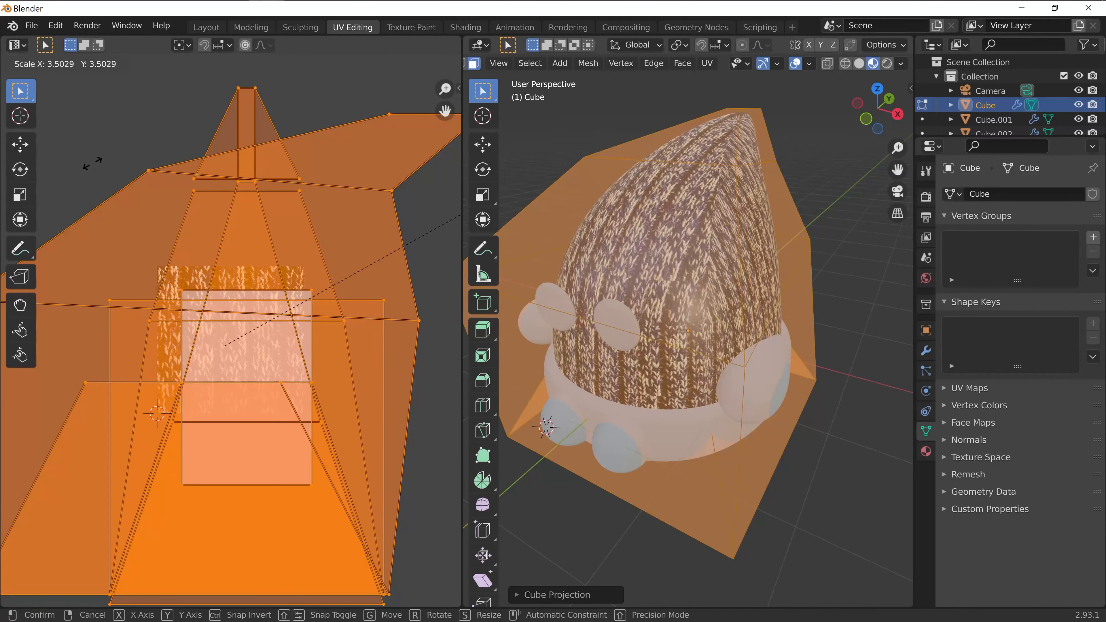
{"action": "left_click", "coordinate": [93, 164]}
{"action": "middle_click_drag", "start_coordinate": [735, 305], "coordinate": [674, 308]}
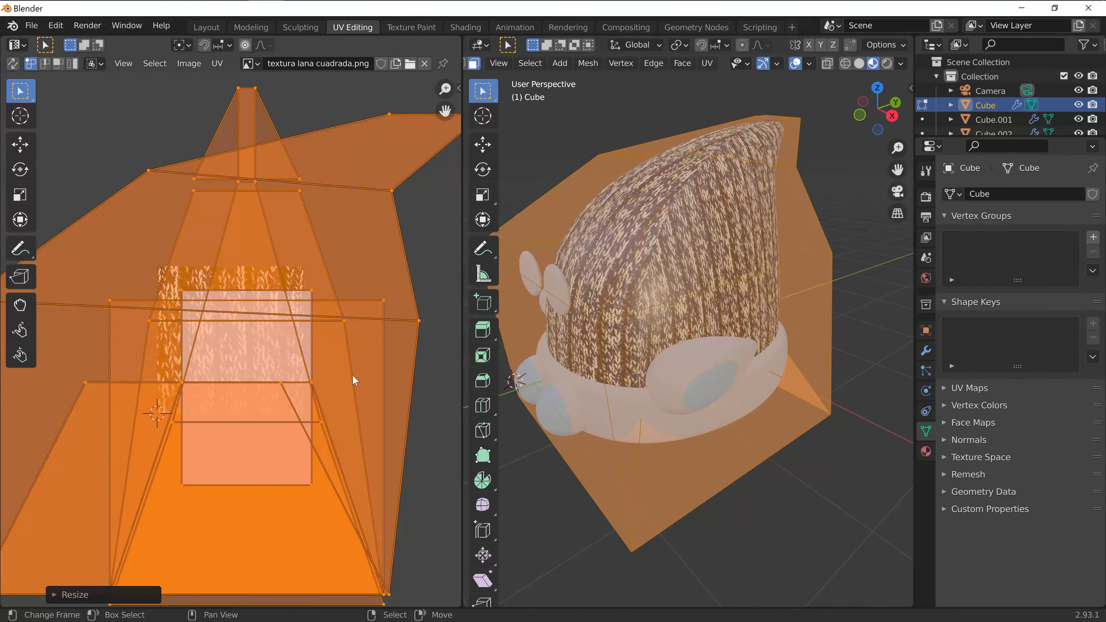
Scale the cube-projected UVs down slightly to enlarge the knit pattern on the hat.
{"action": "key", "text": "s"}
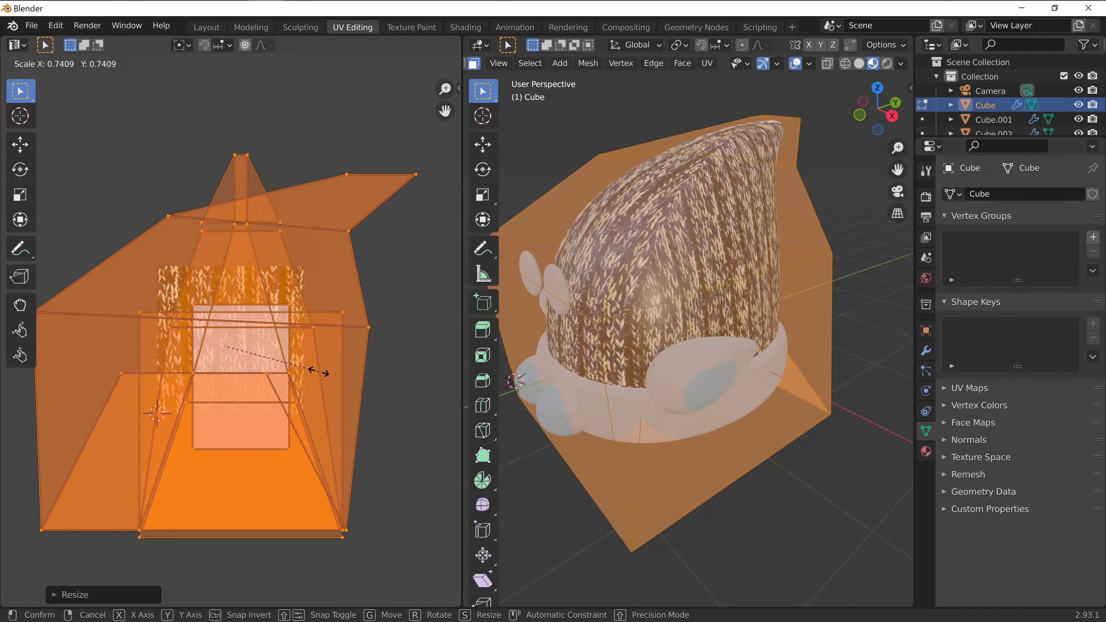
{"action": "left_click", "coordinate": [336, 375]}
{"action": "middle_click_drag", "start_coordinate": [718, 326], "coordinate": [726, 357]}
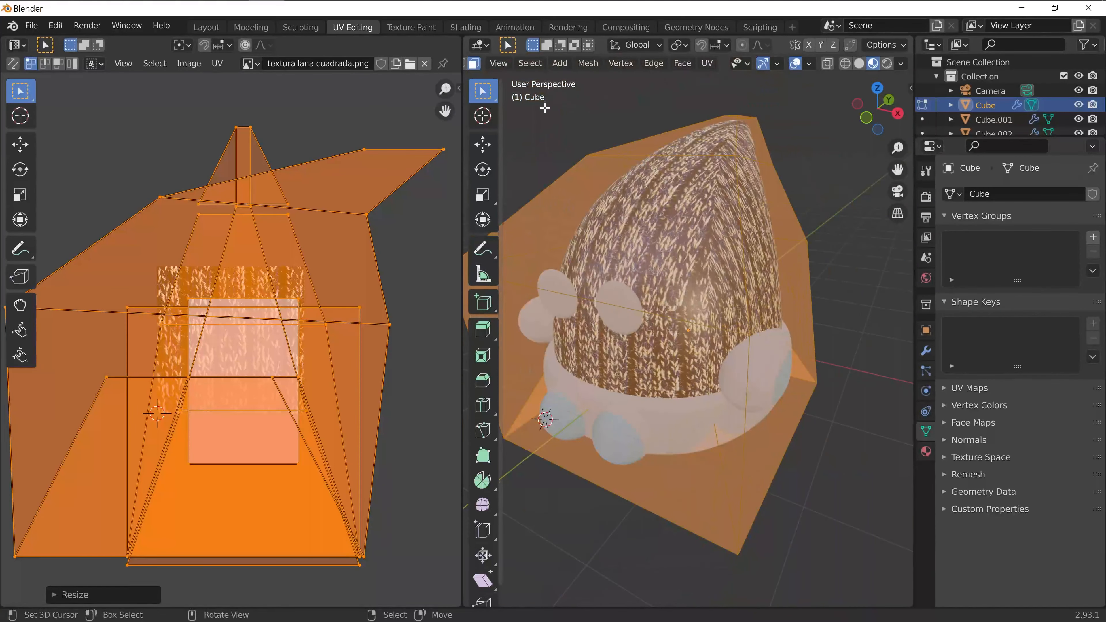
Return to the Shading workspace and examine the knitted pattern on the hat up close and from the side.
{"action": "left_click", "coordinate": [473, 28]}
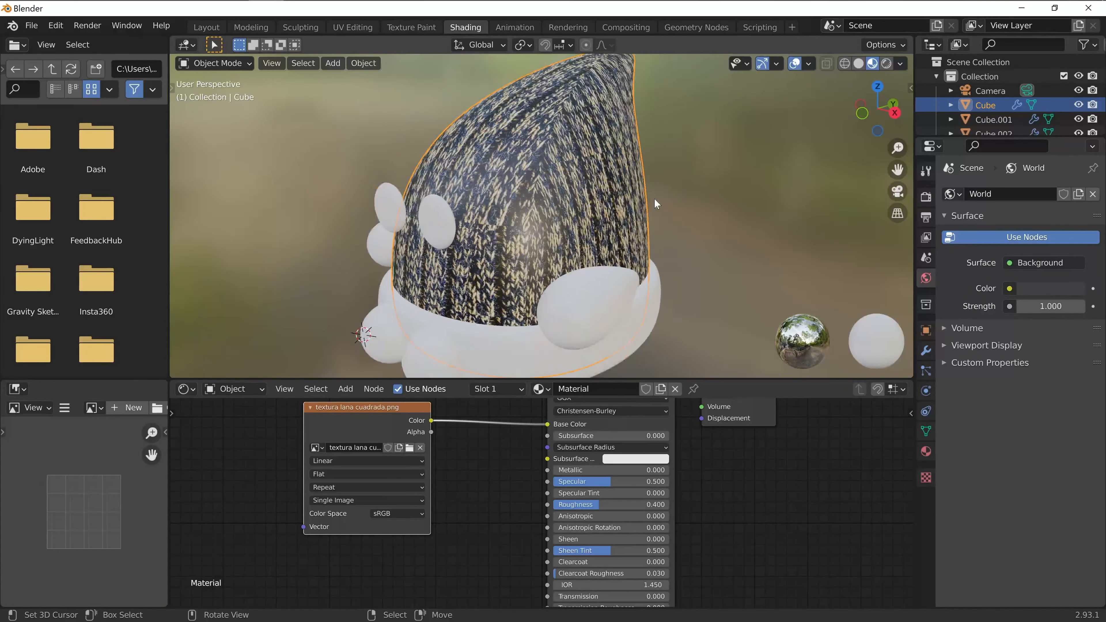
{"action": "middle_click_drag", "start_coordinate": [654, 198], "coordinate": [574, 173]}
{"action": "scroll", "coordinate": [574, 173], "scroll_direction": "up", "scroll_amount": 3}
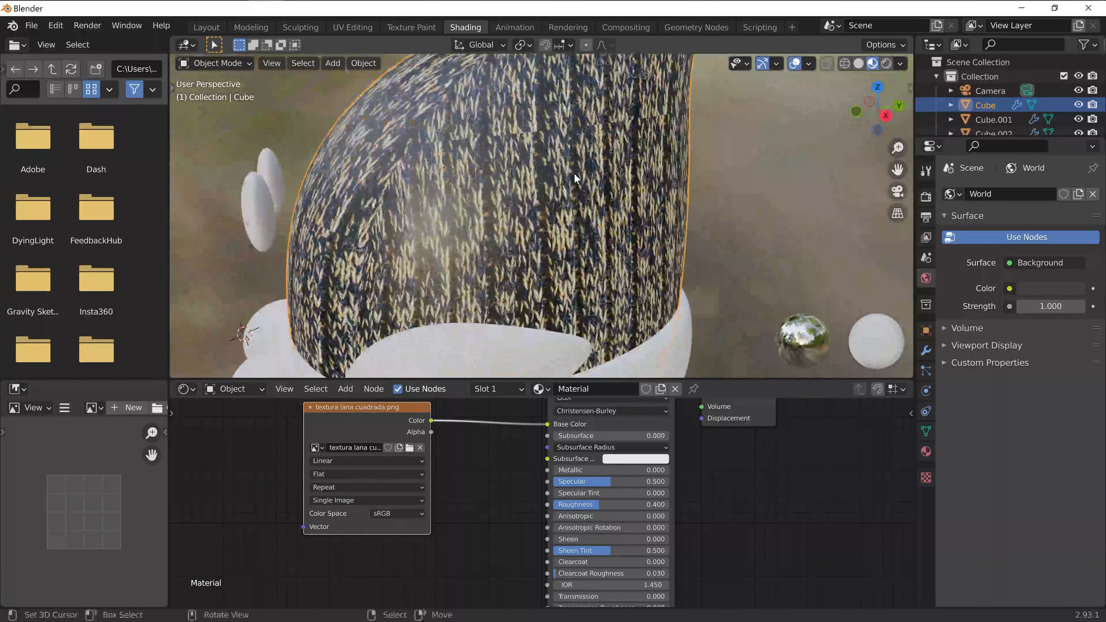
{"action": "scroll", "coordinate": [537, 171], "scroll_direction": "up", "scroll_amount": 3}
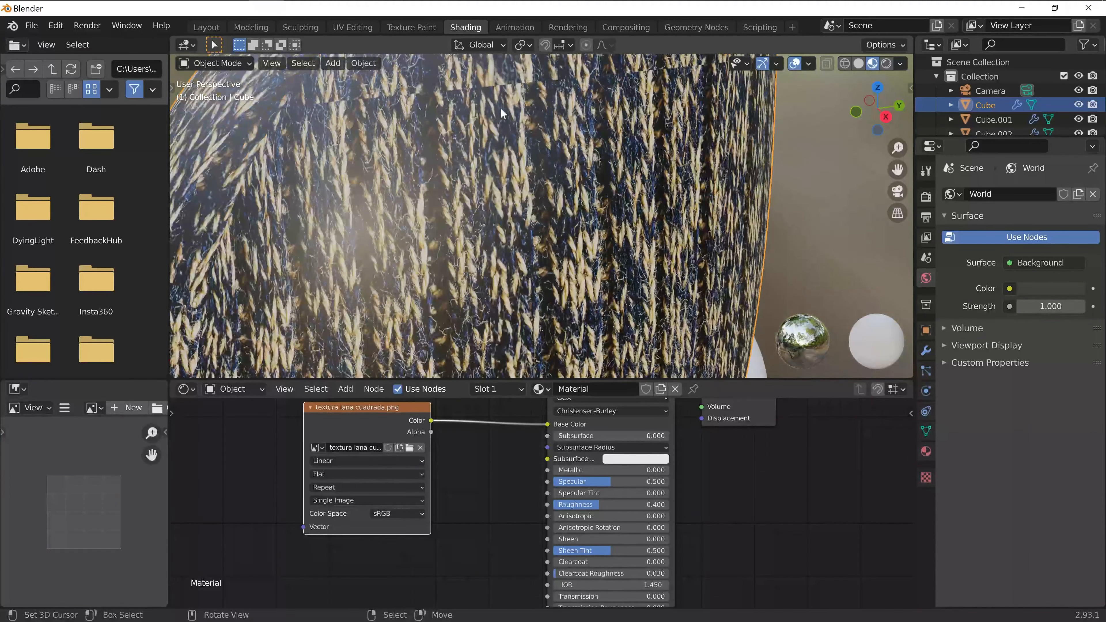
{"action": "middle_click_drag", "start_coordinate": [452, 121], "coordinate": [477, 135]}
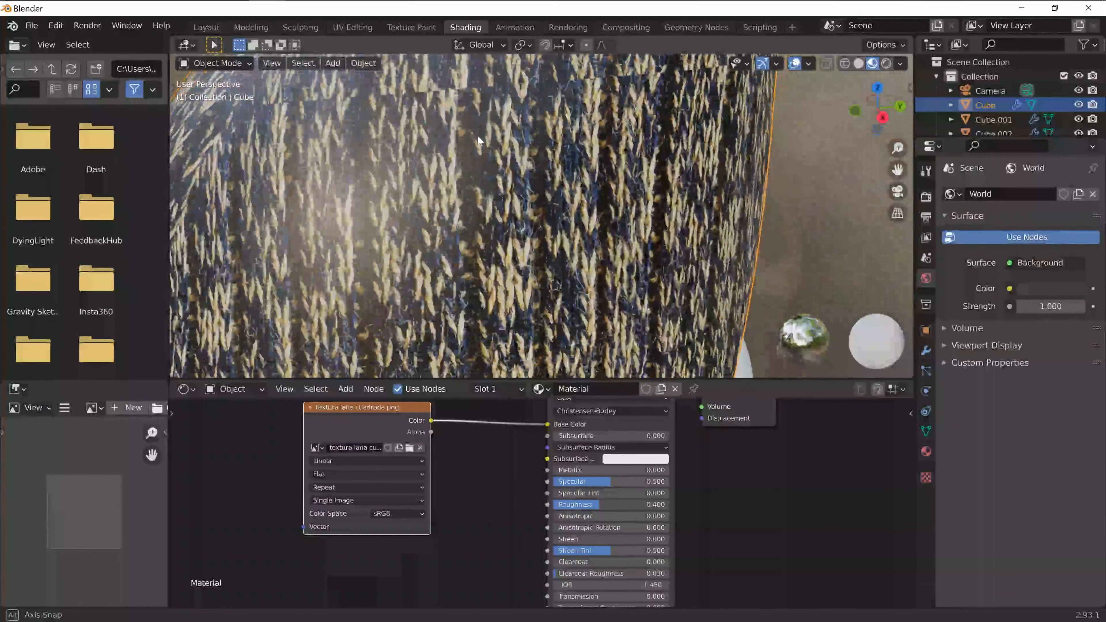
{"action": "scroll", "coordinate": [477, 135], "scroll_direction": "down", "scroll_amount": 5}
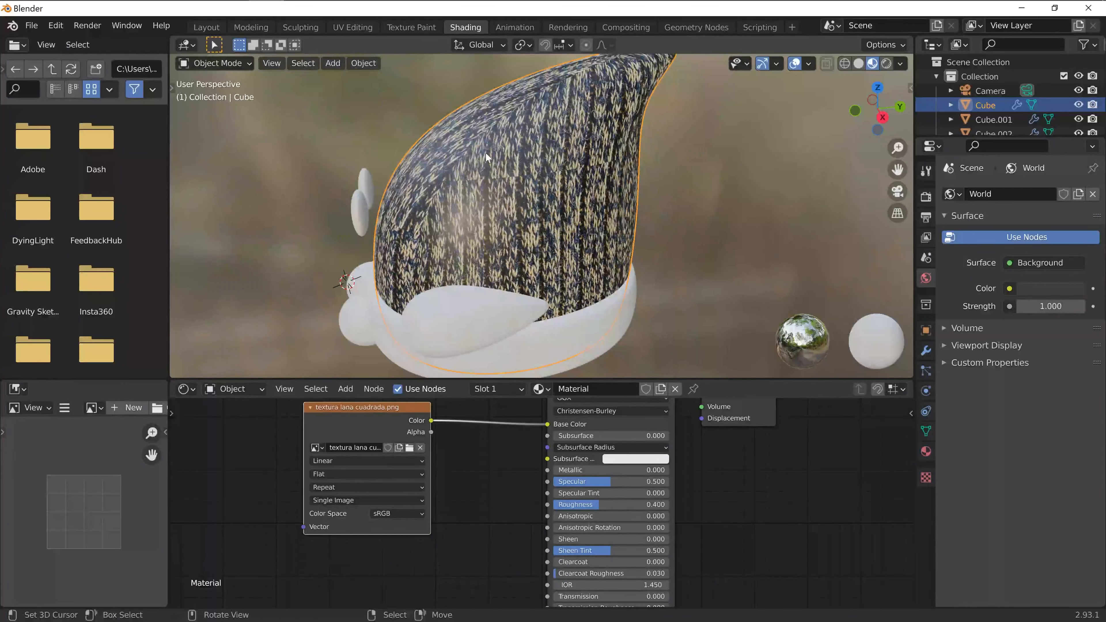
{"action": "middle_click_drag", "start_coordinate": [513, 197], "coordinate": [572, 193]}
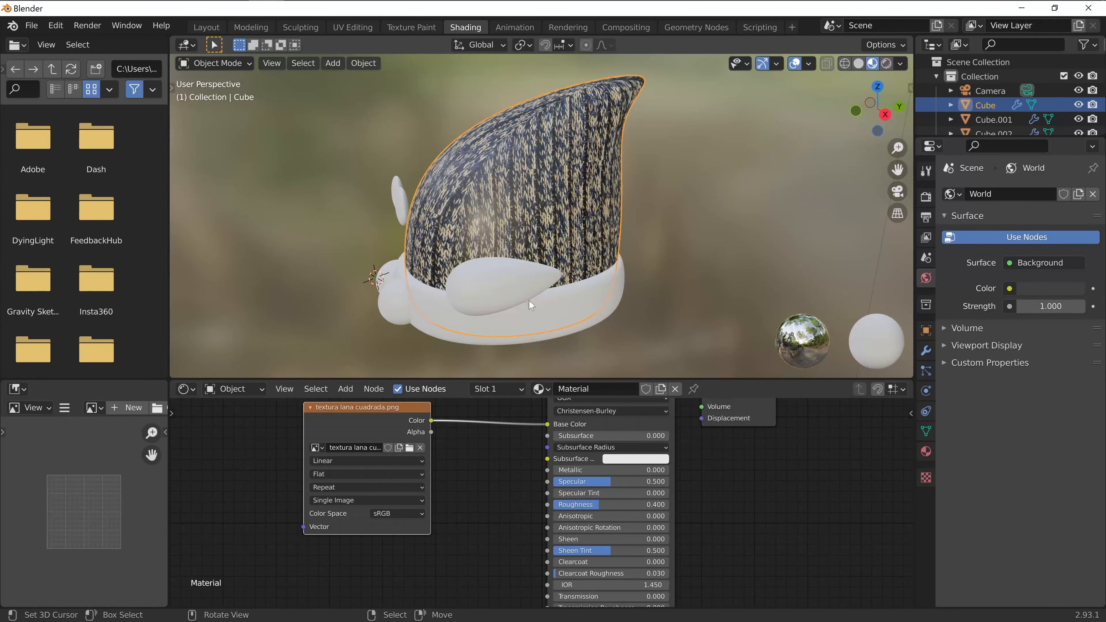
Move the wool texture node farther out and down to make room for another node before the Principled BSDF.
{"action": "middle_click_drag", "start_coordinate": [510, 423], "coordinate": [531, 374]}
{"action": "middle_click_drag", "start_coordinate": [516, 483], "coordinate": [524, 522]}
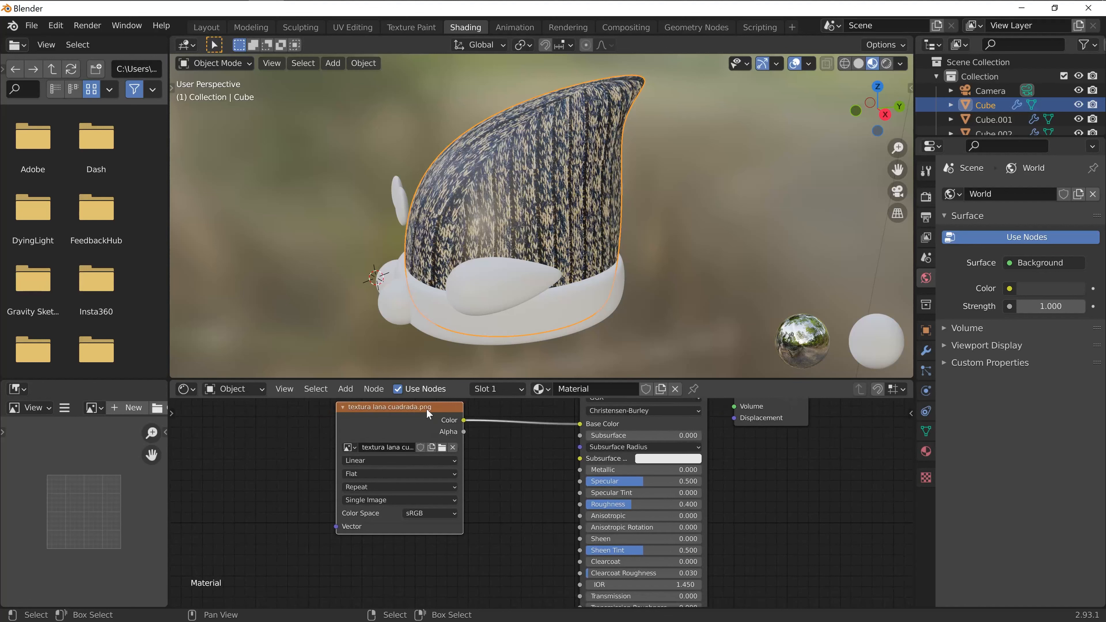
{"action": "left_click_drag", "start_coordinate": [426, 408], "coordinate": [376, 445]}
{"action": "middle_click_drag", "start_coordinate": [527, 551], "coordinate": [551, 494]}
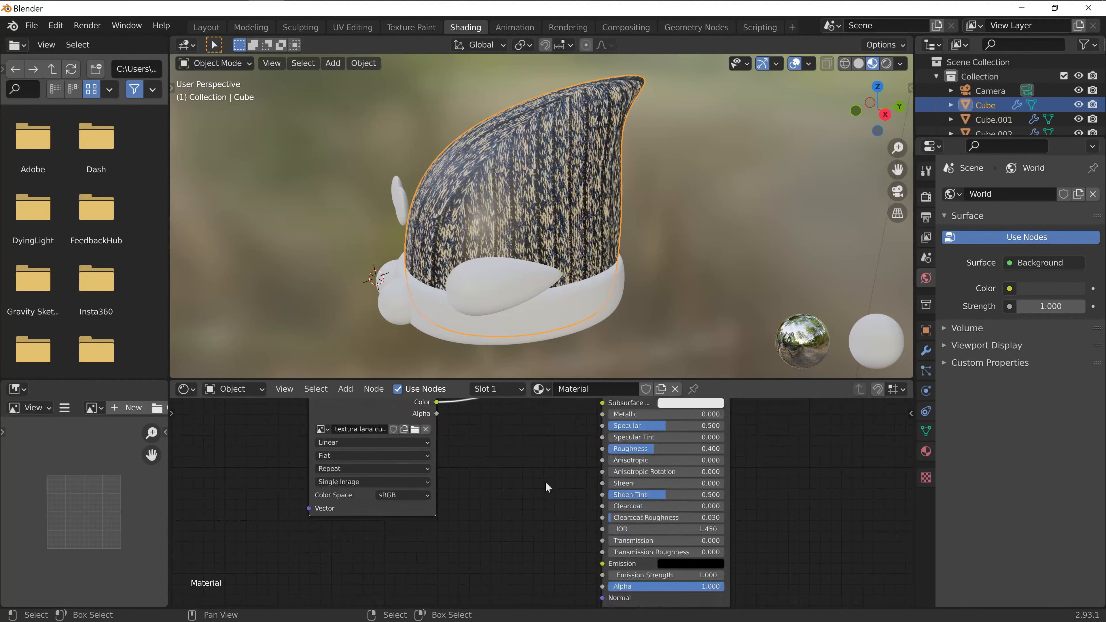
Add a Bump node below the wool texture node and connect its Normal output to the Principled BSDF's Normal input.
{"action": "left_click", "coordinate": [346, 390]}
{"action": "left_click", "coordinate": [373, 407]}
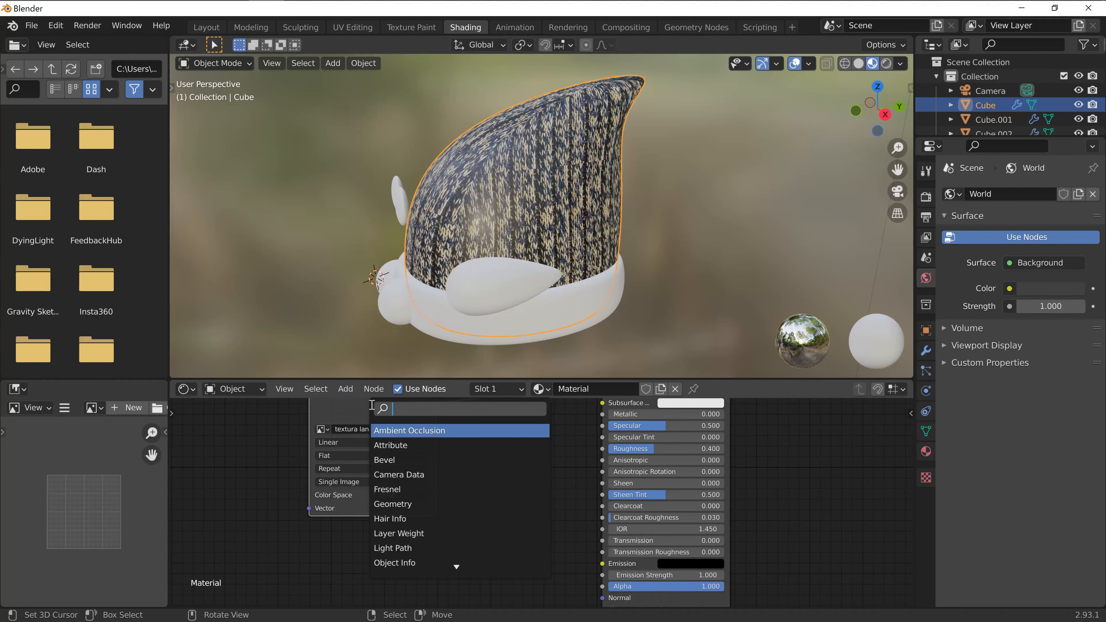
{"action": "type", "text": "bum"}
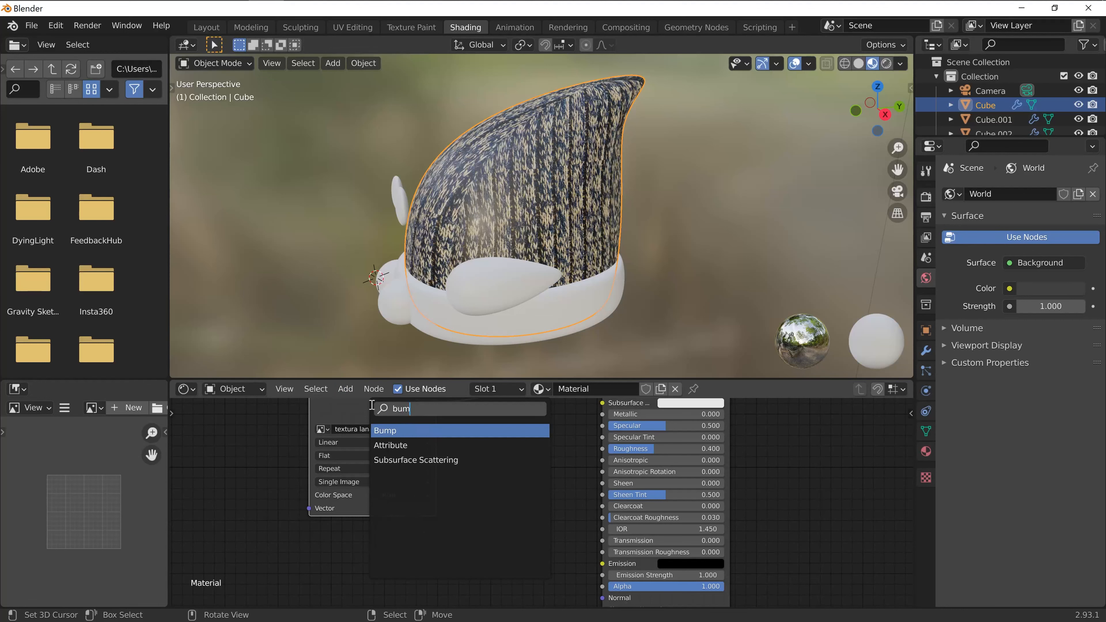
{"action": "key", "text": "Return"}
{"action": "left_click", "coordinate": [497, 558]}
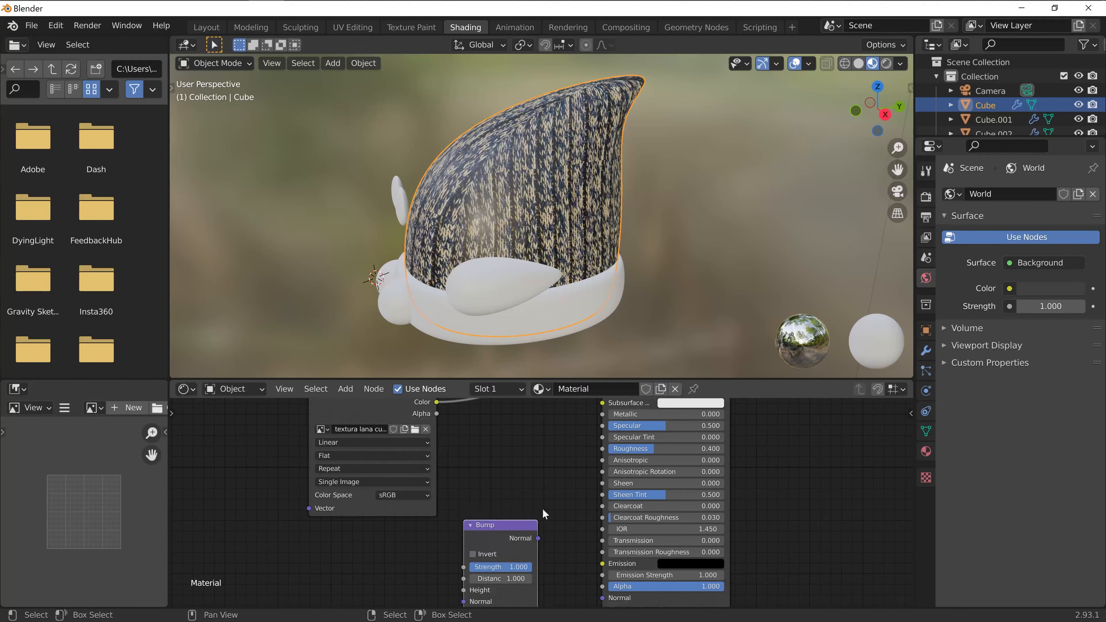
{"action": "middle_click_drag", "start_coordinate": [543, 509], "coordinate": [501, 452]}
{"action": "left_click_drag", "start_coordinate": [489, 466], "coordinate": [560, 542]}
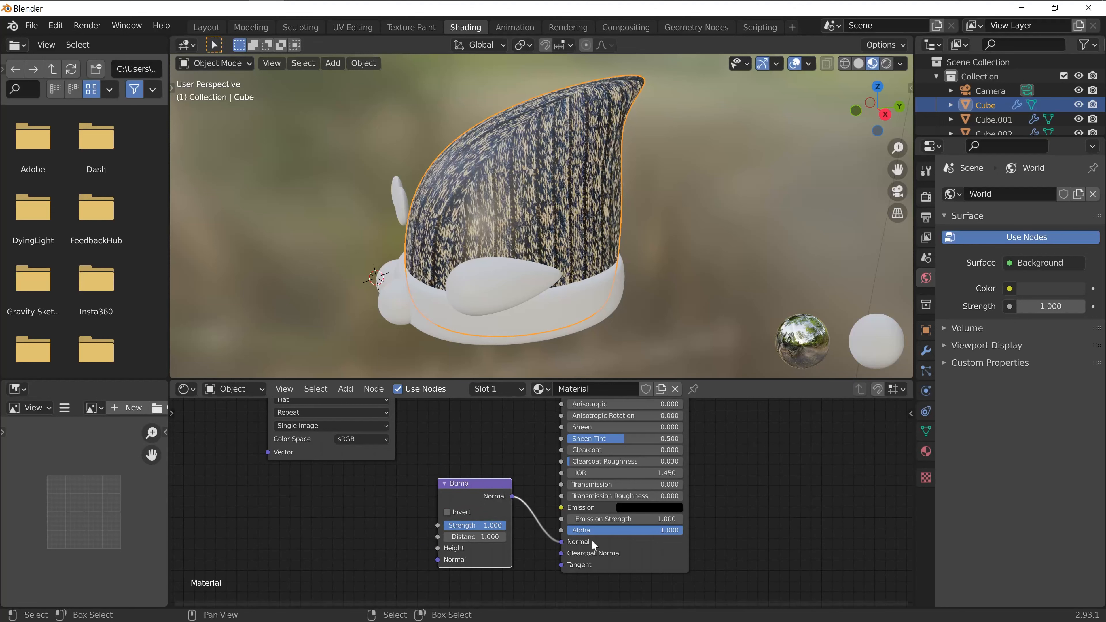
{"action": "middle_click_drag", "start_coordinate": [523, 440], "coordinate": [459, 609]}
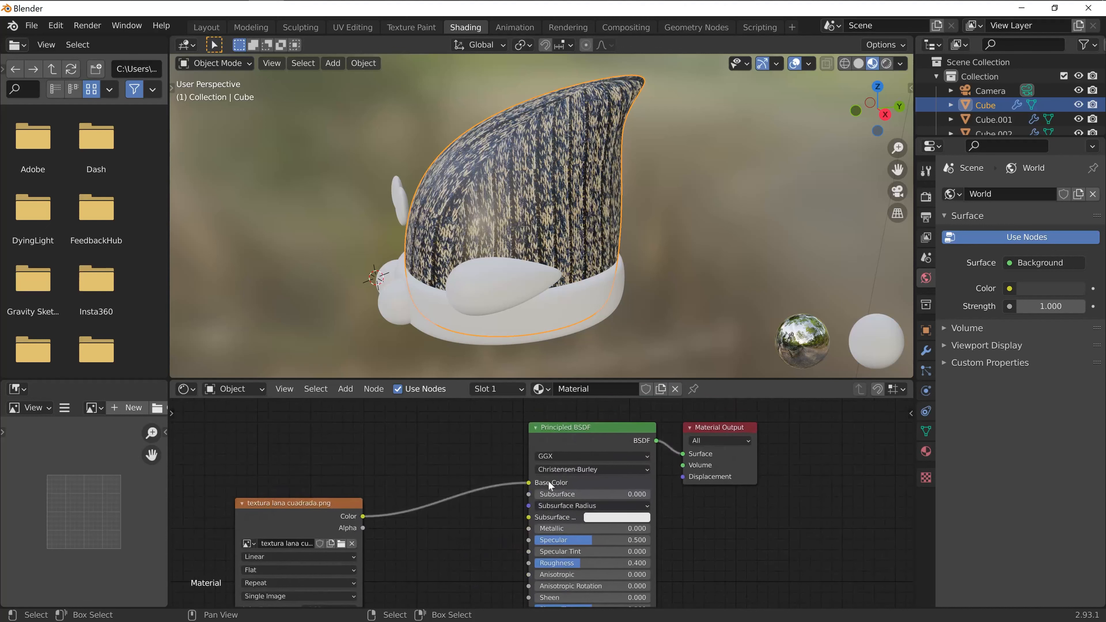
Add an Image Texture node below the wool texture node, beside the Bump node.
{"action": "middle_click_drag", "start_coordinate": [469, 545], "coordinate": [588, 465]}
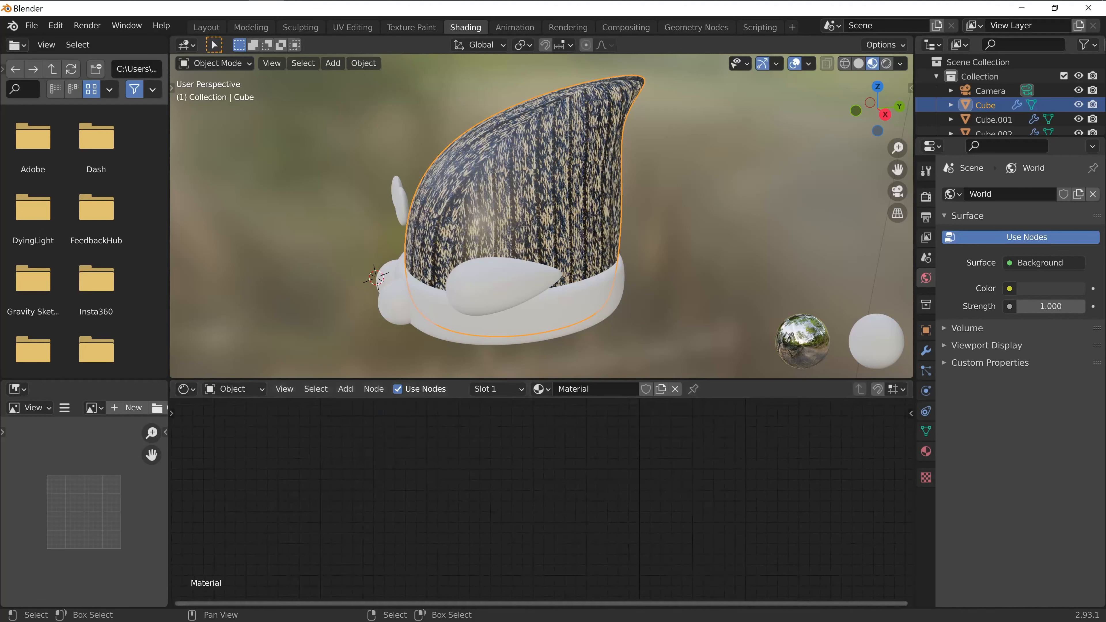
{"action": "middle_click_drag", "start_coordinate": [502, 480], "coordinate": [480, 503]}
{"action": "left_click", "coordinate": [345, 388]}
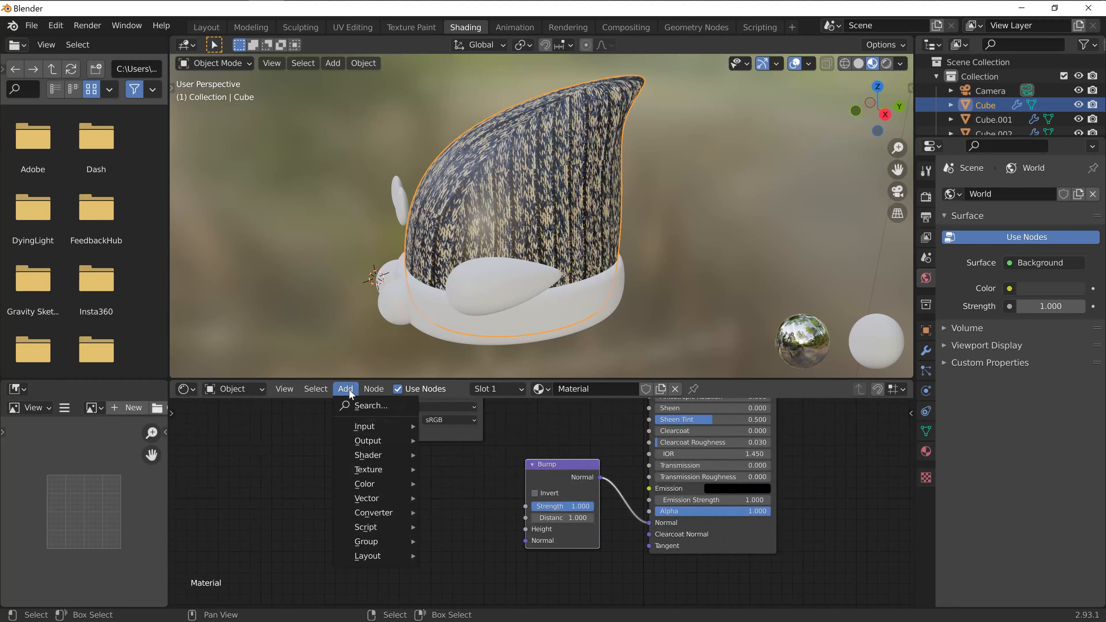
{"action": "left_click", "coordinate": [370, 406]}
{"action": "type", "text": "image"}
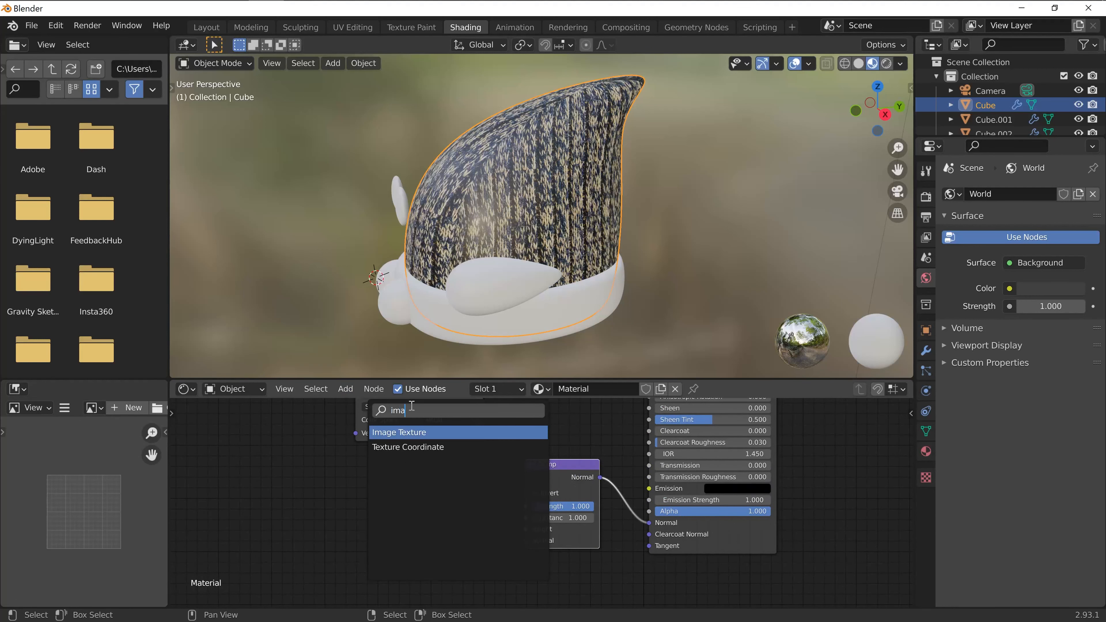
{"action": "key", "text": "Return"}
{"action": "left_click", "coordinate": [351, 525]}
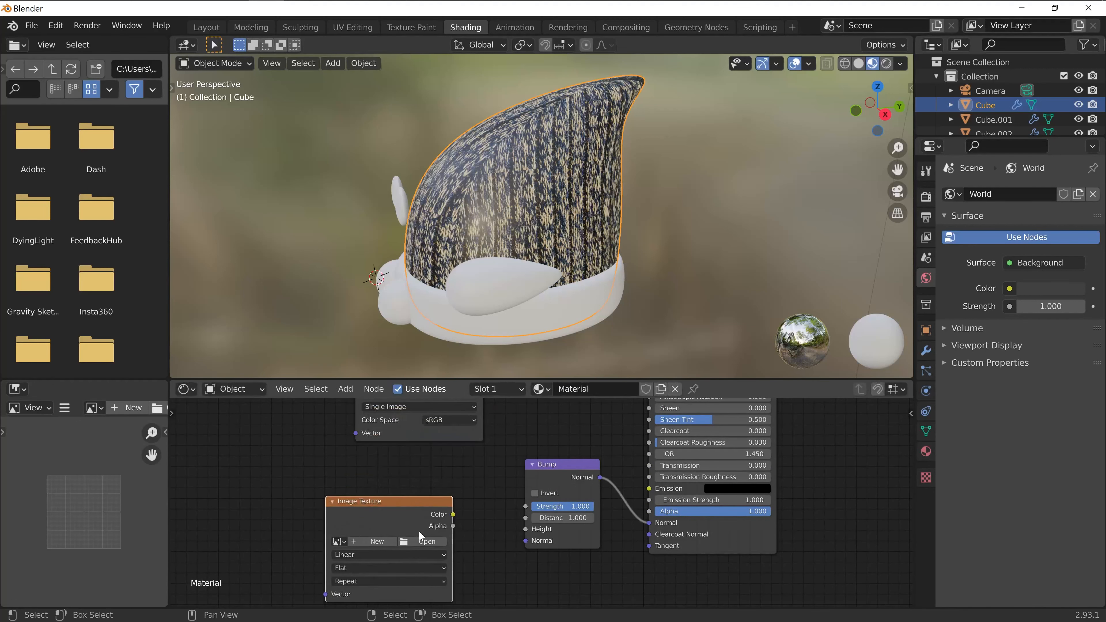
Browse for the new texture node's image in the TUTO BLENDE SPARK folder and select normal lana.psd.
{"action": "left_click", "coordinate": [423, 542]}
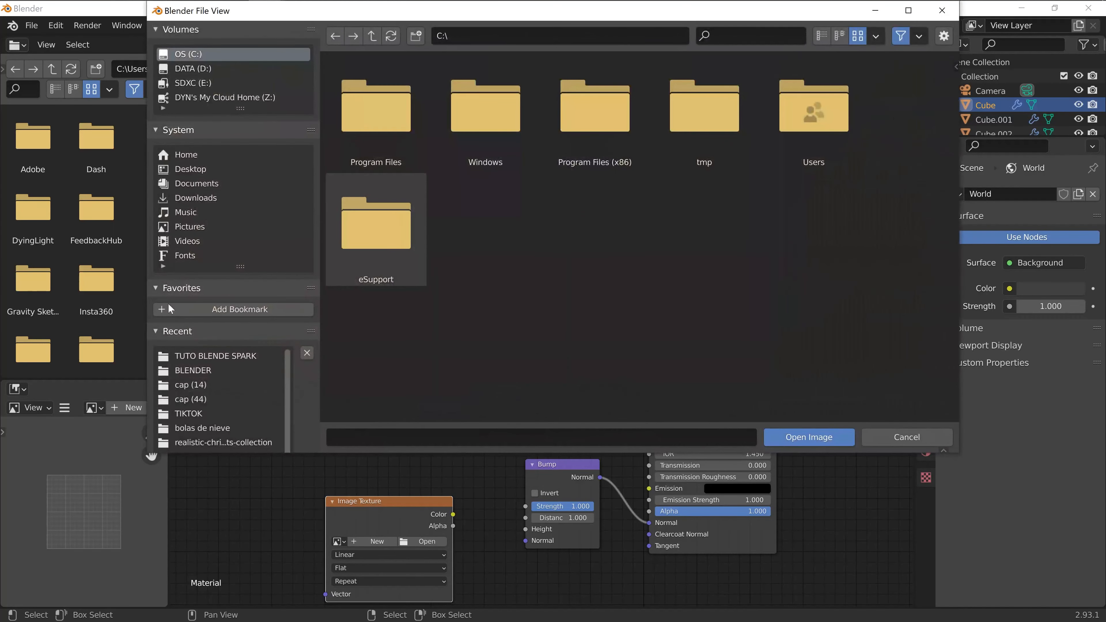
{"action": "left_click", "coordinate": [225, 356]}
{"action": "left_click", "coordinate": [485, 109]}
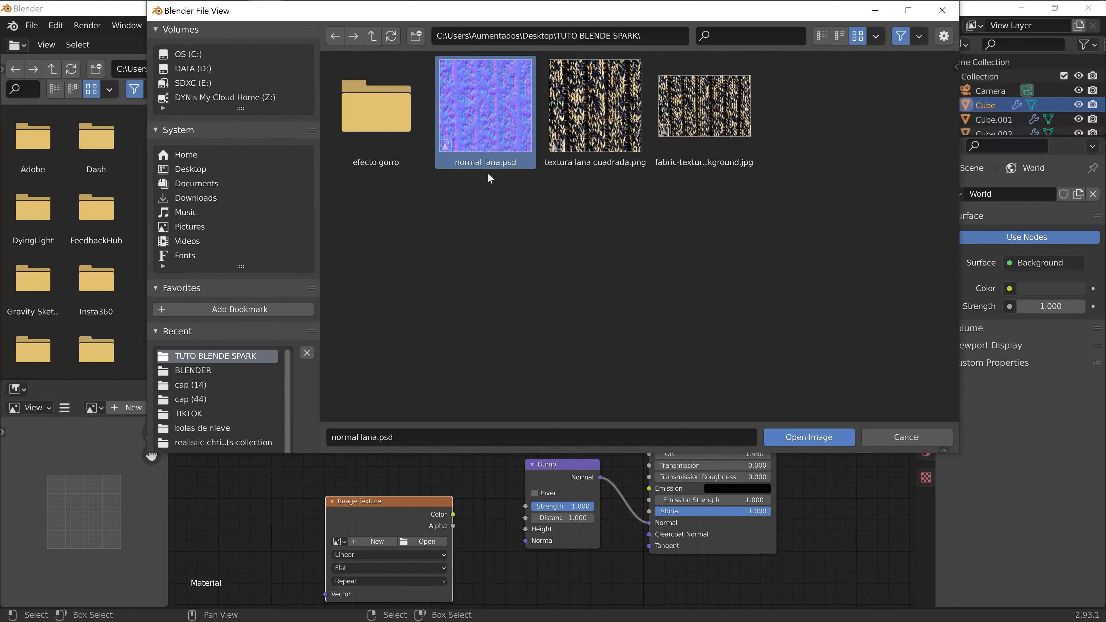
Switch to Photoshop, save the knit normal map as a PNG copy named normal lana copia, and return to Blender.
{"action": "mouse_move", "coordinate": [709, 4]}
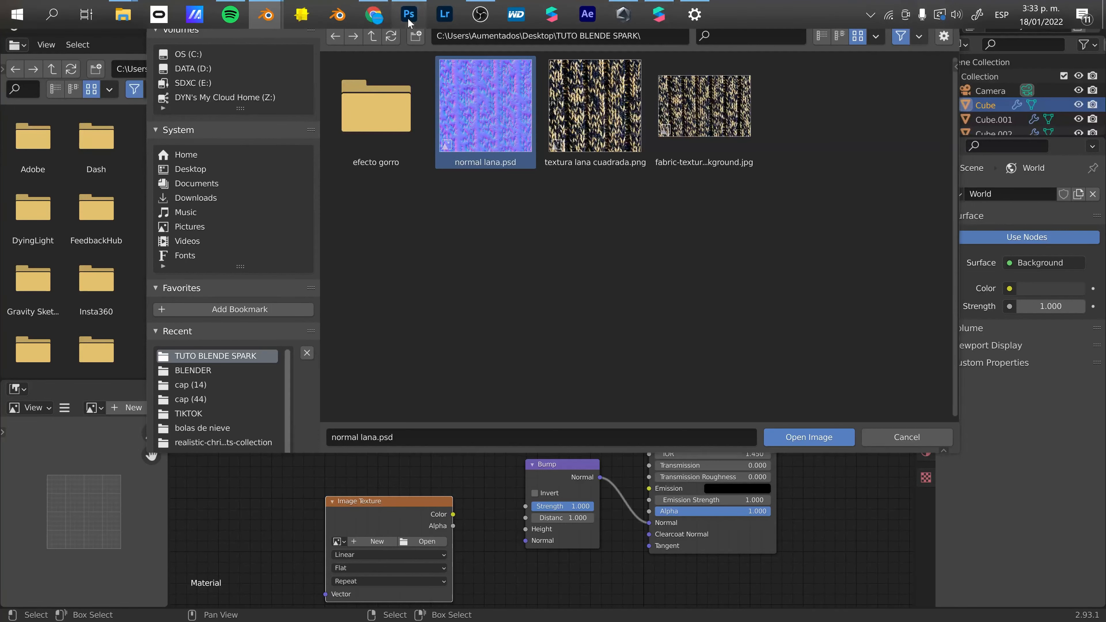
{"action": "left_click", "coordinate": [409, 20]}
{"action": "left_click", "coordinate": [34, 9]}
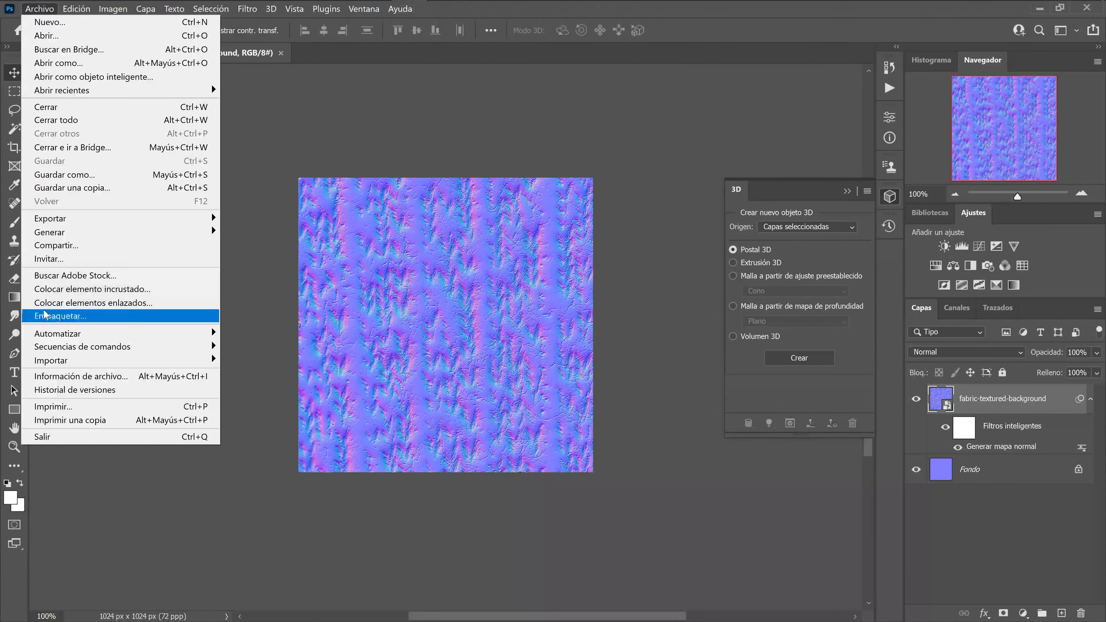
{"action": "left_click", "coordinate": [64, 174]}
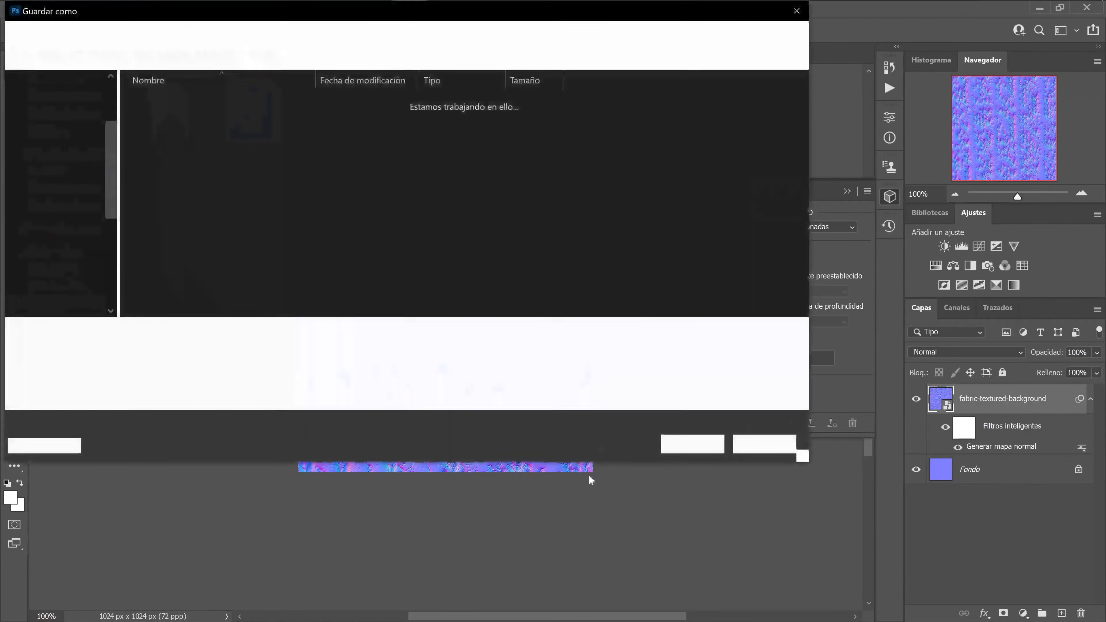
{"action": "left_click", "coordinate": [714, 374]}
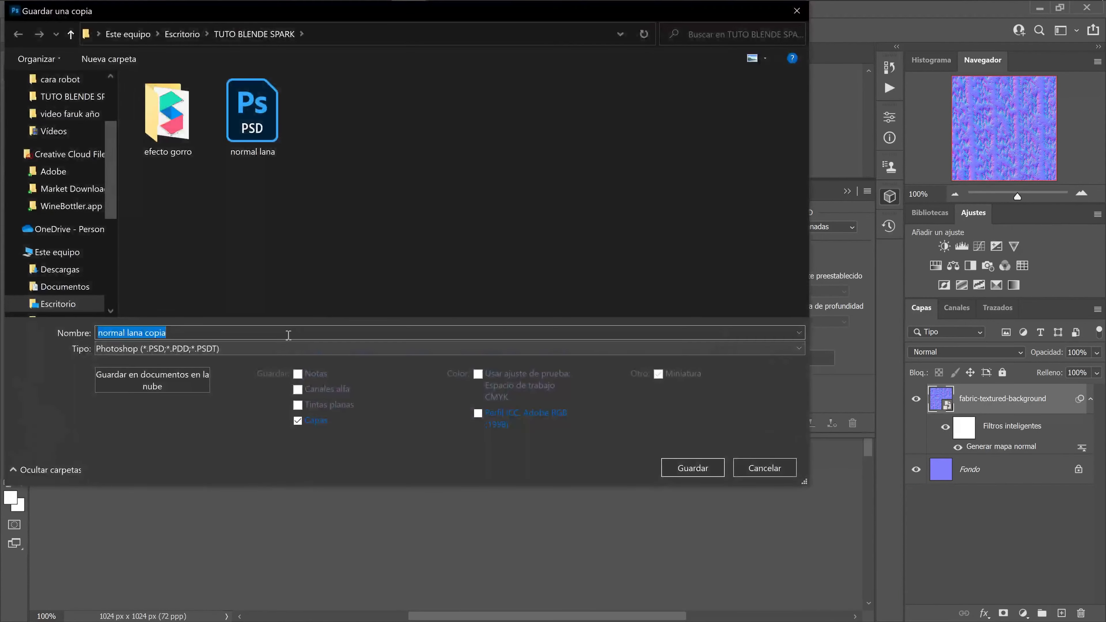
{"action": "left_click", "coordinate": [279, 351]}
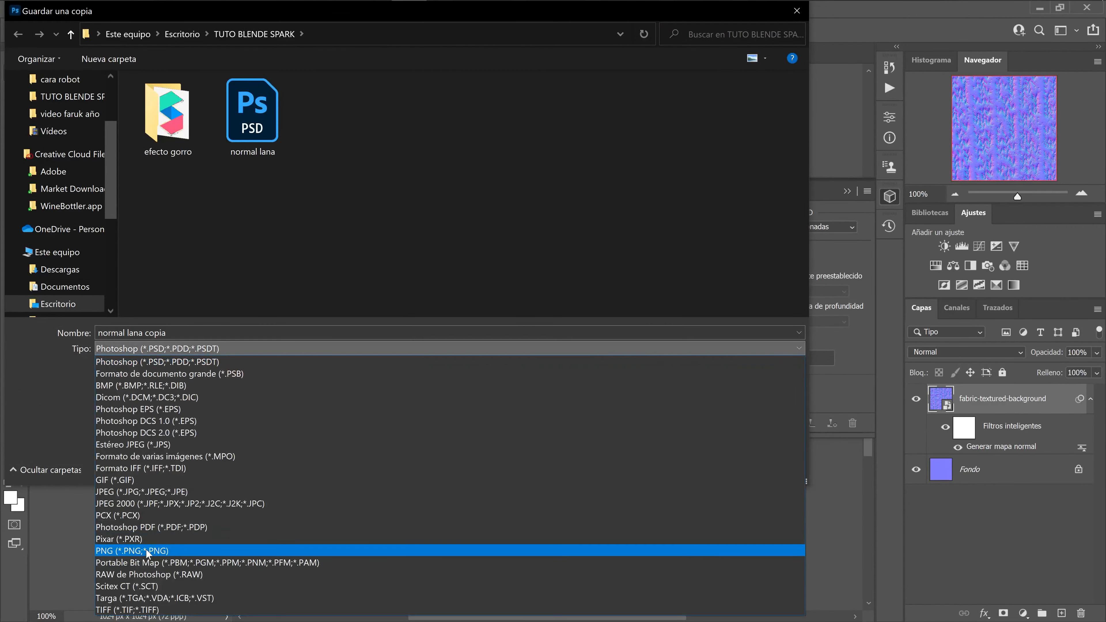
{"action": "left_click", "coordinate": [146, 552]}
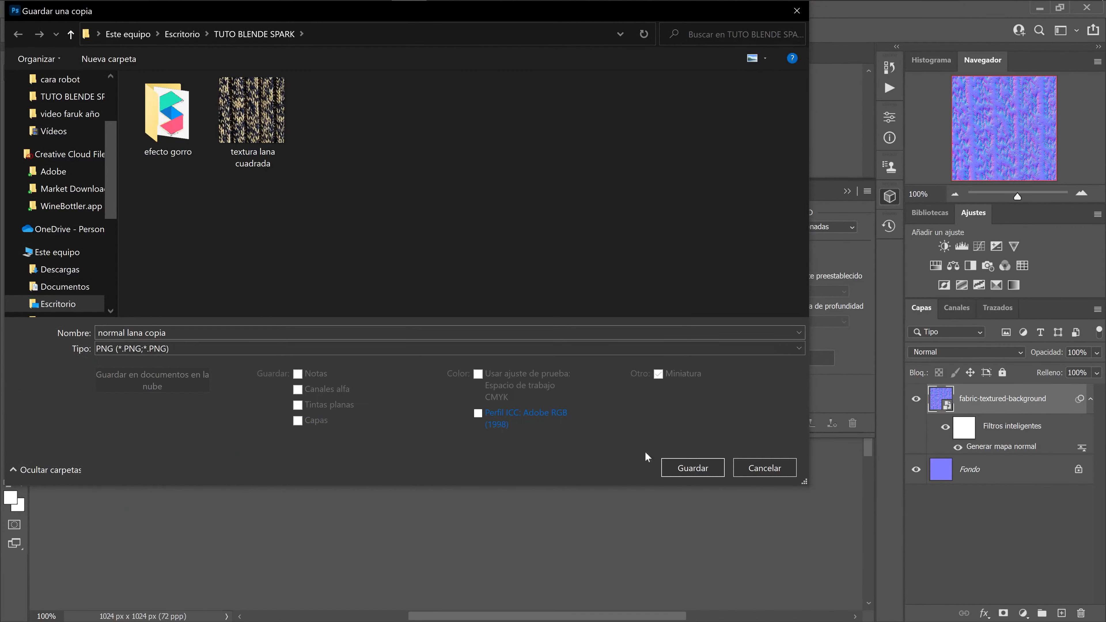
{"action": "left_click", "coordinate": [692, 468]}
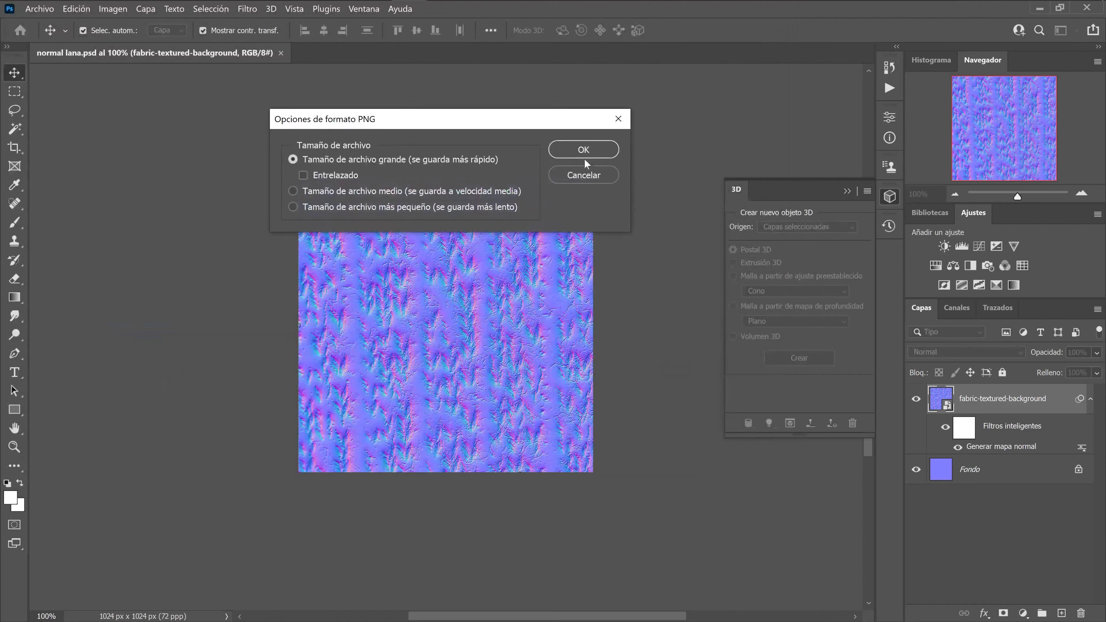
{"action": "left_click", "coordinate": [585, 150]}
{"action": "key", "text": "alt+Tab"}
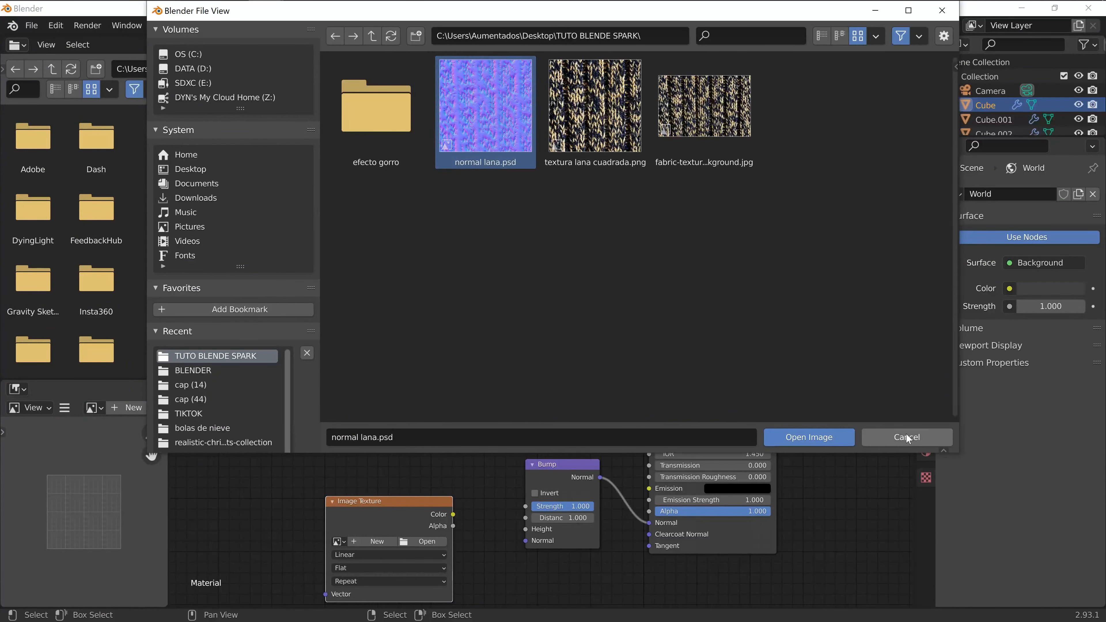
{"action": "key", "text": "alt+Tab"}
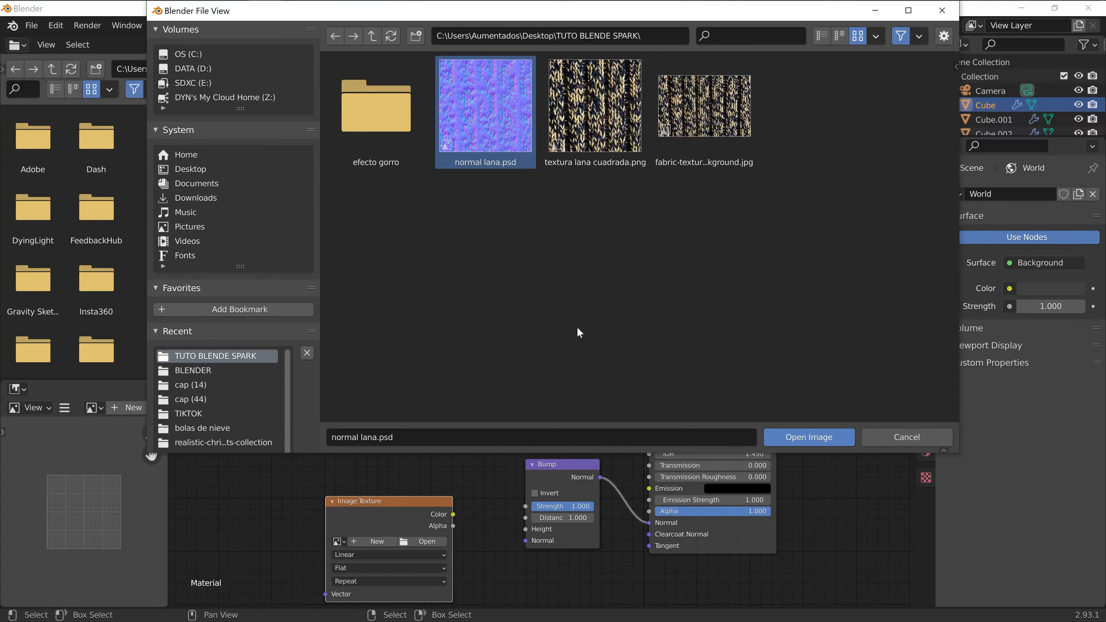
Return to Photoshop and save another PNG copy of the normal map, named normal lana copia2.
{"action": "key", "text": "alt+Tab"}
{"action": "left_click", "coordinate": [482, 238]}
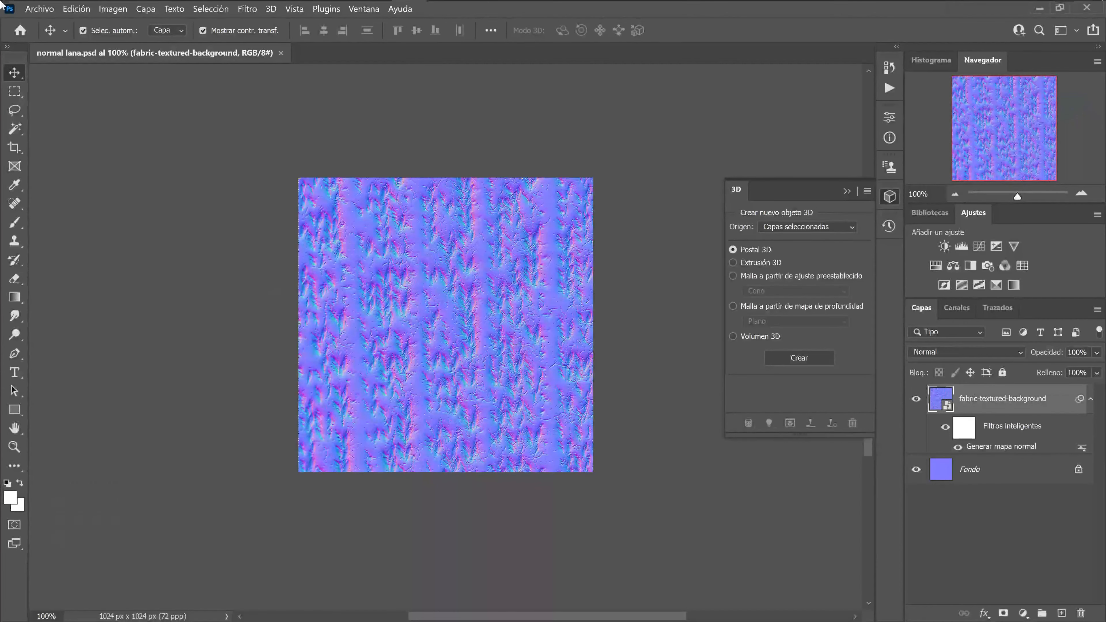
{"action": "left_click", "coordinate": [39, 8]}
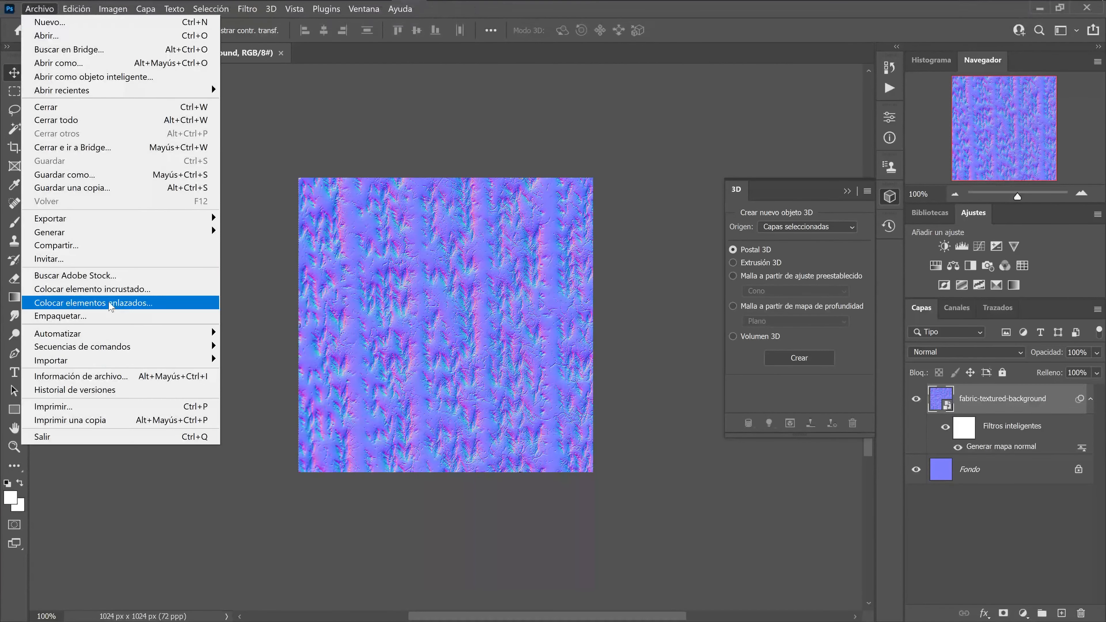
{"action": "left_click", "coordinate": [95, 175]}
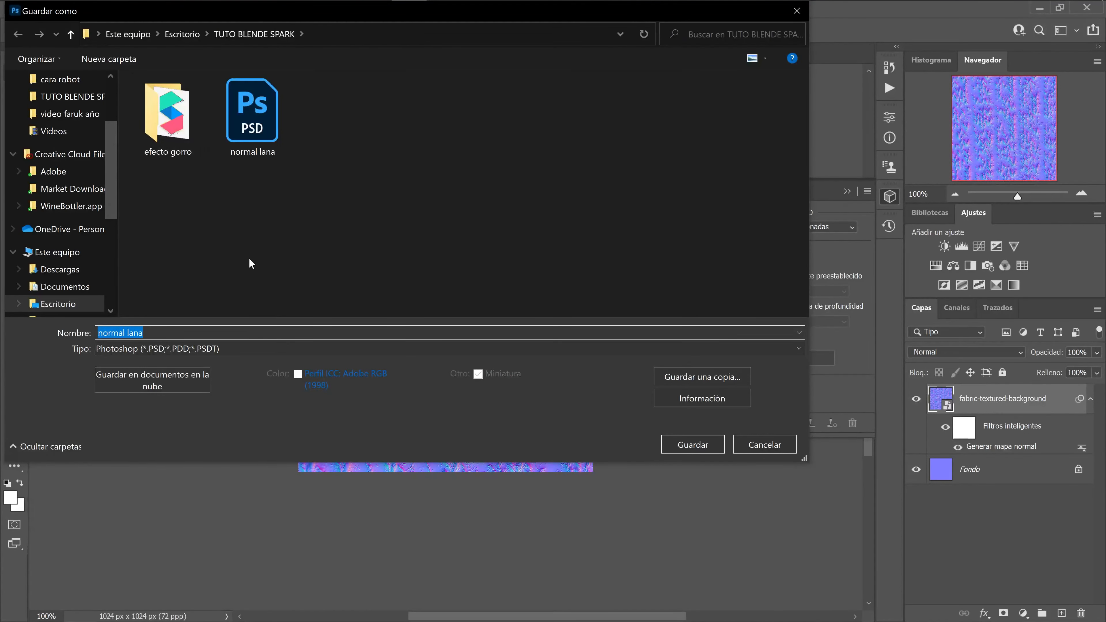
{"action": "left_click", "coordinate": [718, 377]}
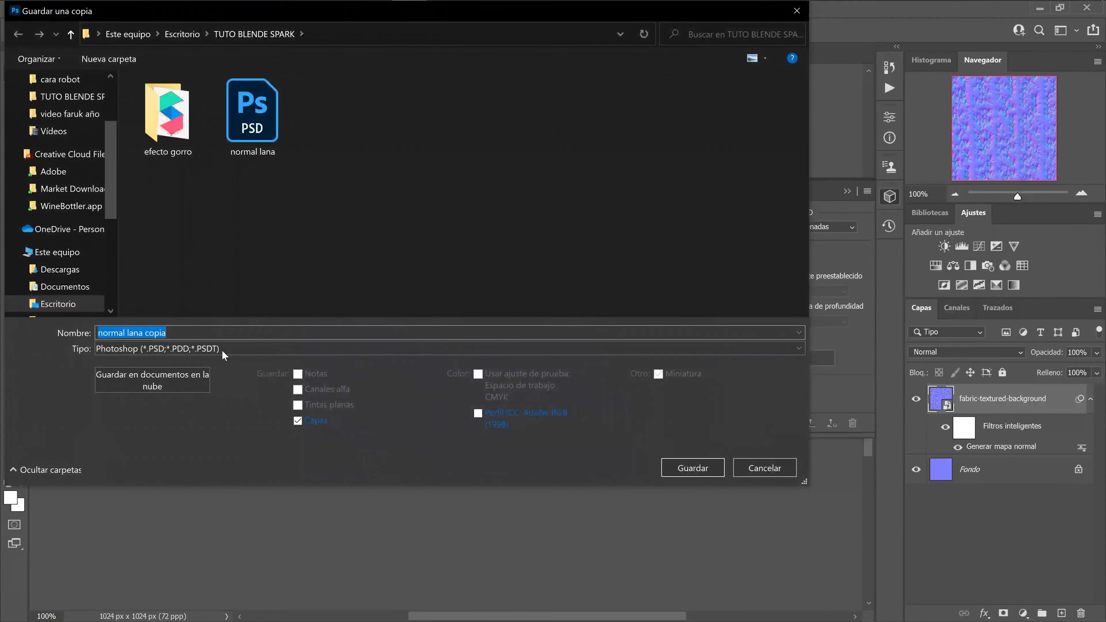
{"action": "left_click", "coordinate": [223, 351]}
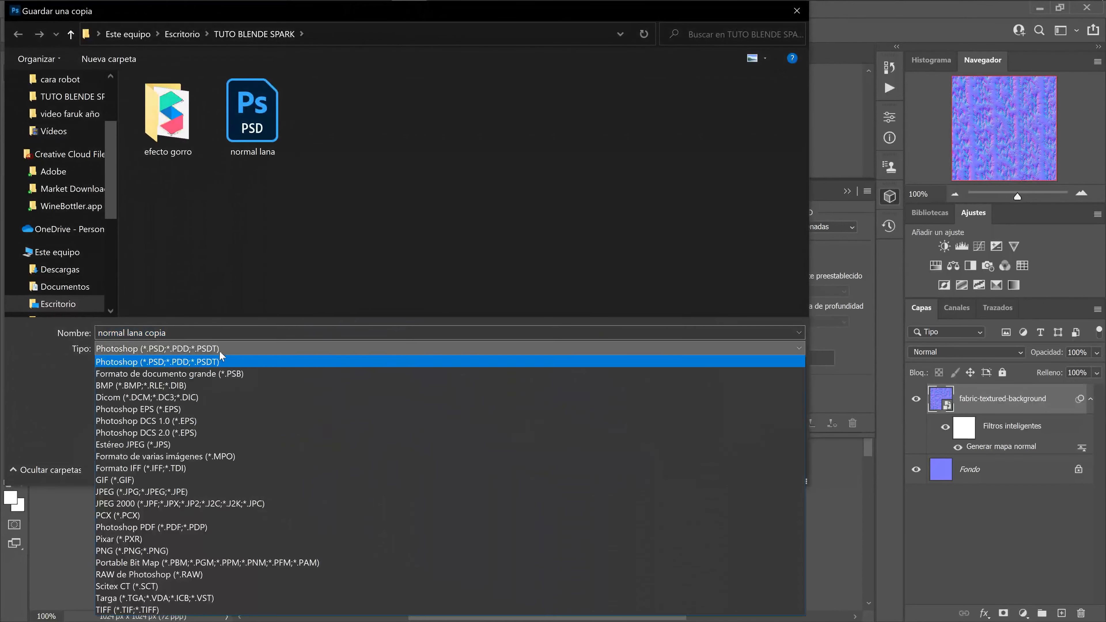
{"action": "left_click", "coordinate": [184, 550]}
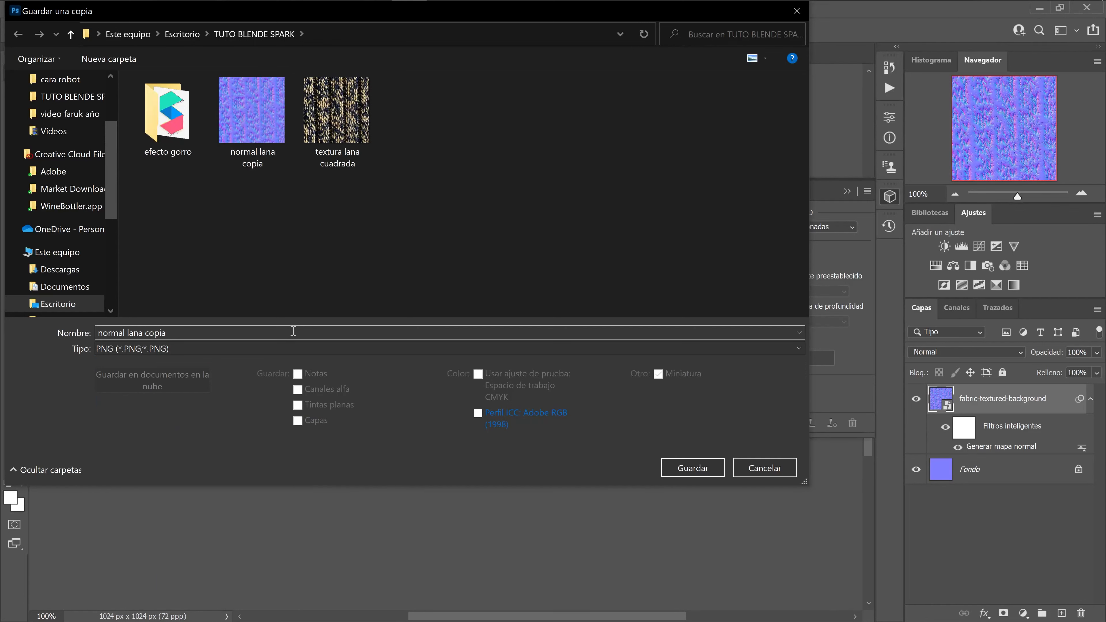
{"action": "left_click", "coordinate": [293, 331]}
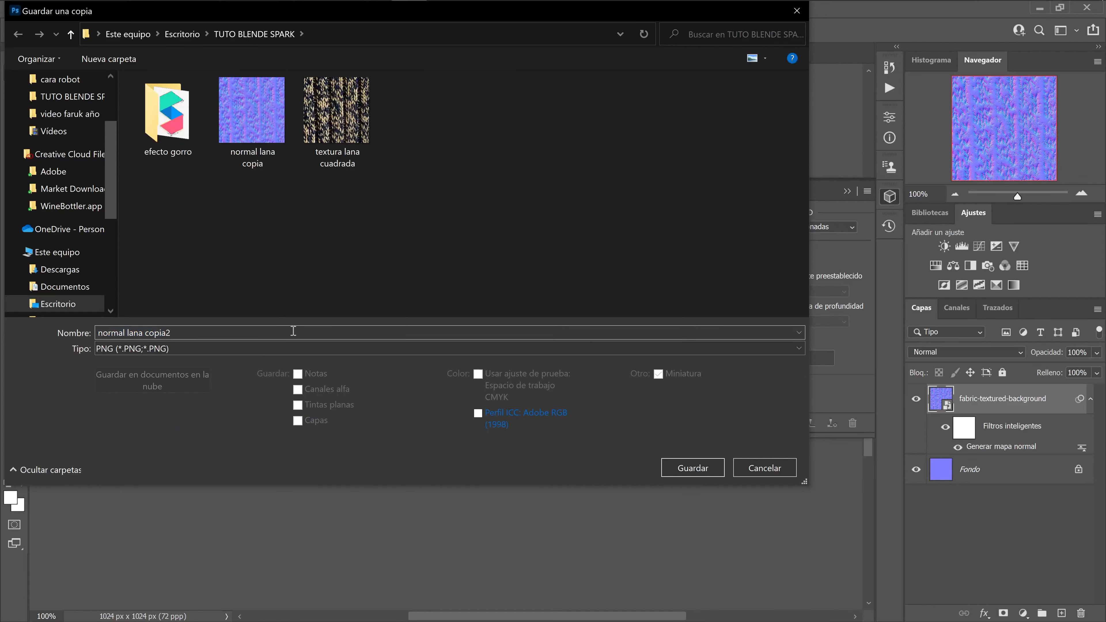
{"action": "key", "text": "Return"}
{"action": "left_click", "coordinate": [590, 156]}
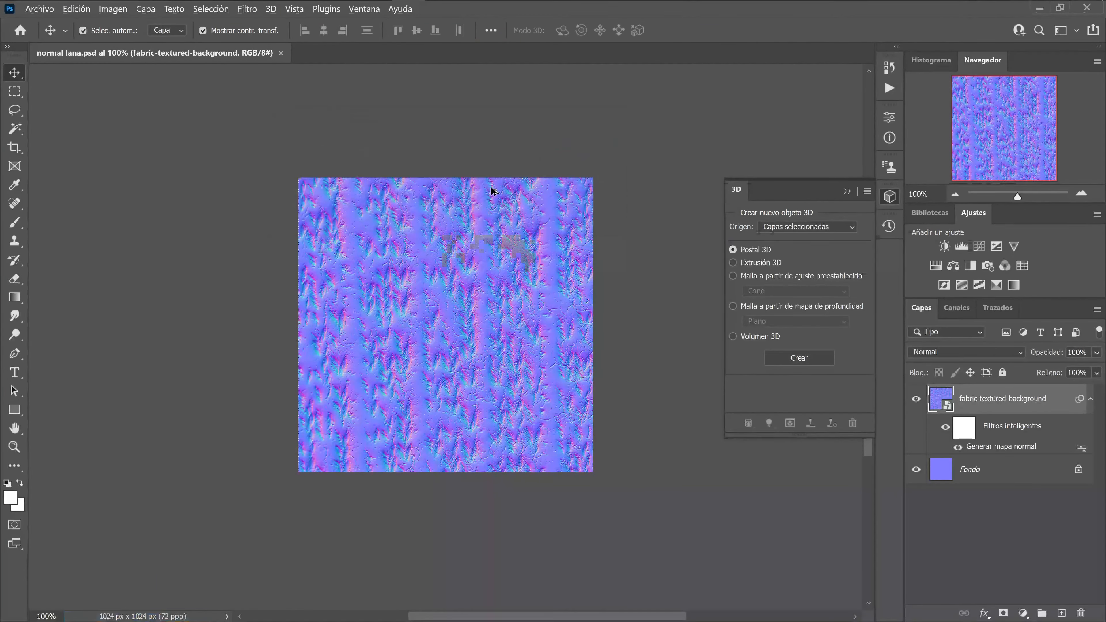
Switch to Blender, load normal lana copia2.png into the new texture node and connect its Color output to the Bump node's Height input.
{"action": "key", "text": "alt+Tab"}
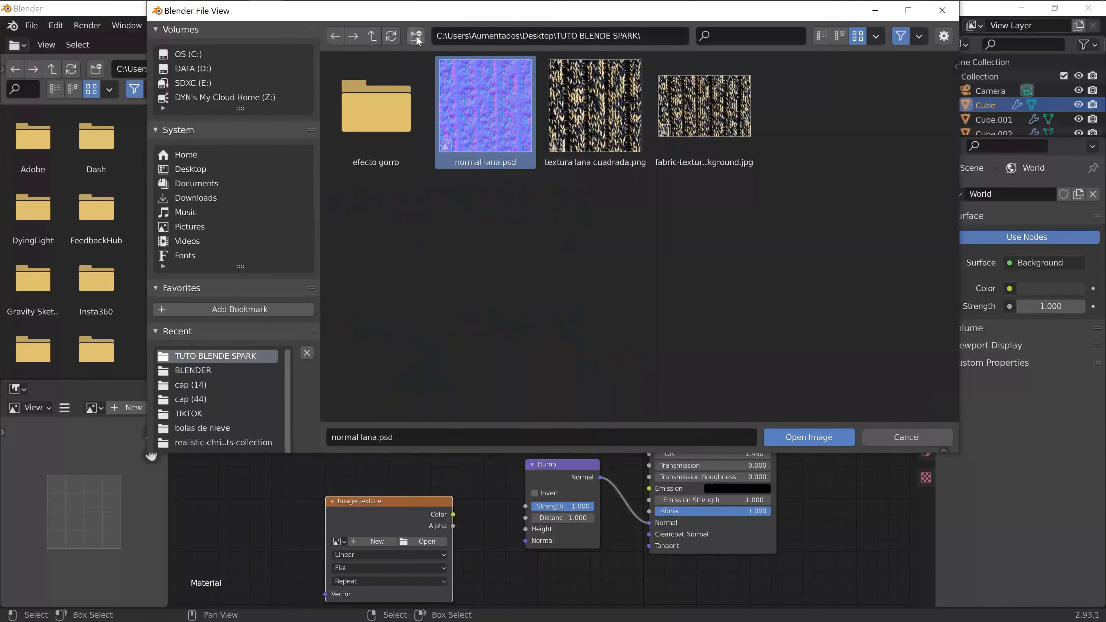
{"action": "left_click", "coordinate": [392, 37]}
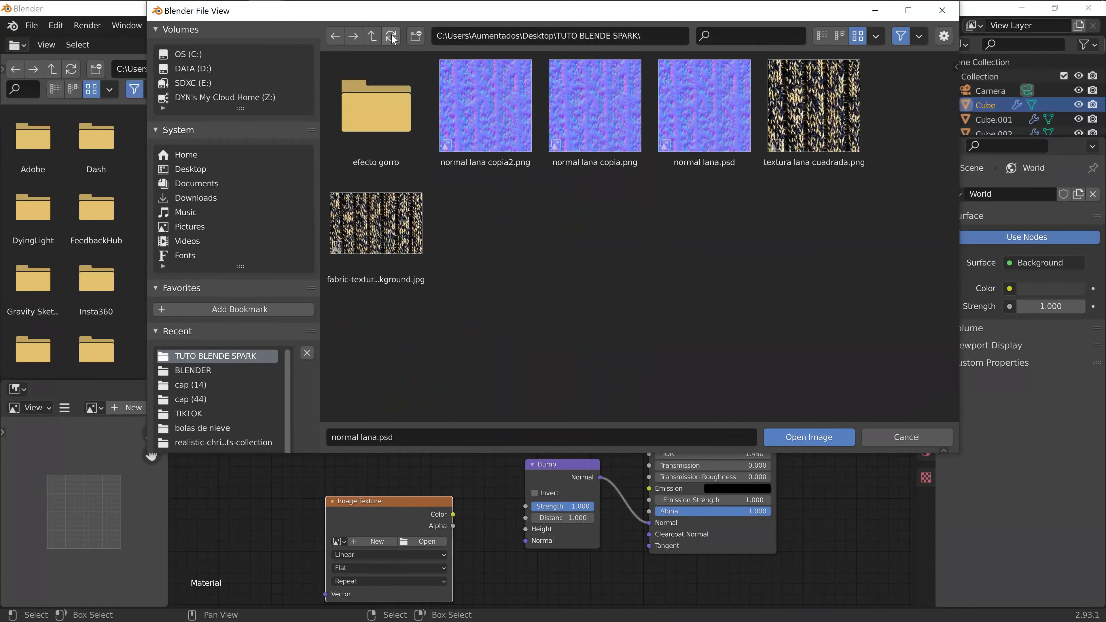
{"action": "left_click", "coordinate": [602, 124]}
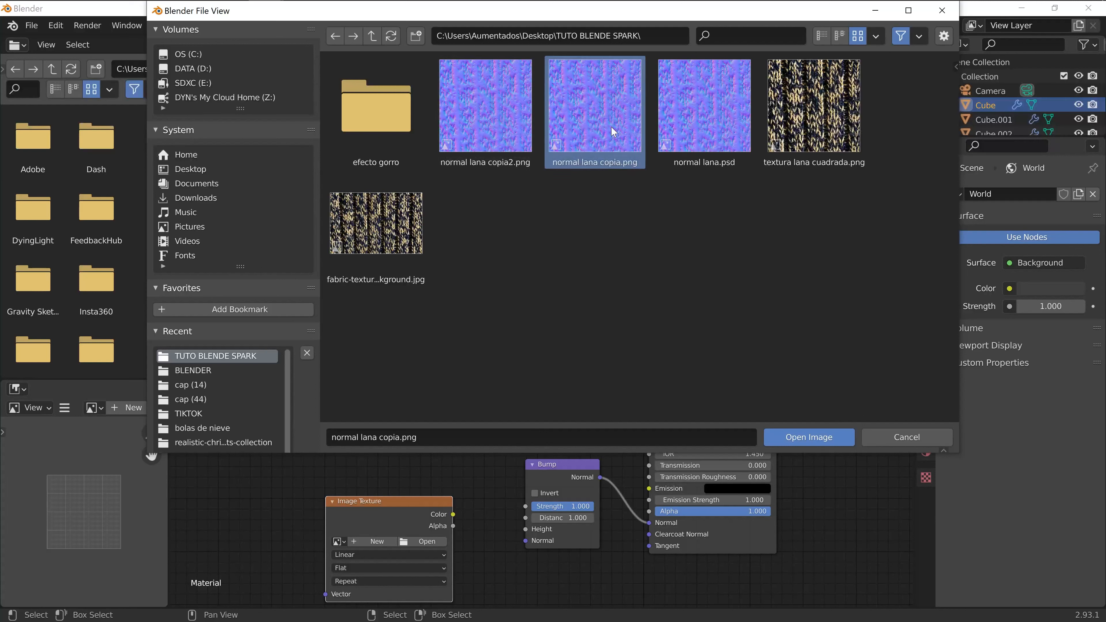
{"action": "left_click", "coordinate": [463, 126]}
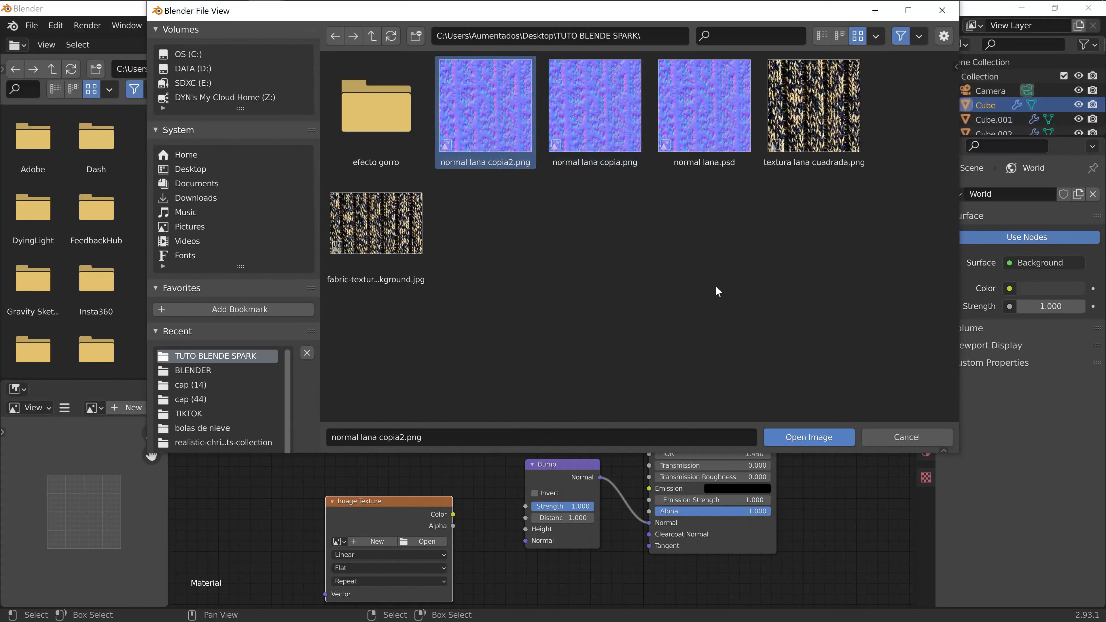
{"action": "left_click", "coordinate": [392, 36]}
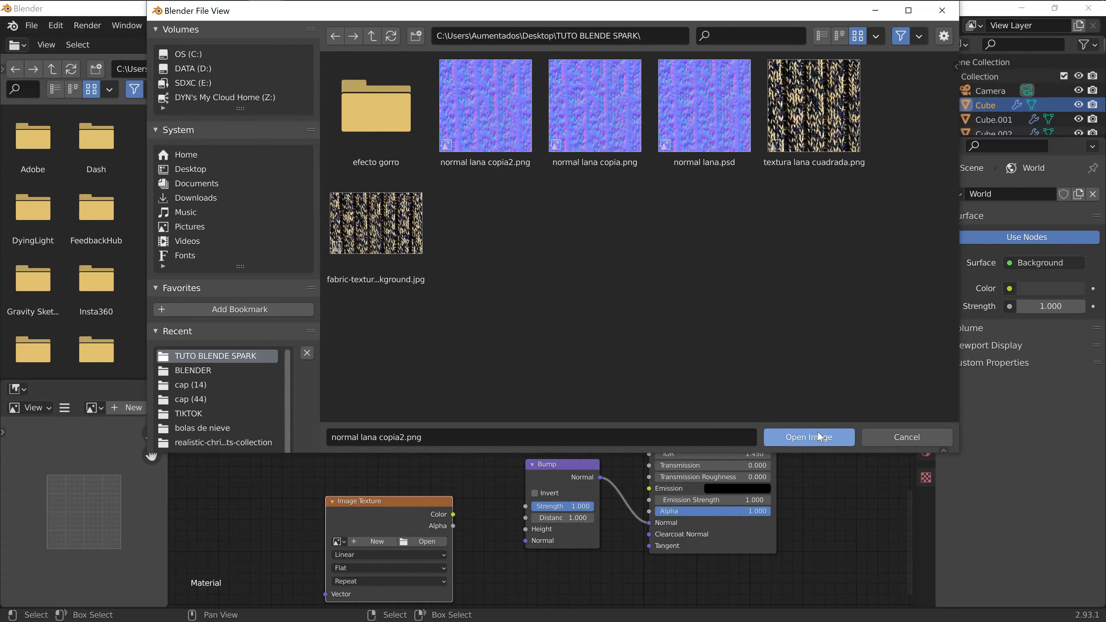
{"action": "left_click", "coordinate": [803, 434]}
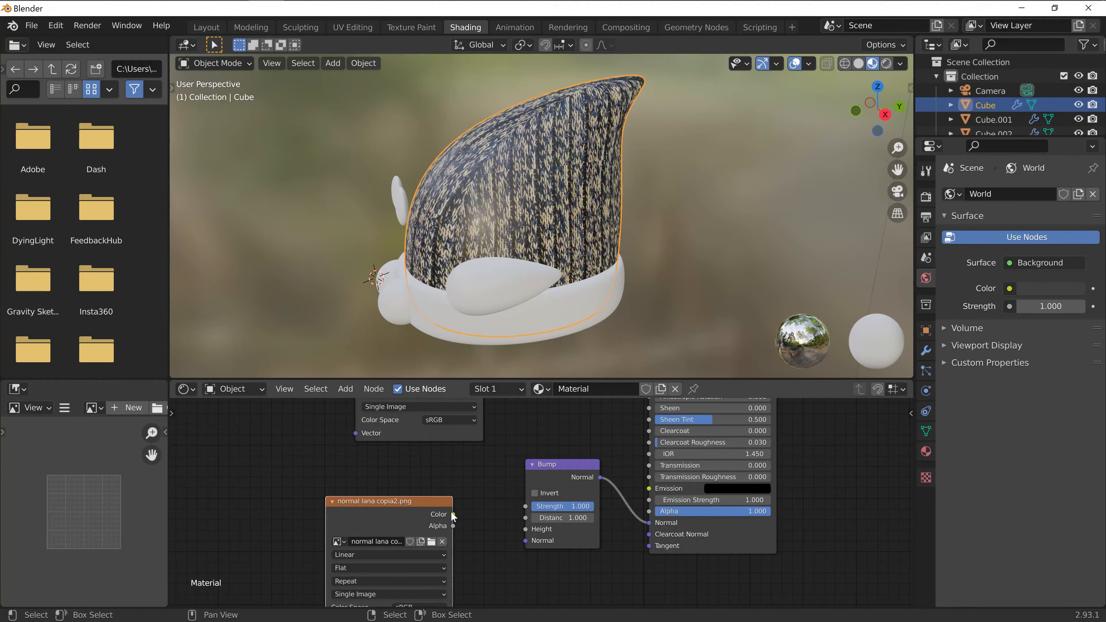
{"action": "left_click_drag", "start_coordinate": [453, 514], "coordinate": [526, 529]}
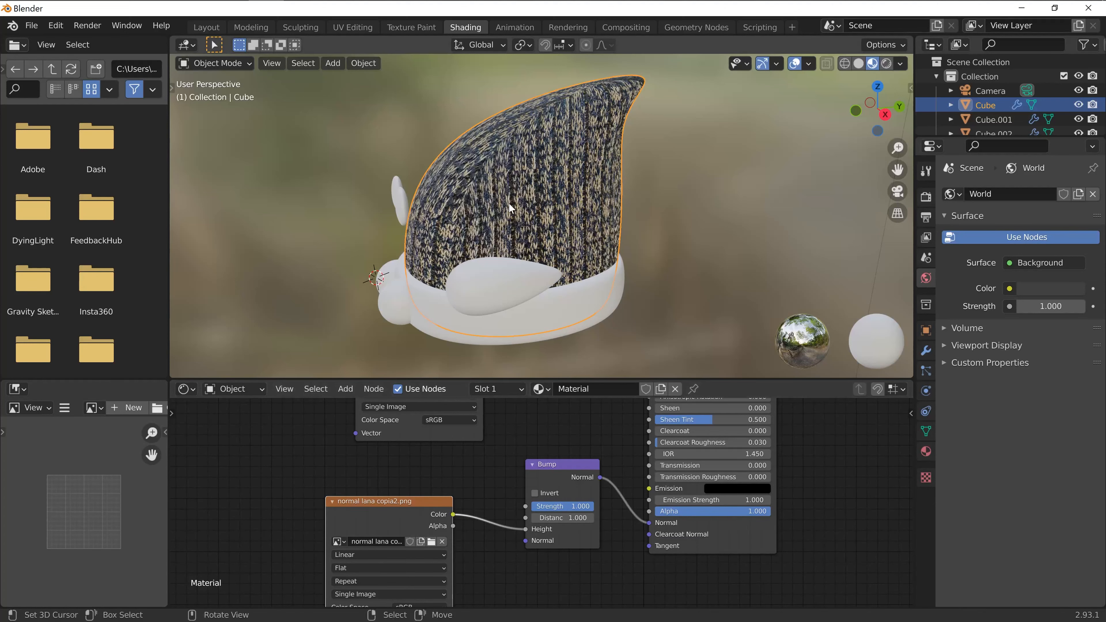
Set the Bump node's strength to 0.250 and move the normal lana copia2.png node slightly lower in the graph.
{"action": "scroll", "coordinate": [509, 202], "scroll_direction": "up", "scroll_amount": 5}
{"action": "middle_click_drag", "start_coordinate": [411, 212], "coordinate": [480, 214]}
{"action": "scroll", "coordinate": [484, 199], "scroll_direction": "up", "scroll_amount": 4}
{"action": "scroll", "coordinate": [496, 213], "scroll_direction": "up", "scroll_amount": 3}
{"action": "scroll", "coordinate": [480, 214], "scroll_direction": "down", "scroll_amount": 4}
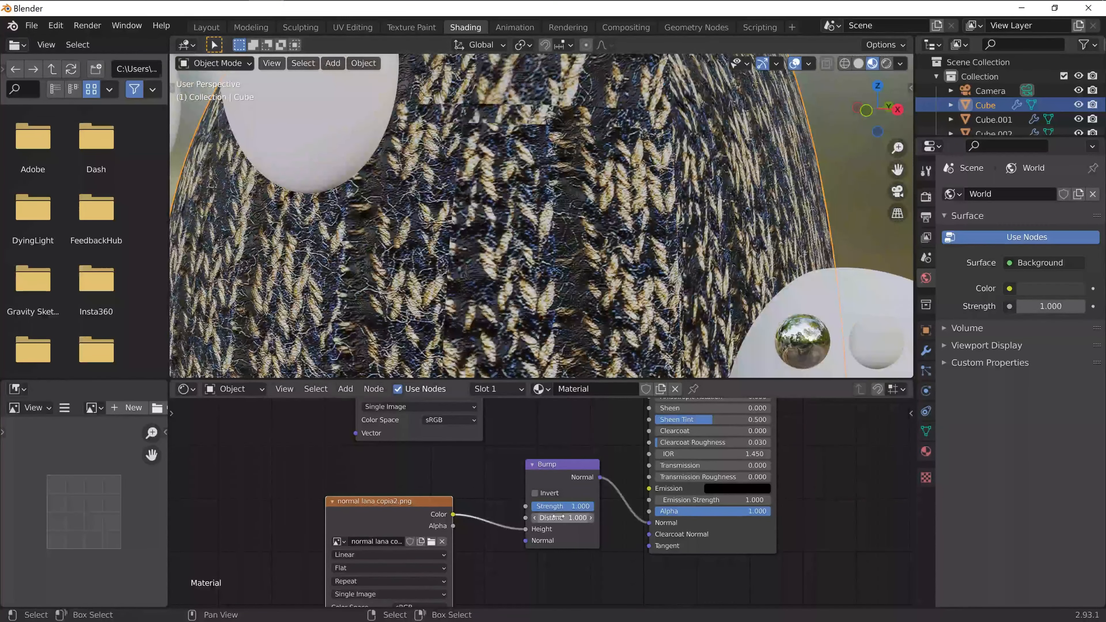
{"action": "left_click_drag", "start_coordinate": [576, 506], "coordinate": [532, 507]}
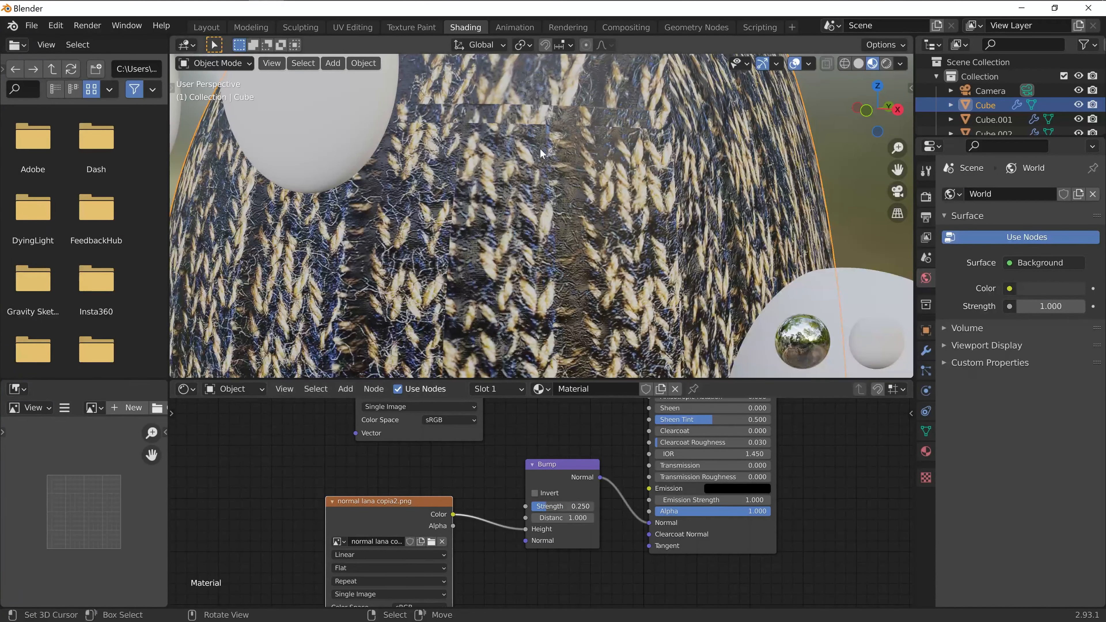
{"action": "scroll", "coordinate": [522, 314], "scroll_direction": "down", "scroll_amount": 4}
{"action": "left_click_drag", "start_coordinate": [437, 516], "coordinate": [428, 546]}
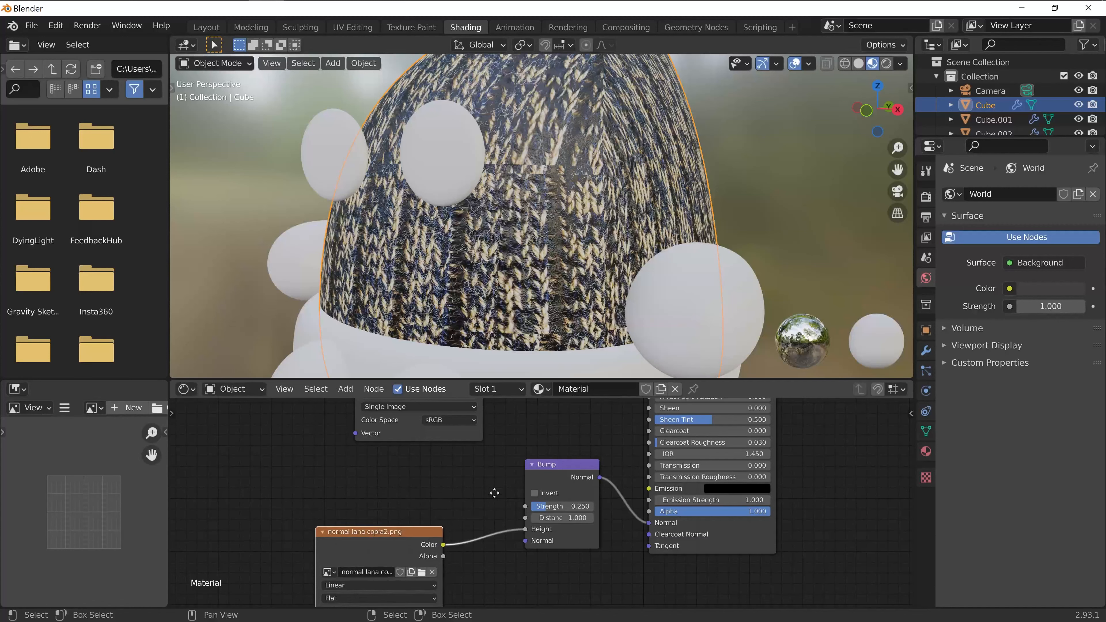
{"action": "middle_click_drag", "start_coordinate": [481, 547], "coordinate": [442, 500]}
Switch to Photoshop and revert the normal lana.psd history to the embedded smart object placement, before the normal map filter.
{"action": "mouse_move", "coordinate": [525, 1]}
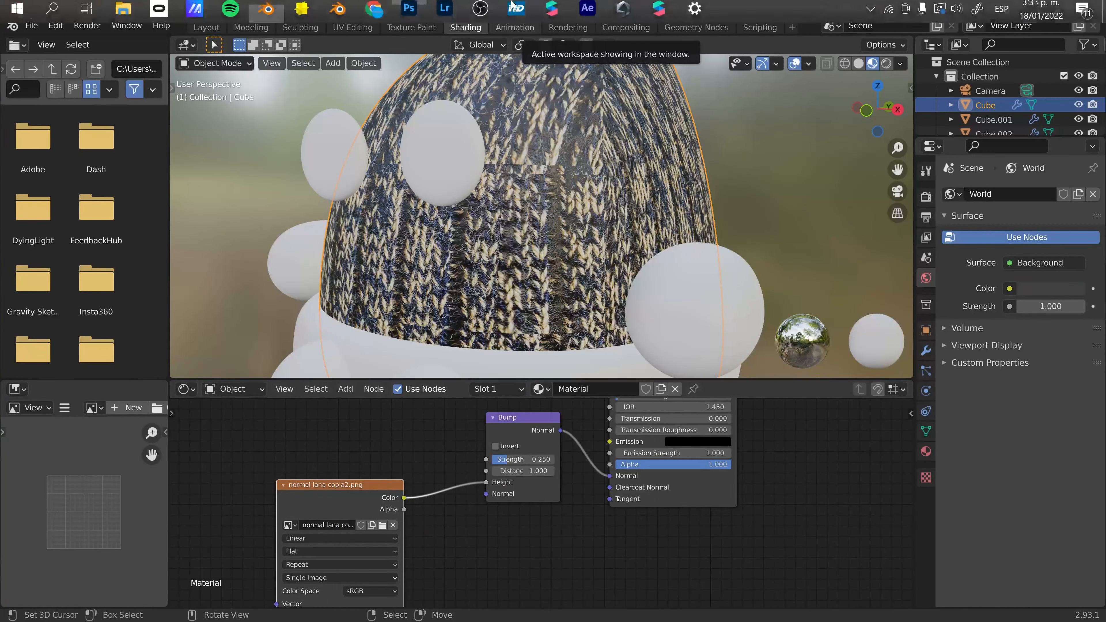
{"action": "left_click", "coordinate": [410, 15]}
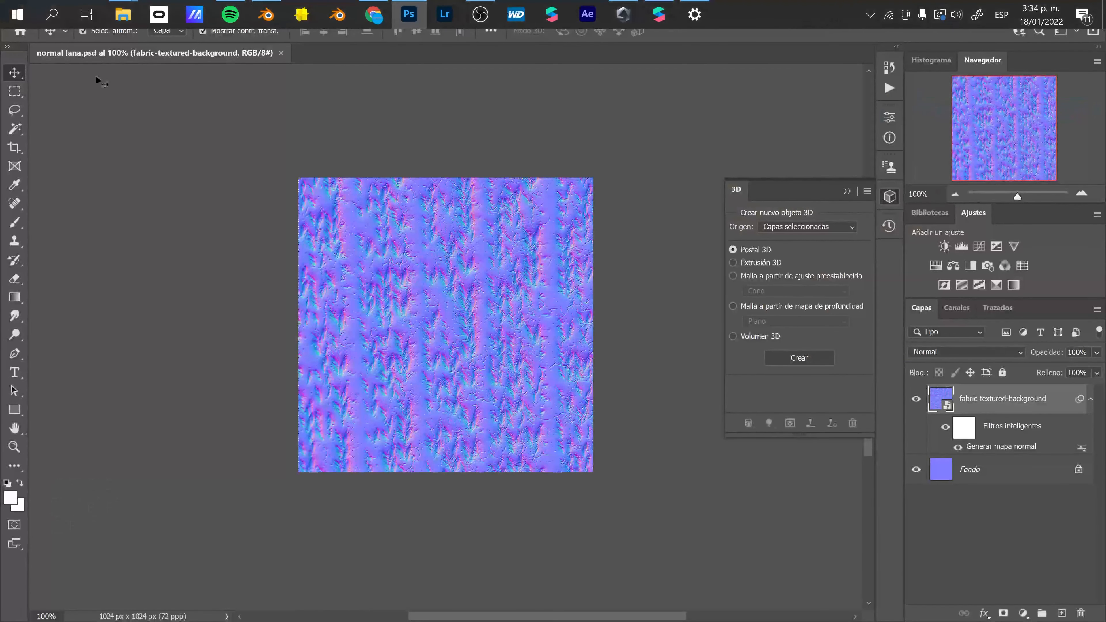
{"action": "left_click", "coordinate": [889, 67]}
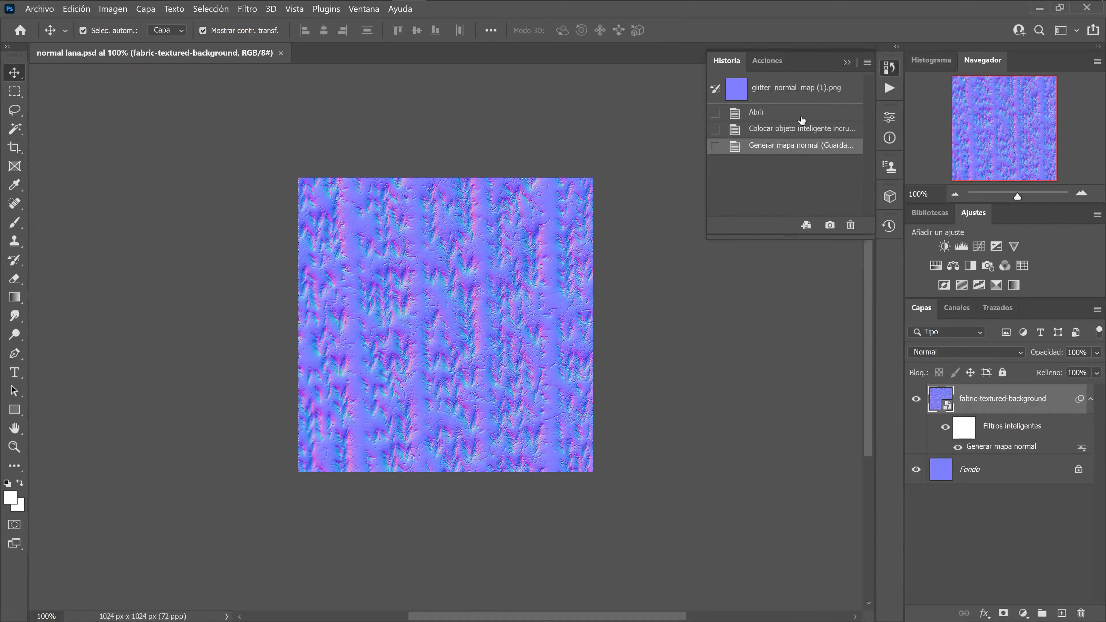
{"action": "left_click", "coordinate": [778, 129]}
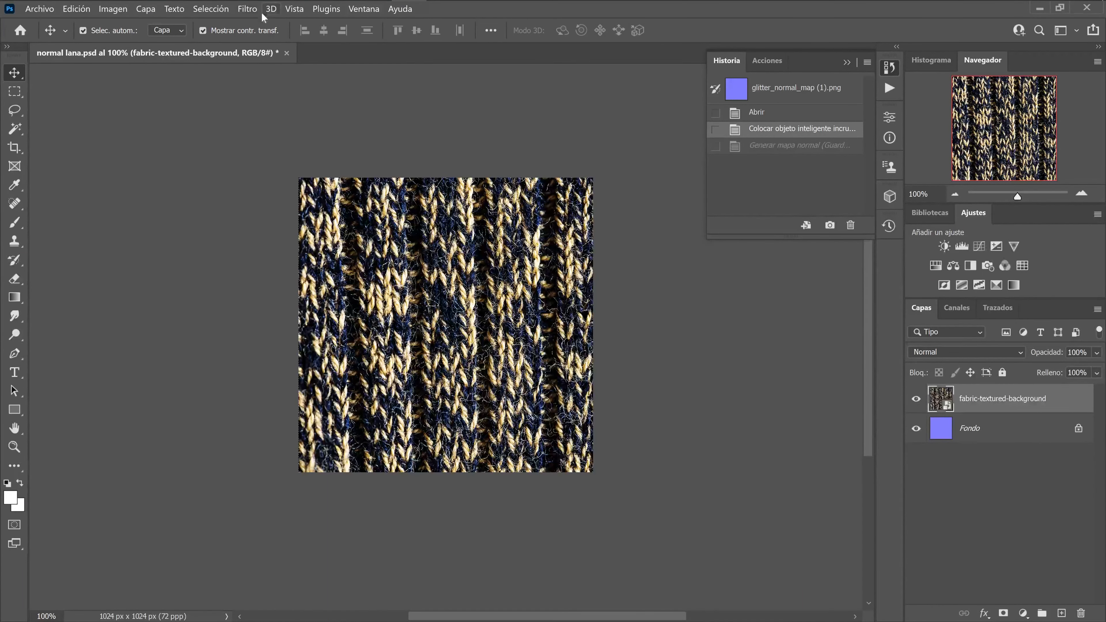
Generate a relief (height) map from the knit layer with the default relief settings, previewing it on a cube (Cubo).
{"action": "left_click", "coordinate": [249, 11]}
{"action": "mouse_move", "coordinate": [275, 162]}
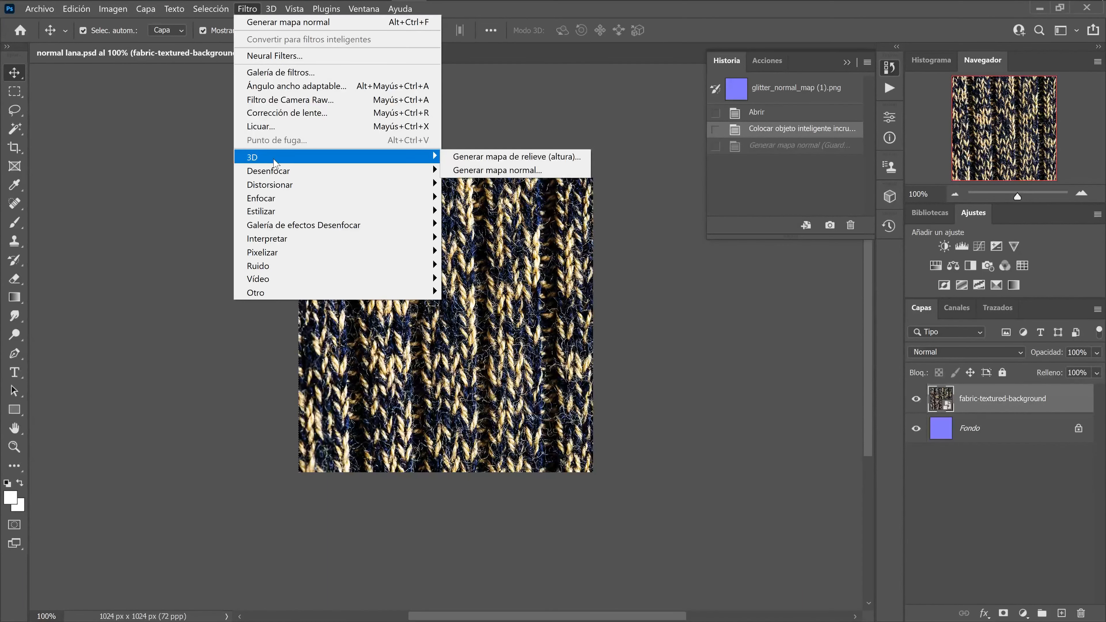
{"action": "left_click", "coordinate": [547, 158]}
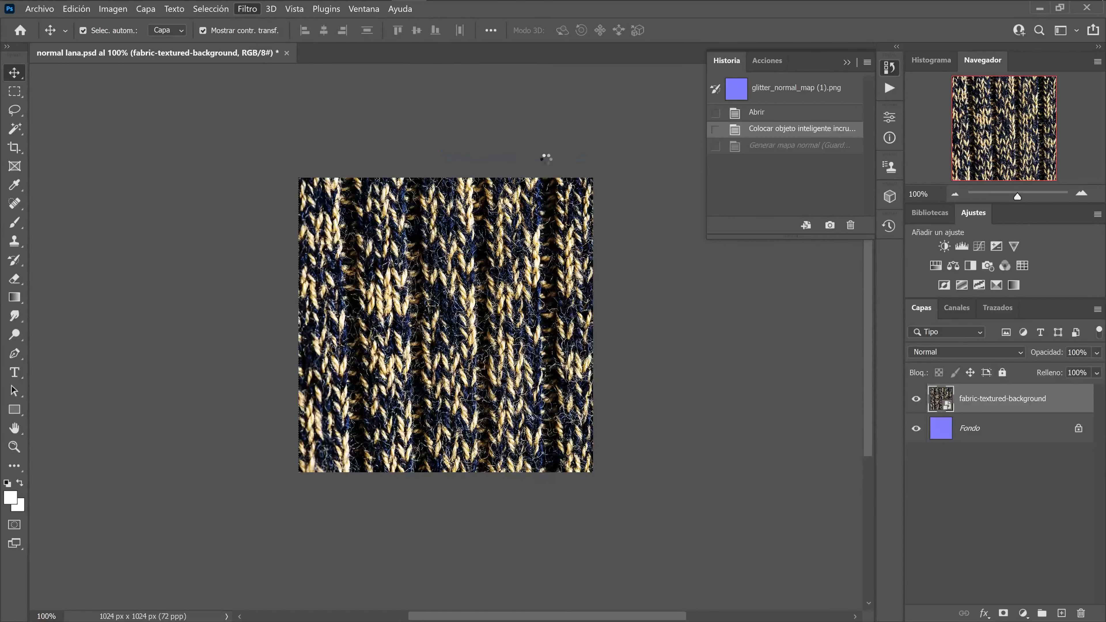
{"action": "left_click", "coordinate": [595, 302]}
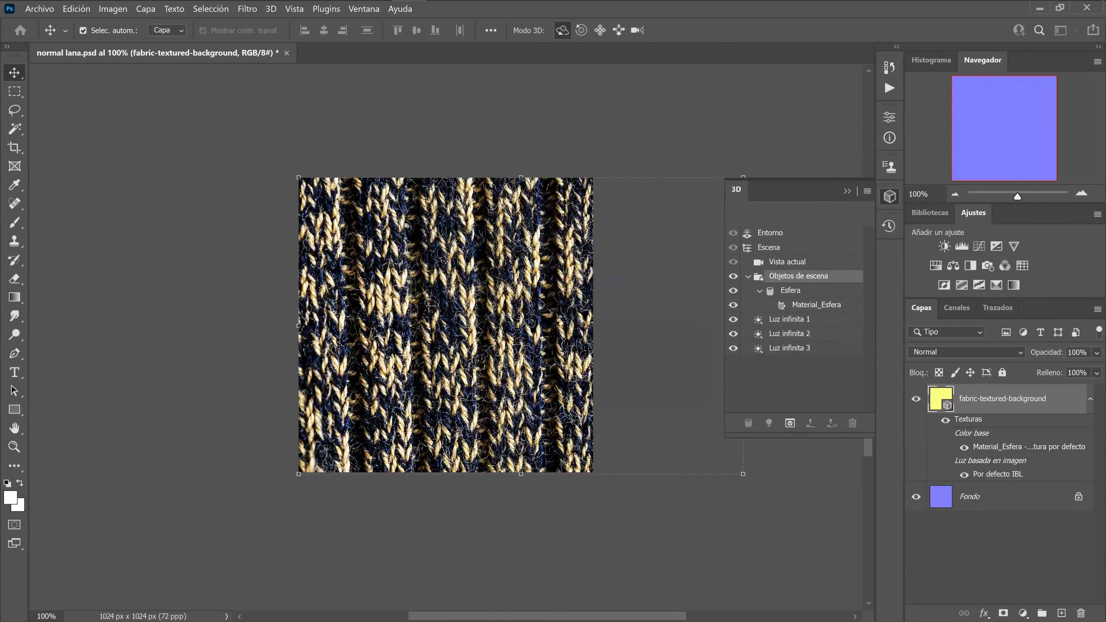
{"action": "left_click", "coordinate": [478, 548]}
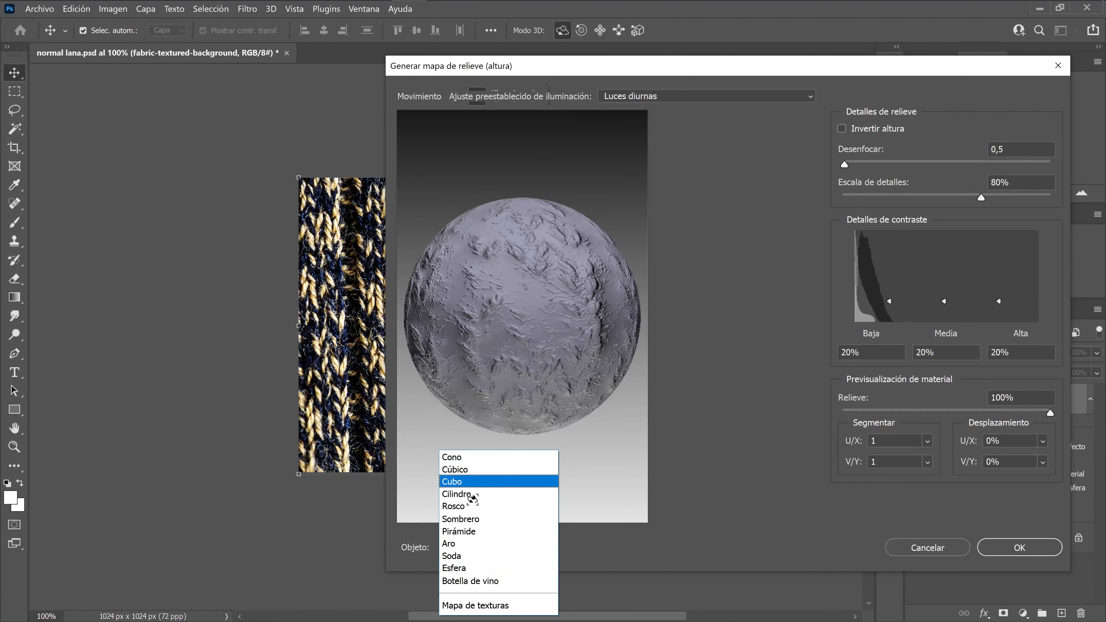
{"action": "left_click", "coordinate": [470, 482]}
{"action": "left_click", "coordinate": [612, 303]}
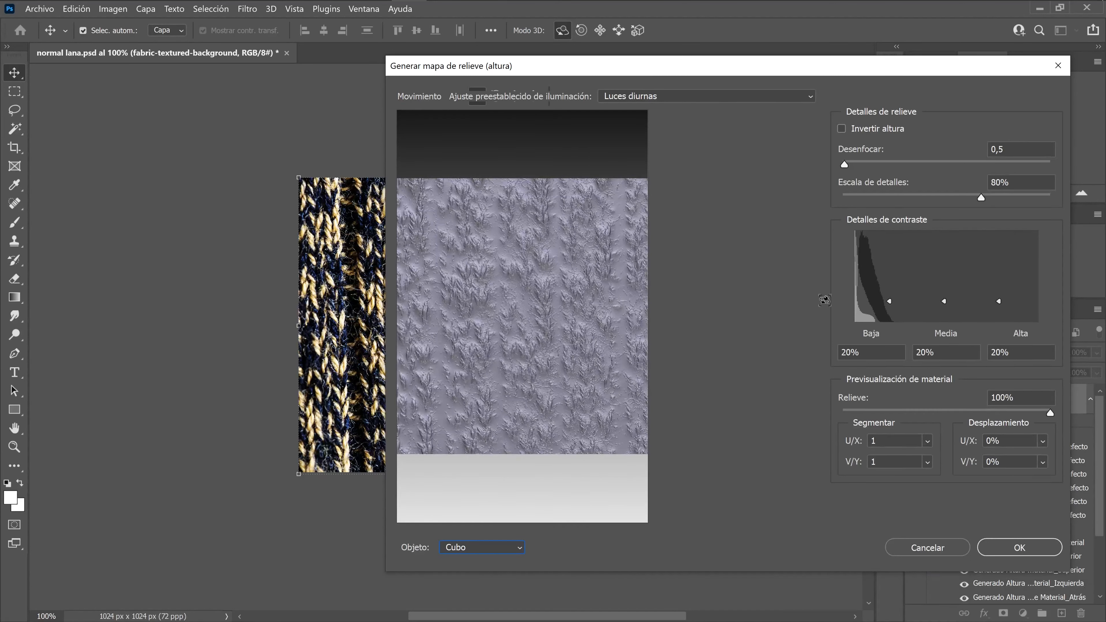
{"action": "left_click", "coordinate": [1013, 552]}
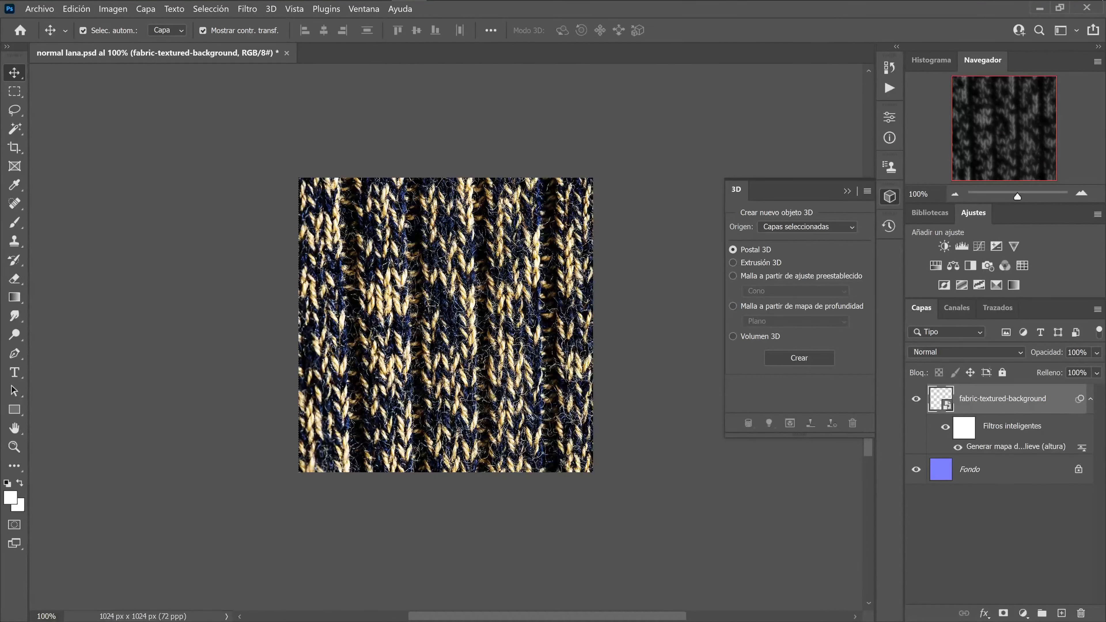
Save a PNG copy of the relief map as relieve lana in the TUTO BLENDE SPARK folder.
{"action": "left_click", "coordinate": [39, 9]}
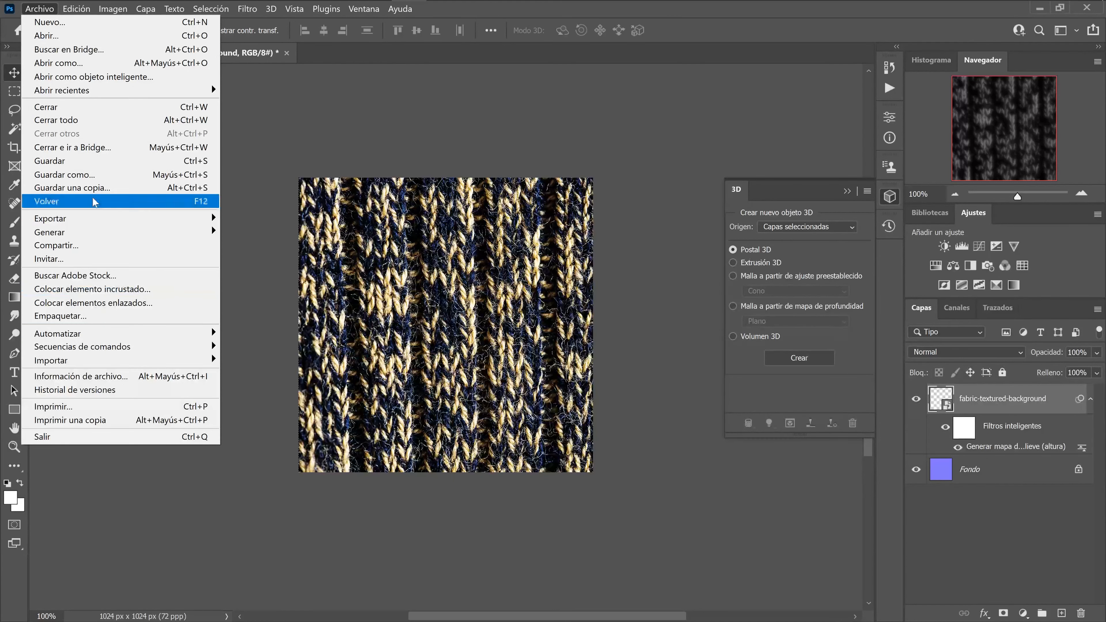
{"action": "left_click", "coordinate": [65, 174]}
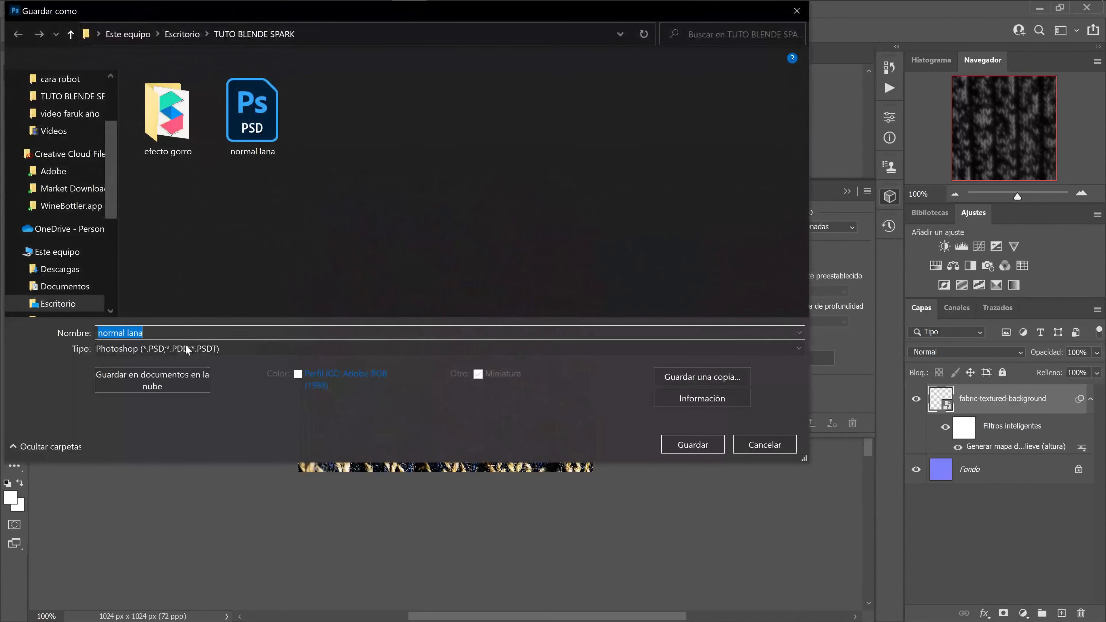
{"action": "type", "text": "relieve"}
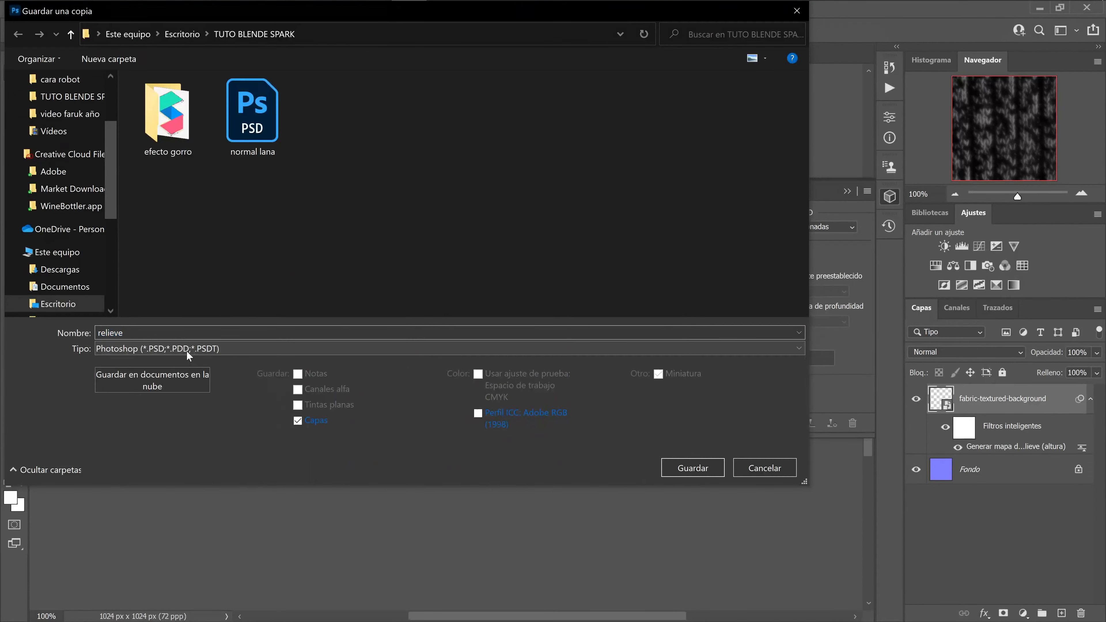
{"action": "left_click", "coordinate": [189, 351]}
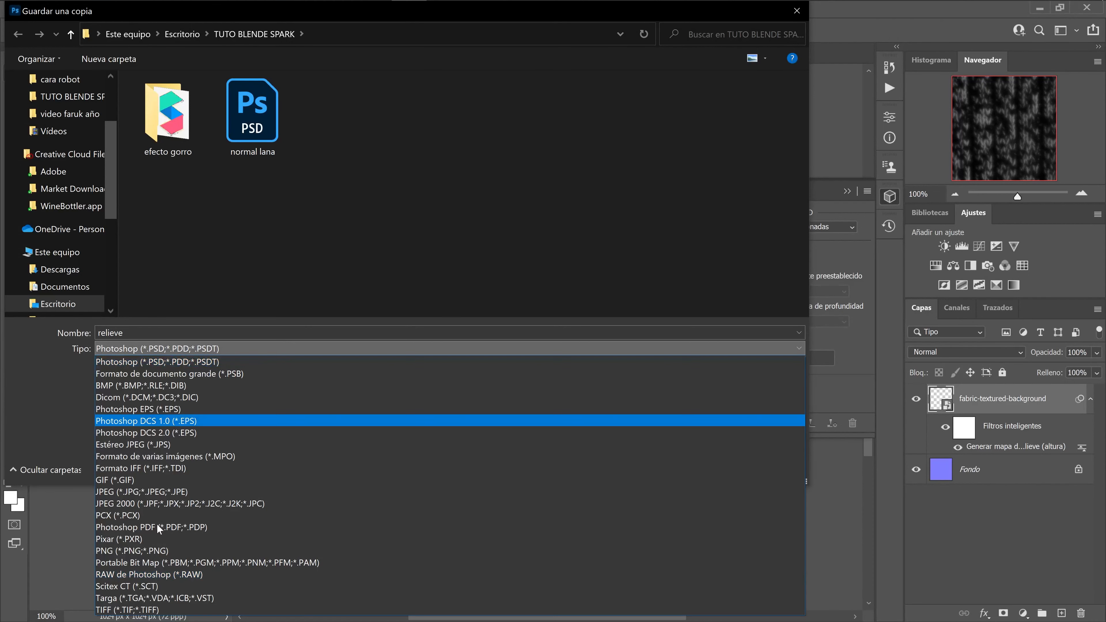
{"action": "left_click", "coordinate": [166, 551]}
{"action": "left_click", "coordinate": [189, 333]}
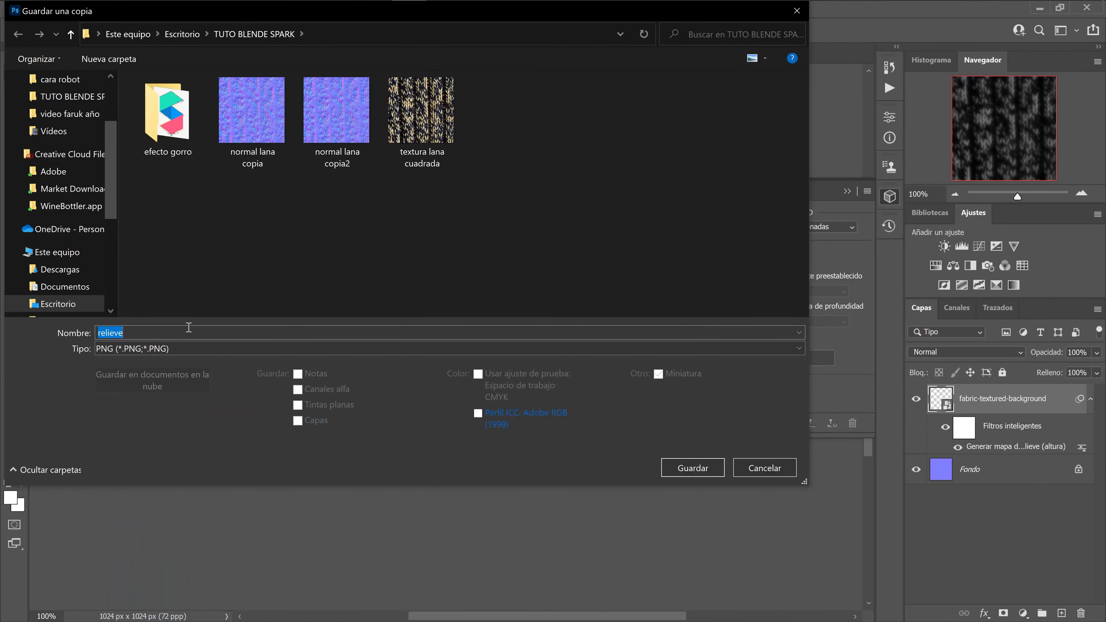
{"action": "key", "text": "End"}
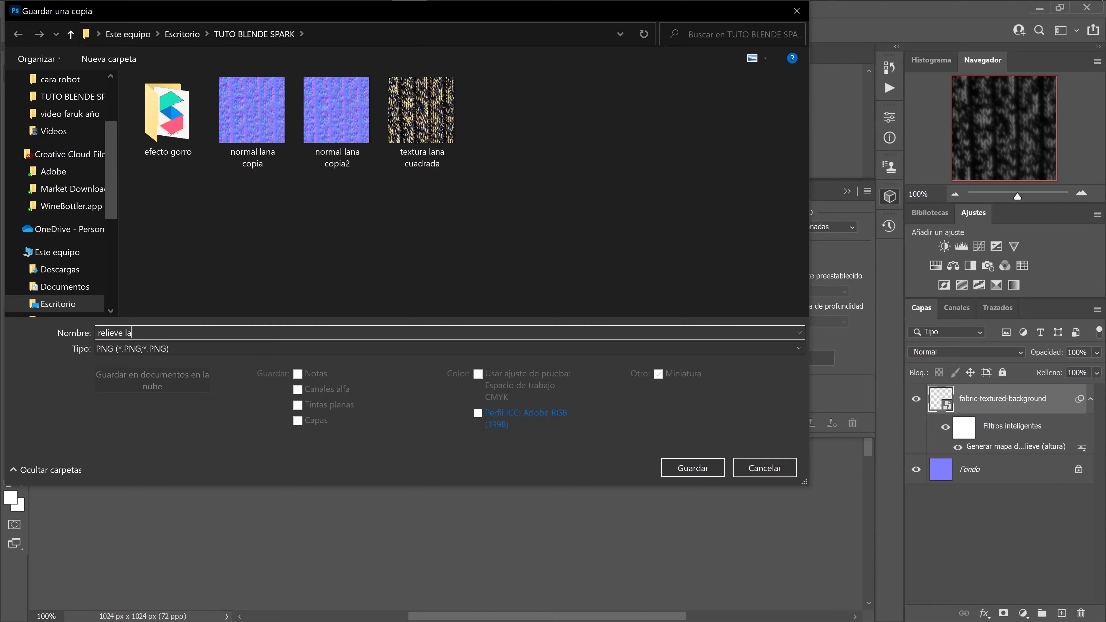
{"action": "left_click", "coordinate": [693, 470]}
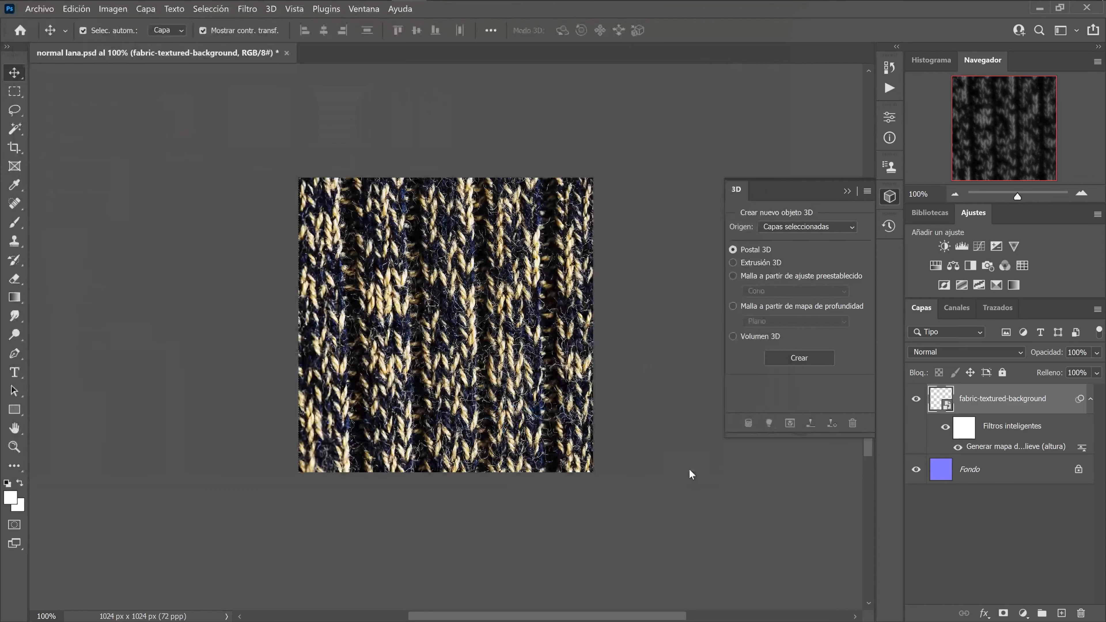
{"action": "left_click", "coordinate": [593, 153]}
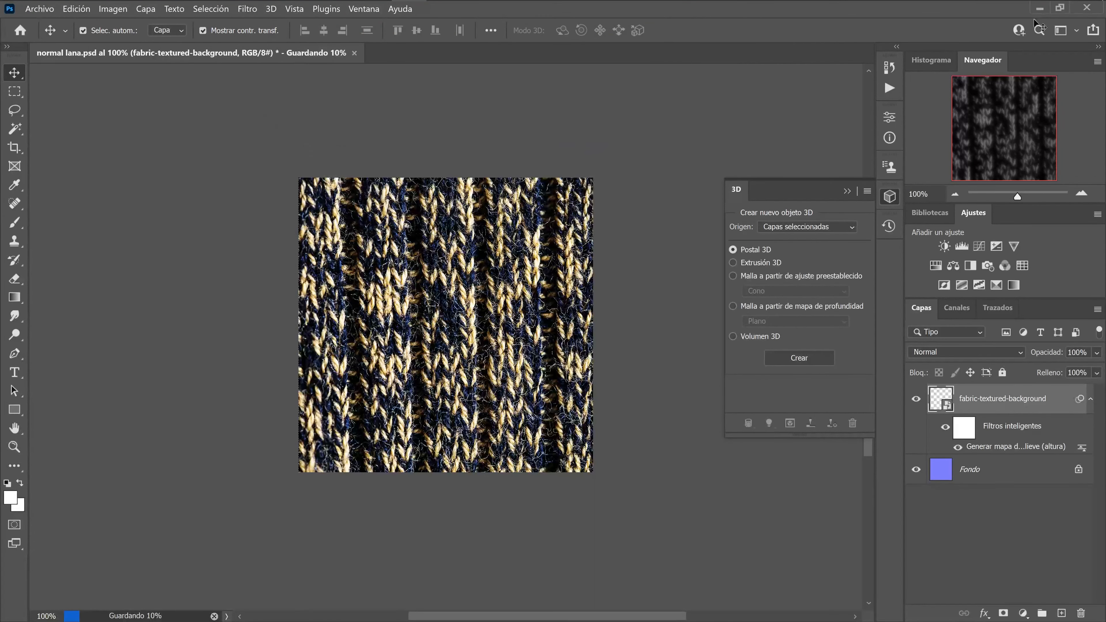
Return to Blender, move normal lana copia2.png lower, detach it from the Bump node's Height input, and add an Image Texture node above it.
{"action": "left_click", "coordinate": [1039, 9]}
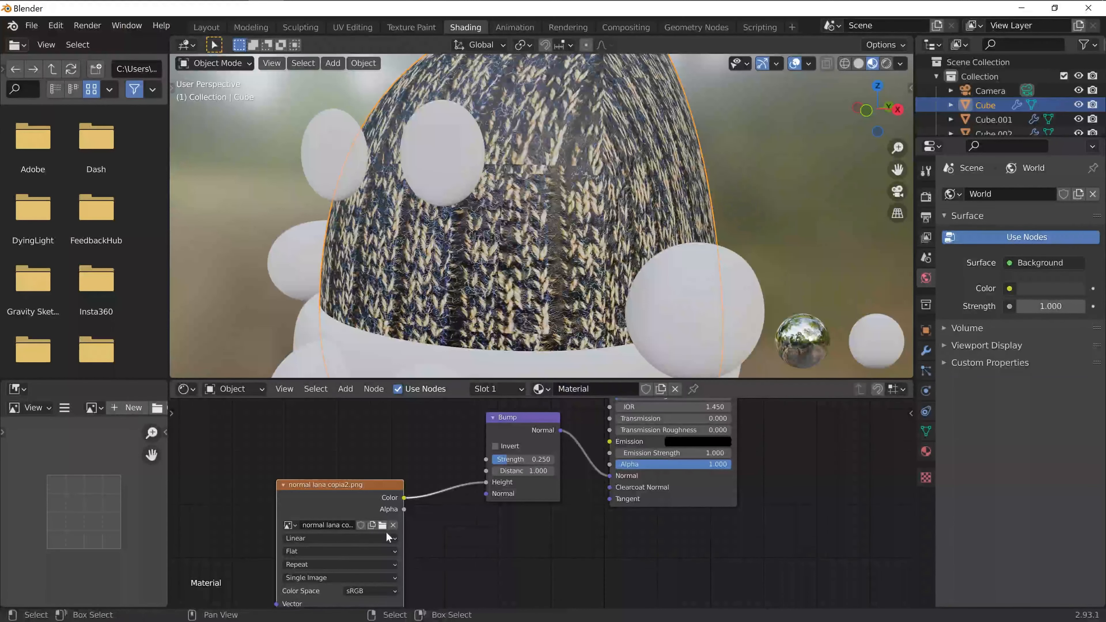
{"action": "left_click_drag", "start_coordinate": [378, 522], "coordinate": [363, 544]}
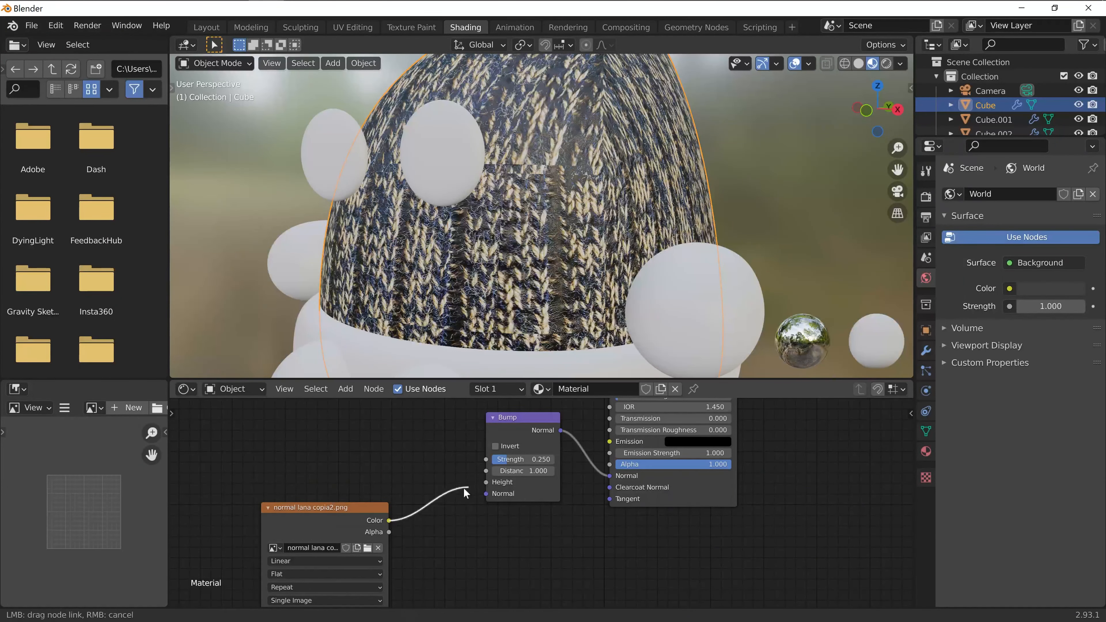
{"action": "left_click", "coordinate": [345, 389]}
{"action": "left_click", "coordinate": [356, 405]}
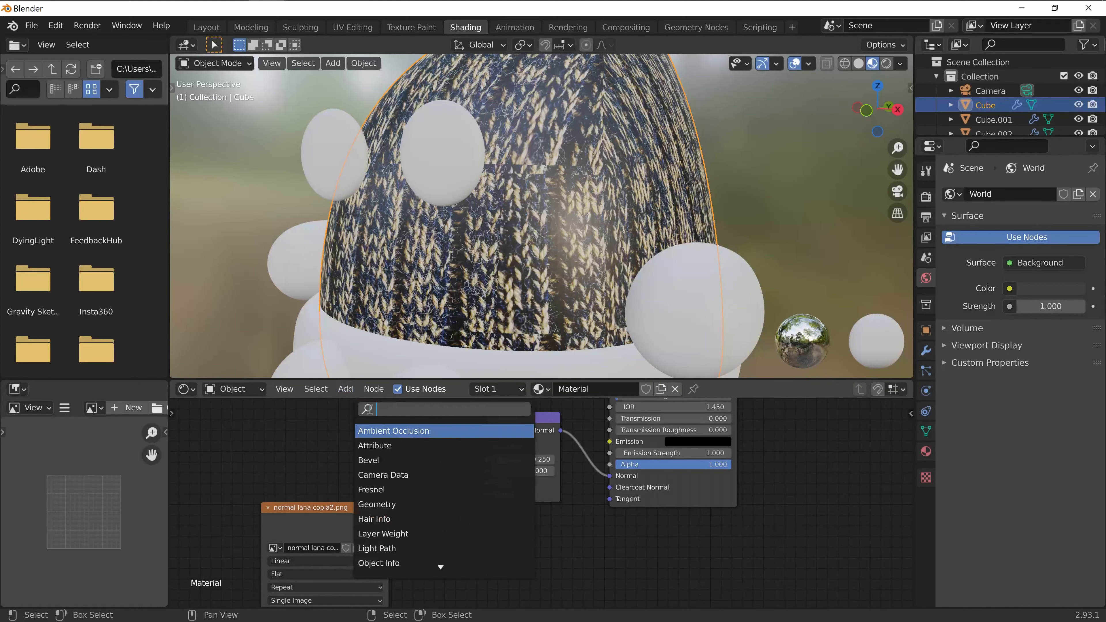
{"action": "type", "text": "image"}
{"action": "key", "text": "Return"}
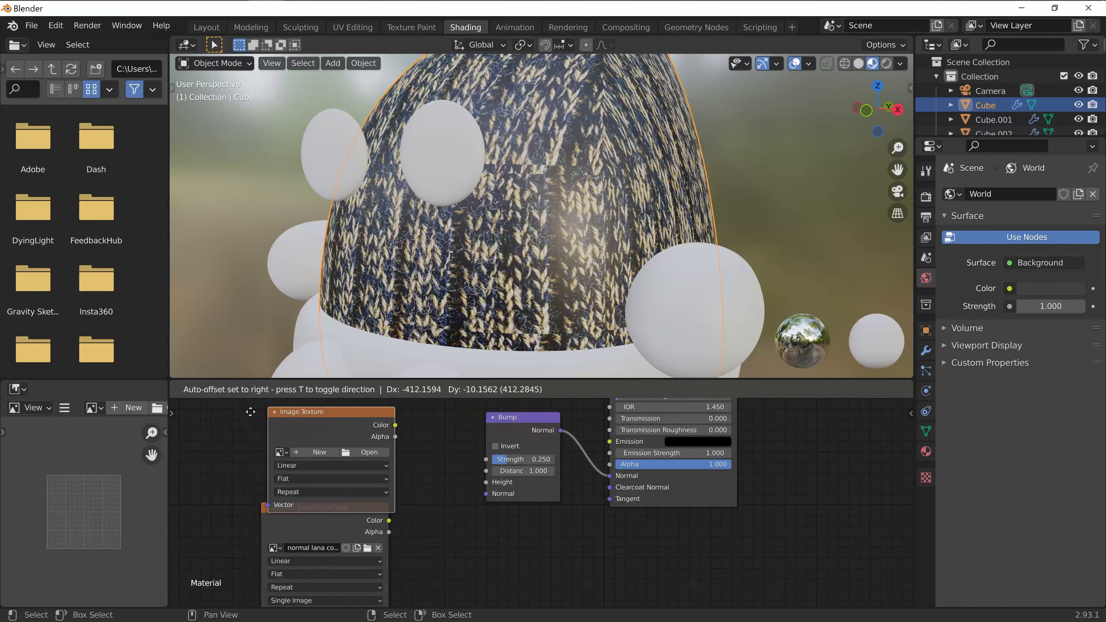
{"action": "left_click", "coordinate": [250, 411]}
Load relieve lana.png into the new Image Texture node and connect its Color output to the Bump node's Height input.
{"action": "left_click", "coordinate": [365, 452]}
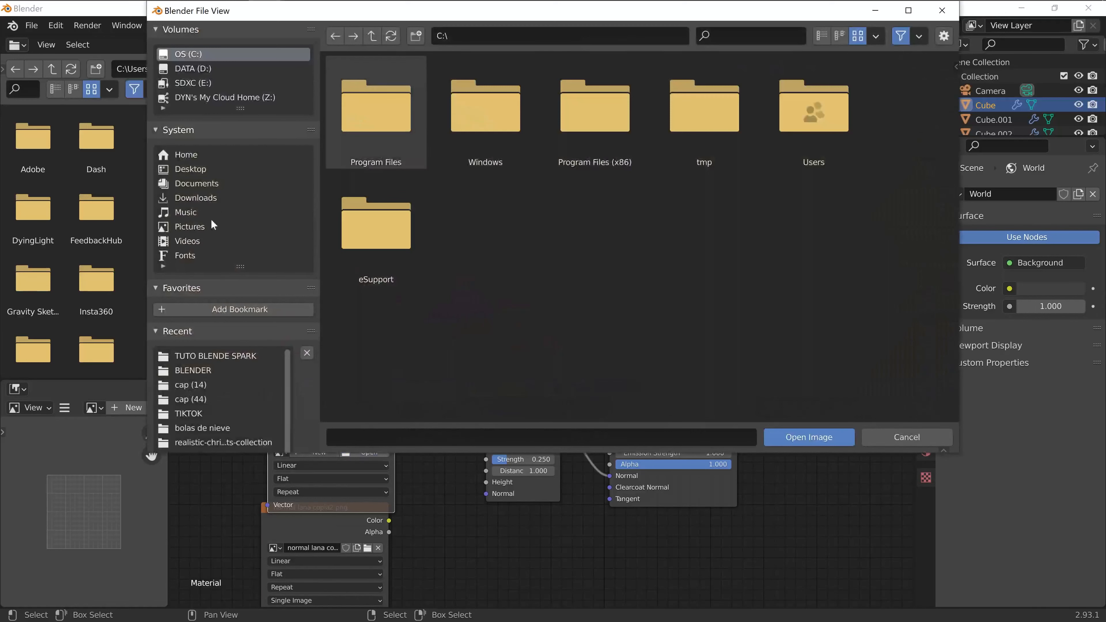
{"action": "left_click", "coordinate": [227, 360]}
{"action": "left_click", "coordinate": [486, 100]}
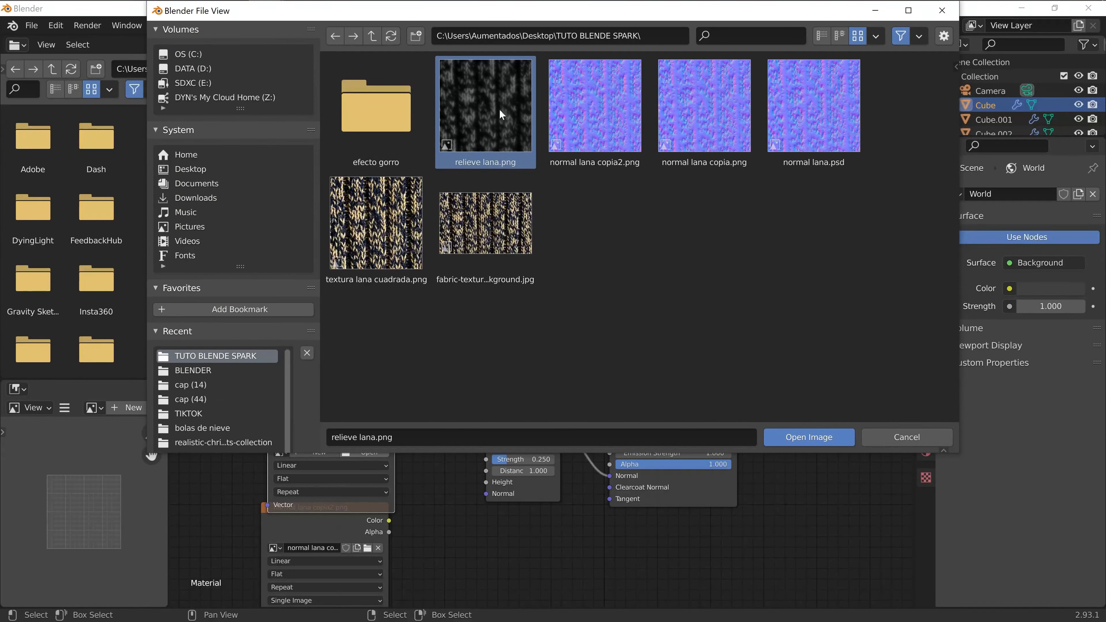
{"action": "left_click", "coordinate": [824, 443]}
{"action": "left_click_drag", "start_coordinate": [394, 425], "coordinate": [486, 481]}
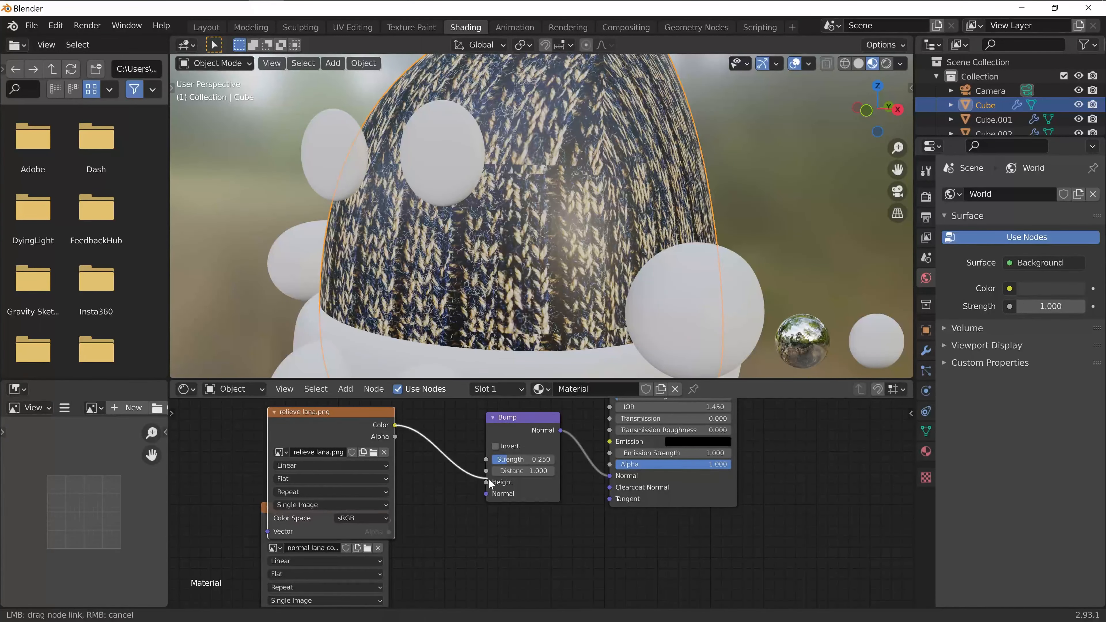
Try Bump strengths of 1.000 and 0.000 while inspecting the knit relief on the hat up close.
{"action": "scroll", "coordinate": [545, 269], "scroll_direction": "up", "scroll_amount": 5}
{"action": "scroll", "coordinate": [550, 269], "scroll_direction": "up", "scroll_amount": 4}
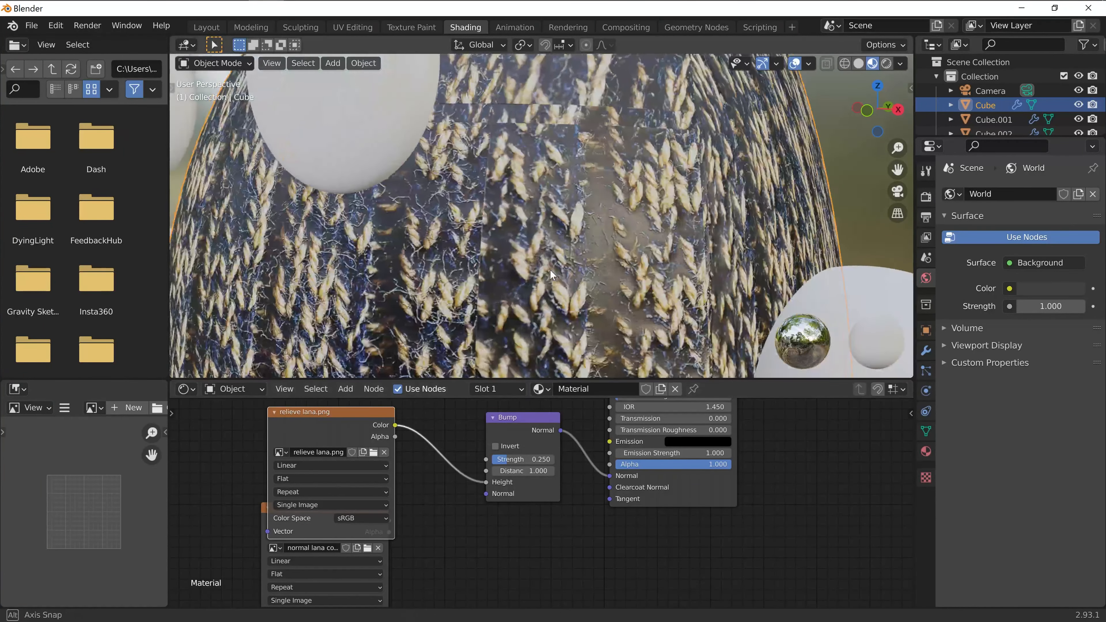
{"action": "middle_click_drag", "start_coordinate": [636, 292], "coordinate": [638, 292]}
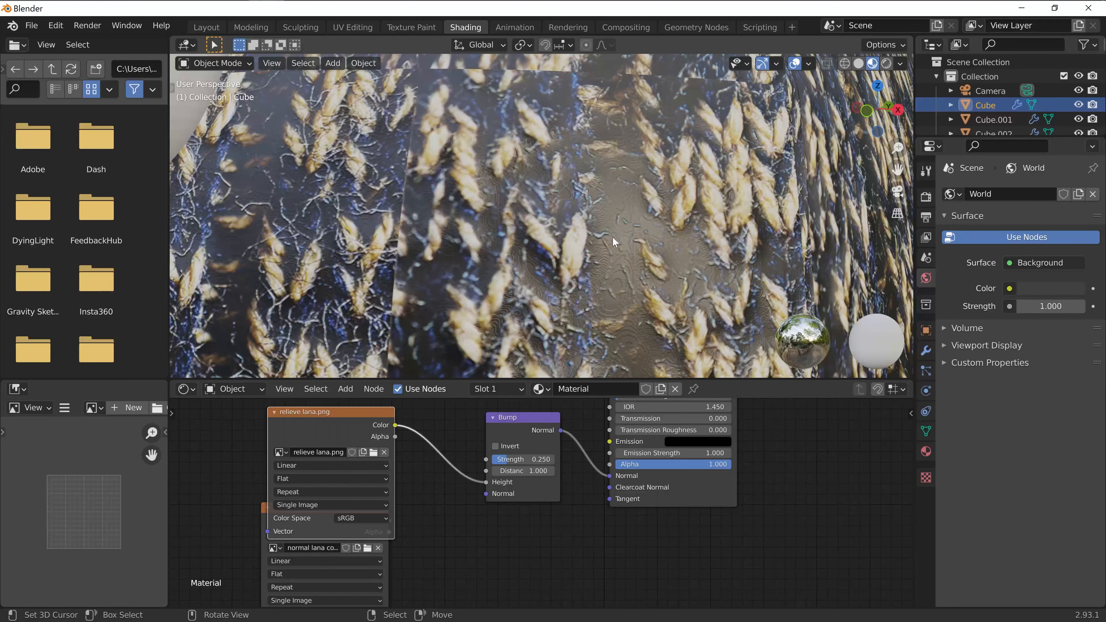
{"action": "left_click_drag", "start_coordinate": [528, 461], "coordinate": [577, 461]}
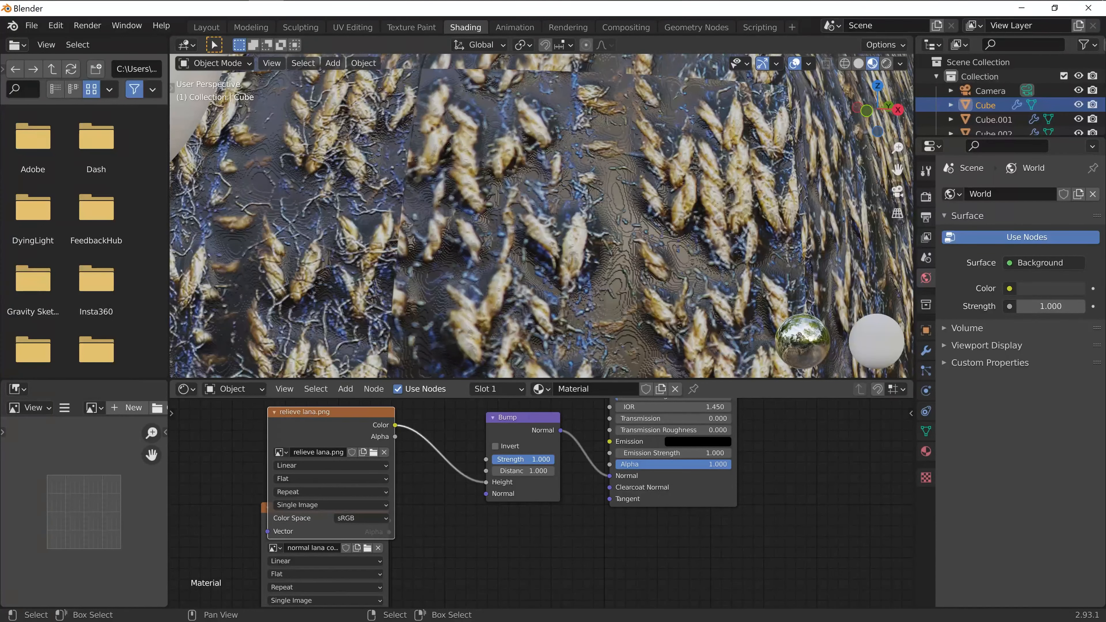
{"action": "left_click_drag", "start_coordinate": [576, 461], "coordinate": [491, 459]}
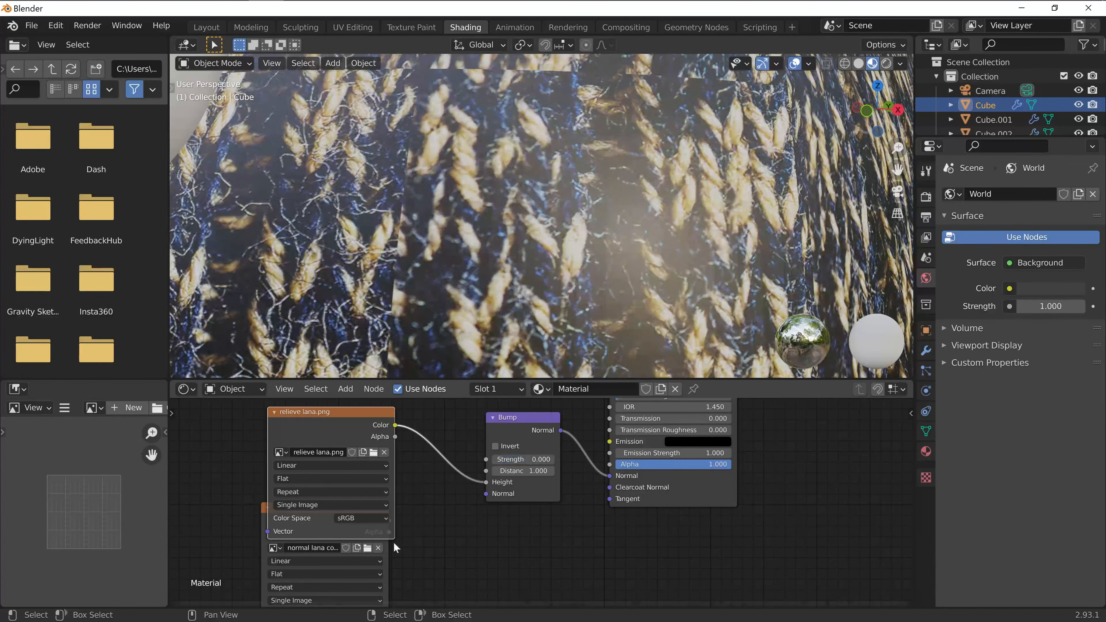
Connect normal lana copia2.png's Color to the Bump node's Normal input and relieve lana.png's Alpha to Height, with strength 0.497.
{"action": "left_click", "coordinate": [385, 556]}
{"action": "mouse_move", "coordinate": [389, 521]}
{"action": "left_mouse_down"}
{"action": "mouse_move", "coordinate": [463, 492]}
{"action": "mouse_move", "coordinate": [386, 491]}
{"action": "mouse_move", "coordinate": [416, 516]}
{"action": "mouse_move", "coordinate": [535, 459]}
{"action": "mouse_move", "coordinate": [510, 460]}
{"action": "mouse_move", "coordinate": [542, 459]}
{"action": "mouse_move", "coordinate": [488, 459]}
{"action": "left_mouse_up"}
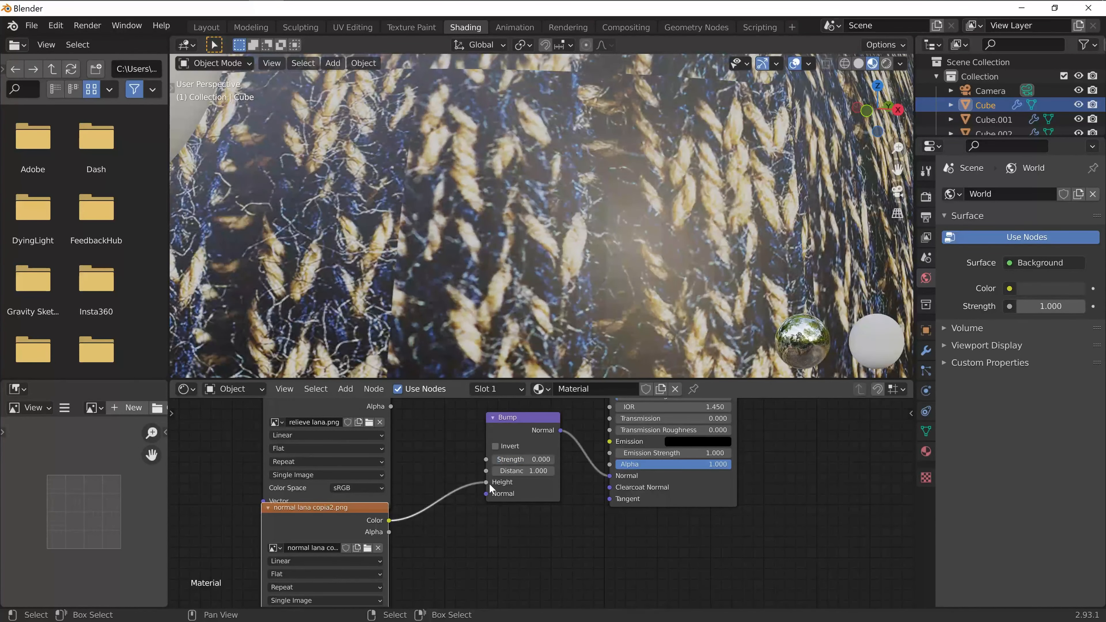
{"action": "left_click_drag", "start_coordinate": [485, 482], "coordinate": [485, 495]}
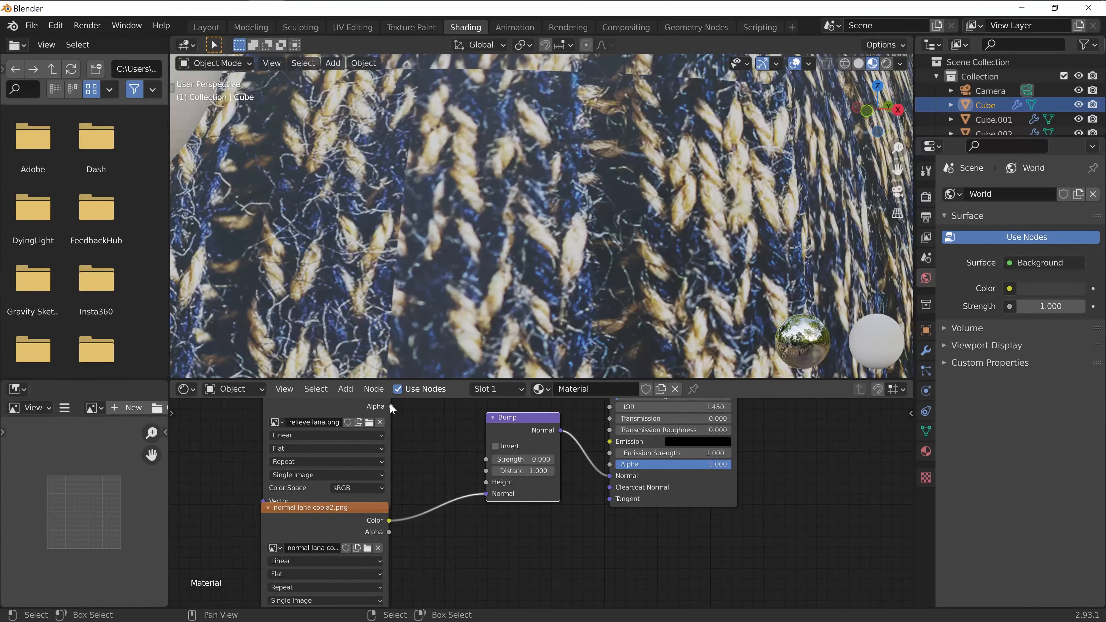
{"action": "left_click_drag", "start_coordinate": [390, 407], "coordinate": [539, 459]}
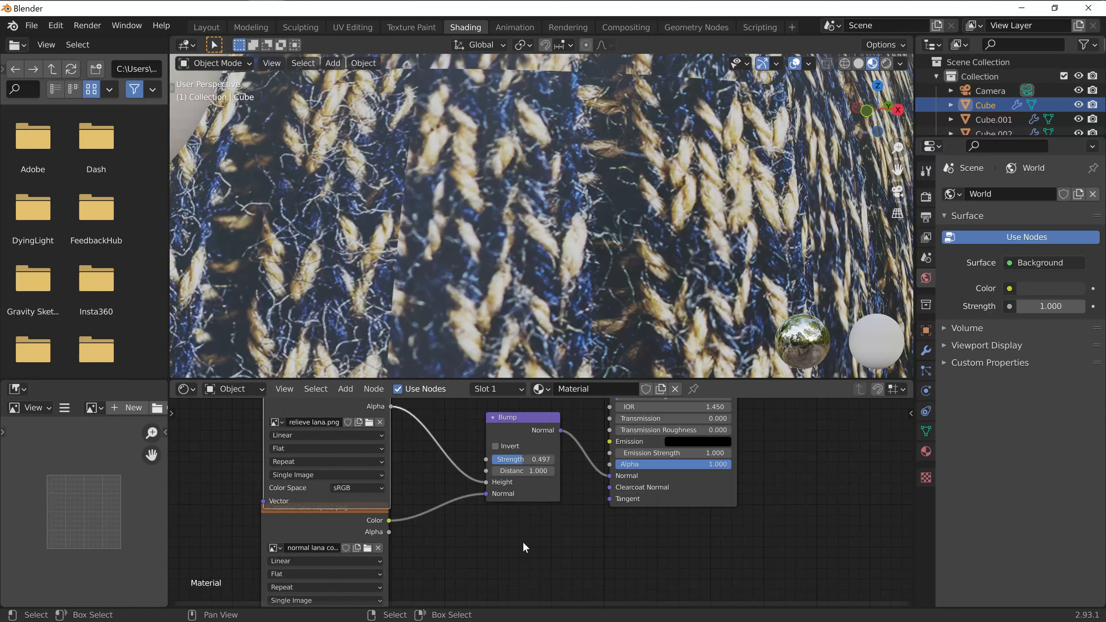
Disconnect normal lana copia2.png from the Bump node's Normal input and adjust the Bump strength to about 0.41.
{"action": "middle_click_drag", "start_coordinate": [504, 539], "coordinate": [583, 562]}
{"action": "left_click_drag", "start_coordinate": [587, 509], "coordinate": [526, 550]}
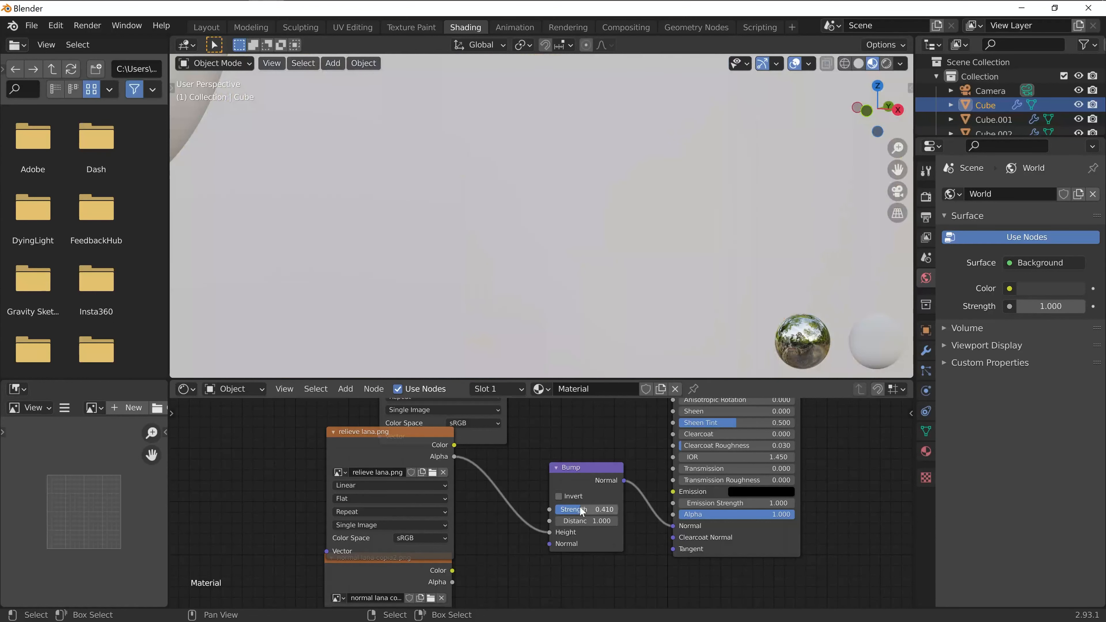
{"action": "double_click", "coordinate": [584, 509]}
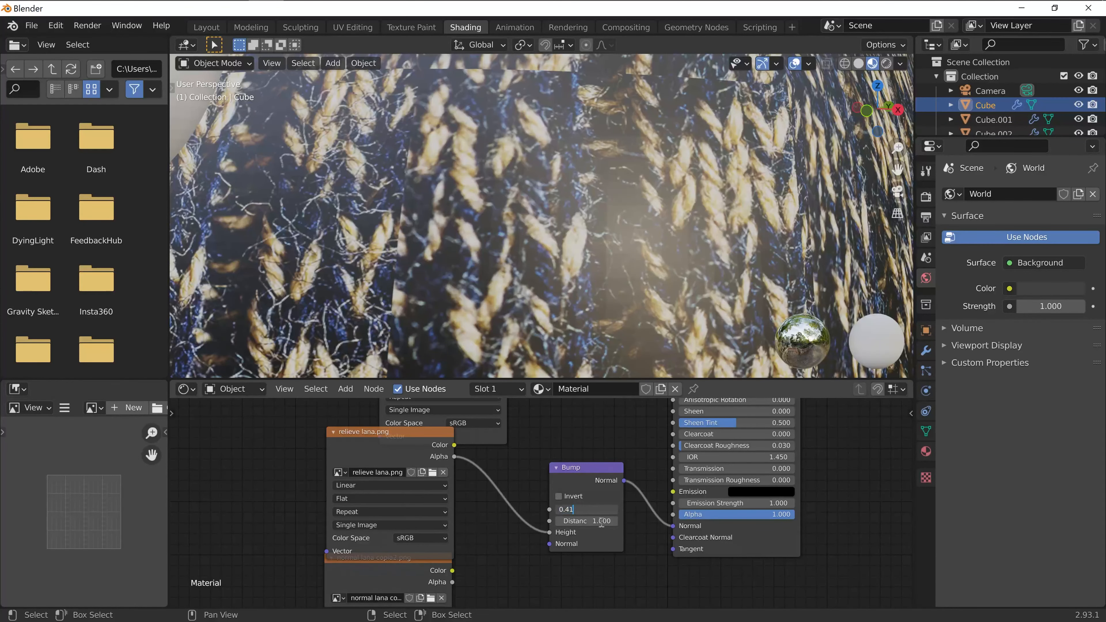
{"action": "left_click", "coordinate": [639, 557]}
{"action": "left_click_drag", "start_coordinate": [582, 512], "coordinate": [590, 512]}
{"action": "scroll", "coordinate": [579, 505], "scroll_direction": "down", "scroll_amount": 1}
{"action": "middle_click_drag", "start_coordinate": [583, 462], "coordinate": [563, 551]}
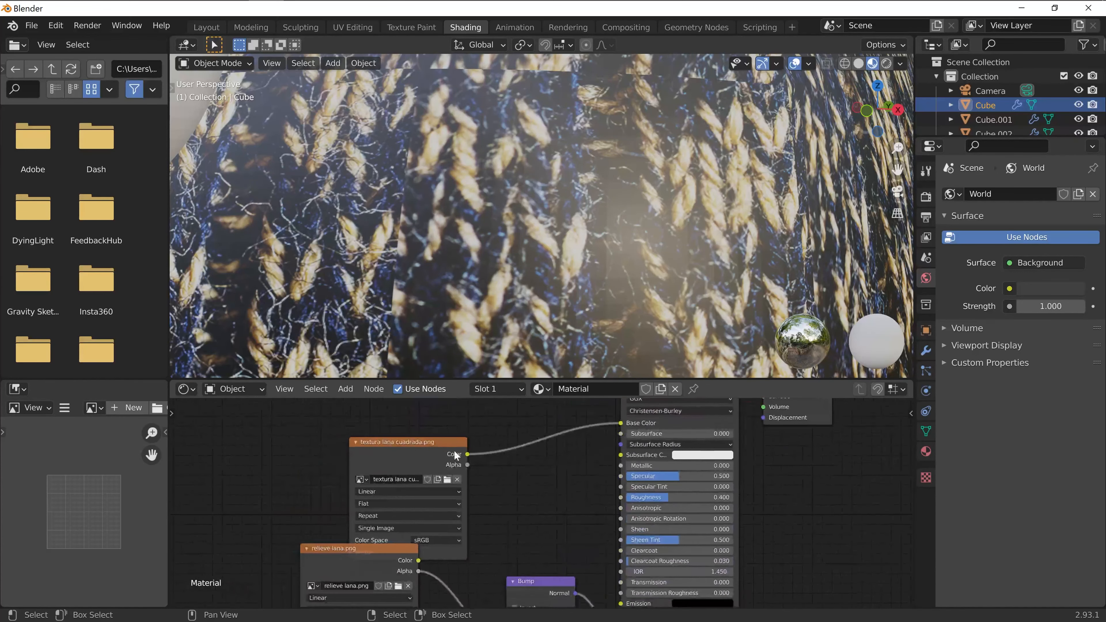
Rearrange the image nodes, moving textura lana cuadrada.png clear of relieve lana.png and spacing normal lana copia2.png below it.
{"action": "left_click_drag", "start_coordinate": [454, 450], "coordinate": [390, 393]}
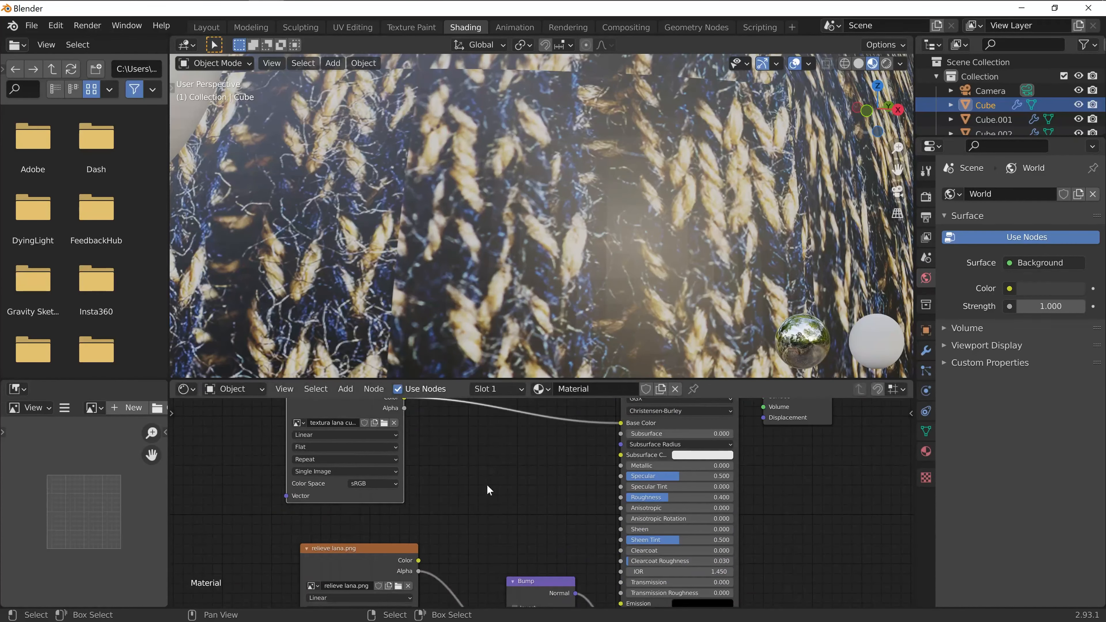
{"action": "middle_click_drag", "start_coordinate": [491, 527], "coordinate": [524, 394]}
{"action": "left_click", "coordinate": [408, 559]}
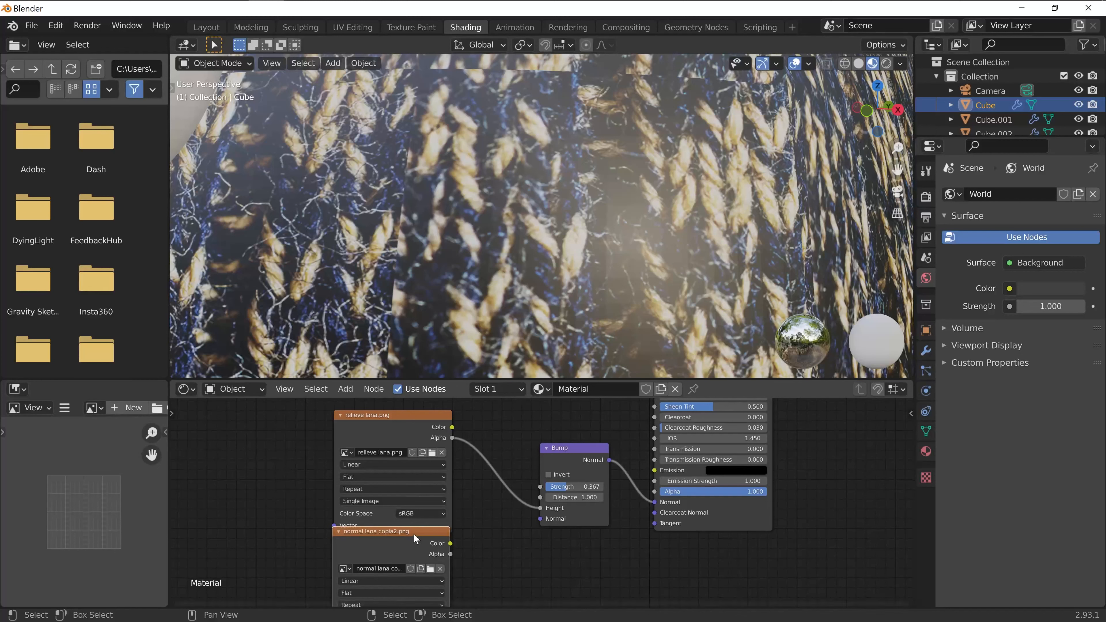
{"action": "left_click_drag", "start_coordinate": [413, 533], "coordinate": [418, 551]}
{"action": "scroll", "coordinate": [535, 516], "scroll_direction": "up", "scroll_amount": 1}
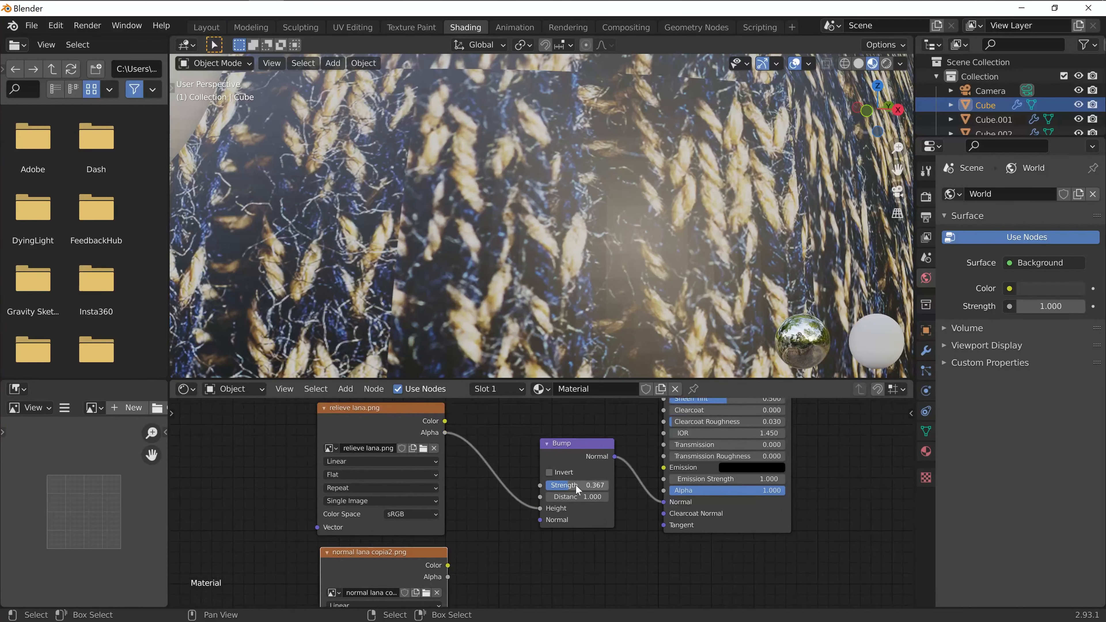
Set the Bump strength to 1.000 and connect relieve lana.png's Color output to the Bump node's Height input.
{"action": "left_click_drag", "start_coordinate": [575, 484], "coordinate": [608, 484]}
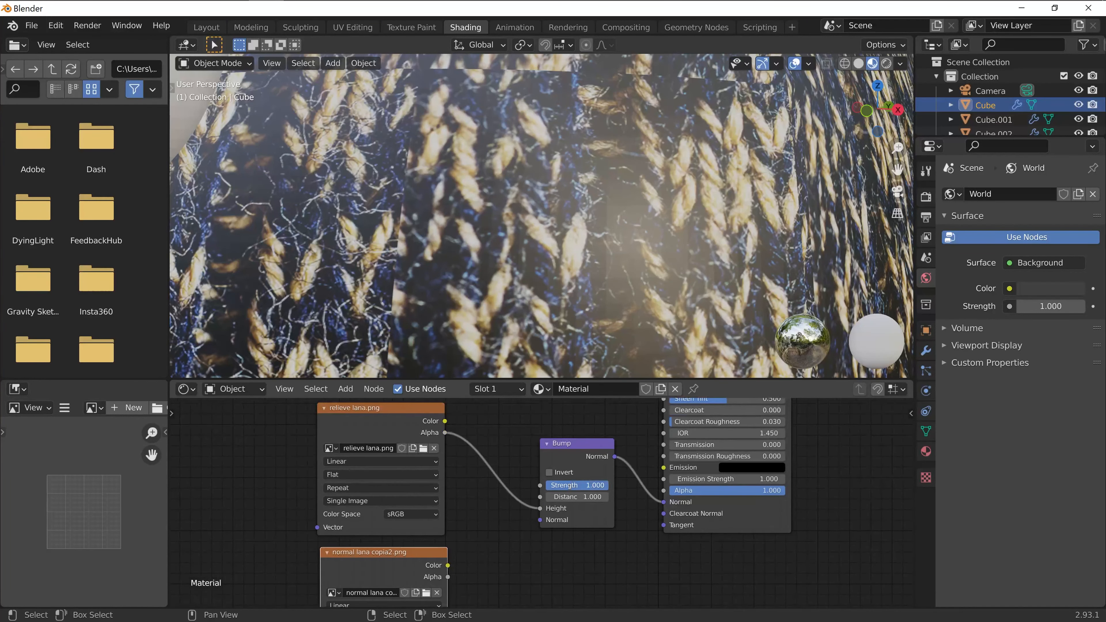
{"action": "left_click", "coordinate": [480, 513]}
{"action": "left_click_drag", "start_coordinate": [442, 425], "coordinate": [539, 509]}
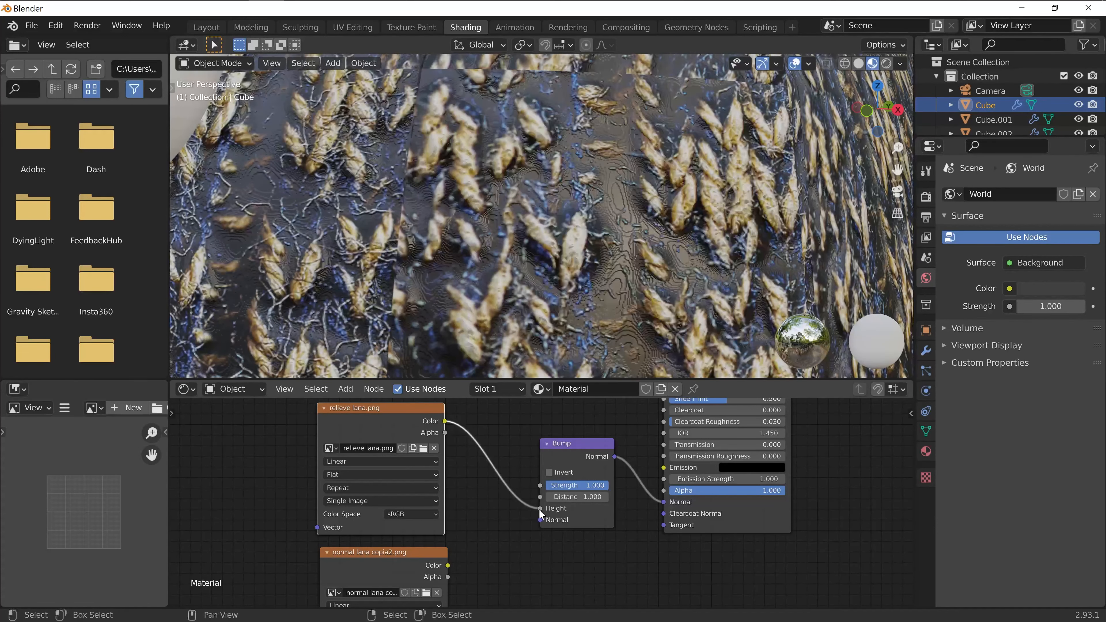
Try normal lana copia2.png's Color in the Bump node's Normal input, comparing strengths of 0.487 and 1.000 on the hat.
{"action": "left_click_drag", "start_coordinate": [448, 567], "coordinate": [540, 519]}
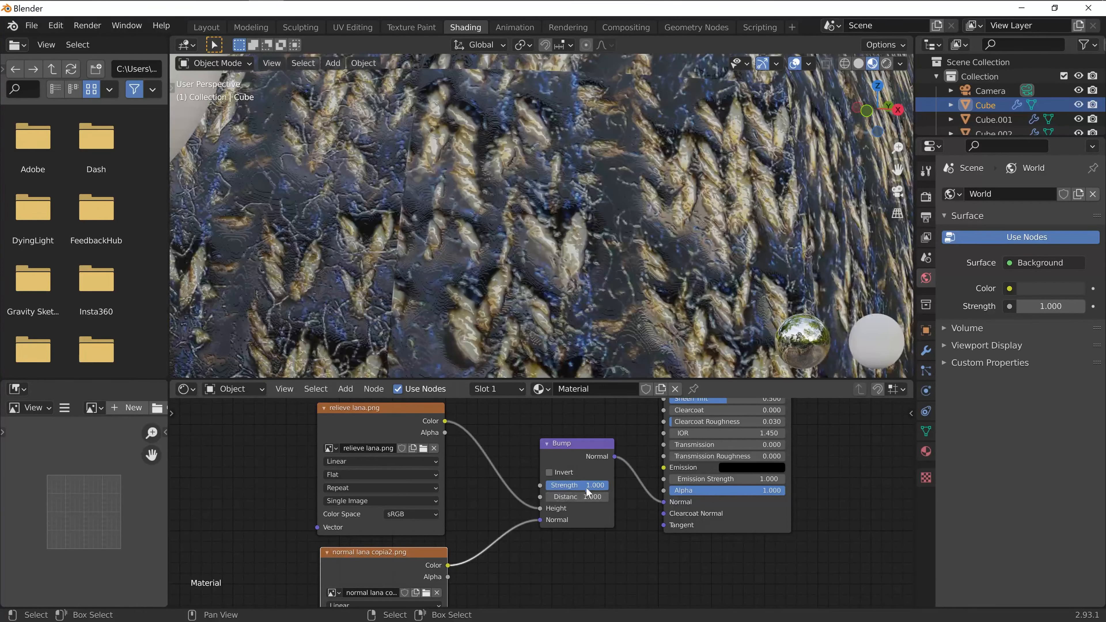
{"action": "scroll", "coordinate": [535, 243], "scroll_direction": "down", "scroll_amount": 6}
{"action": "scroll", "coordinate": [535, 243], "scroll_direction": "up", "scroll_amount": 6}
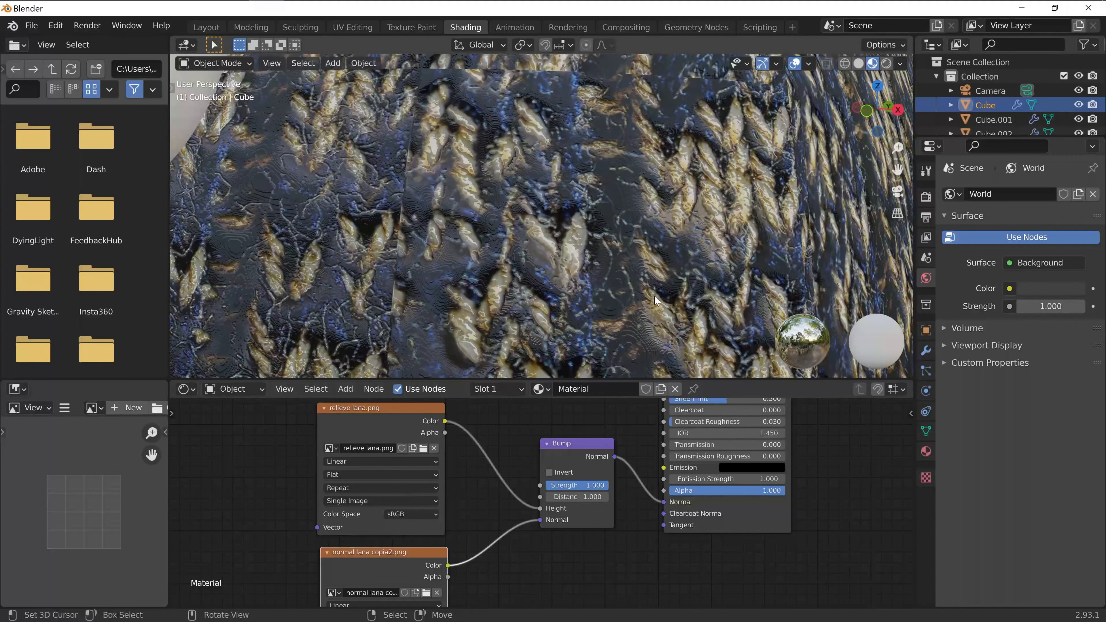
{"action": "middle_click_drag", "start_coordinate": [654, 295], "coordinate": [649, 297]}
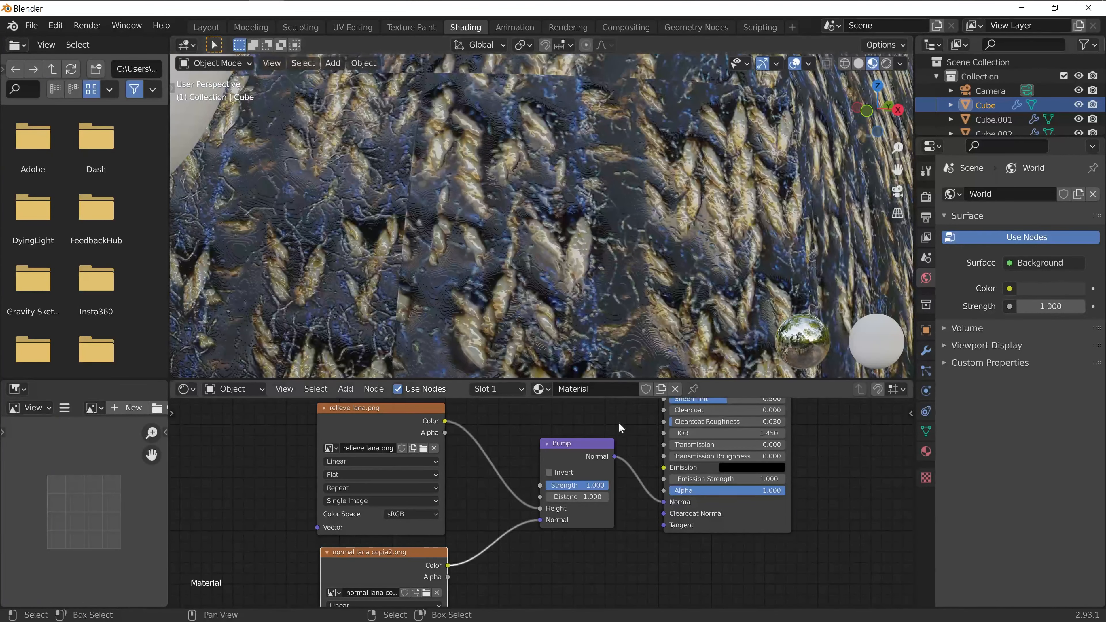
{"action": "mouse_move", "coordinate": [588, 487]}
{"action": "left_mouse_down"}
{"action": "mouse_move", "coordinate": [555, 487]}
{"action": "mouse_move", "coordinate": [588, 486]}
{"action": "left_mouse_up"}
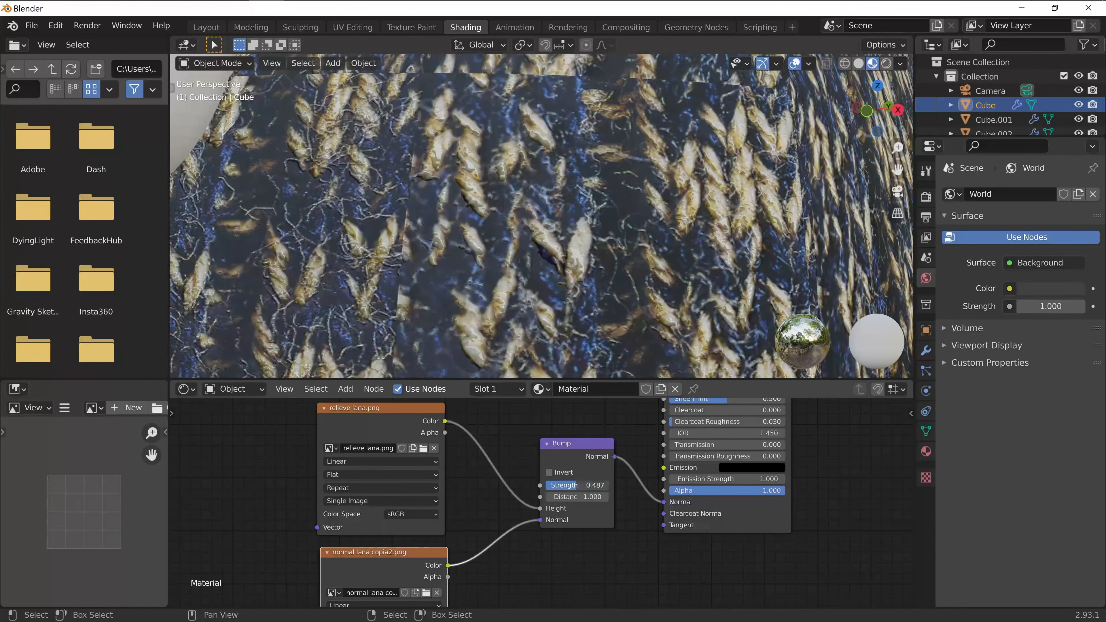
{"action": "scroll", "coordinate": [520, 201], "scroll_direction": "down", "scroll_amount": 5}
{"action": "scroll", "coordinate": [518, 226], "scroll_direction": "up", "scroll_amount": 5}
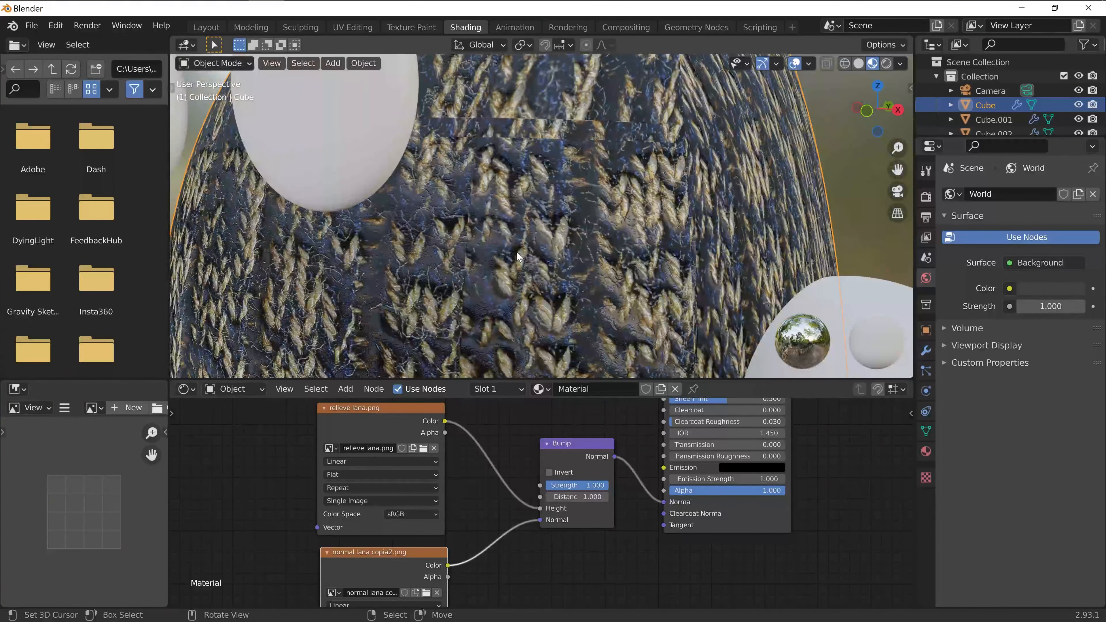
{"action": "scroll", "coordinate": [522, 312], "scroll_direction": "up", "scroll_amount": 2}
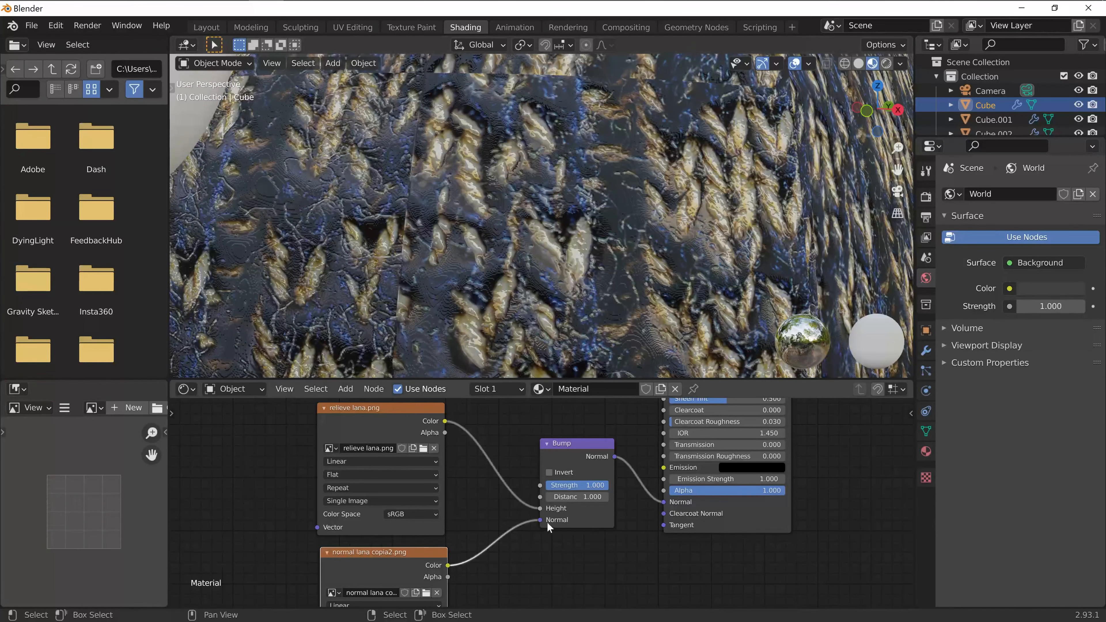
Disconnect normal lana copia2.png from the Bump node's Normal input and set the Bump strength to 0.387.
{"action": "left_click_drag", "start_coordinate": [540, 520], "coordinate": [509, 538]}
{"action": "scroll", "coordinate": [516, 525], "scroll_direction": "down", "scroll_amount": 1}
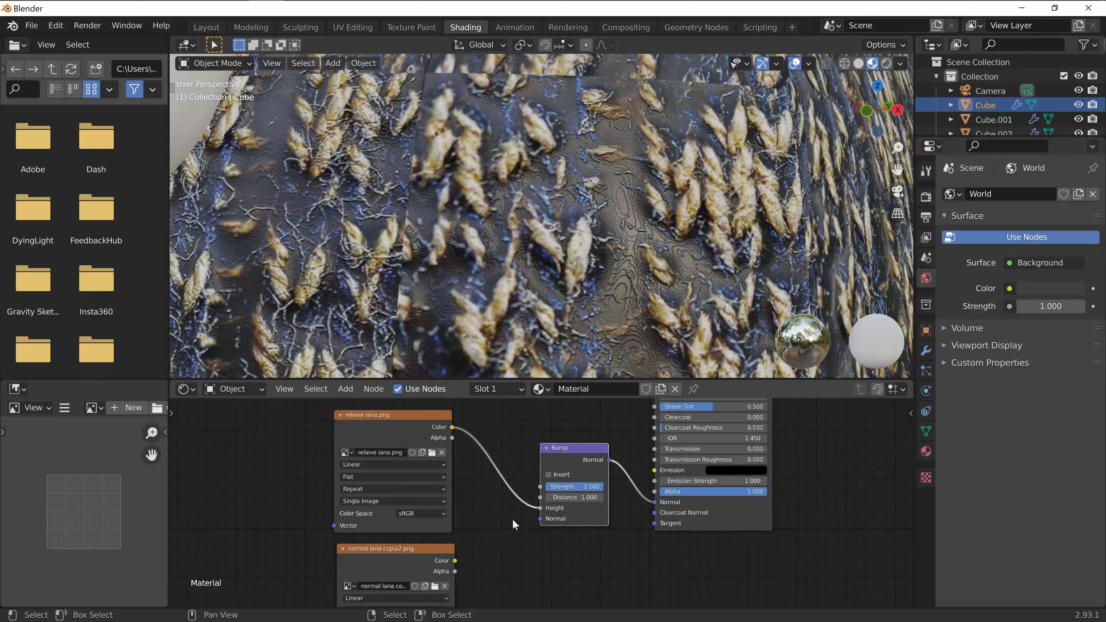
{"action": "scroll", "coordinate": [584, 235], "scroll_direction": "down", "scroll_amount": 4}
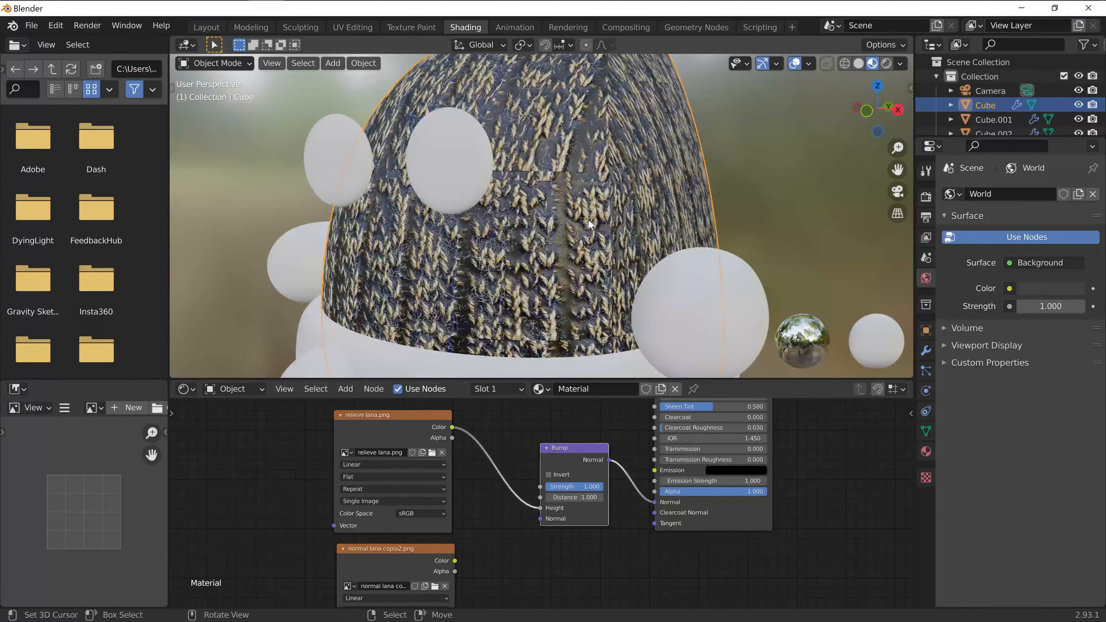
{"action": "middle_click_drag", "start_coordinate": [587, 220], "coordinate": [642, 231]}
{"action": "scroll", "coordinate": [642, 231], "scroll_direction": "up", "scroll_amount": 1}
{"action": "scroll", "coordinate": [641, 231], "scroll_direction": "up", "scroll_amount": 1}
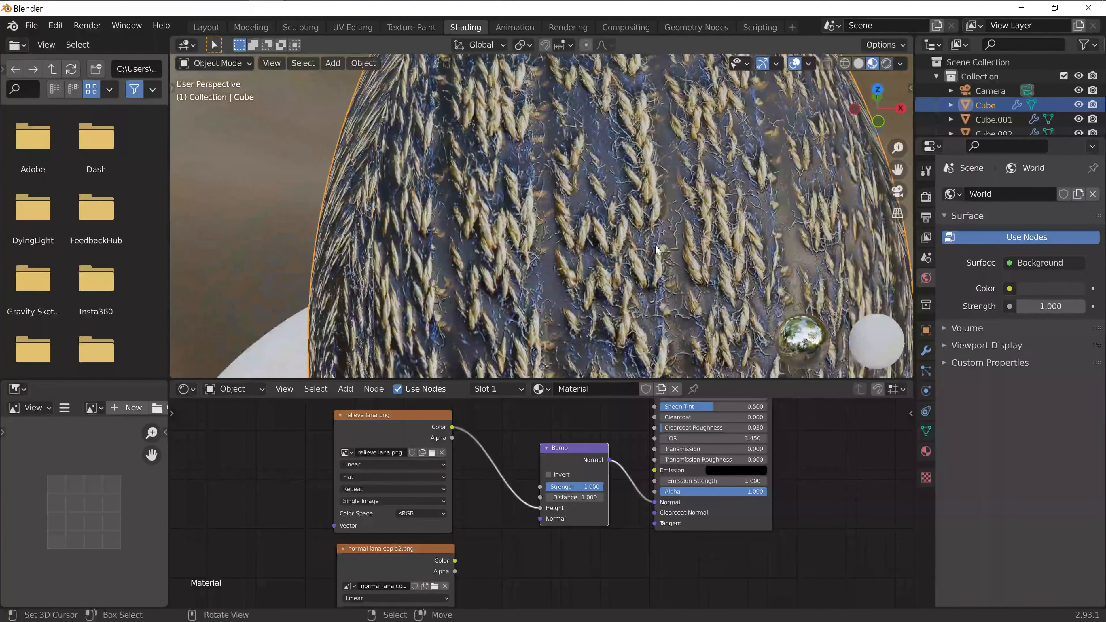
{"action": "mouse_move", "coordinate": [589, 487]}
{"action": "left_mouse_down"}
{"action": "mouse_move", "coordinate": [529, 487]}
{"action": "mouse_move", "coordinate": [596, 487]}
{"action": "left_mouse_up"}
Examine the knit relief and the texture seams around the hat from several angles and distances.
{"action": "middle_click_drag", "start_coordinate": [657, 183], "coordinate": [466, 199]}
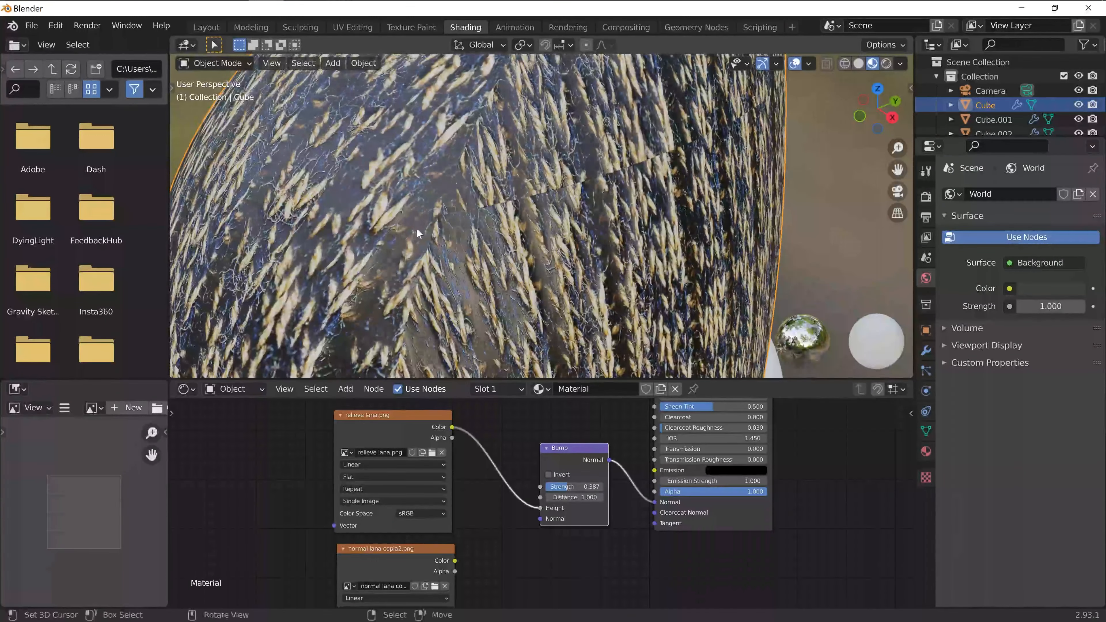
{"action": "scroll", "coordinate": [463, 218], "scroll_direction": "up", "scroll_amount": 3}
{"action": "scroll", "coordinate": [440, 209], "scroll_direction": "down", "scroll_amount": 5}
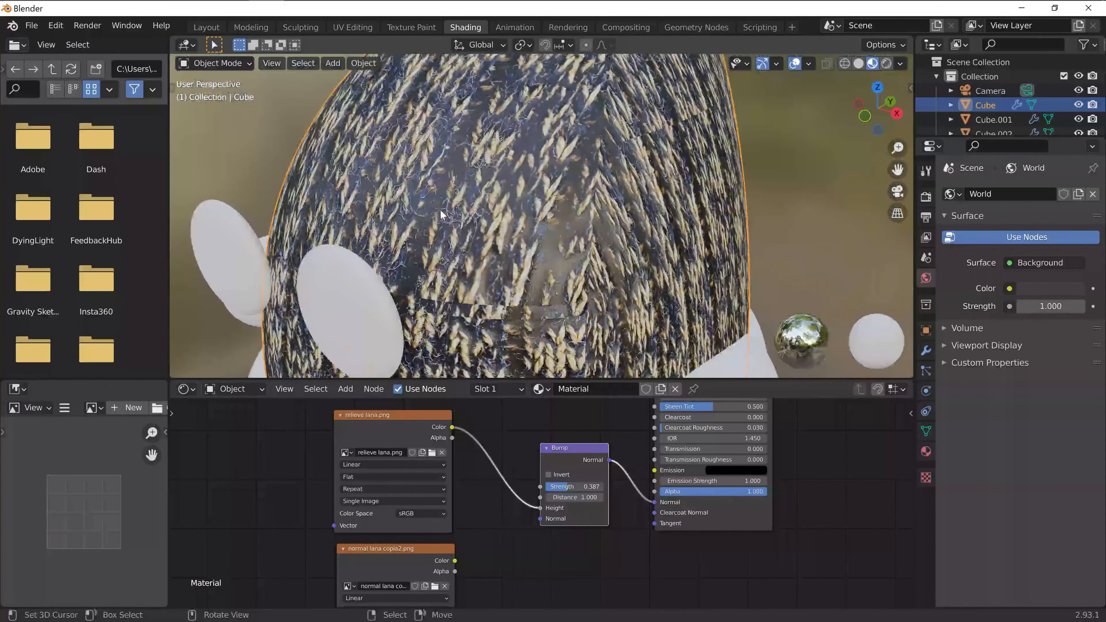
{"action": "middle_click_drag", "start_coordinate": [483, 237], "coordinate": [500, 236]}
{"action": "scroll", "coordinate": [499, 236], "scroll_direction": "up", "scroll_amount": 5}
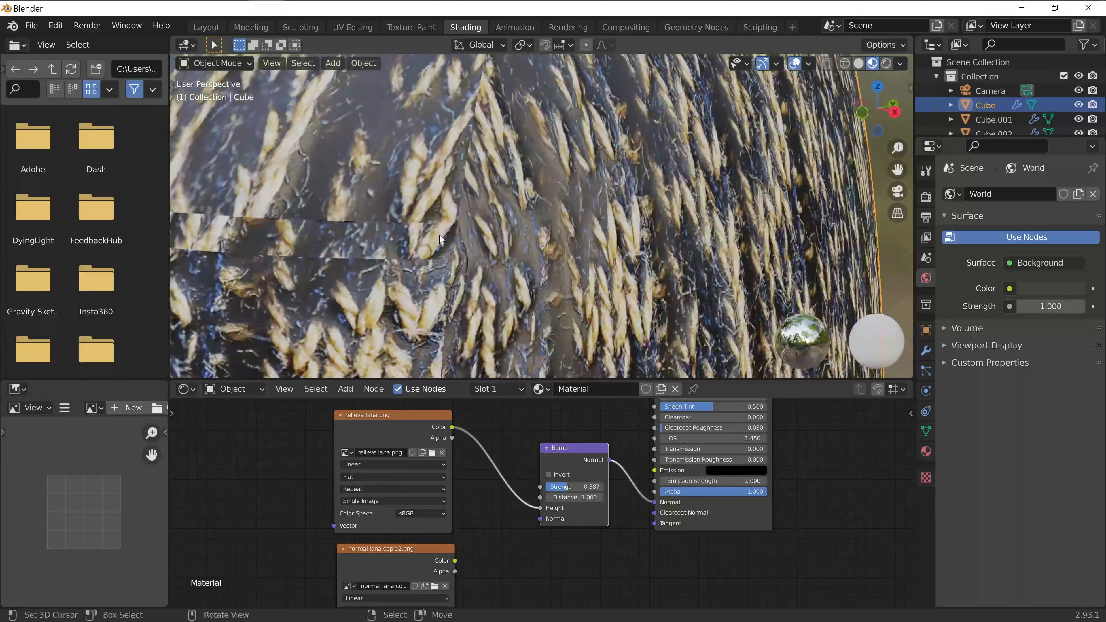
{"action": "scroll", "coordinate": [443, 233], "scroll_direction": "down", "scroll_amount": 2}
{"action": "scroll", "coordinate": [443, 234], "scroll_direction": "up", "scroll_amount": 2}
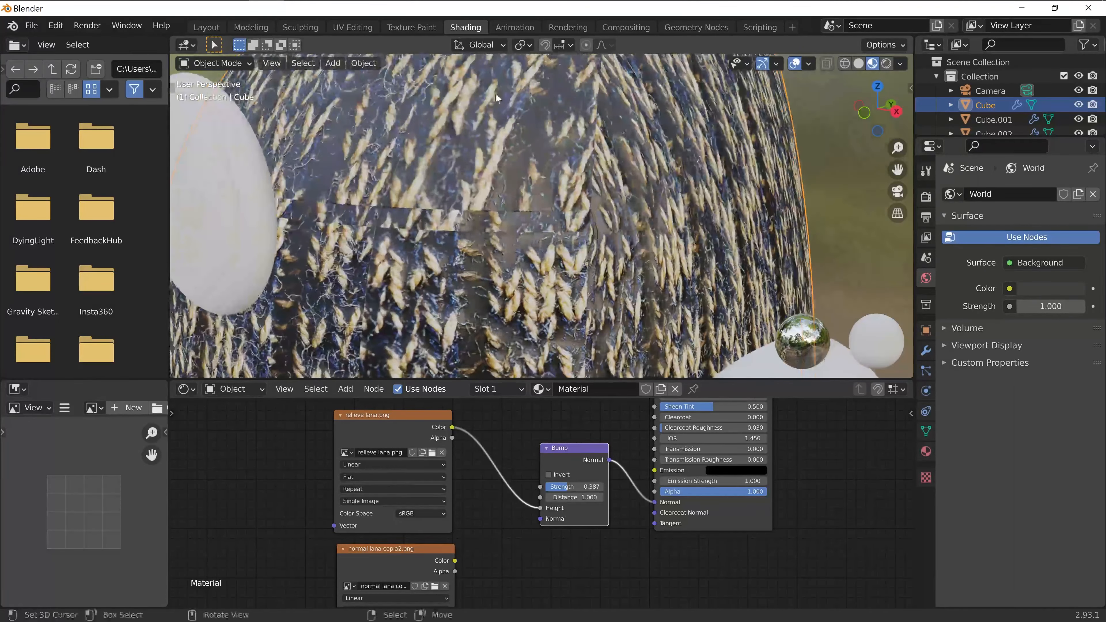
Scale the hat's whole UV layout up by about 1.826 in the UV Editing workspace, and check the knit back in Shading.
{"action": "left_click", "coordinate": [351, 27]}
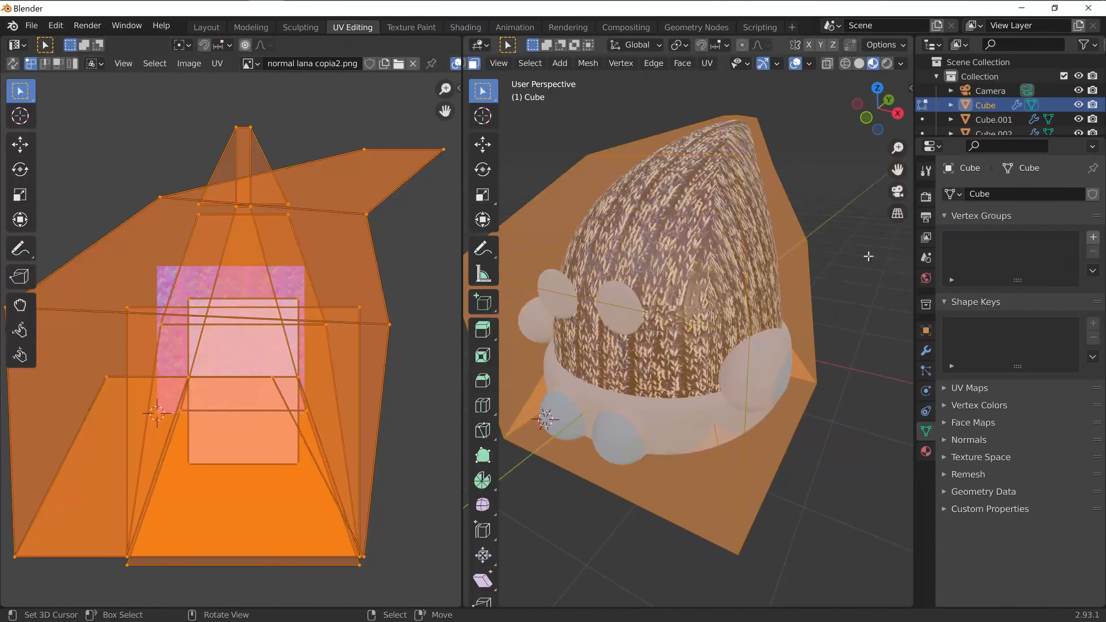
{"action": "scroll", "coordinate": [868, 256], "scroll_direction": "up", "scroll_amount": 1}
{"action": "key", "text": "s"}
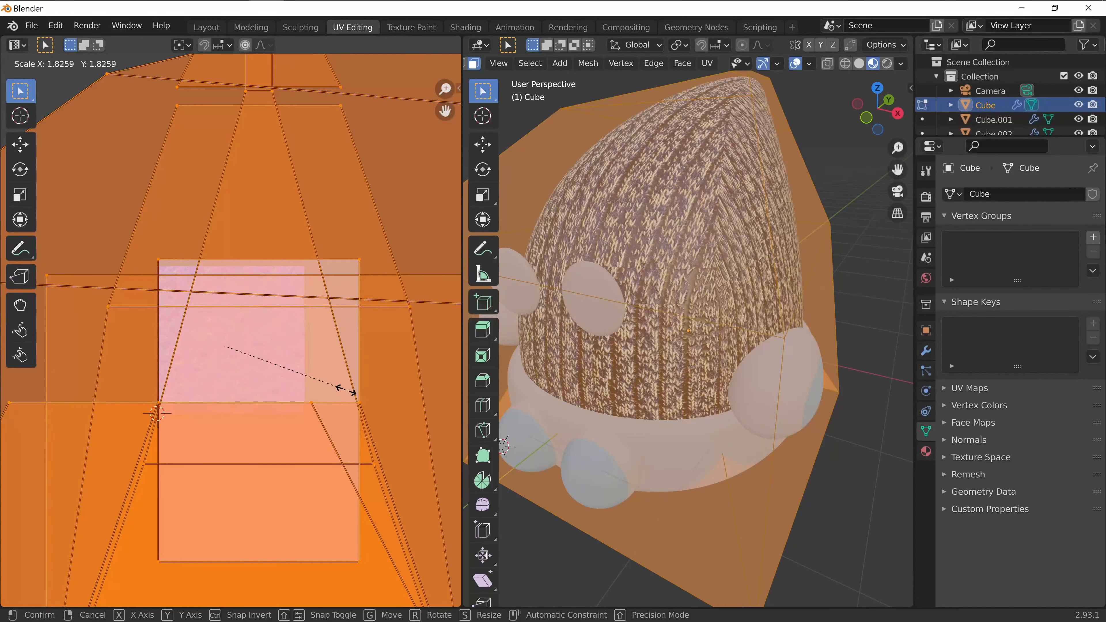
{"action": "left_click", "coordinate": [346, 390]}
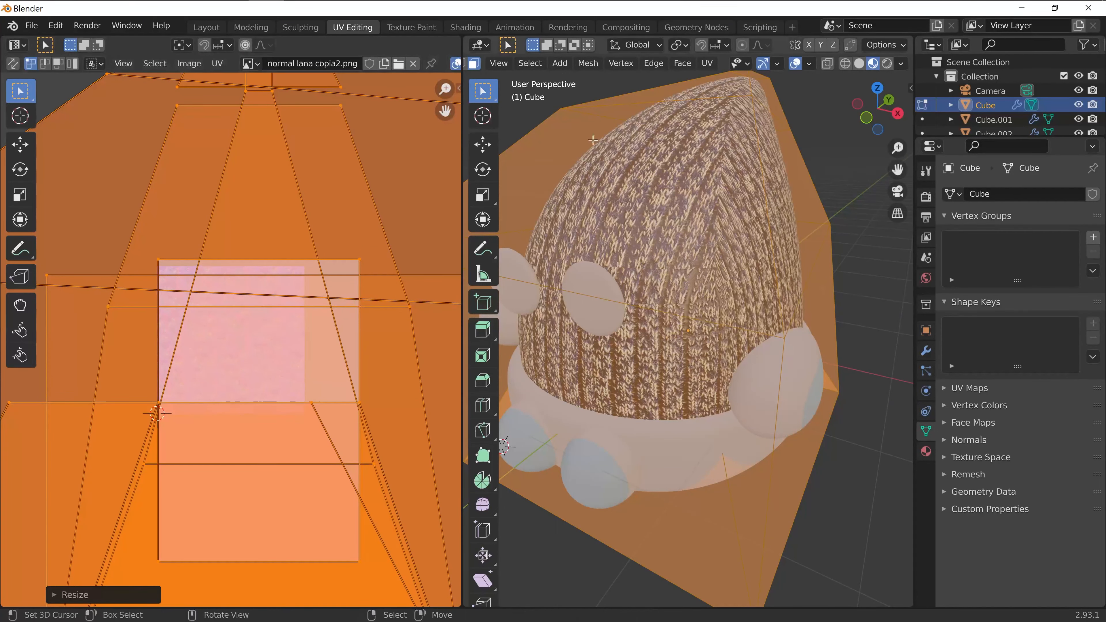
{"action": "left_click", "coordinate": [554, 28]}
{"action": "left_click", "coordinate": [473, 26]}
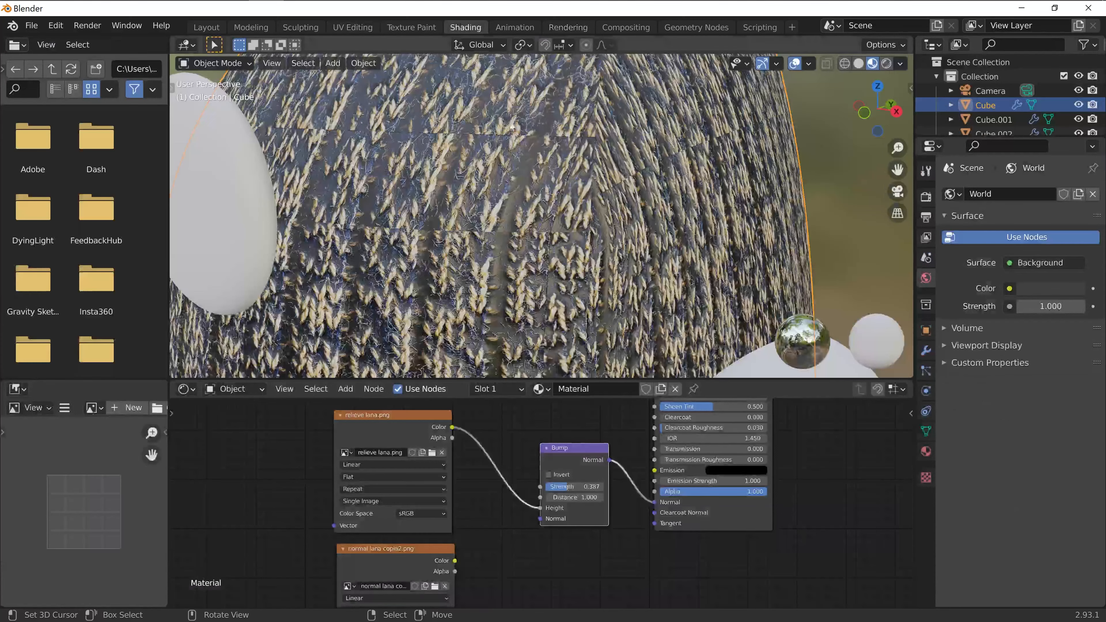
{"action": "scroll", "coordinate": [553, 276], "scroll_direction": "down", "scroll_amount": 2}
{"action": "scroll", "coordinate": [529, 267], "scroll_direction": "up", "scroll_amount": 2}
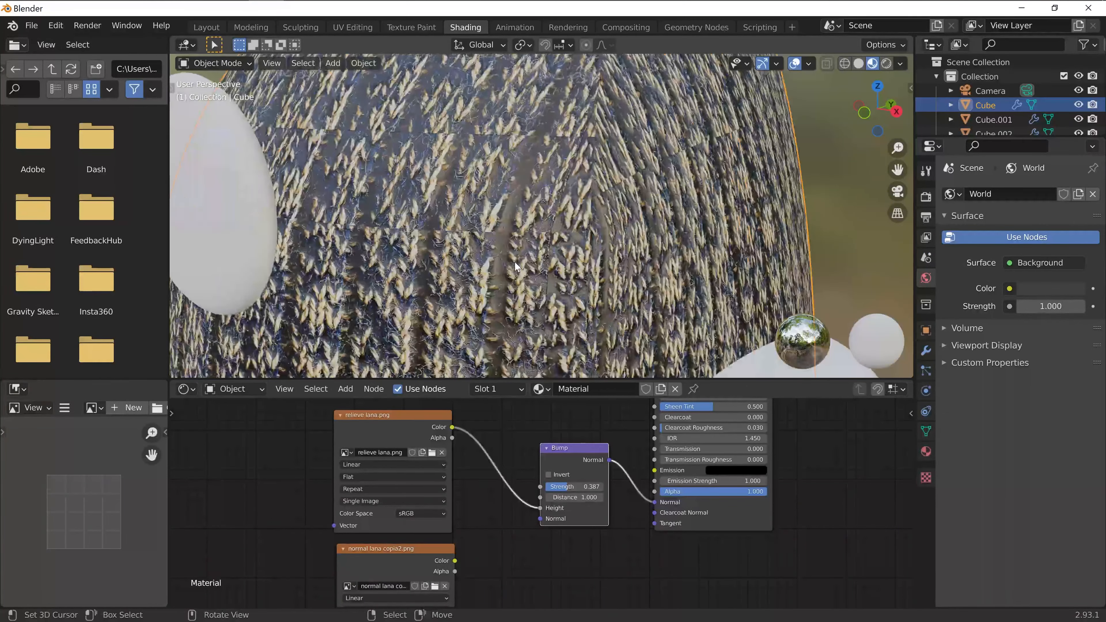
{"action": "scroll", "coordinate": [515, 267], "scroll_direction": "down", "scroll_amount": 3}
{"action": "mouse_move", "coordinate": [515, 267]}
{"action": "middle_mouse_down"}
{"action": "mouse_move", "coordinate": [570, 279]}
{"action": "mouse_move", "coordinate": [533, 337]}
{"action": "mouse_move", "coordinate": [448, 323]}
{"action": "mouse_move", "coordinate": [446, 292]}
{"action": "mouse_move", "coordinate": [502, 254]}
{"action": "mouse_move", "coordinate": [522, 254]}
{"action": "middle_mouse_up"}
{"action": "scroll", "coordinate": [449, 289], "scroll_direction": "down", "scroll_amount": 3}
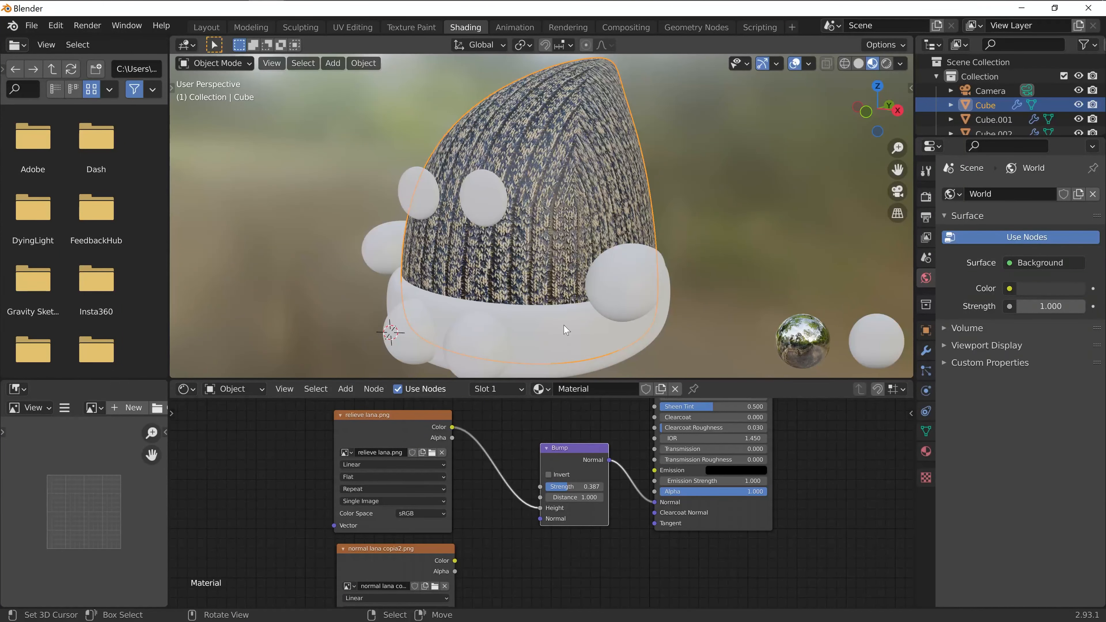
Select the white brim around the hat's base (Cube.001) and show its material settings.
{"action": "left_click", "coordinate": [566, 330]}
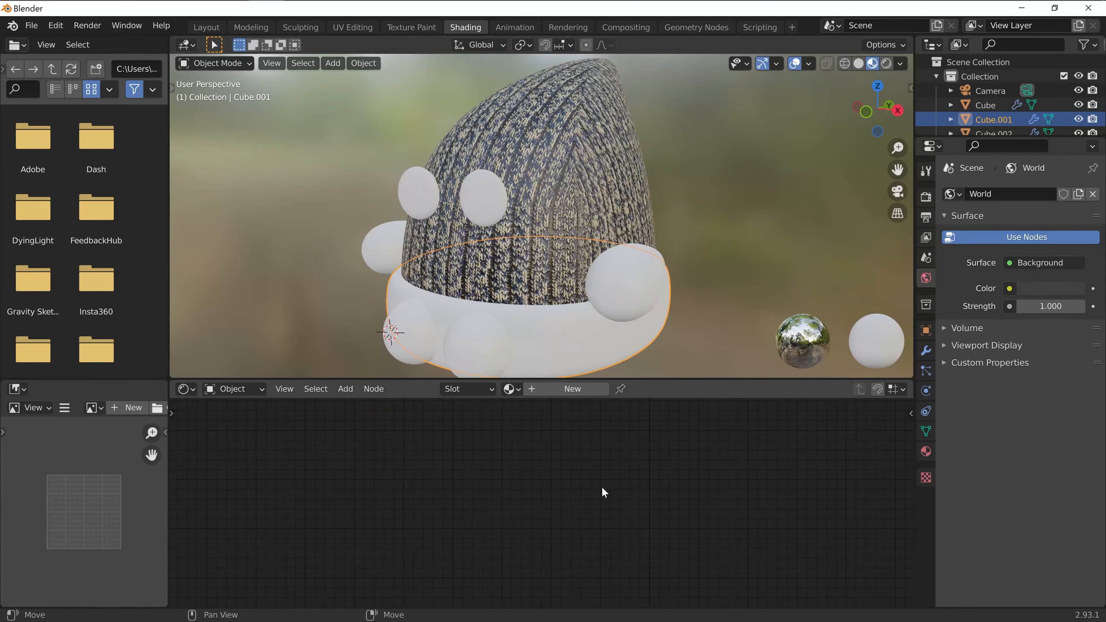
{"action": "left_click", "coordinate": [576, 325]}
{"action": "left_click", "coordinate": [548, 354]}
{"action": "left_click", "coordinate": [927, 453]}
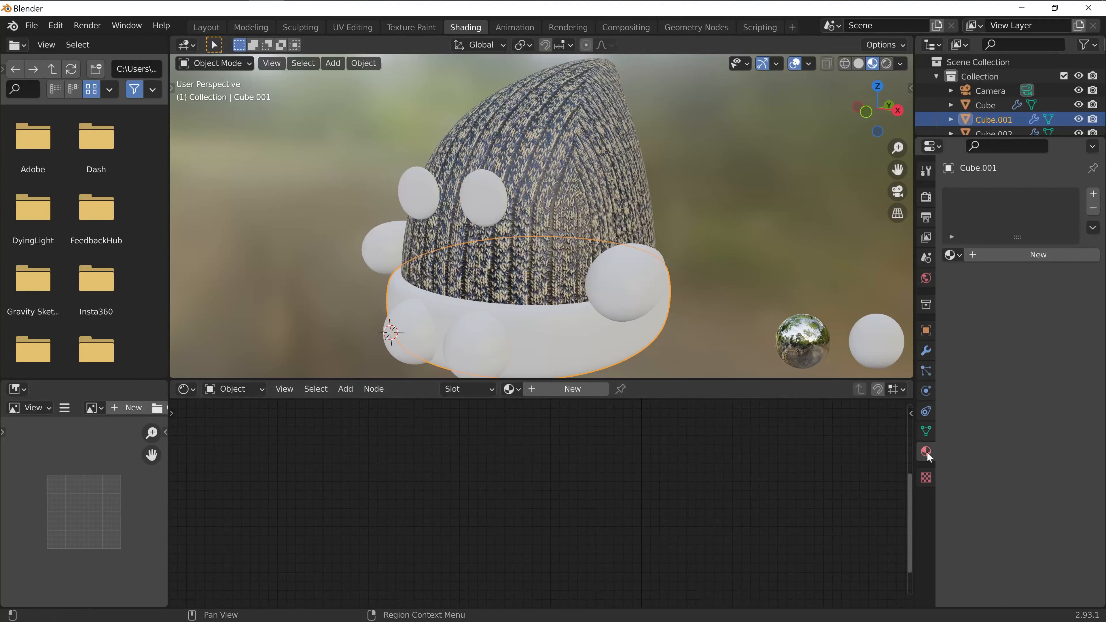
Assign the existing wool material named Material to the hat's brim.
{"action": "left_click", "coordinate": [953, 255]}
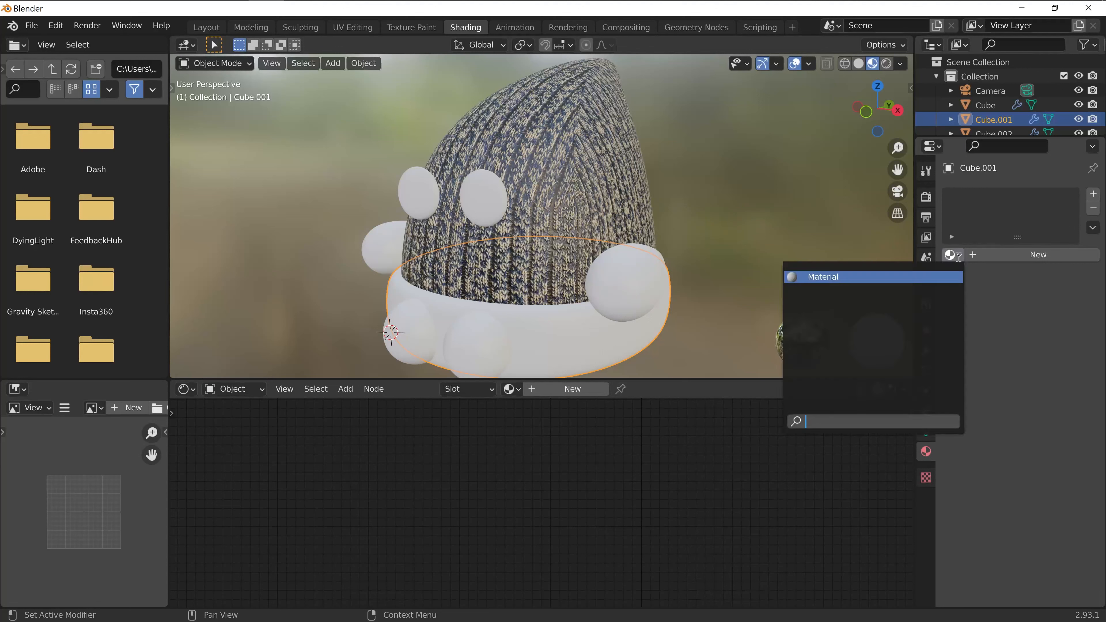
{"action": "left_click", "coordinate": [864, 277]}
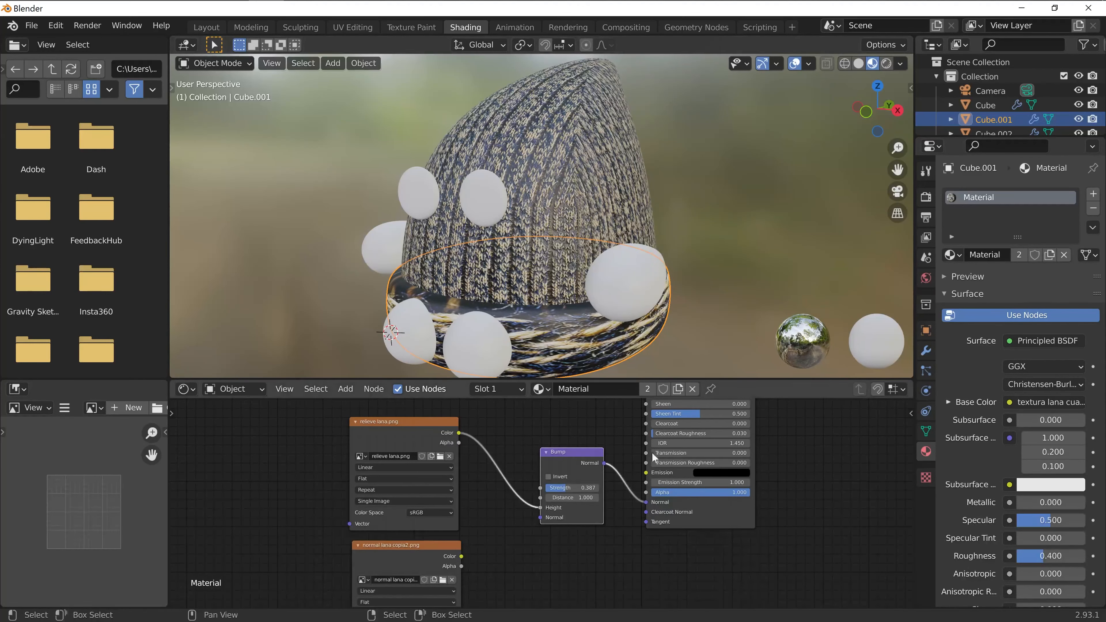
{"action": "middle_click_drag", "start_coordinate": [604, 337], "coordinate": [606, 315]}
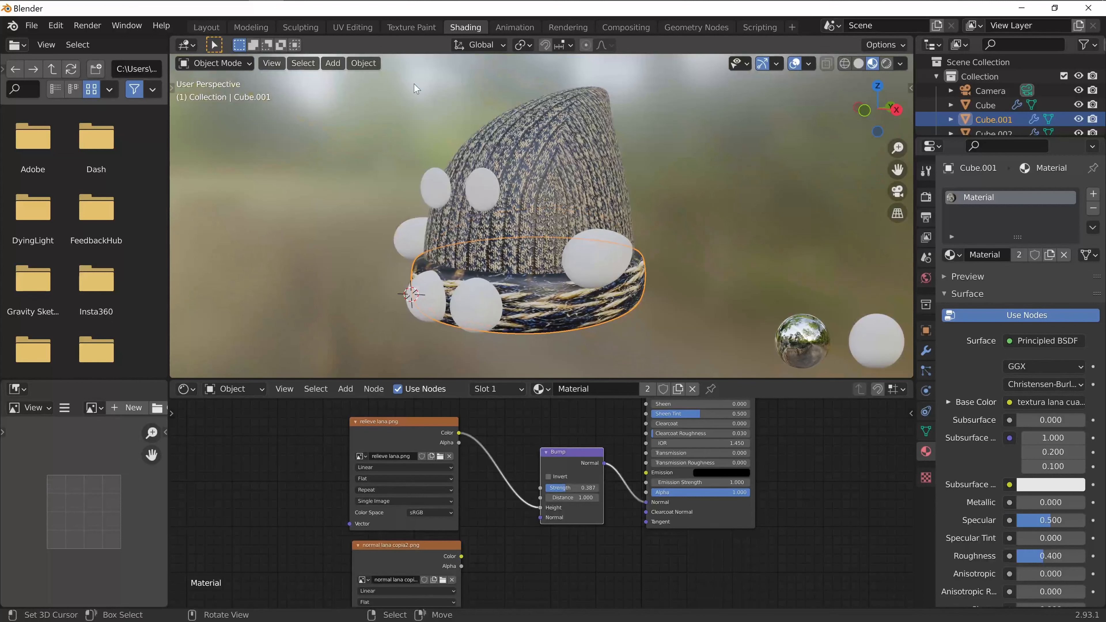
Switch to the UV Editing workspace and select the brim's entire mesh.
{"action": "left_click", "coordinate": [351, 26]}
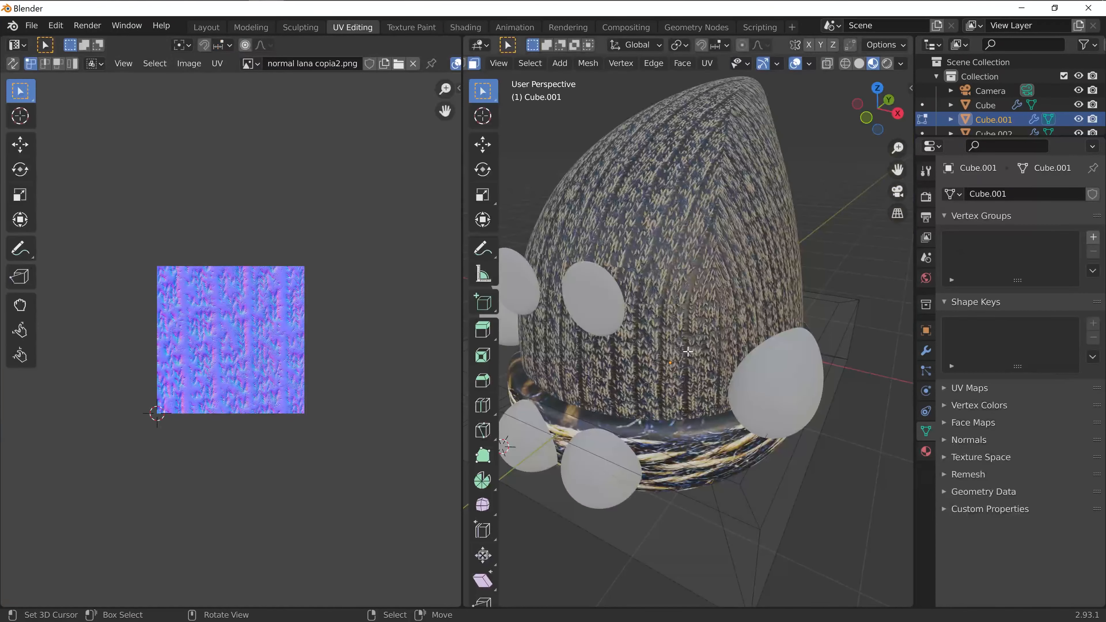
{"action": "scroll", "coordinate": [687, 349], "scroll_direction": "down", "scroll_amount": 1}
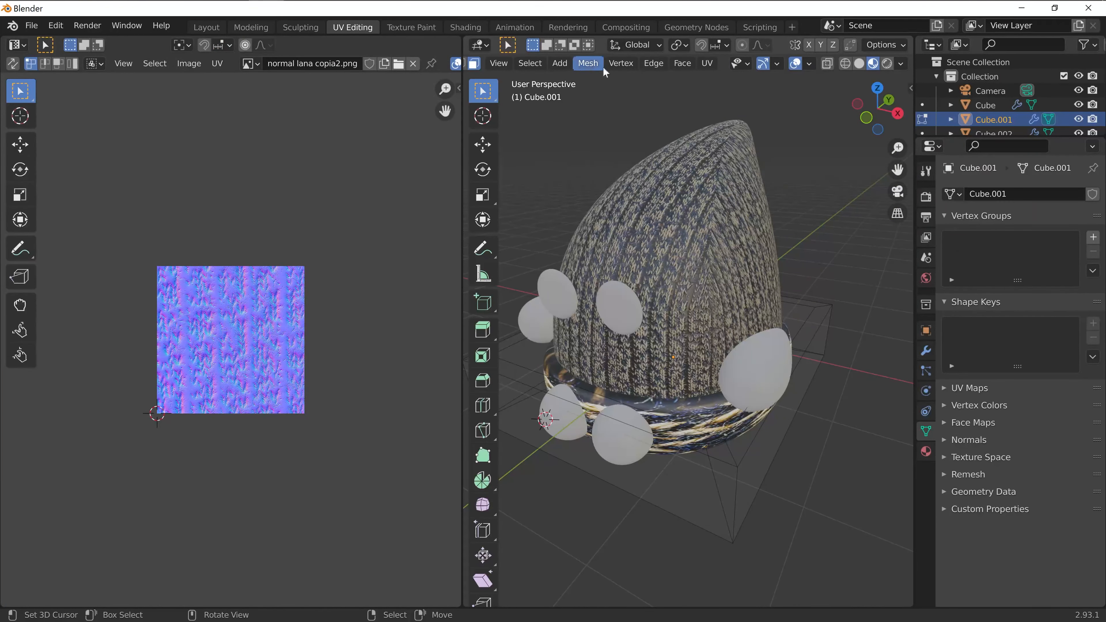
{"action": "left_click", "coordinate": [530, 63]}
{"action": "left_click", "coordinate": [540, 74]}
{"action": "scroll", "coordinate": [305, 305], "scroll_direction": "down", "scroll_amount": 1}
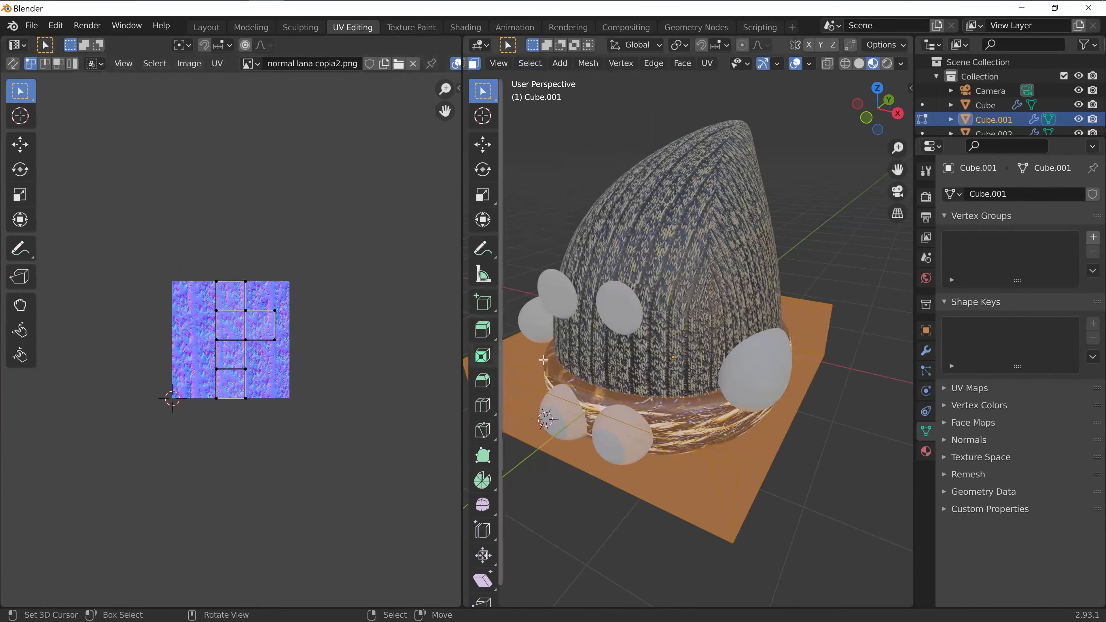
Unwrap the brim with Smart UV Project, using a 66° angle limit and 0.000 island margin.
{"action": "scroll", "coordinate": [566, 355], "scroll_direction": "up", "scroll_amount": 1}
{"action": "key", "text": "u"}
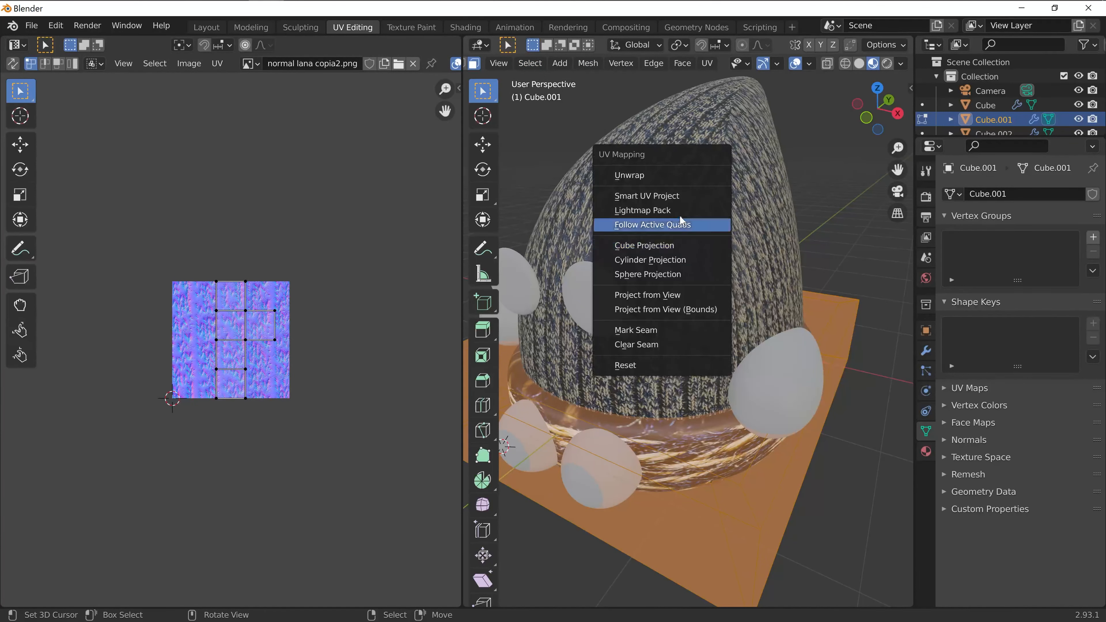
{"action": "left_click", "coordinate": [674, 196]}
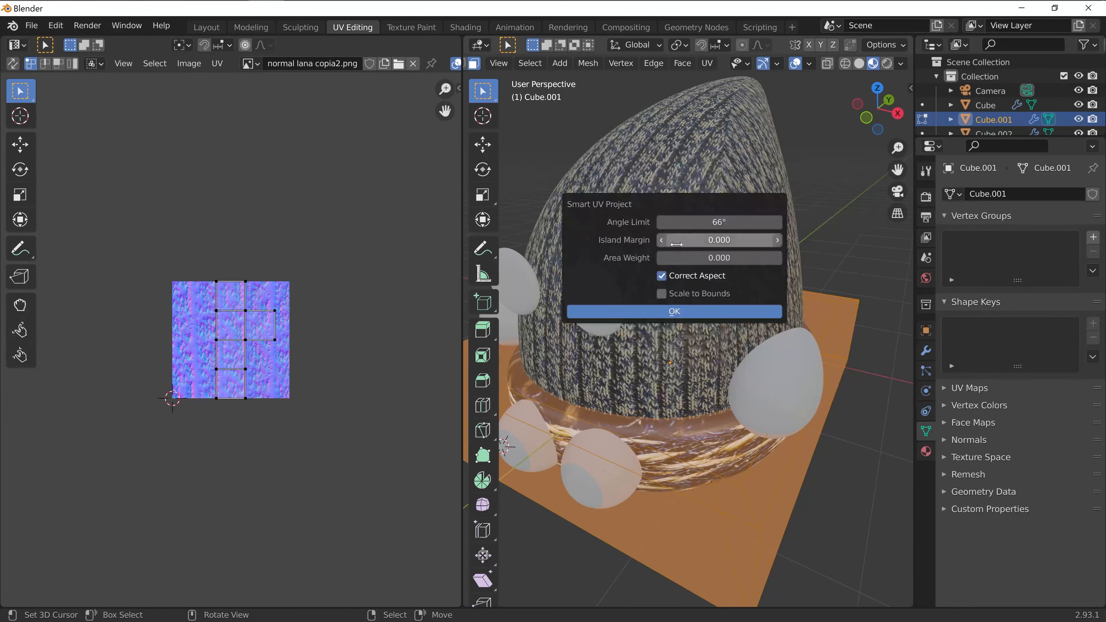
{"action": "left_click", "coordinate": [670, 311]}
{"action": "middle_click_drag", "start_coordinate": [686, 407], "coordinate": [541, 383]}
{"action": "scroll", "coordinate": [150, 294], "scroll_direction": "down", "scroll_amount": 1}
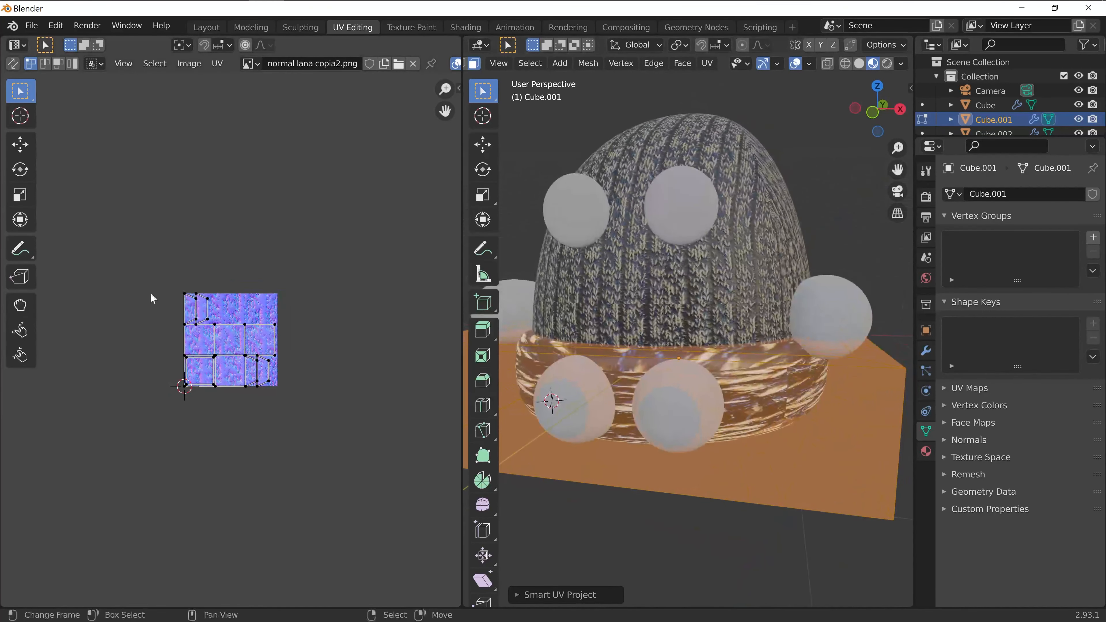
Select all of the brim's UV islands and try different scales over the wool texture.
{"action": "scroll", "coordinate": [148, 270], "scroll_direction": "up", "scroll_amount": 1}
{"action": "key", "text": "b"}
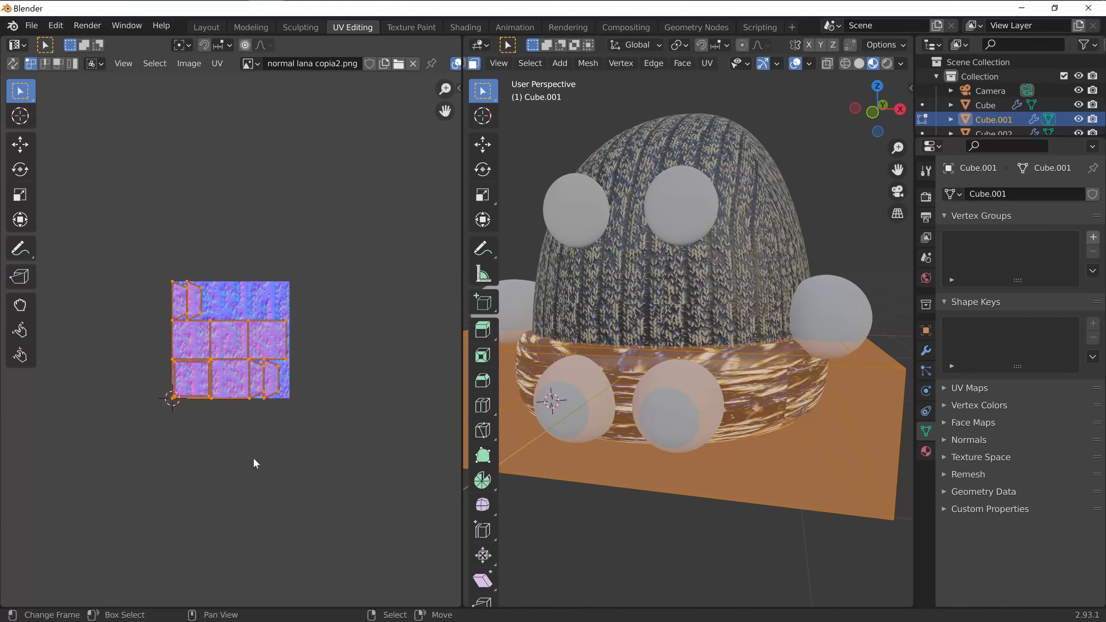
{"action": "key", "text": "s"}
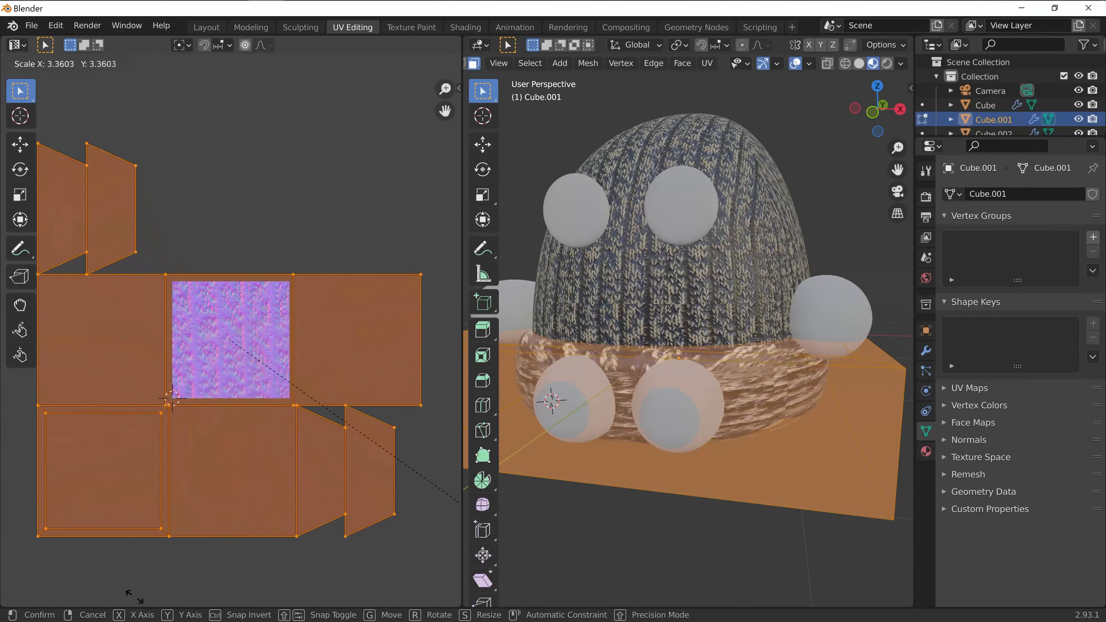
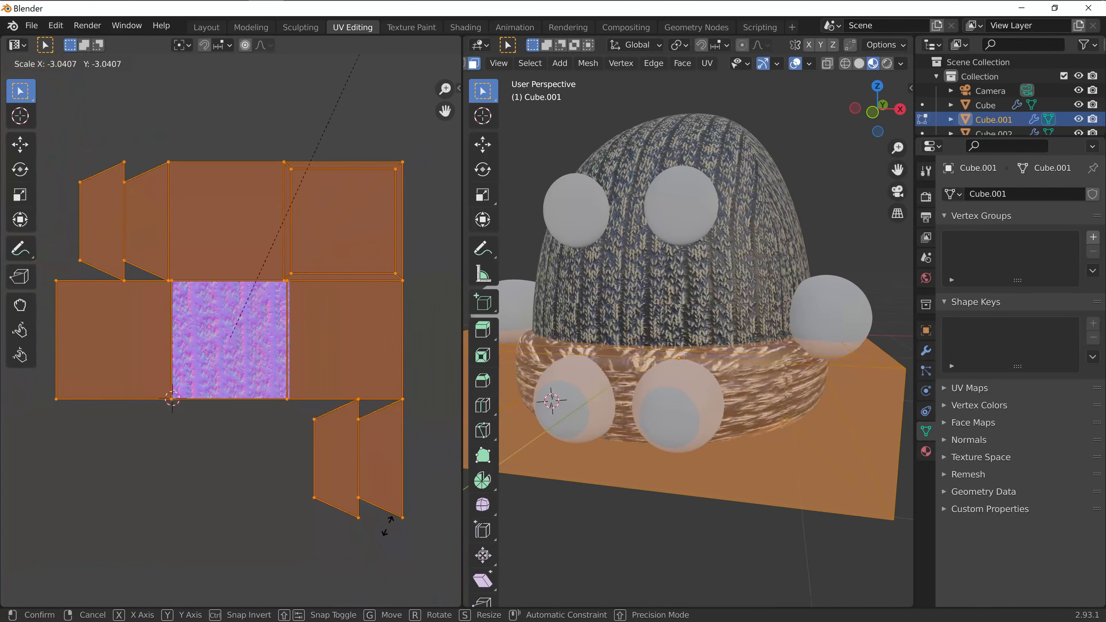
{"action": "left_click", "coordinate": [168, 64]}
{"action": "key", "text": "s"}
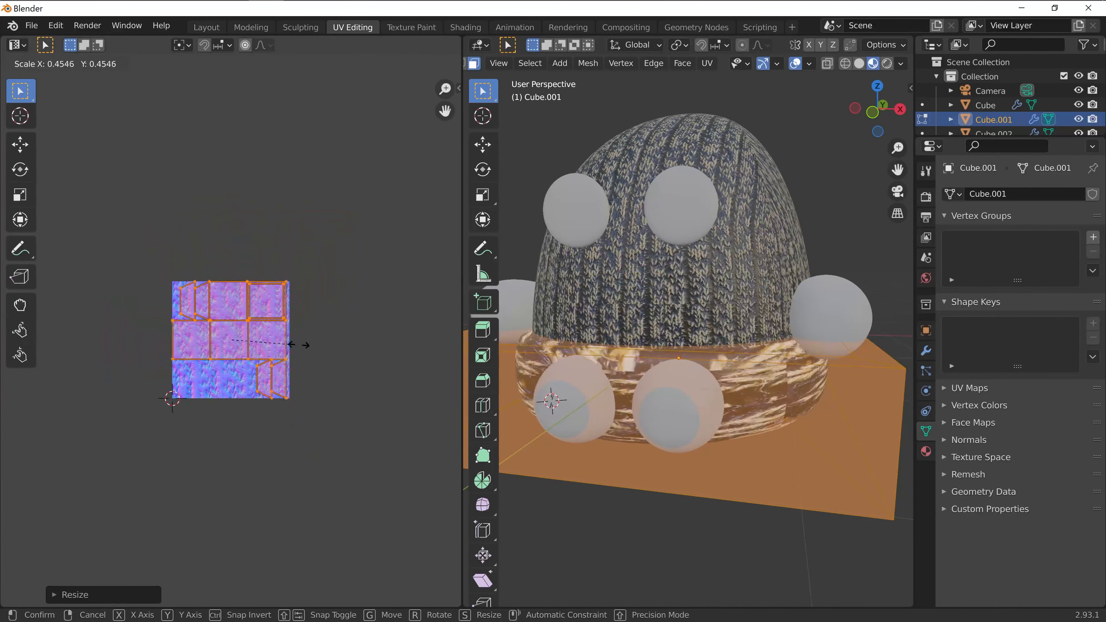
{"action": "left_click", "coordinate": [306, 345]}
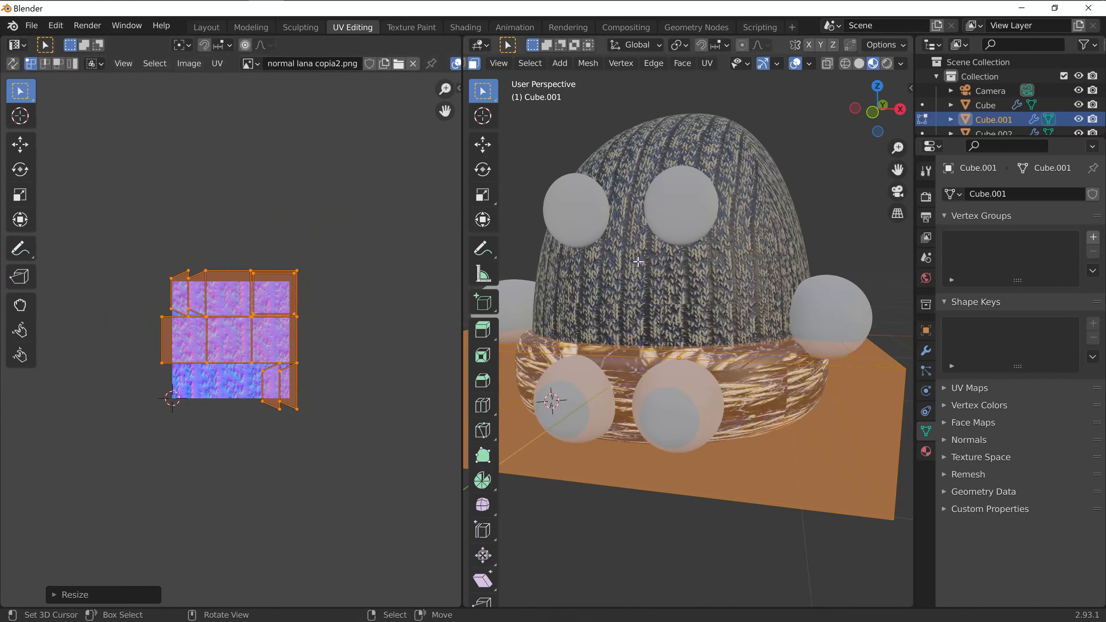
Remap the brim with Cube Projection and scale its UVs by about -1.7 in X and Y.
{"action": "key", "text": "u"}
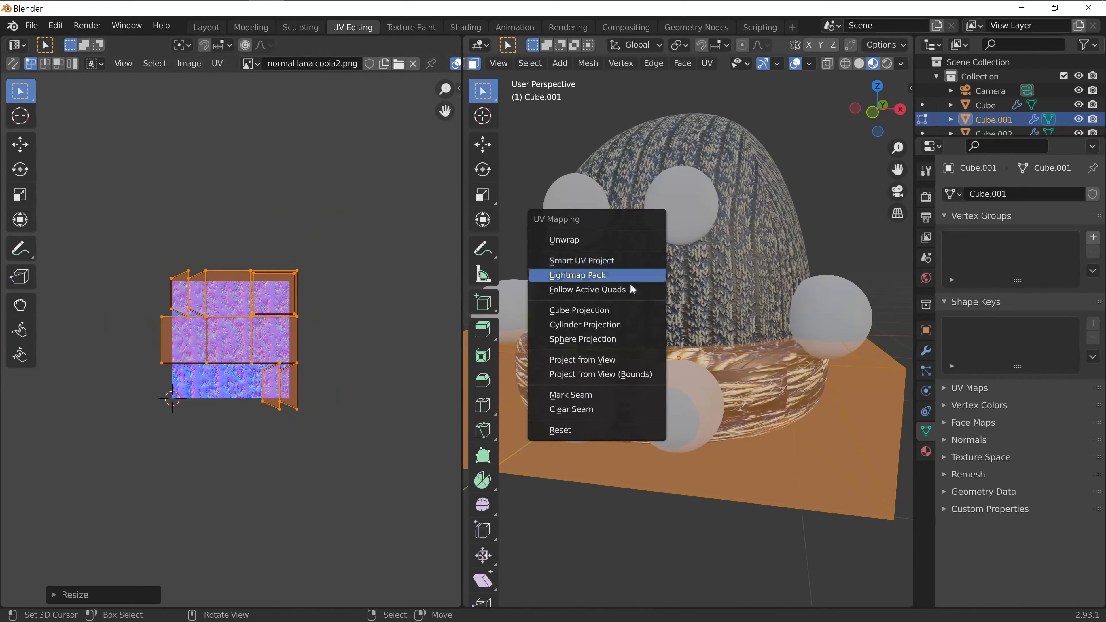
{"action": "left_click", "coordinate": [614, 312]}
{"action": "mouse_move", "coordinate": [615, 312]}
{"action": "middle_mouse_down"}
{"action": "mouse_move", "coordinate": [538, 313]}
{"action": "mouse_move", "coordinate": [605, 312]}
{"action": "middle_mouse_up"}
{"action": "key", "text": "s"}
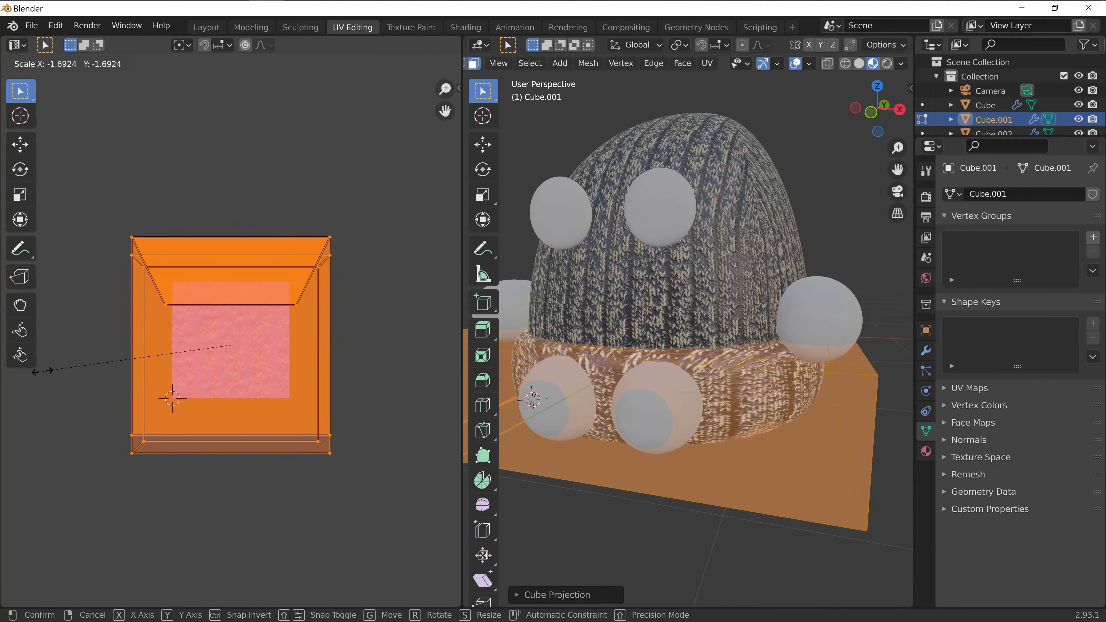
{"action": "left_click", "coordinate": [43, 371]}
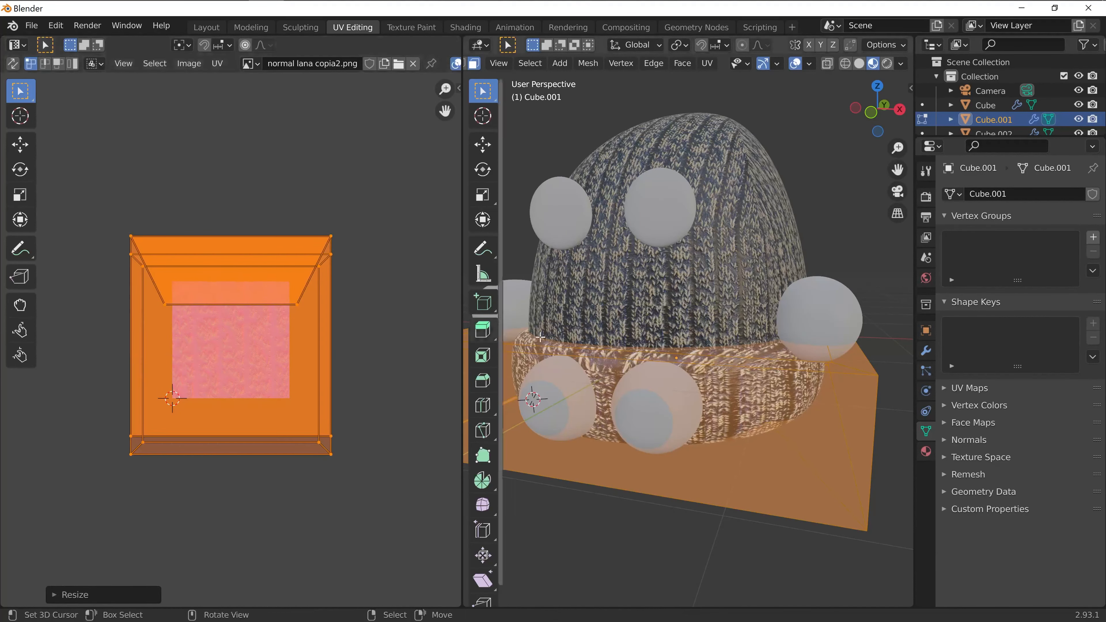
{"action": "mouse_move", "coordinate": [701, 431]}
{"action": "middle_mouse_down"}
{"action": "mouse_move", "coordinate": [758, 426]}
{"action": "mouse_move", "coordinate": [709, 420]}
{"action": "middle_mouse_up"}
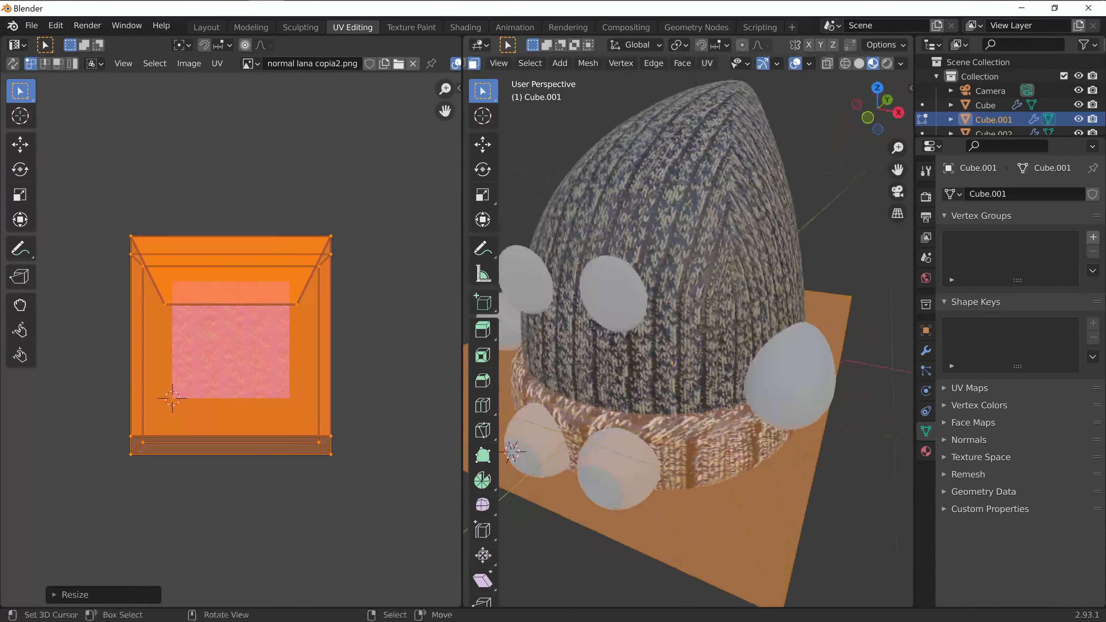
{"action": "scroll", "coordinate": [734, 401], "scroll_direction": "up", "scroll_amount": 2}
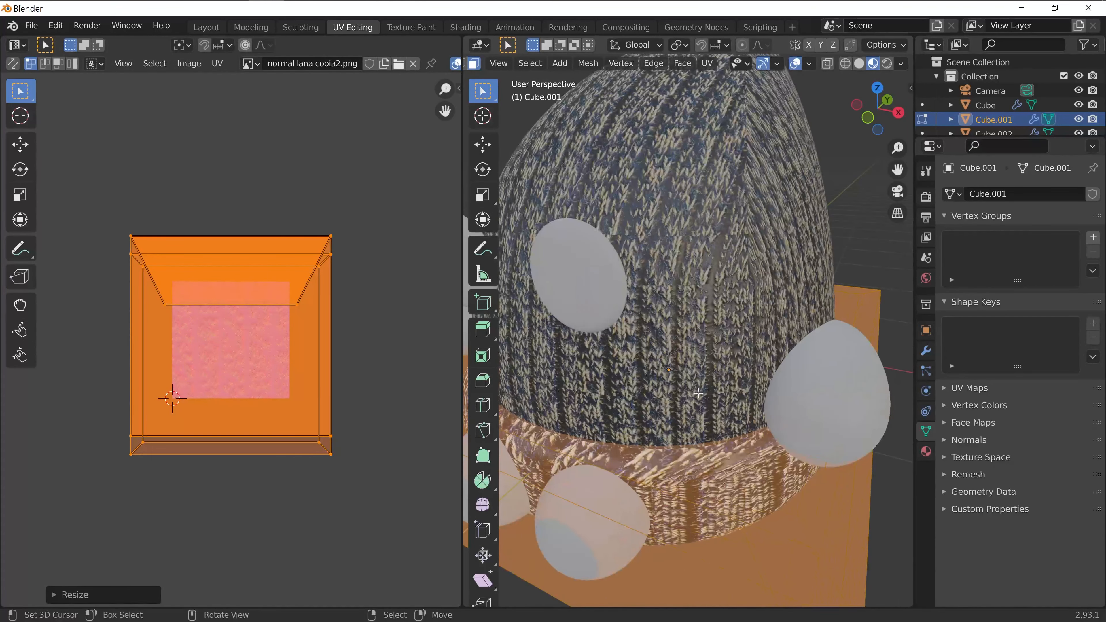
{"action": "scroll", "coordinate": [705, 399], "scroll_direction": "down", "scroll_amount": 2}
{"action": "middle_click_drag", "start_coordinate": [706, 399], "coordinate": [730, 392]}
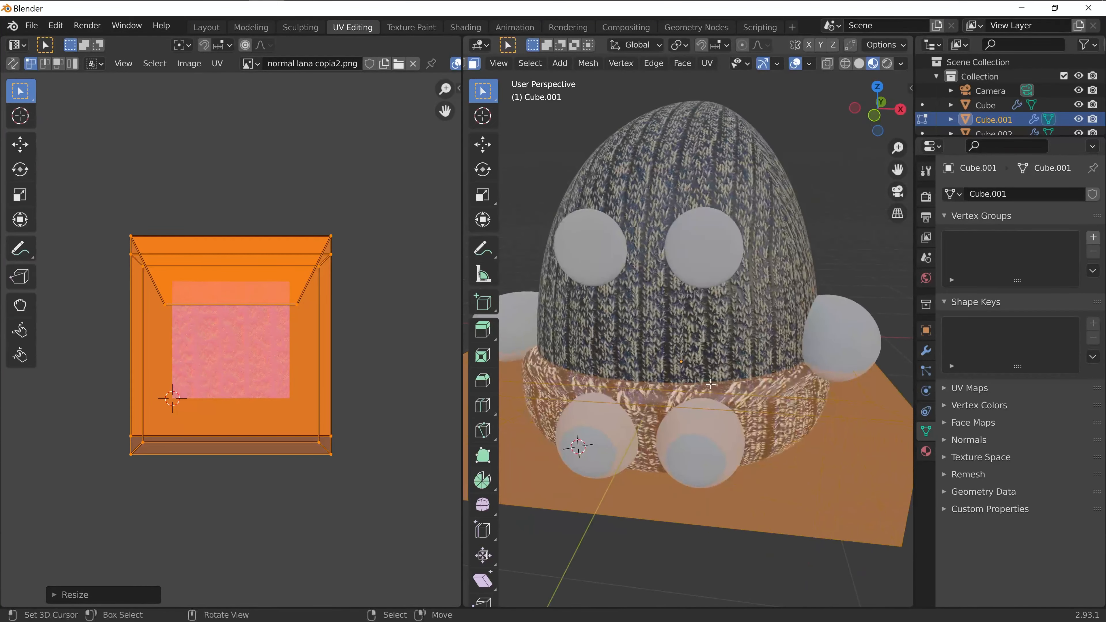
{"action": "middle_click_drag", "start_coordinate": [783, 318], "coordinate": [726, 254]}
Return to the Shading workspace and create a new material for the sphere on the hat's right side.
{"action": "left_click", "coordinate": [454, 30]}
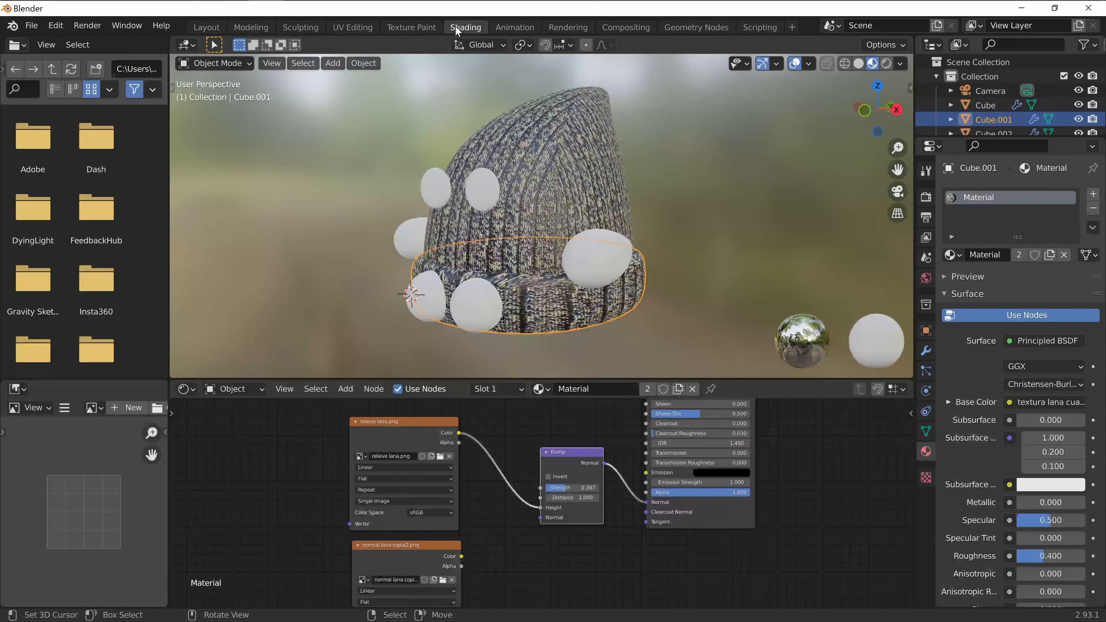
{"action": "scroll", "coordinate": [625, 200], "scroll_direction": "up", "scroll_amount": 4}
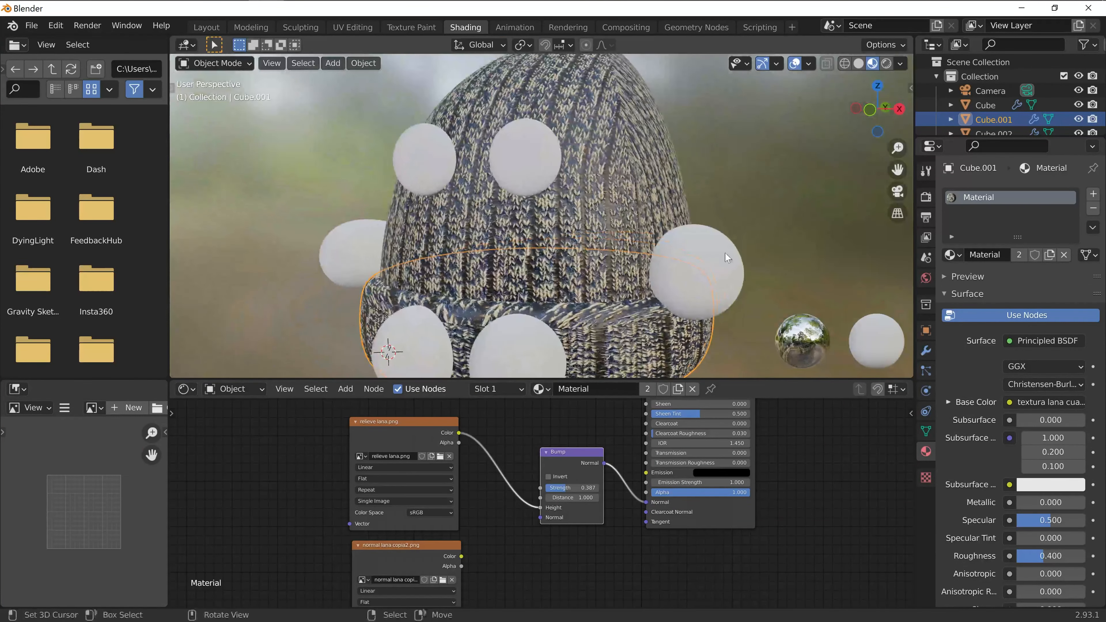
{"action": "left_click", "coordinate": [727, 256]}
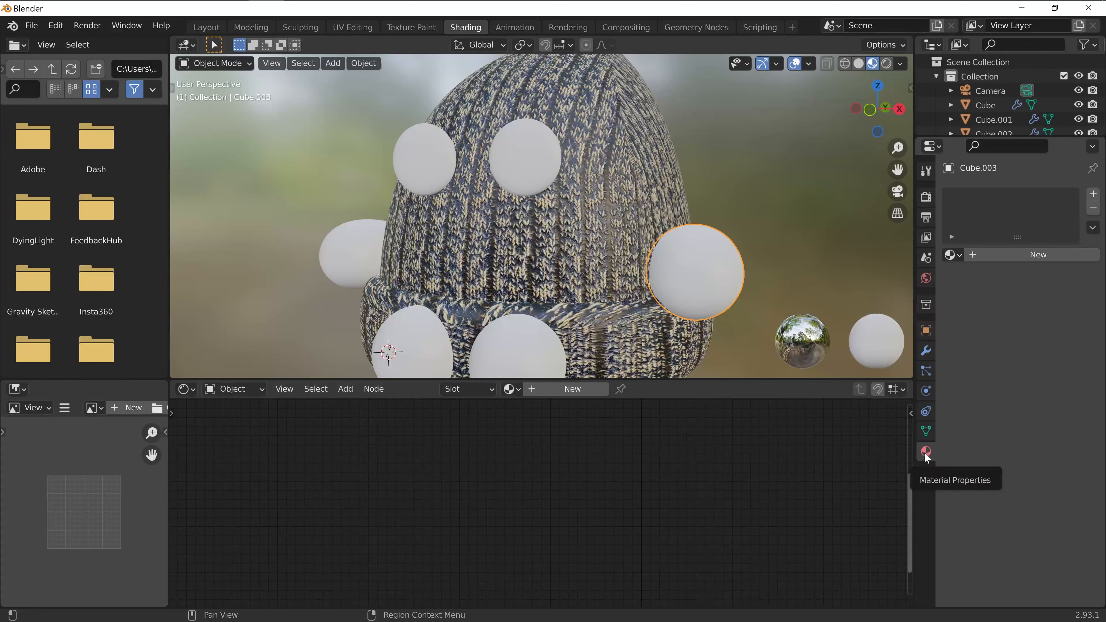
{"action": "left_click", "coordinate": [1030, 257]}
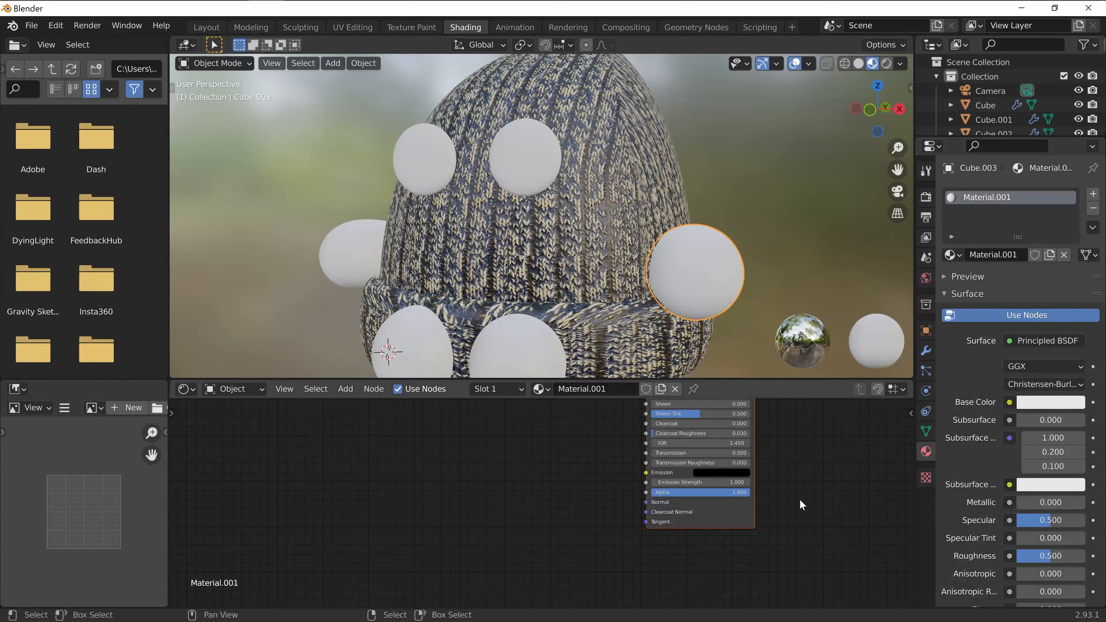
Add a Bump node beside the Principled BSDF and enlarge the node editor area.
{"action": "middle_click_drag", "start_coordinate": [790, 506], "coordinate": [709, 579]}
{"action": "scroll", "coordinate": [461, 456], "scroll_direction": "down", "scroll_amount": 1}
{"action": "middle_click_drag", "start_coordinate": [467, 465], "coordinate": [516, 490]}
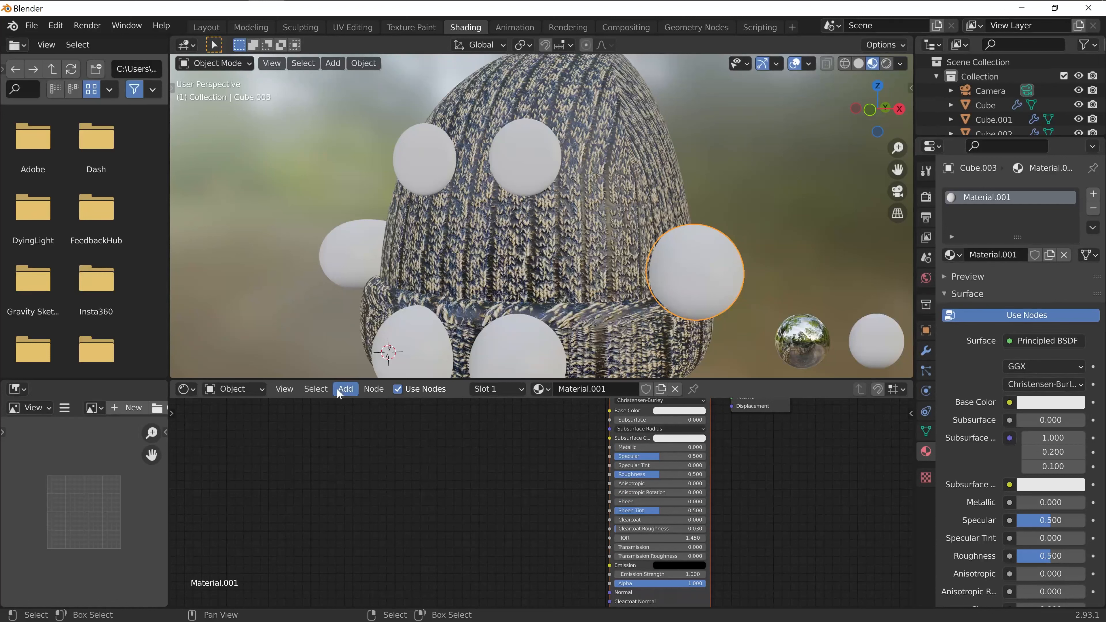
{"action": "left_click", "coordinate": [377, 406]}
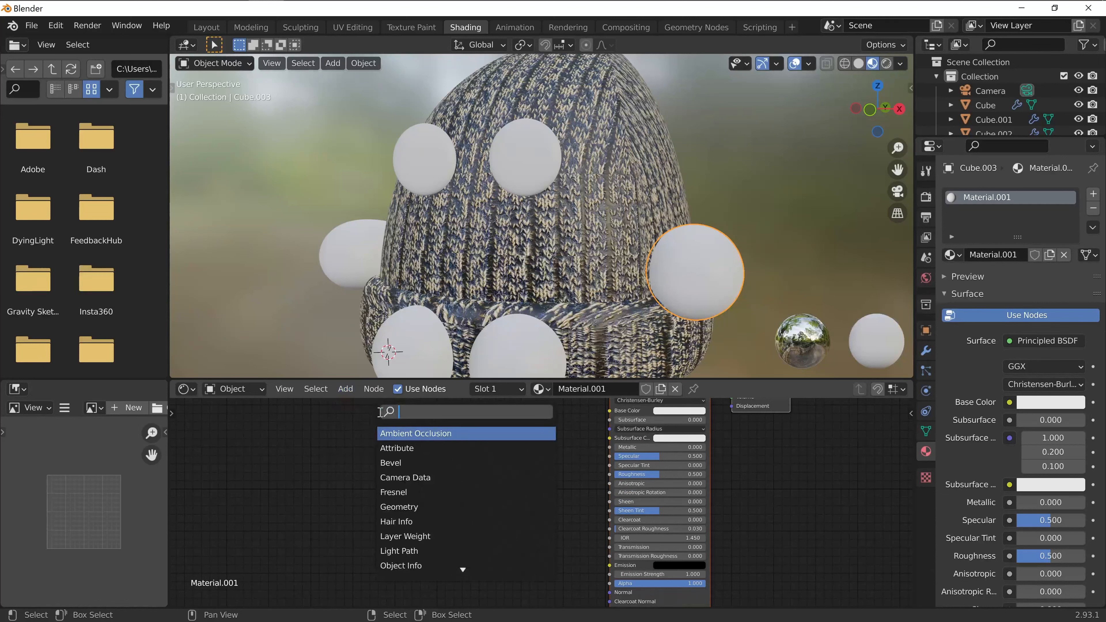
{"action": "key", "text": "Return"}
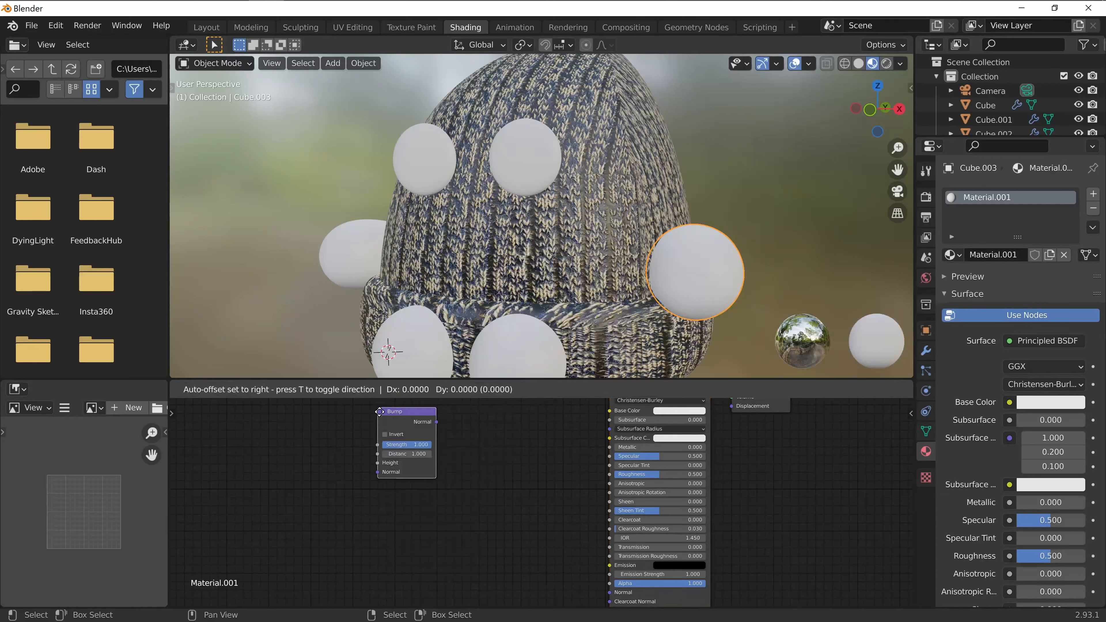
{"action": "left_click", "coordinate": [570, 617]}
{"action": "middle_click_drag", "start_coordinate": [606, 556], "coordinate": [529, 460]}
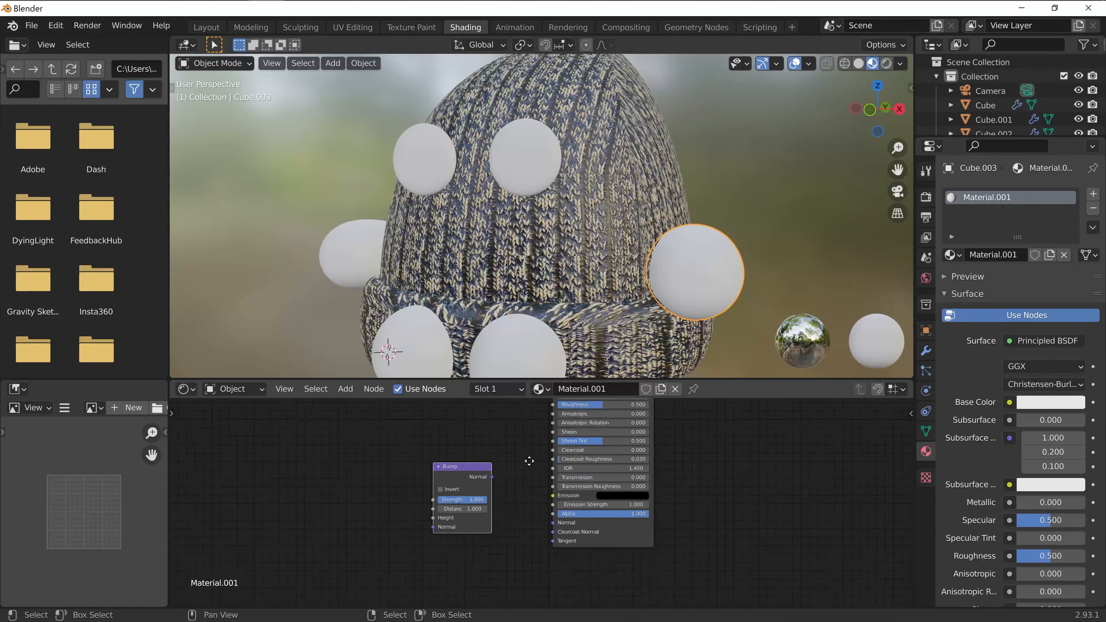
{"action": "scroll", "coordinate": [529, 461], "scroll_direction": "up", "scroll_amount": 2}
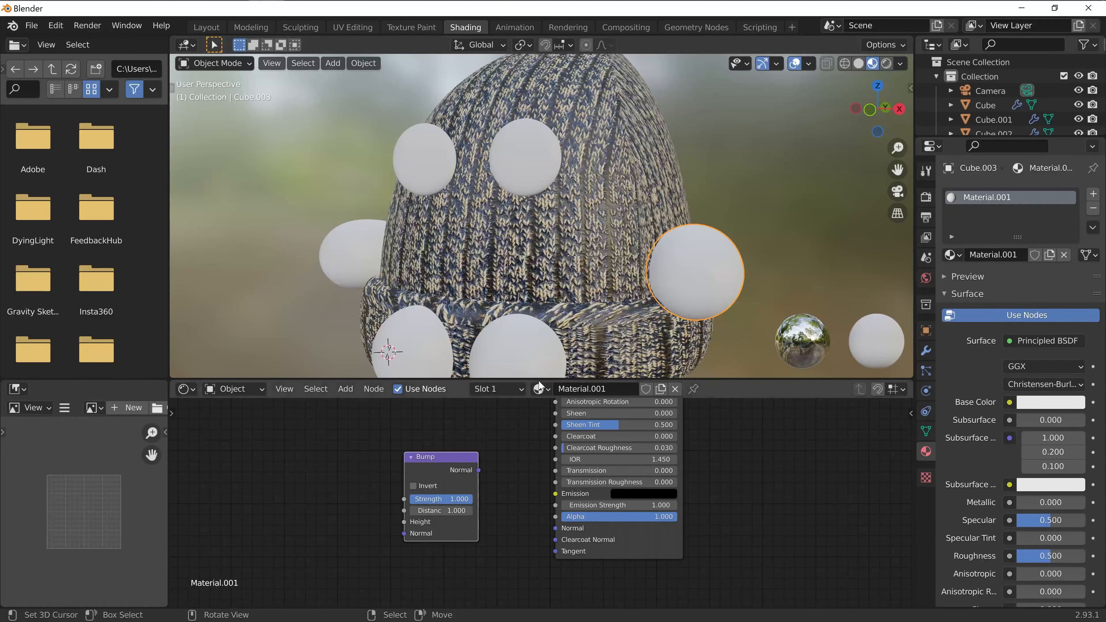
{"action": "left_click_drag", "start_coordinate": [537, 375], "coordinate": [537, 312]}
{"action": "left_click_drag", "start_coordinate": [452, 424], "coordinate": [501, 442]}
Add an Image Texture node using relieve lana.png and connect its Color output to the Bump node's Height input.
{"action": "left_click", "coordinate": [366, 344]}
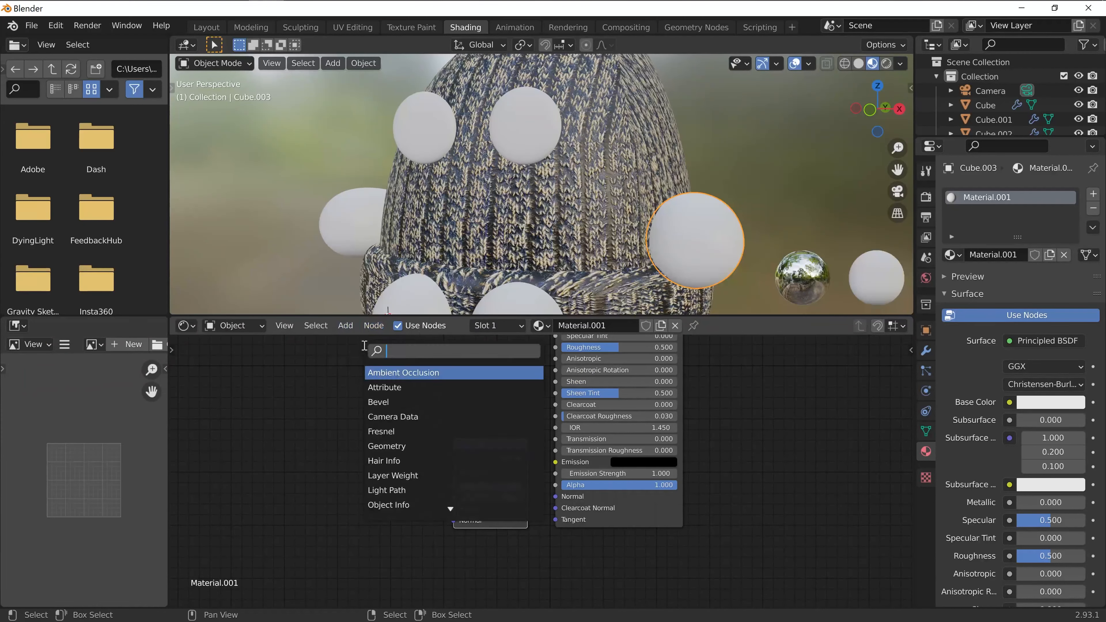
{"action": "key", "text": "Return"}
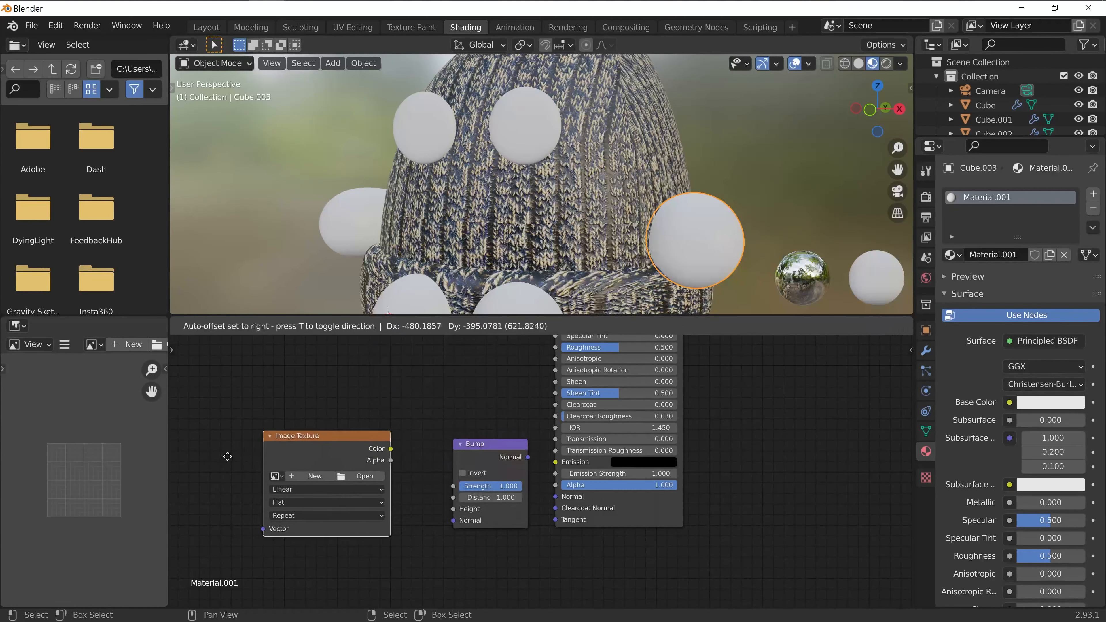
{"action": "left_click", "coordinate": [270, 464]}
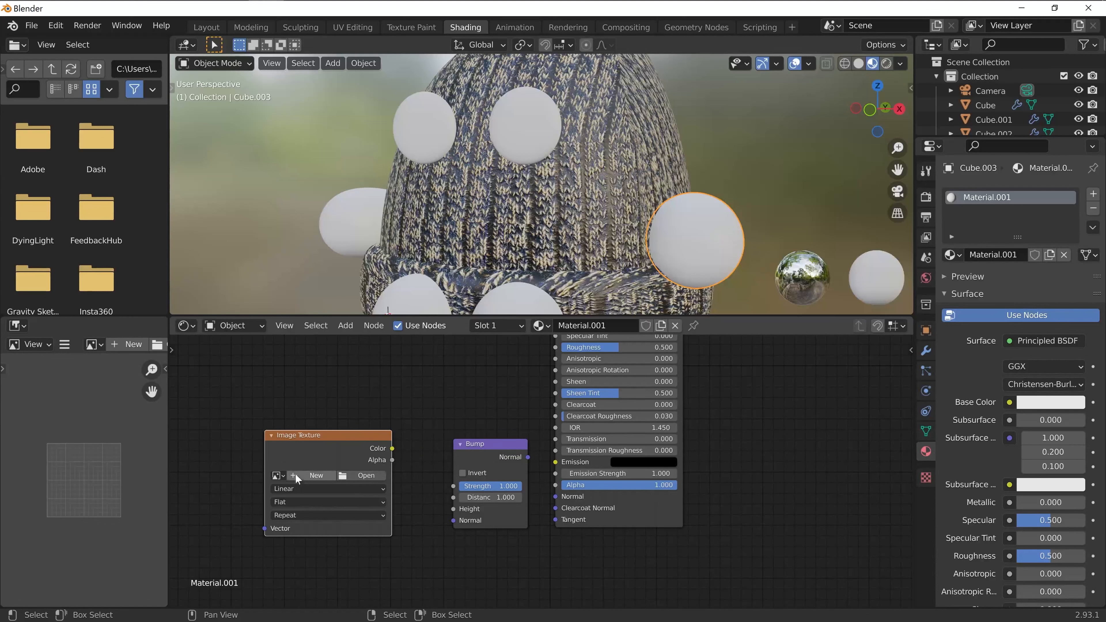
{"action": "left_click", "coordinate": [279, 474]}
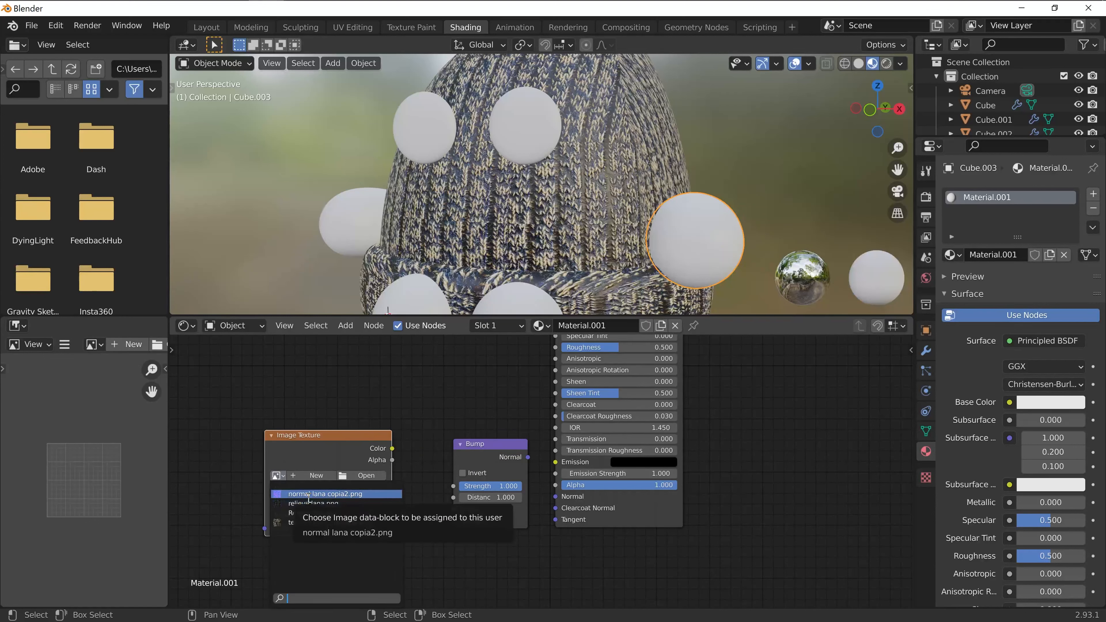
{"action": "left_click", "coordinate": [319, 504]}
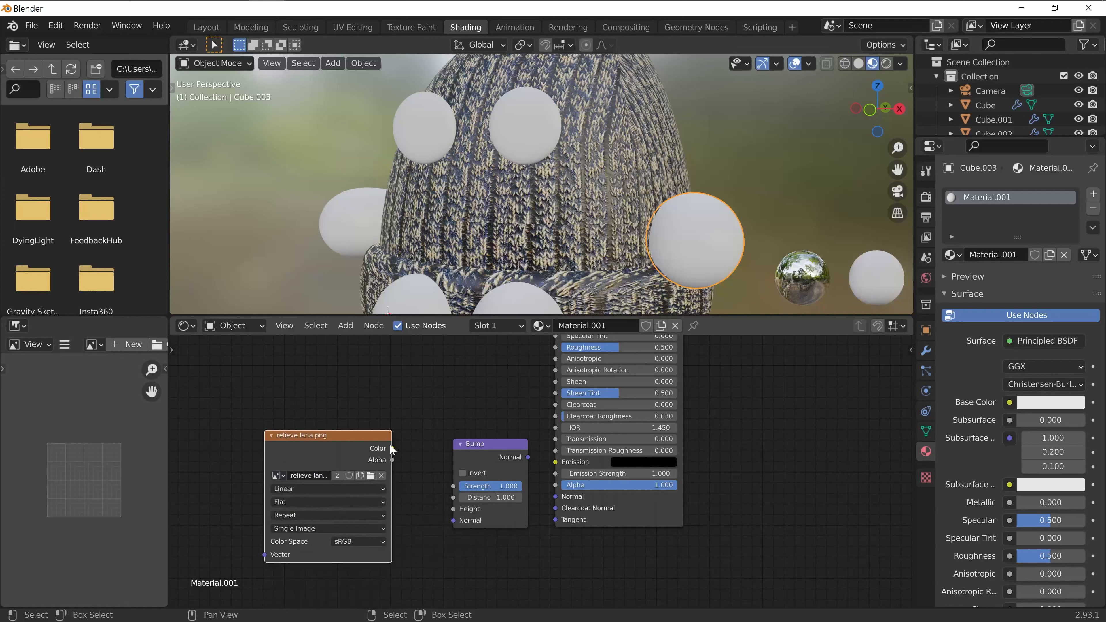
{"action": "left_click_drag", "start_coordinate": [392, 448], "coordinate": [453, 509]}
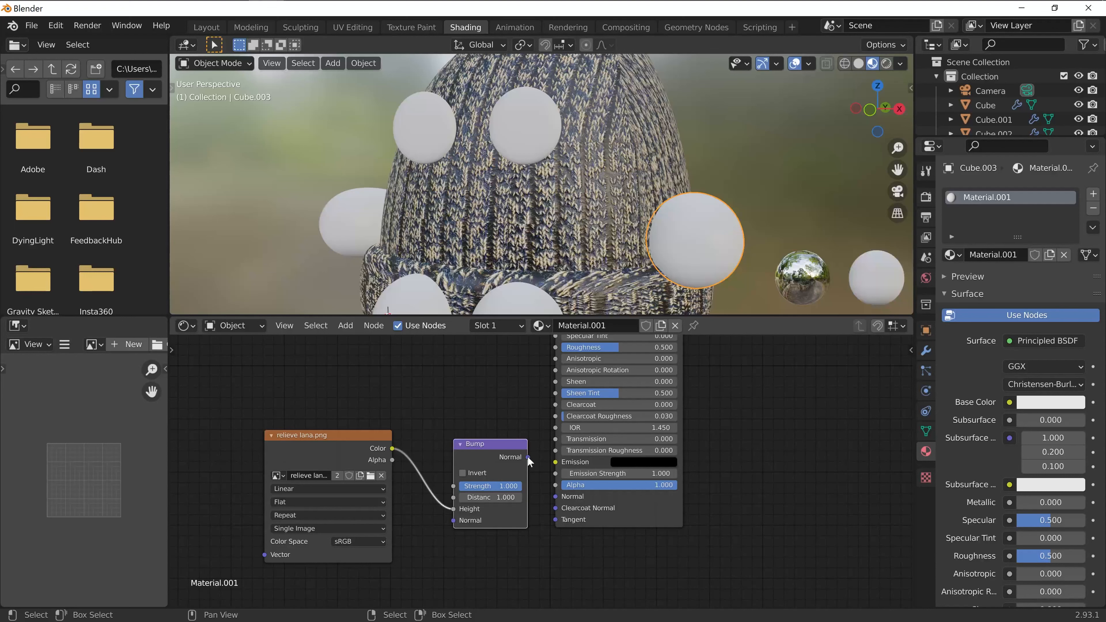
Connect the Bump node's Normal output to the Principled BSDF's Normal input.
{"action": "left_click_drag", "start_coordinate": [556, 498], "coordinate": [555, 496]}
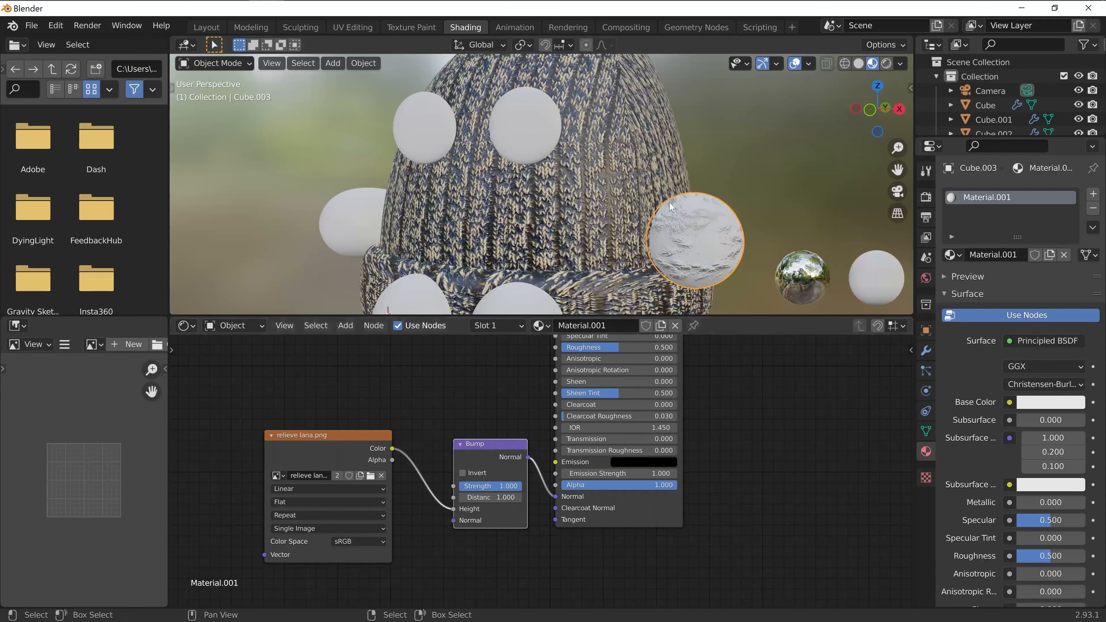
{"action": "mouse_move", "coordinate": [644, 248]}
{"action": "middle_mouse_down"}
{"action": "mouse_move", "coordinate": [696, 237]}
{"action": "mouse_move", "coordinate": [736, 247]}
{"action": "mouse_move", "coordinate": [656, 246]}
{"action": "middle_mouse_up"}
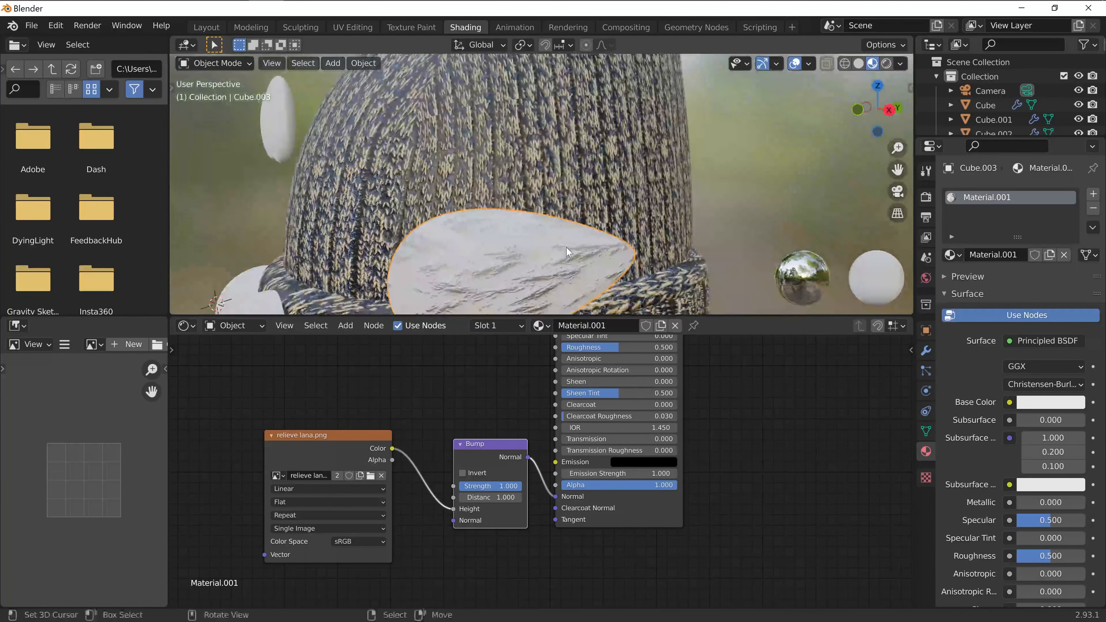
{"action": "scroll", "coordinate": [567, 248], "scroll_direction": "down", "scroll_amount": 1}
{"action": "middle_click_drag", "start_coordinate": [567, 249], "coordinate": [562, 249]}
{"action": "scroll", "coordinate": [559, 249], "scroll_direction": "up", "scroll_amount": 1}
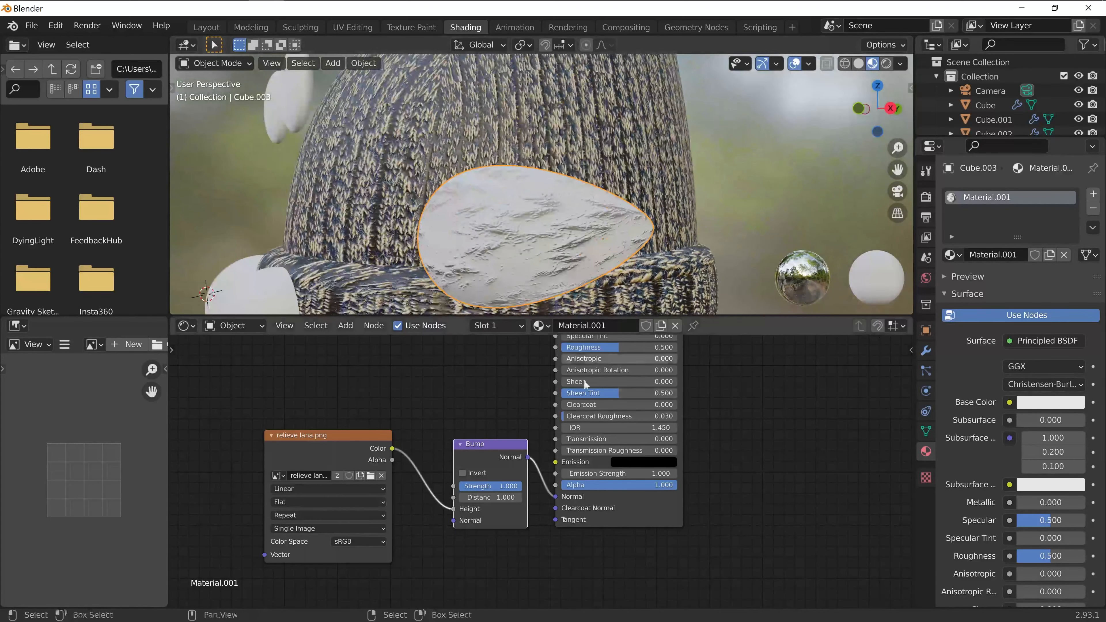
Set the sphere material's Roughness to 0.413 and tint its Base Color a very pale pink.
{"action": "middle_click_drag", "start_coordinate": [761, 380], "coordinate": [756, 523]}
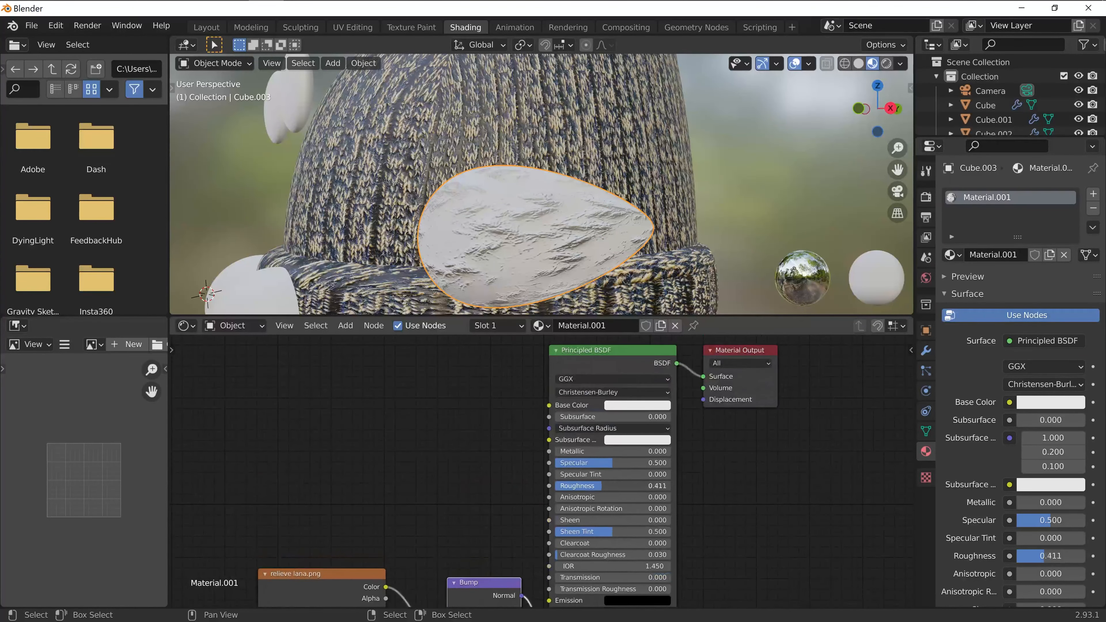
{"action": "left_click", "coordinate": [647, 410]}
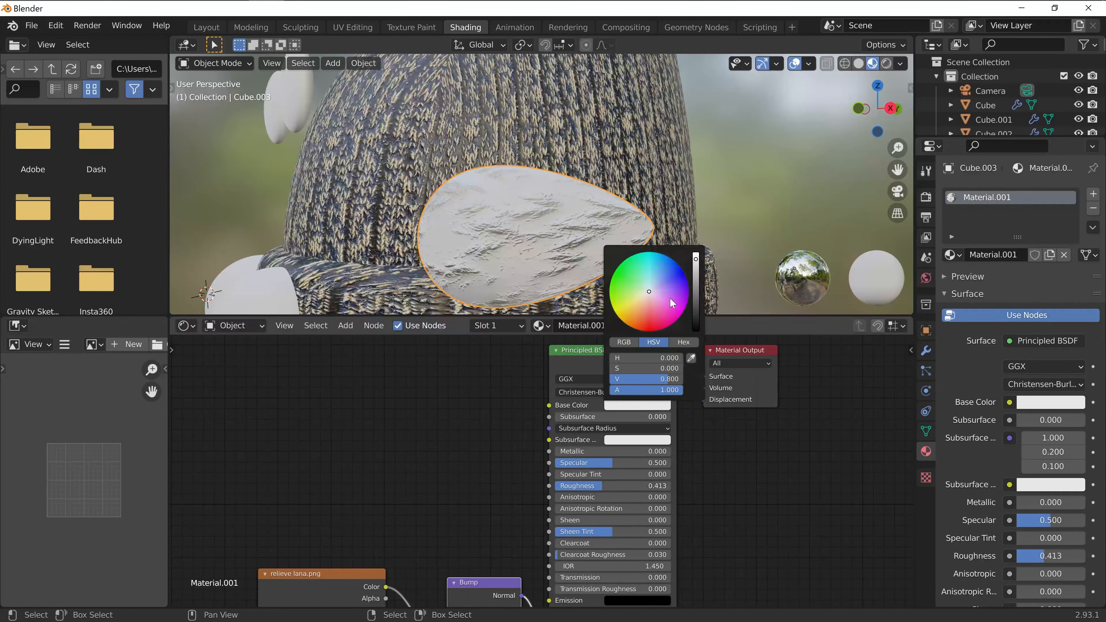
{"action": "mouse_move", "coordinate": [670, 297]}
{"action": "left_mouse_down"}
{"action": "mouse_move", "coordinate": [642, 326]}
{"action": "mouse_move", "coordinate": [685, 279]}
{"action": "mouse_move", "coordinate": [615, 296]}
{"action": "mouse_move", "coordinate": [658, 288]}
{"action": "mouse_move", "coordinate": [647, 292]}
{"action": "left_mouse_up"}
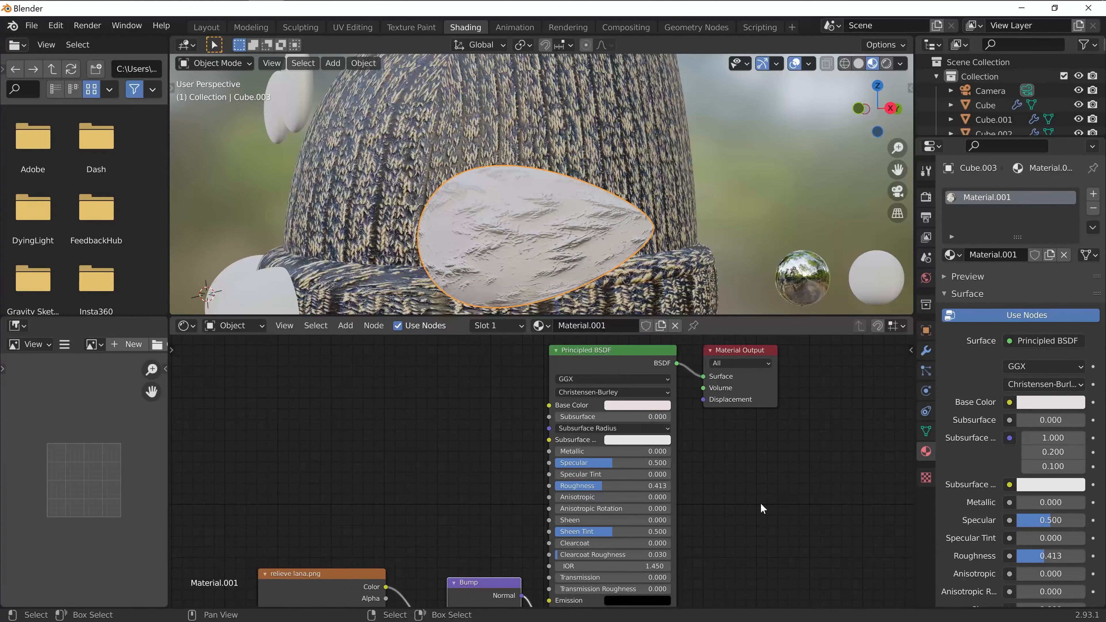
{"action": "scroll", "coordinate": [562, 250], "scroll_direction": "down", "scroll_amount": 2}
{"action": "middle_click_drag", "start_coordinate": [518, 256], "coordinate": [635, 279]}
{"action": "scroll", "coordinate": [571, 249], "scroll_direction": "up", "scroll_amount": 1}
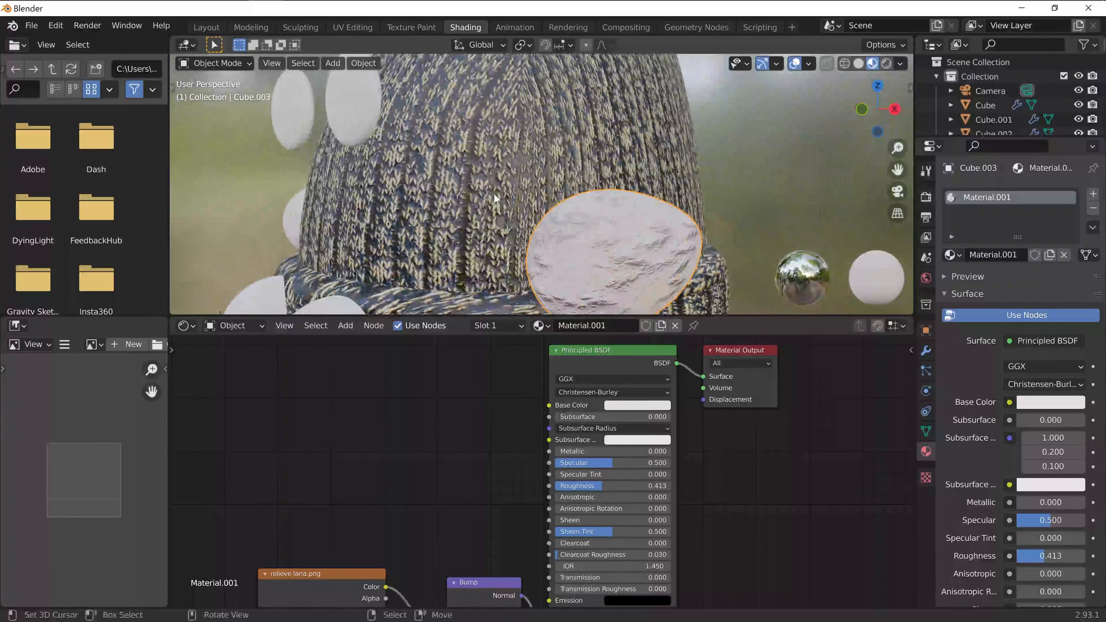
In the UV Editing workspace, select the whole mesh of the hat's right-side sphere and unwrap it with Cube Projection.
{"action": "left_click", "coordinate": [360, 28]}
{"action": "middle_click_drag", "start_coordinate": [856, 379], "coordinate": [795, 432]}
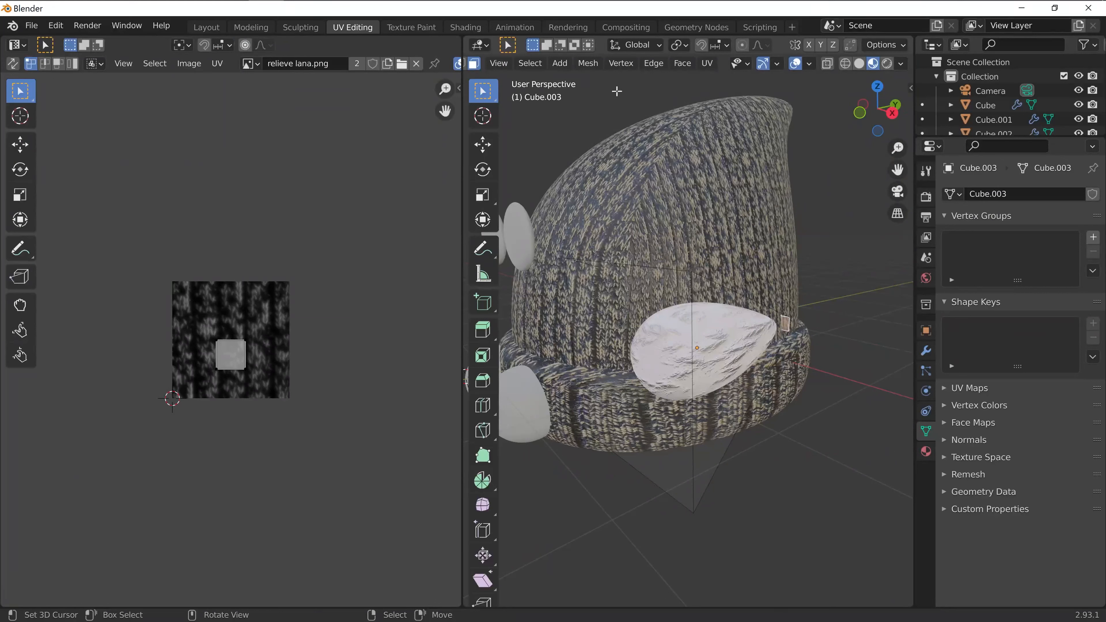
{"action": "left_click", "coordinate": [587, 63]}
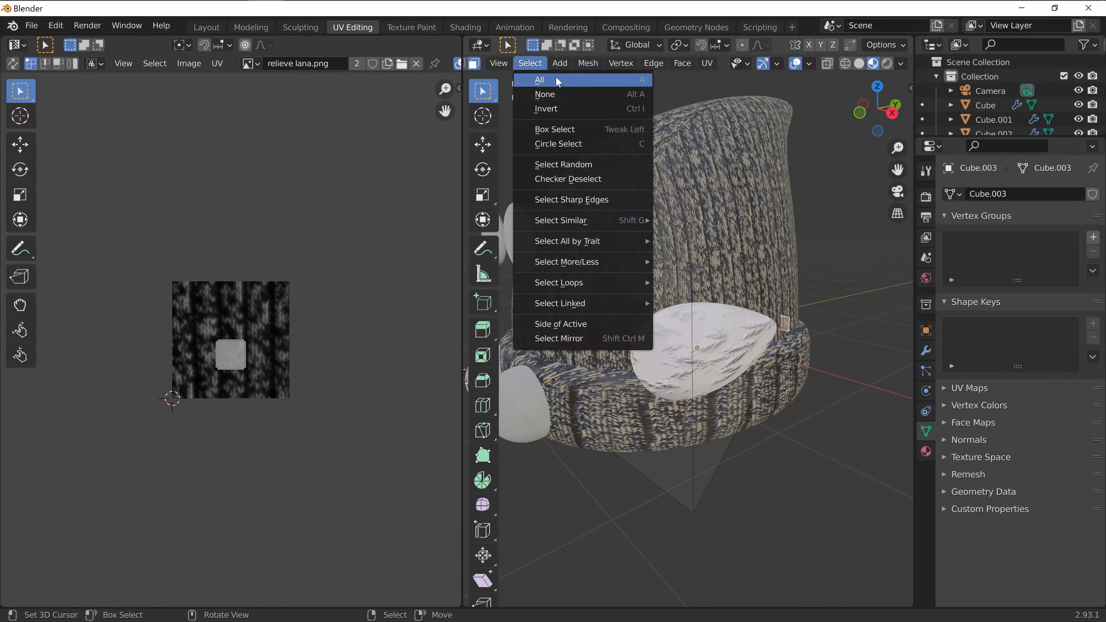
{"action": "left_click", "coordinate": [555, 80]}
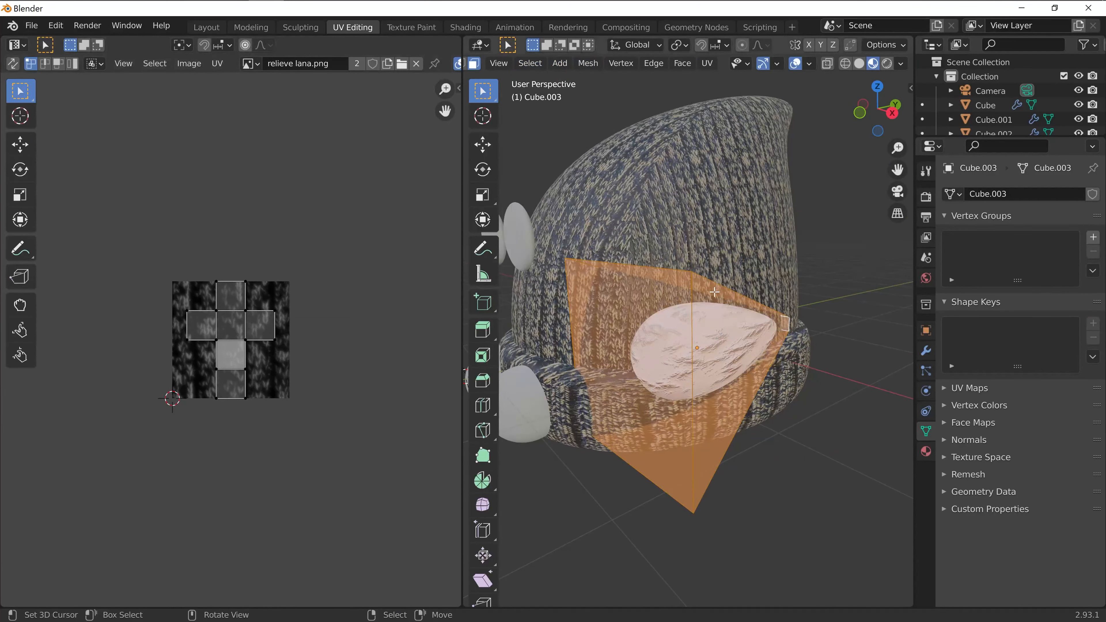
{"action": "key", "text": "u"}
{"action": "left_click", "coordinate": [686, 297]}
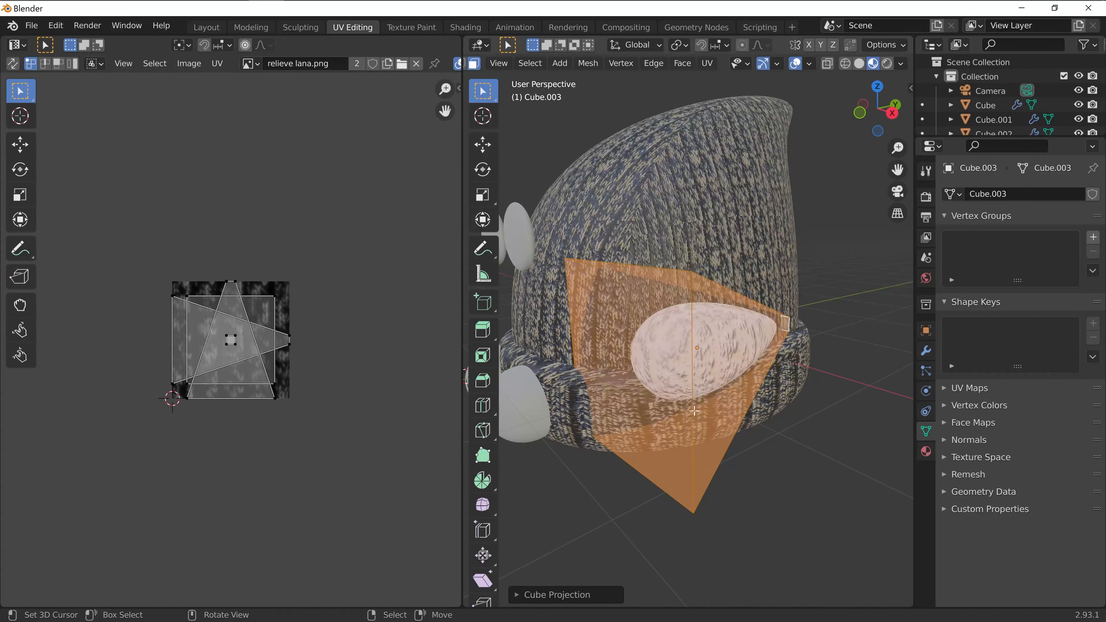
Select all UVs of the right-side sphere and scale them, mirrored, to nearly twice their size.
{"action": "scroll", "coordinate": [784, 388], "scroll_direction": "up", "scroll_amount": 2}
{"action": "middle_click_drag", "start_coordinate": [784, 389], "coordinate": [757, 380]}
{"action": "left_click_drag", "start_coordinate": [158, 251], "coordinate": [415, 487]}
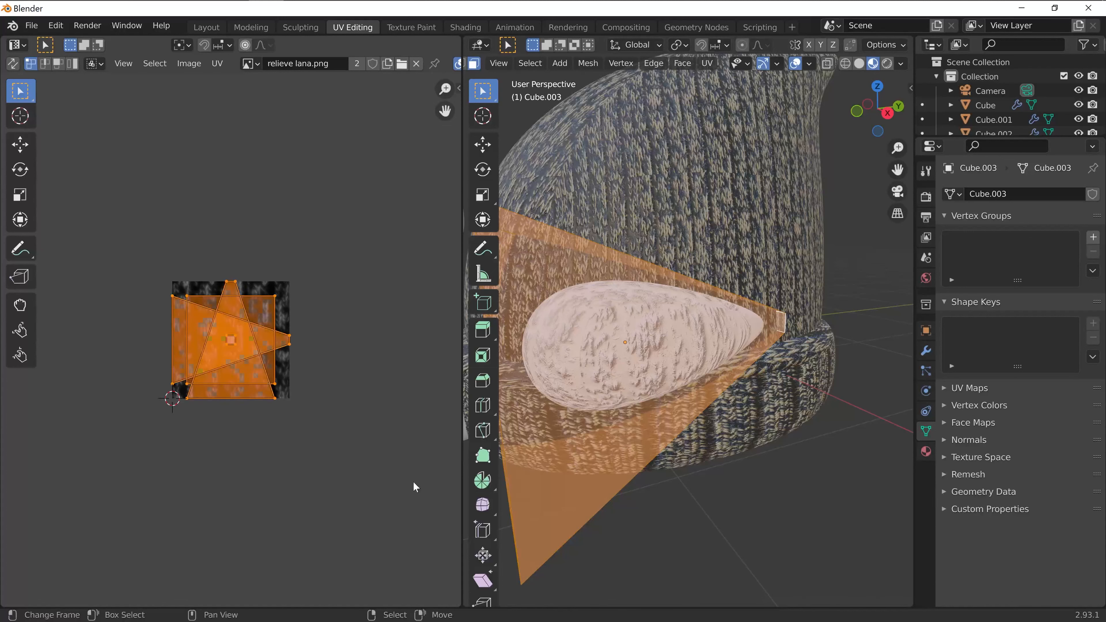
{"action": "key", "text": "s"}
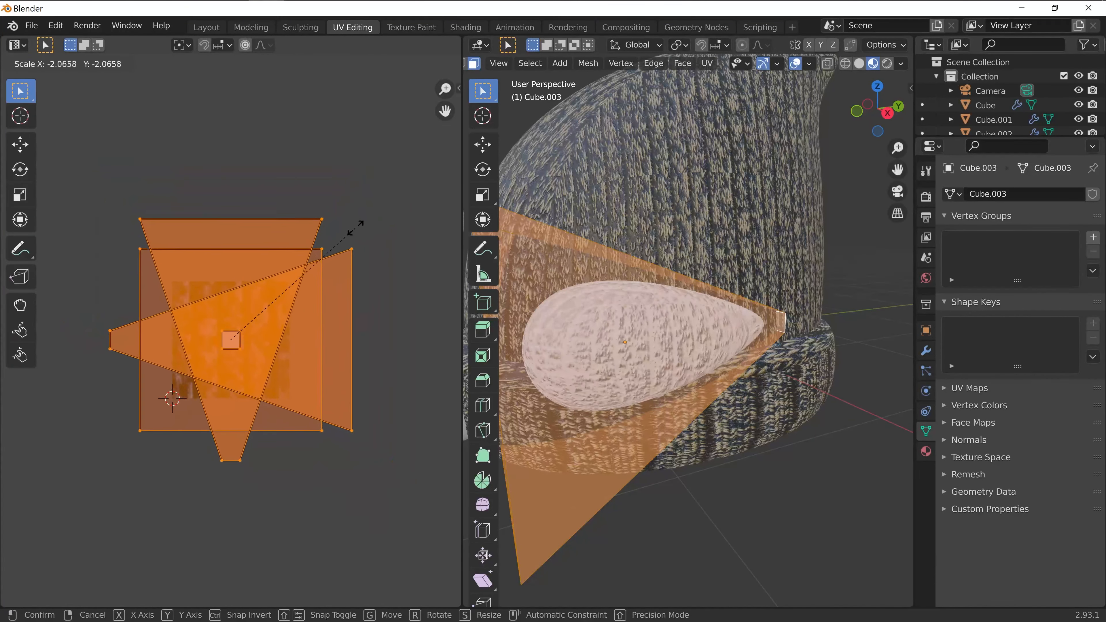
{"action": "left_click", "coordinate": [337, 234]}
{"action": "middle_click_drag", "start_coordinate": [711, 325], "coordinate": [806, 340]}
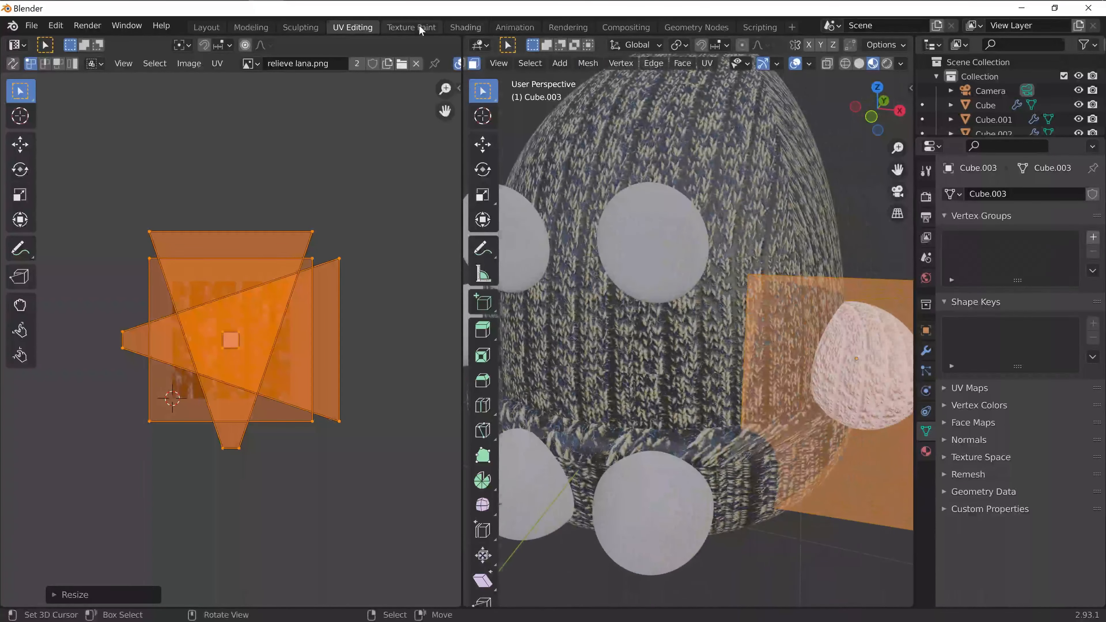
Return to the Shading workspace and assign Material.001 to the right one of the two spheres on the brim's front.
{"action": "left_click", "coordinate": [465, 26]}
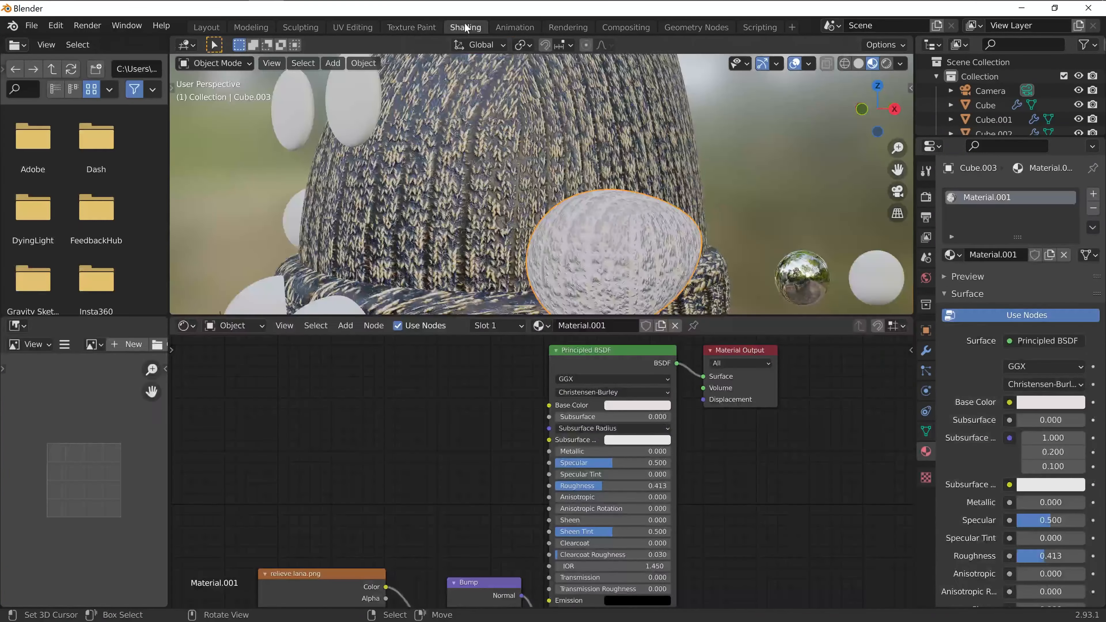
{"action": "scroll", "coordinate": [512, 258], "scroll_direction": "down", "scroll_amount": 5}
{"action": "left_click", "coordinate": [509, 268]}
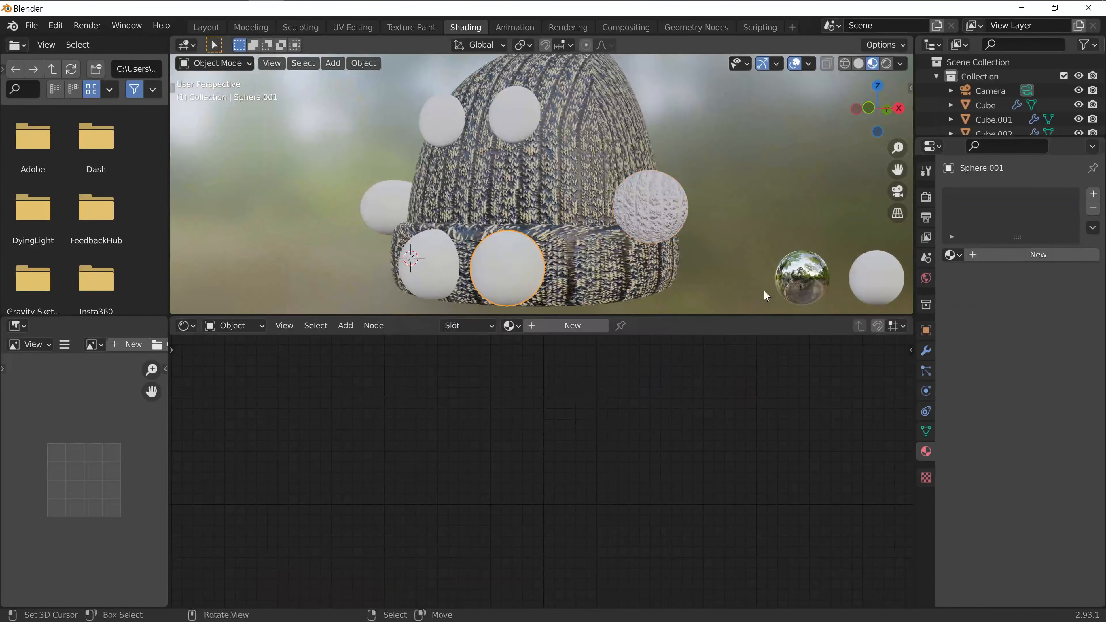
{"action": "left_click", "coordinate": [961, 254]}
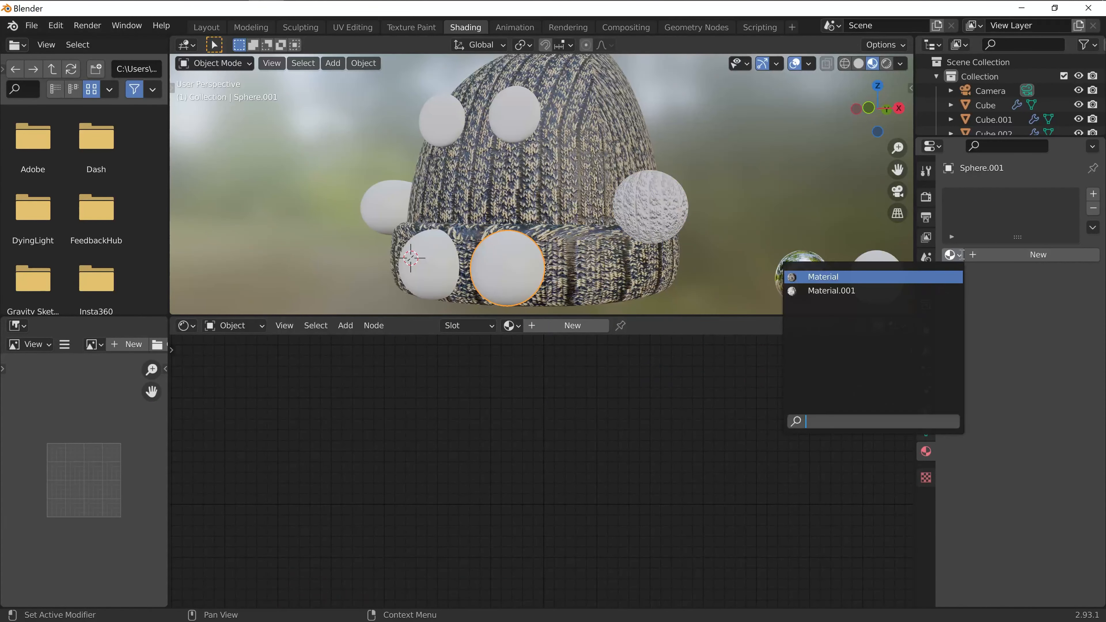
{"action": "left_click", "coordinate": [848, 278]}
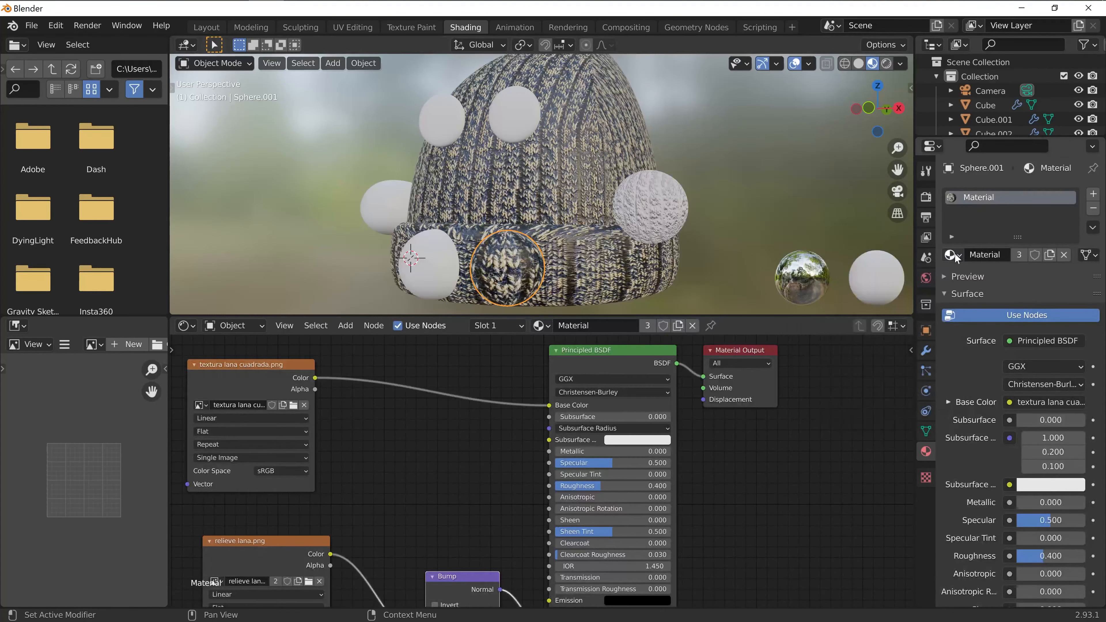
{"action": "left_click", "coordinate": [955, 255]}
{"action": "left_click", "coordinate": [840, 289]}
{"action": "middle_click_drag", "start_coordinate": [430, 252], "coordinate": [472, 255]}
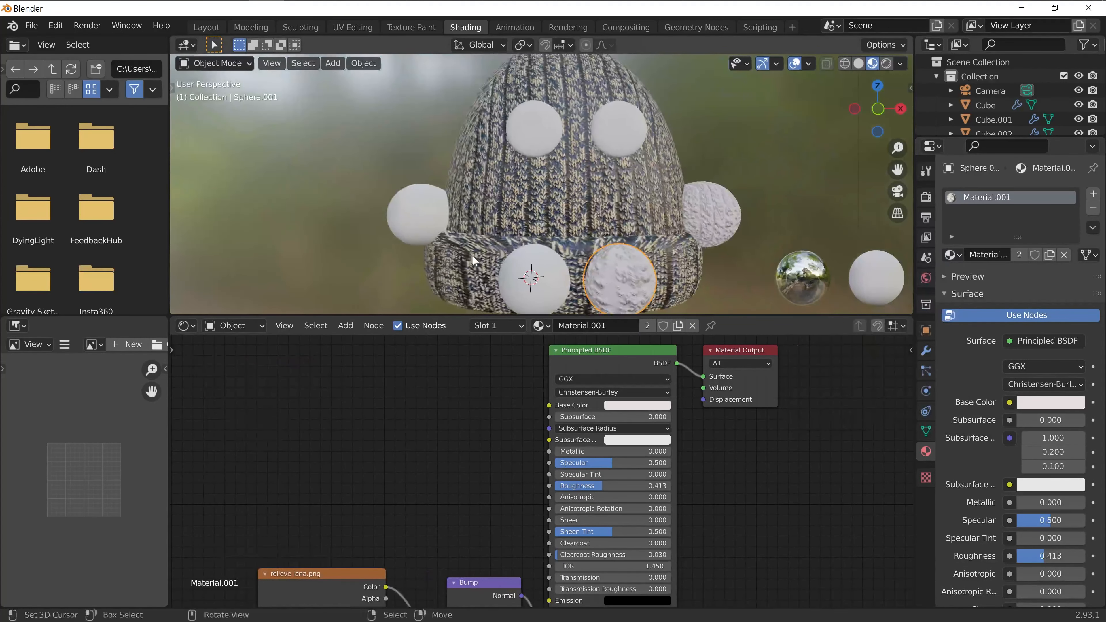
Assign Material.001 to the left sphere on the brim's front and to the sphere on the hat's left side.
{"action": "left_click", "coordinate": [532, 270]}
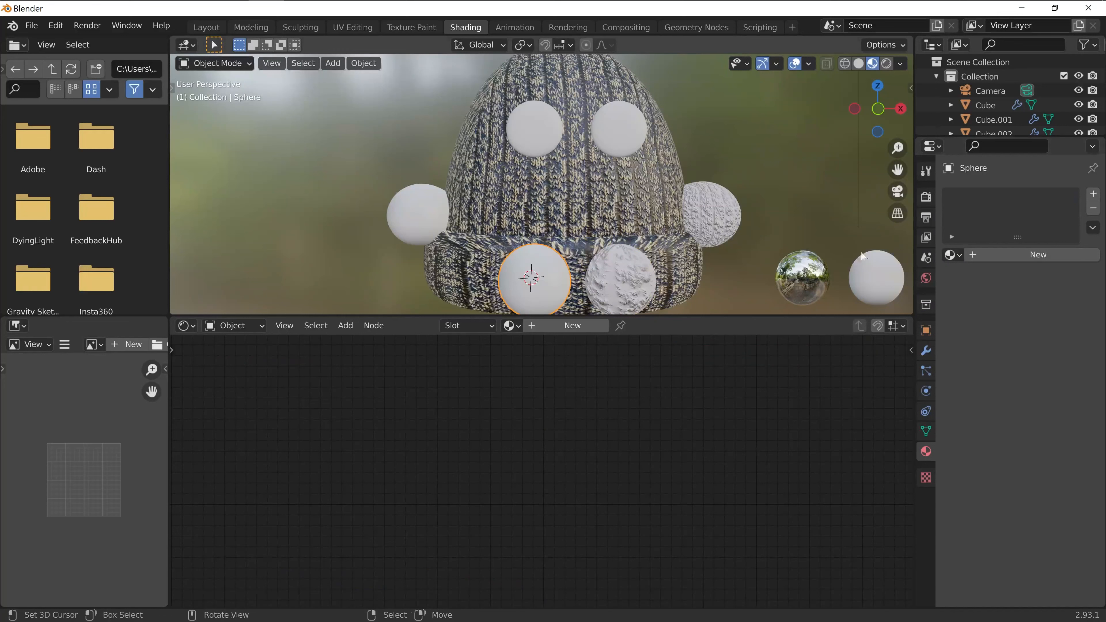
{"action": "left_click", "coordinate": [960, 252]}
{"action": "left_click", "coordinate": [874, 292]}
{"action": "left_click", "coordinate": [426, 218]}
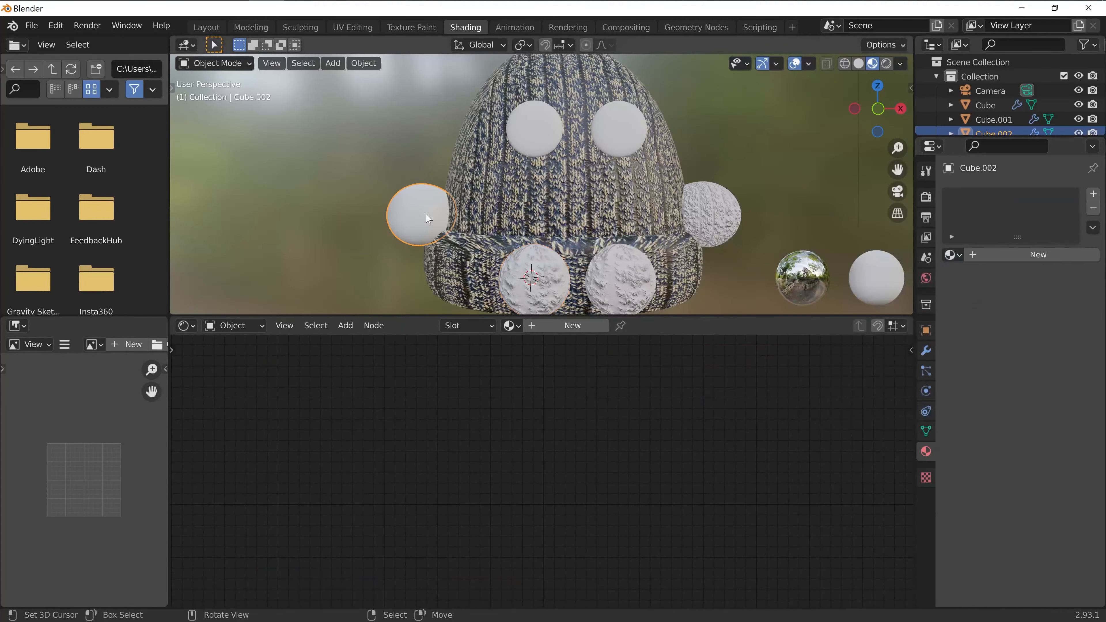
{"action": "left_click", "coordinate": [958, 258]}
{"action": "left_click", "coordinate": [905, 290]}
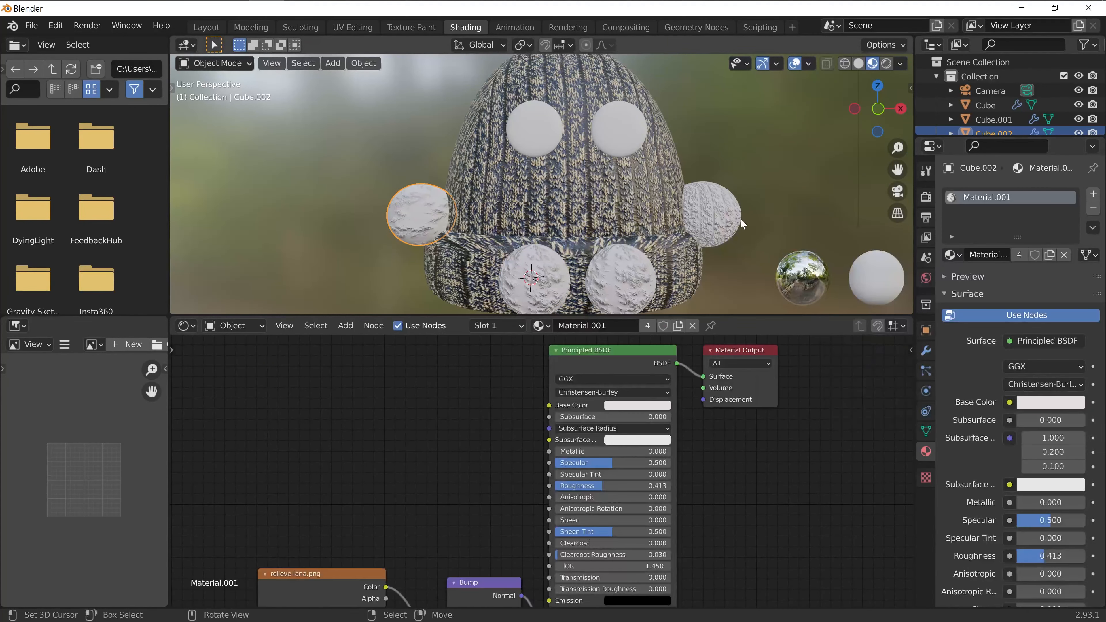
{"action": "middle_click_drag", "start_coordinate": [740, 218], "coordinate": [704, 212]}
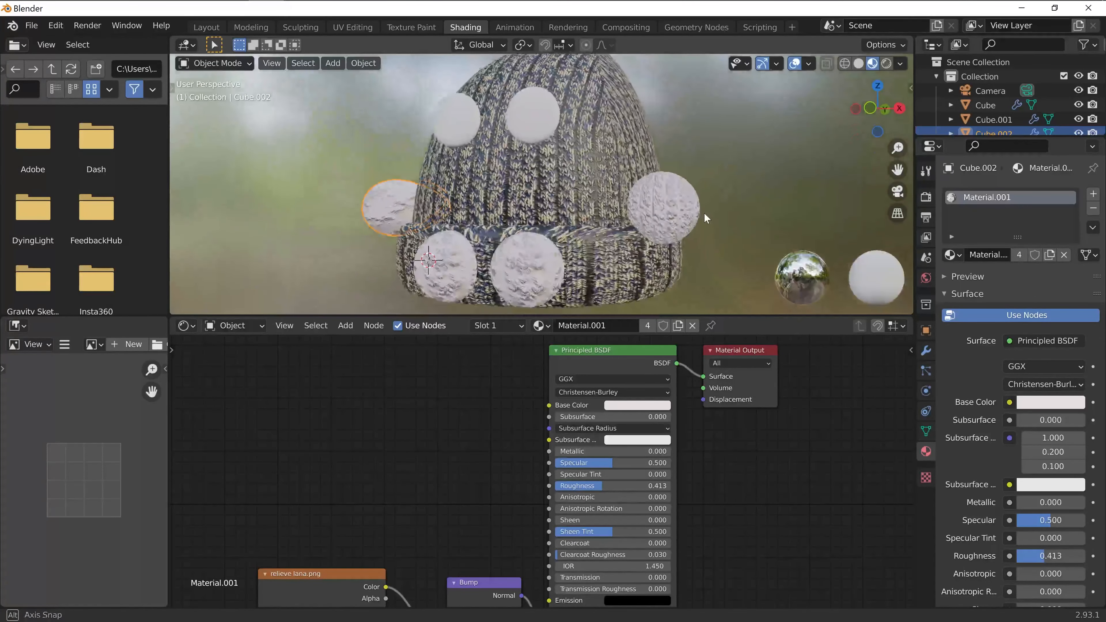
In the UV Editing workspace, select the whole mesh of the hat's left-side sphere and unwrap it with Cube Projection.
{"action": "left_click", "coordinate": [341, 28]}
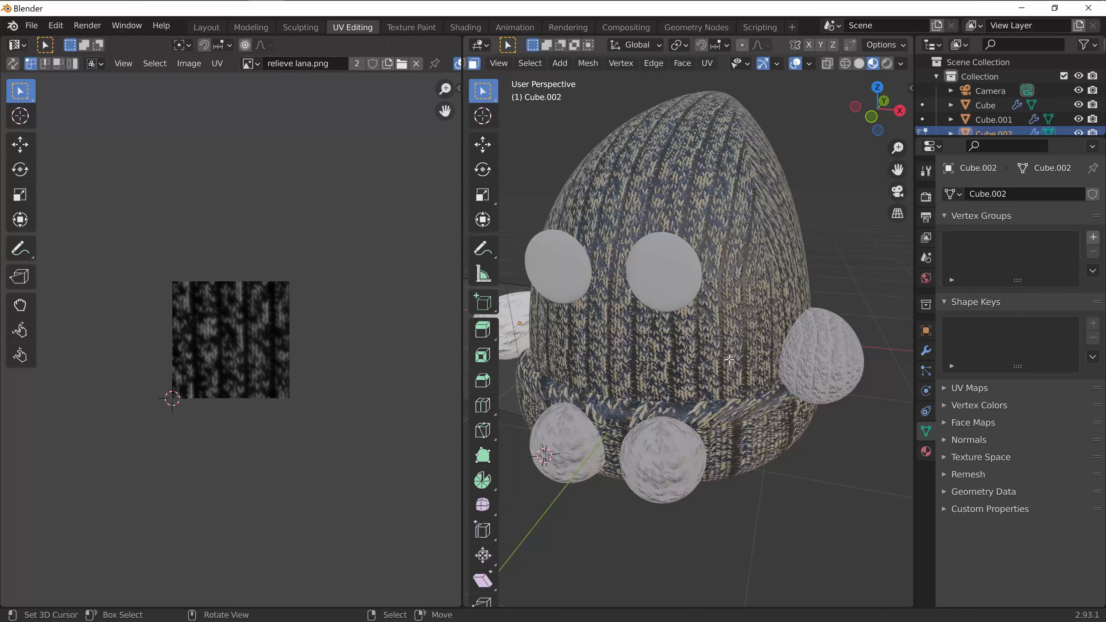
{"action": "middle_click_drag", "start_coordinate": [701, 478], "coordinate": [727, 352]}
{"action": "key", "text": "Tab"}
{"action": "key", "text": "Tab"}
{"action": "key", "text": "Tab"}
{"action": "key", "text": "Tab"}
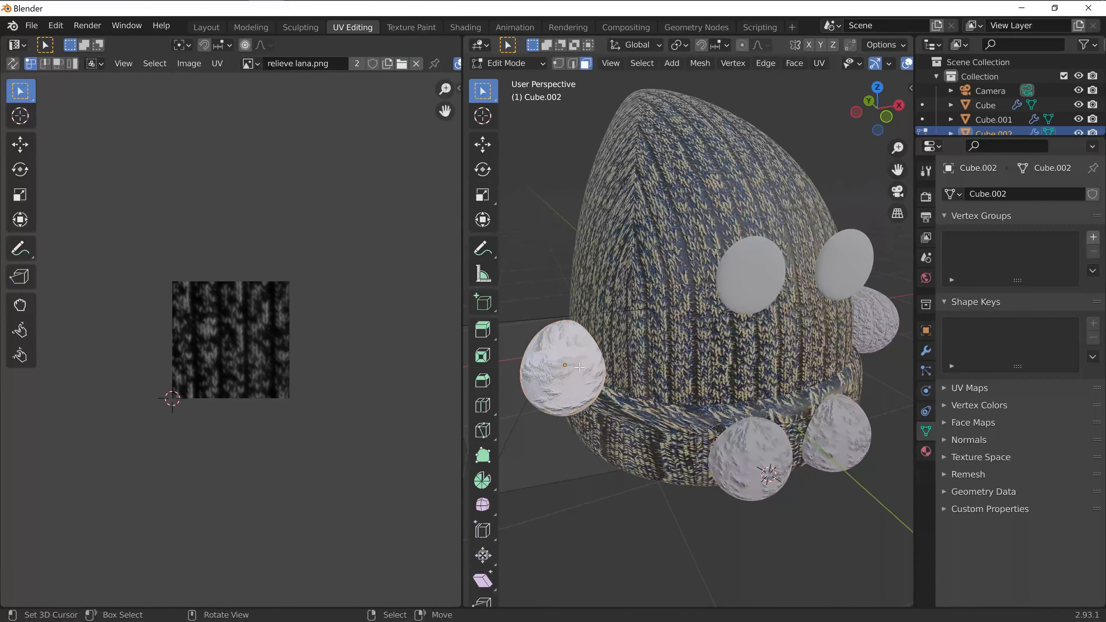
{"action": "left_click", "coordinate": [645, 66]}
{"action": "left_click", "coordinate": [649, 91]}
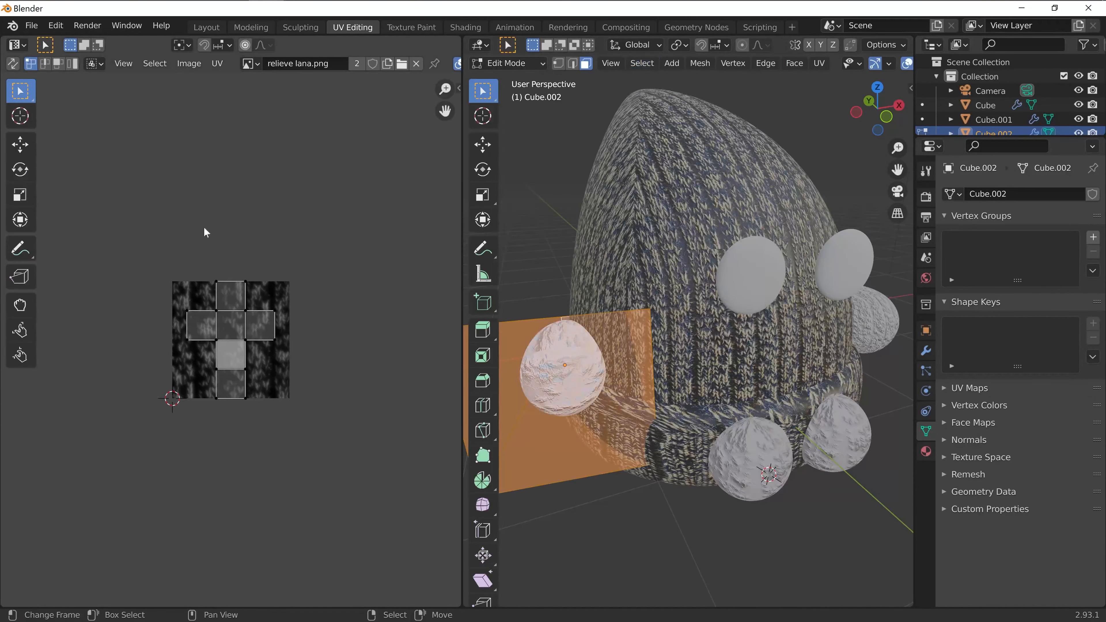
{"action": "key", "text": "u"}
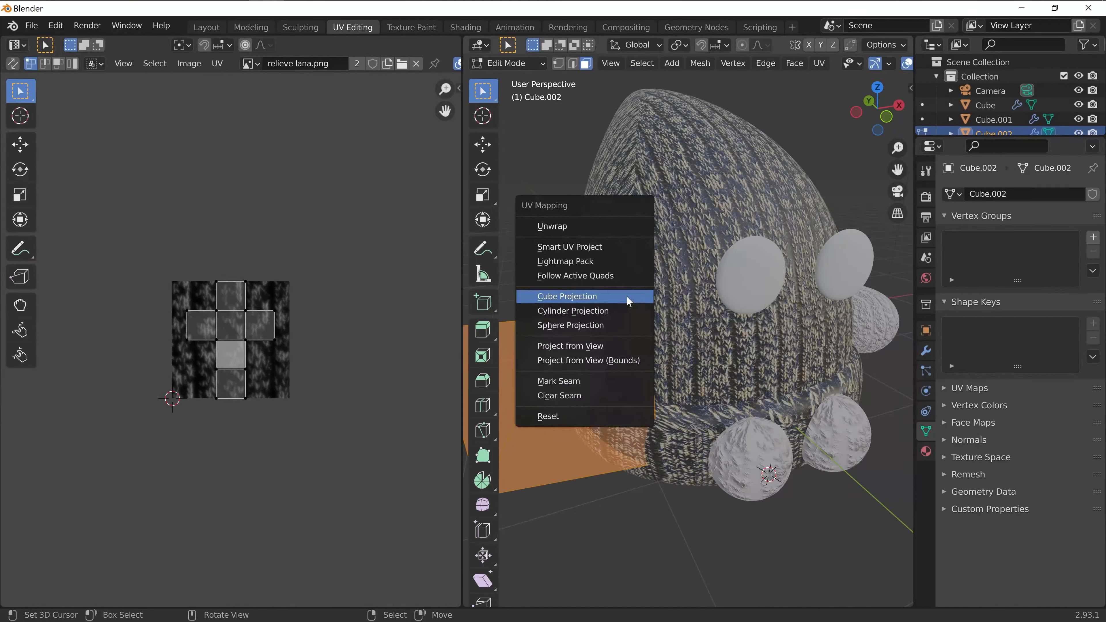
{"action": "left_click", "coordinate": [598, 299]}
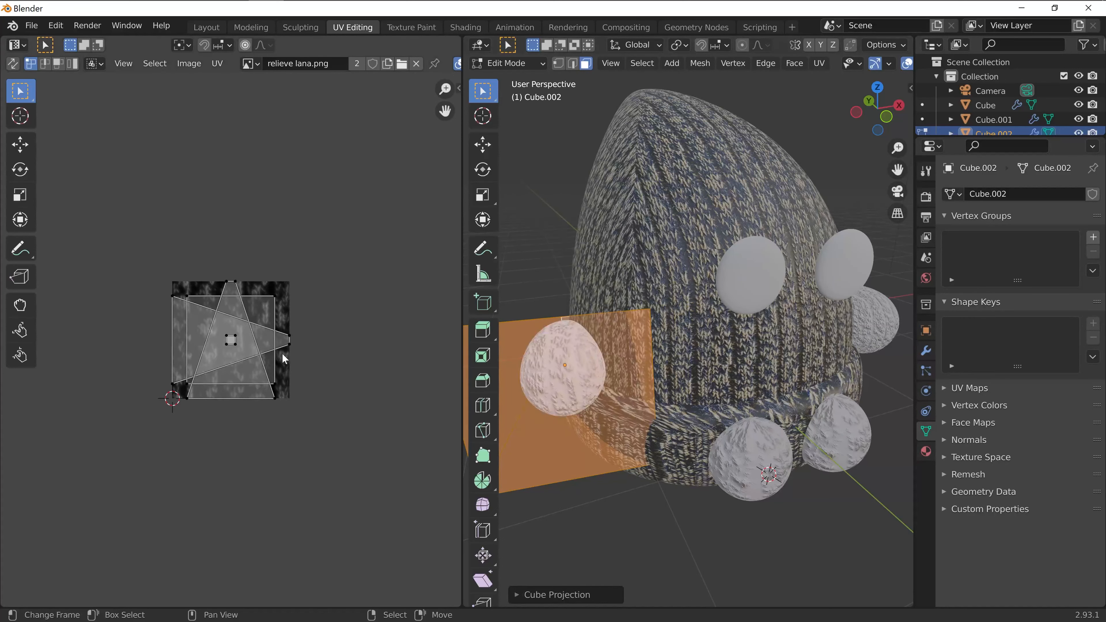
{"action": "middle_click_drag", "start_coordinate": [644, 331], "coordinate": [773, 355]}
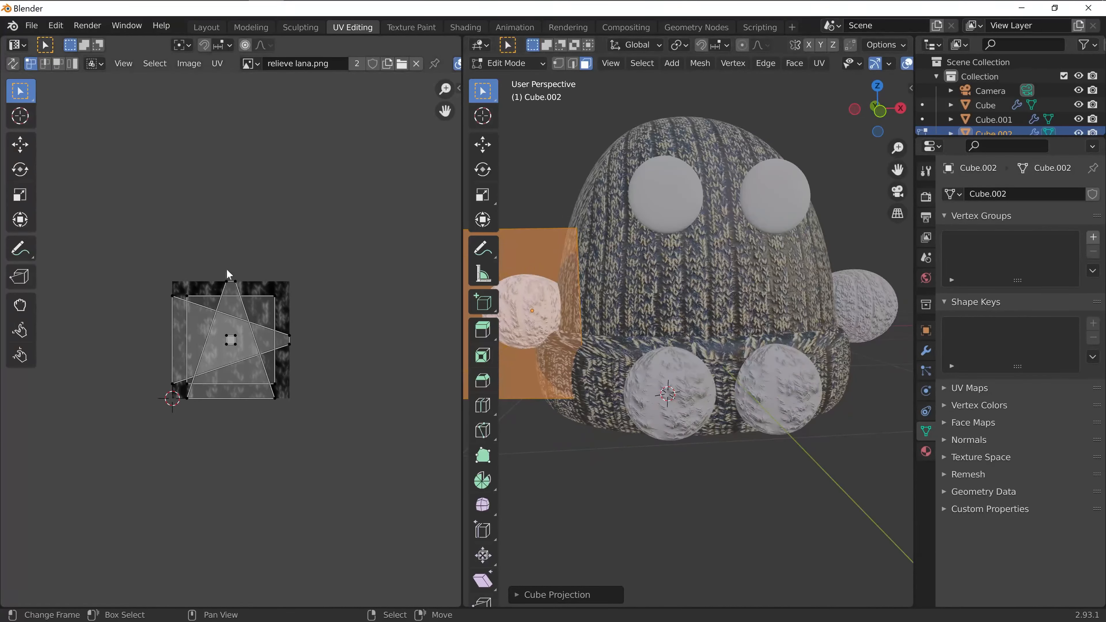
Scale all UVs of the left-side sphere to nearly three times their size and leave Edit Mode.
{"action": "left_click_drag", "start_coordinate": [117, 225], "coordinate": [367, 461]}
{"action": "key", "text": "s"}
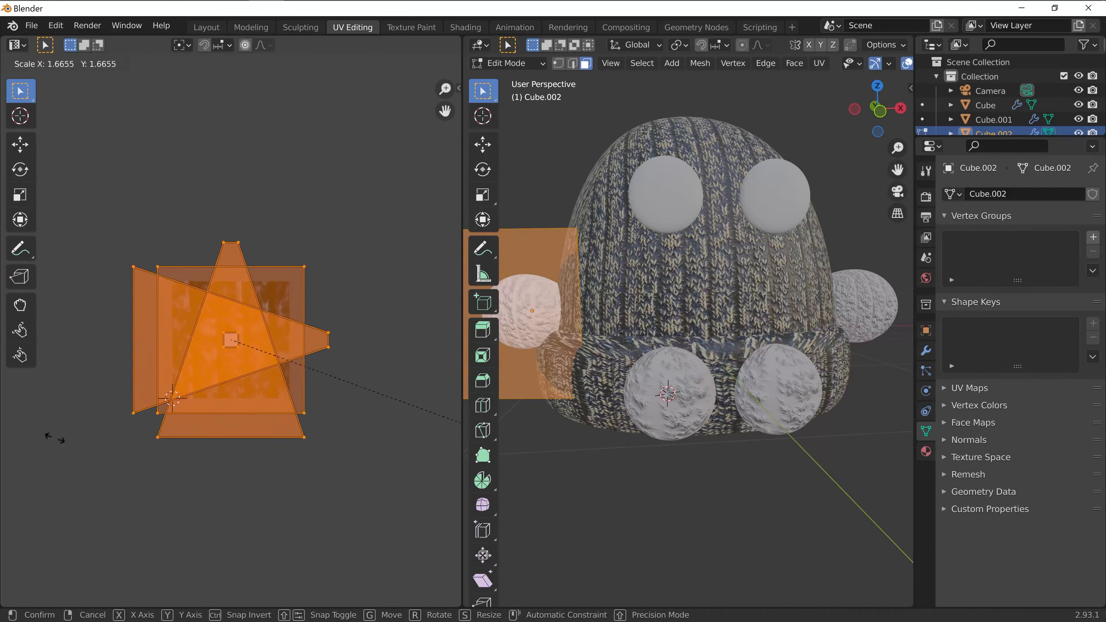
{"action": "left_click", "coordinate": [256, 448]}
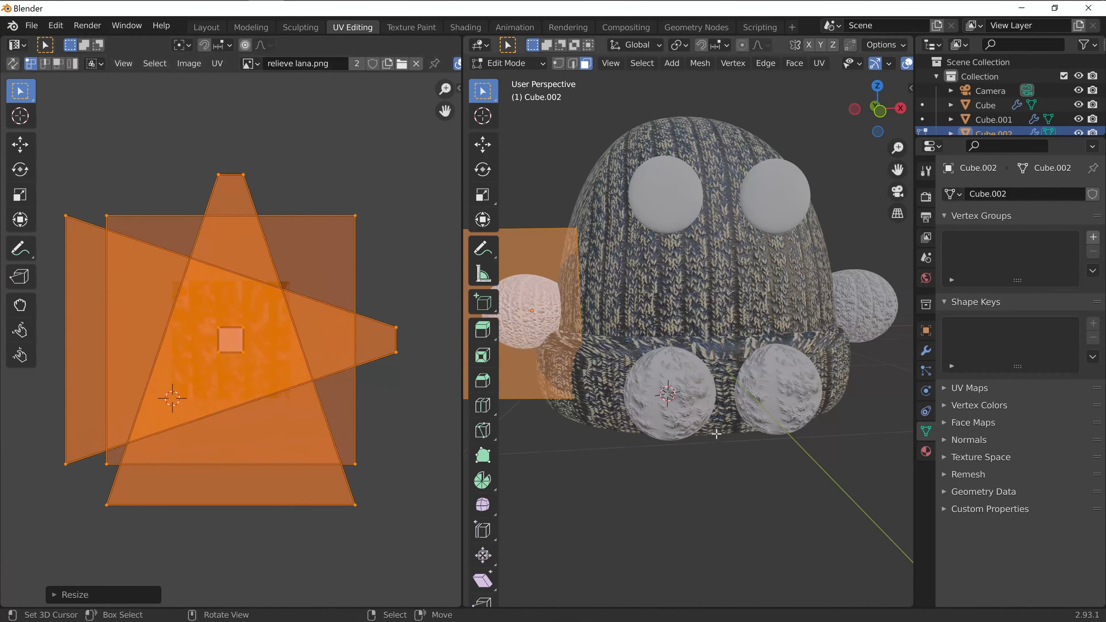
{"action": "key", "text": "Tab"}
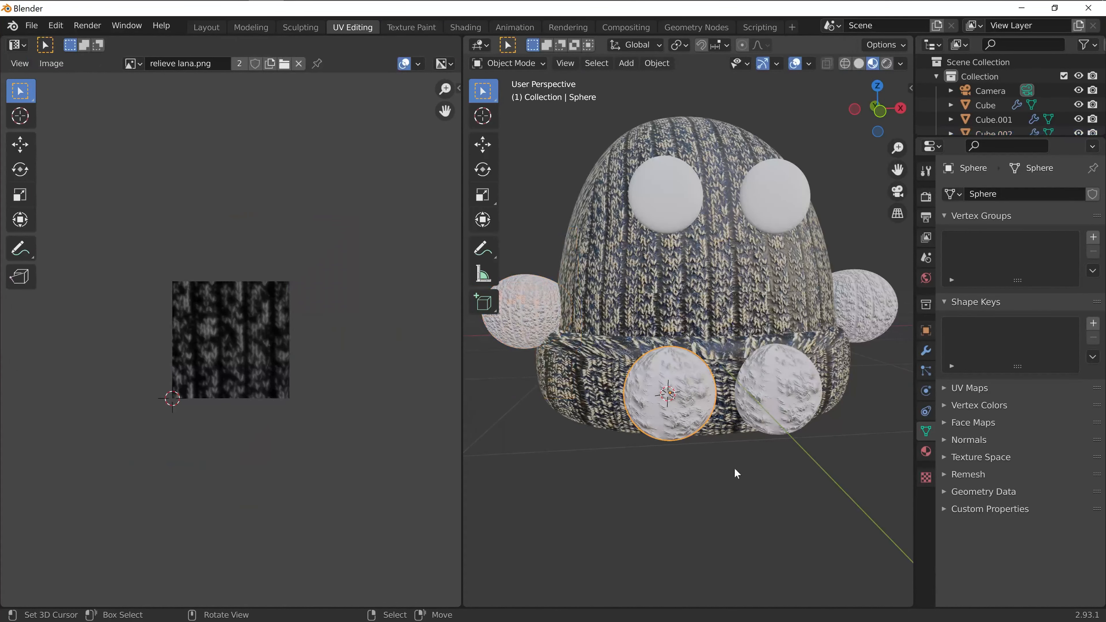
Enter Edit Mode on the left sphere of the brim's front, scale all its UVs to about 2.7 times their size, and leave Edit Mode.
{"action": "middle_click_drag", "start_coordinate": [735, 470], "coordinate": [701, 474]}
{"action": "key", "text": "Tab"}
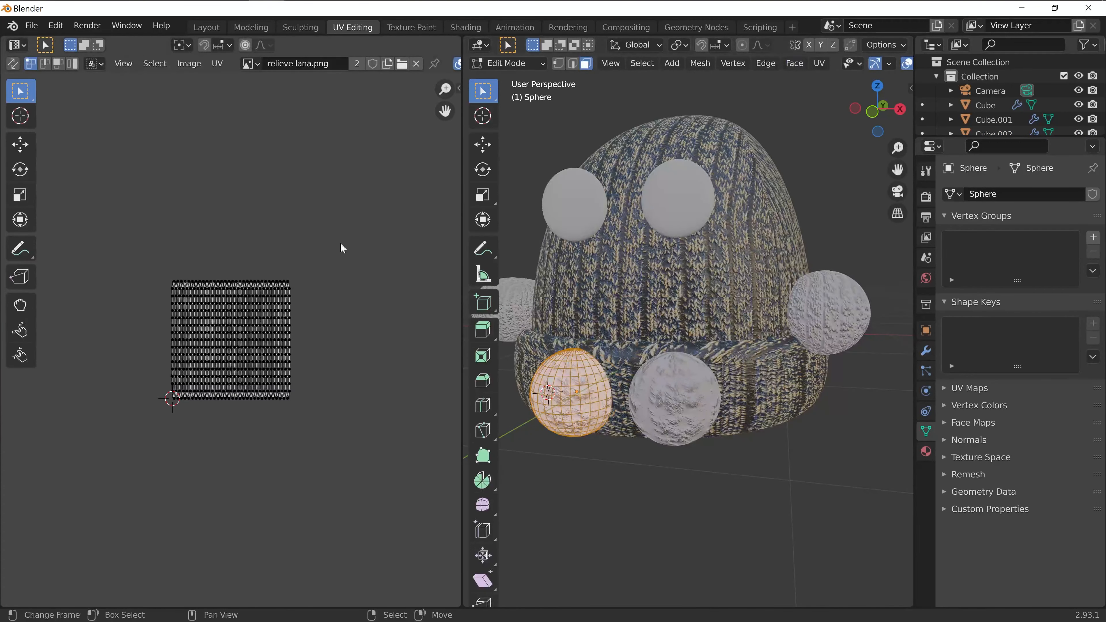
{"action": "middle_click_drag", "start_coordinate": [559, 358], "coordinate": [602, 356]}
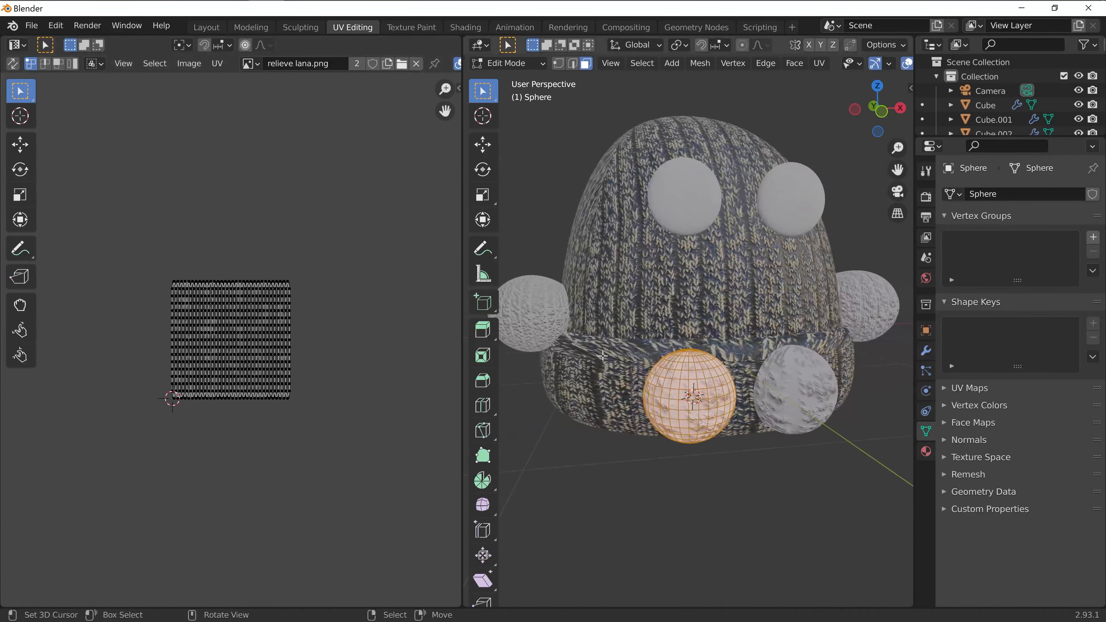
{"action": "left_click_drag", "start_coordinate": [102, 247], "coordinate": [407, 509]}
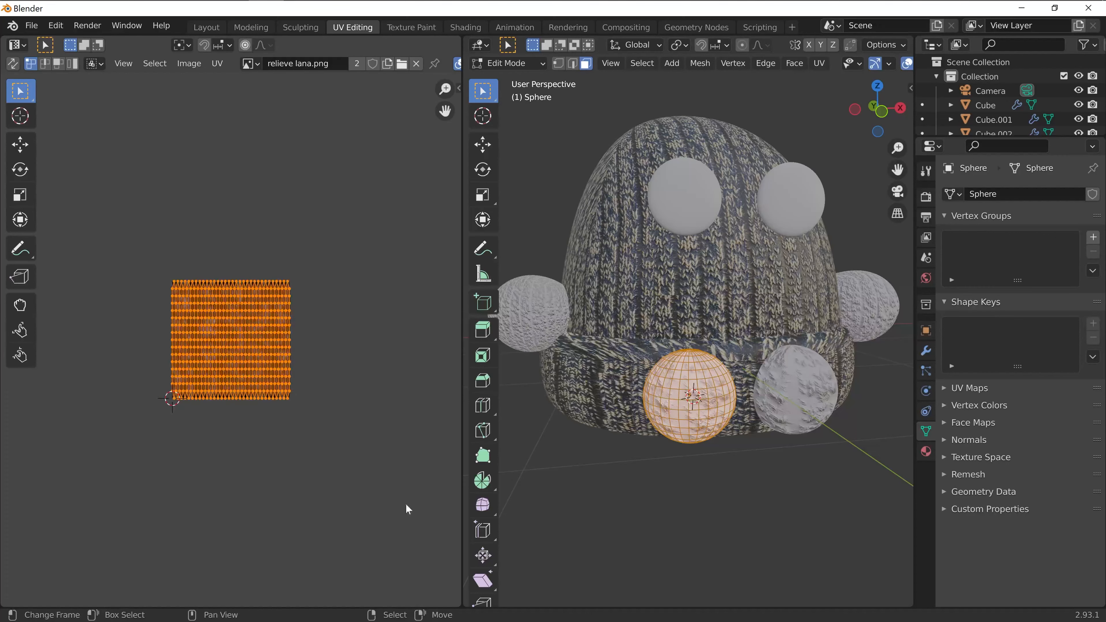
{"action": "key", "text": "s"}
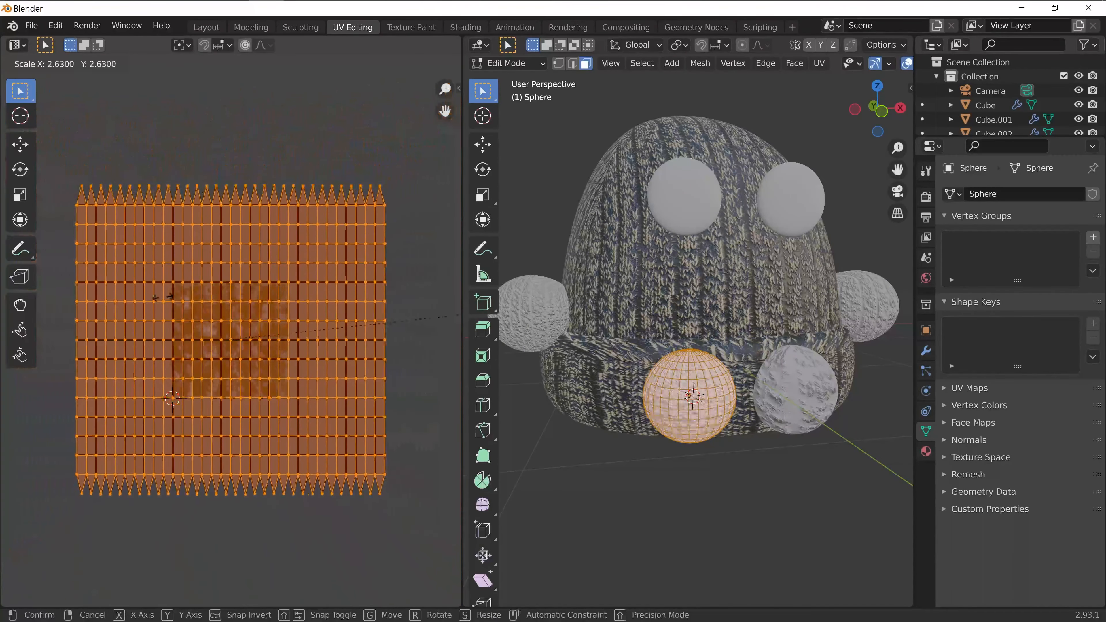
{"action": "left_click", "coordinate": [178, 301]}
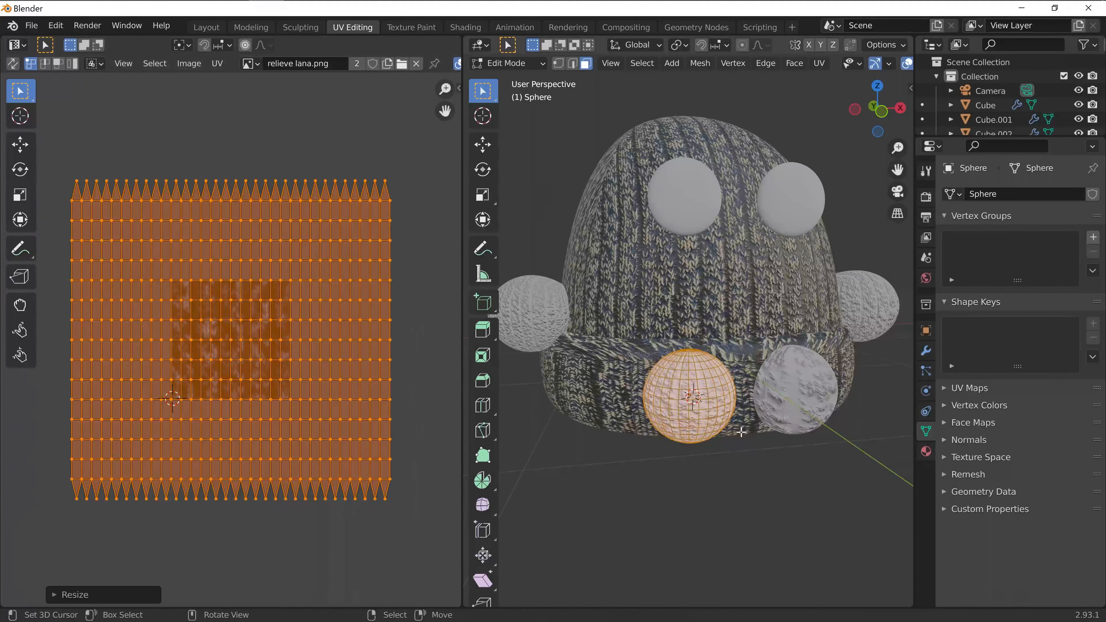
{"action": "middle_click_drag", "start_coordinate": [736, 416], "coordinate": [694, 419]}
{"action": "key", "text": "Tab"}
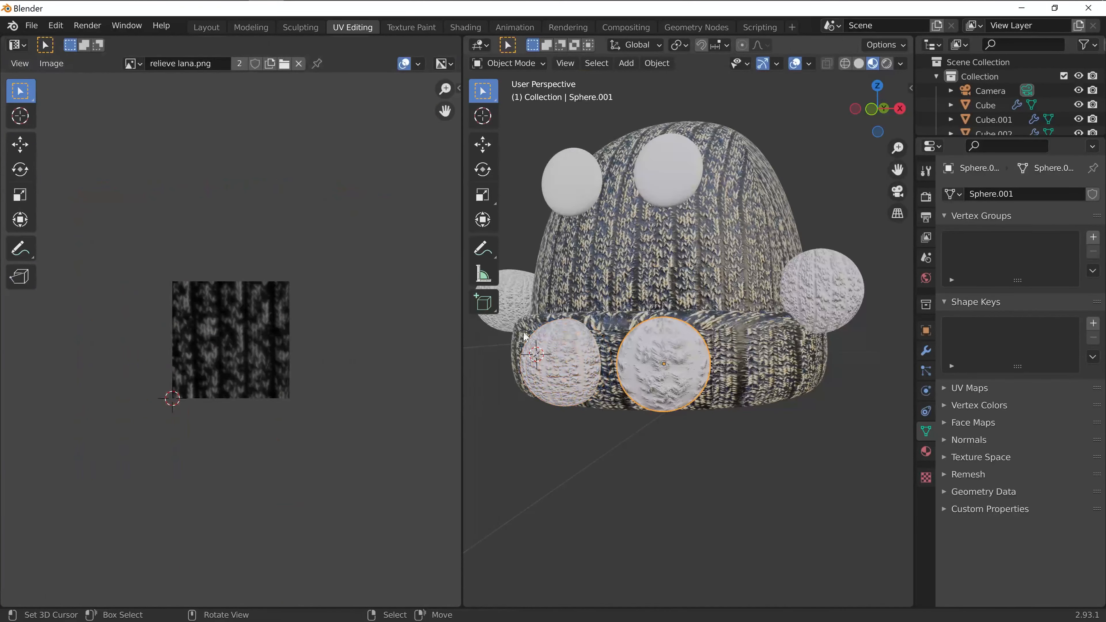
Edit the right sphere on the brim's front and scale all its UVs to about three times their size.
{"action": "key", "text": "Tab"}
{"action": "left_click_drag", "start_coordinate": [122, 224], "coordinate": [365, 469]}
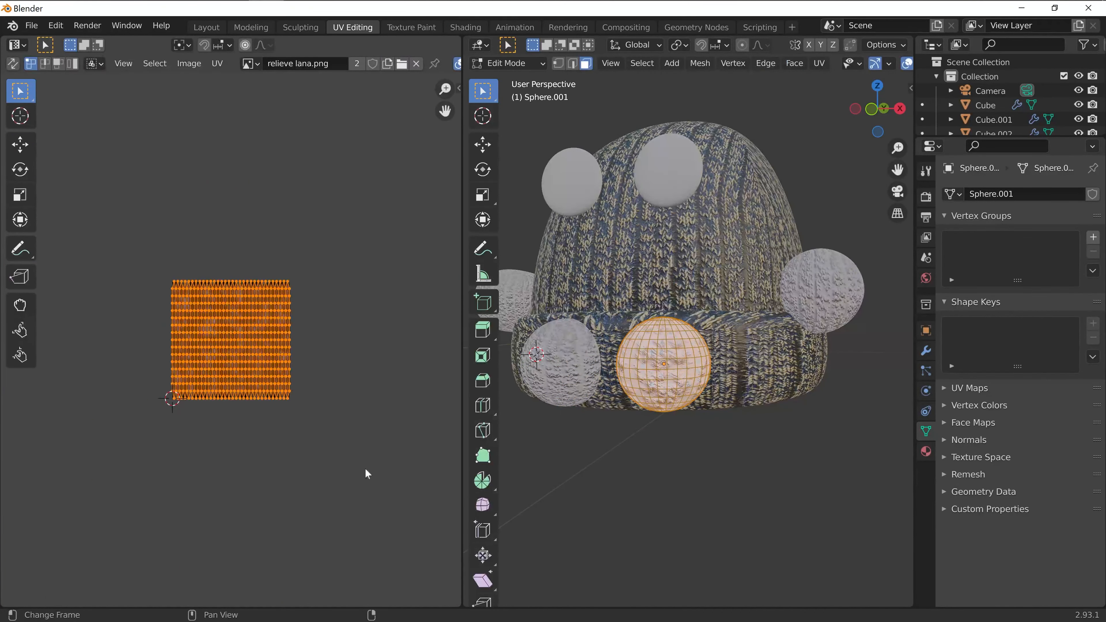
{"action": "key", "text": "s"}
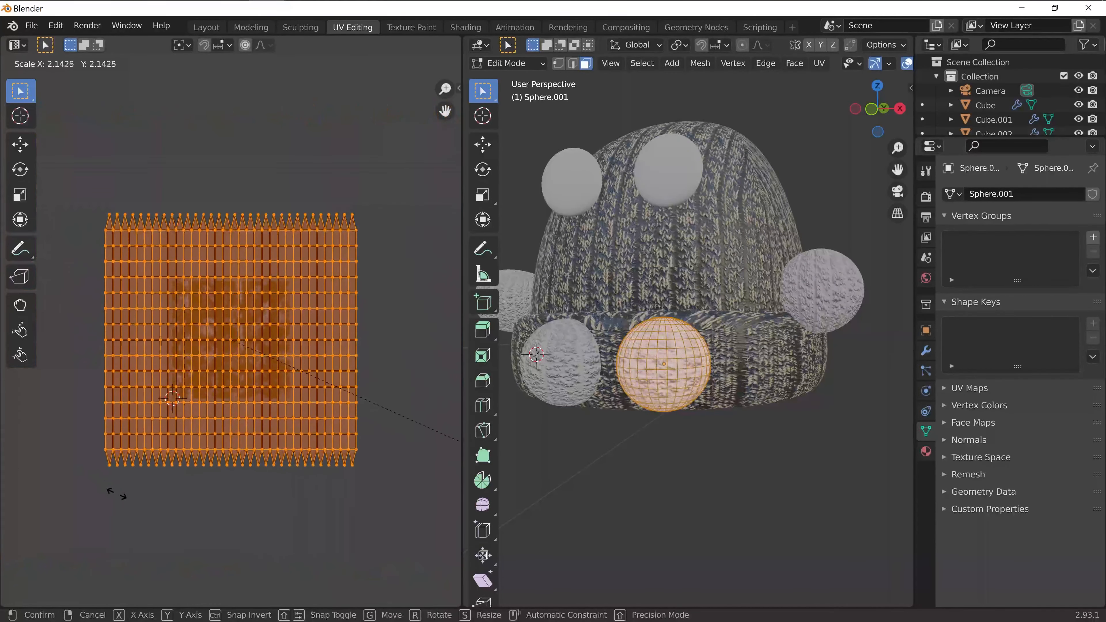
{"action": "left_click", "coordinate": [278, 550]}
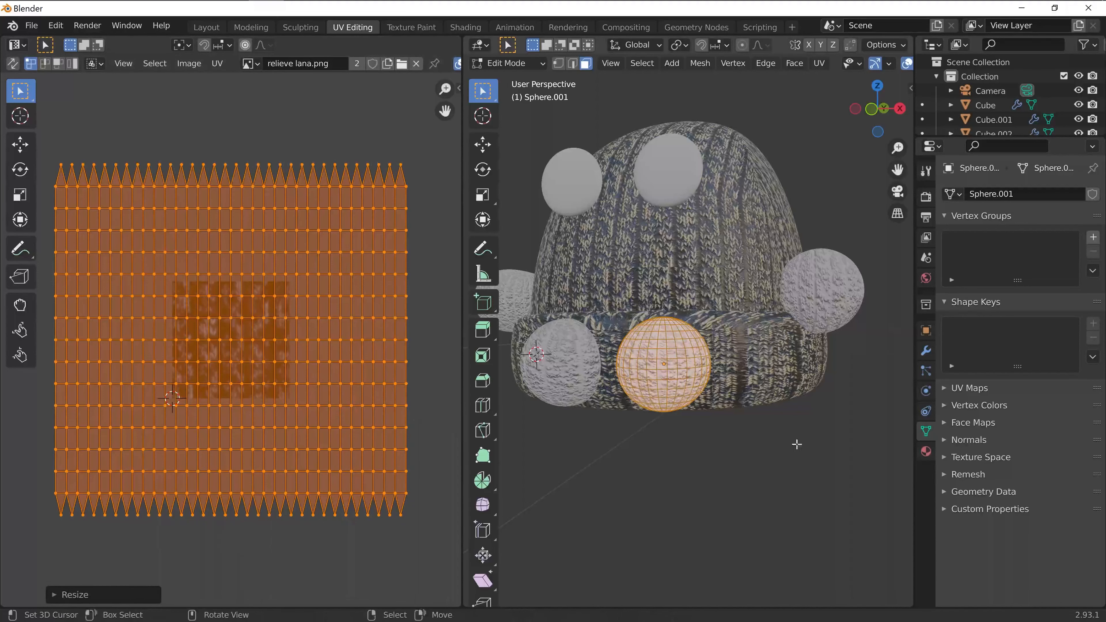
{"action": "middle_click_drag", "start_coordinate": [796, 444], "coordinate": [866, 429]}
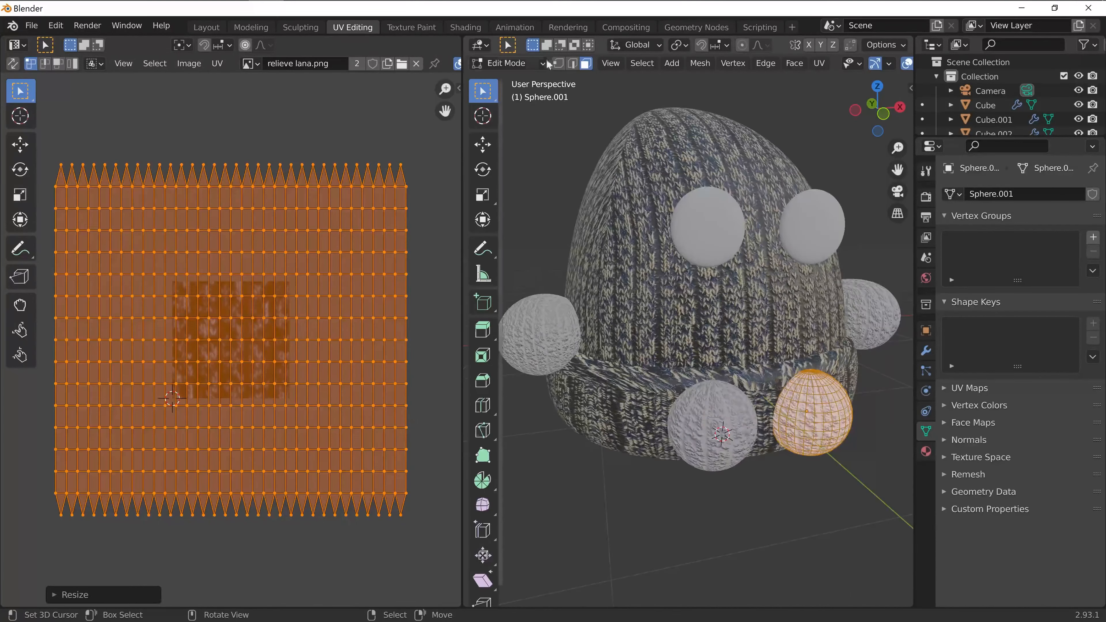
Return to the Shading workspace and lower the Bump strength of Material.001 to 0.377.
{"action": "left_click", "coordinate": [465, 27]}
{"action": "scroll", "coordinate": [600, 257], "scroll_direction": "down", "scroll_amount": 1}
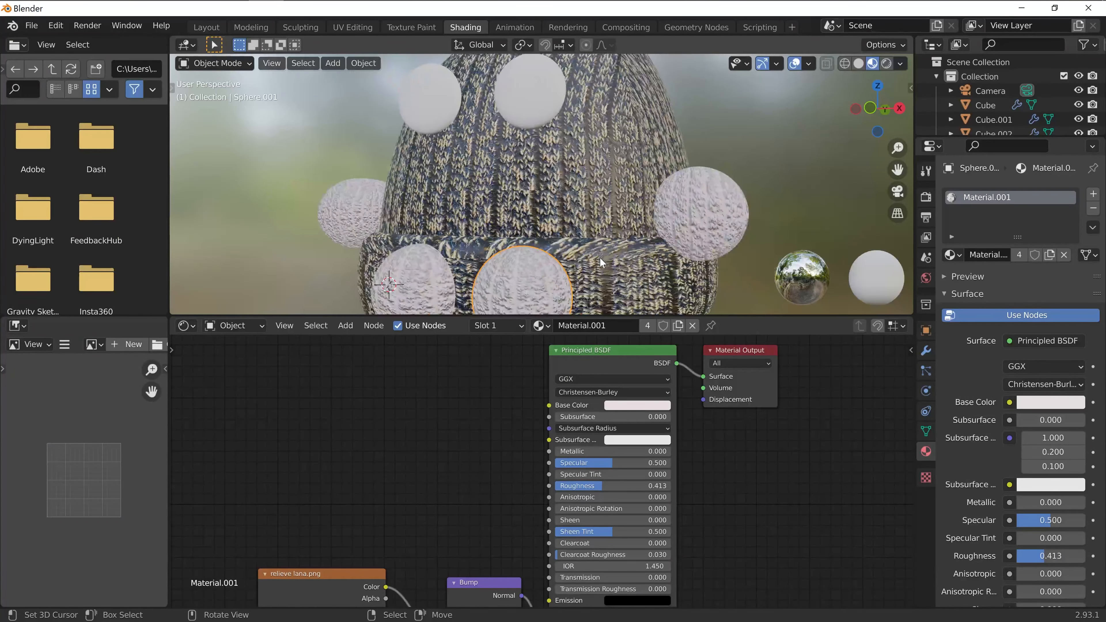
{"action": "middle_click_drag", "start_coordinate": [600, 257], "coordinate": [566, 243]}
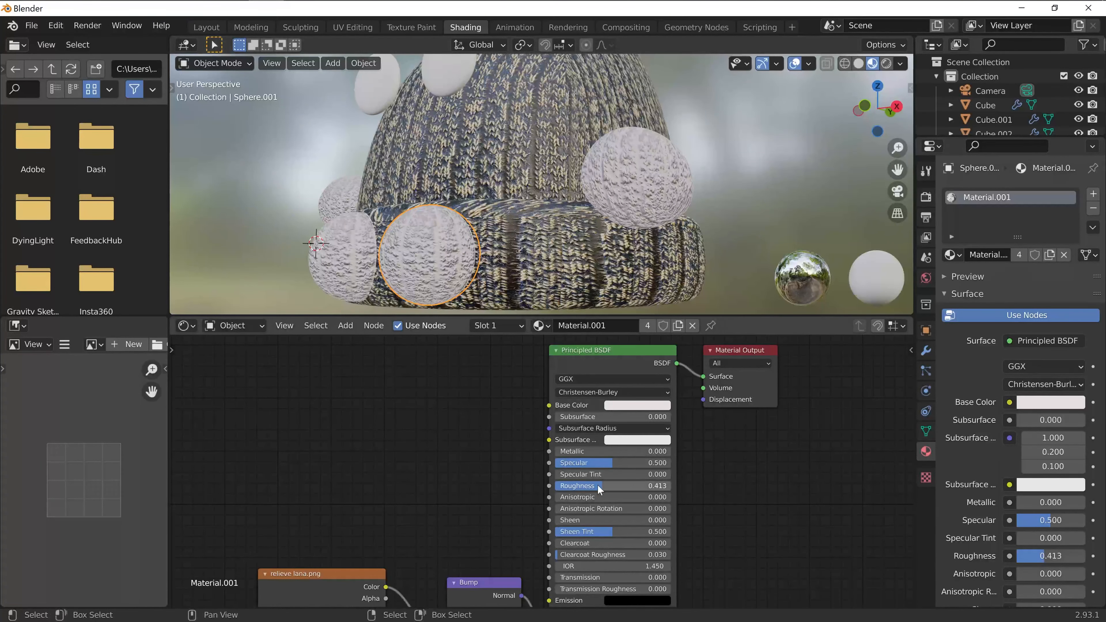
{"action": "middle_click_drag", "start_coordinate": [448, 484], "coordinate": [482, 370]}
{"action": "left_click_drag", "start_coordinate": [536, 511], "coordinate": [505, 512]}
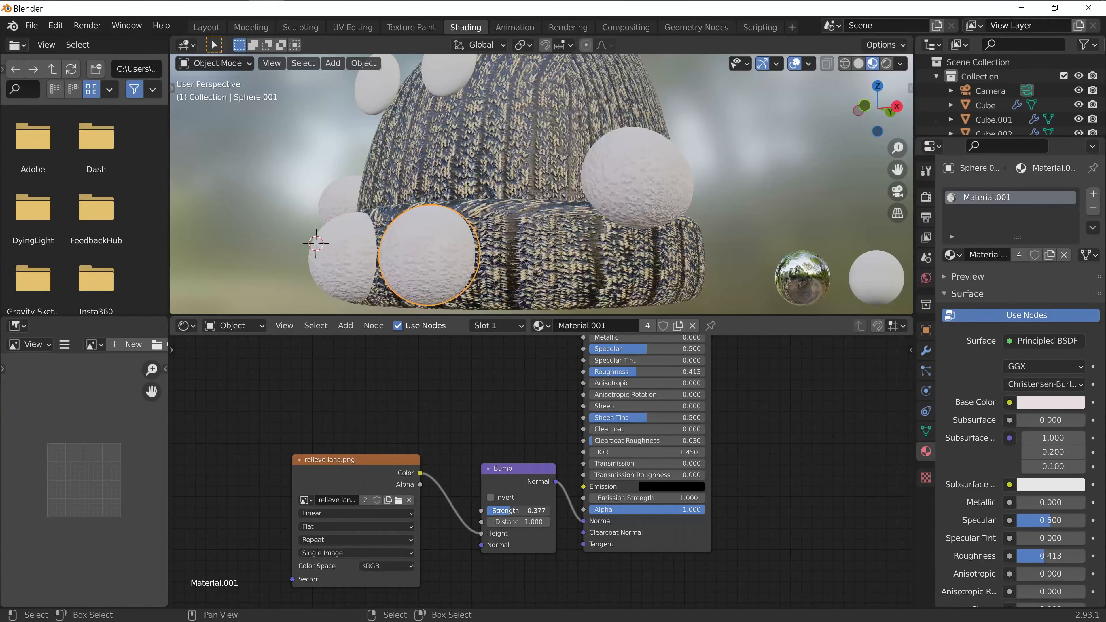
{"action": "middle_click_drag", "start_coordinate": [598, 259], "coordinate": [632, 266]}
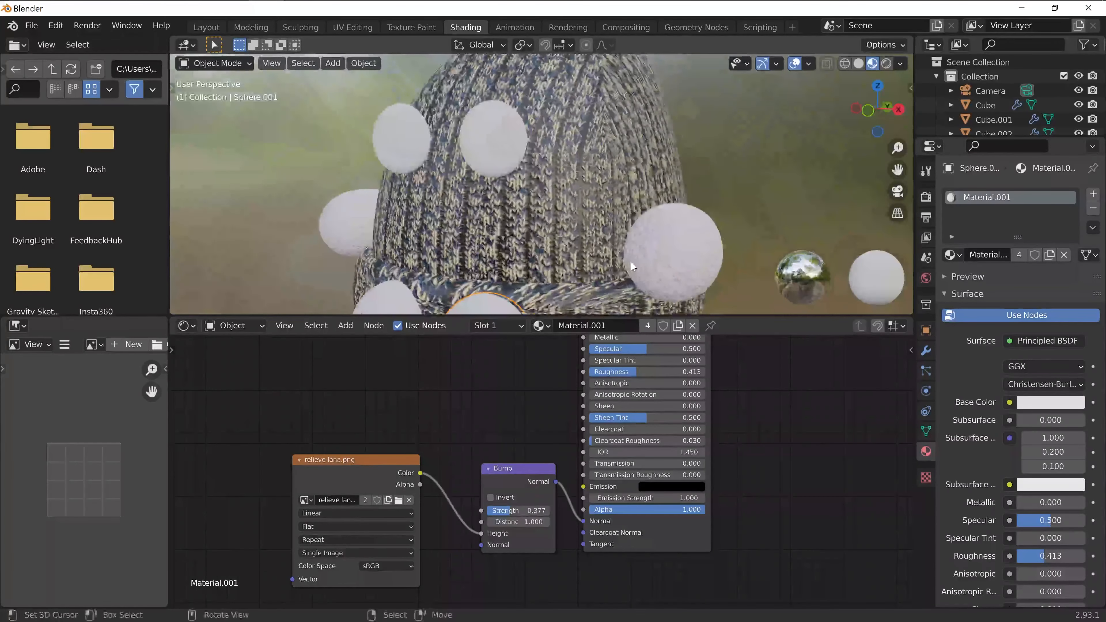
Give the right one of the two flattened eye spheres a new material with a black base color and roughness 0.
{"action": "left_click", "coordinate": [500, 139]}
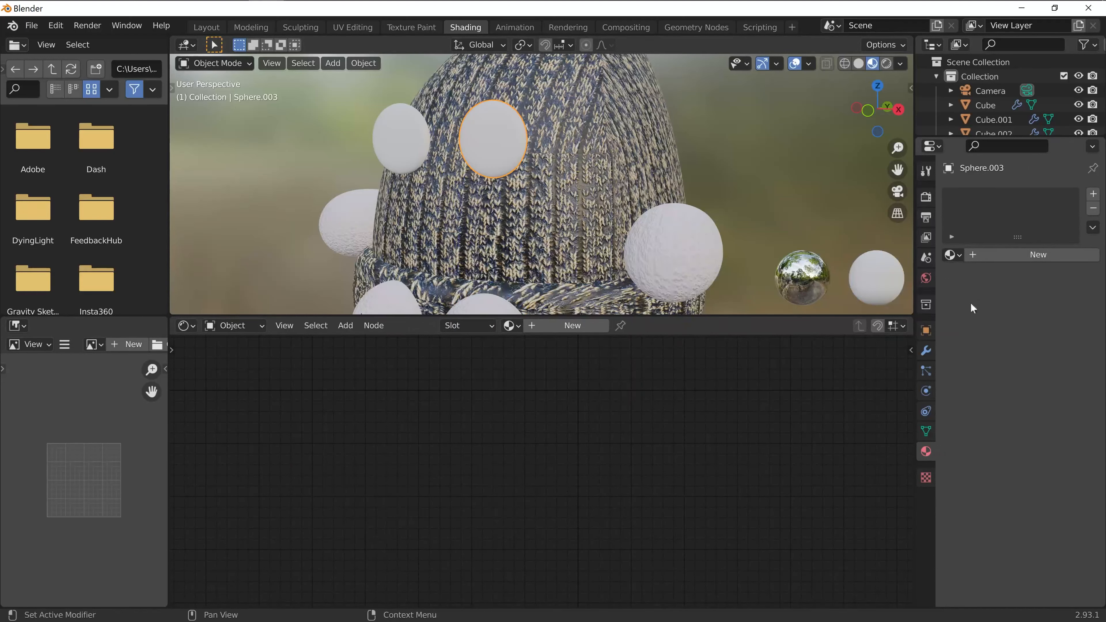
{"action": "left_click", "coordinate": [1021, 254]}
{"action": "left_click", "coordinate": [1047, 403]}
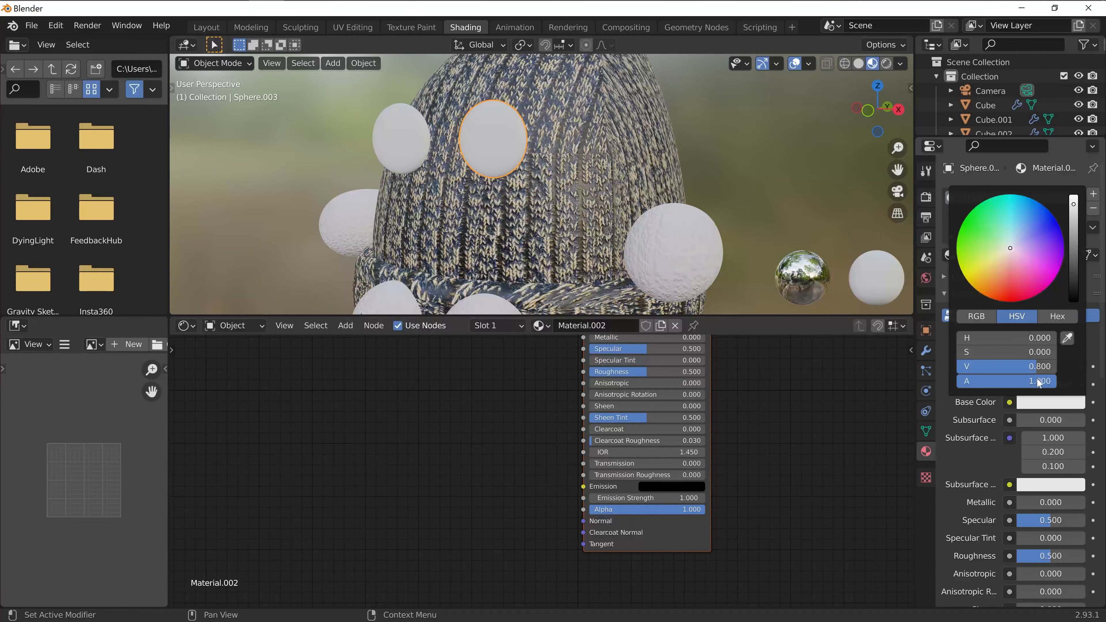
{"action": "left_click", "coordinate": [1073, 249]}
{"action": "left_click_drag", "start_coordinate": [1073, 249], "coordinate": [1073, 300]}
{"action": "scroll", "coordinate": [983, 527], "scroll_direction": "down", "scroll_amount": 1}
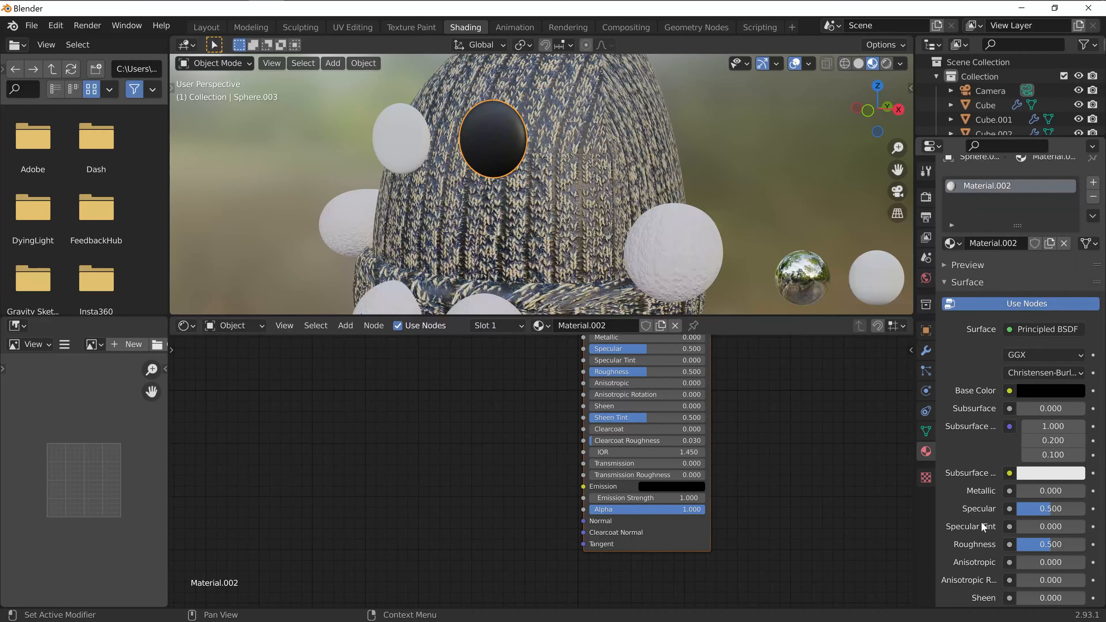
{"action": "left_click", "coordinate": [1054, 544]}
{"action": "type", "text": "0"}
{"action": "key", "text": "Return"}
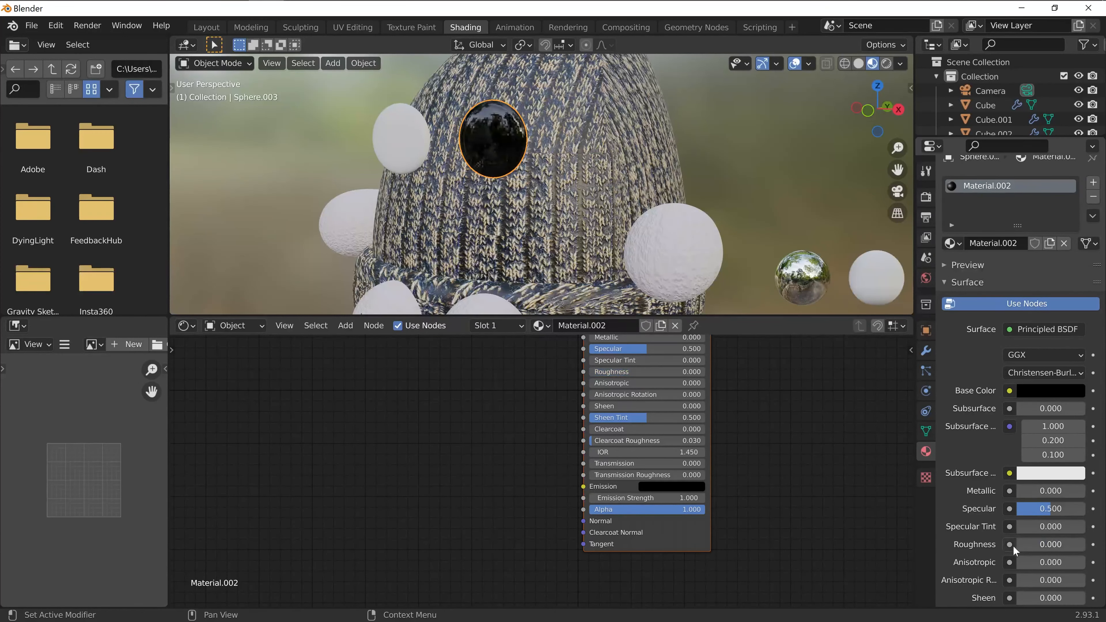
Assign the existing Material.002 to the left eye sphere.
{"action": "left_click", "coordinate": [396, 138]}
{"action": "left_click", "coordinate": [394, 136]}
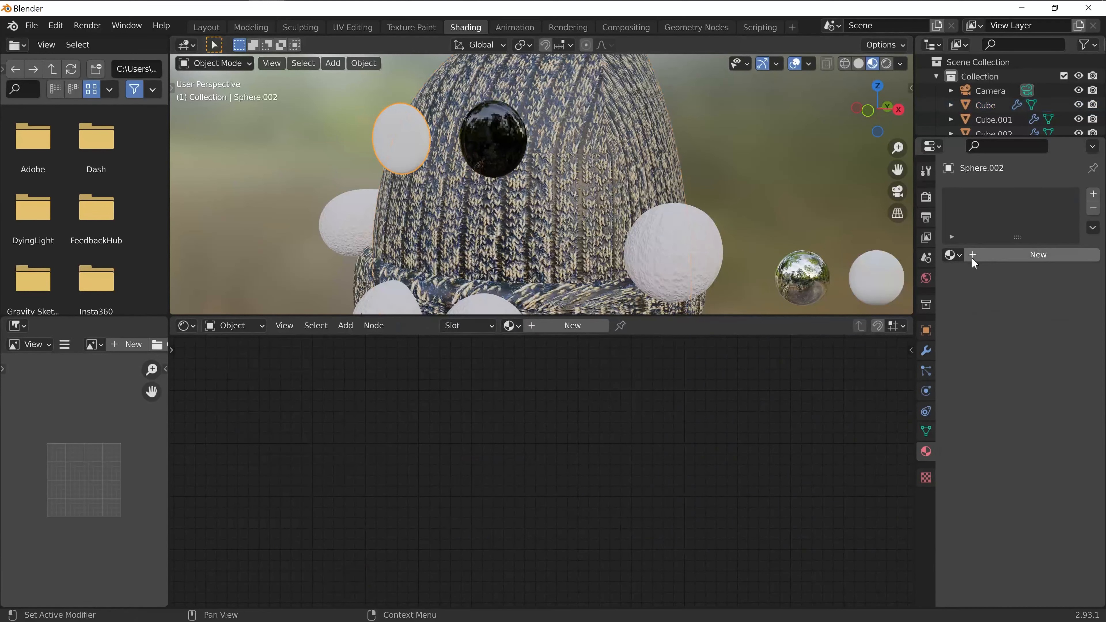
{"action": "left_click", "coordinate": [952, 254]}
{"action": "left_click", "coordinate": [892, 304]}
{"action": "middle_click_drag", "start_coordinate": [500, 204], "coordinate": [529, 196]}
{"action": "scroll", "coordinate": [527, 194], "scroll_direction": "up", "scroll_amount": 2}
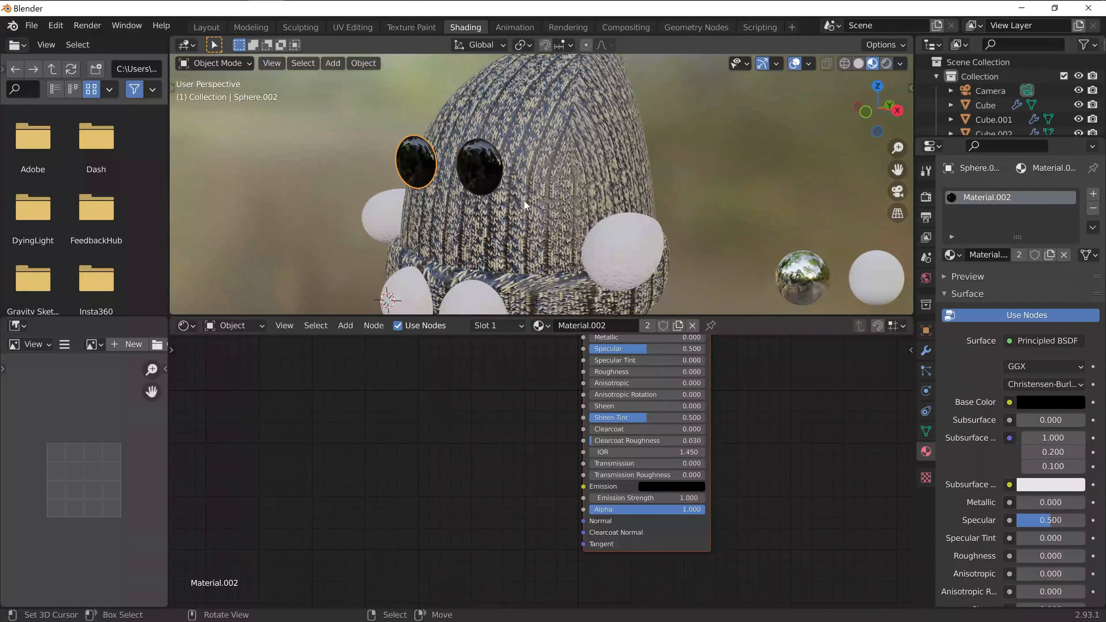
{"action": "scroll", "coordinate": [524, 200], "scroll_direction": "down", "scroll_amount": 2}
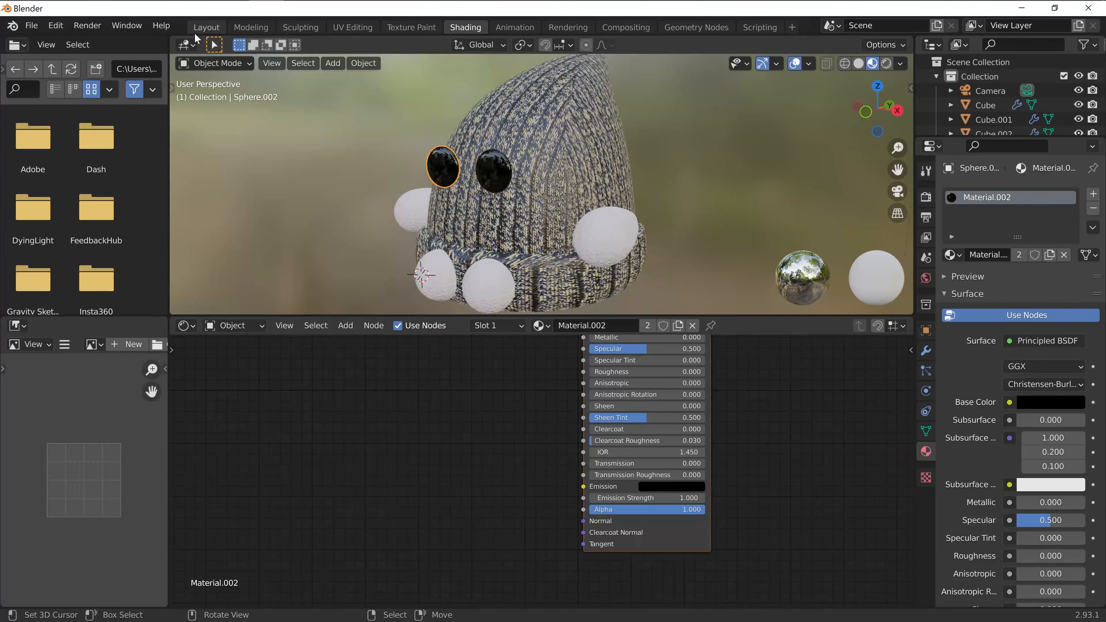
Return to the Layout workspace and show the model in Material Preview shading.
{"action": "left_click", "coordinate": [208, 28]}
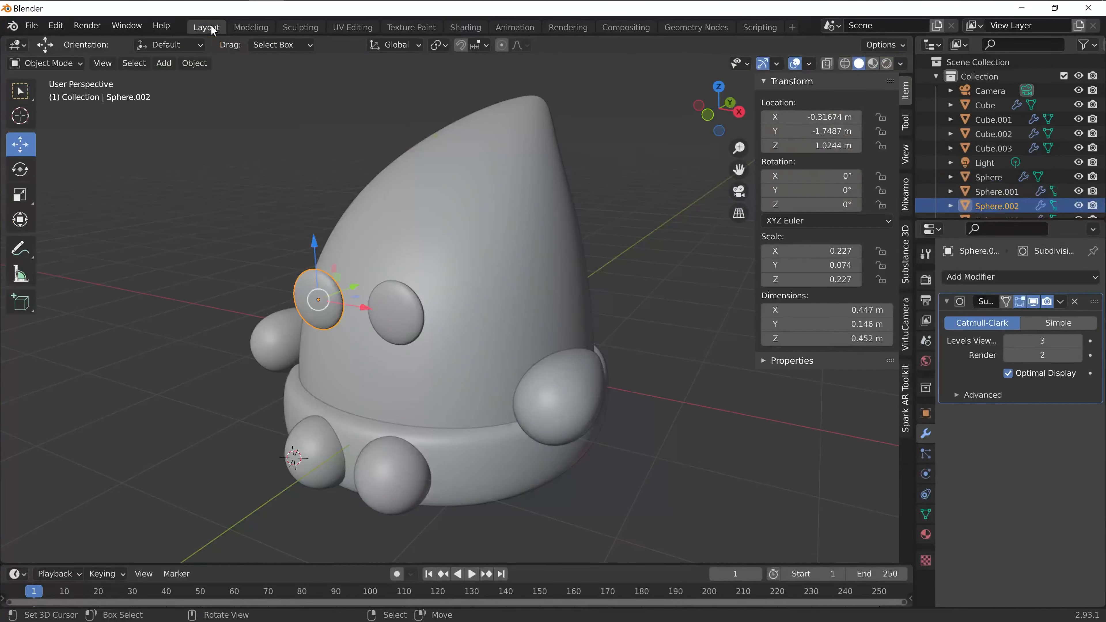
{"action": "left_click", "coordinate": [872, 63]}
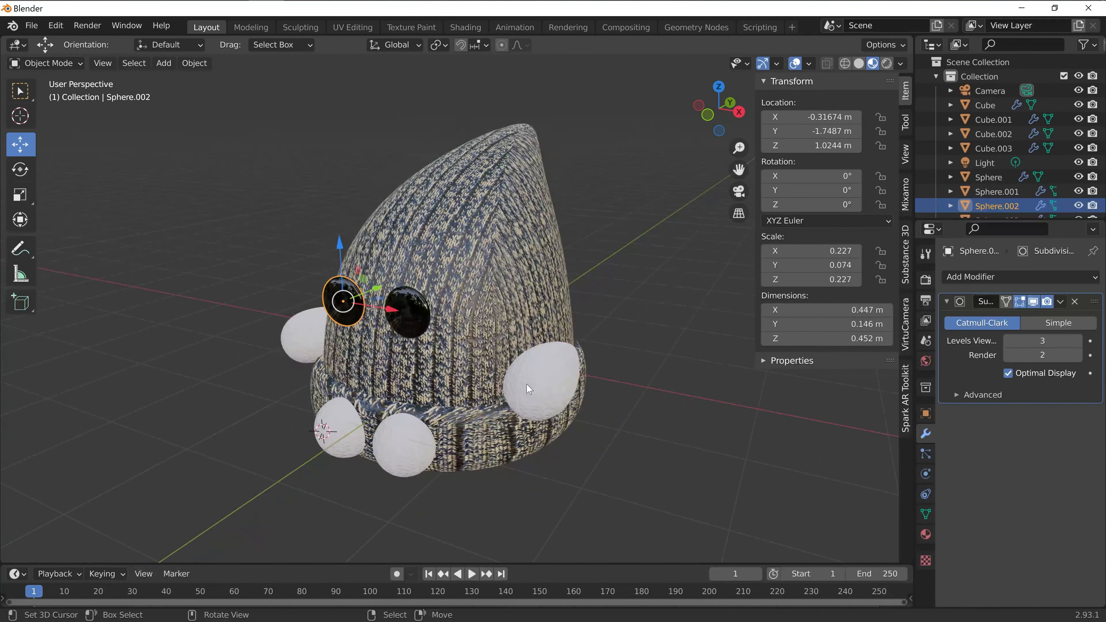
{"action": "scroll", "coordinate": [529, 389], "scroll_direction": "up", "scroll_amount": 2}
{"action": "middle_click_drag", "start_coordinate": [513, 392], "coordinate": [487, 387]}
{"action": "scroll", "coordinate": [486, 387], "scroll_direction": "down", "scroll_amount": 4}
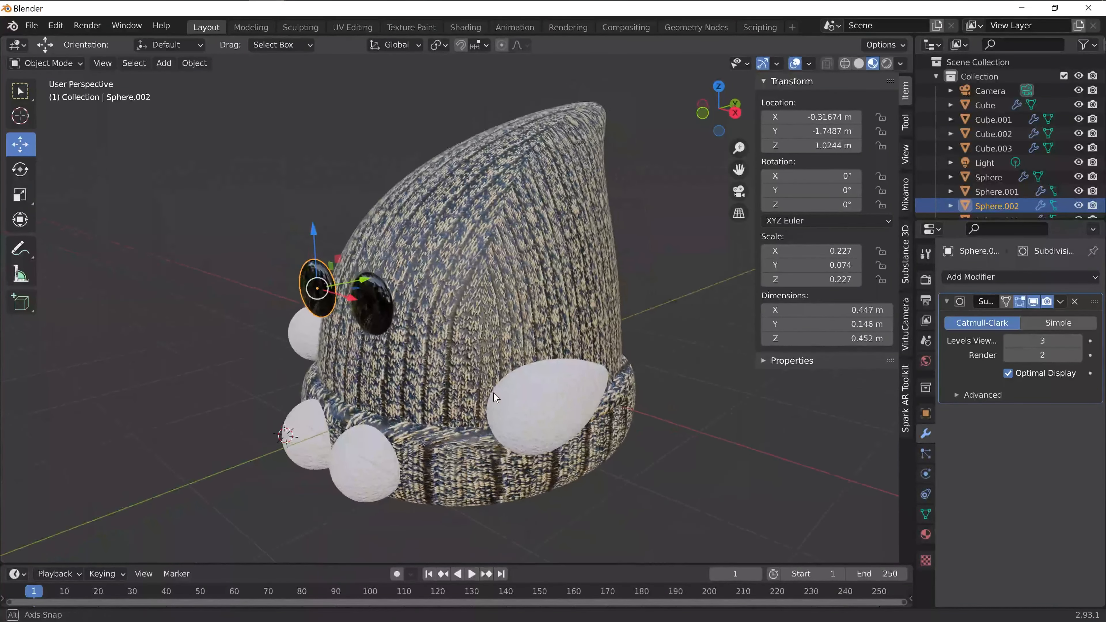
{"action": "middle_click_drag", "start_coordinate": [560, 404], "coordinate": [657, 365]}
{"action": "scroll", "coordinate": [619, 390], "scroll_direction": "up", "scroll_amount": 1}
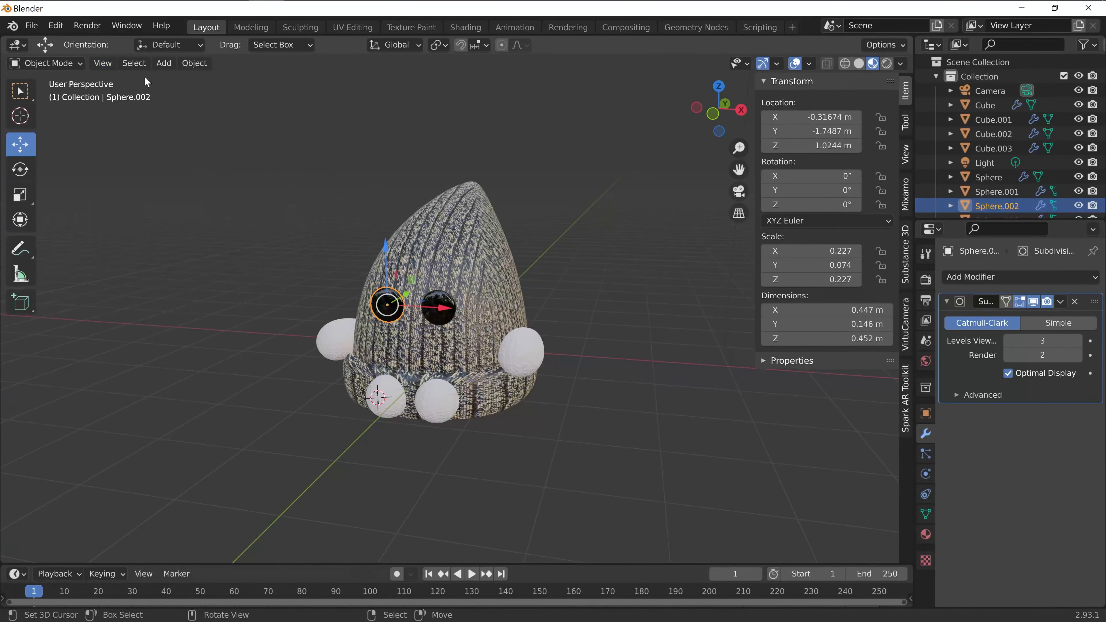
Add a plane mesh to the scene.
{"action": "left_click", "coordinate": [161, 63]}
{"action": "mouse_move", "coordinate": [178, 81]}
{"action": "left_click", "coordinate": [348, 80]}
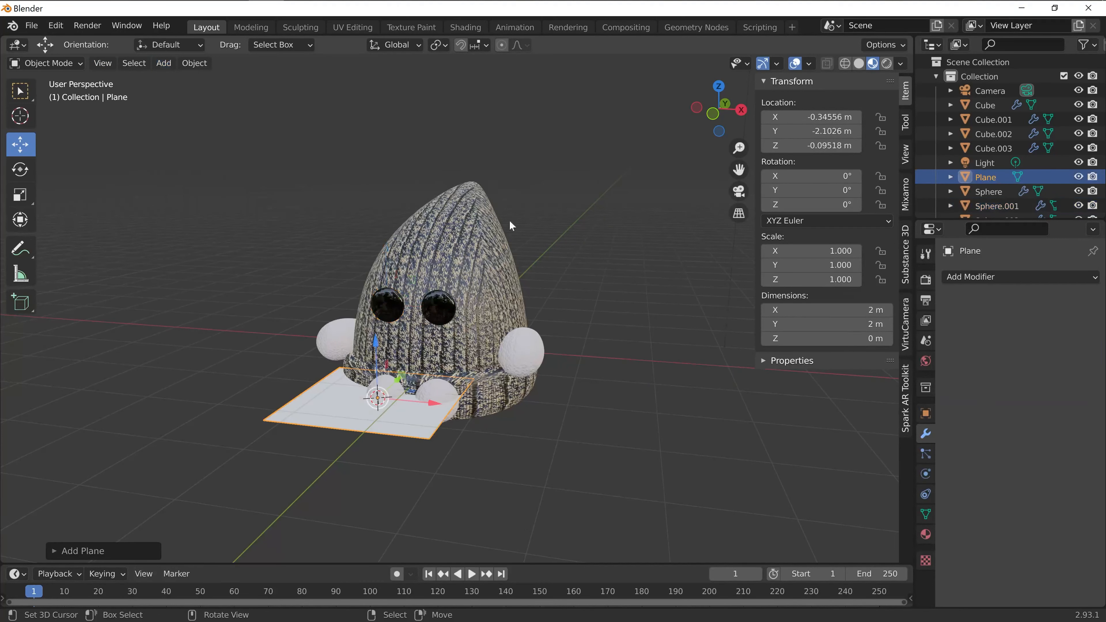
{"action": "middle_click_drag", "start_coordinate": [509, 220], "coordinate": [391, 231]}
Set the plane's location to 0 m on the X, Y and Z axes.
{"action": "left_click", "coordinate": [925, 413]}
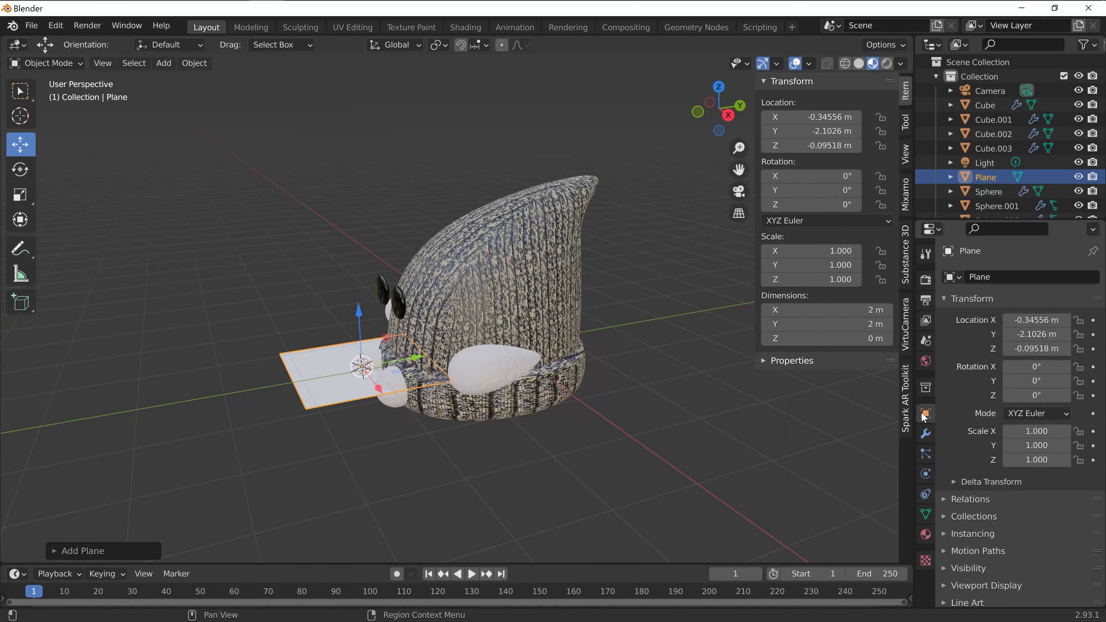
{"action": "type", "text": "0"}
{"action": "key", "text": "Tab"}
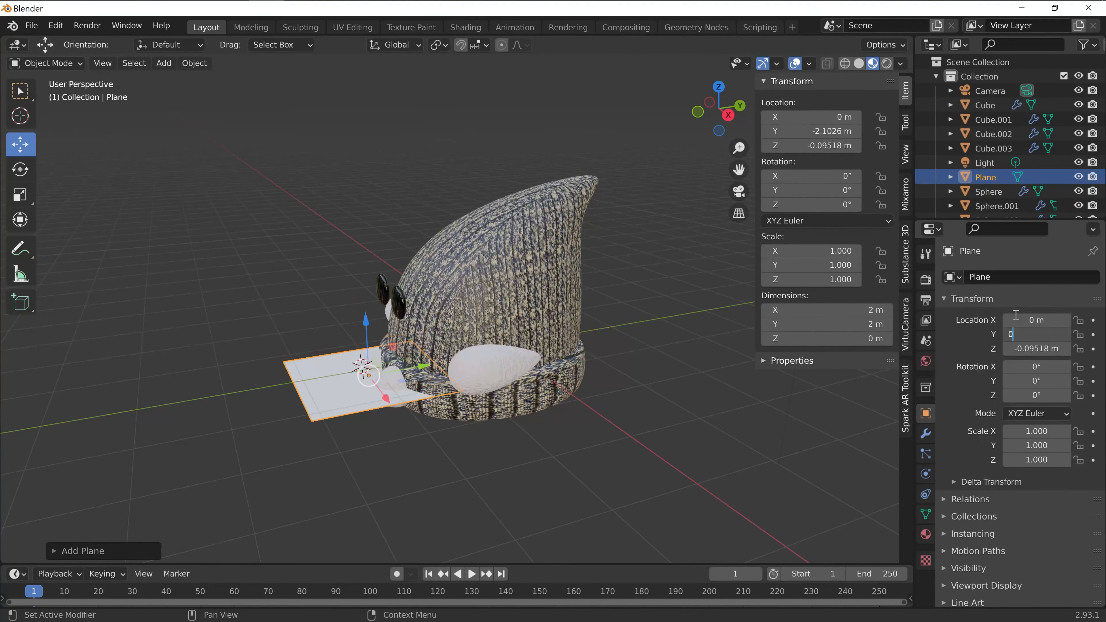
{"action": "type", "text": "0"}
{"action": "key", "text": "Tab"}
{"action": "type", "text": "0"}
{"action": "key", "text": "Return"}
Lower the plane beneath the hat to about -0.82 m on Z and scale it up to a floor about 27.8 m square.
{"action": "left_click_drag", "start_coordinate": [503, 291], "coordinate": [500, 345]}
{"action": "key", "text": "s"}
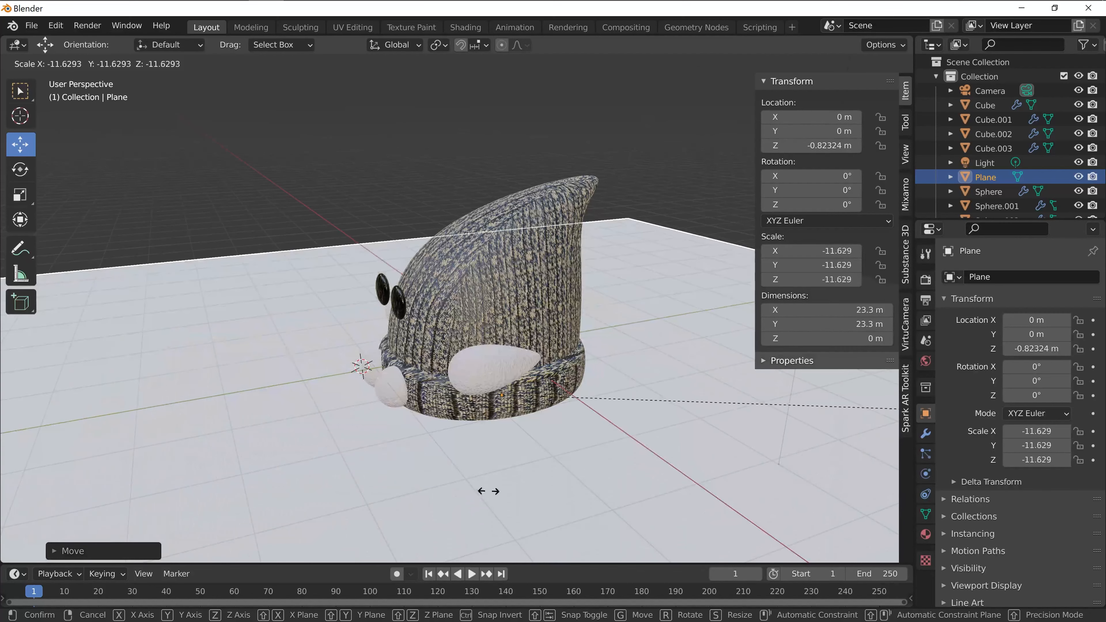
{"action": "left_click", "coordinate": [517, 444]}
{"action": "scroll", "coordinate": [517, 443], "scroll_direction": "down", "scroll_amount": 4}
{"action": "middle_click_drag", "start_coordinate": [508, 461], "coordinate": [563, 444]}
{"action": "key", "text": "s"}
{"action": "left_click", "coordinate": [585, 444]}
{"action": "scroll", "coordinate": [498, 422], "scroll_direction": "up", "scroll_amount": 3}
{"action": "middle_click_drag", "start_coordinate": [498, 422], "coordinate": [617, 428]}
{"action": "scroll", "coordinate": [632, 419], "scroll_direction": "down", "scroll_amount": 5}
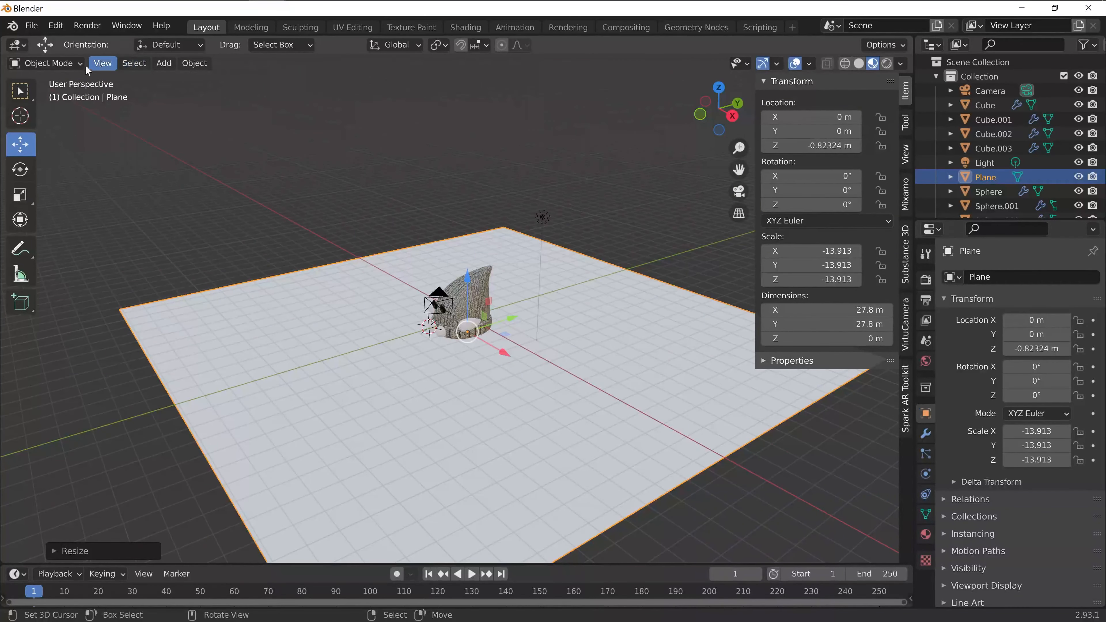
In Edit Mode, extrude the floor plane's back edge straight up along Z into a wall about 12.5 m high.
{"action": "left_click", "coordinate": [72, 63]}
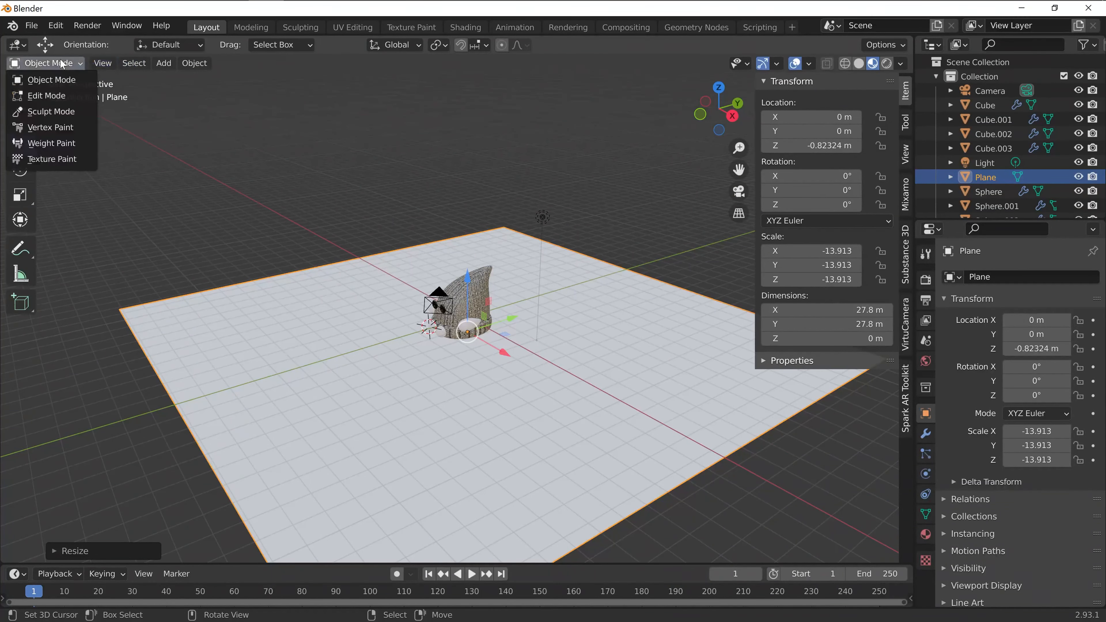
{"action": "left_click", "coordinate": [45, 92]}
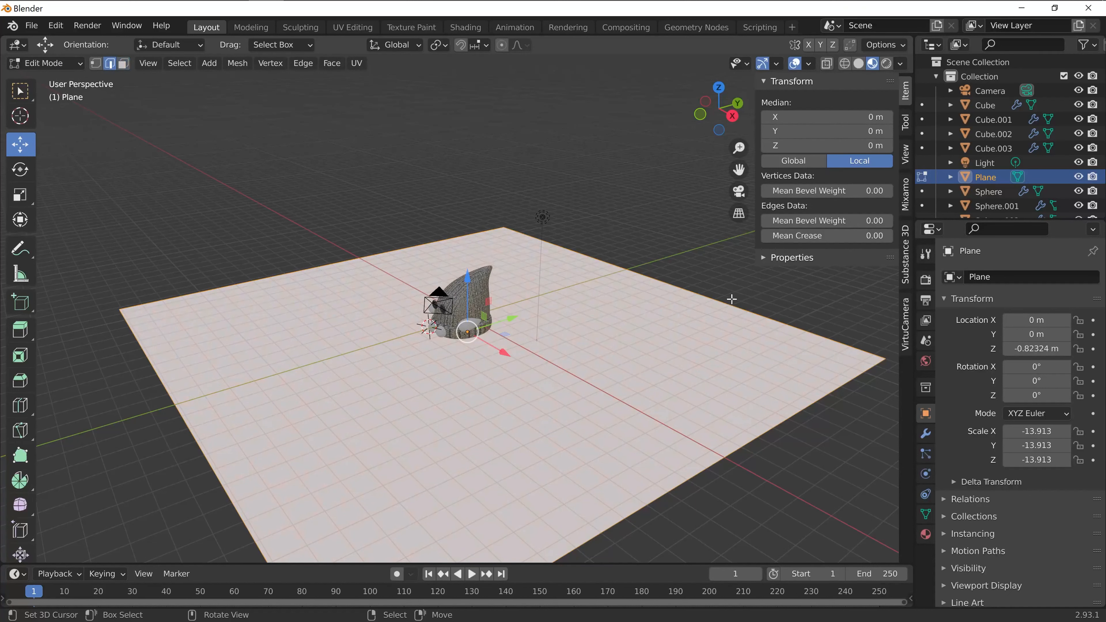
{"action": "left_click", "coordinate": [717, 301]}
{"action": "mouse_move", "coordinate": [715, 329]}
{"action": "middle_mouse_down"}
{"action": "mouse_move", "coordinate": [706, 372]}
{"action": "mouse_move", "coordinate": [712, 338]}
{"action": "middle_mouse_up"}
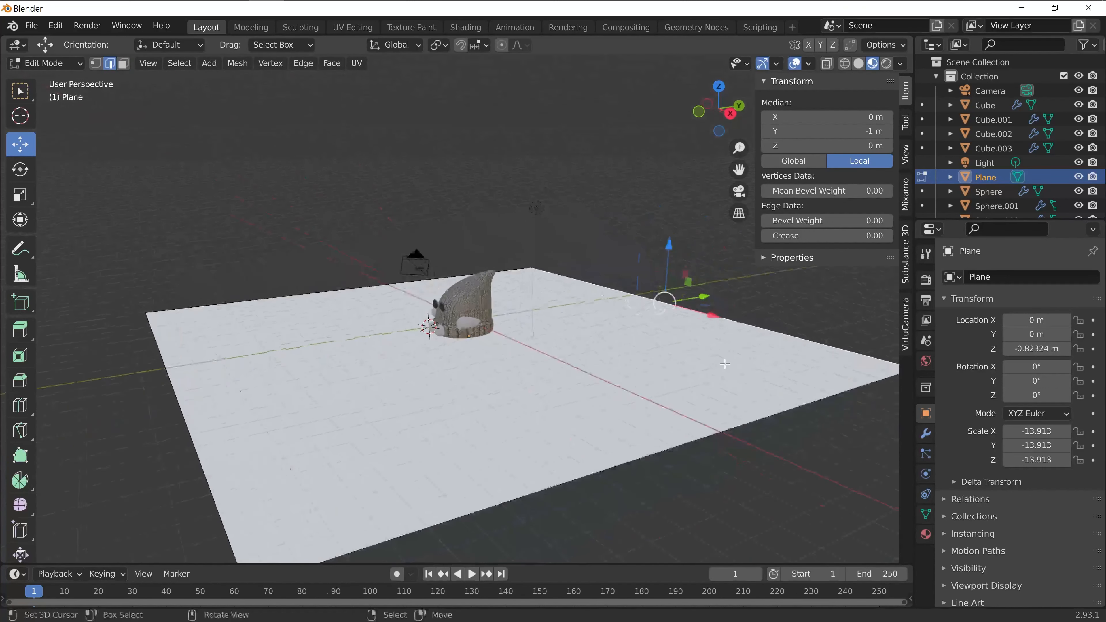
{"action": "scroll", "coordinate": [734, 386], "scroll_direction": "down", "scroll_amount": 1}
{"action": "middle_click_drag", "start_coordinate": [776, 418], "coordinate": [715, 457], "text": "shift"}
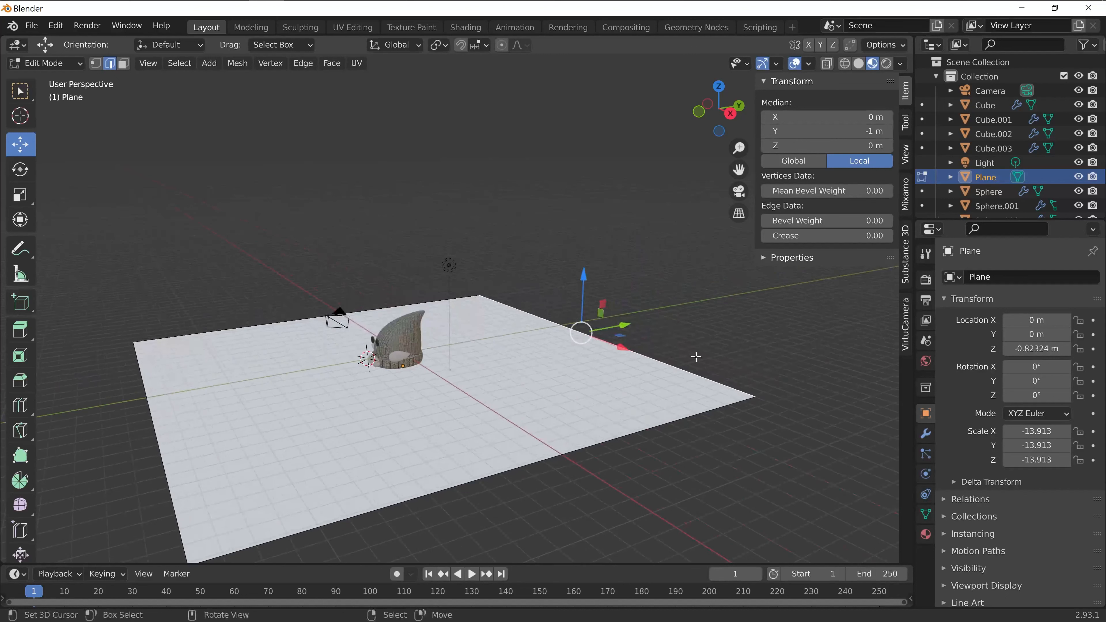
{"action": "key", "text": "e"}
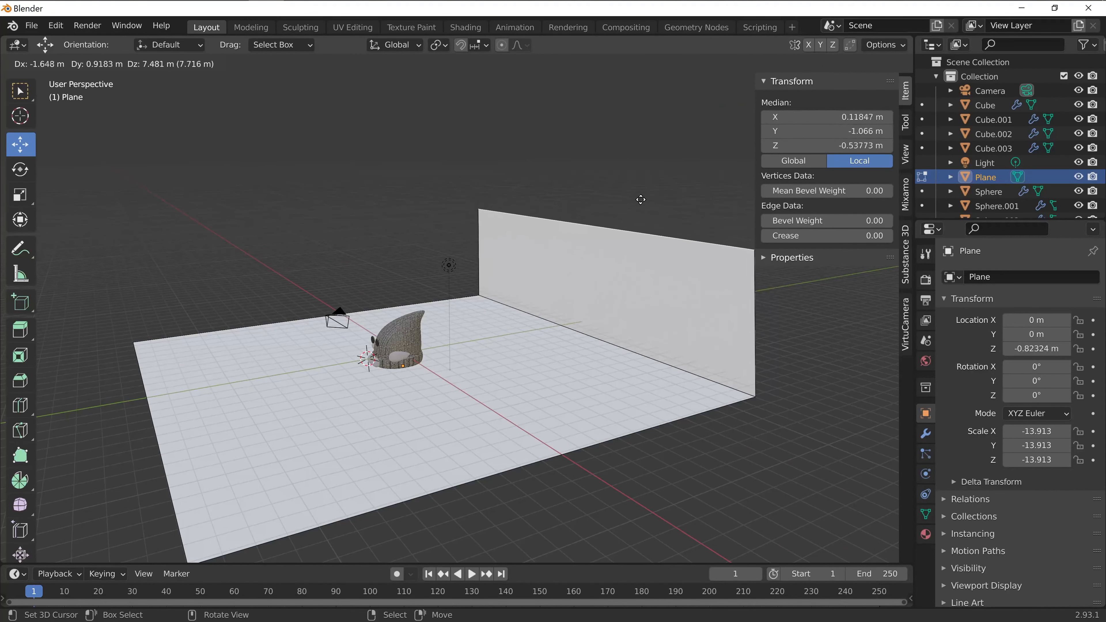
{"action": "key", "text": "z"}
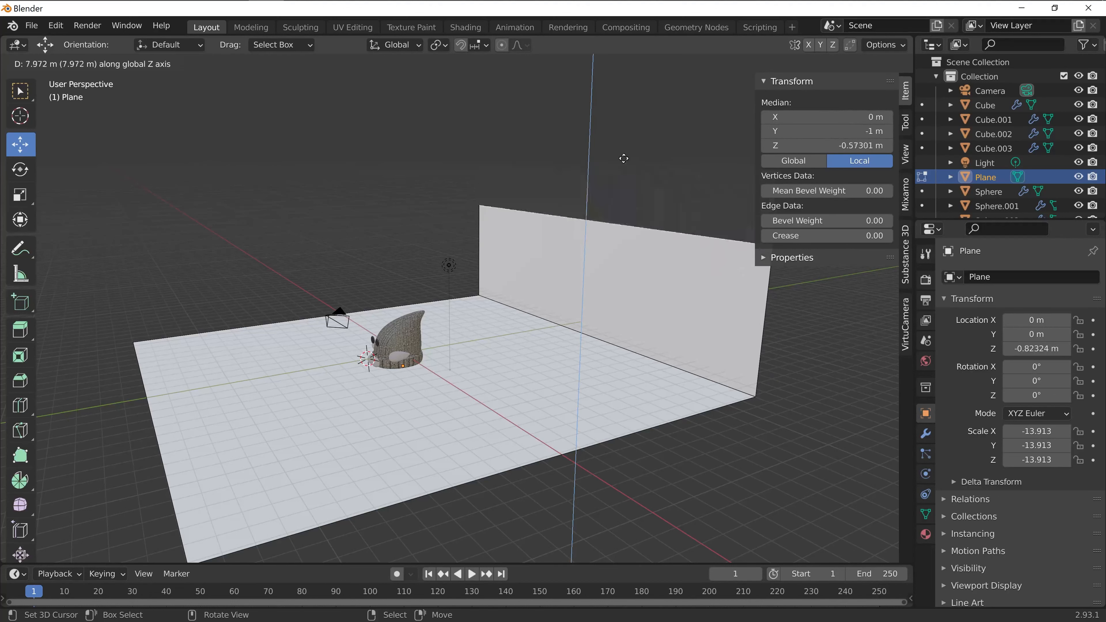
{"action": "left_click", "coordinate": [622, 125]}
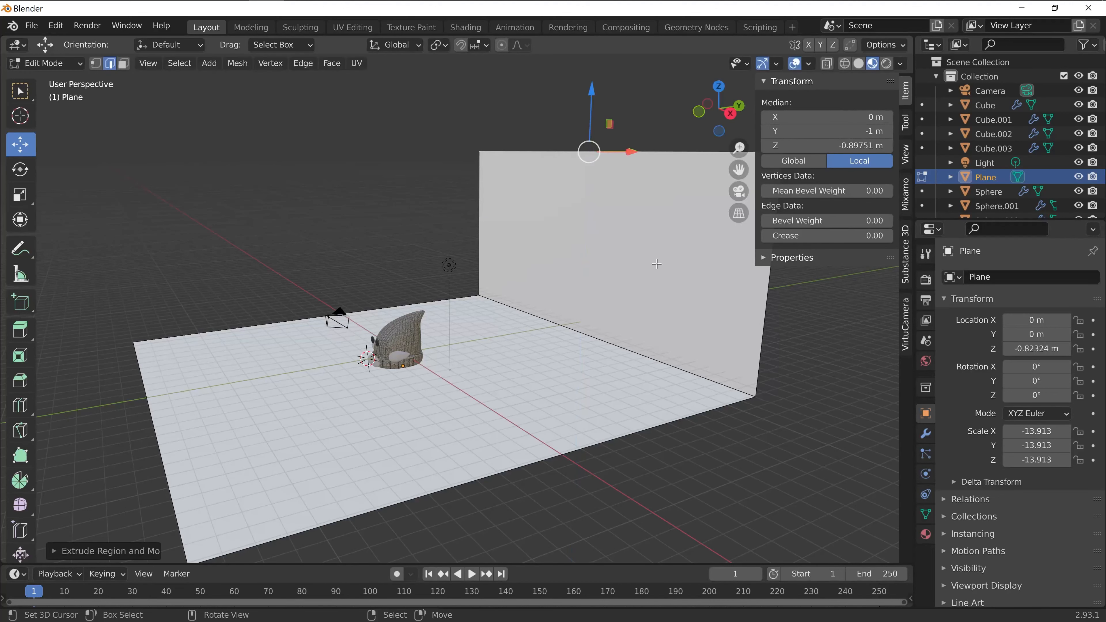
Extrude the wall's upper edge about 21.4 m along negative Y to form a ceiling over the hat.
{"action": "scroll", "coordinate": [644, 264], "scroll_direction": "down", "scroll_amount": 1}
{"action": "middle_click_drag", "start_coordinate": [645, 264], "coordinate": [611, 285]}
{"action": "key", "text": "g"}
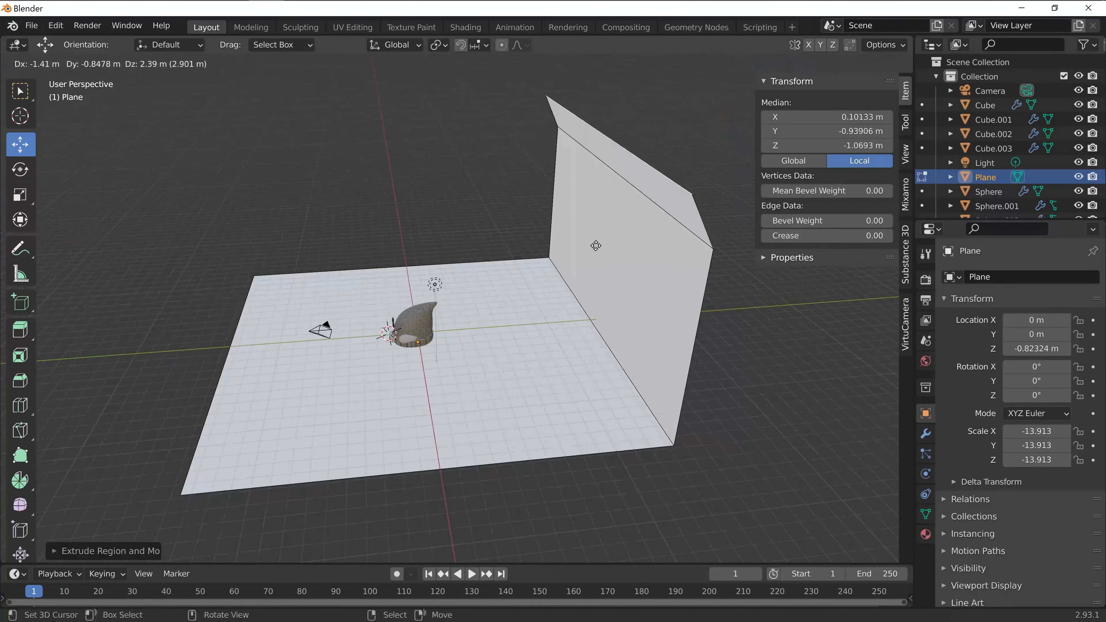
{"action": "key", "text": "x"}
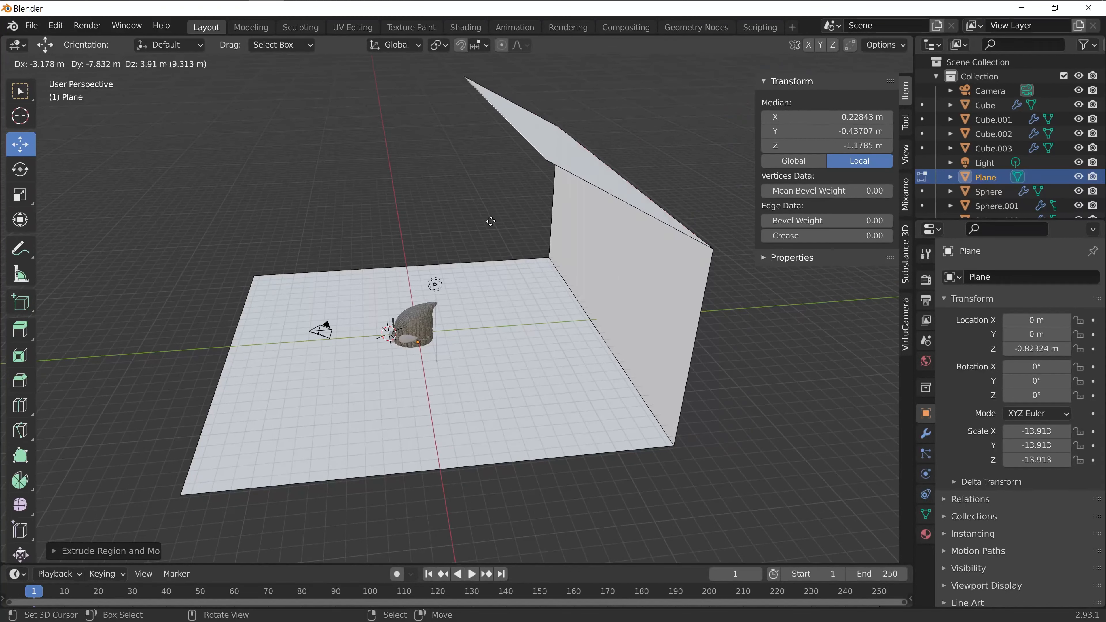
{"action": "key", "text": "y"}
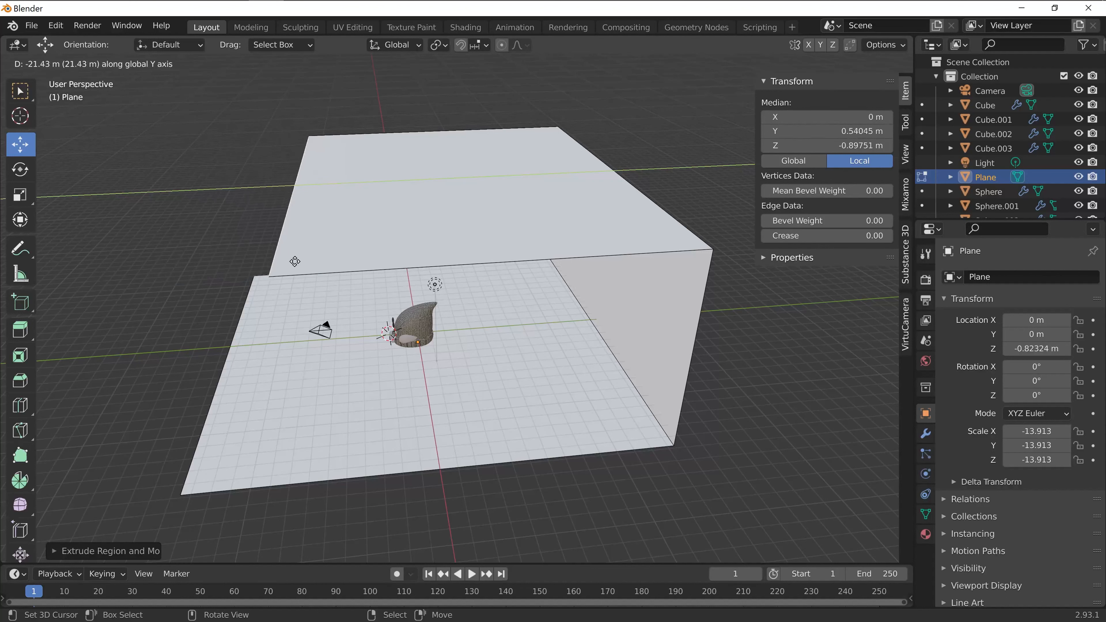
{"action": "left_click", "coordinate": [298, 260]}
Bevel the wall's lower and upper edges together with an offset width of about 0.207 m.
{"action": "middle_click_drag", "start_coordinate": [523, 374], "coordinate": [596, 410]}
{"action": "left_click", "coordinate": [634, 372]}
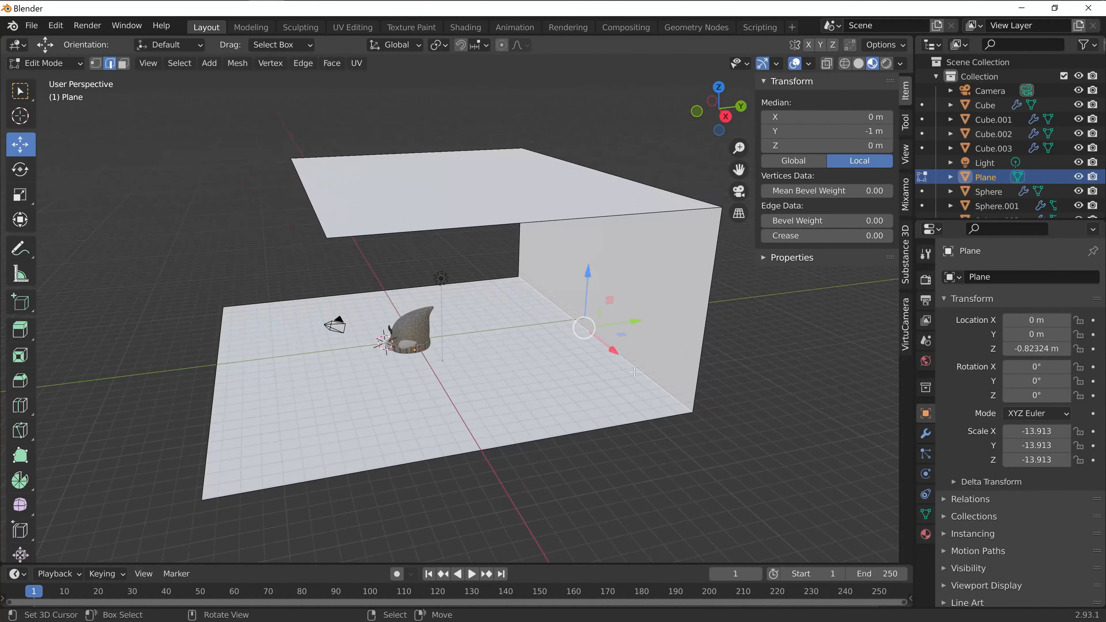
{"action": "middle_click_drag", "start_coordinate": [705, 377], "coordinate": [735, 366]}
{"action": "left_click", "coordinate": [622, 180], "text": "shift"}
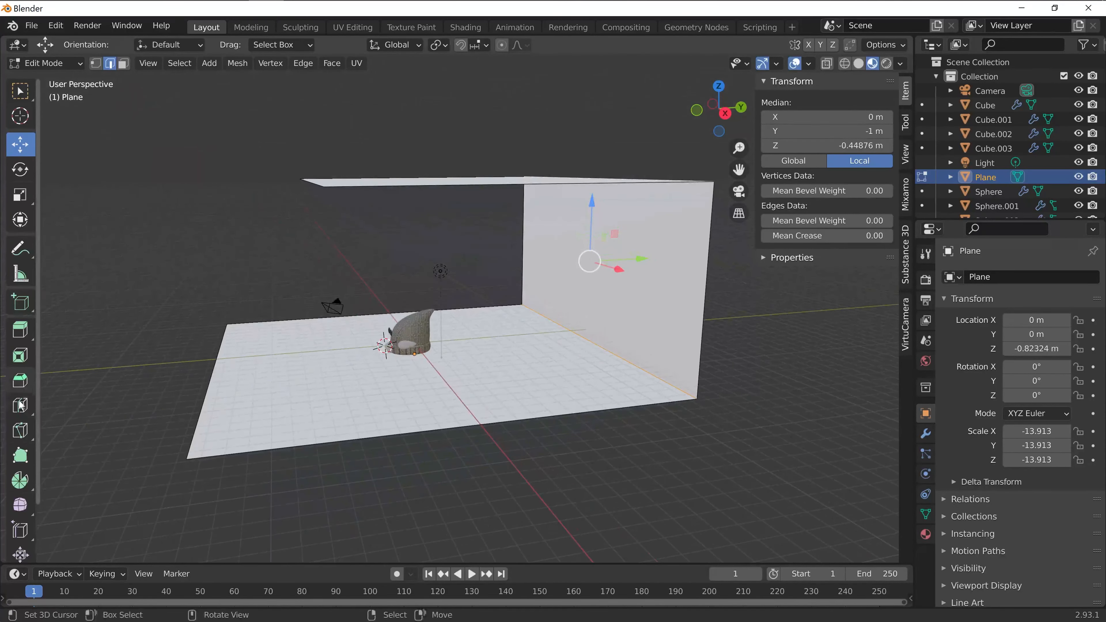
{"action": "left_click", "coordinate": [21, 380]}
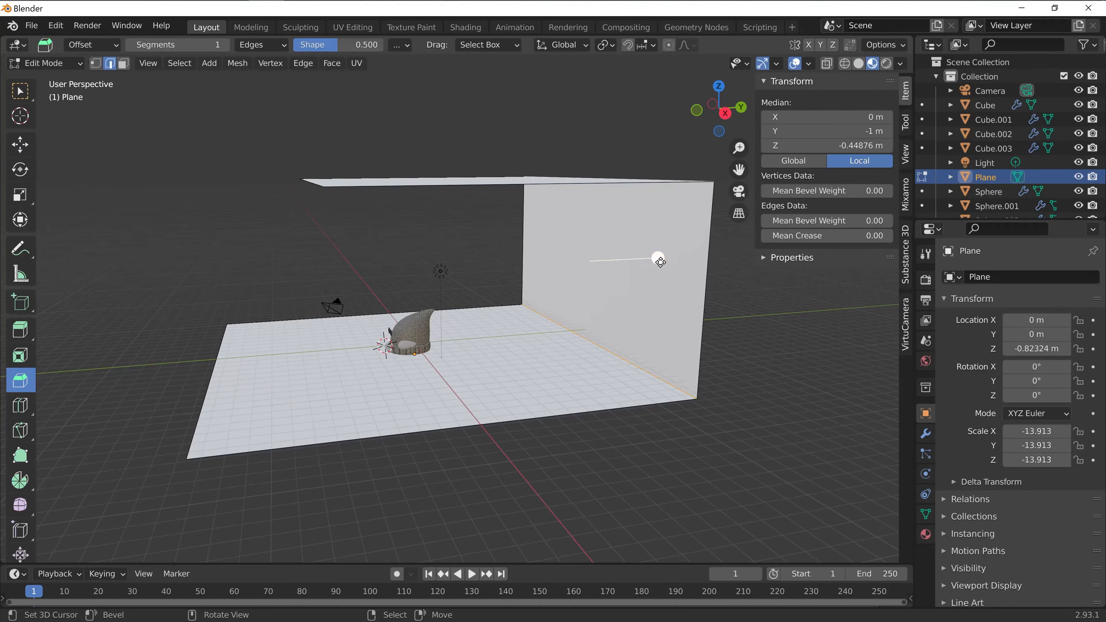
{"action": "left_click_drag", "start_coordinate": [659, 261], "coordinate": [680, 261]}
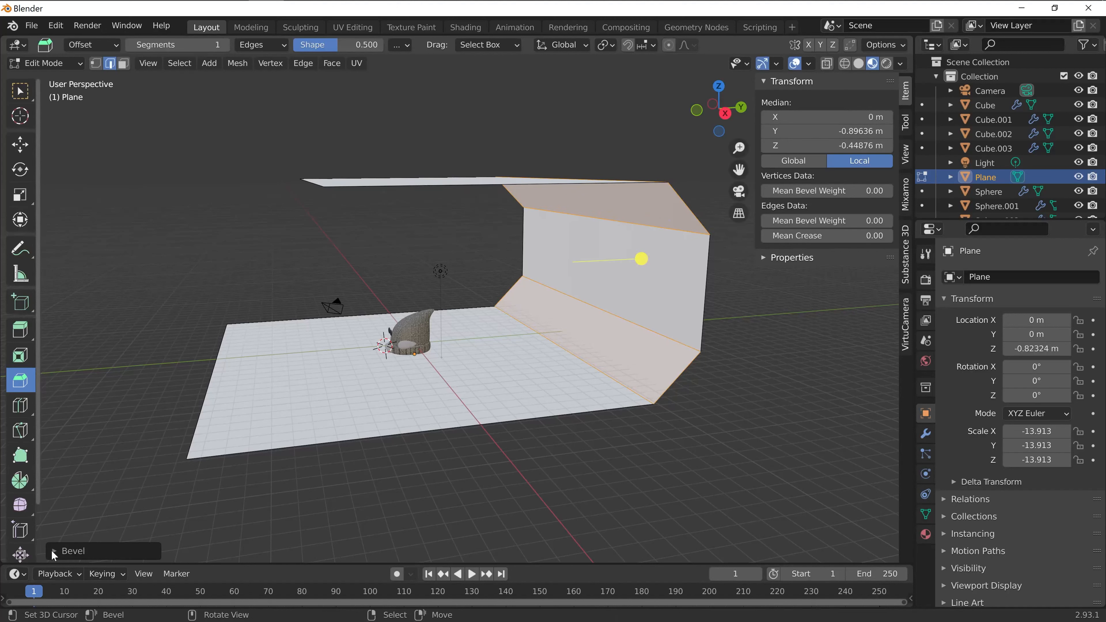
Smooth the bevel into a curve with 37 segments and return to Object Mode.
{"action": "left_click", "coordinate": [56, 551]}
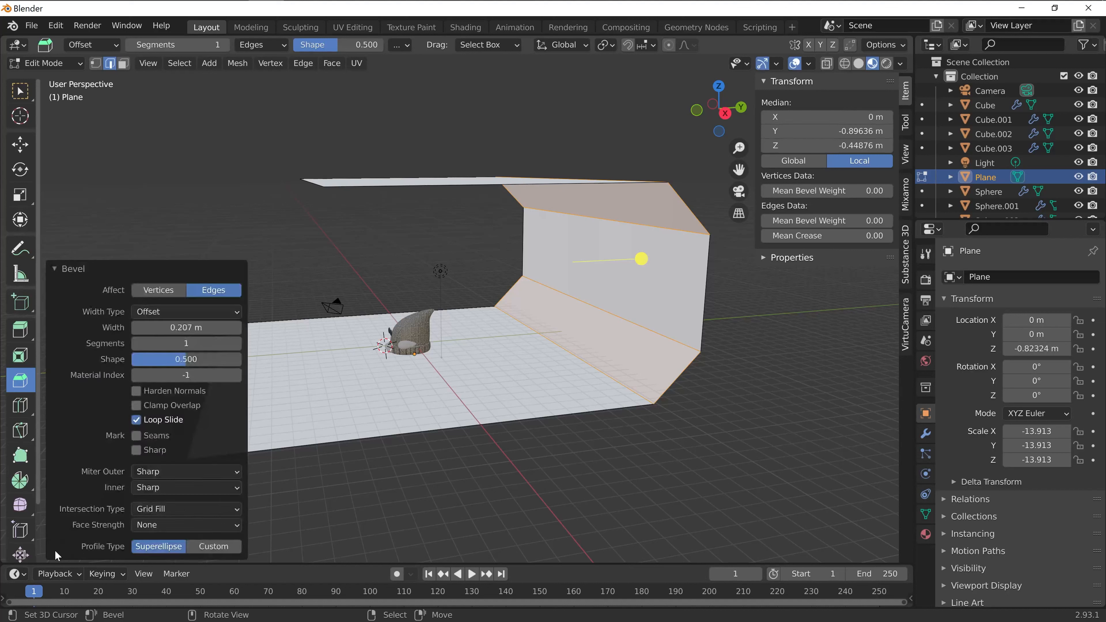
{"action": "double_click", "coordinate": [186, 343]}
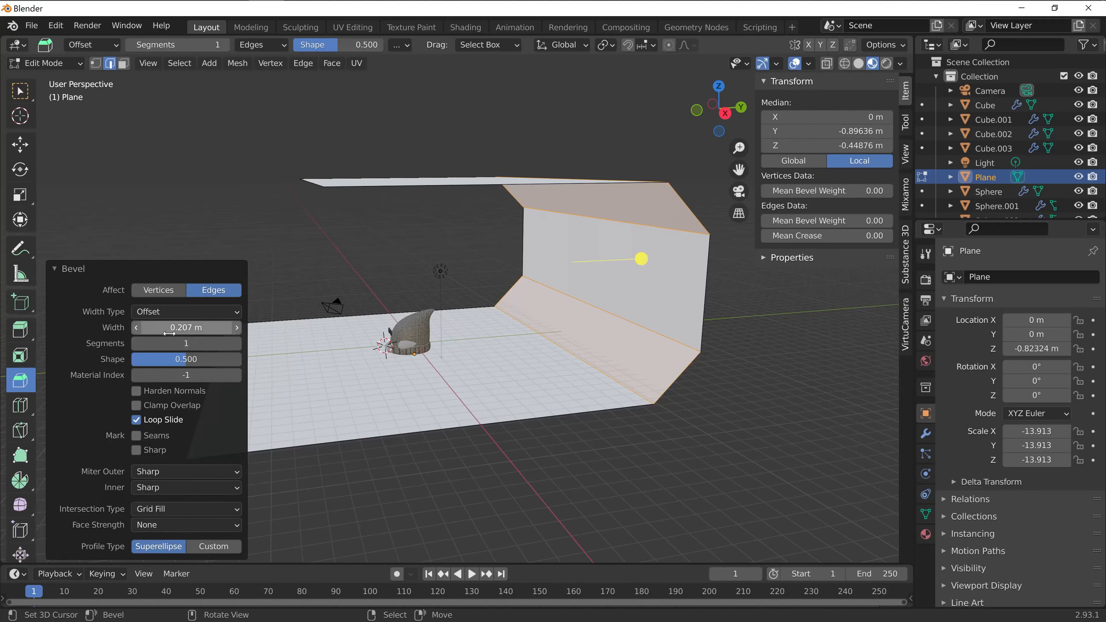
{"action": "type", "text": "30"}
{"action": "key", "text": "Return"}
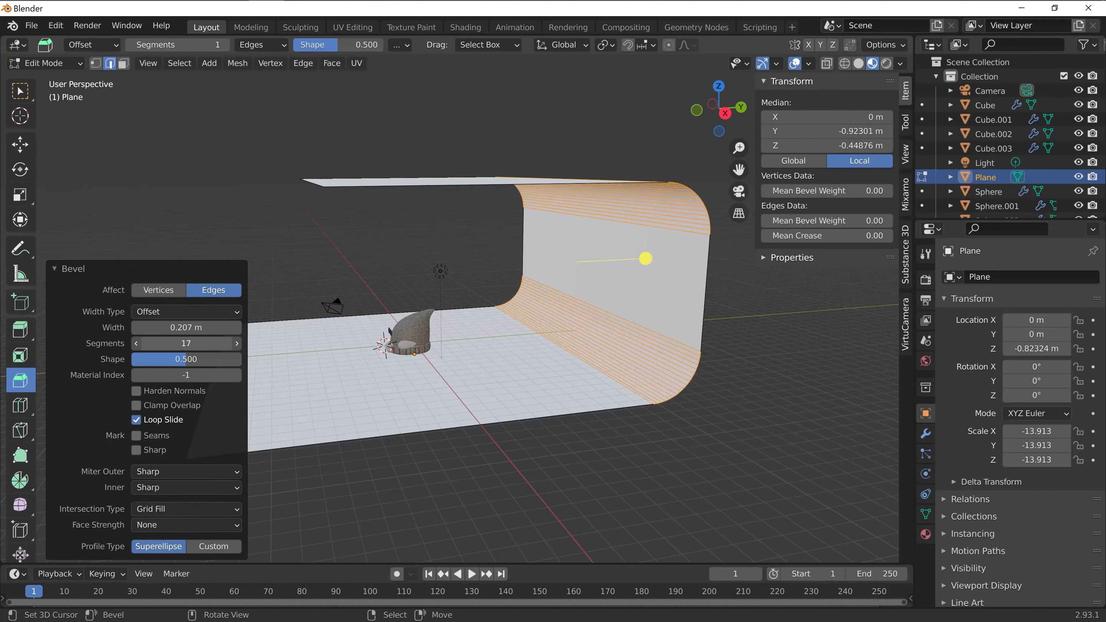
{"action": "middle_click_drag", "start_coordinate": [567, 380], "coordinate": [645, 382]}
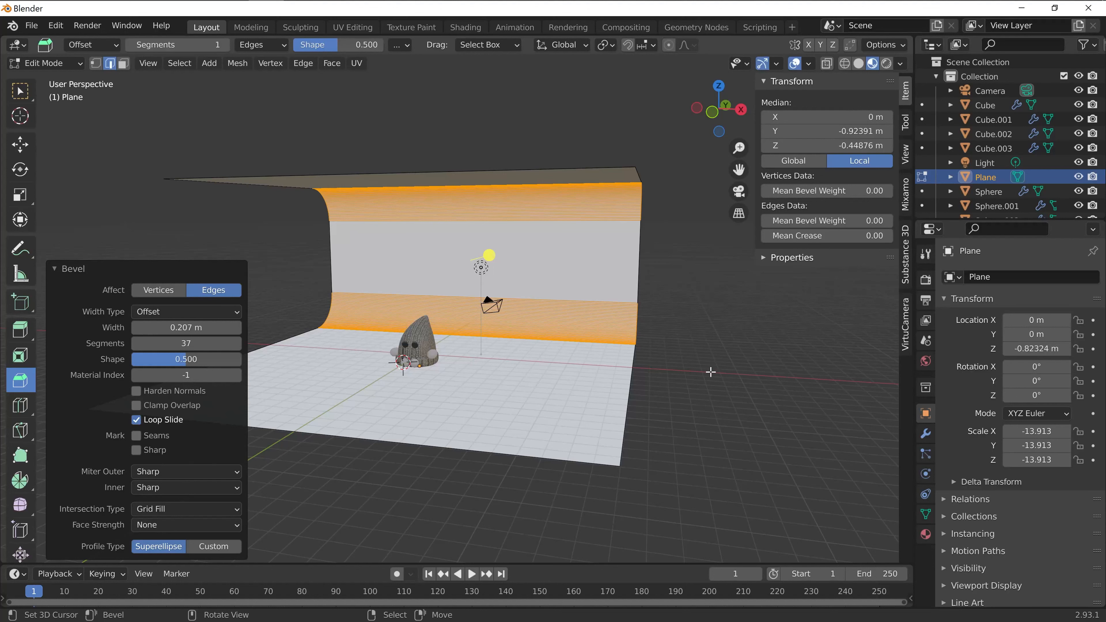
{"action": "key", "text": "Tab"}
Scale the backdrop along the X axis by about 2.54, to about 70.7 m wide.
{"action": "middle_click_drag", "start_coordinate": [405, 325], "coordinate": [283, 236]}
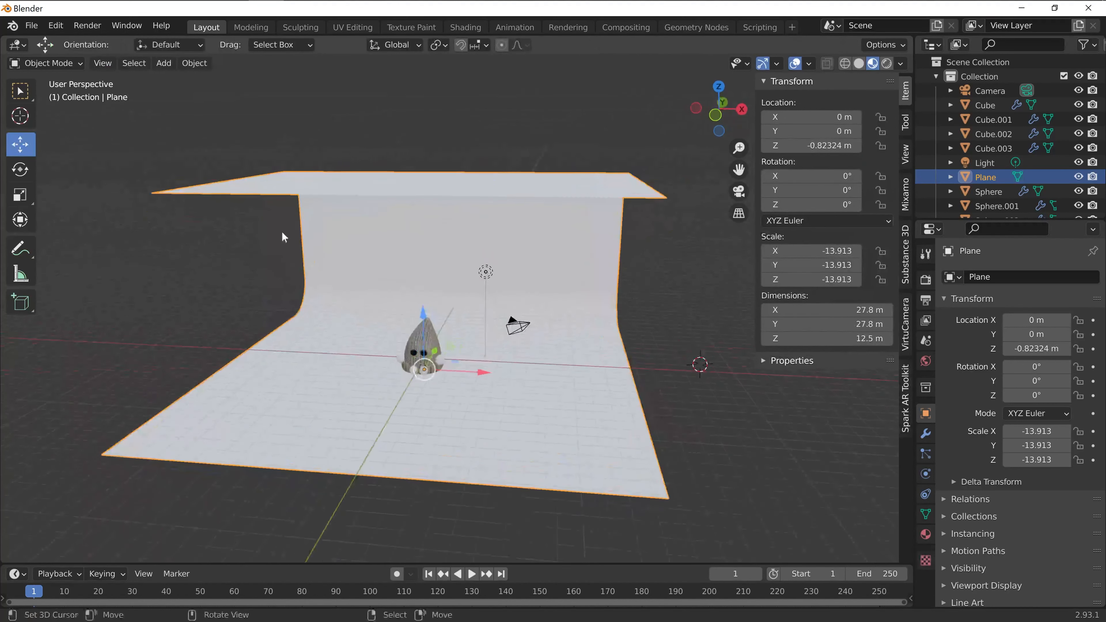
{"action": "left_click", "coordinate": [23, 199]}
{"action": "left_click_drag", "start_coordinate": [481, 381], "coordinate": [566, 383]}
{"action": "scroll", "coordinate": [637, 238], "scroll_direction": "up", "scroll_amount": 2}
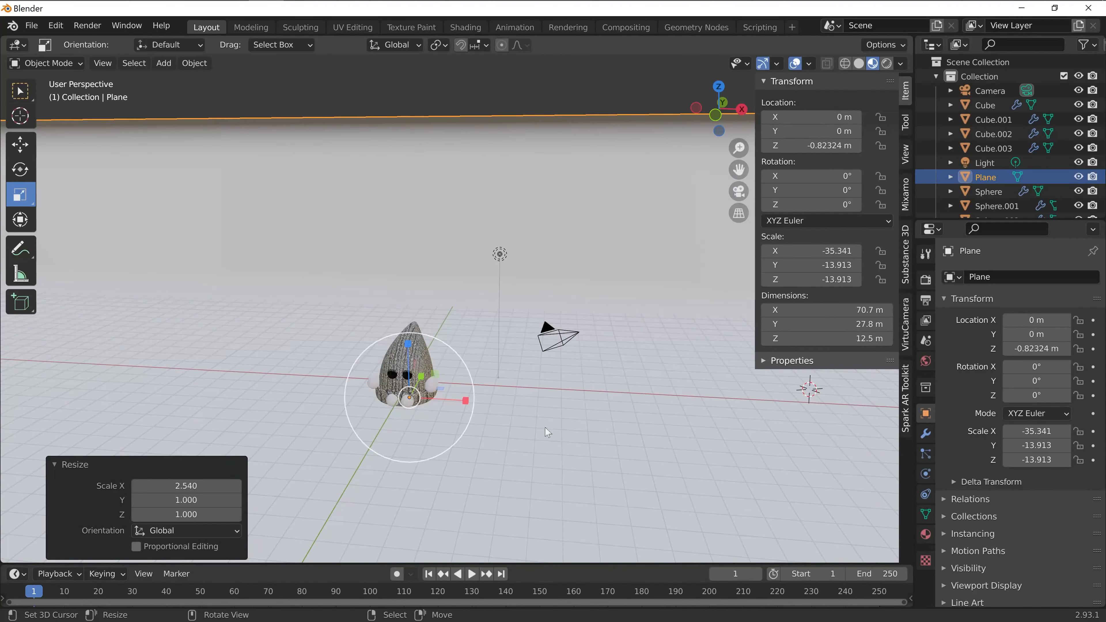
Delete the existing Light object from the scene.
{"action": "scroll", "coordinate": [544, 427], "scroll_direction": "down", "scroll_amount": 1}
{"action": "scroll", "coordinate": [510, 397], "scroll_direction": "up", "scroll_amount": 1}
{"action": "scroll", "coordinate": [510, 397], "scroll_direction": "up", "scroll_amount": 1}
{"action": "middle_click_drag", "start_coordinate": [519, 413], "coordinate": [586, 340], "text": "shift"}
{"action": "scroll", "coordinate": [526, 344], "scroll_direction": "up", "scroll_amount": 1}
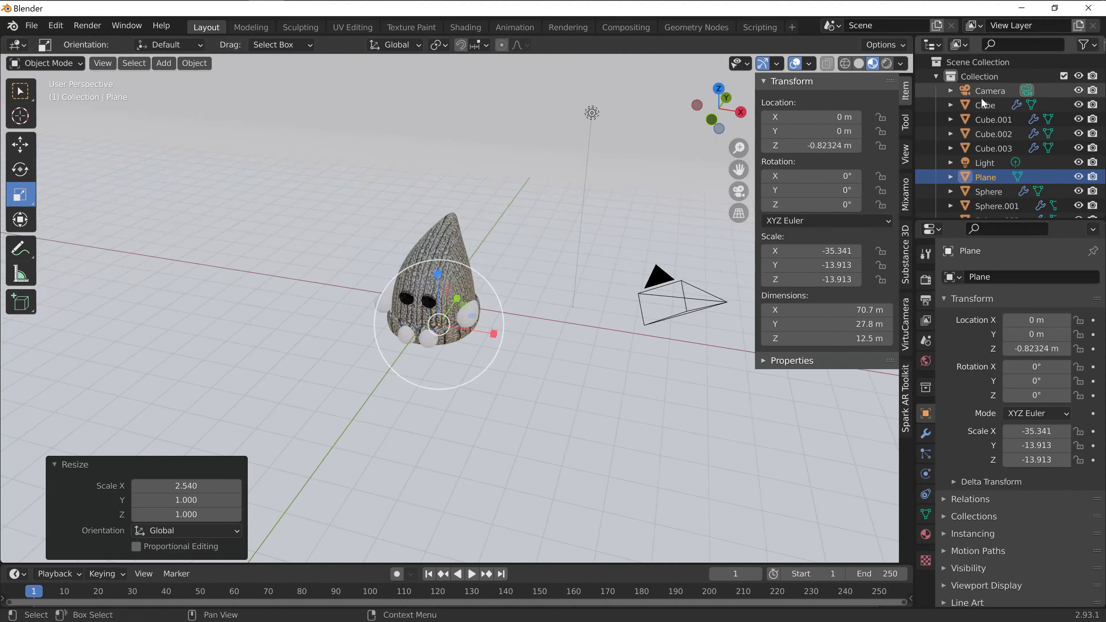
{"action": "scroll", "coordinate": [983, 170], "scroll_direction": "down", "scroll_amount": 1}
{"action": "left_click", "coordinate": [977, 148]}
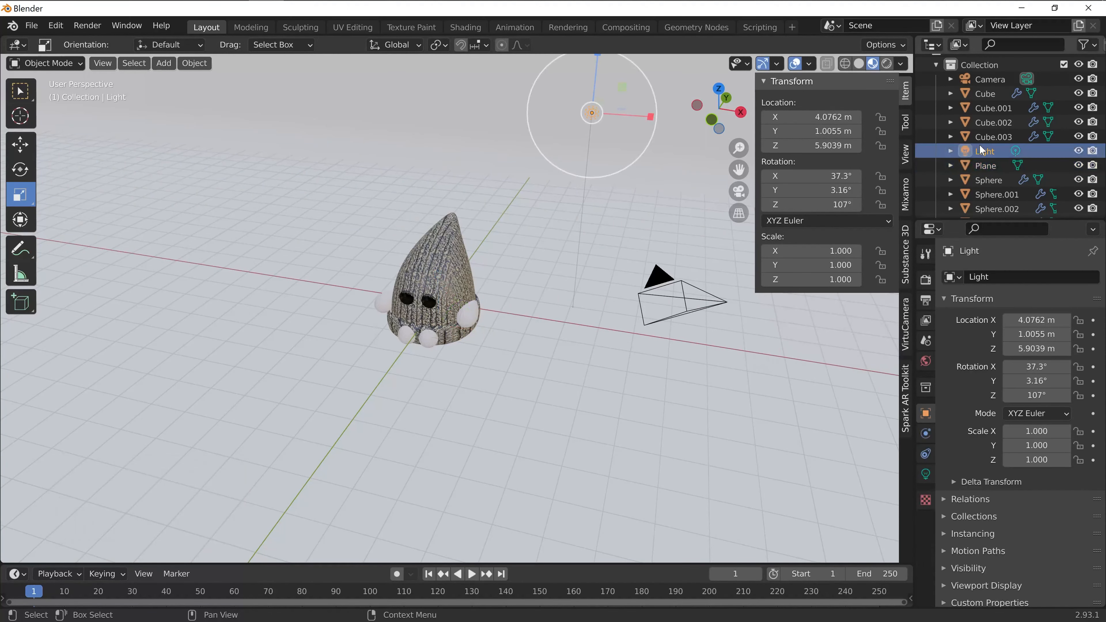
{"action": "key", "text": "x"}
Compare the scene in Solid and Material Preview shading, leaving the viewport in Rendered shading.
{"action": "middle_click_drag", "start_coordinate": [530, 280], "coordinate": [547, 264]}
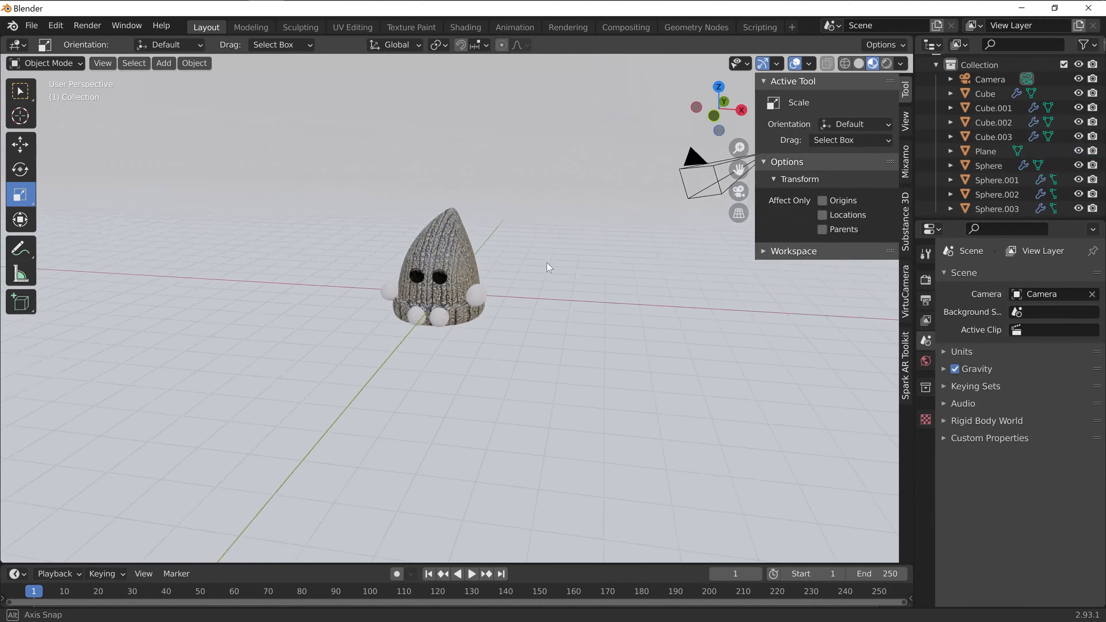
{"action": "left_click", "coordinate": [887, 63]}
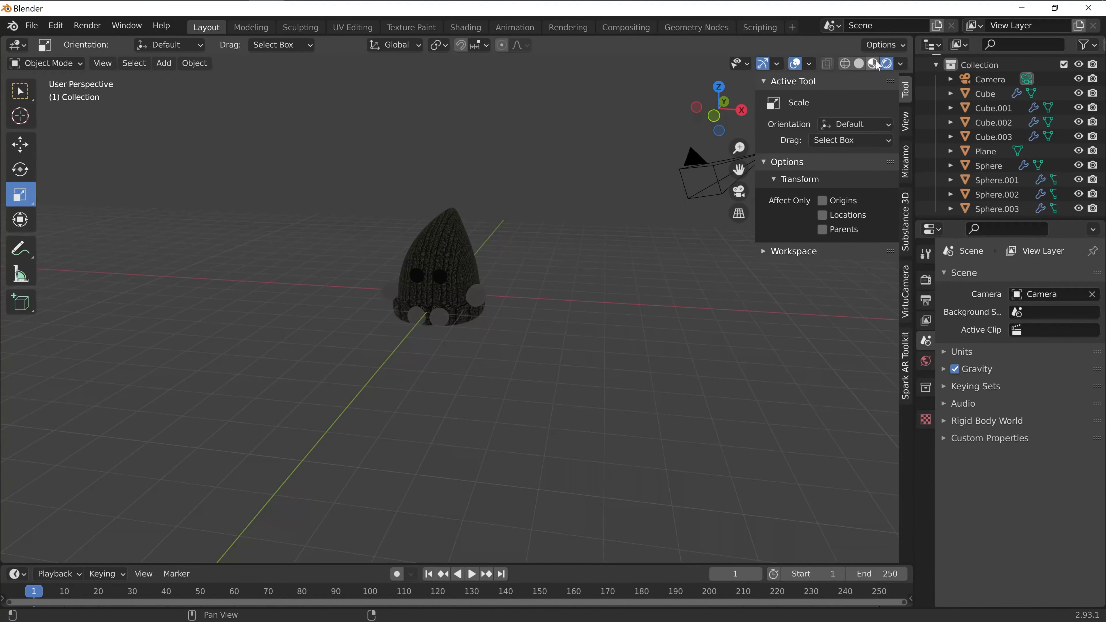
{"action": "left_click", "coordinate": [860, 65]}
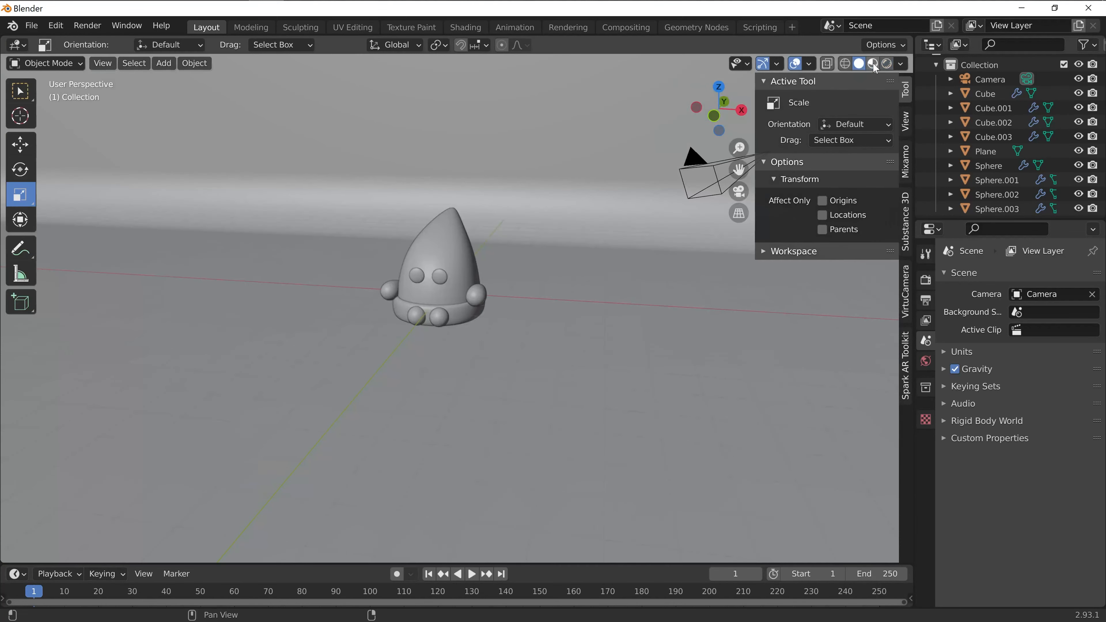
{"action": "left_click", "coordinate": [874, 65]}
{"action": "left_click", "coordinate": [887, 64]}
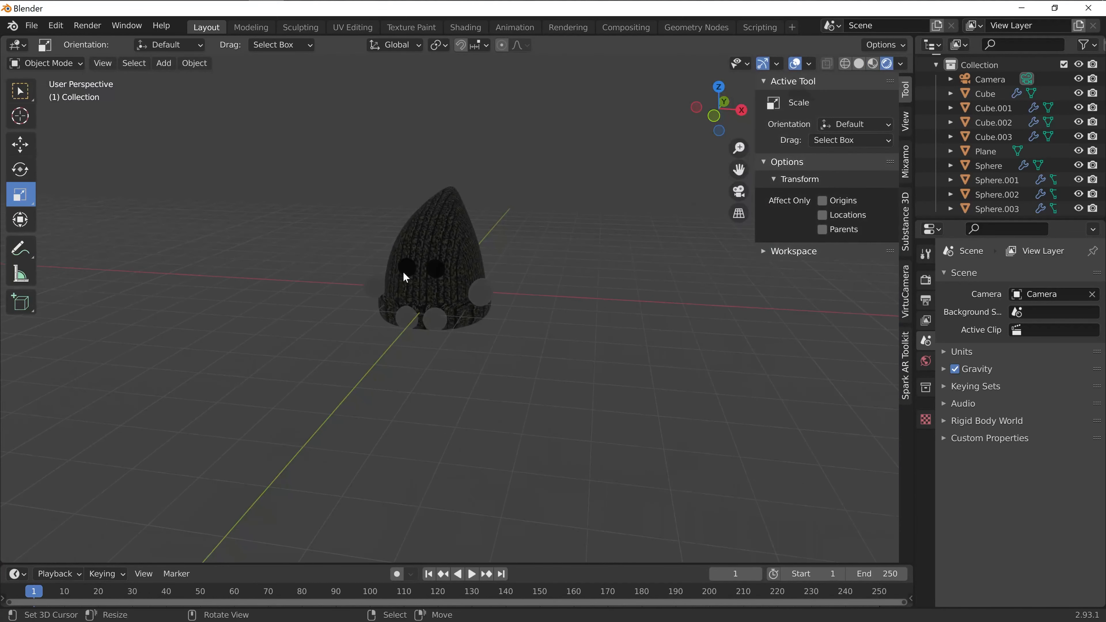
Add an area light to the scene.
{"action": "left_click", "coordinate": [163, 65]}
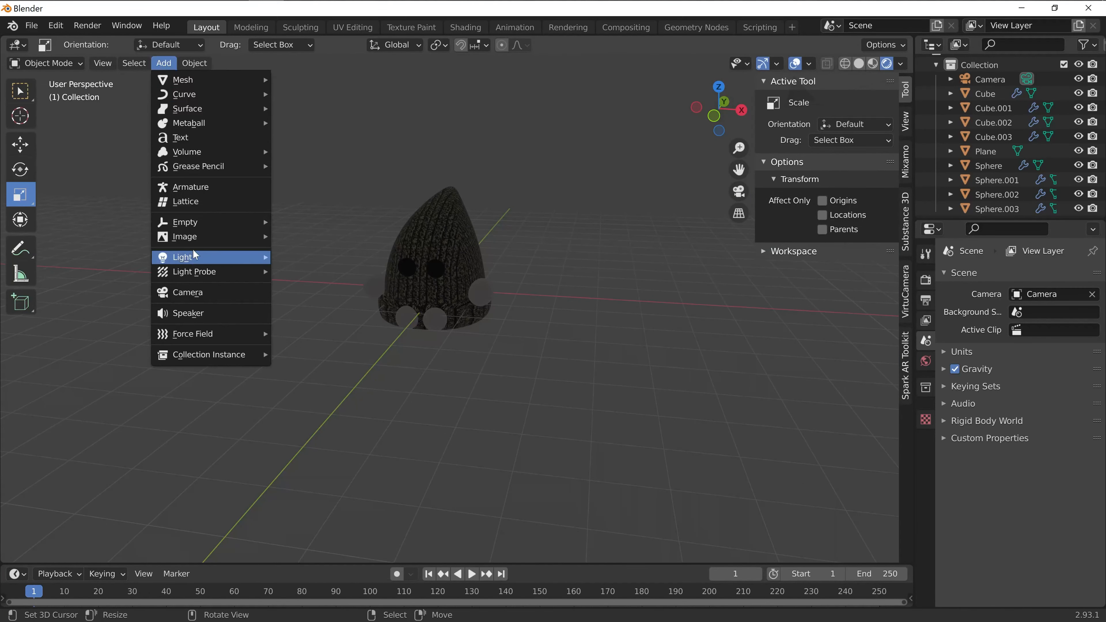
{"action": "mouse_move", "coordinate": [203, 262]}
{"action": "left_click", "coordinate": [305, 304]}
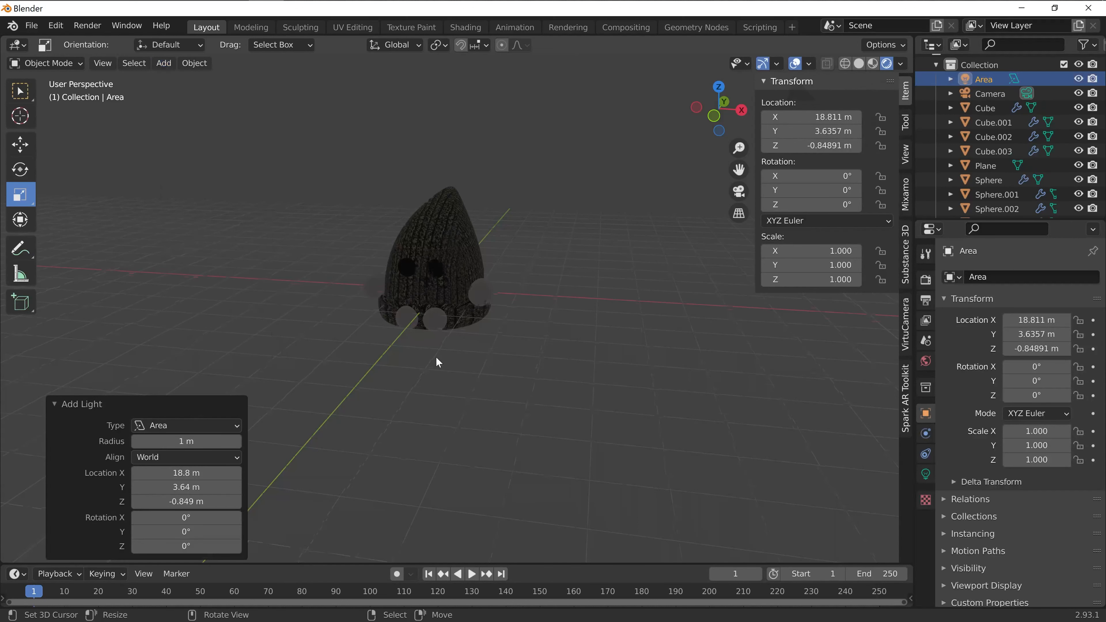
Set the area light's location to 0 m on the X, Y and Z axes.
{"action": "scroll", "coordinate": [436, 356], "scroll_direction": "down", "scroll_amount": 3}
{"action": "left_click", "coordinate": [1038, 320]}
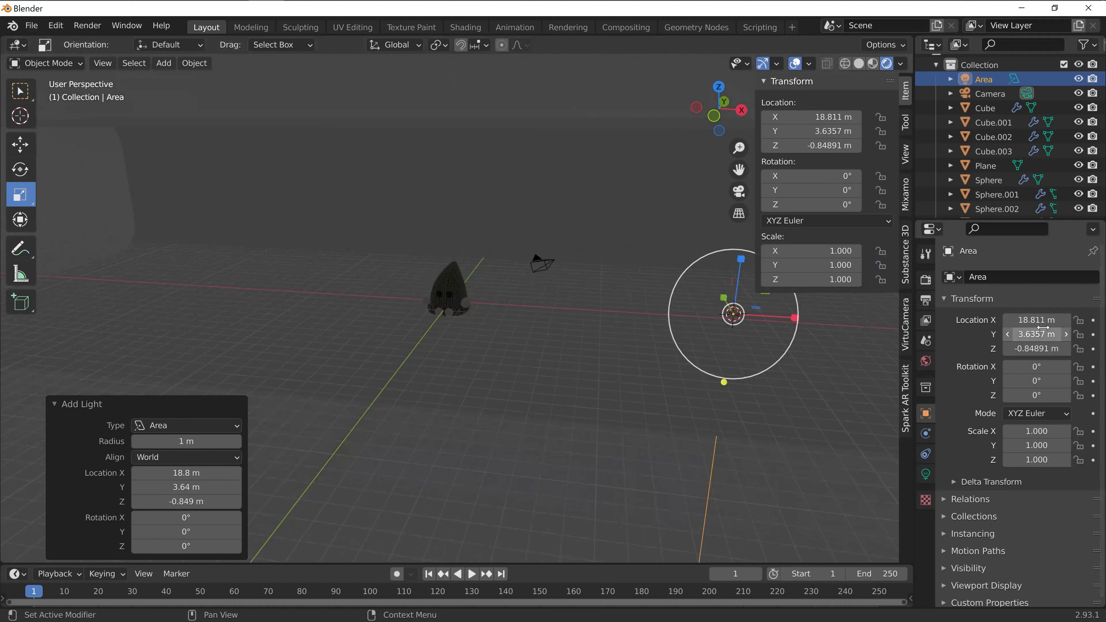
{"action": "type", "text": "0"}
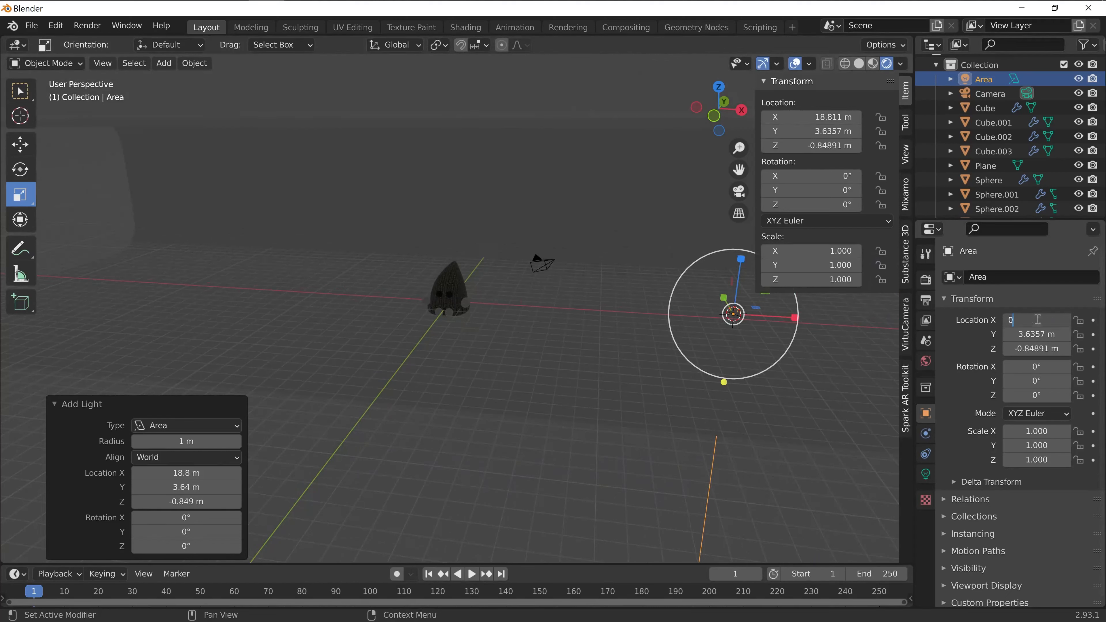
{"action": "key", "text": "Tab"}
{"action": "type", "text": "0"}
{"action": "key", "text": "Return"}
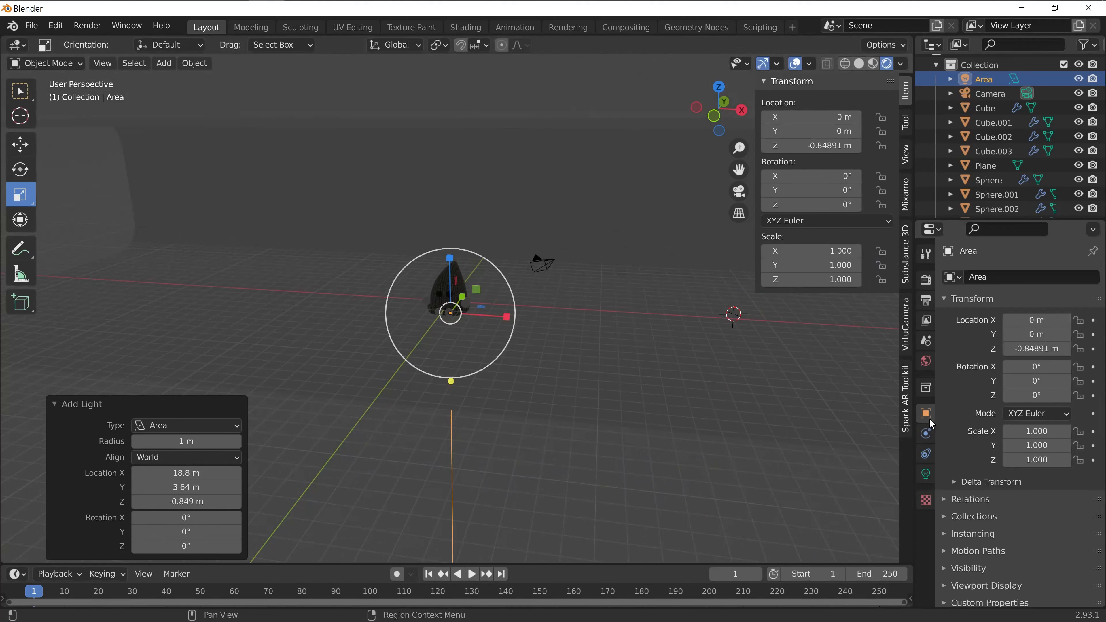
{"action": "scroll", "coordinate": [425, 299], "scroll_direction": "up", "scroll_amount": 5}
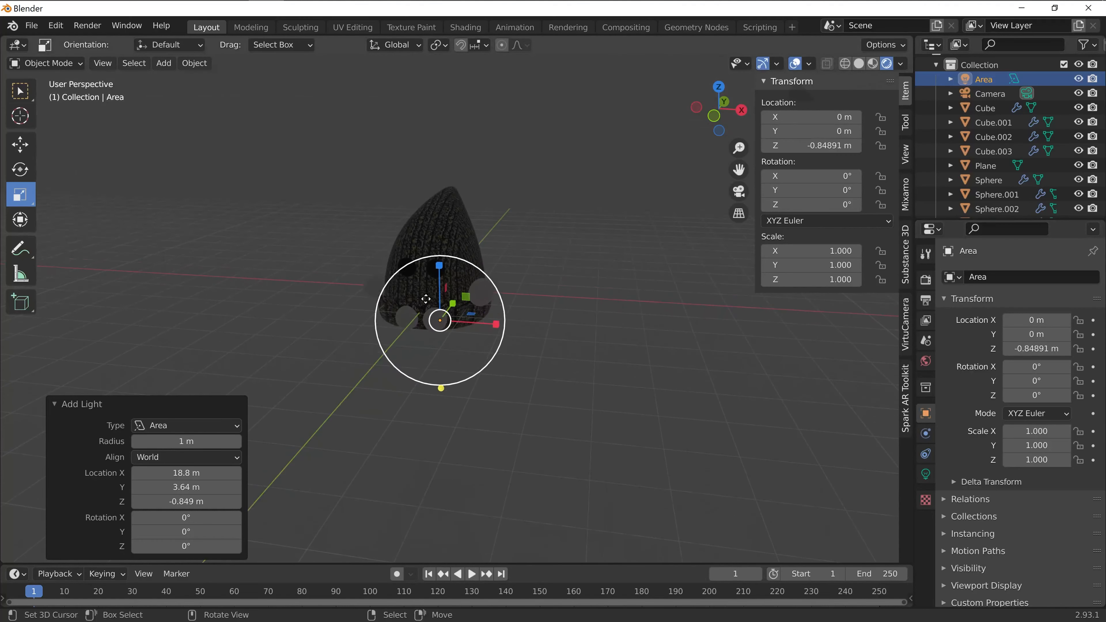
{"action": "left_click", "coordinate": [1029, 348]}
{"action": "type", "text": "0"}
{"action": "key", "text": "Return"}
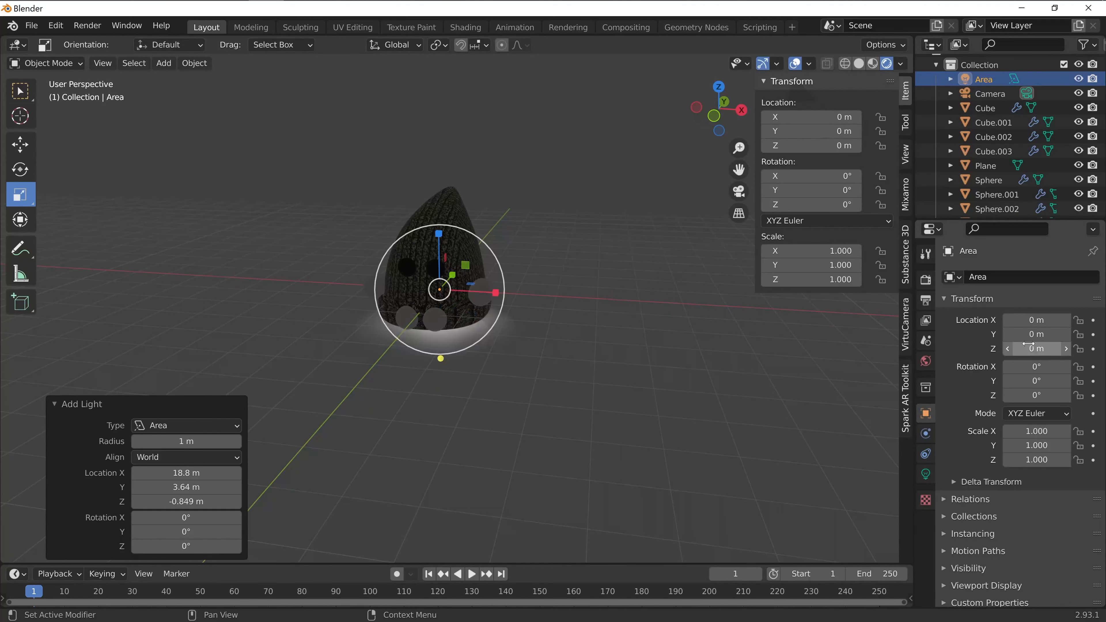
Raise the area light straight above the hat to about 4.28 m on Z.
{"action": "left_click", "coordinate": [20, 144]}
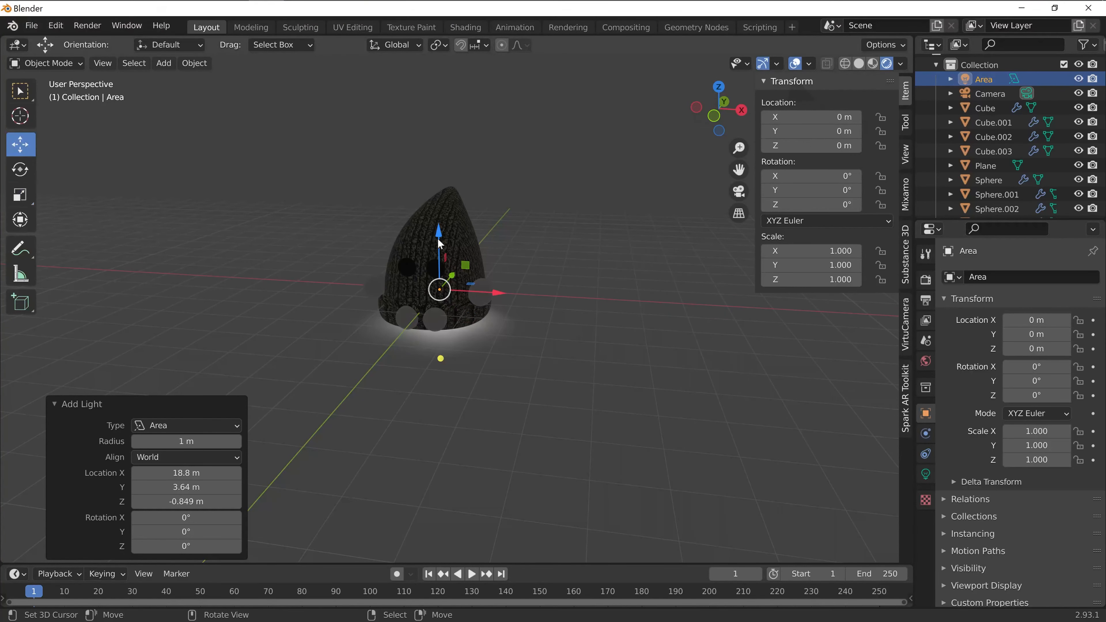
{"action": "left_click_drag", "start_coordinate": [439, 243], "coordinate": [430, 132]}
{"action": "middle_click_drag", "start_coordinate": [522, 174], "coordinate": [431, 139]}
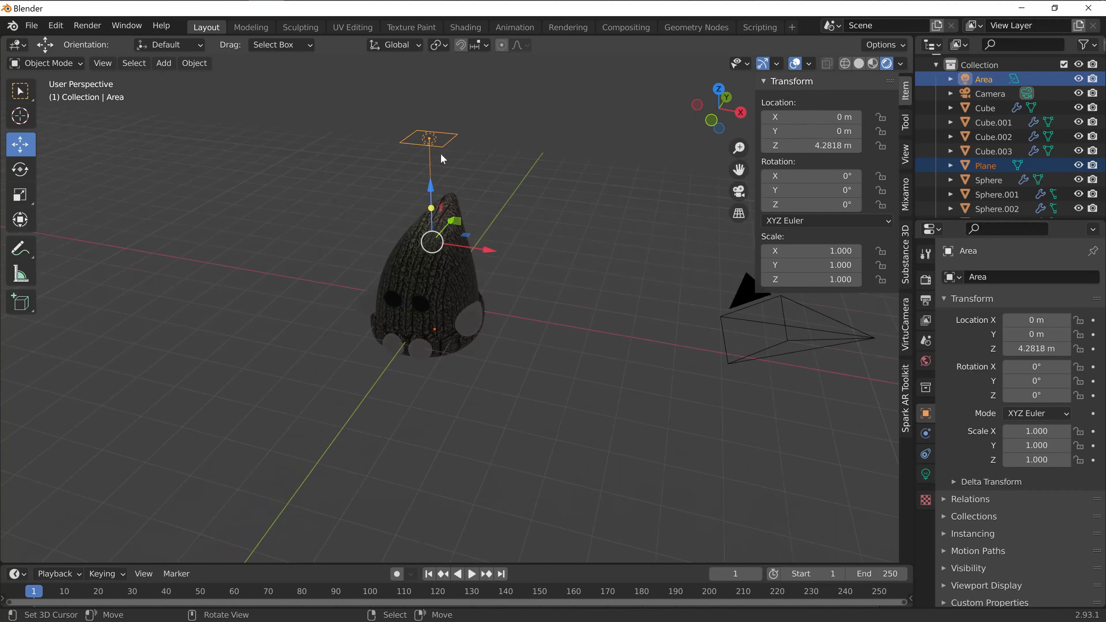
Move only the area light in front of the hat on one side, to about -2.28 m on X and -3.87 m on Y.
{"action": "left_click", "coordinate": [429, 136]}
{"action": "left_click", "coordinate": [432, 139]}
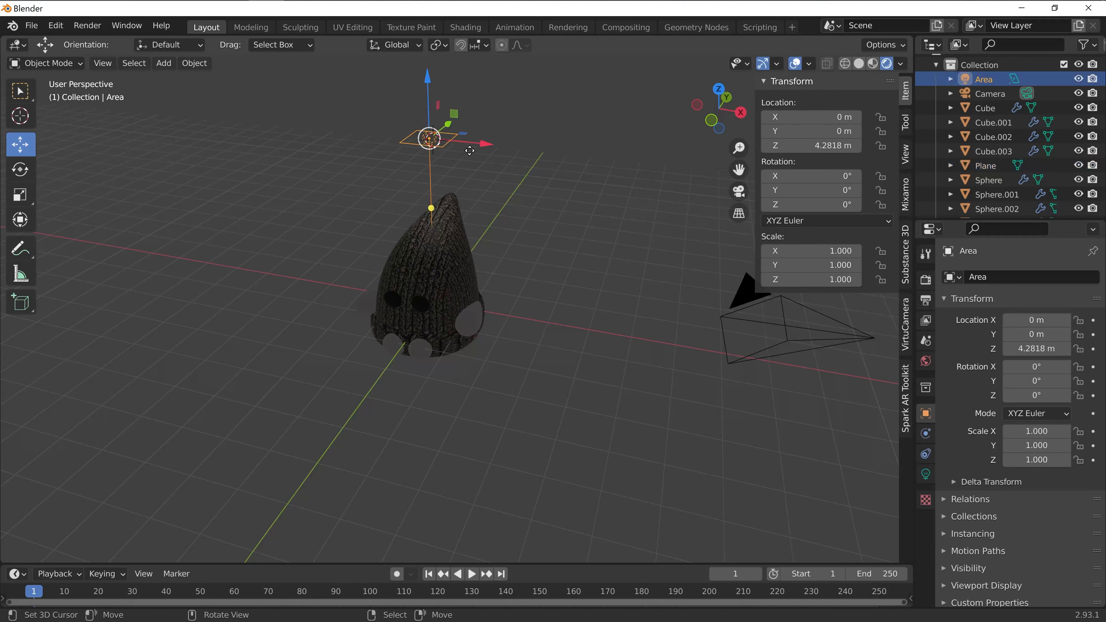
{"action": "left_click", "coordinate": [432, 138]}
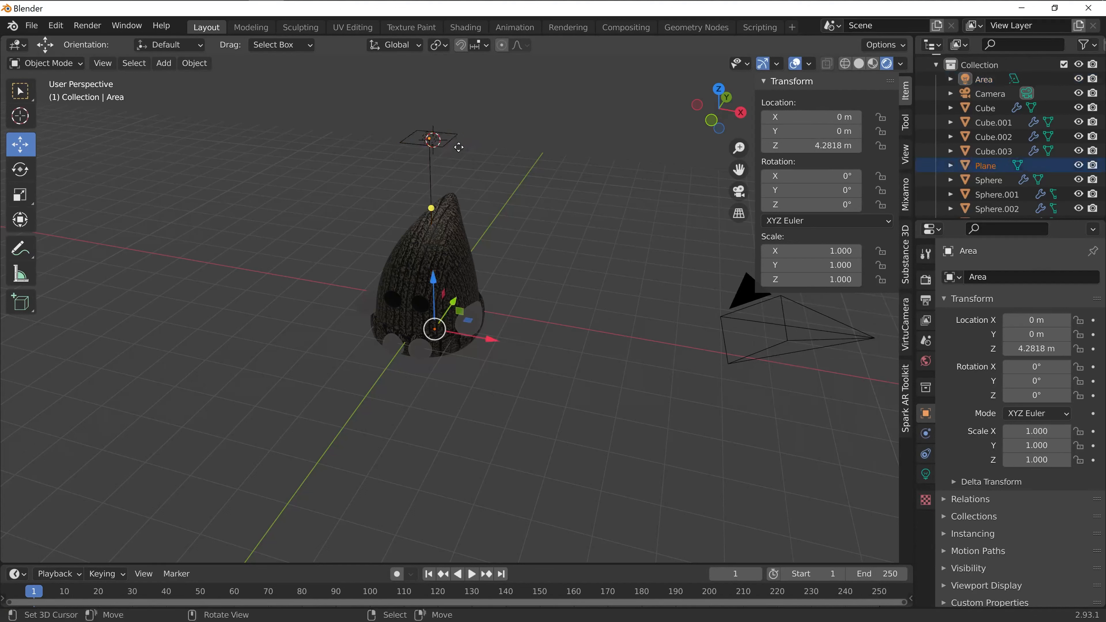
{"action": "left_click", "coordinate": [432, 140]}
{"action": "left_click_drag", "start_coordinate": [479, 145], "coordinate": [288, 206]}
{"action": "middle_click_drag", "start_coordinate": [308, 247], "coordinate": [347, 235]}
{"action": "left_click_drag", "start_coordinate": [304, 177], "coordinate": [324, 192]}
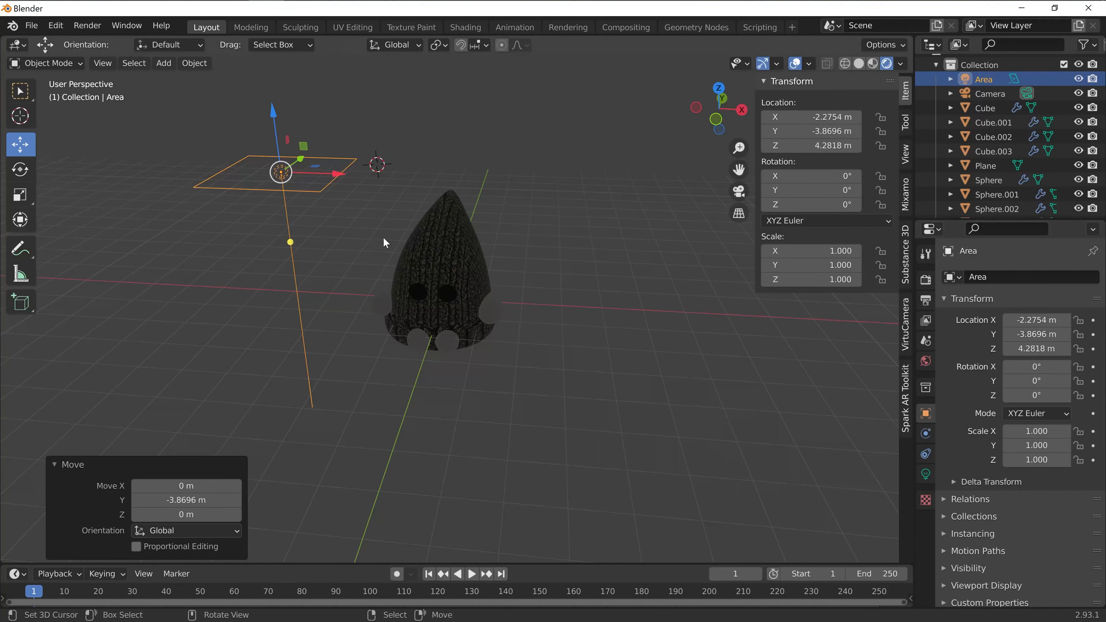
Set the area light's power to about 280 W and shift it farther from the hat to about -3.23 m on X.
{"action": "left_click", "coordinate": [990, 80]}
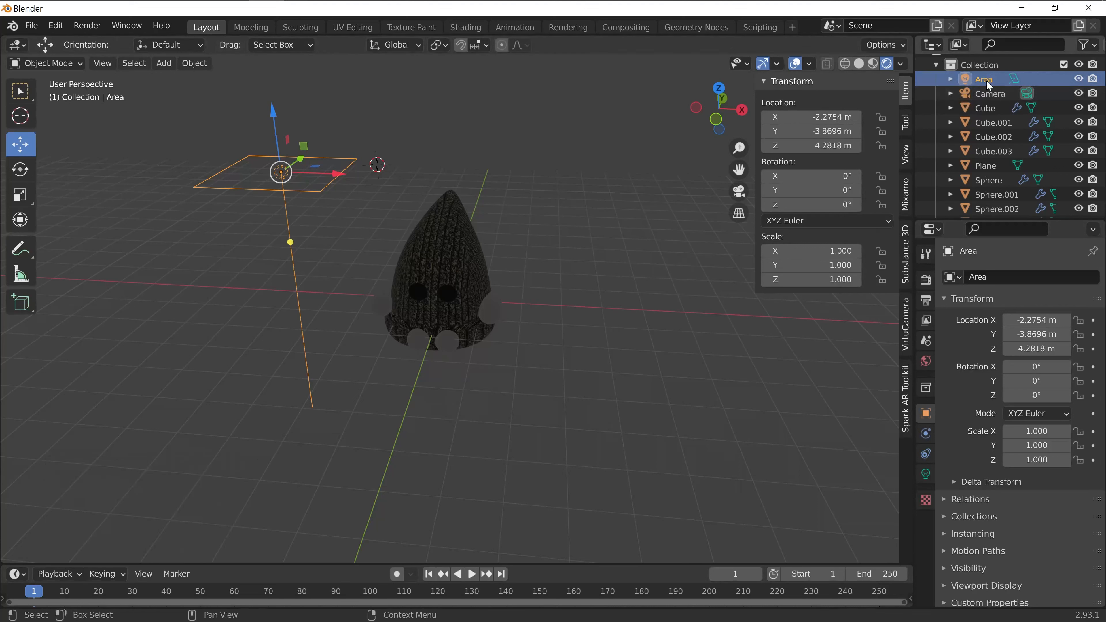
{"action": "left_click", "coordinate": [926, 479]}
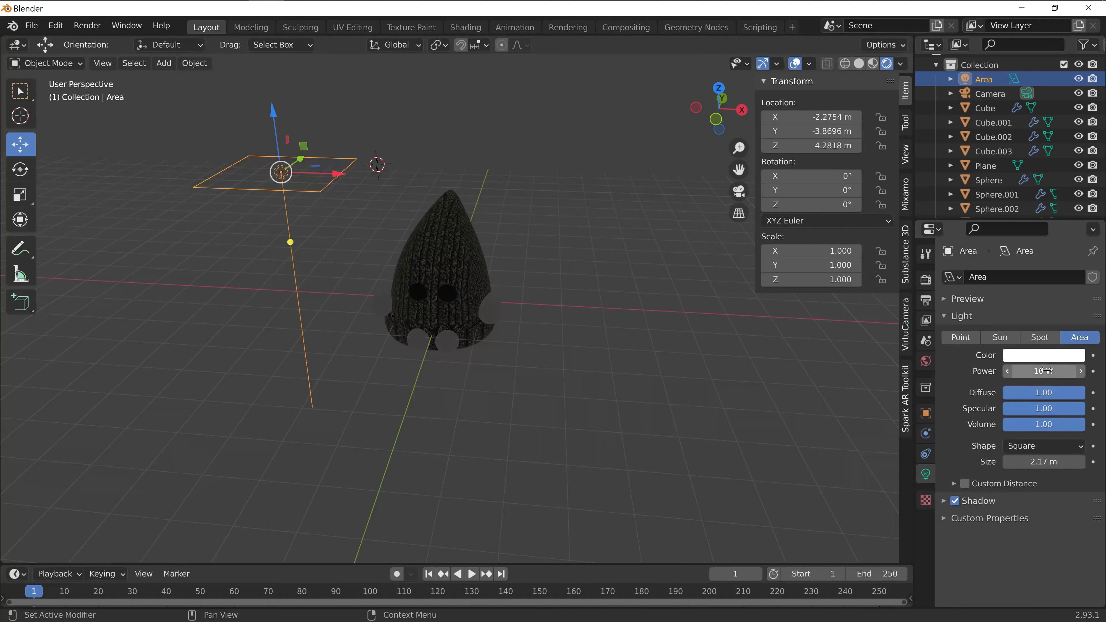
{"action": "left_click_drag", "start_coordinate": [1046, 372], "coordinate": [1069, 371]}
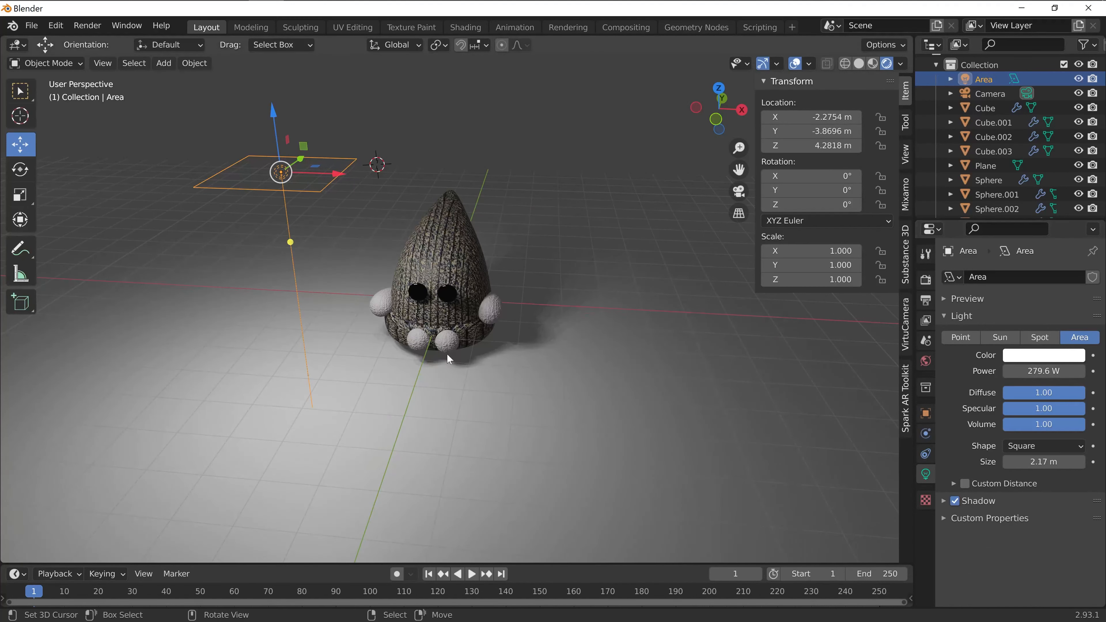
{"action": "middle_click_drag", "start_coordinate": [447, 354], "coordinate": [438, 379]}
{"action": "left_click_drag", "start_coordinate": [303, 204], "coordinate": [253, 200]}
{"action": "middle_click_drag", "start_coordinate": [253, 200], "coordinate": [373, 292]}
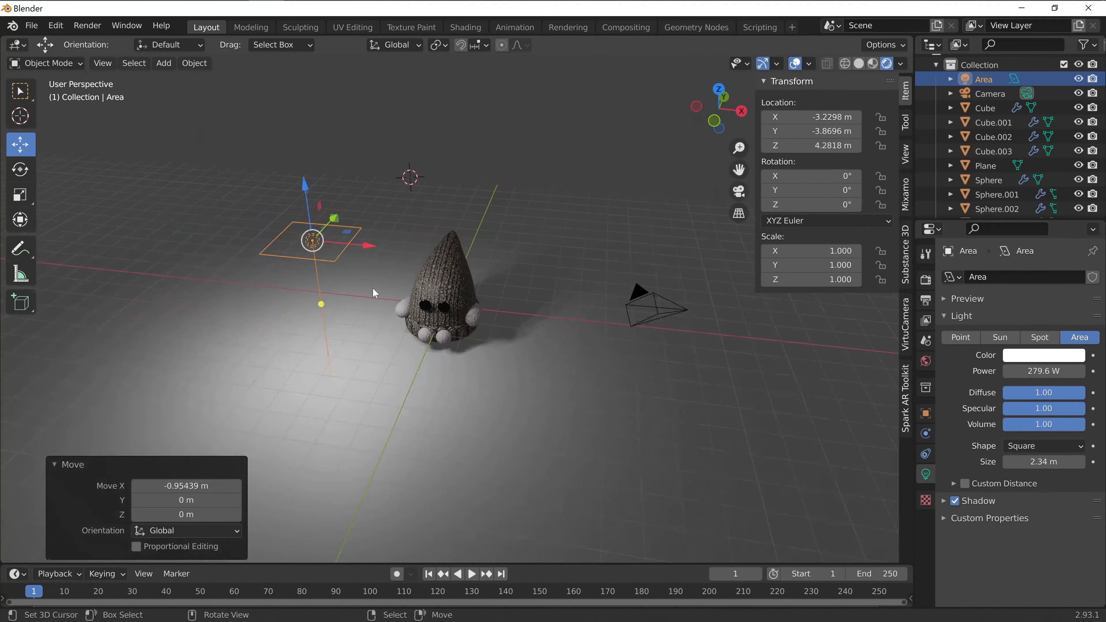
Duplicate the area light and place the copy on the opposite side of the hat, moving it about 3.49 m on Y.
{"action": "key", "text": "ctrl+v"}
{"action": "key", "text": "g"}
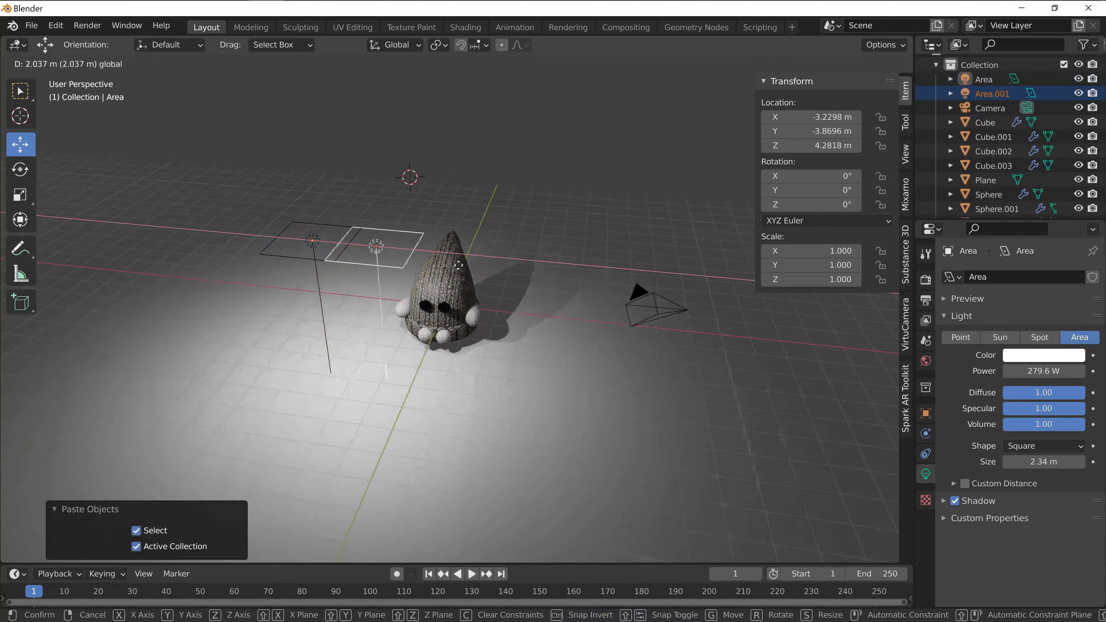
{"action": "left_click", "coordinate": [635, 282]}
{"action": "middle_click_drag", "start_coordinate": [671, 386], "coordinate": [445, 273]}
{"action": "left_click_drag", "start_coordinate": [453, 258], "coordinate": [452, 258]}
{"action": "left_click_drag", "start_coordinate": [516, 250], "coordinate": [559, 236]}
{"action": "middle_click_drag", "start_coordinate": [482, 392], "coordinate": [552, 375]}
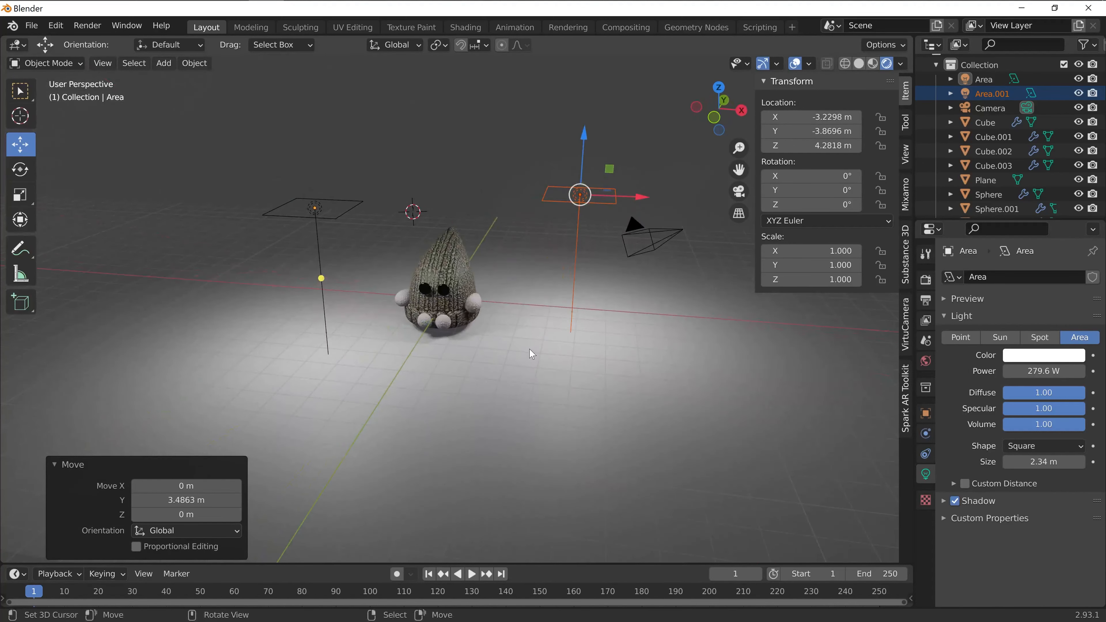
Copy the second area light and place the third one centered behind the hat, shifting it about -4.70 m on X.
{"action": "key", "text": "ctrl+c"}
{"action": "key", "text": "ctrl+v"}
{"action": "key", "text": "KP_Decimal"}
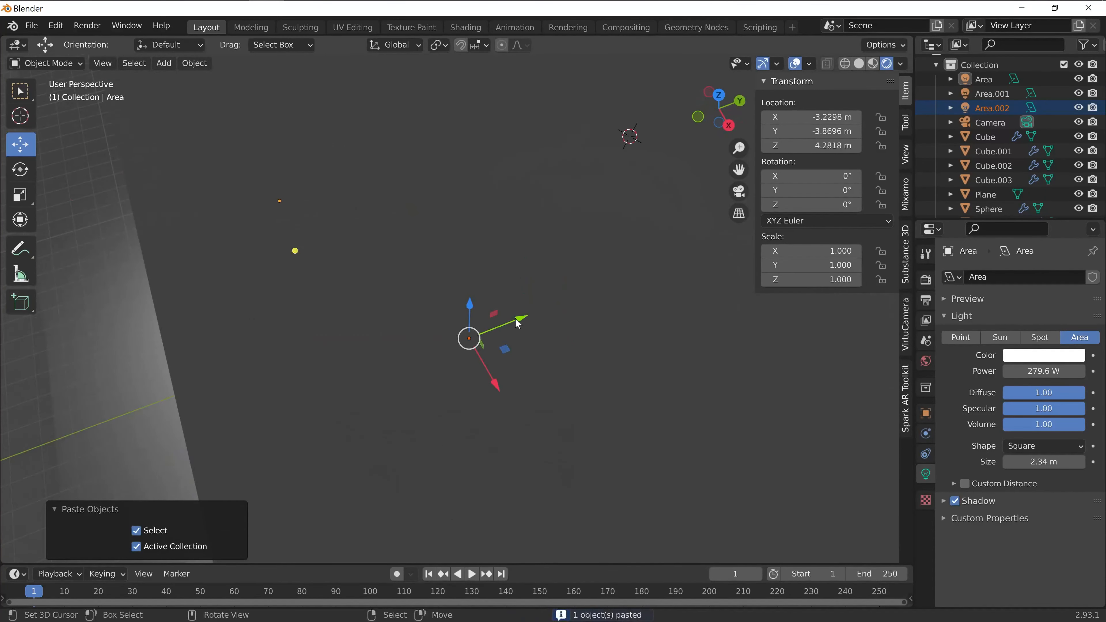
{"action": "left_click_drag", "start_coordinate": [517, 321], "coordinate": [584, 288]}
{"action": "middle_click_drag", "start_coordinate": [228, 411], "coordinate": [358, 353]}
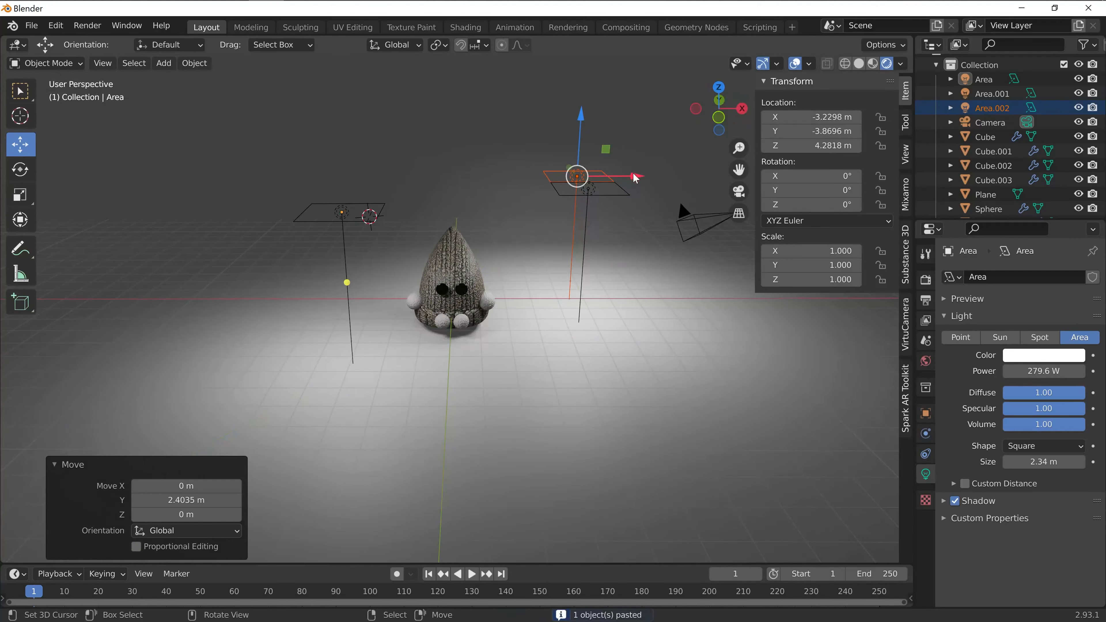
{"action": "left_click_drag", "start_coordinate": [636, 178], "coordinate": [512, 190]}
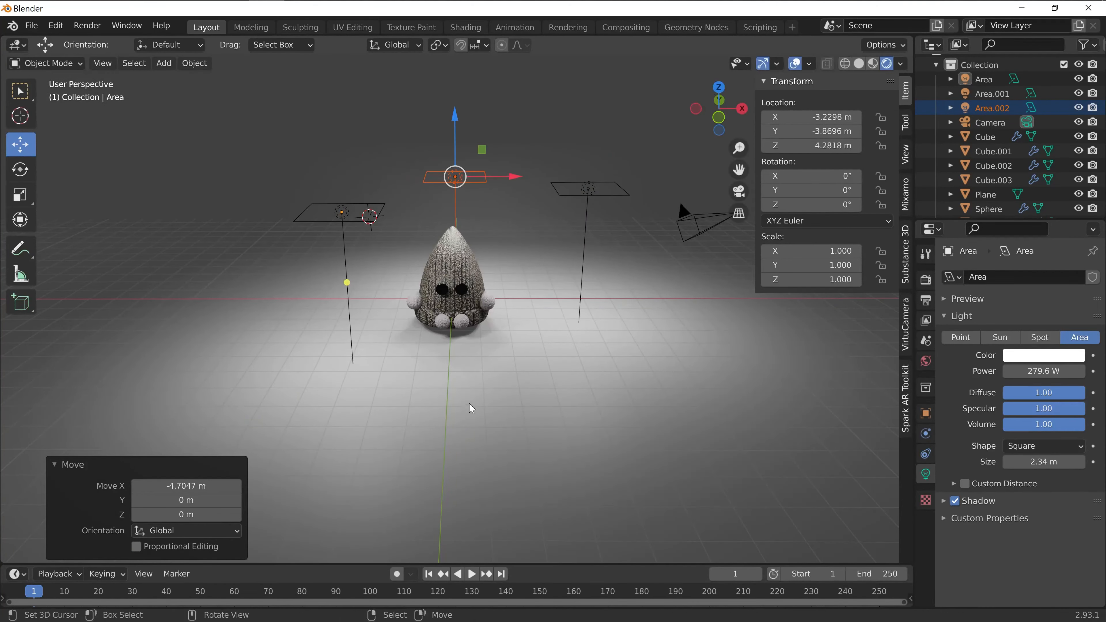
{"action": "middle_click_drag", "start_coordinate": [470, 408], "coordinate": [501, 115]}
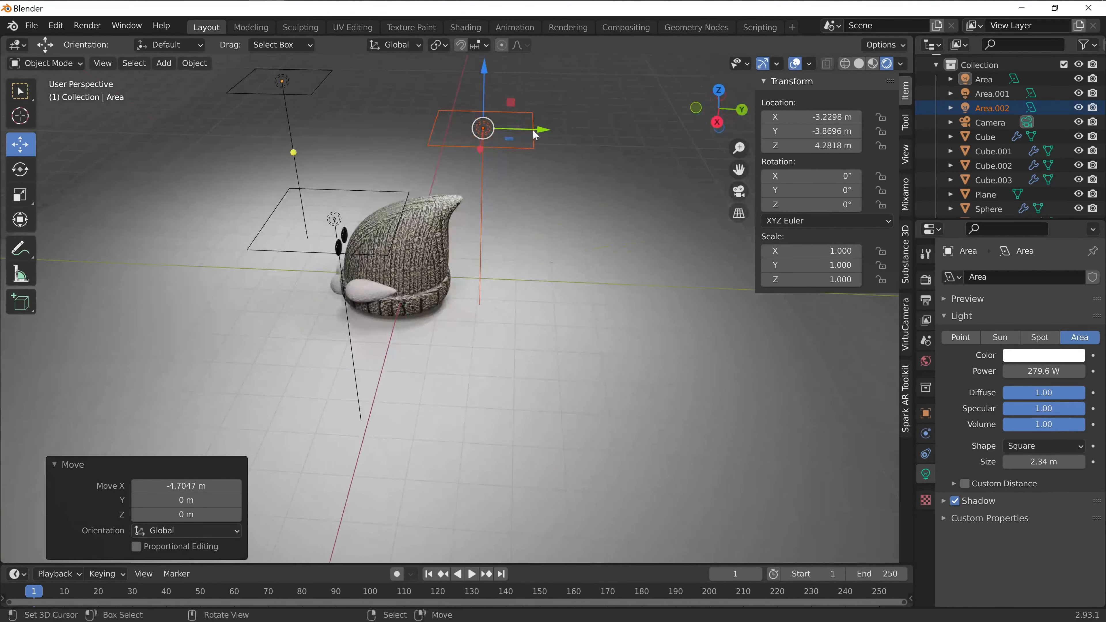
{"action": "left_click_drag", "start_coordinate": [536, 135], "coordinate": [579, 135]}
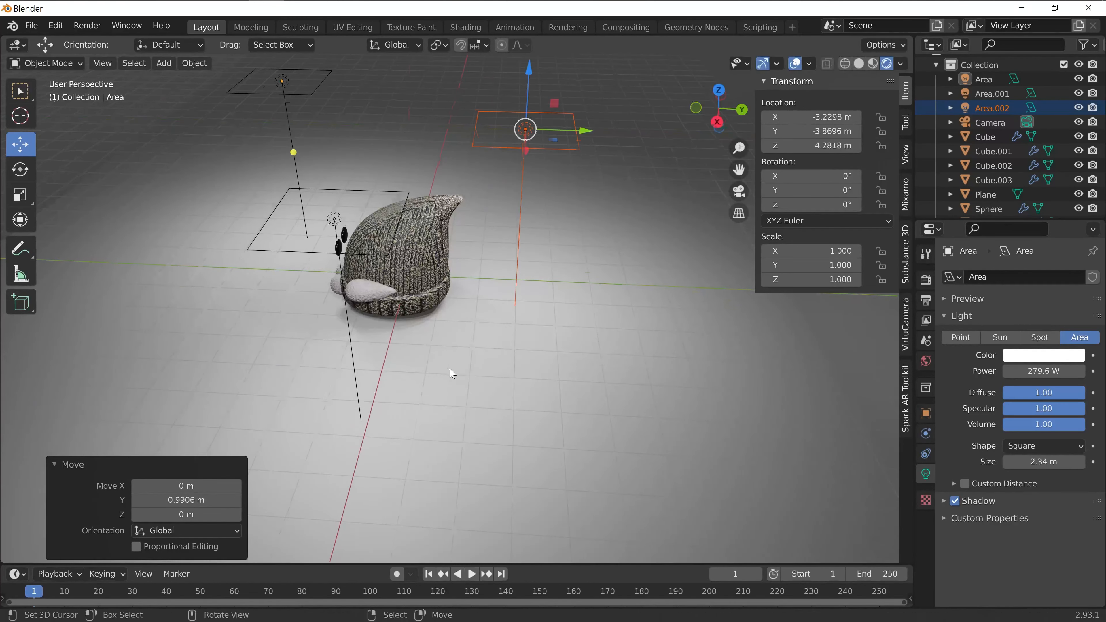
{"action": "middle_click_drag", "start_coordinate": [451, 373], "coordinate": [622, 326]}
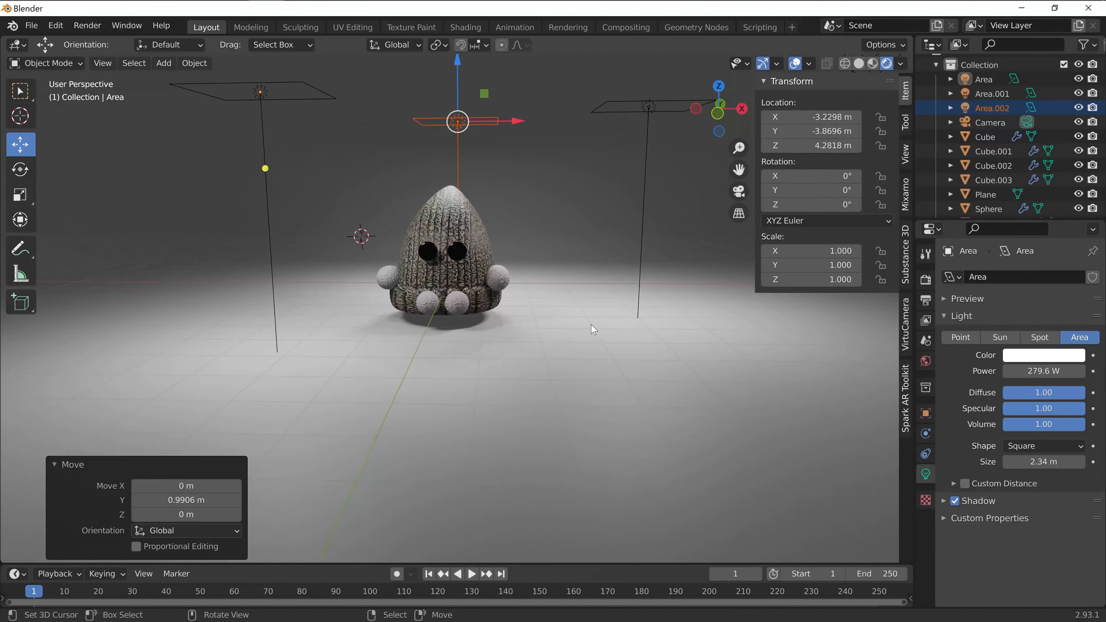
Raise the backdrop plane about 0.39 m on Z so it meets the base of the hat.
{"action": "left_click", "coordinate": [496, 331]}
{"action": "left_click_drag", "start_coordinate": [448, 257], "coordinate": [451, 244]}
Examine the lit hat character and its contact with the backdrop from close up and from farther away.
{"action": "scroll", "coordinate": [557, 353], "scroll_direction": "down", "scroll_amount": 2}
{"action": "middle_click_drag", "start_coordinate": [546, 333], "coordinate": [518, 345]}
{"action": "scroll", "coordinate": [518, 345], "scroll_direction": "down", "scroll_amount": 3}
{"action": "scroll", "coordinate": [518, 349], "scroll_direction": "up", "scroll_amount": 5}
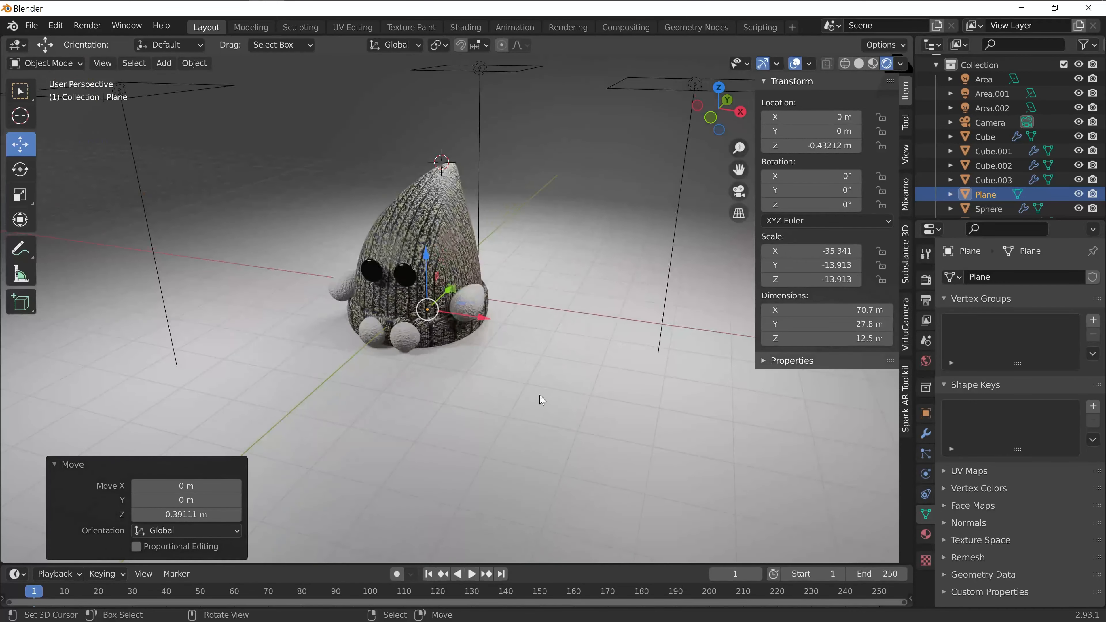
{"action": "scroll", "coordinate": [553, 385], "scroll_direction": "up", "scroll_amount": 3}
{"action": "scroll", "coordinate": [571, 356], "scroll_direction": "up", "scroll_amount": 3}
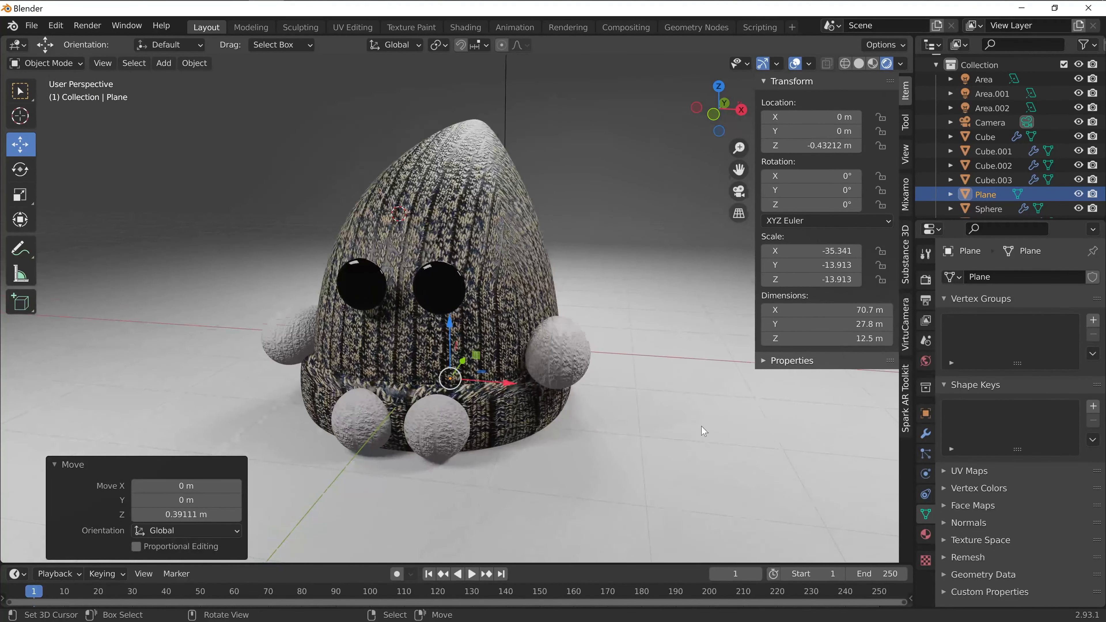
{"action": "scroll", "coordinate": [704, 431], "scroll_direction": "down", "scroll_amount": 2}
{"action": "scroll", "coordinate": [682, 442], "scroll_direction": "down", "scroll_amount": 2}
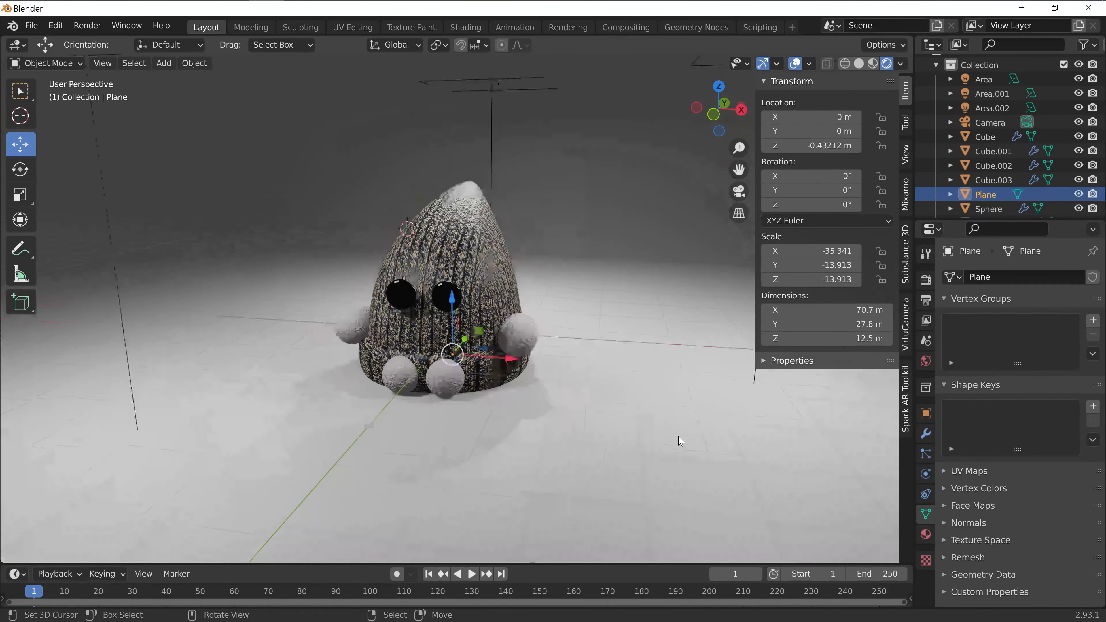
{"action": "scroll", "coordinate": [679, 440], "scroll_direction": "up", "scroll_amount": 4}
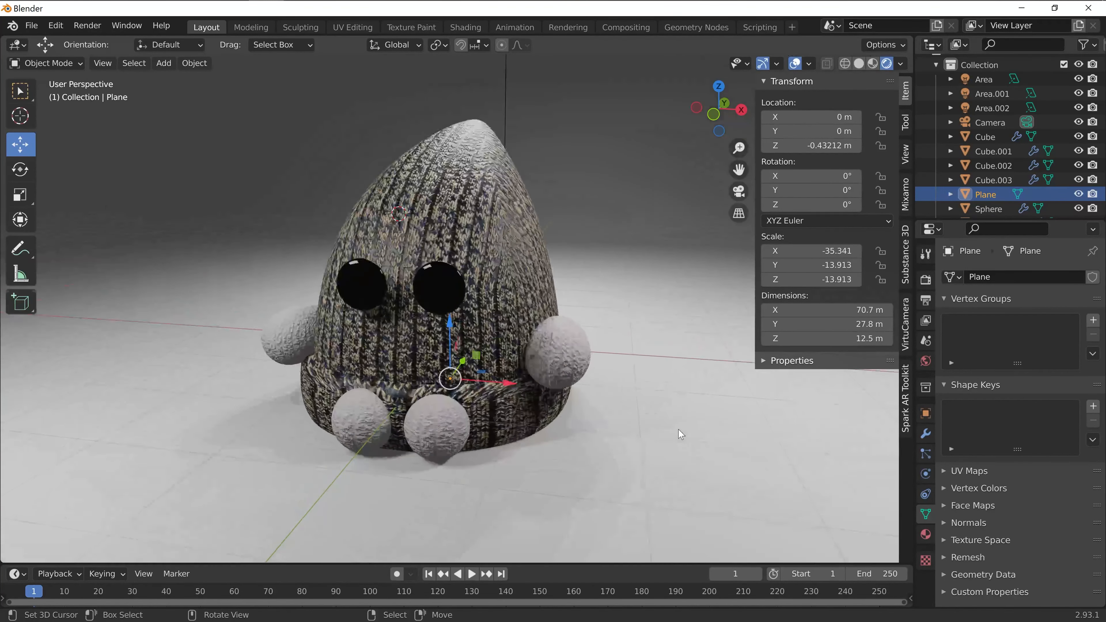
Change the base color of the backdrop plane's material to a light pinkish purple.
{"action": "left_click", "coordinate": [925, 535]}
{"action": "left_click", "coordinate": [1046, 486]}
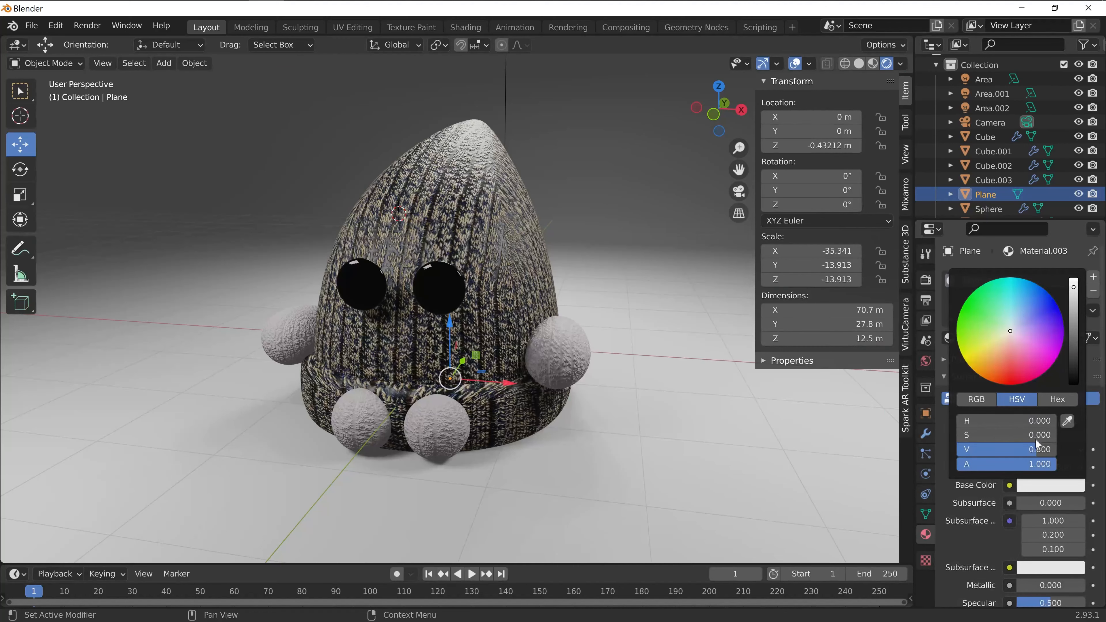
{"action": "mouse_move", "coordinate": [1015, 331]}
{"action": "left_mouse_down"}
{"action": "mouse_move", "coordinate": [1027, 333]}
{"action": "mouse_move", "coordinate": [1017, 346]}
{"action": "mouse_move", "coordinate": [1001, 337]}
{"action": "mouse_move", "coordinate": [1025, 335]}
{"action": "left_mouse_up"}
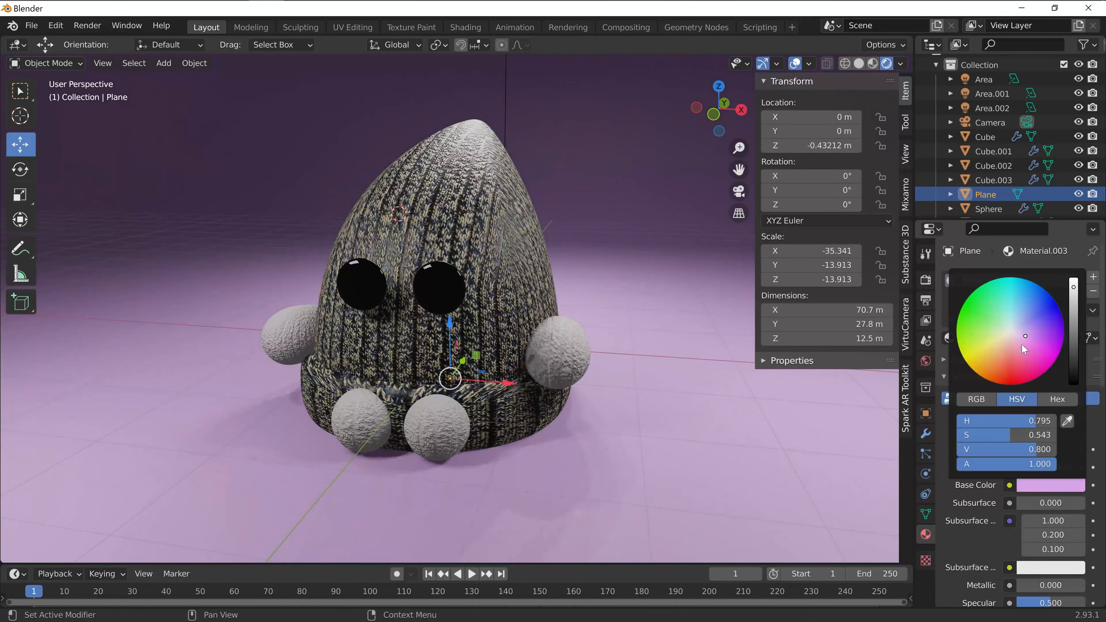
{"action": "left_click", "coordinate": [1045, 489]}
{"action": "mouse_move", "coordinate": [1027, 331]}
{"action": "left_mouse_down"}
{"action": "mouse_move", "coordinate": [1031, 320]}
{"action": "mouse_move", "coordinate": [1026, 335]}
{"action": "left_mouse_up"}
{"action": "scroll", "coordinate": [574, 348], "scroll_direction": "up", "scroll_amount": 2}
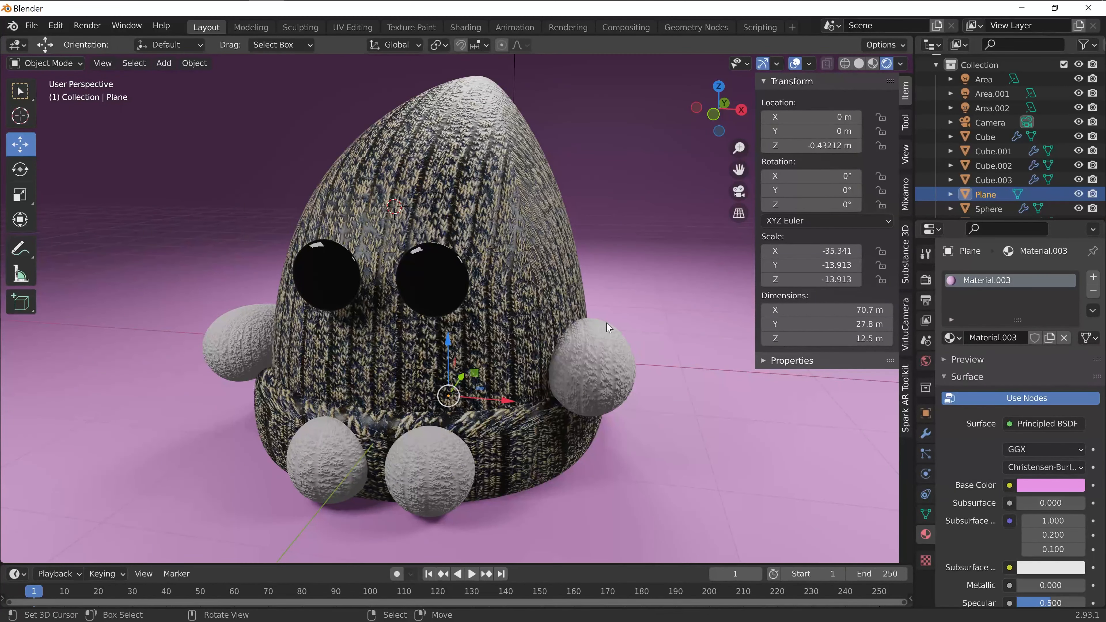
{"action": "middle_click_drag", "start_coordinate": [630, 378], "coordinate": [640, 411]}
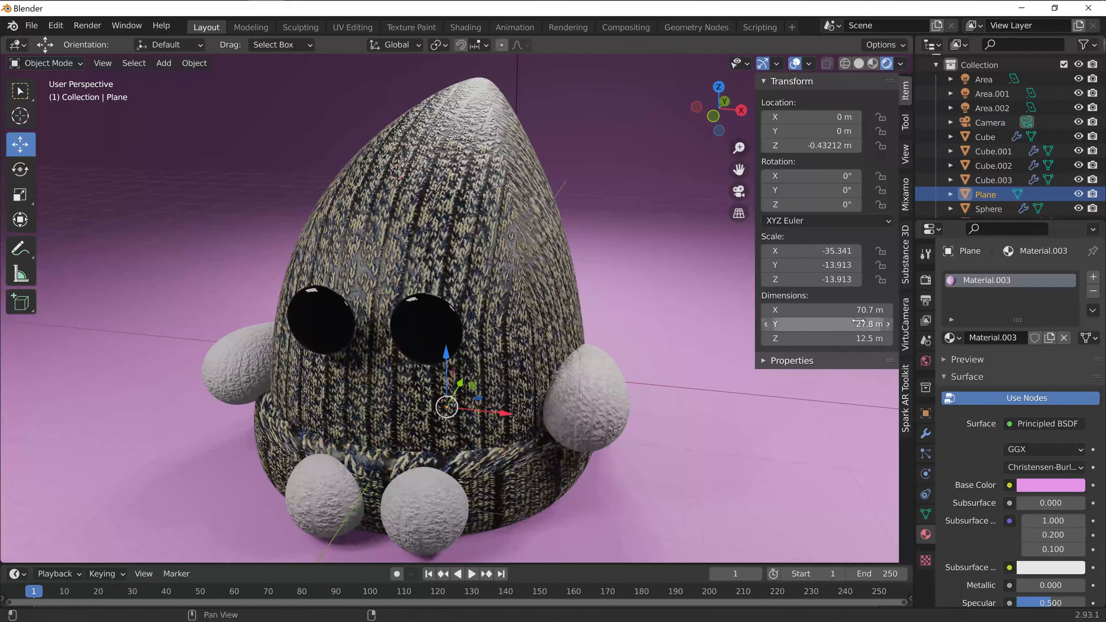
Switch the render engine to Cycles and set its device to GPU Compute.
{"action": "left_click", "coordinate": [926, 283]}
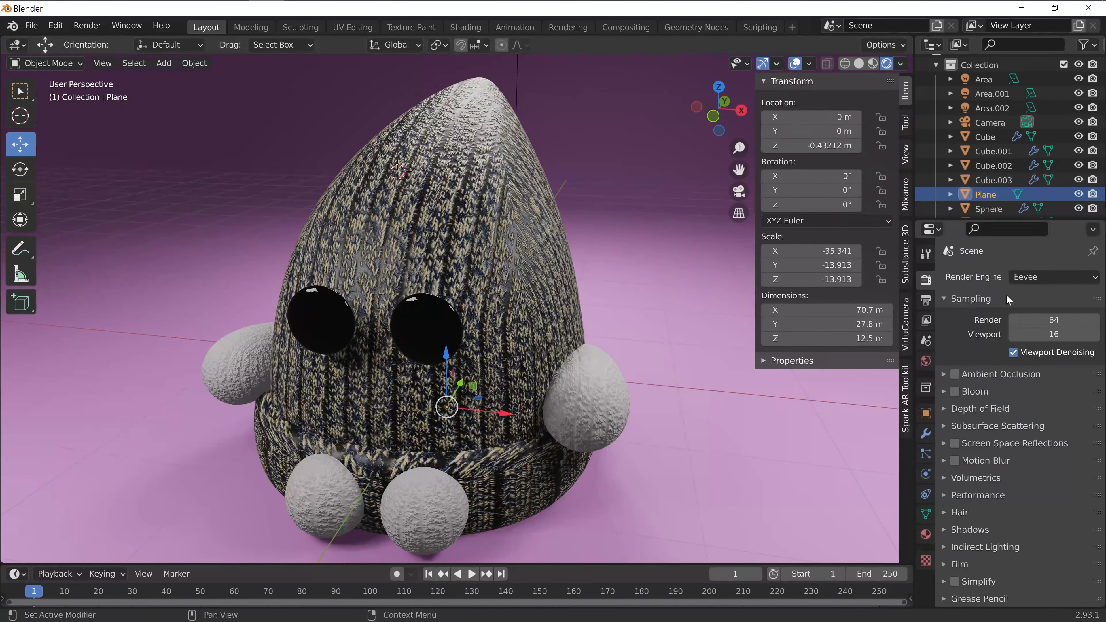
{"action": "left_click", "coordinate": [1020, 277]}
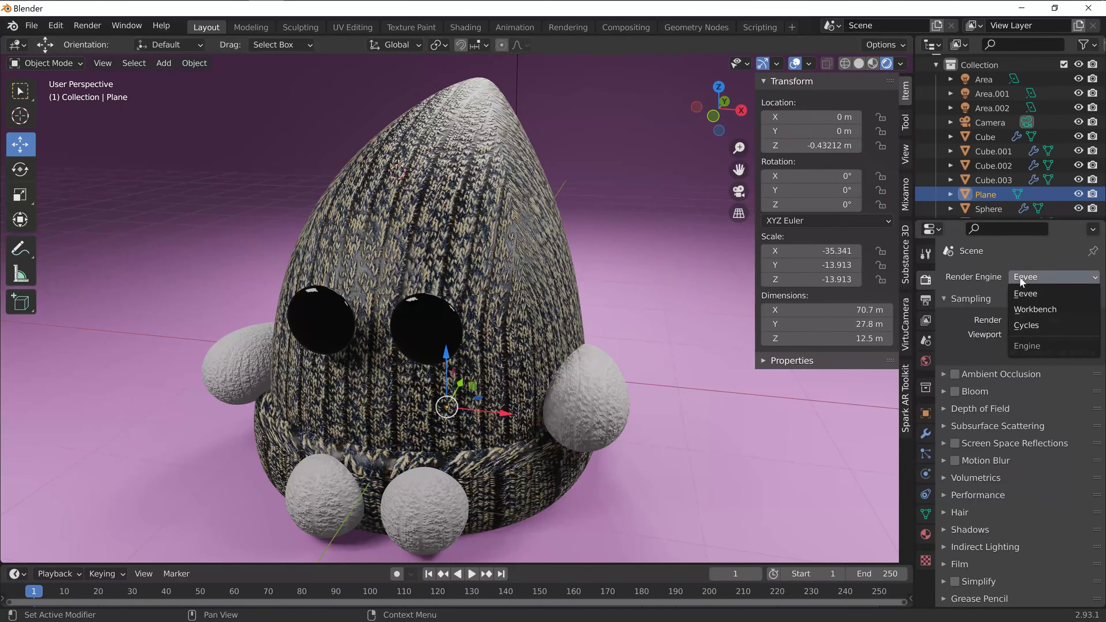
{"action": "left_click", "coordinate": [1029, 325]}
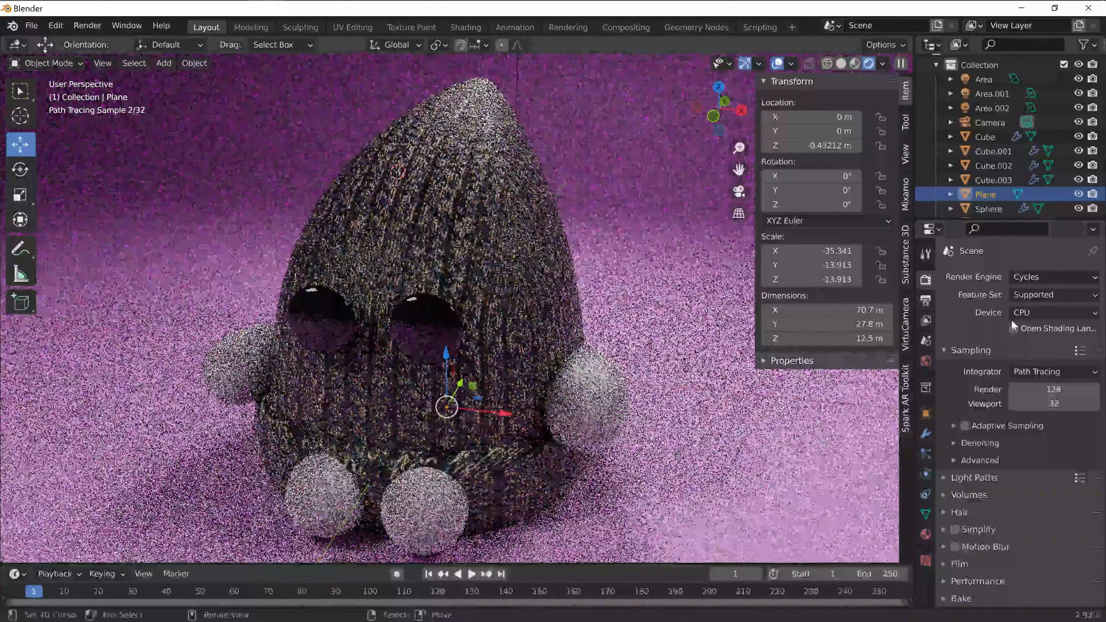
{"action": "left_click", "coordinate": [1031, 312]}
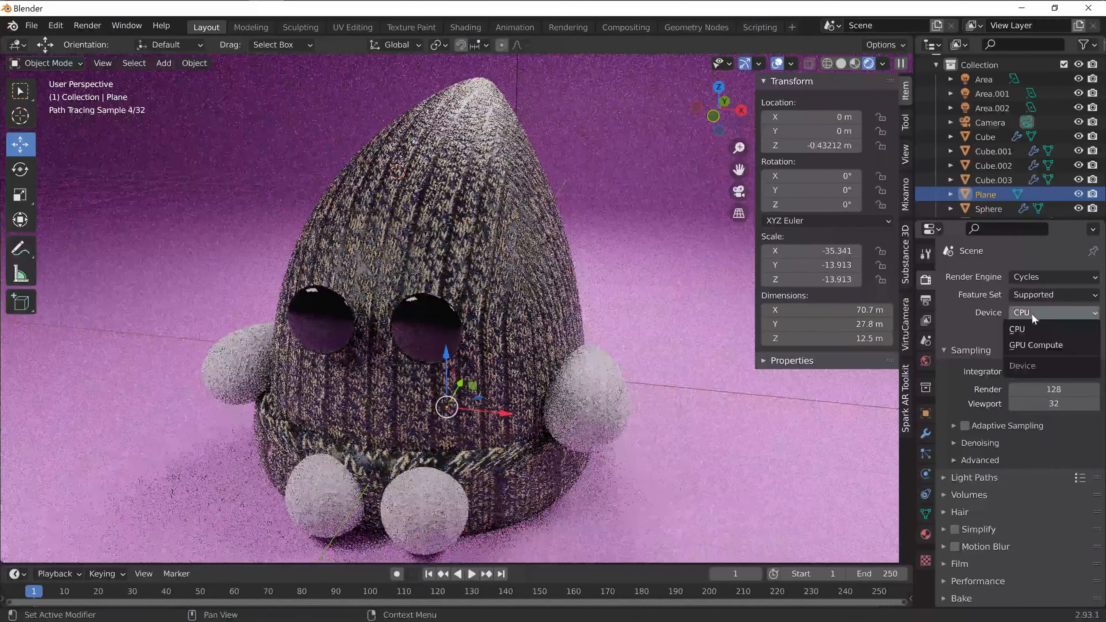
{"action": "left_click", "coordinate": [1026, 344]}
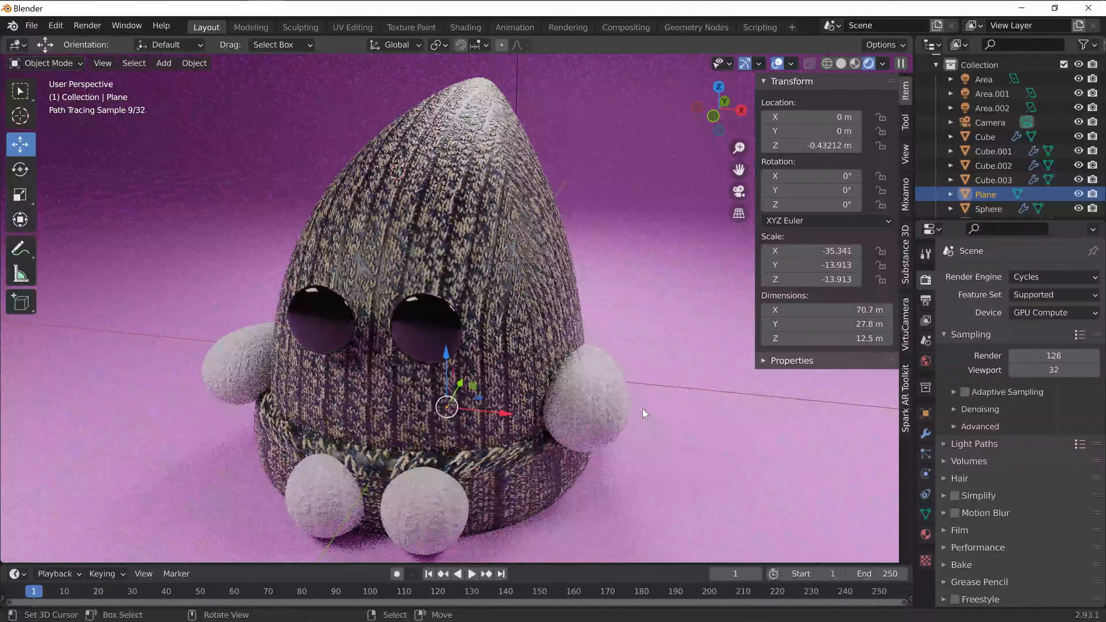
Enable Adaptive Sampling for the Cycles render.
{"action": "left_click", "coordinate": [953, 391]}
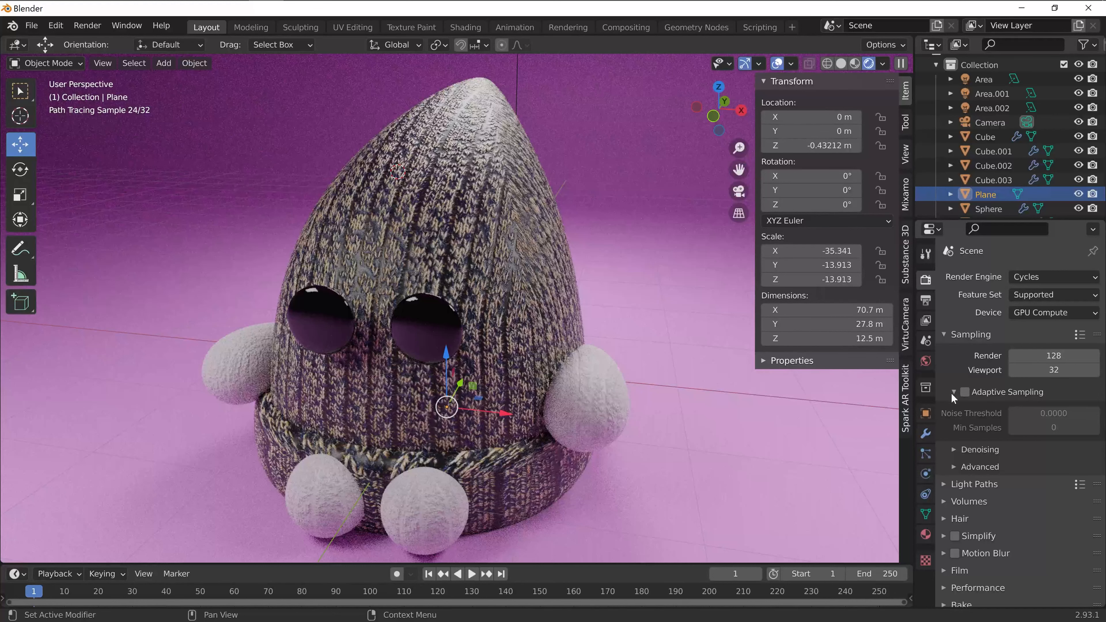
{"action": "left_click", "coordinate": [952, 392]}
{"action": "left_click", "coordinate": [954, 409]}
{"action": "left_click", "coordinate": [953, 409]}
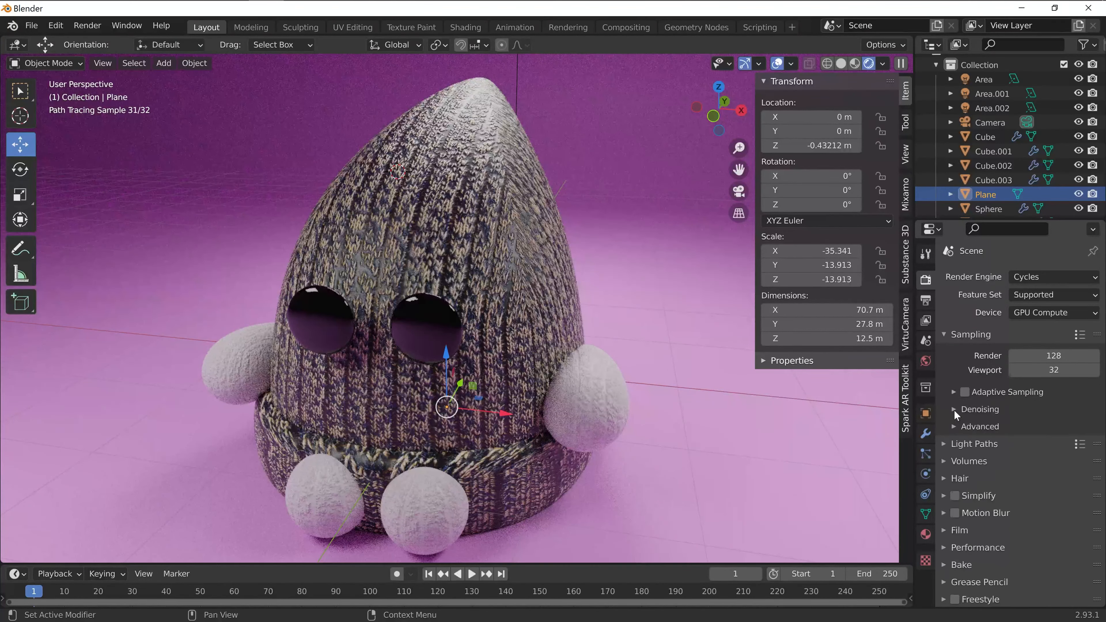
{"action": "left_click", "coordinate": [965, 392]}
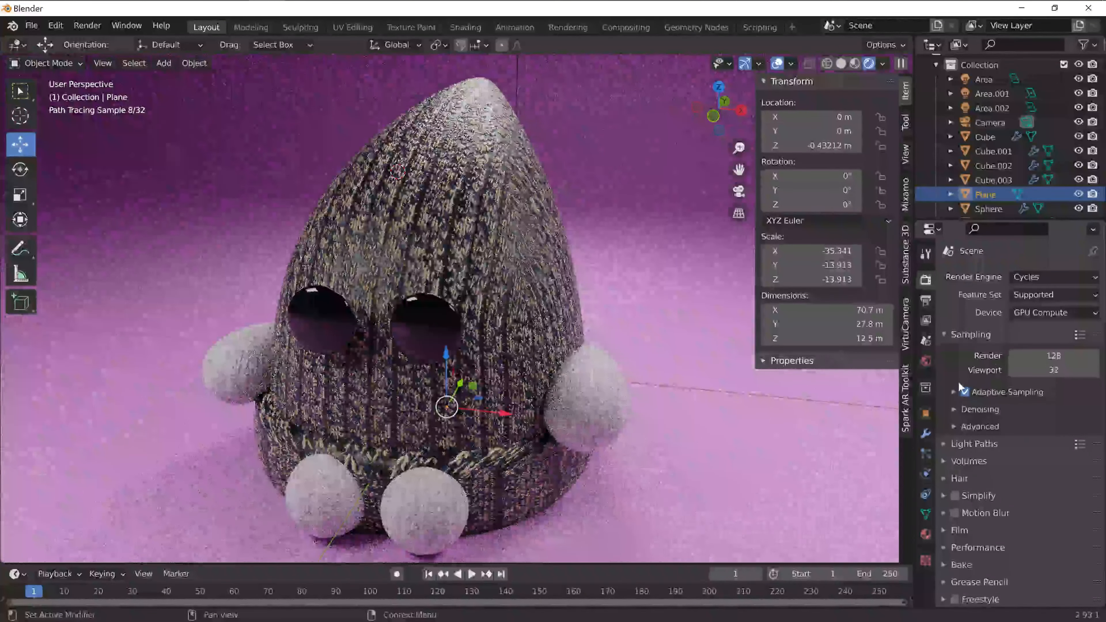
Enable denoising for the render with NLM and for the viewport with the Automatic denoiser.
{"action": "left_click", "coordinate": [955, 409]}
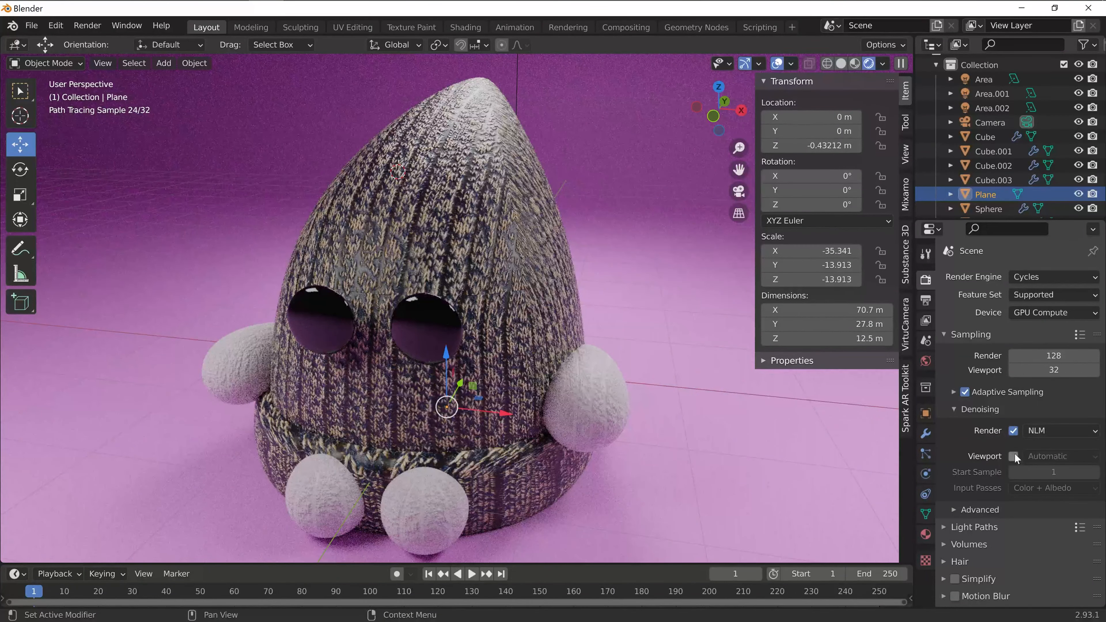
{"action": "left_click", "coordinate": [954, 392]}
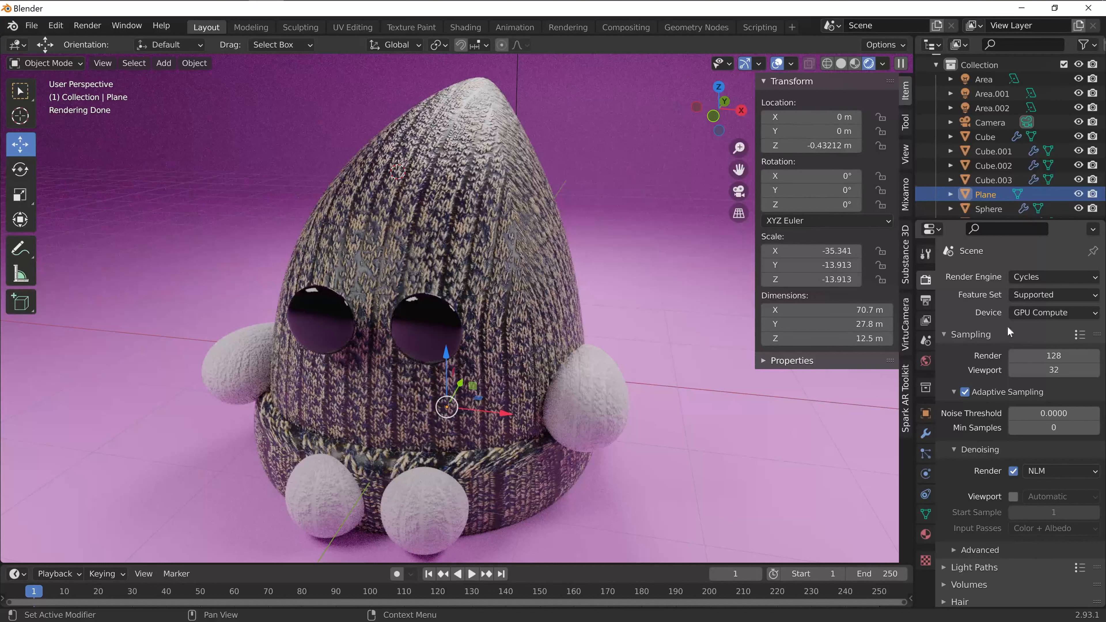
{"action": "scroll", "coordinate": [963, 426], "scroll_direction": "down", "scroll_amount": 3}
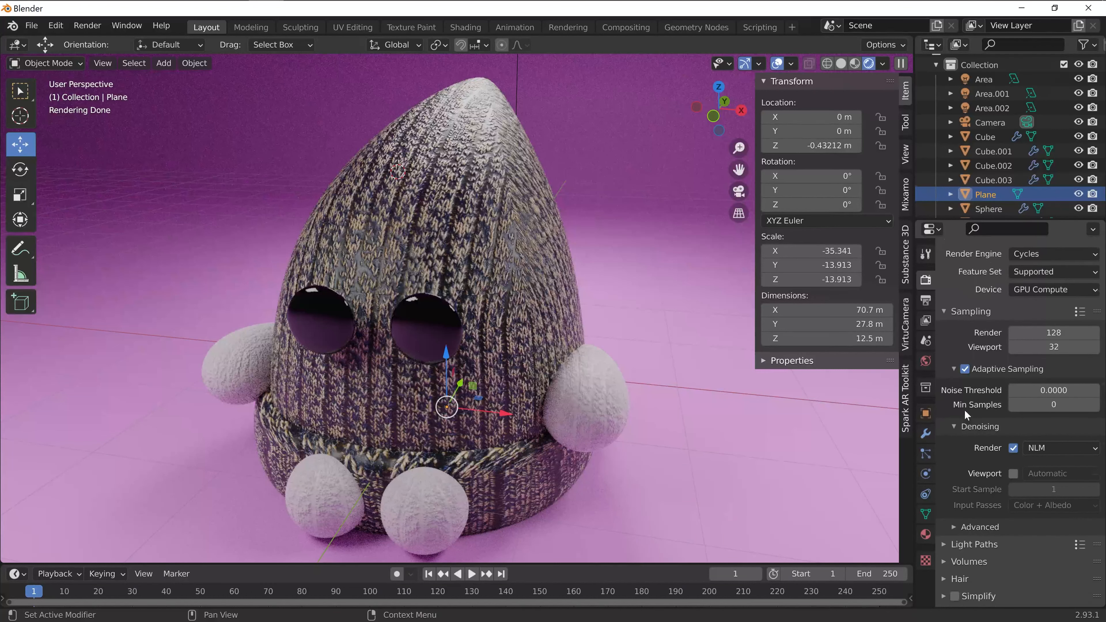
{"action": "left_click", "coordinate": [1013, 438]}
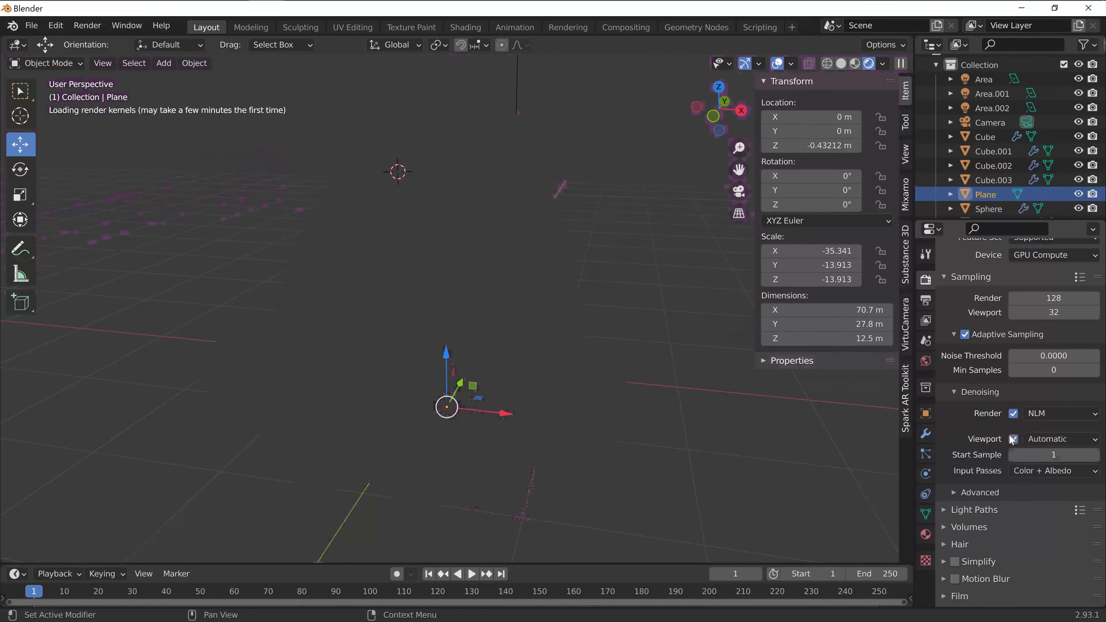
Disable render denoising and Adaptive Sampling for Cycles, leaving viewport denoising enabled.
{"action": "left_click", "coordinate": [1013, 413]}
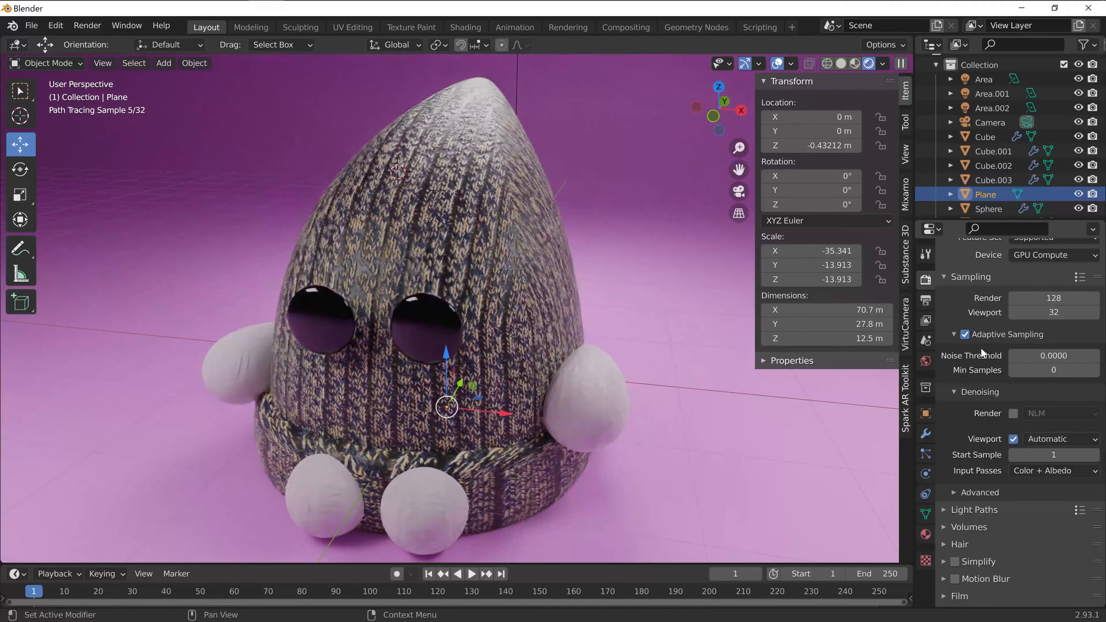
{"action": "left_click", "coordinate": [965, 336]}
{"action": "left_click", "coordinate": [954, 334]}
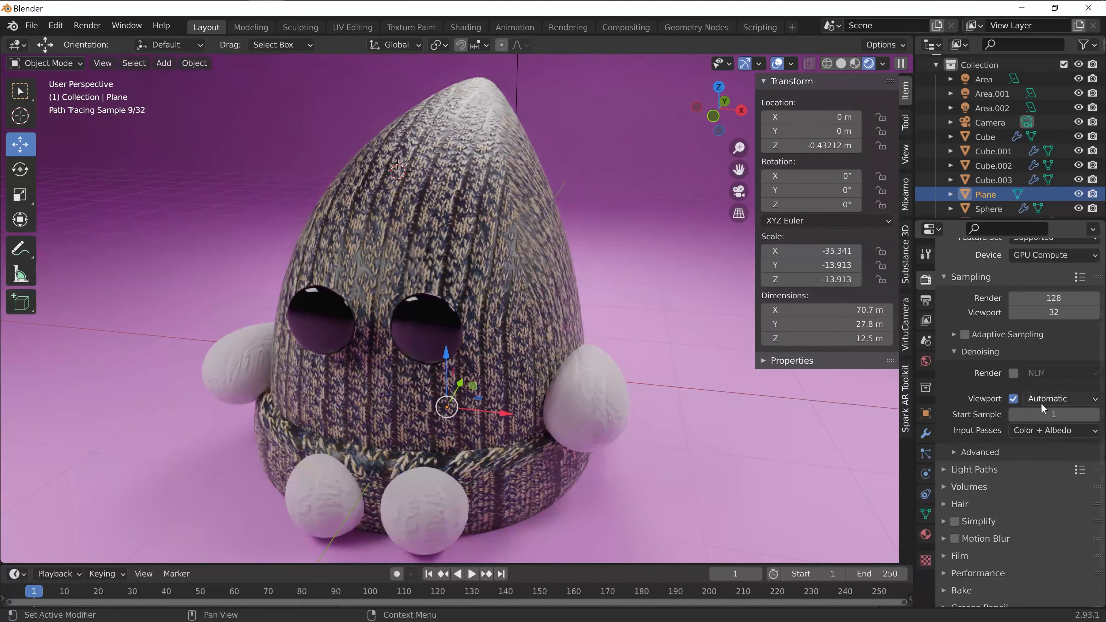
{"action": "left_click", "coordinate": [955, 450]}
{"action": "left_click", "coordinate": [955, 449]}
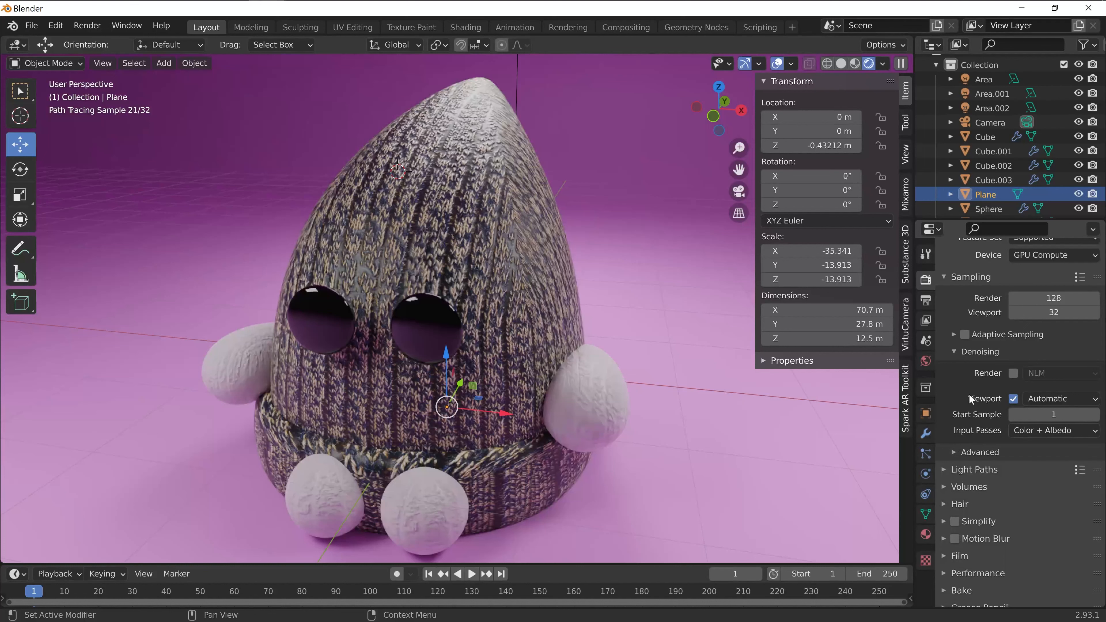
{"action": "scroll", "coordinate": [546, 357], "scroll_direction": "down", "scroll_amount": 2}
{"action": "scroll", "coordinate": [547, 362], "scroll_direction": "up", "scroll_amount": 3}
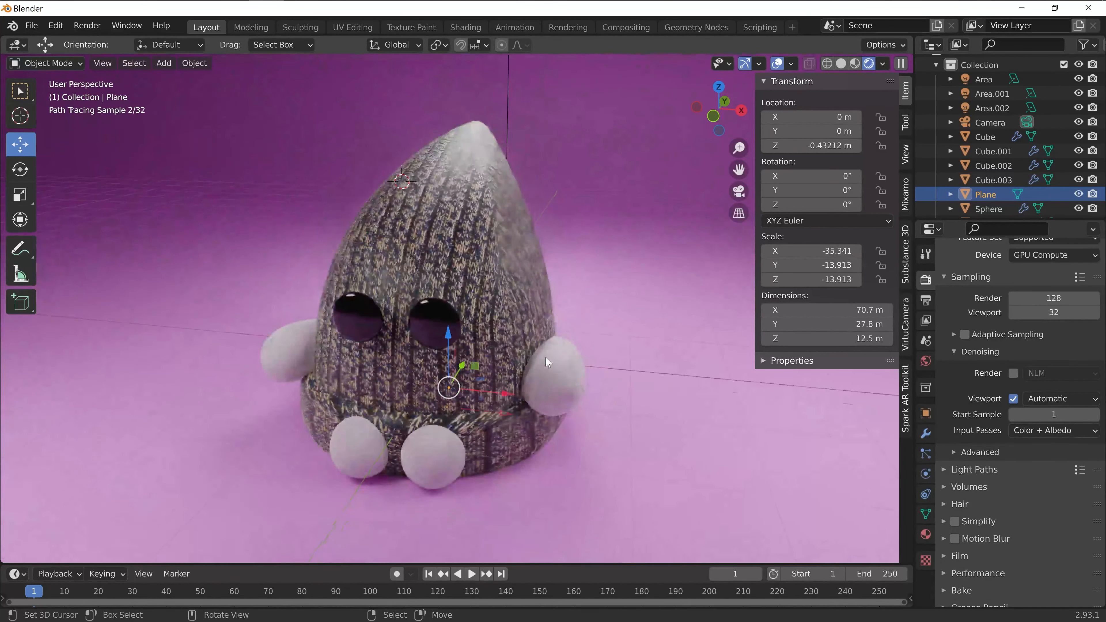
{"action": "middle_click_drag", "start_coordinate": [595, 401], "coordinate": [618, 398]}
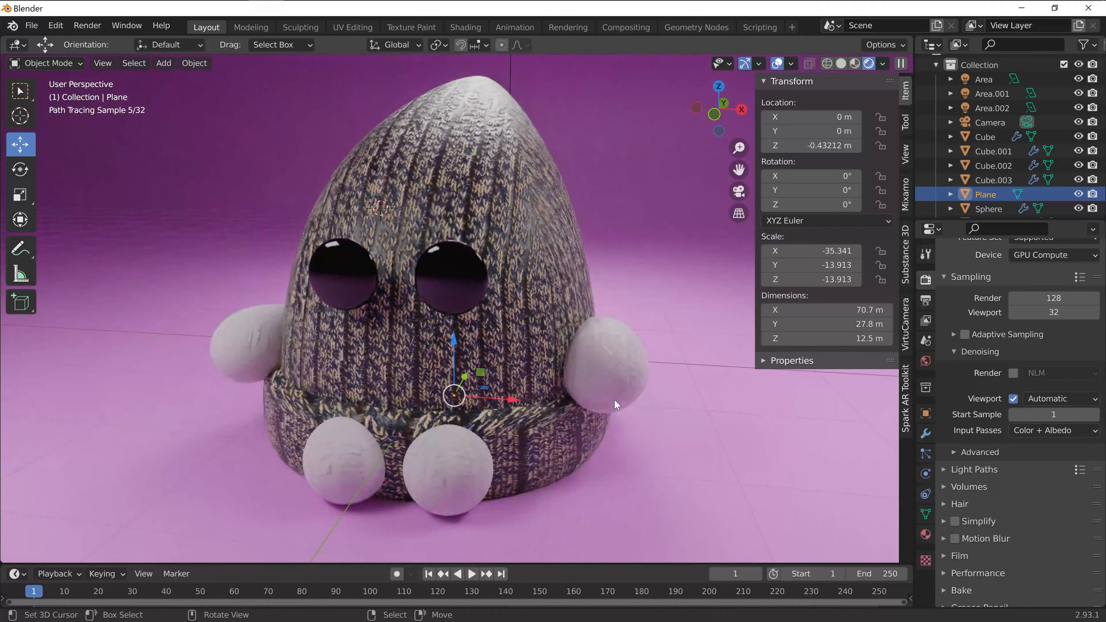
Switch to the Animation workspace and set its camera-view viewport to Rendered shading.
{"action": "left_click", "coordinate": [523, 31]}
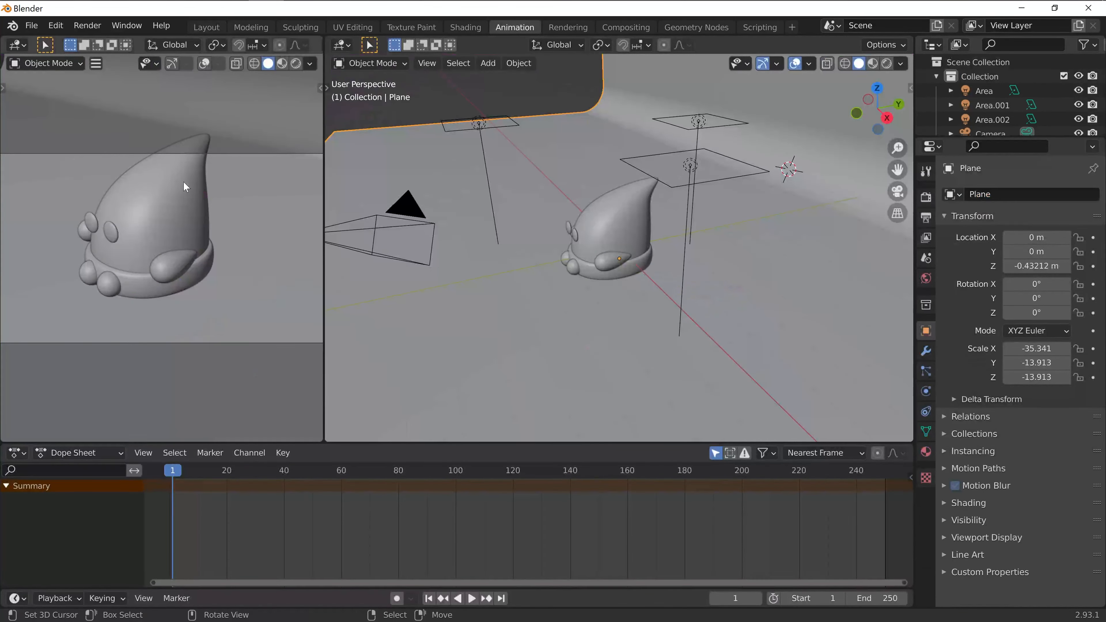
{"action": "left_click", "coordinate": [312, 60]}
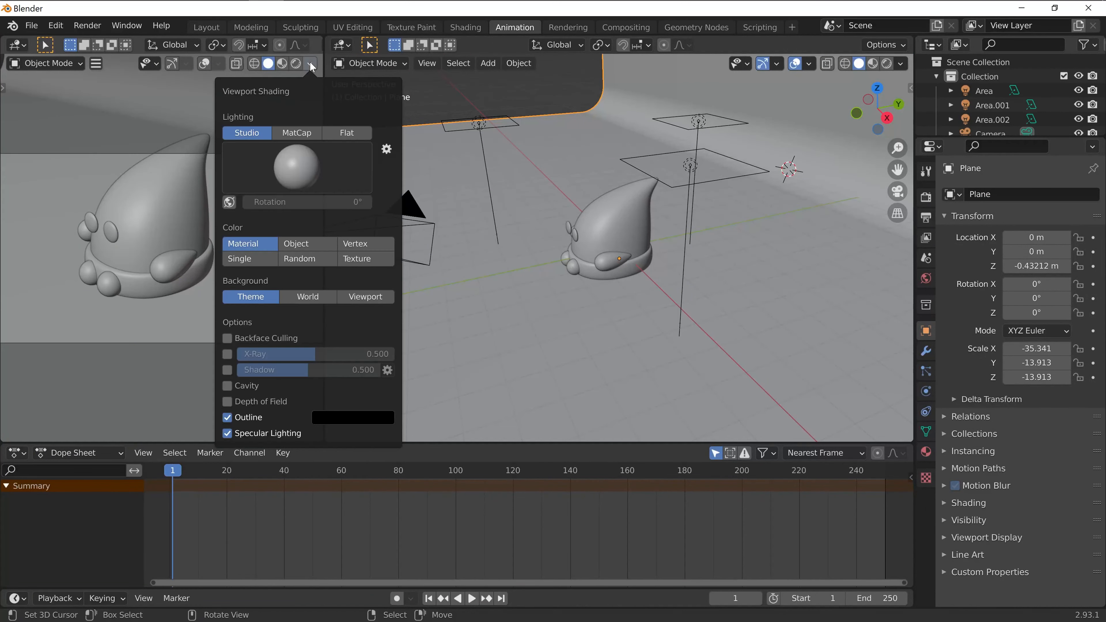
{"action": "left_click", "coordinate": [296, 63]}
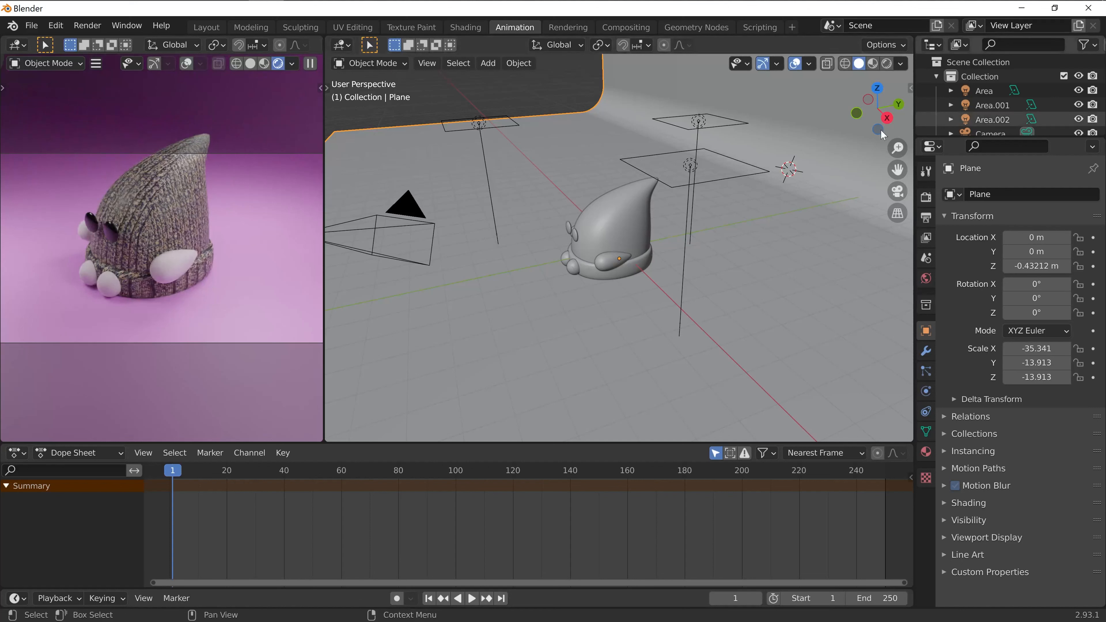
{"action": "middle_click_drag", "start_coordinate": [764, 212], "coordinate": [644, 223]}
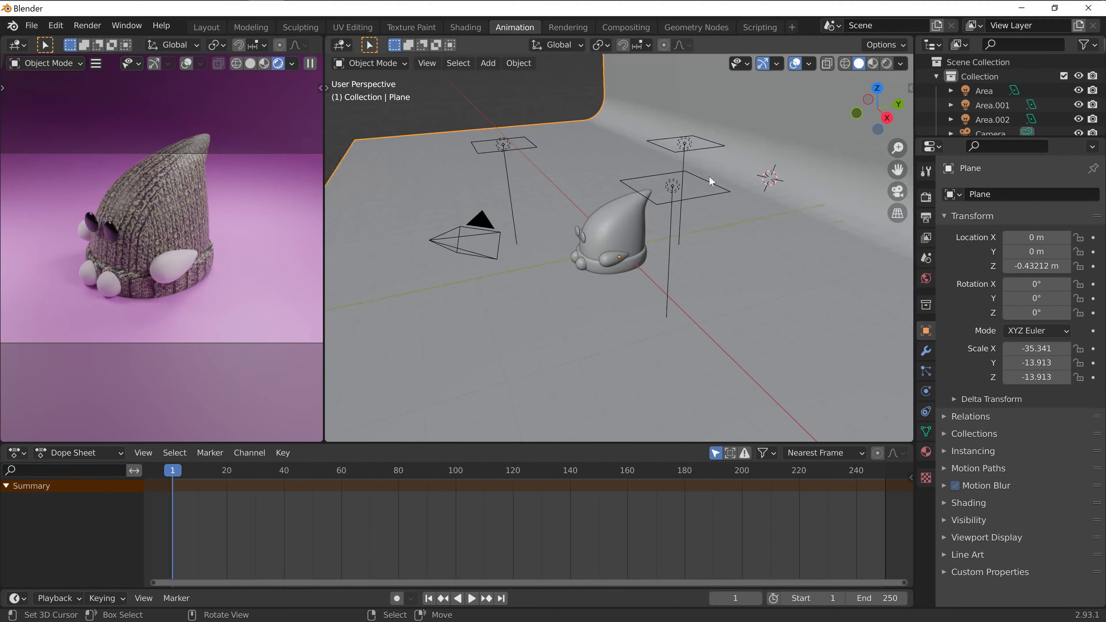
Select the camera, look through it and move it to about X 5.78 m, Y -8.36 m, Z 5.28 m.
{"action": "scroll", "coordinate": [998, 117], "scroll_direction": "down", "scroll_amount": 2}
{"action": "left_click", "coordinate": [989, 99]}
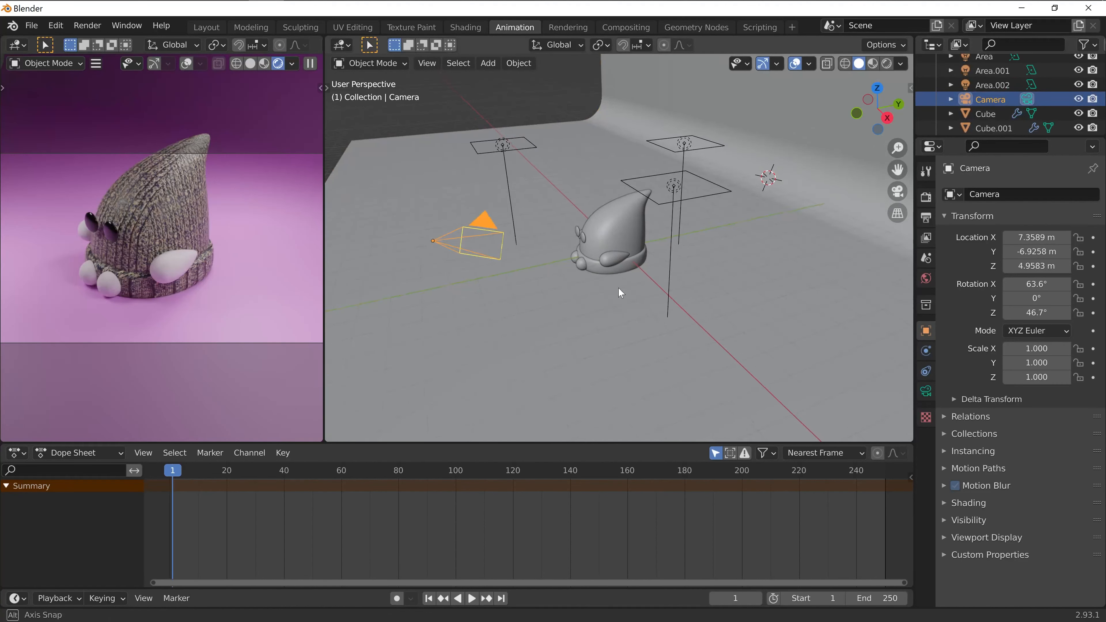
{"action": "middle_click_drag", "start_coordinate": [618, 289], "coordinate": [679, 285]}
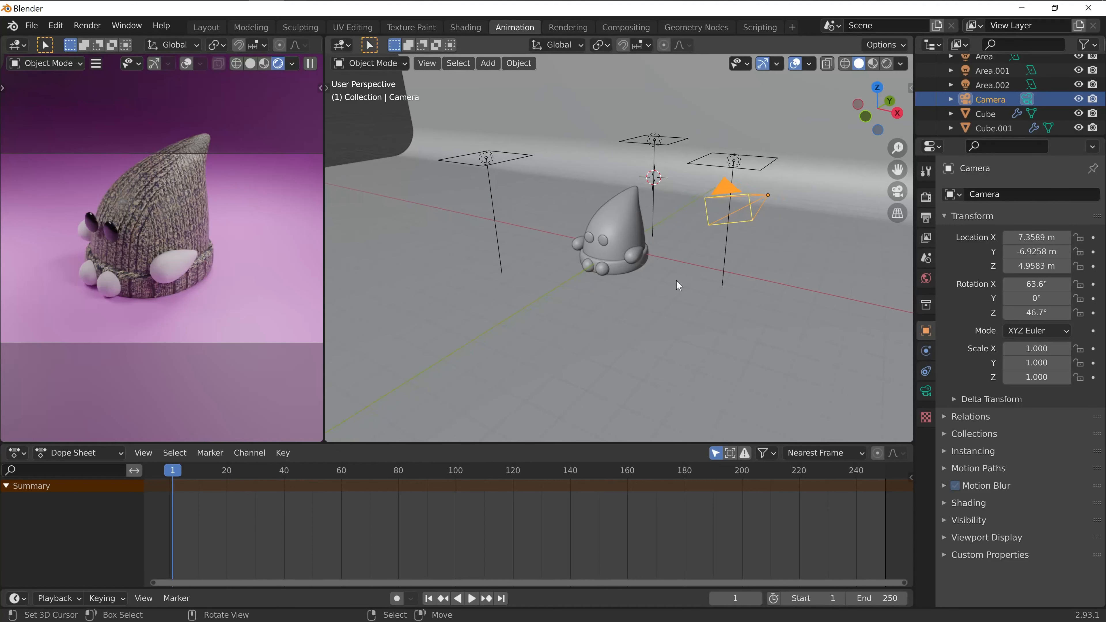
{"action": "key", "text": "KP_0"}
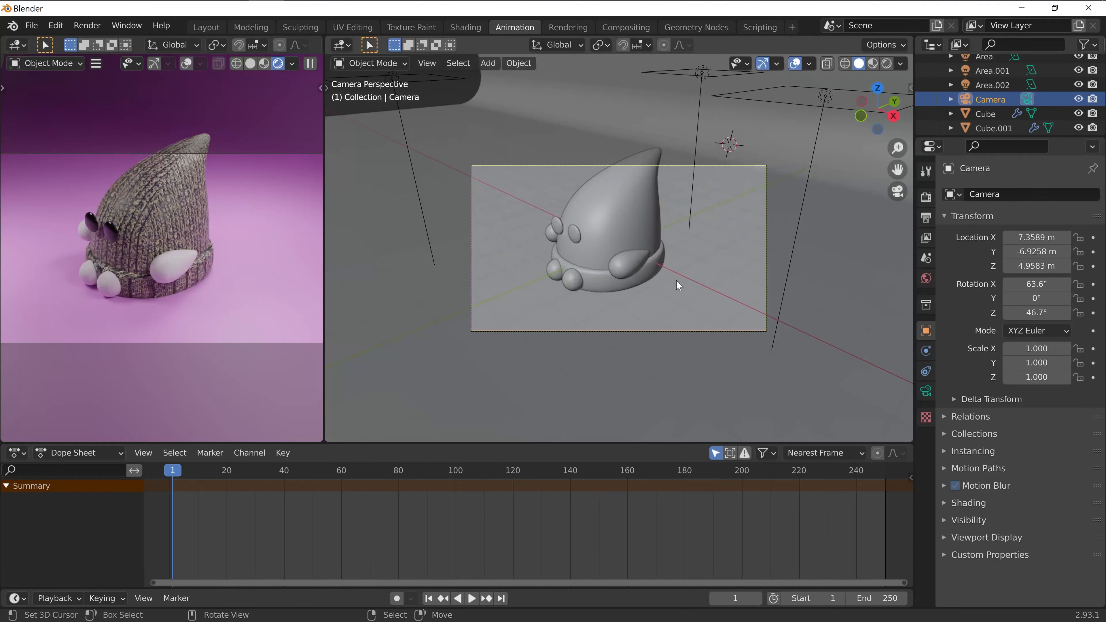
{"action": "key", "text": "g"}
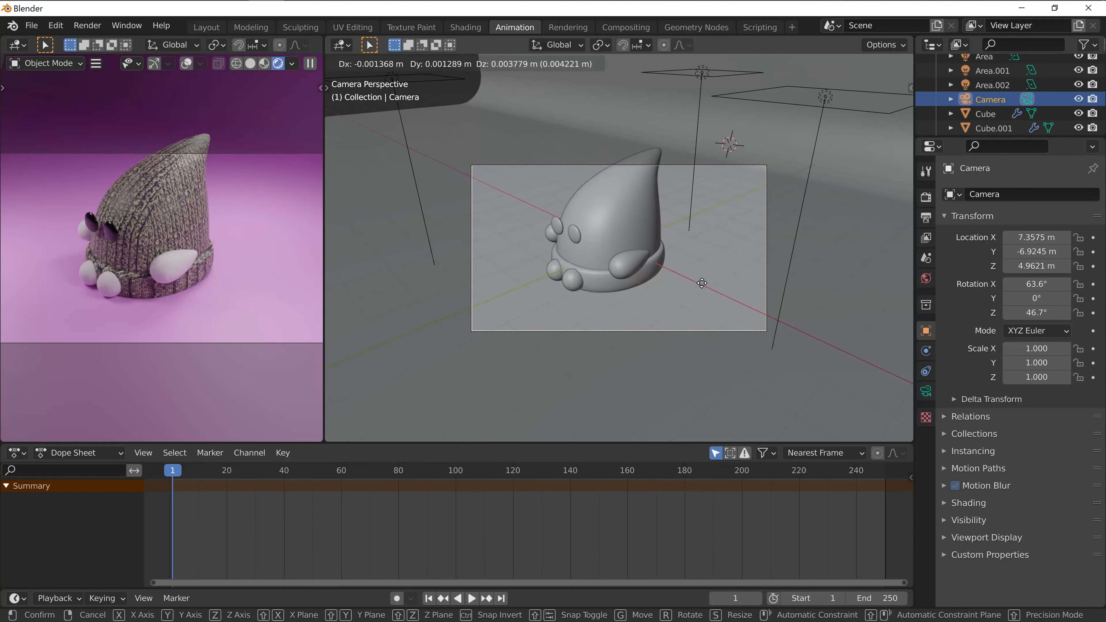
{"action": "left_click", "coordinate": [525, 313]}
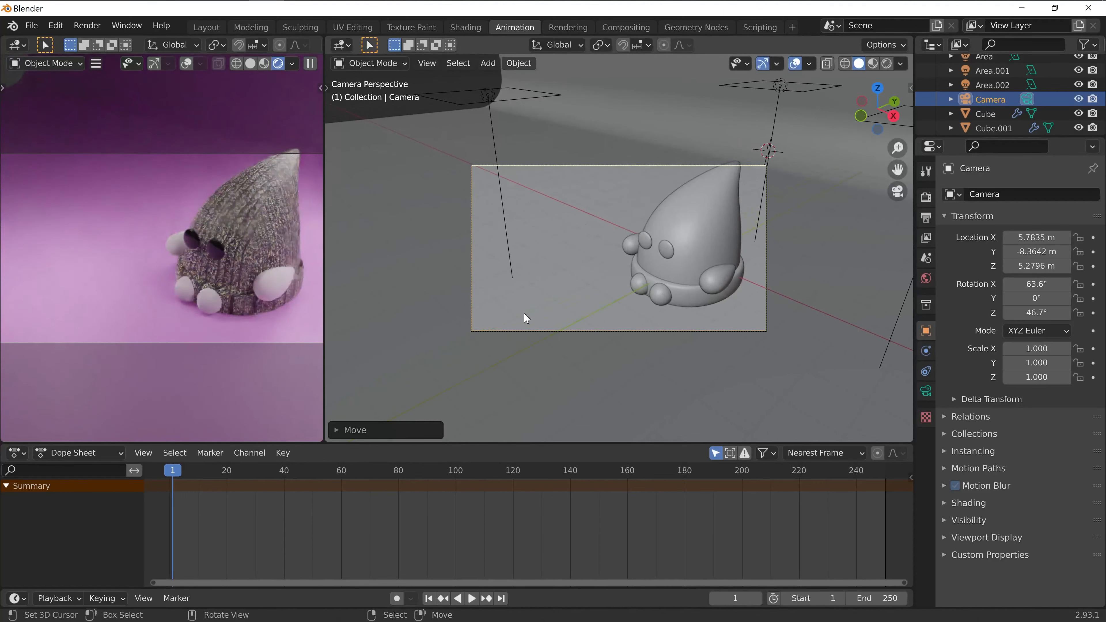
Move the camera along the X axis to about 1.68 m, in front of the character.
{"action": "middle_click_drag", "start_coordinate": [631, 307], "coordinate": [671, 342]}
{"action": "scroll", "coordinate": [653, 318], "scroll_direction": "down", "scroll_amount": 5}
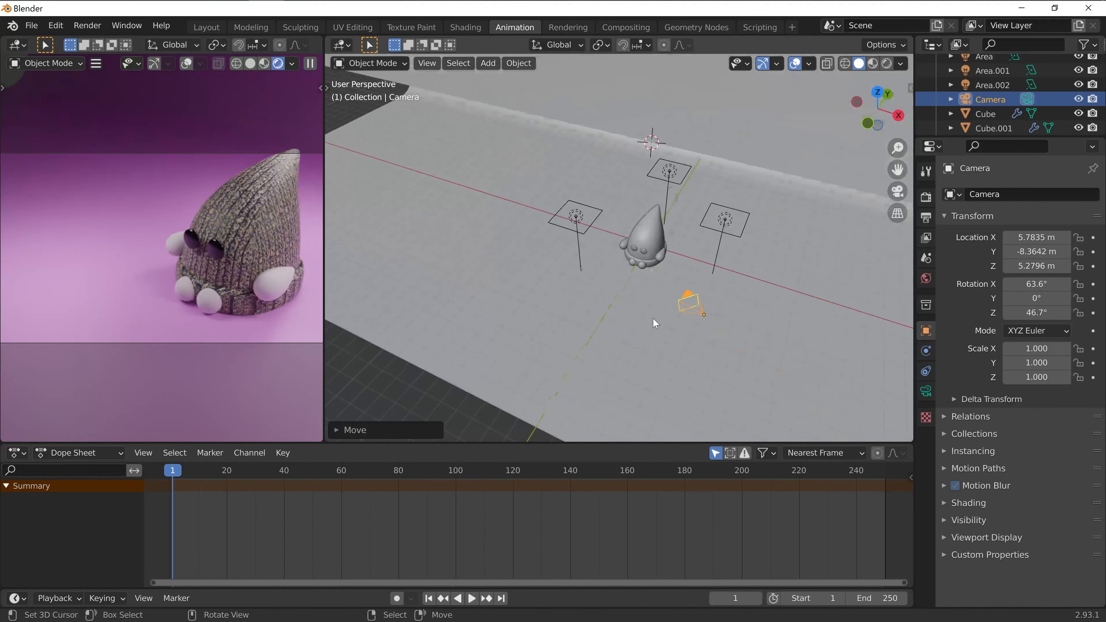
{"action": "scroll", "coordinate": [652, 317], "scroll_direction": "up", "scroll_amount": 2}
{"action": "key", "text": "t"}
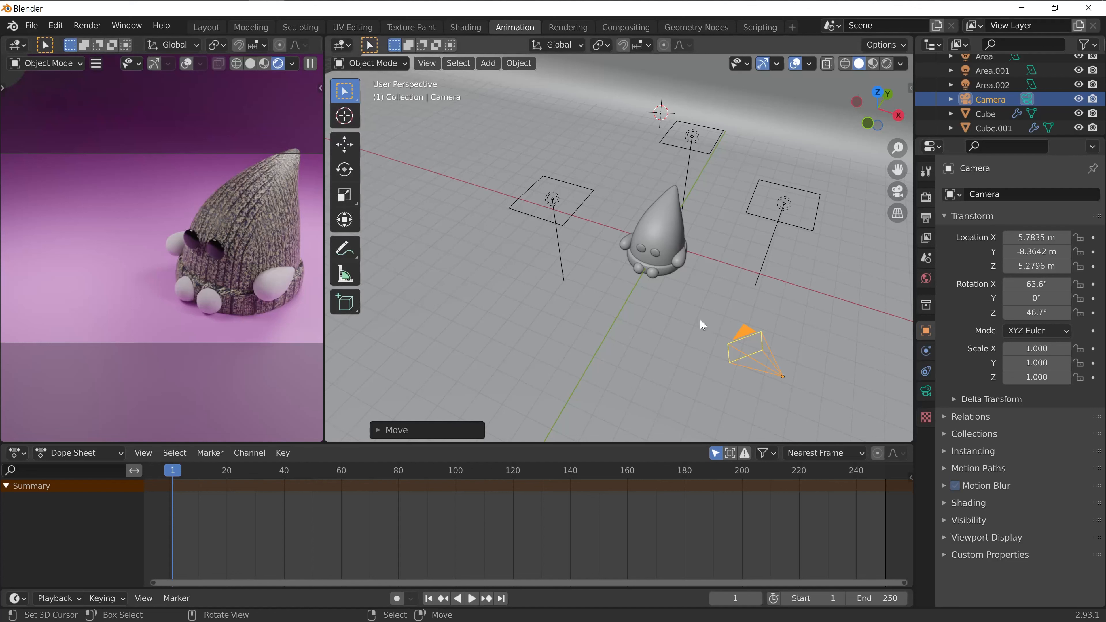
{"action": "scroll", "coordinate": [697, 320], "scroll_direction": "down", "scroll_amount": 3}
{"action": "scroll", "coordinate": [695, 319], "scroll_direction": "up", "scroll_amount": 1}
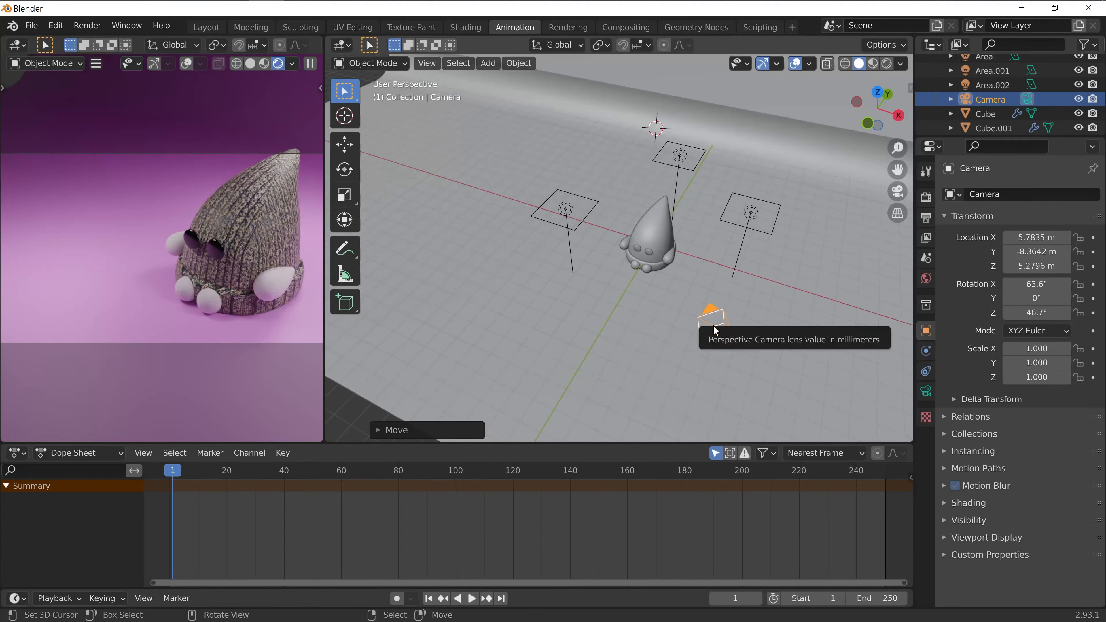
{"action": "left_click", "coordinate": [344, 145]}
{"action": "left_click_drag", "start_coordinate": [768, 352], "coordinate": [693, 348]}
Rotate the camera to face the character, at about X 78.7°, Y -2.26°, Z 8.32°.
{"action": "left_click", "coordinate": [344, 169]}
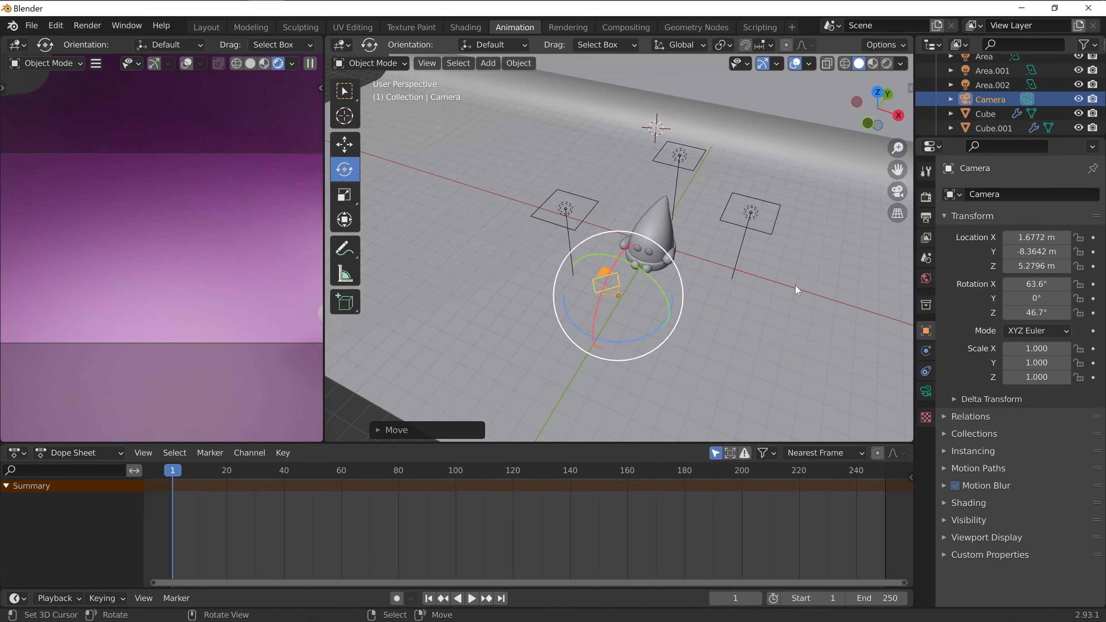
{"action": "middle_click_drag", "start_coordinate": [435, 209], "coordinate": [509, 200]}
{"action": "left_click_drag", "start_coordinate": [510, 199], "coordinate": [487, 198]}
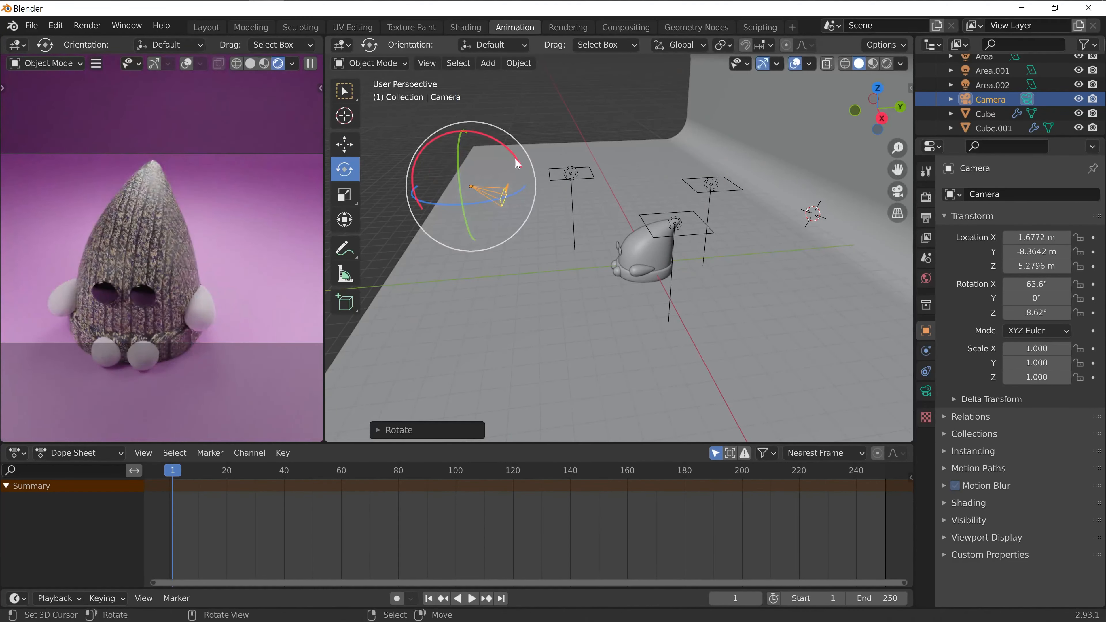
{"action": "left_click_drag", "start_coordinate": [510, 150], "coordinate": [472, 202]}
Reposition the camera at about X 1.50 m, Y -9.10 m, Z 2.55 m to frame the whole character.
{"action": "left_click", "coordinate": [344, 144]}
{"action": "left_click_drag", "start_coordinate": [541, 257], "coordinate": [523, 265]}
{"action": "middle_click_drag", "start_coordinate": [523, 264], "coordinate": [716, 347]}
{"action": "mouse_move", "coordinate": [715, 347]}
{"action": "left_mouse_down"}
{"action": "mouse_move", "coordinate": [693, 347]}
{"action": "mouse_move", "coordinate": [711, 347]}
{"action": "left_mouse_up"}
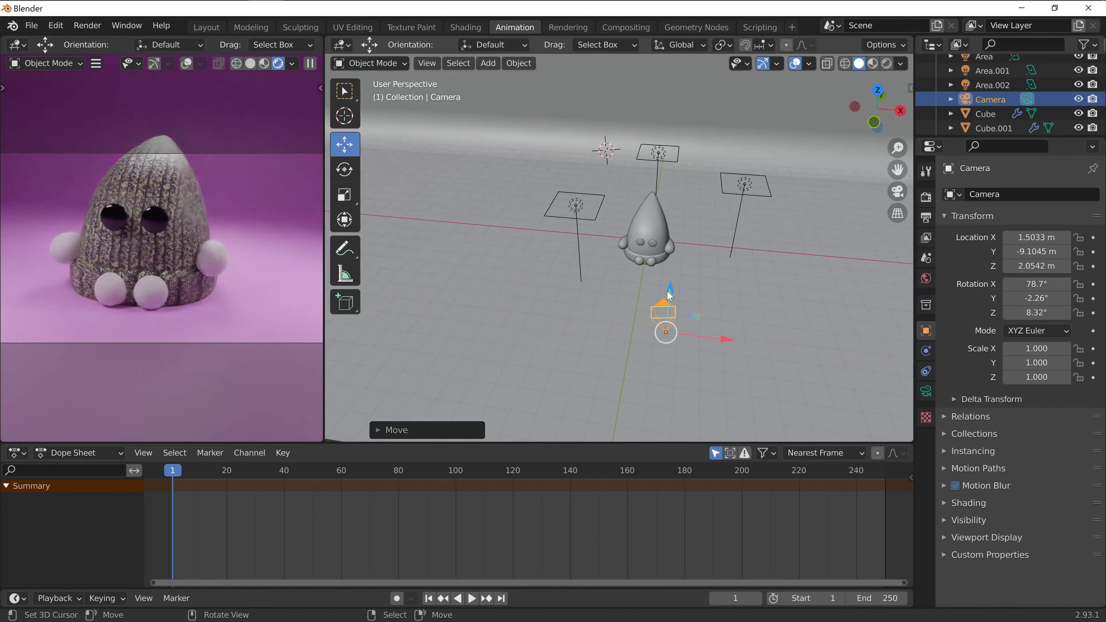
{"action": "middle_click_drag", "start_coordinate": [735, 319], "coordinate": [753, 220]}
{"action": "left_click_drag", "start_coordinate": [751, 219], "coordinate": [748, 209]}
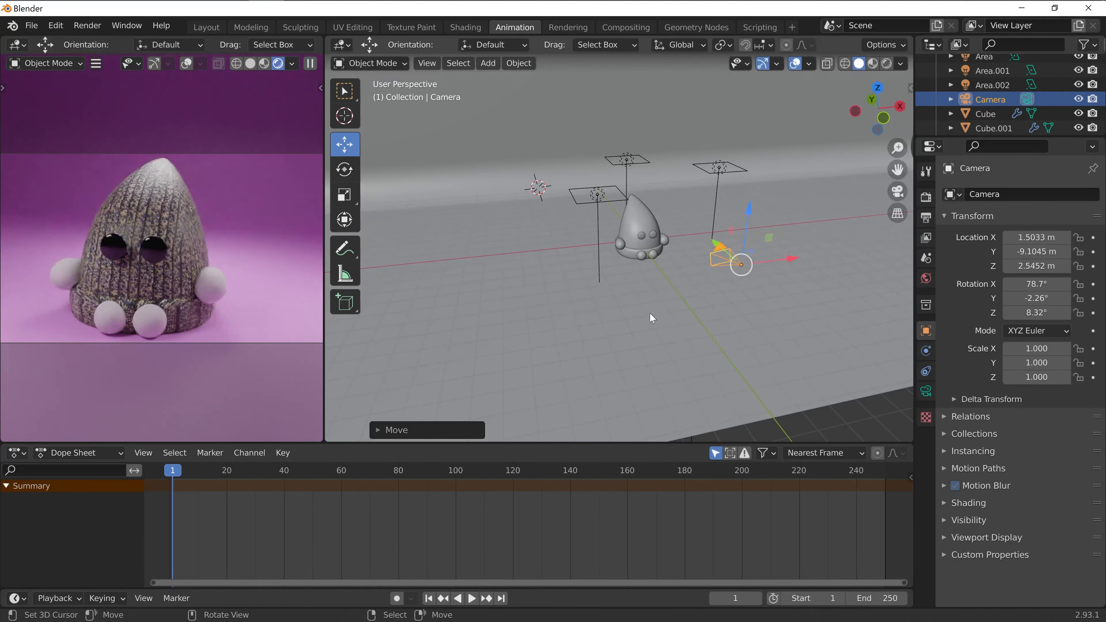
{"action": "scroll", "coordinate": [618, 277], "scroll_direction": "up", "scroll_amount": 2}
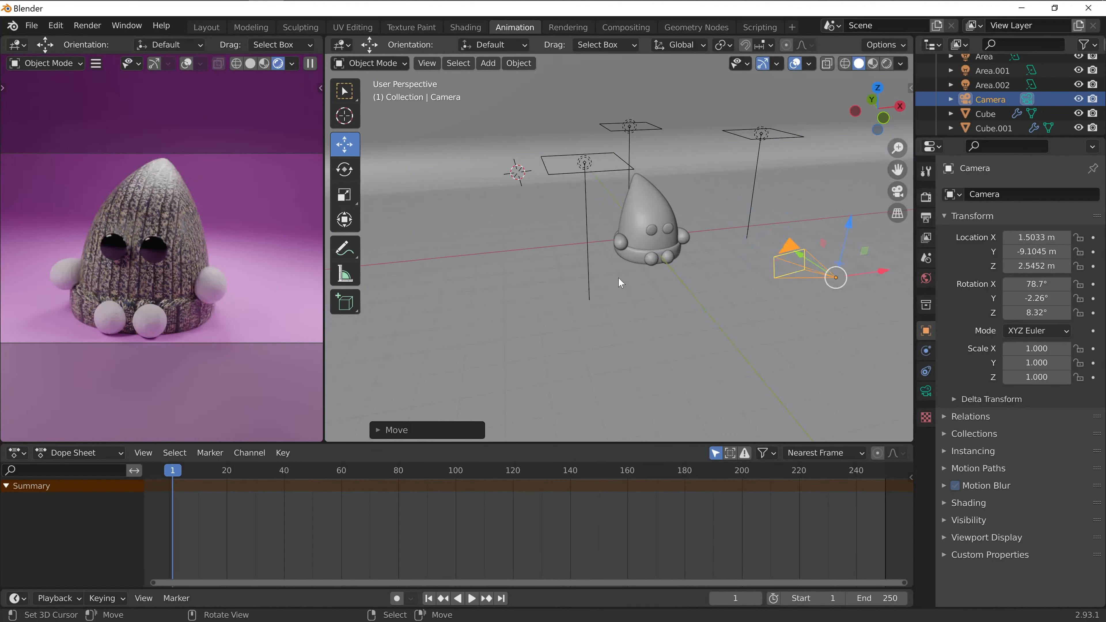
{"action": "scroll", "coordinate": [619, 277], "scroll_direction": "down", "scroll_amount": 2}
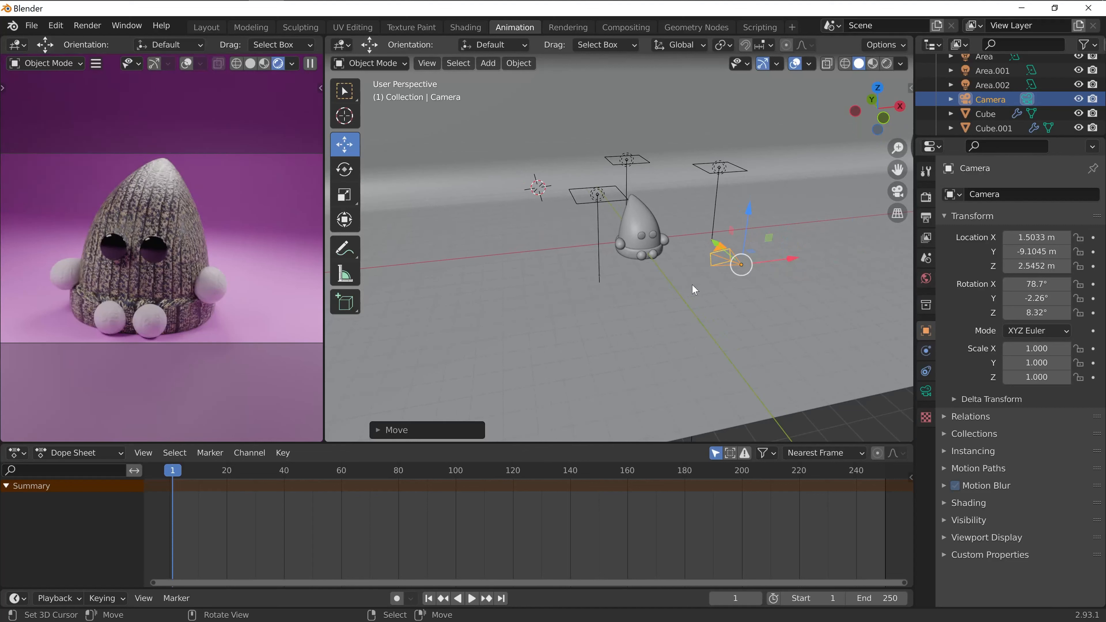
Darken the base color of the backdrop plane's material to a deeper purple.
{"action": "left_click", "coordinate": [759, 314]}
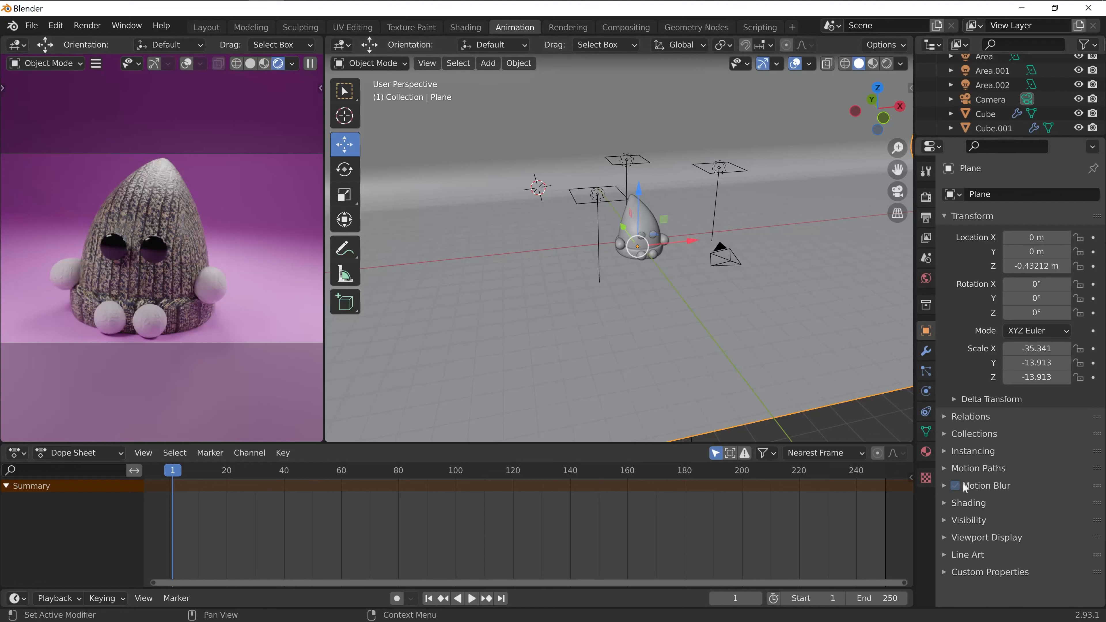
{"action": "left_click", "coordinate": [926, 477]}
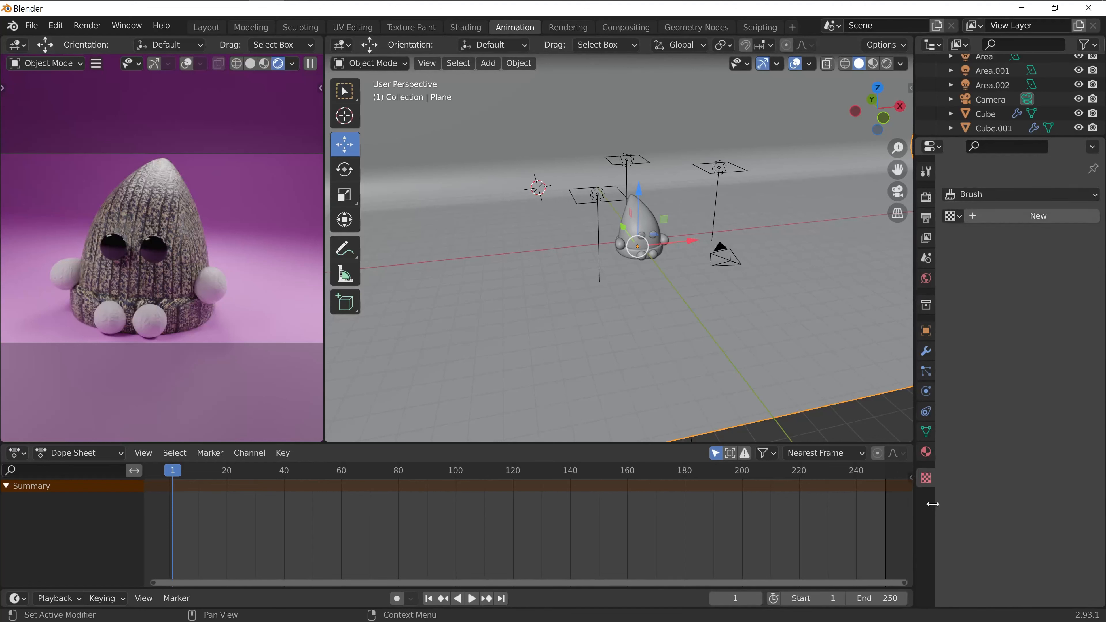
{"action": "left_click", "coordinate": [925, 456]}
{"action": "left_click", "coordinate": [1048, 365]}
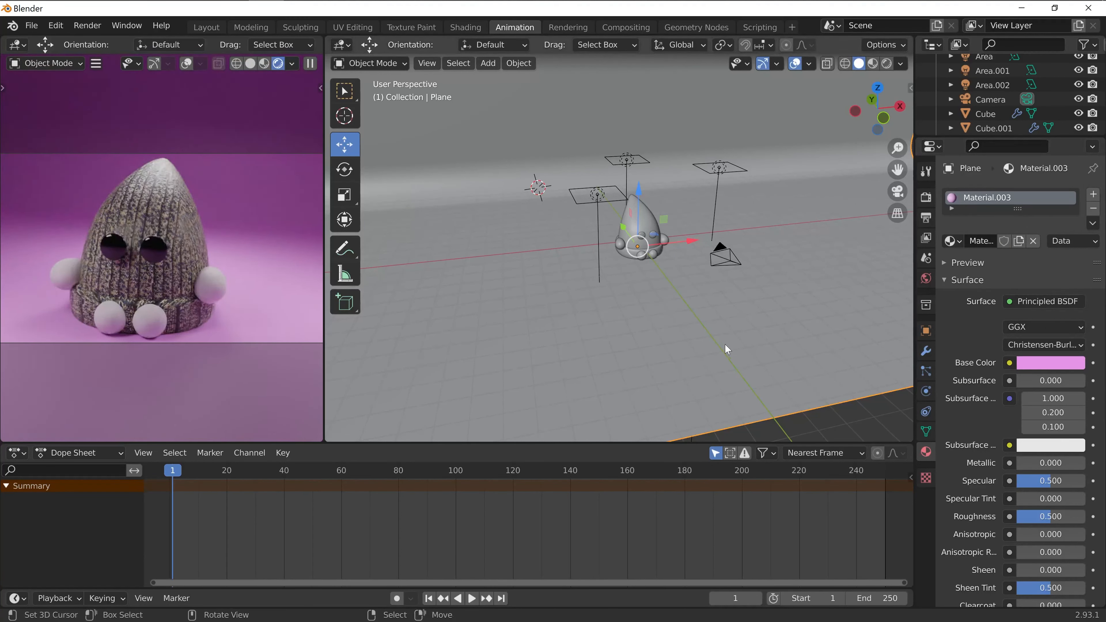
{"action": "scroll", "coordinate": [724, 343], "scroll_direction": "down", "scroll_amount": 3}
{"action": "scroll", "coordinate": [725, 342], "scroll_direction": "up", "scroll_amount": 4}
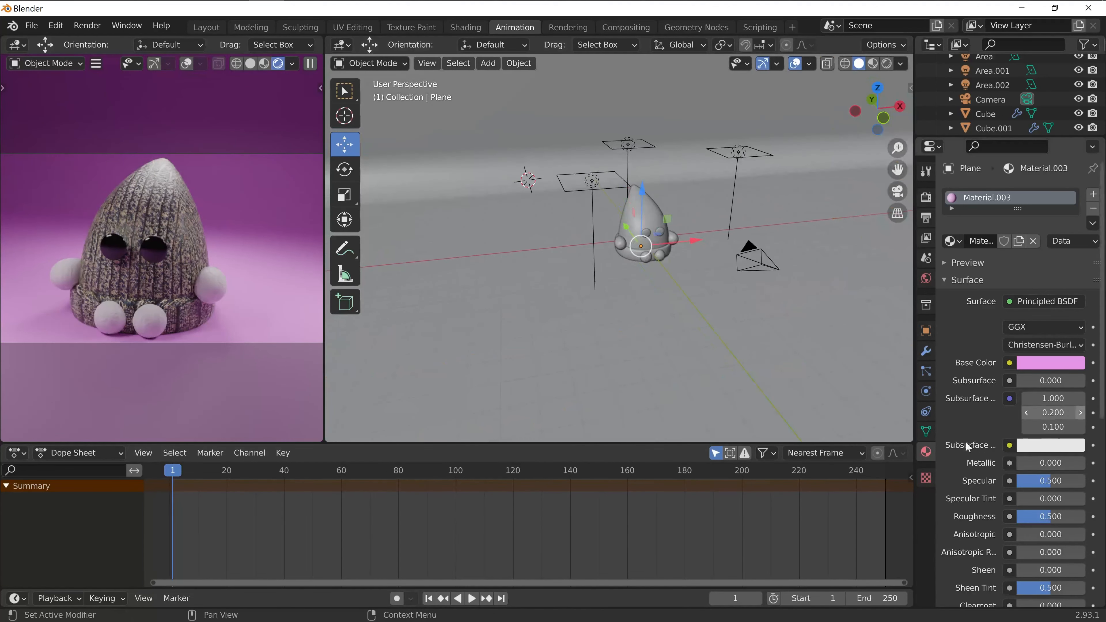
{"action": "left_click", "coordinate": [1066, 365]}
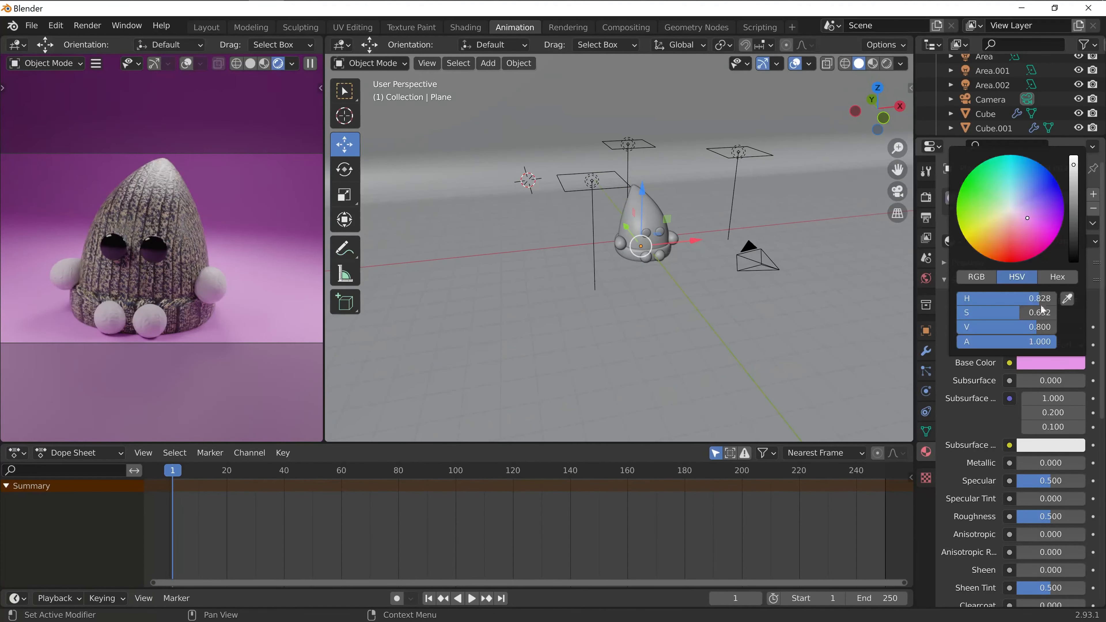
{"action": "left_click", "coordinate": [1066, 364]}
{"action": "left_click_drag", "start_coordinate": [1074, 167], "coordinate": [1073, 200]}
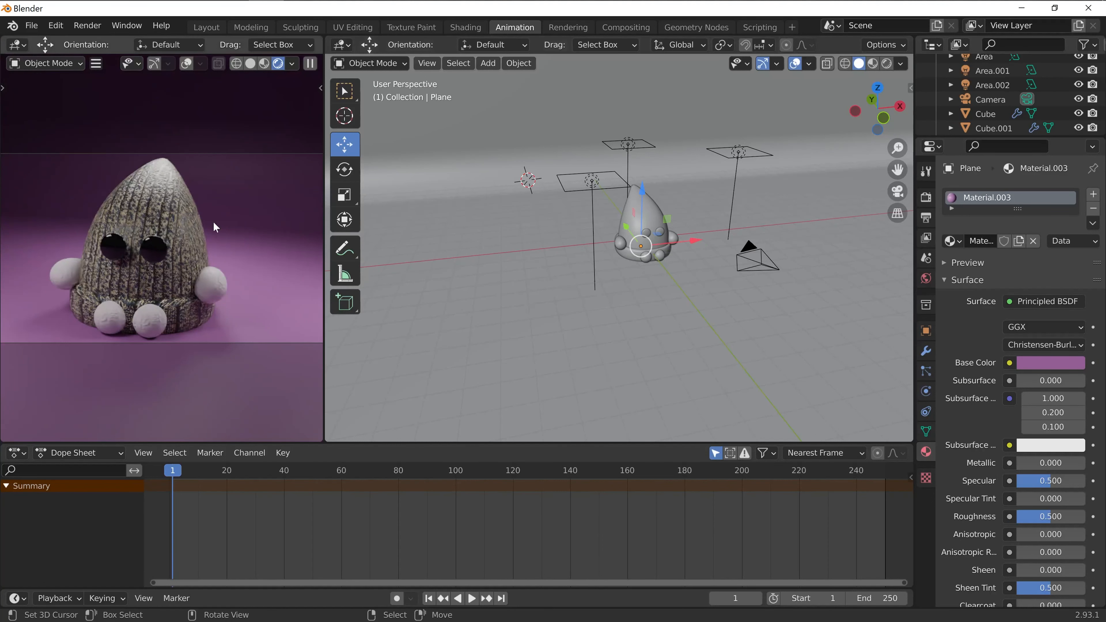
Move the area light Area.002 about 1.75 m along the Y axis toward the curved backdrop.
{"action": "middle_click_drag", "start_coordinate": [709, 284], "coordinate": [694, 190]}
{"action": "left_click", "coordinate": [720, 158]}
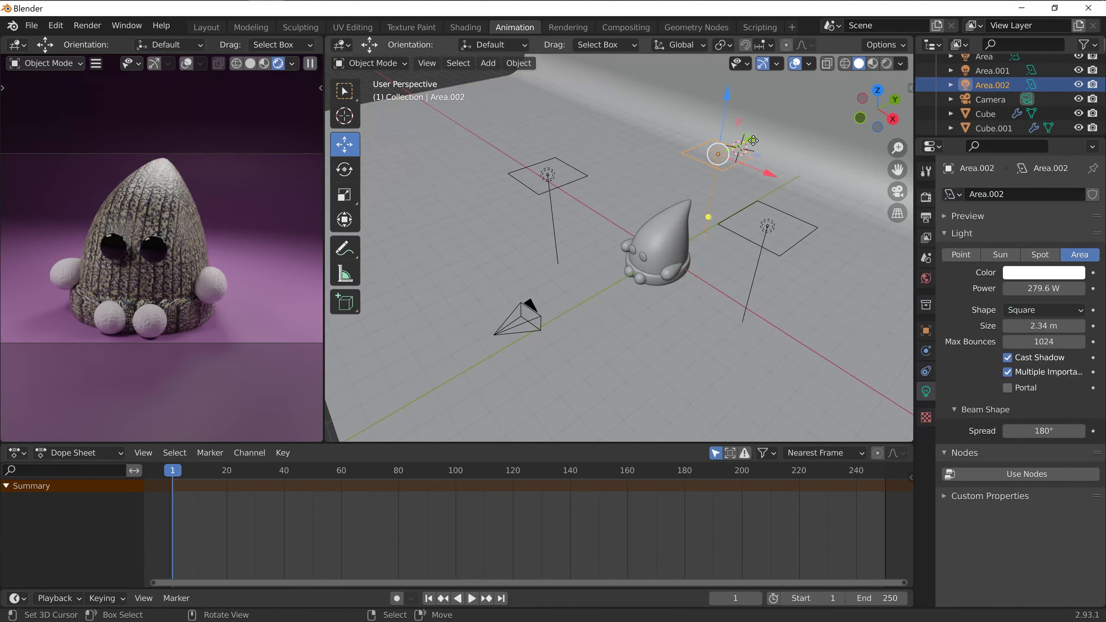
{"action": "key", "text": "g"}
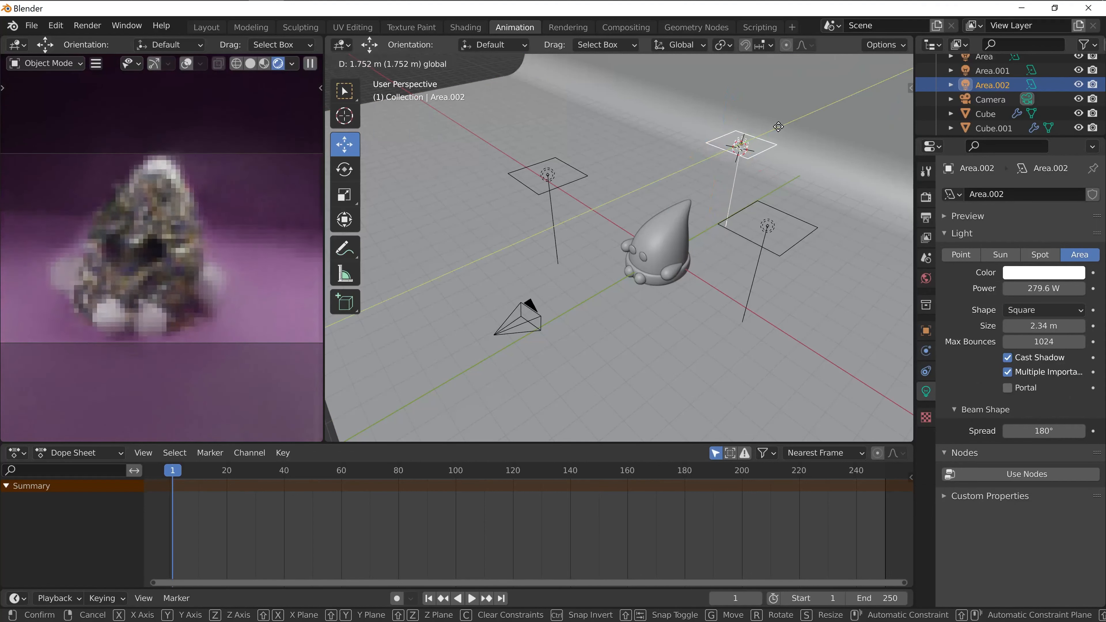
{"action": "left_click", "coordinate": [779, 127]}
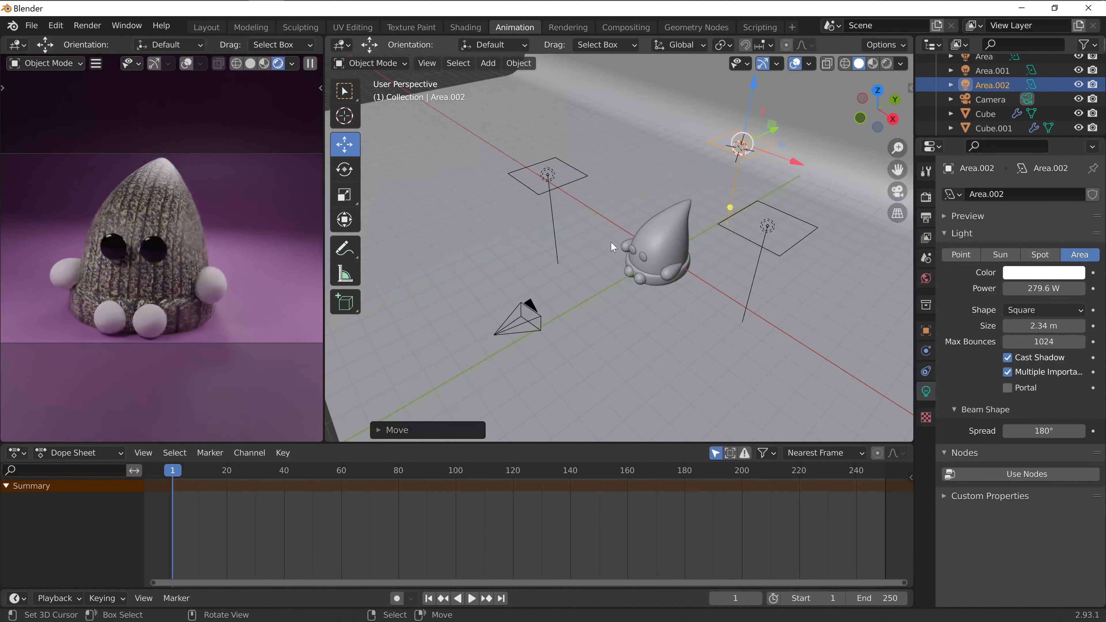
{"action": "middle_click_drag", "start_coordinate": [595, 304], "coordinate": [633, 297]}
{"action": "scroll", "coordinate": [643, 291], "scroll_direction": "up", "scroll_amount": 3}
{"action": "scroll", "coordinate": [692, 294], "scroll_direction": "up", "scroll_amount": 2}
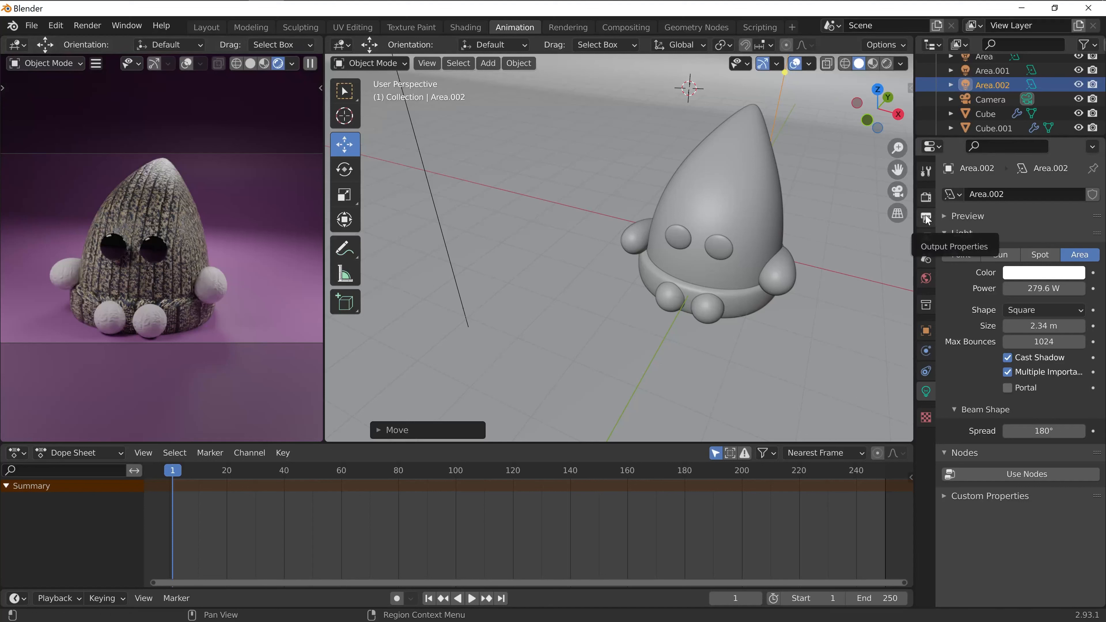
Set the render output folder to TUTO BLENDE SPARK in the output settings.
{"action": "left_click", "coordinate": [926, 201]}
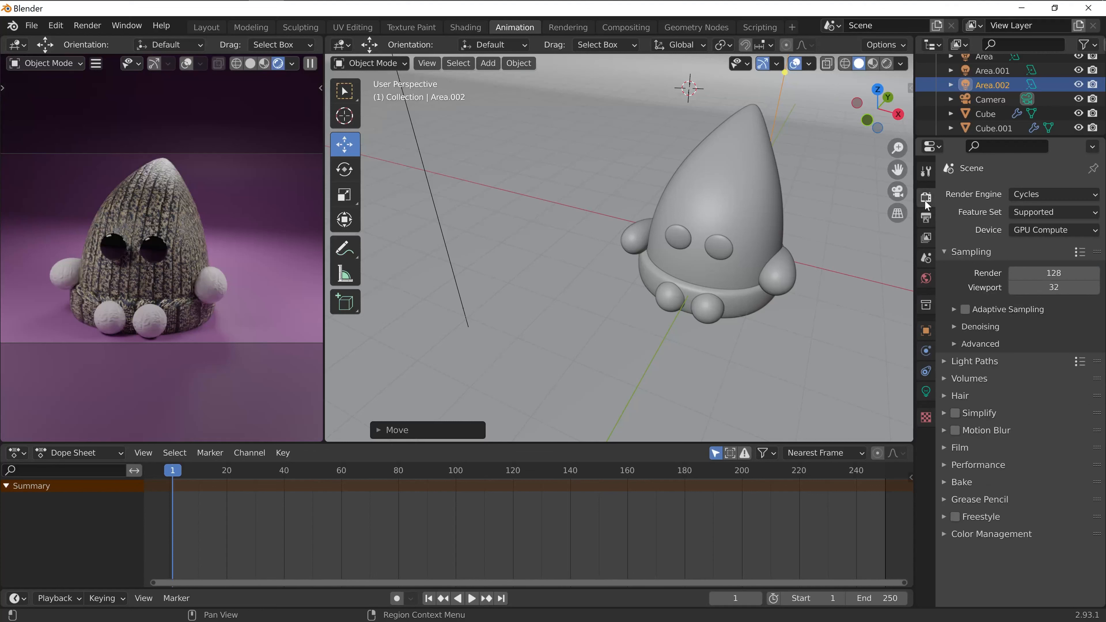
{"action": "left_click", "coordinate": [927, 219]}
{"action": "scroll", "coordinate": [1075, 477], "scroll_direction": "down", "scroll_amount": 2}
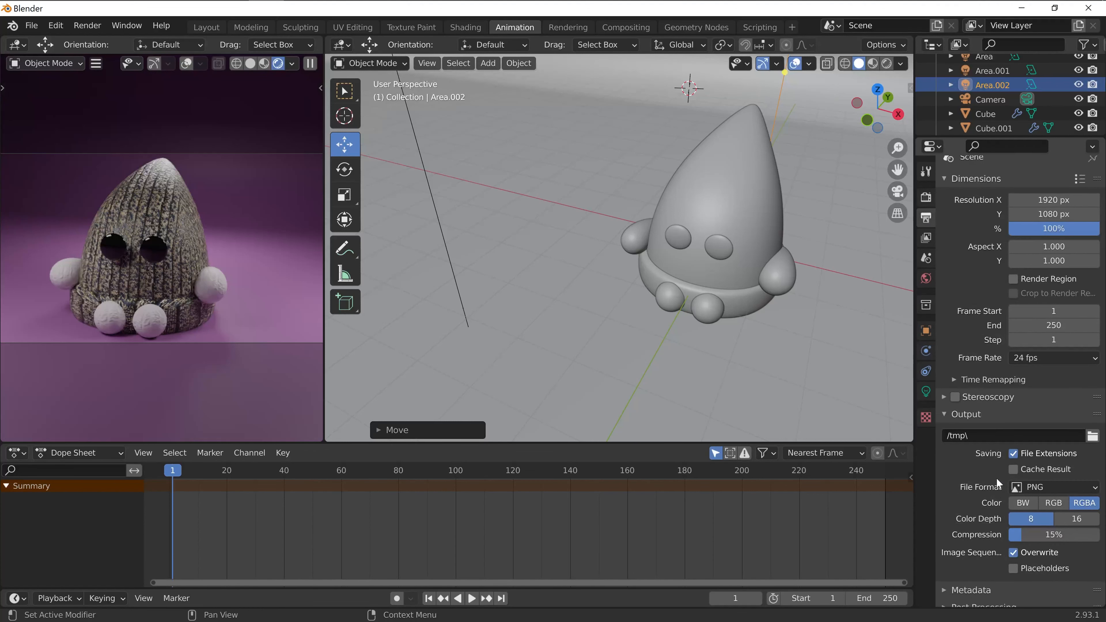
{"action": "left_click", "coordinate": [1092, 427]}
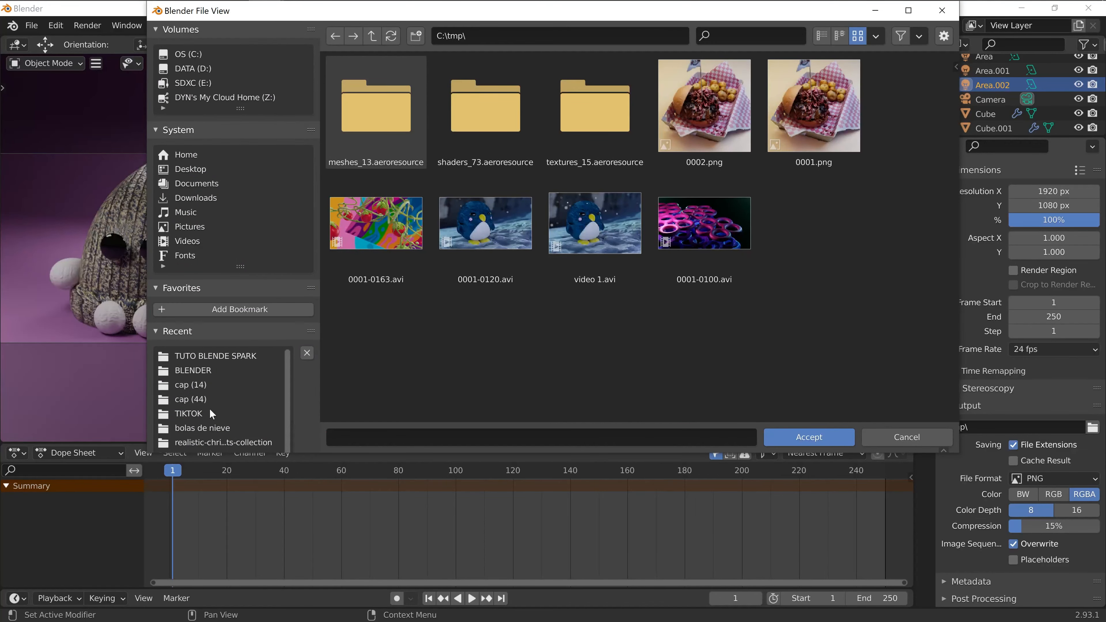
{"action": "left_click", "coordinate": [213, 356]}
{"action": "left_click", "coordinate": [807, 436]}
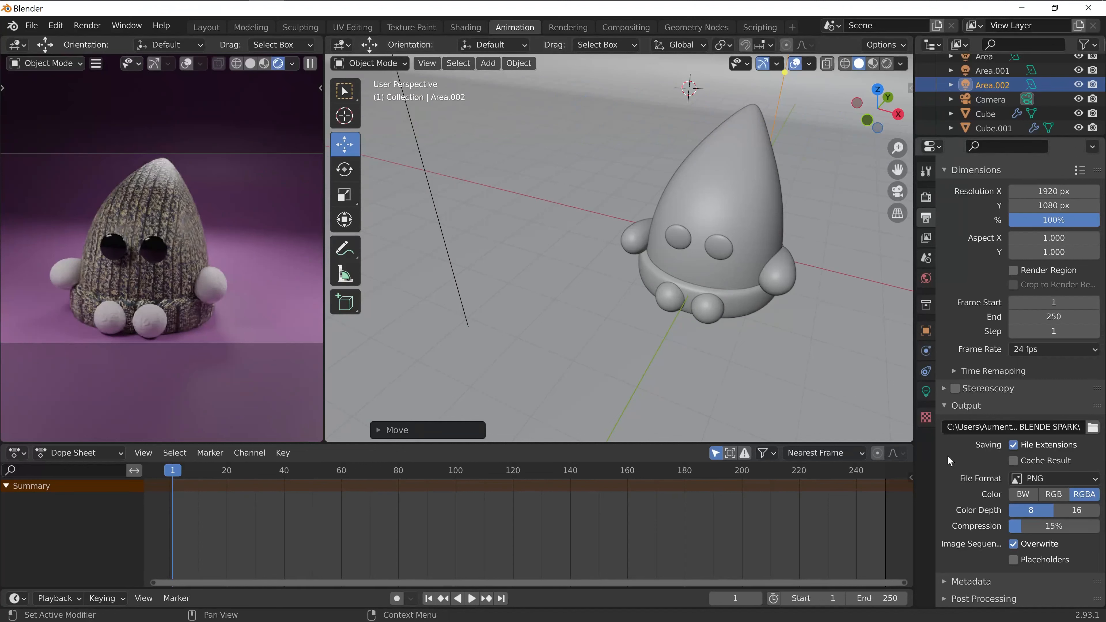
{"action": "scroll", "coordinate": [155, 276], "scroll_direction": "up", "scroll_amount": 3}
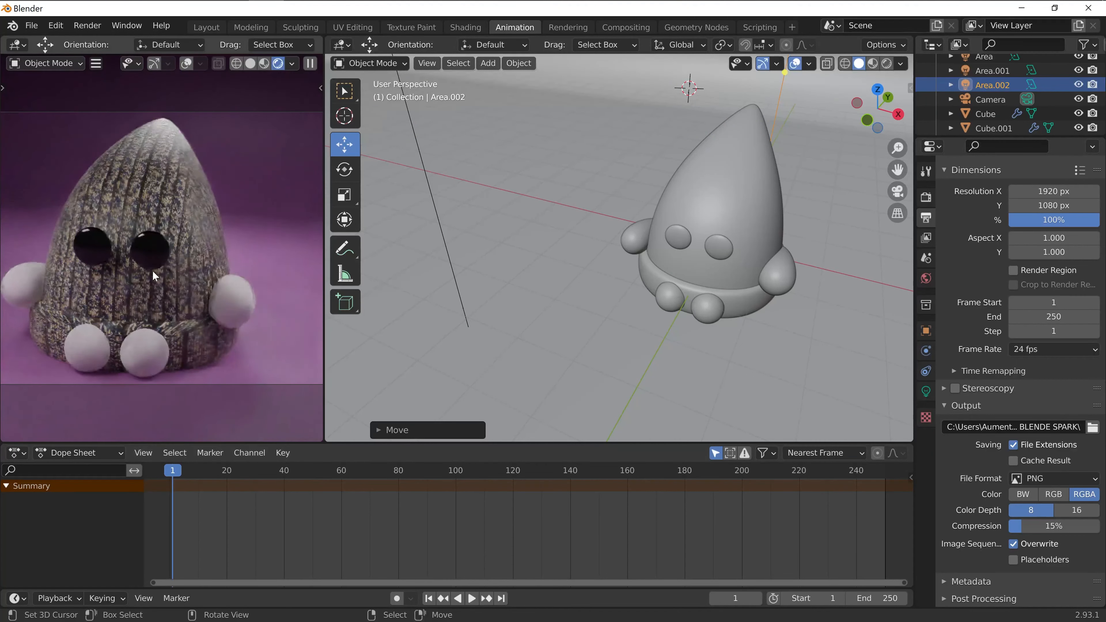
{"action": "left_click", "coordinate": [1065, 481]}
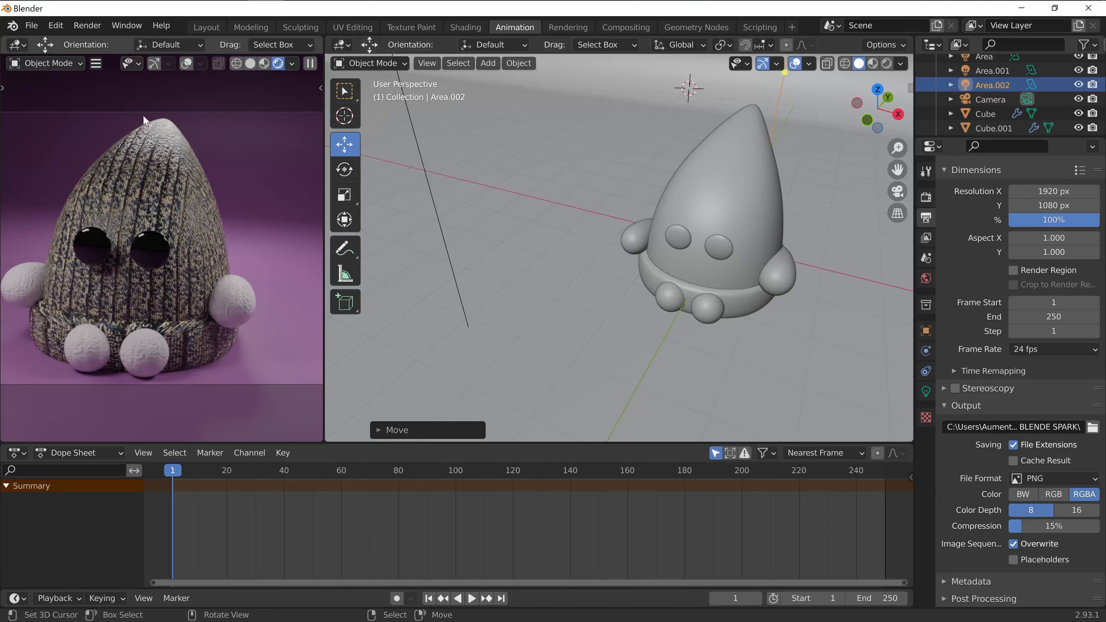
Render a still image of the scene, inspect the hat's knit texture up close, and close the render window.
{"action": "left_click", "coordinate": [90, 27]}
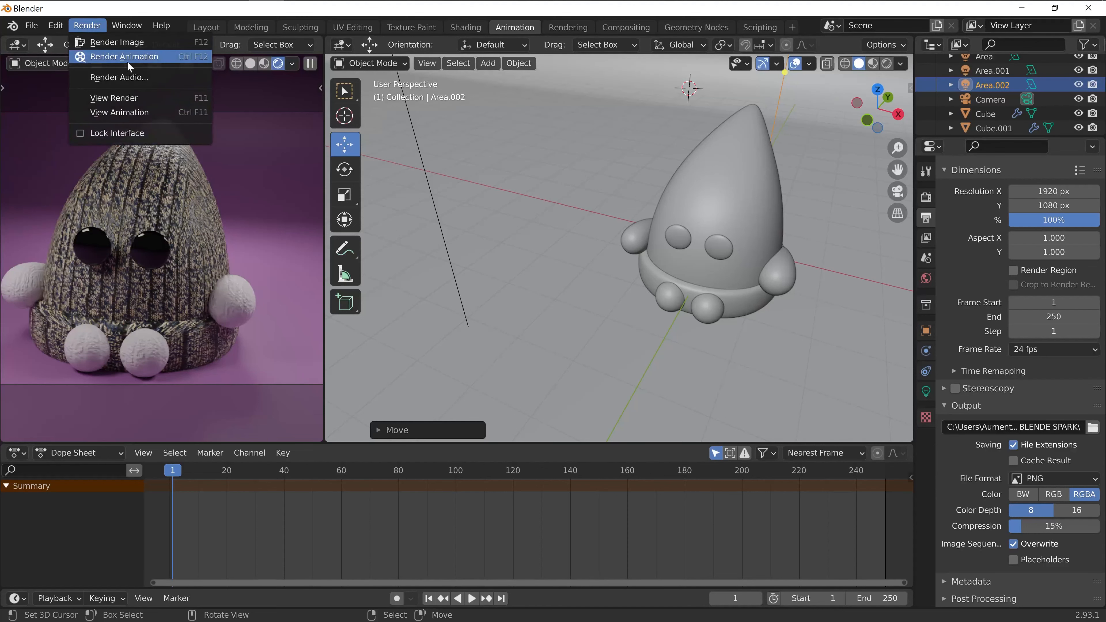
{"action": "left_click", "coordinate": [119, 41]}
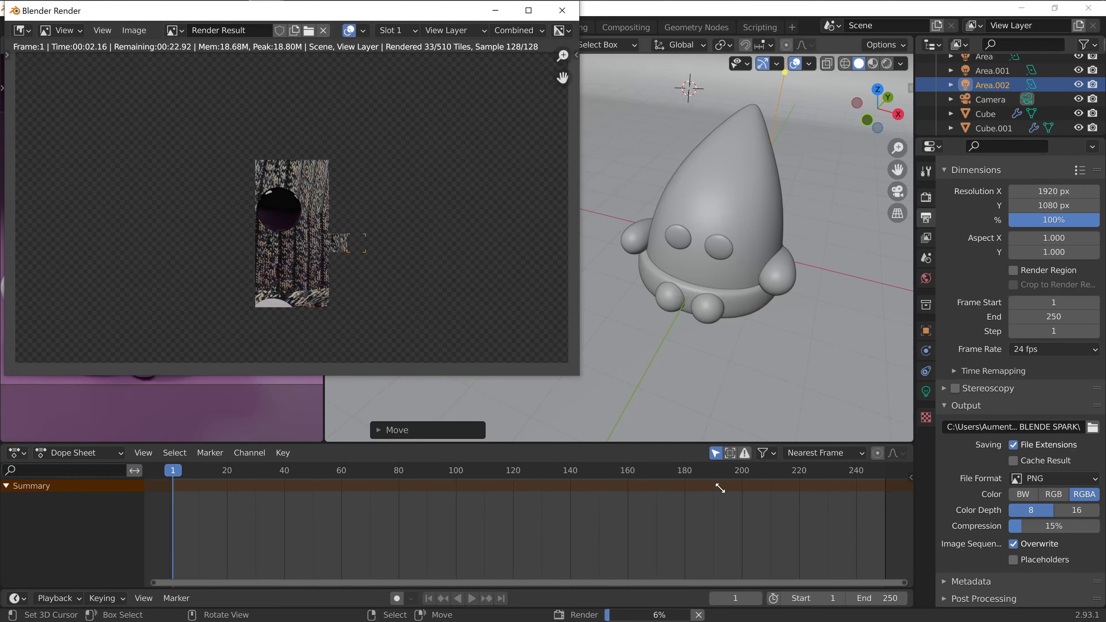
{"action": "left_click_drag", "start_coordinate": [578, 378], "coordinate": [721, 486]}
{"action": "scroll", "coordinate": [335, 231], "scroll_direction": "up", "scroll_amount": 4}
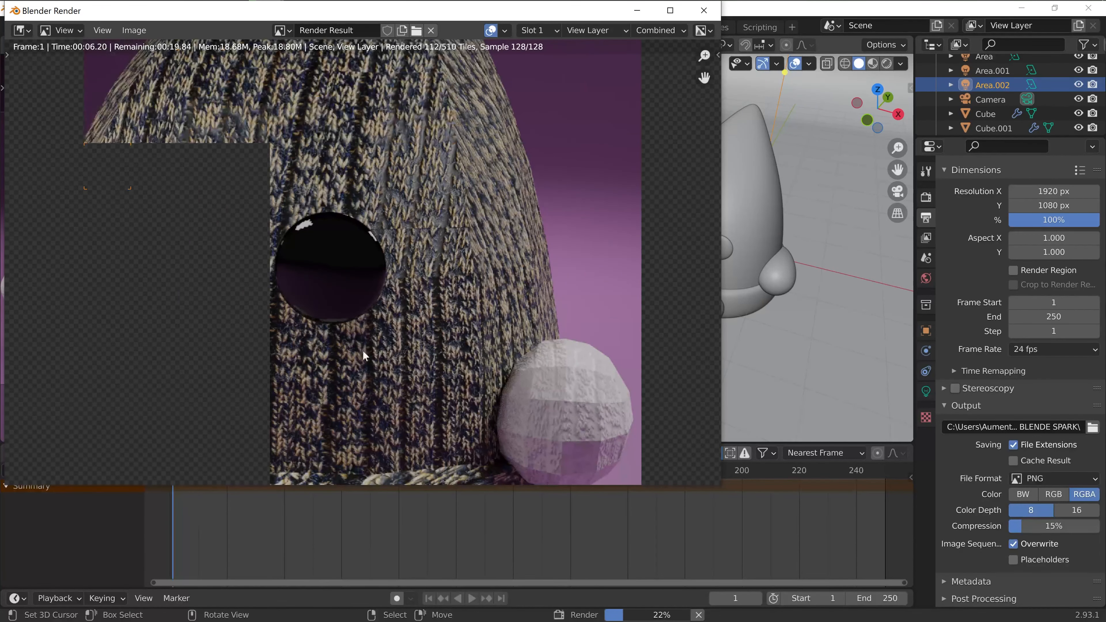
{"action": "scroll", "coordinate": [373, 359], "scroll_direction": "down", "scroll_amount": 4}
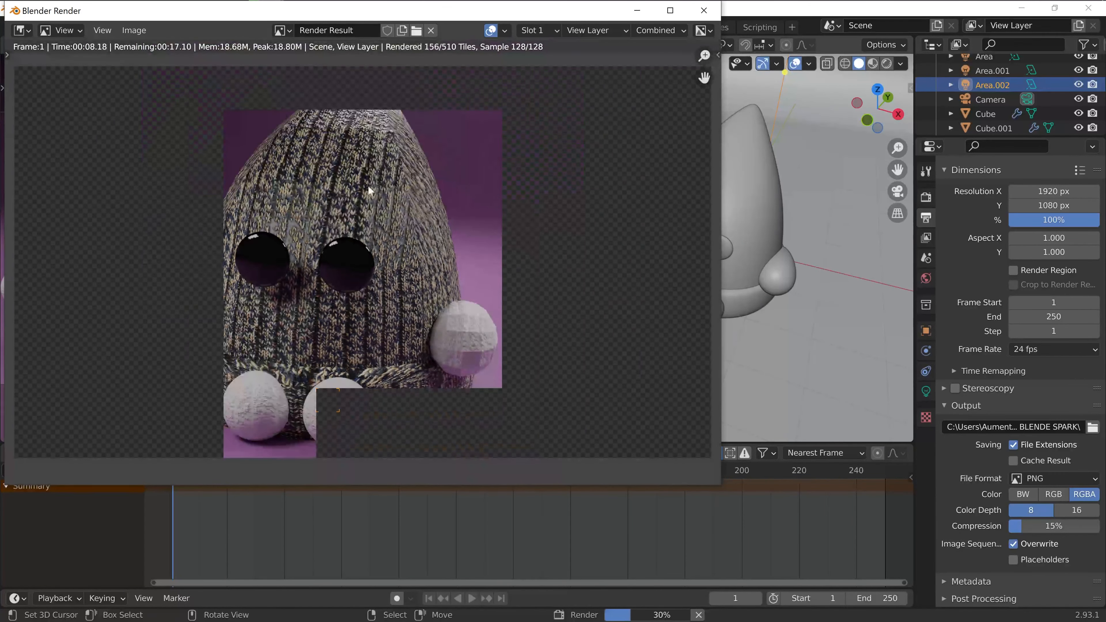
{"action": "scroll", "coordinate": [319, 289], "scroll_direction": "up", "scroll_amount": 1}
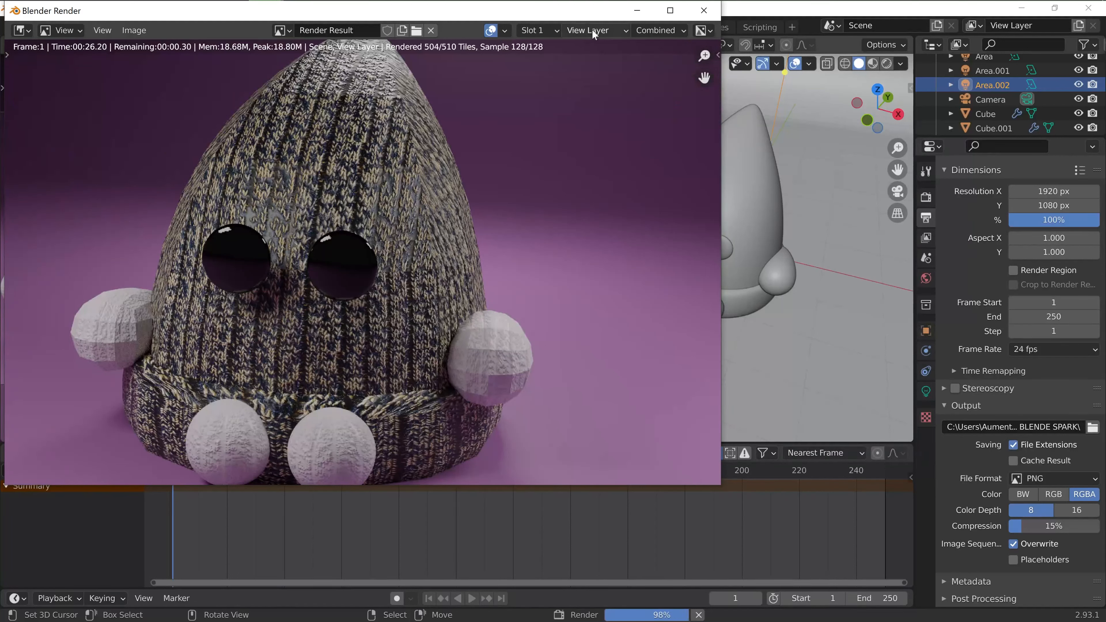
{"action": "left_click", "coordinate": [704, 11]}
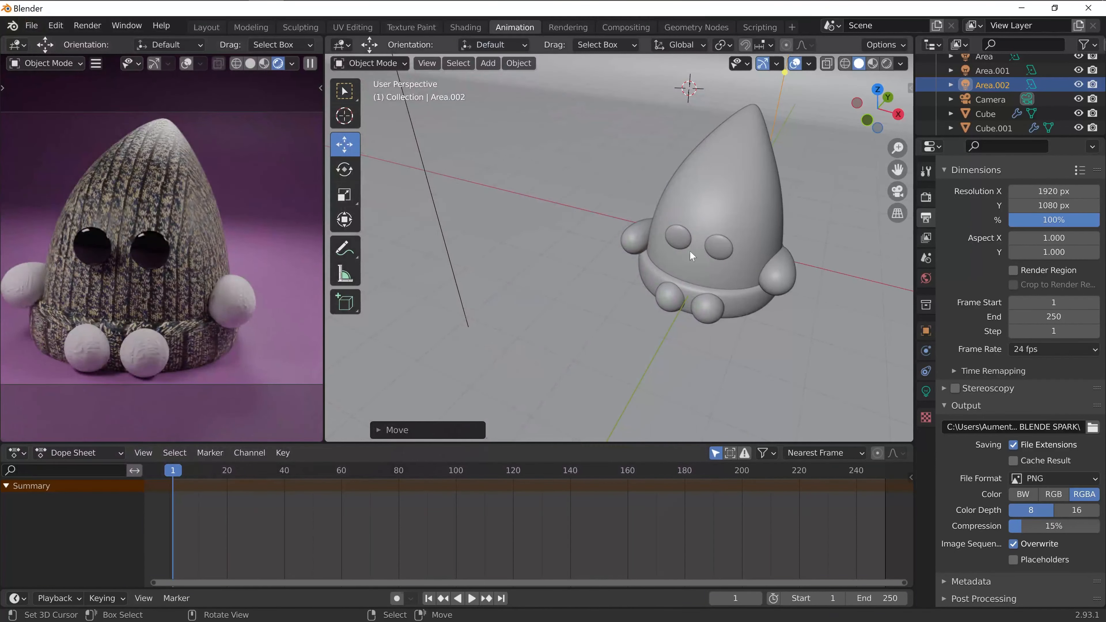
{"action": "scroll", "coordinate": [166, 257], "scroll_direction": "down", "scroll_amount": 2}
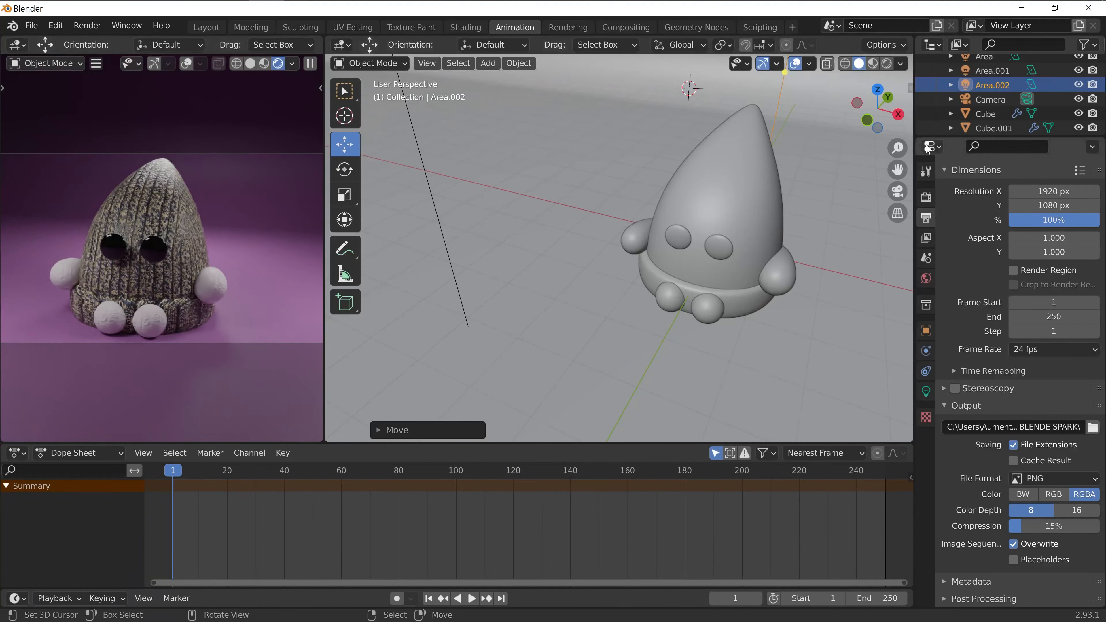
Enable depth of field on the camera.
{"action": "left_click", "coordinate": [998, 102]}
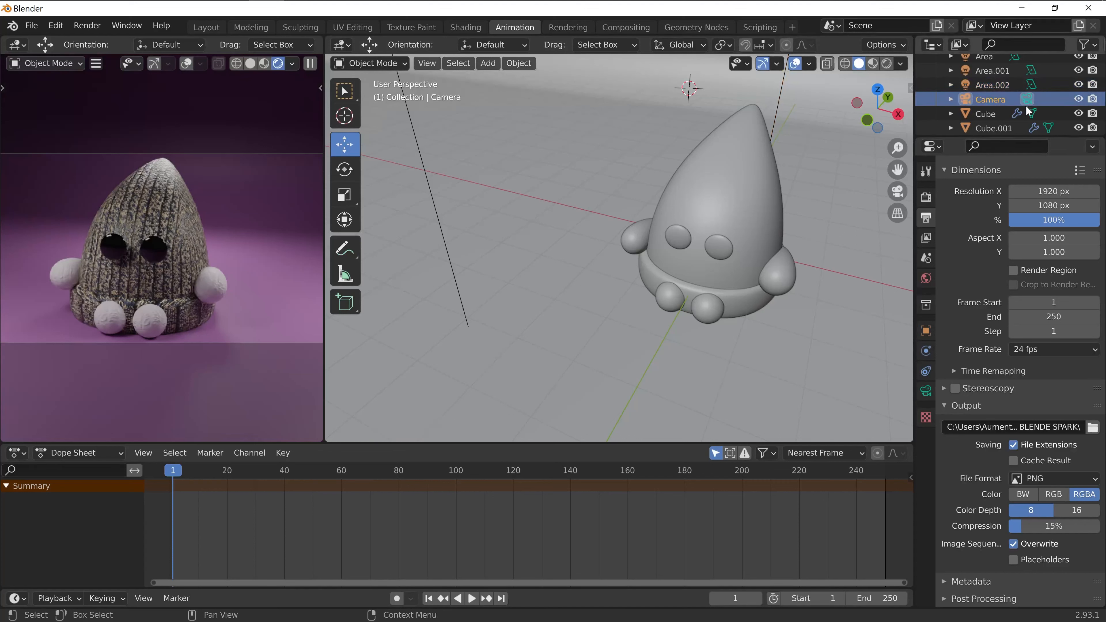
{"action": "left_click", "coordinate": [925, 391]}
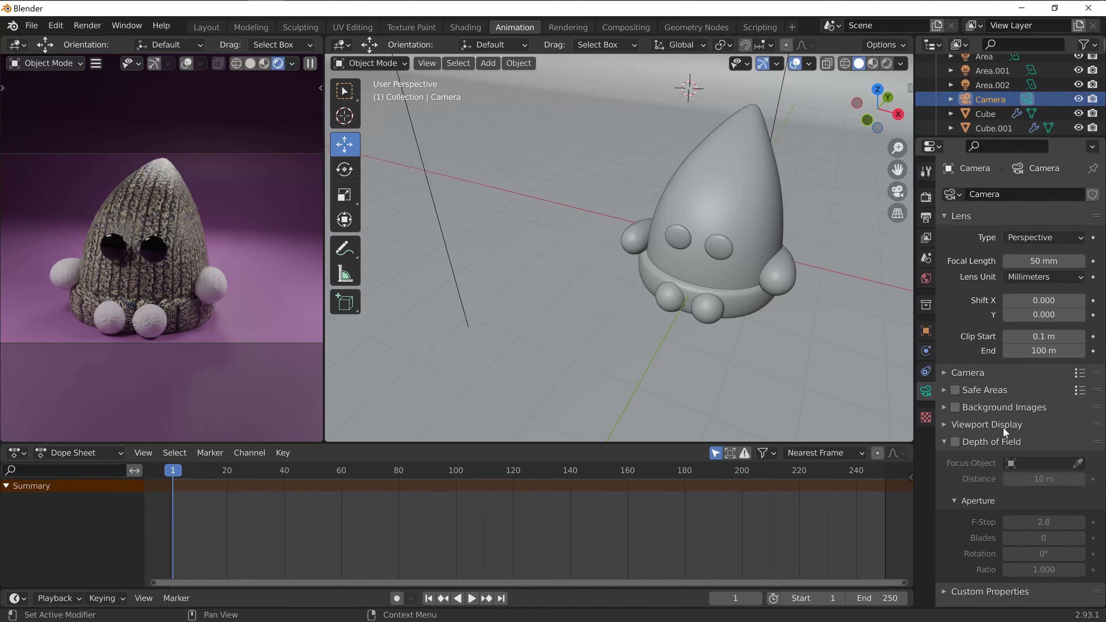
{"action": "left_click", "coordinate": [955, 442]}
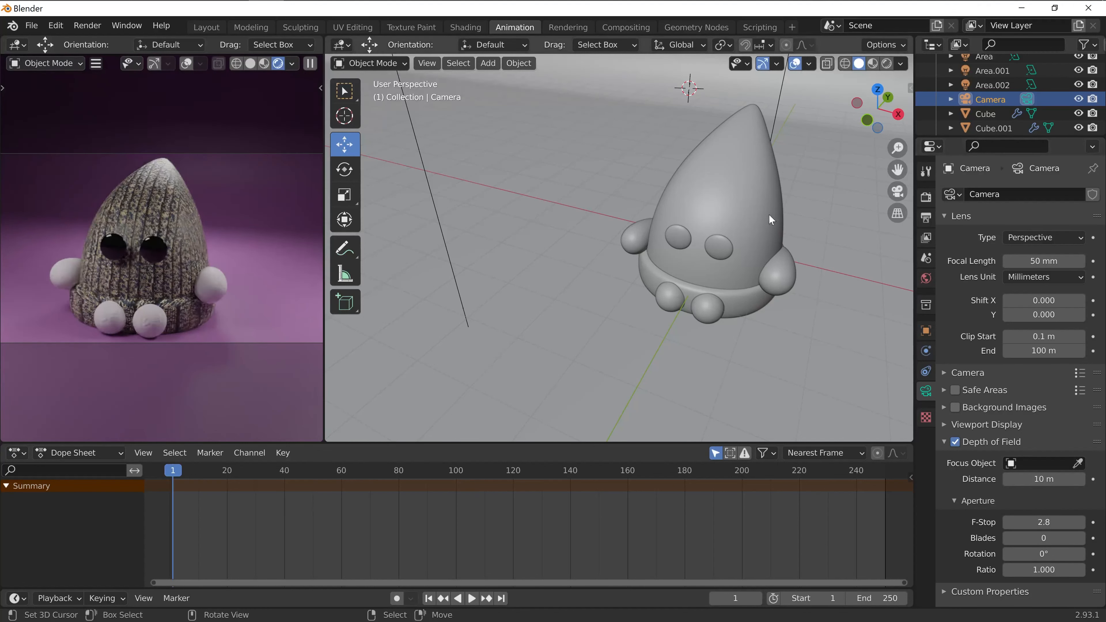
Add a plain axes empty and set its X, Y and Z location to 0 m.
{"action": "left_click", "coordinate": [480, 61]}
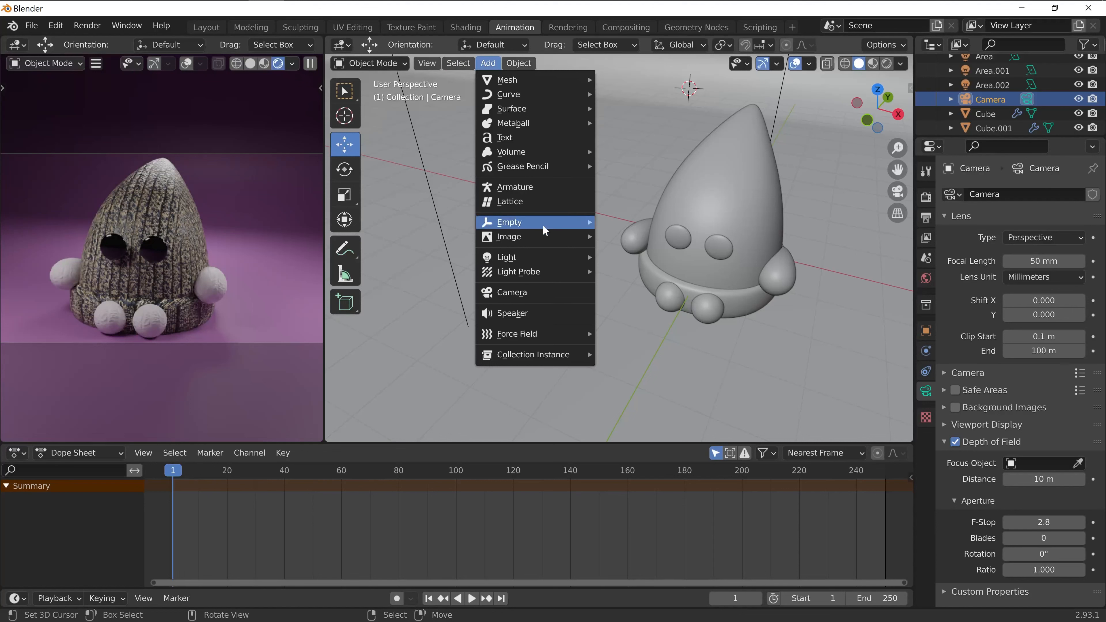
{"action": "mouse_move", "coordinate": [542, 225]}
{"action": "left_click", "coordinate": [656, 226]}
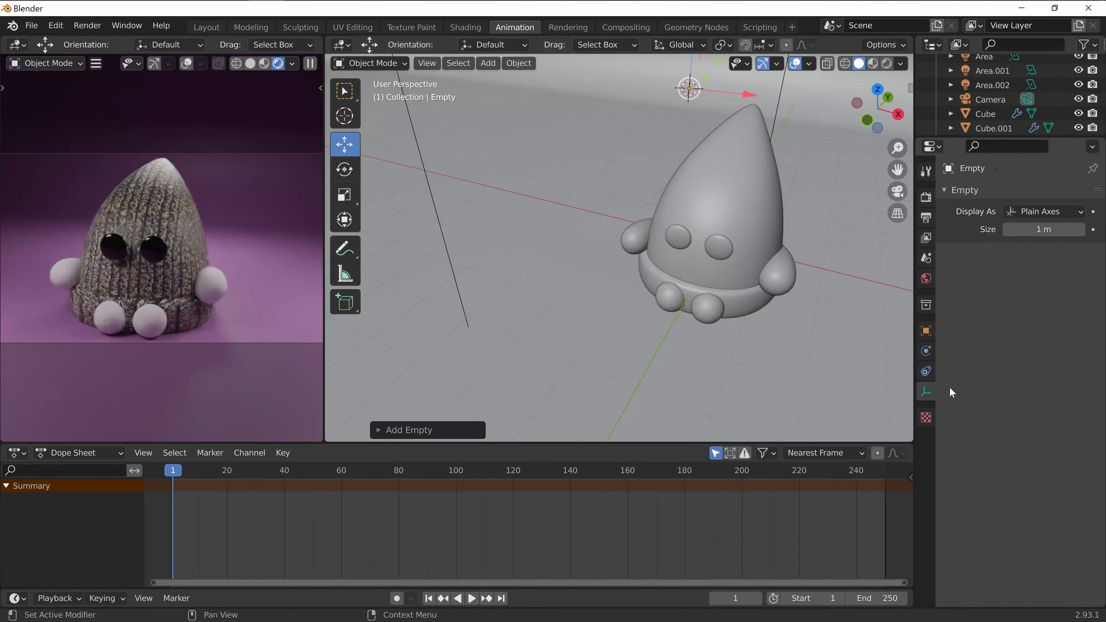
{"action": "left_click", "coordinate": [925, 330]}
{"action": "left_click", "coordinate": [1030, 239]}
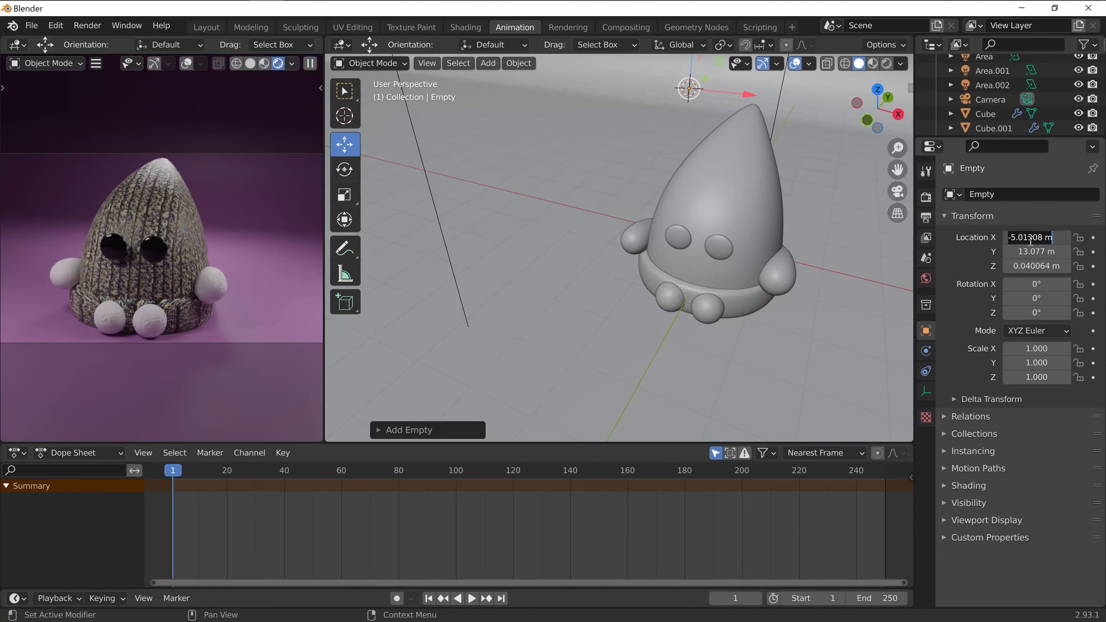
{"action": "type", "text": "0"}
{"action": "key", "text": "Return"}
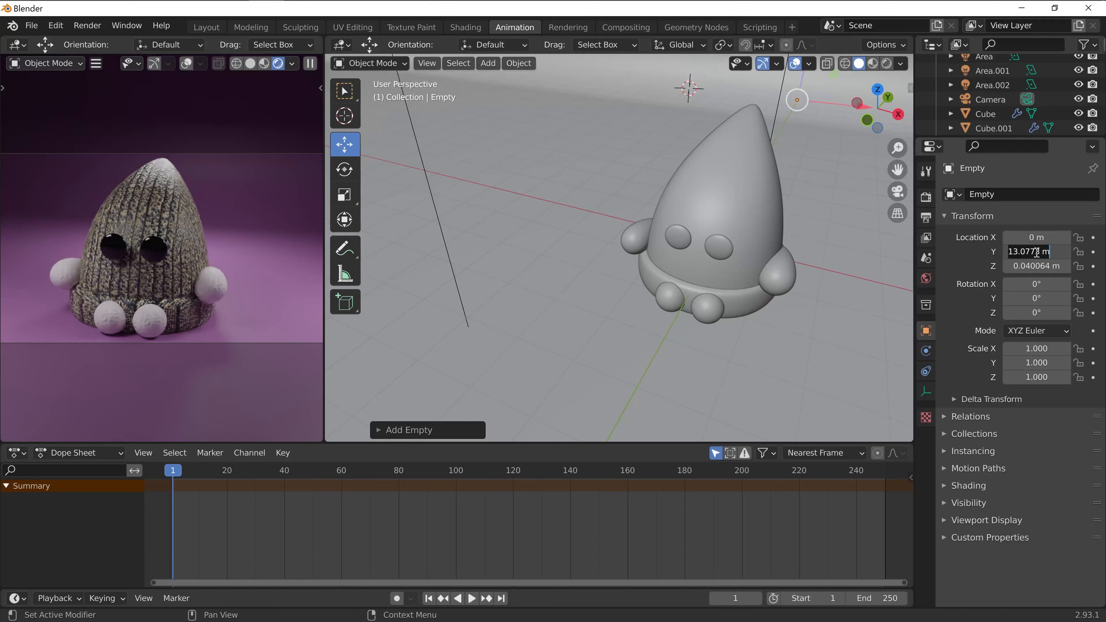
{"action": "left_click", "coordinate": [1037, 256]}
{"action": "type", "text": "0"}
{"action": "key", "text": "Return"}
{"action": "left_click", "coordinate": [1043, 262]}
{"action": "type", "text": "0"}
{"action": "key", "text": "Return"}
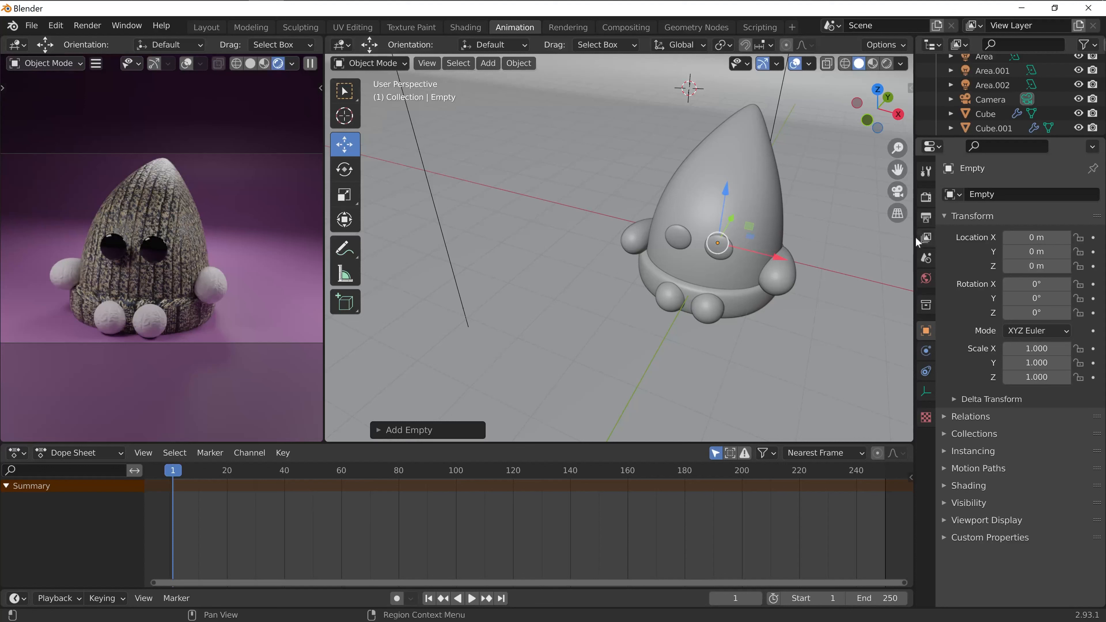
Move the empty to the front of the character's face, at about Y -1.76 m and Z 0.81 m.
{"action": "middle_click_drag", "start_coordinate": [795, 271], "coordinate": [732, 271]}
{"action": "key", "text": "g"}
{"action": "key", "text": "y"}
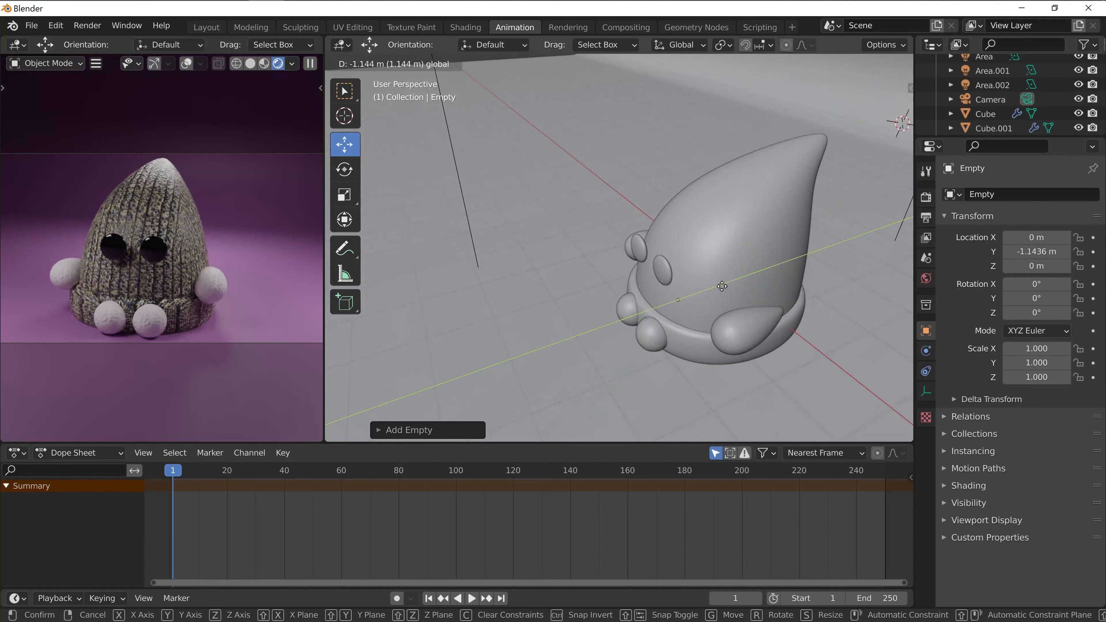
{"action": "left_click", "coordinate": [696, 297]}
{"action": "key", "text": "g"}
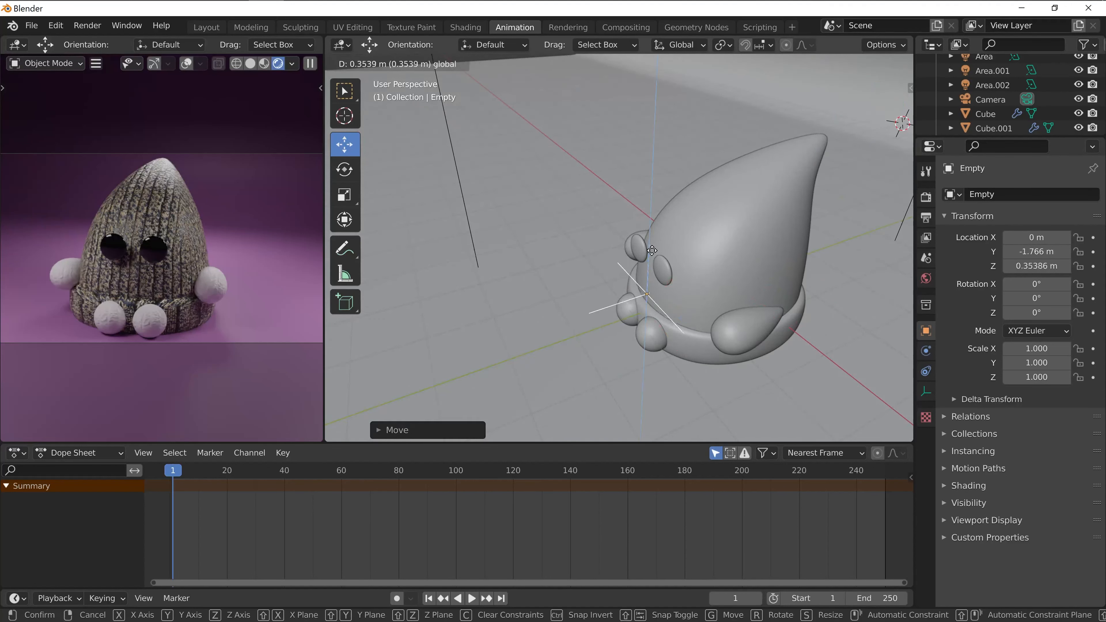
{"action": "key", "text": "z"}
{"action": "left_click_drag", "start_coordinate": [655, 229], "coordinate": [656, 229]}
{"action": "scroll", "coordinate": [679, 281], "scroll_direction": "up", "scroll_amount": 3}
{"action": "middle_click_drag", "start_coordinate": [714, 304], "coordinate": [675, 317]}
{"action": "left_click_drag", "start_coordinate": [646, 287], "coordinate": [644, 286]}
{"action": "middle_click_drag", "start_coordinate": [635, 328], "coordinate": [819, 271]}
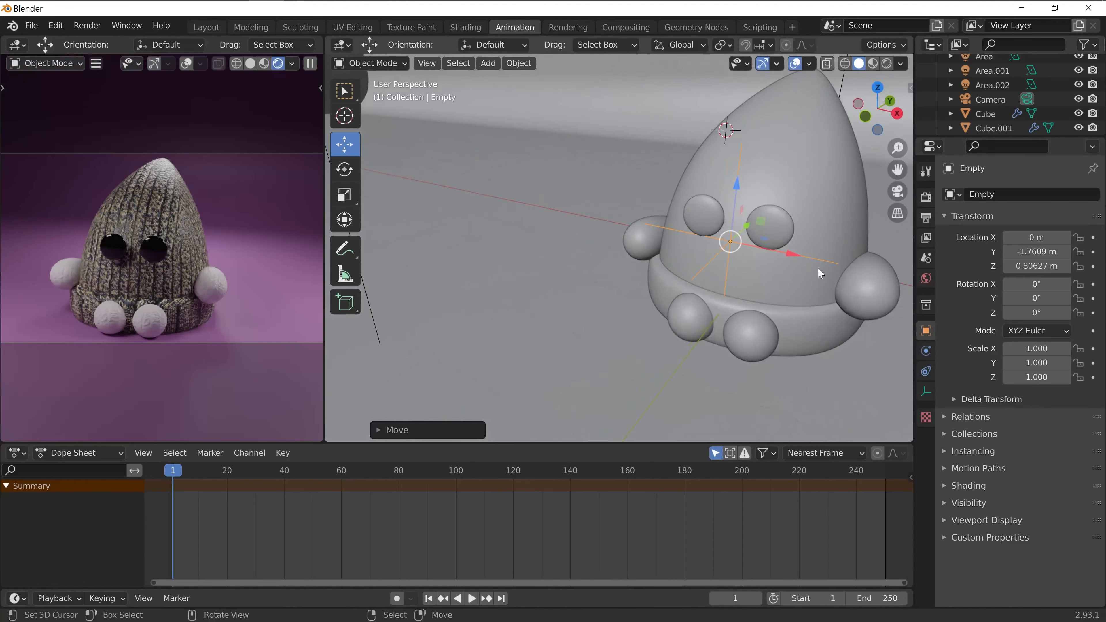
Select the camera and open its lens and depth of field settings.
{"action": "left_click", "coordinate": [990, 104]}
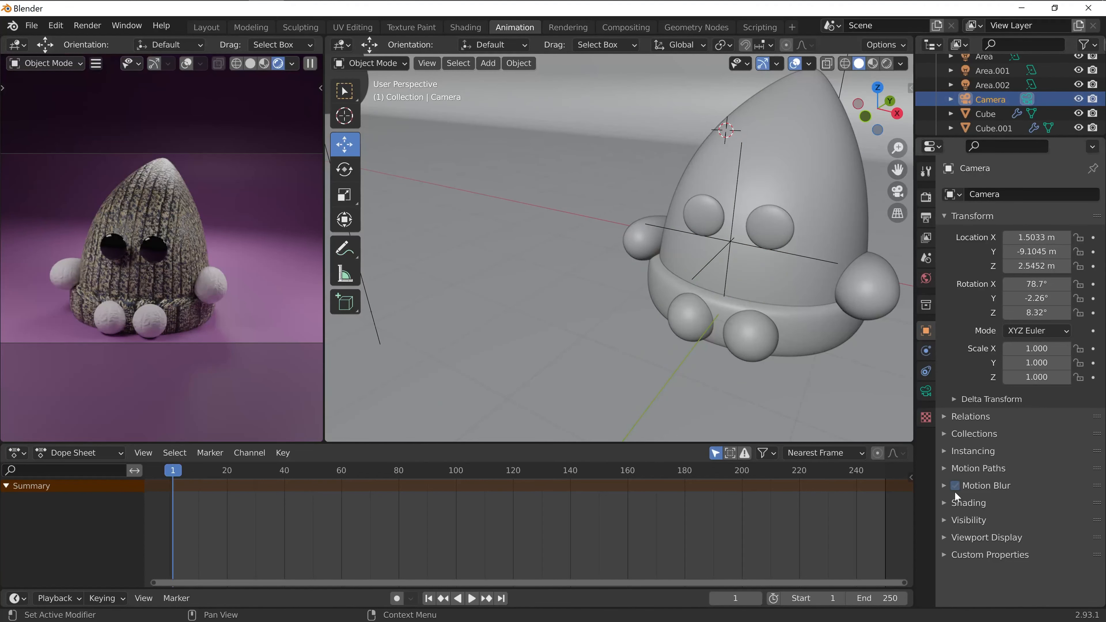
{"action": "left_click", "coordinate": [926, 391]}
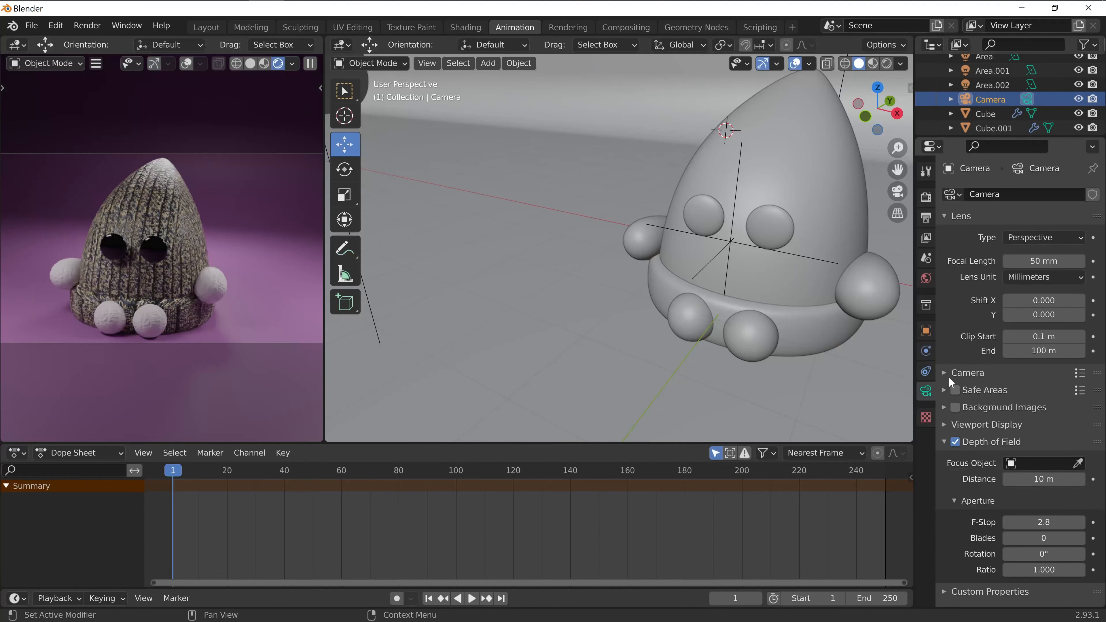
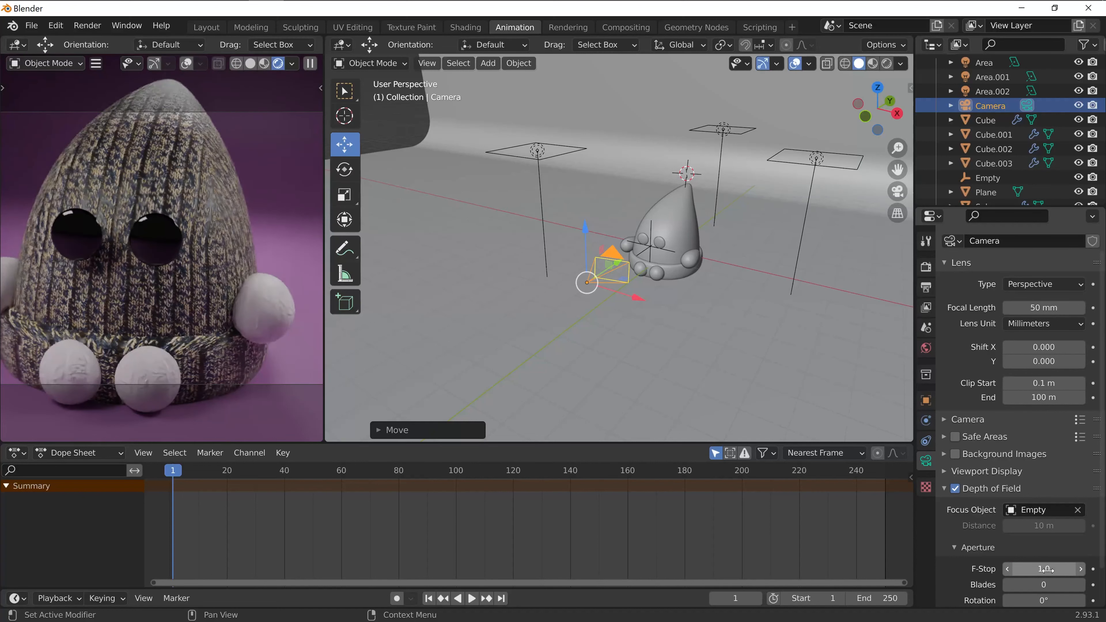
Render the frame again with depth of field, examine the whole image, and close the render window.
{"action": "key", "text": "F12"}
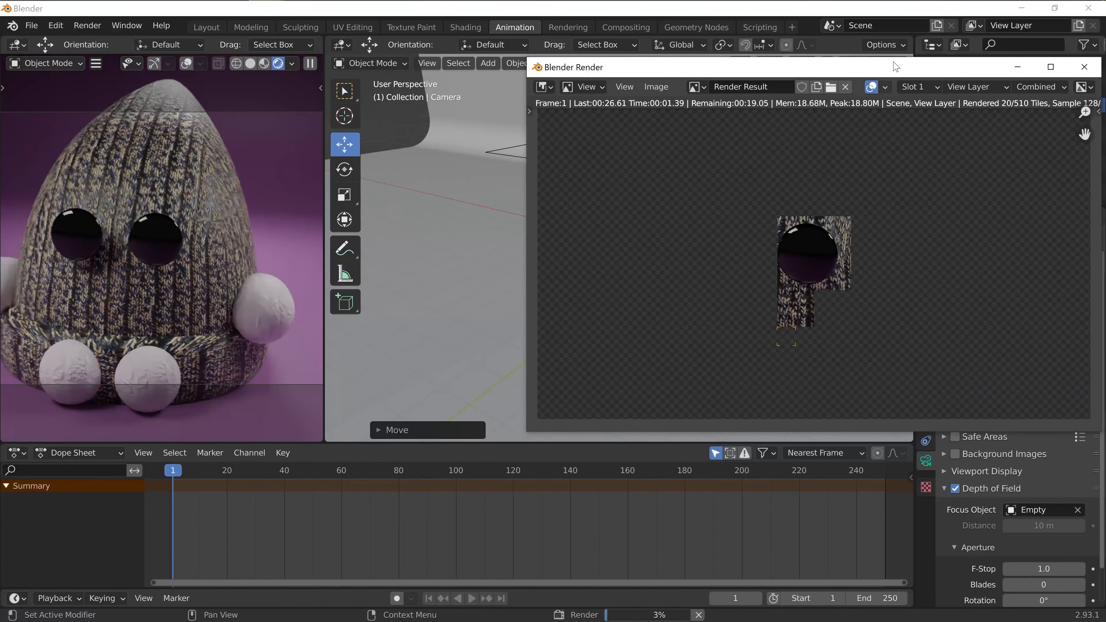
{"action": "left_click_drag", "start_coordinate": [896, 67], "coordinate": [698, 104]}
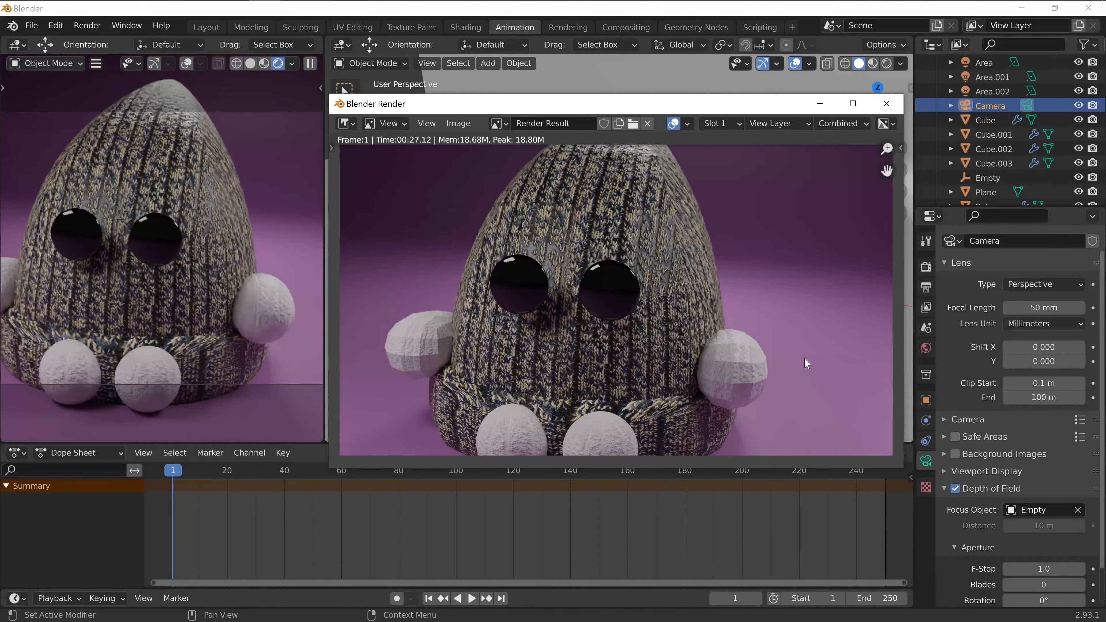
{"action": "scroll", "coordinate": [800, 353], "scroll_direction": "down", "scroll_amount": 2}
{"action": "scroll", "coordinate": [799, 352], "scroll_direction": "up", "scroll_amount": 2}
{"action": "left_click", "coordinate": [890, 108]}
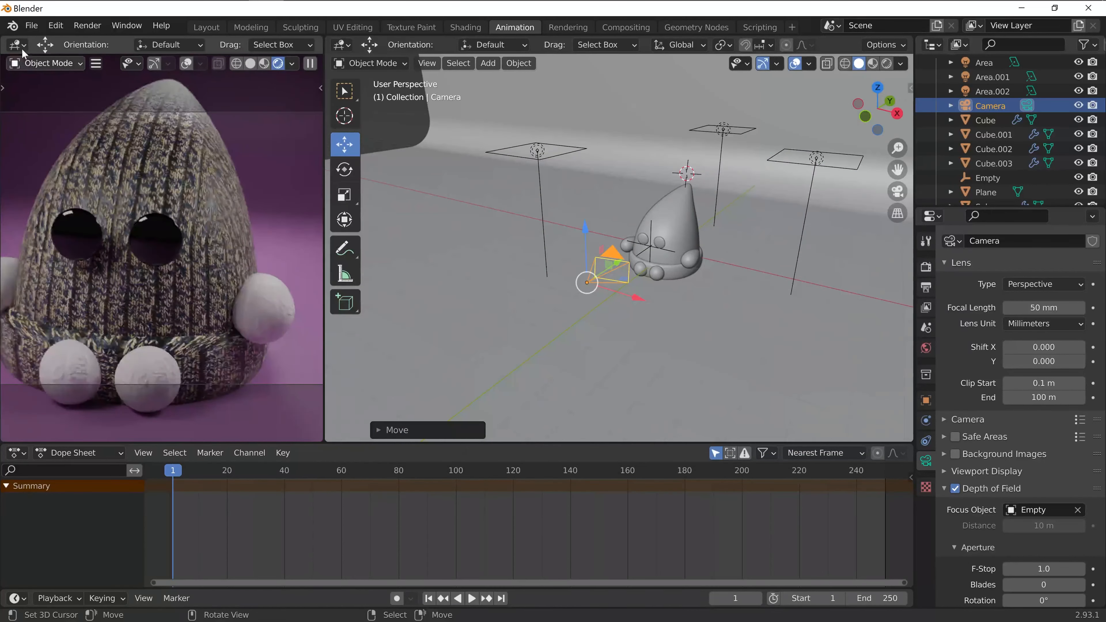
Export the scene as gorro.fbx into the TUTO BLENDE SPARK folder.
{"action": "left_click", "coordinate": [33, 27]}
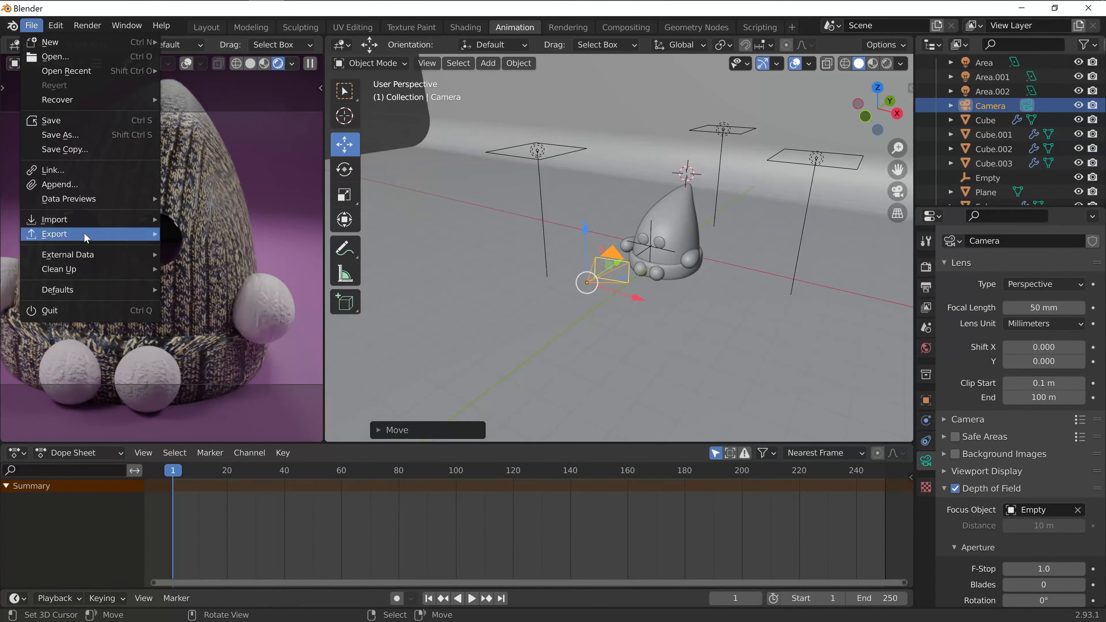
{"action": "mouse_move", "coordinate": [153, 235]}
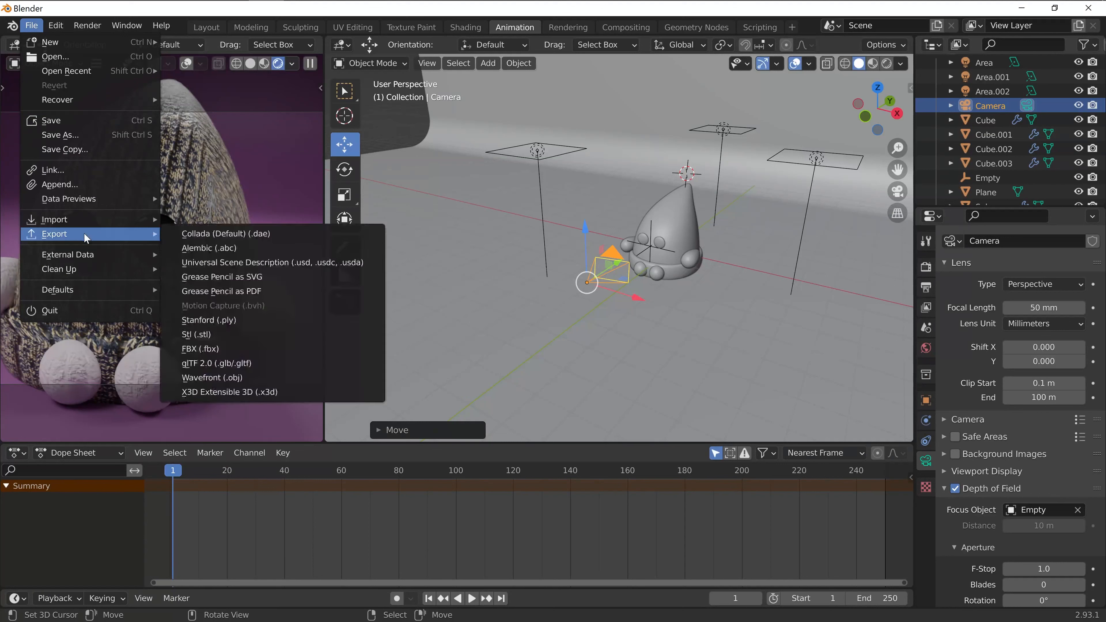
{"action": "left_click", "coordinate": [237, 350]}
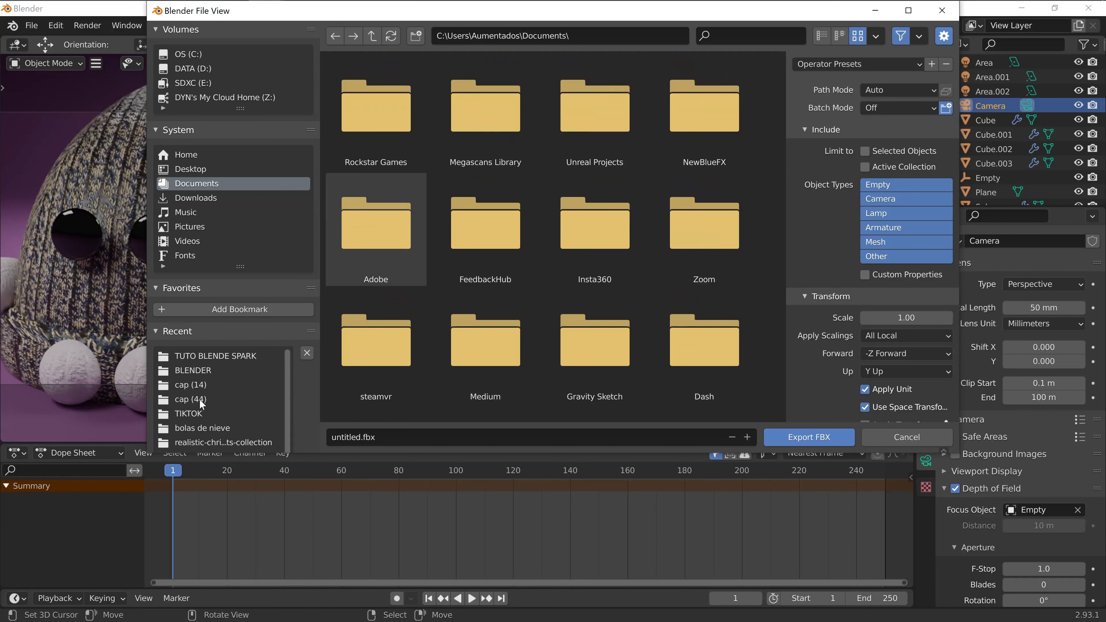
{"action": "left_click", "coordinate": [200, 356]}
{"action": "left_click", "coordinate": [385, 438]}
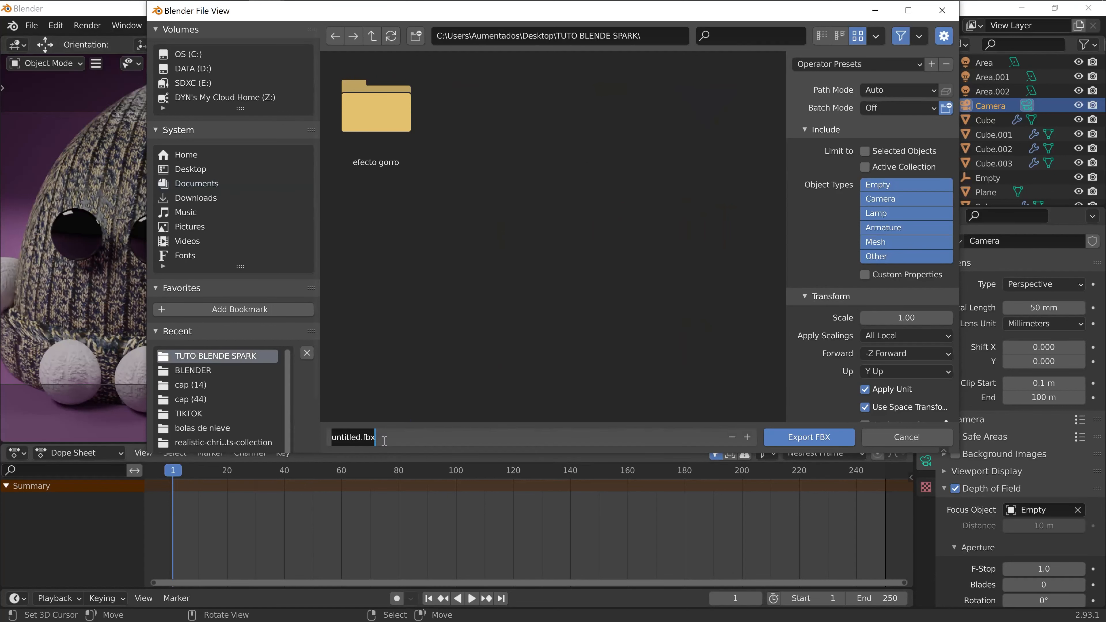
{"action": "type", "text": "g"}
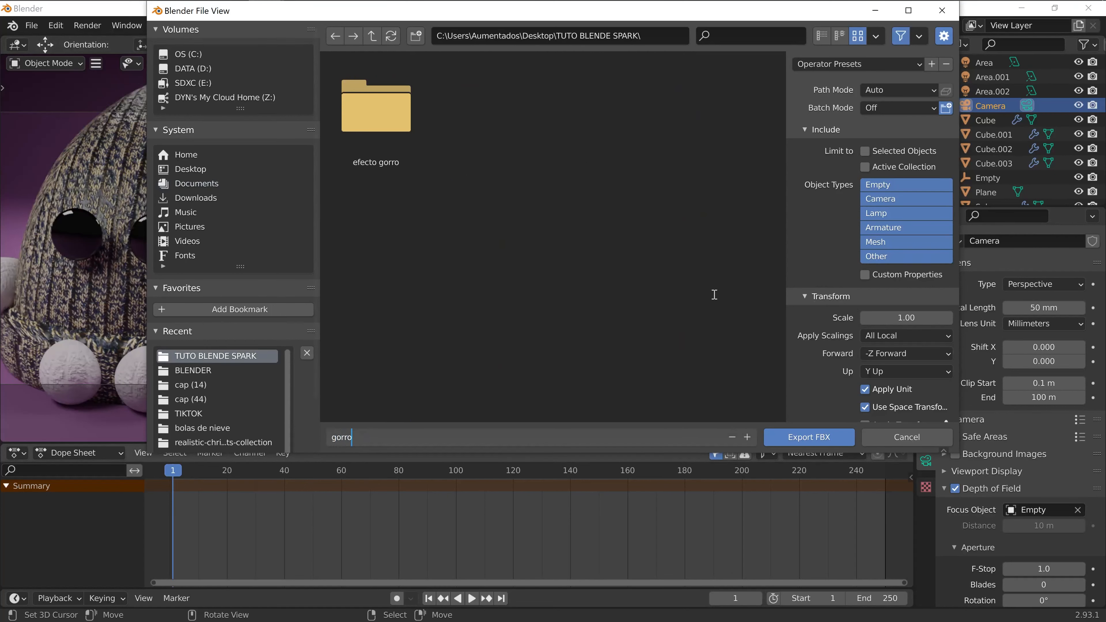
{"action": "type", "text": "orro"}
{"action": "left_click", "coordinate": [812, 439]}
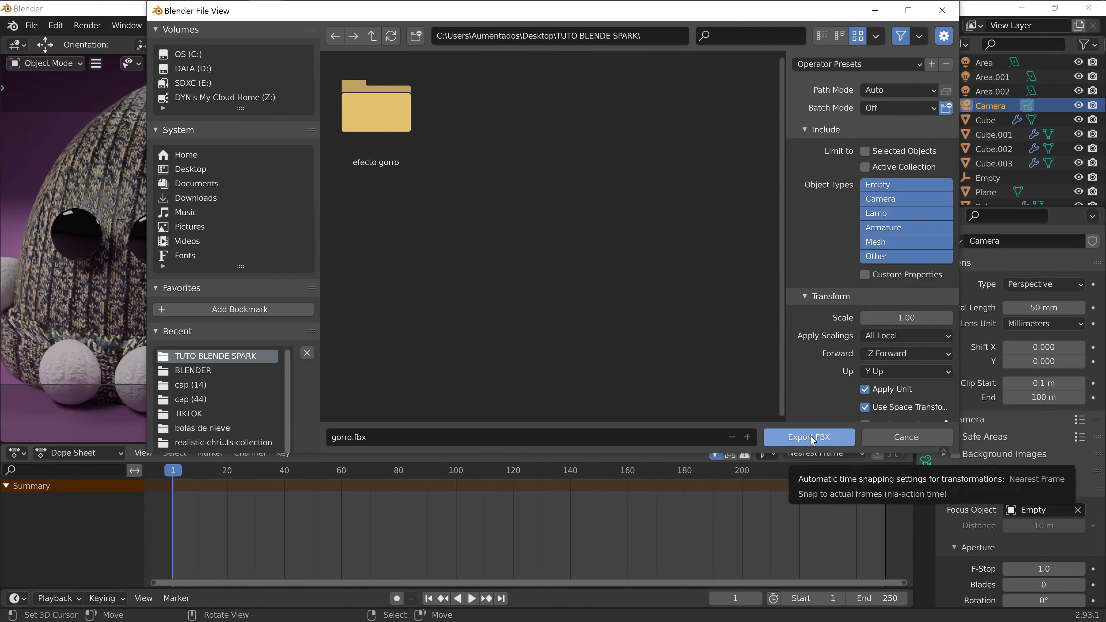
{"action": "left_click", "coordinate": [812, 440]}
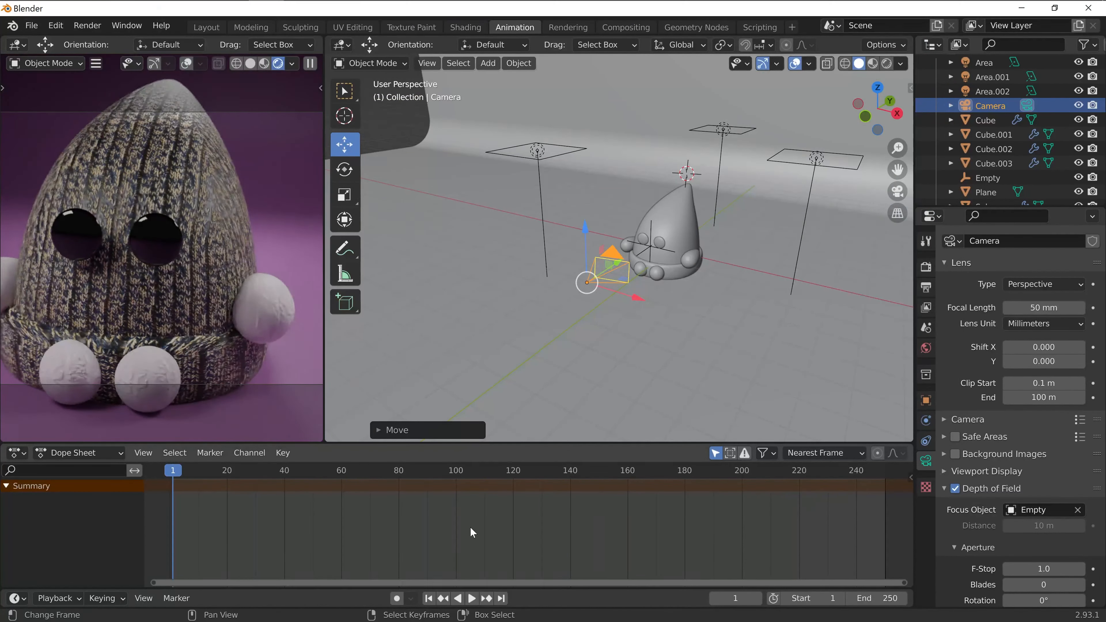
Save the project as gorro.blend in the TUTO BLENDE SPARK folder.
{"action": "left_click", "coordinate": [470, 527]}
{"action": "key", "text": "ctrl+s"}
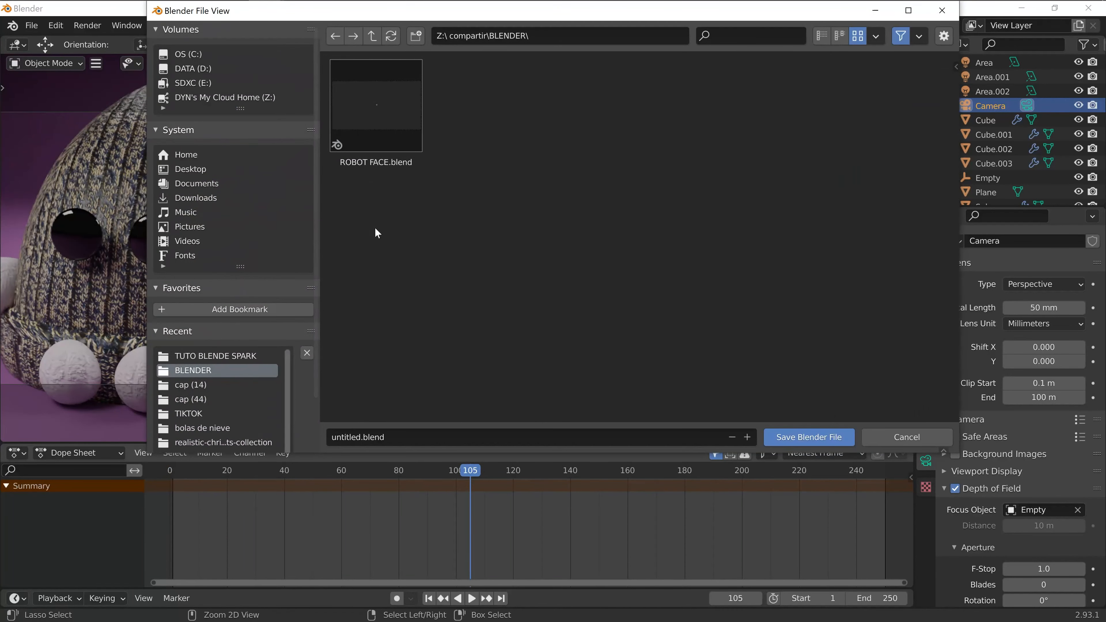
{"action": "left_click", "coordinate": [224, 356]}
{"action": "left_click", "coordinate": [422, 438]}
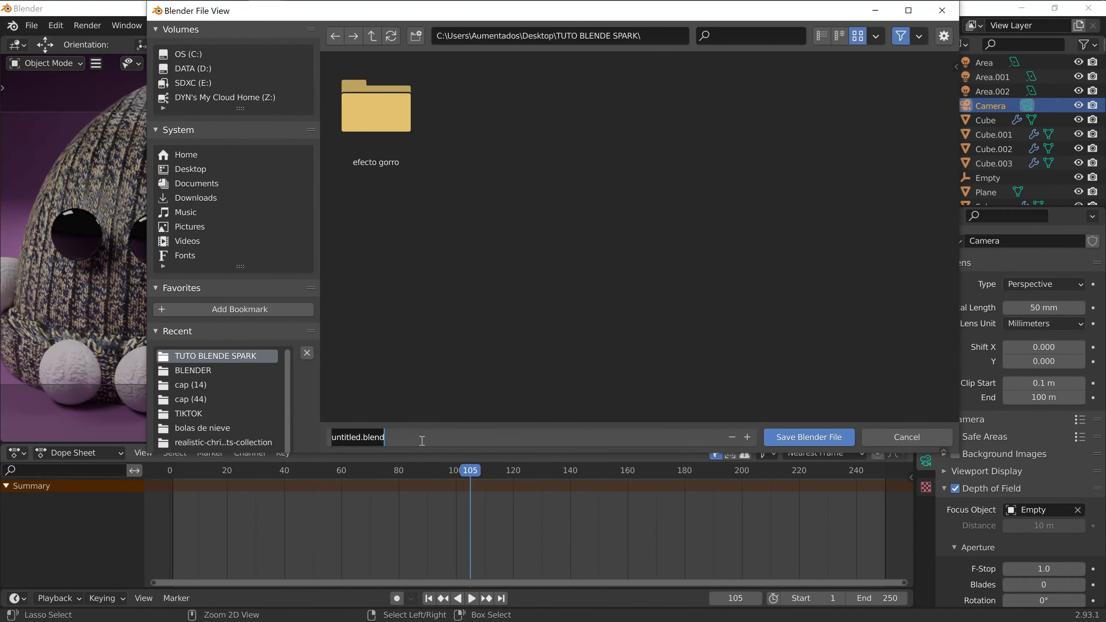
{"action": "type", "text": "gorro"}
{"action": "key", "text": "Return"}
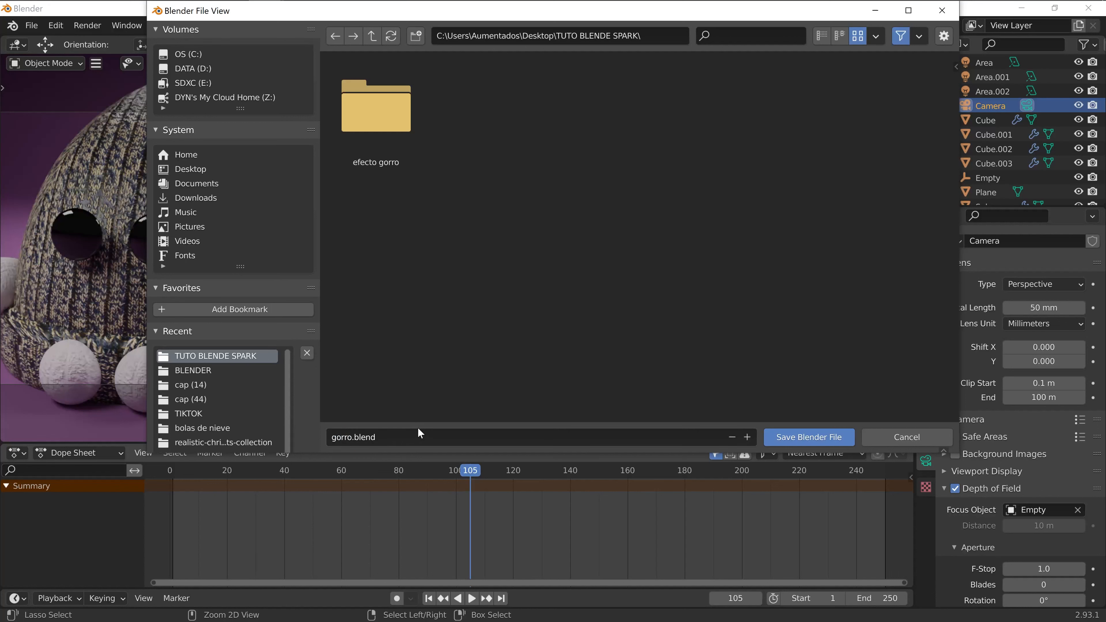
{"action": "left_click", "coordinate": [808, 437]}
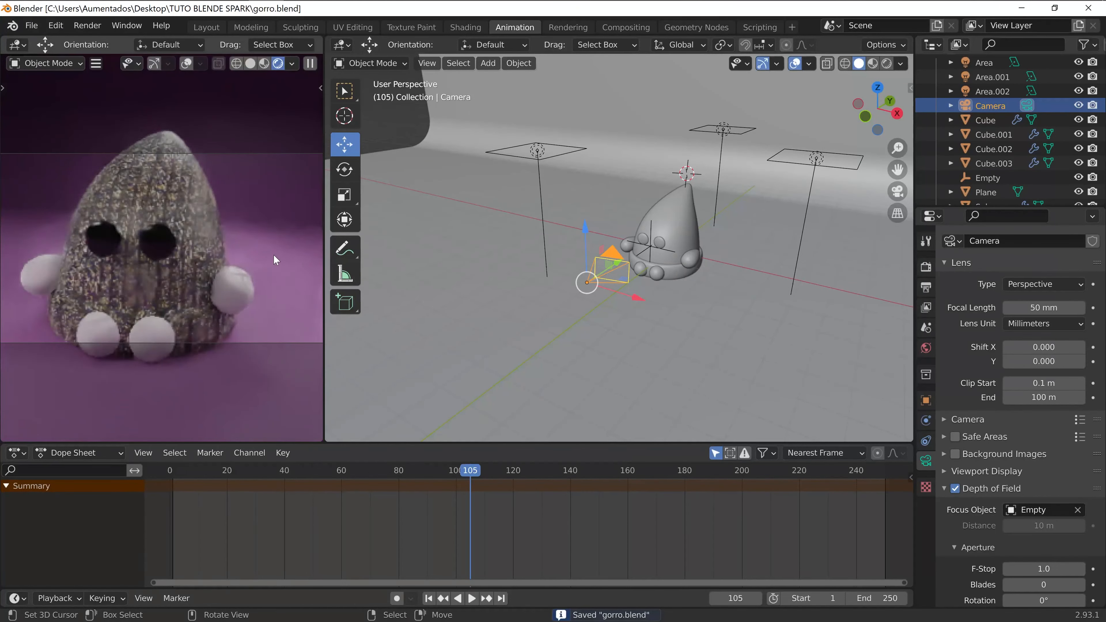
Restart Blender with the default scene and import gorro.fbx from the TUTO BLENDE SPARK folder.
{"action": "left_click", "coordinate": [1082, 10]}
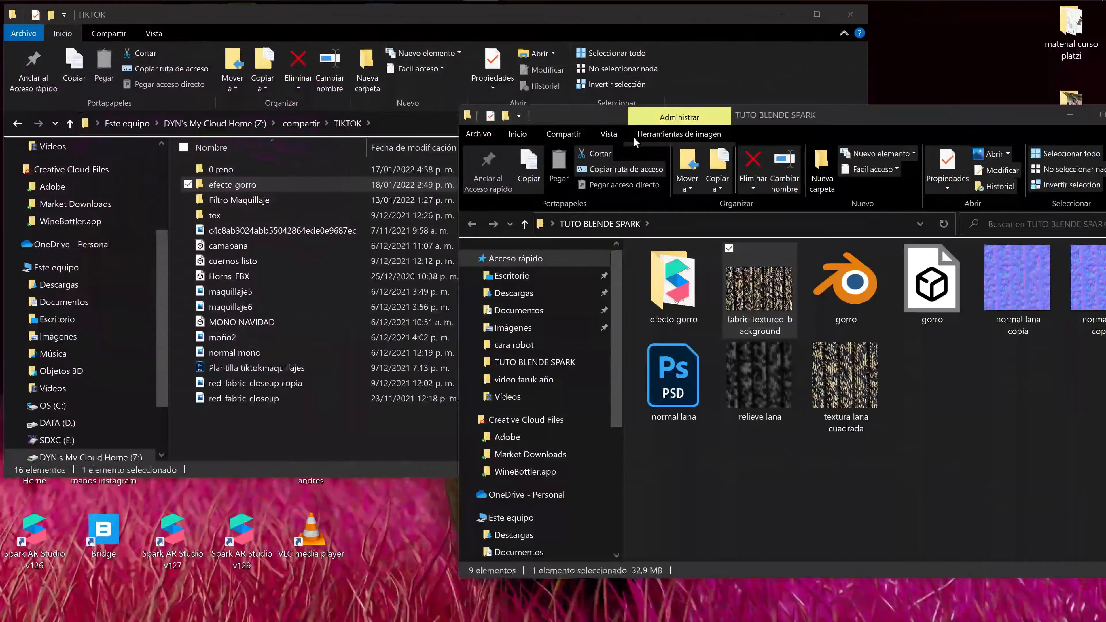
{"action": "left_click", "coordinate": [266, 13]}
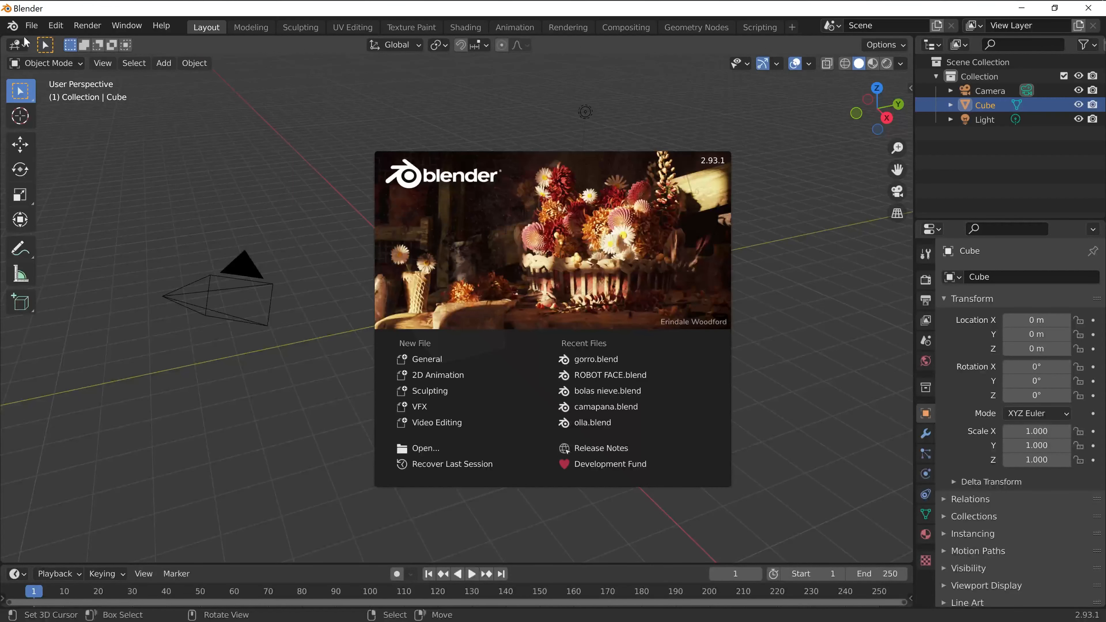
{"action": "left_click", "coordinate": [24, 35]}
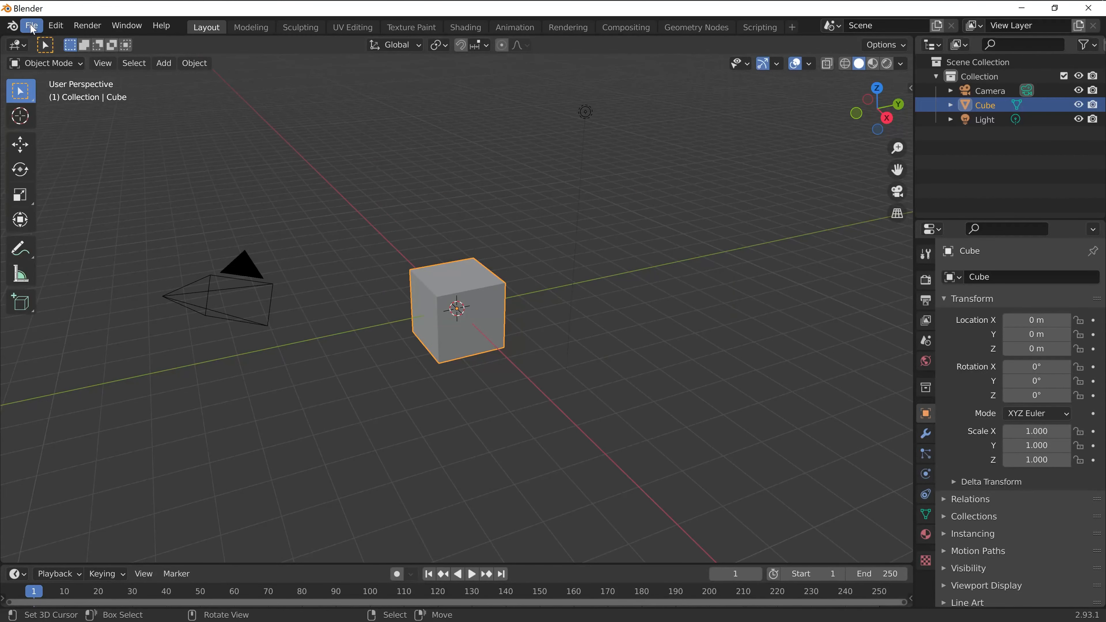
{"action": "left_click", "coordinate": [31, 26]}
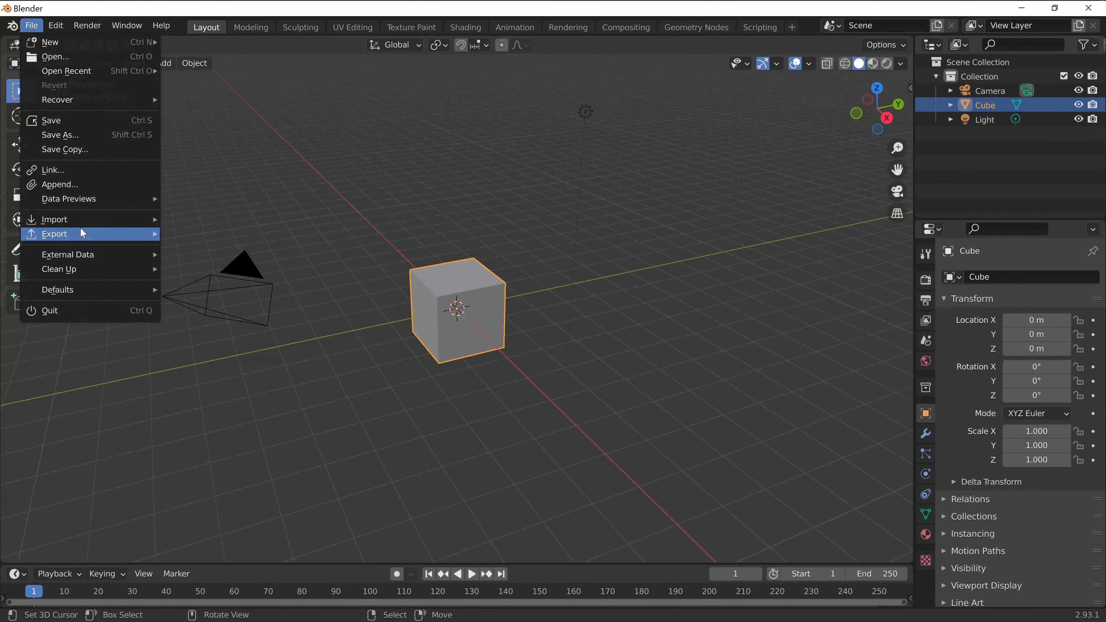
{"action": "mouse_move", "coordinate": [89, 226]}
{"action": "left_click", "coordinate": [241, 322]}
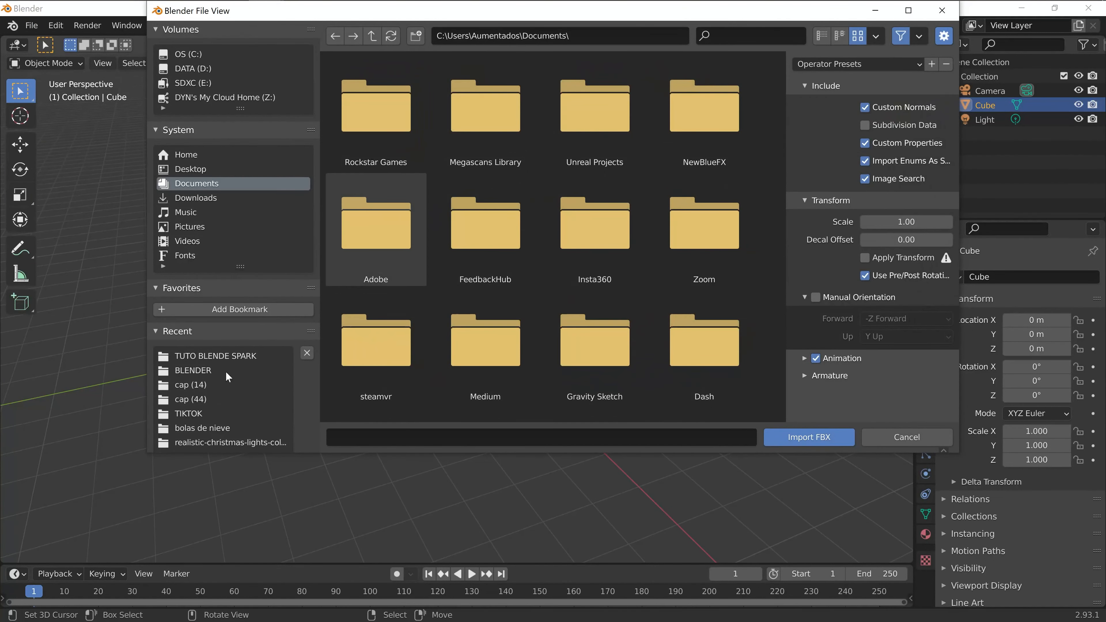
{"action": "left_click", "coordinate": [226, 358]}
{"action": "left_click", "coordinate": [471, 149]}
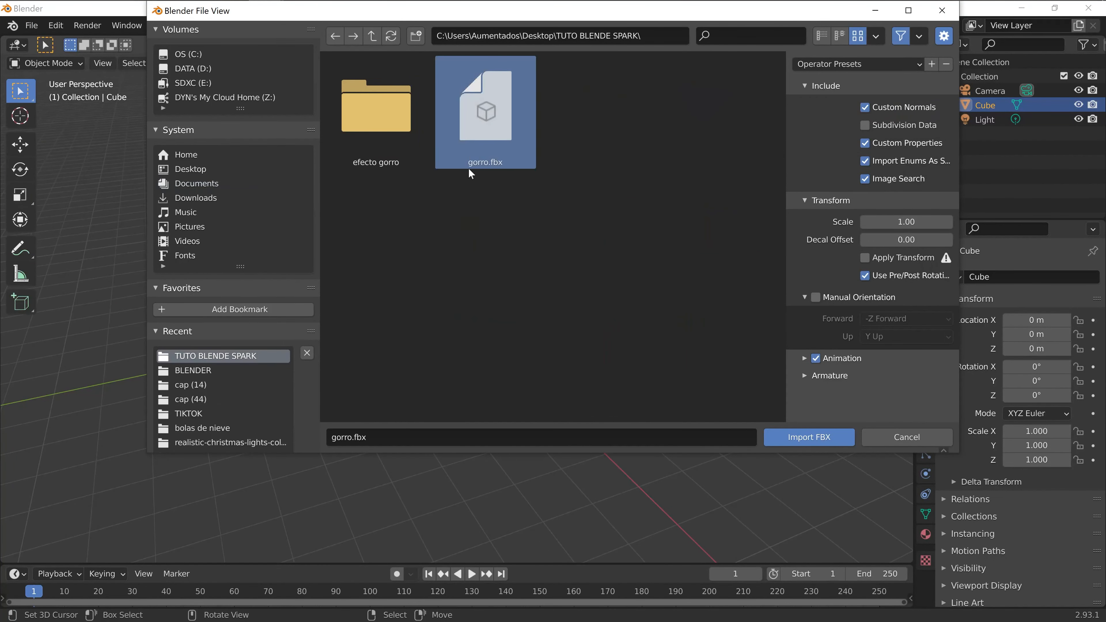
{"action": "left_click", "coordinate": [809, 438]}
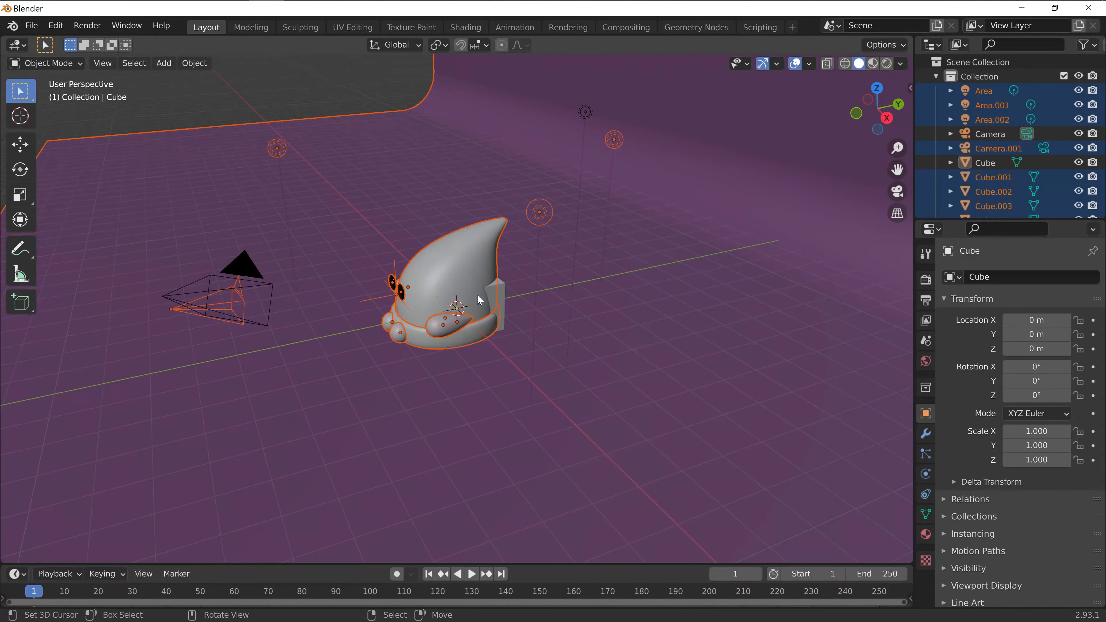
Delete the imported purple backdrop plane and the three area lights, Area, Area.001 and Area.002.
{"action": "scroll", "coordinate": [488, 348], "scroll_direction": "down", "scroll_amount": 3}
{"action": "left_click", "coordinate": [617, 364]}
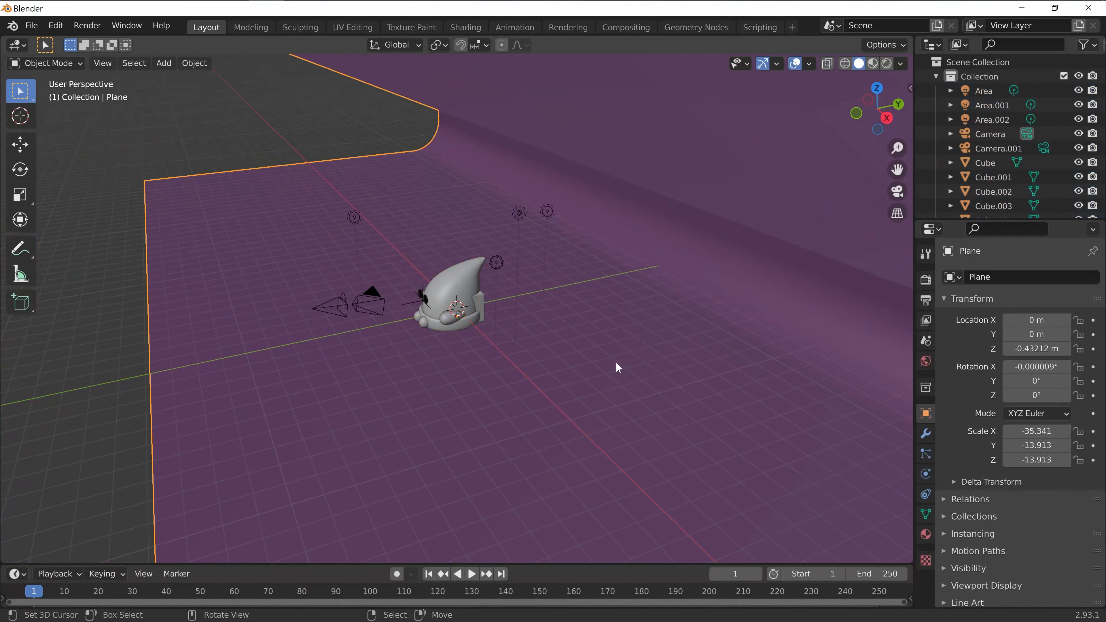
{"action": "scroll", "coordinate": [616, 364], "scroll_direction": "up", "scroll_amount": 2}
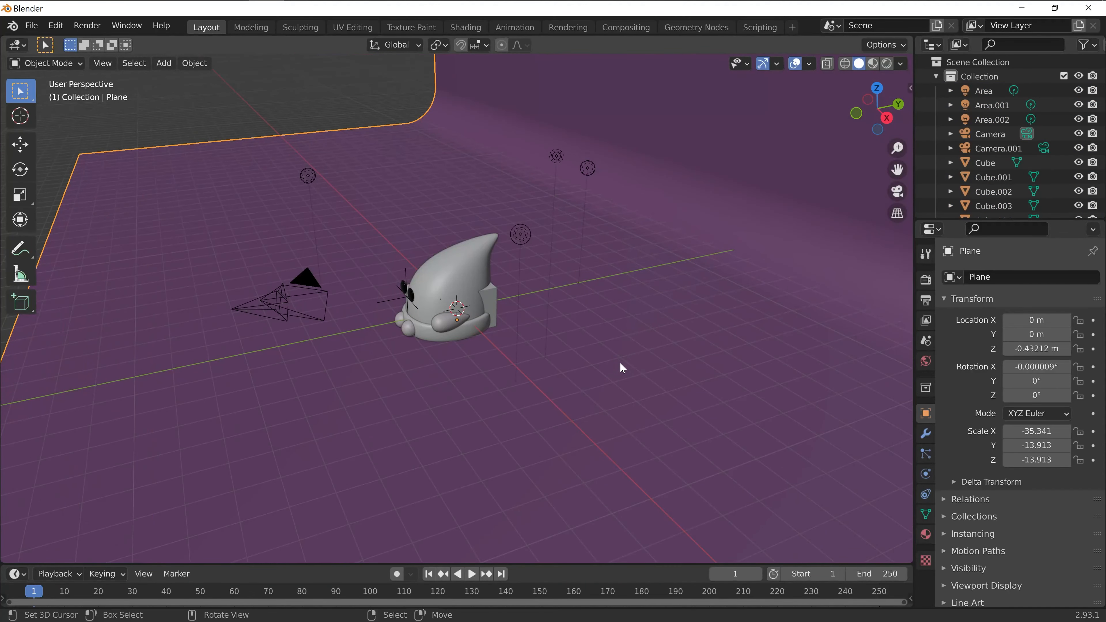
{"action": "key", "text": "Delete"}
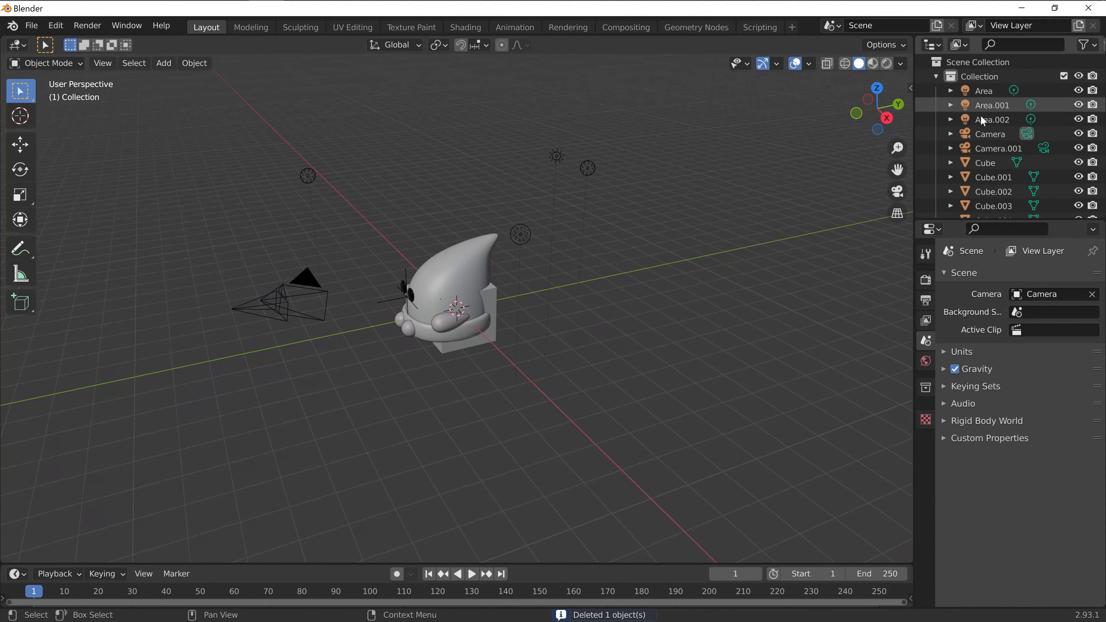
{"action": "left_click", "coordinate": [983, 90]}
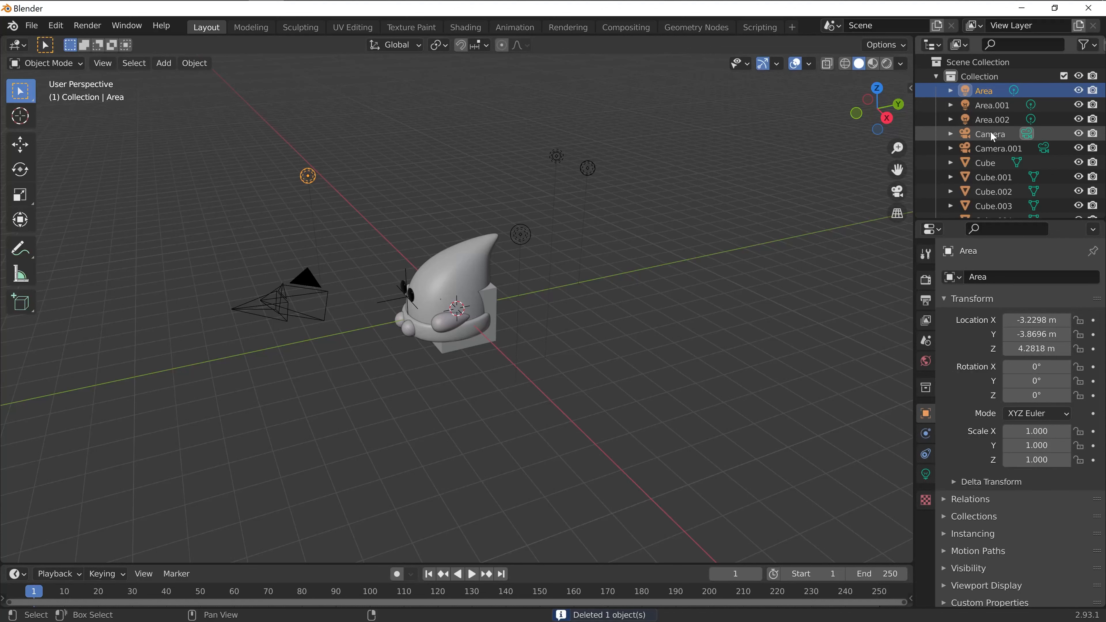
{"action": "left_click", "coordinate": [984, 118], "text": "shift"}
{"action": "key", "text": "Delete"}
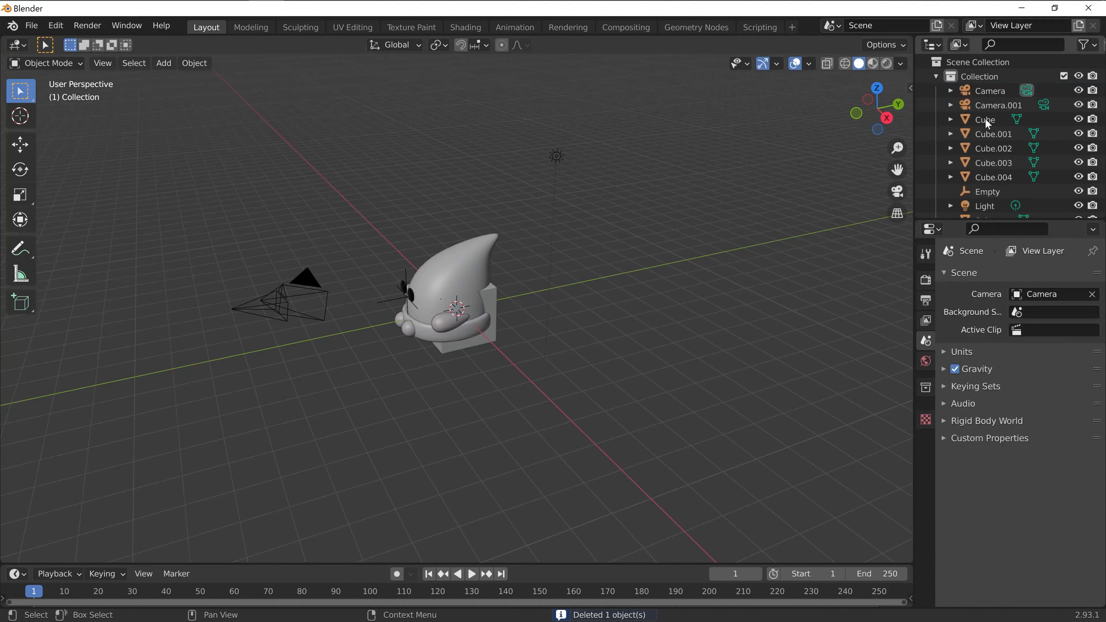
Delete the default cube that overlaps the imported hat character.
{"action": "scroll", "coordinate": [453, 301], "scroll_direction": "up", "scroll_amount": 1}
{"action": "scroll", "coordinate": [453, 299], "scroll_direction": "up", "scroll_amount": 3}
{"action": "left_click", "coordinate": [538, 277]}
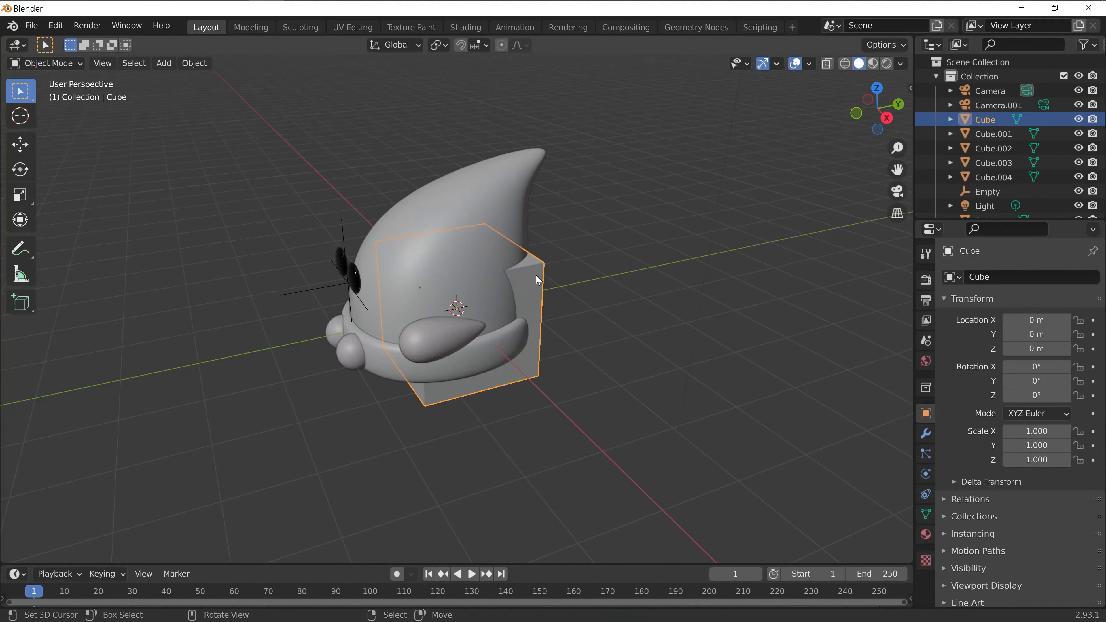
{"action": "key", "text": "Delete"}
Examine the imported character's shape and mesh density from several angles in wireframe and solid shading.
{"action": "middle_click_drag", "start_coordinate": [541, 304], "coordinate": [657, 283]}
{"action": "left_click_drag", "start_coordinate": [896, 170], "coordinate": [910, 231]}
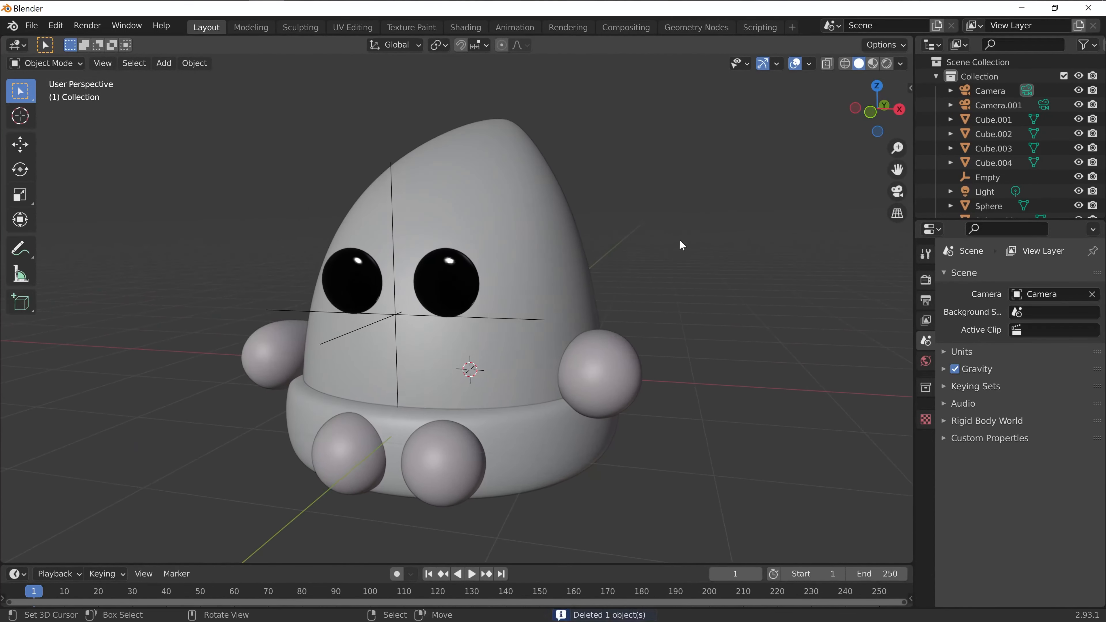
{"action": "middle_click_drag", "start_coordinate": [681, 245], "coordinate": [642, 250]}
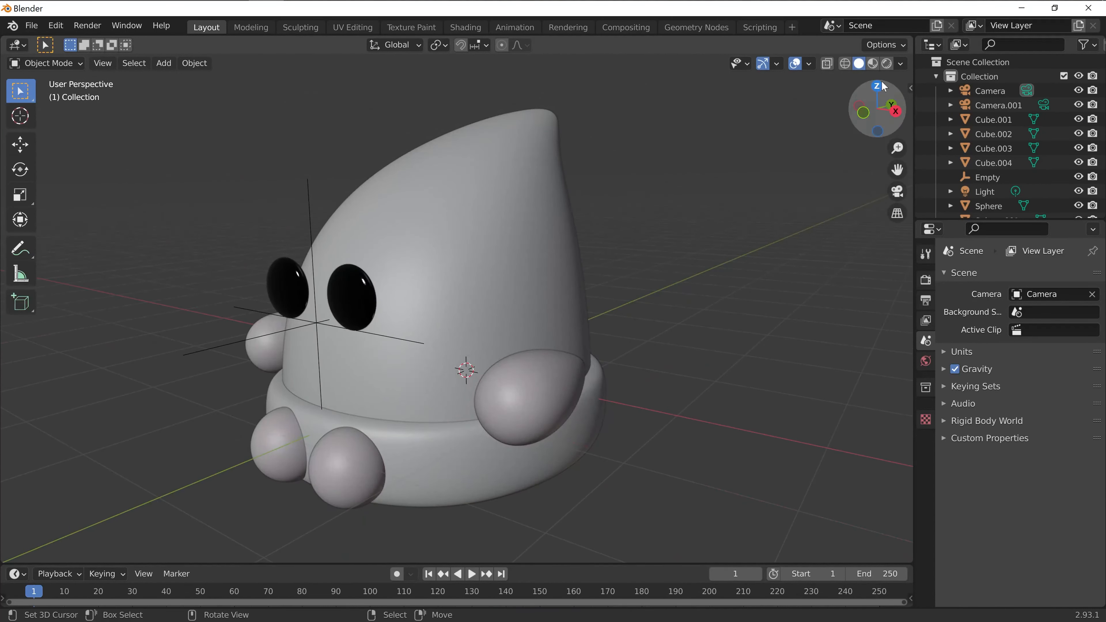
{"action": "left_click", "coordinate": [844, 64]}
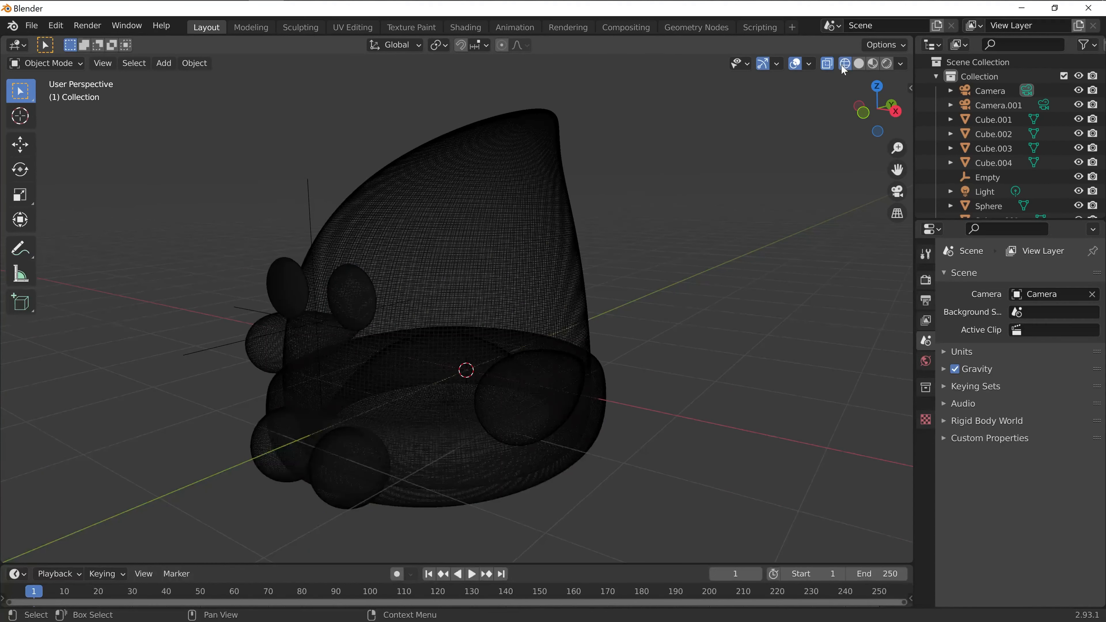
{"action": "mouse_move", "coordinate": [346, 339]}
{"action": "middle_mouse_down"}
{"action": "mouse_move", "coordinate": [395, 365]}
{"action": "mouse_move", "coordinate": [496, 303]}
{"action": "mouse_move", "coordinate": [545, 322]}
{"action": "mouse_move", "coordinate": [351, 362]}
{"action": "mouse_move", "coordinate": [340, 352]}
{"action": "middle_mouse_up"}
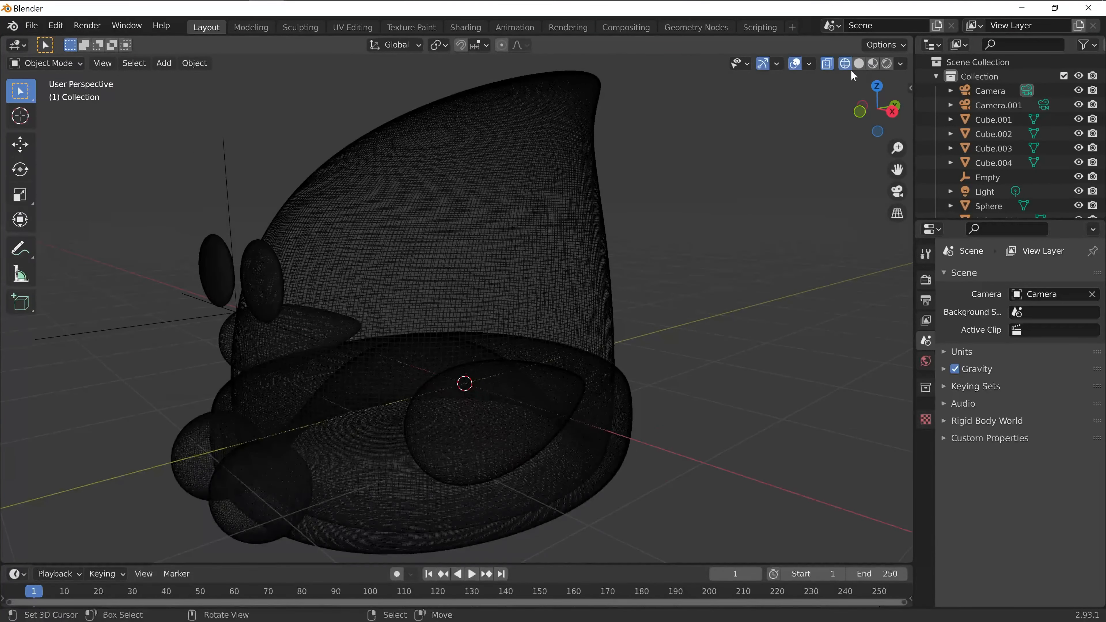
{"action": "left_click", "coordinate": [859, 64]}
{"action": "middle_click_drag", "start_coordinate": [446, 308], "coordinate": [460, 326]}
{"action": "scroll", "coordinate": [461, 326], "scroll_direction": "down", "scroll_amount": 1}
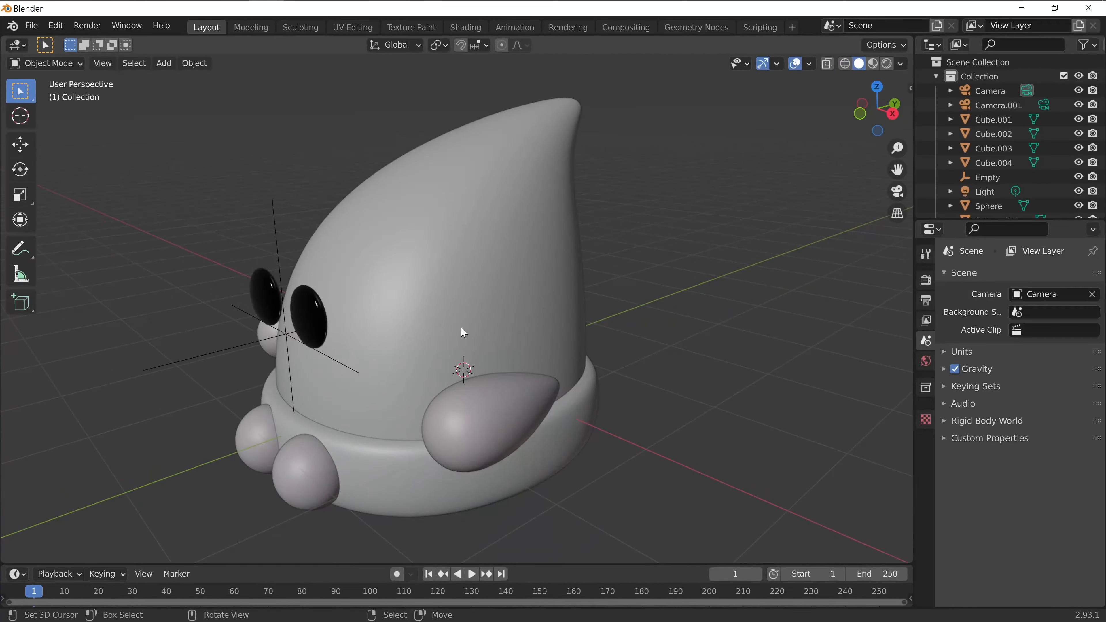
{"action": "scroll", "coordinate": [461, 326], "scroll_direction": "up", "scroll_amount": 1}
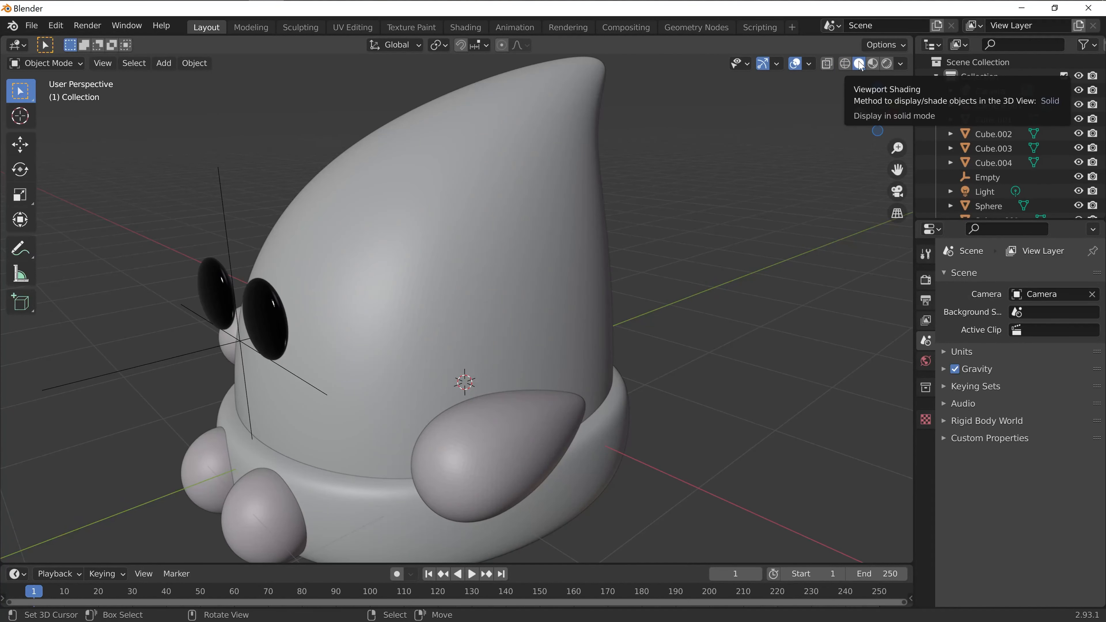
Examine the imported character's wool texture in material preview and rendered shading, and switch the display to wireframe.
{"action": "left_click", "coordinate": [874, 68]}
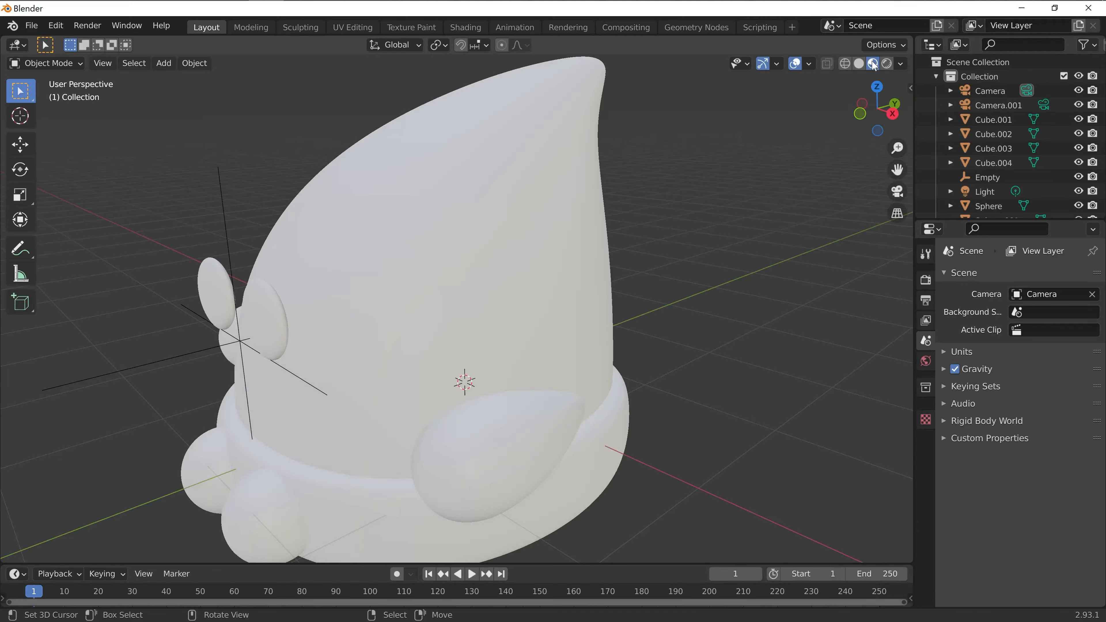
{"action": "middle_click_drag", "start_coordinate": [593, 292], "coordinate": [626, 279]}
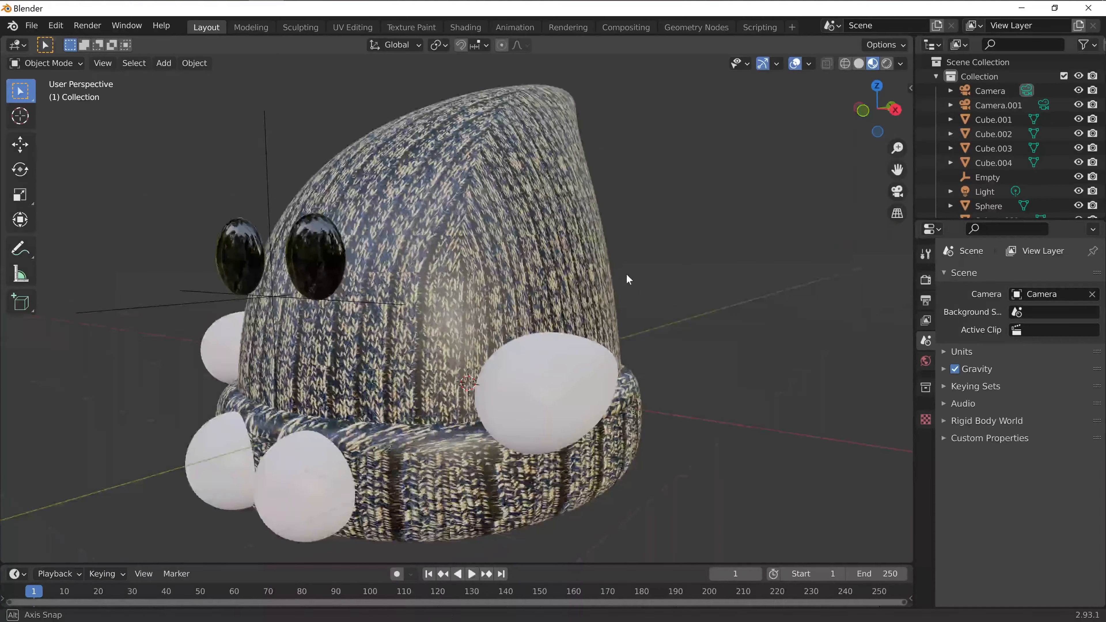
{"action": "left_click", "coordinate": [886, 63]}
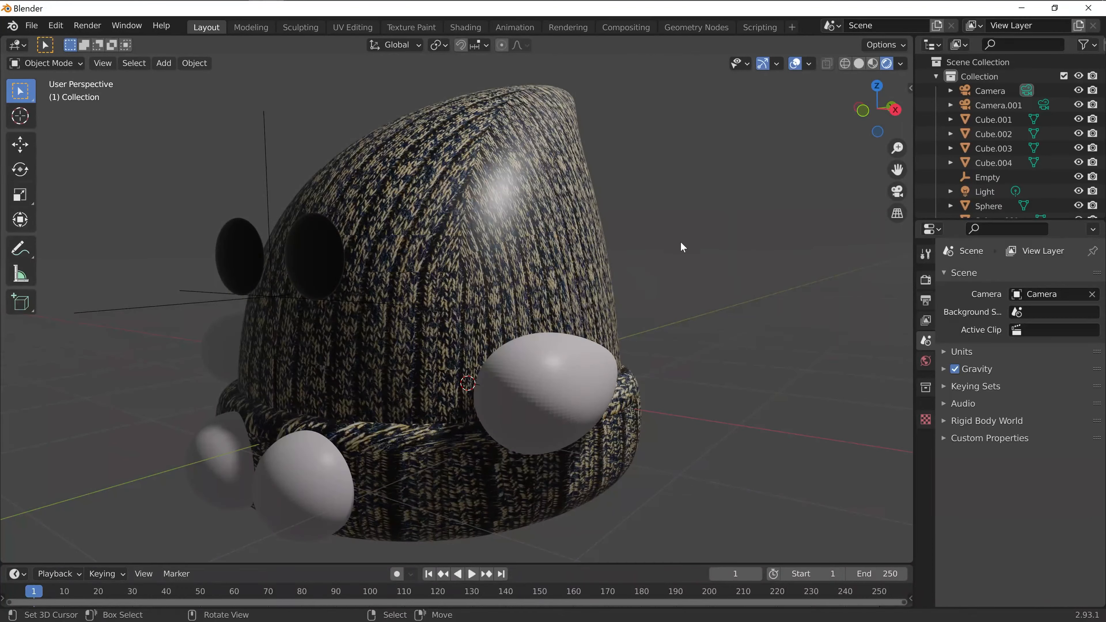
{"action": "left_click", "coordinate": [874, 65]}
{"action": "middle_click_drag", "start_coordinate": [566, 306], "coordinate": [693, 228]}
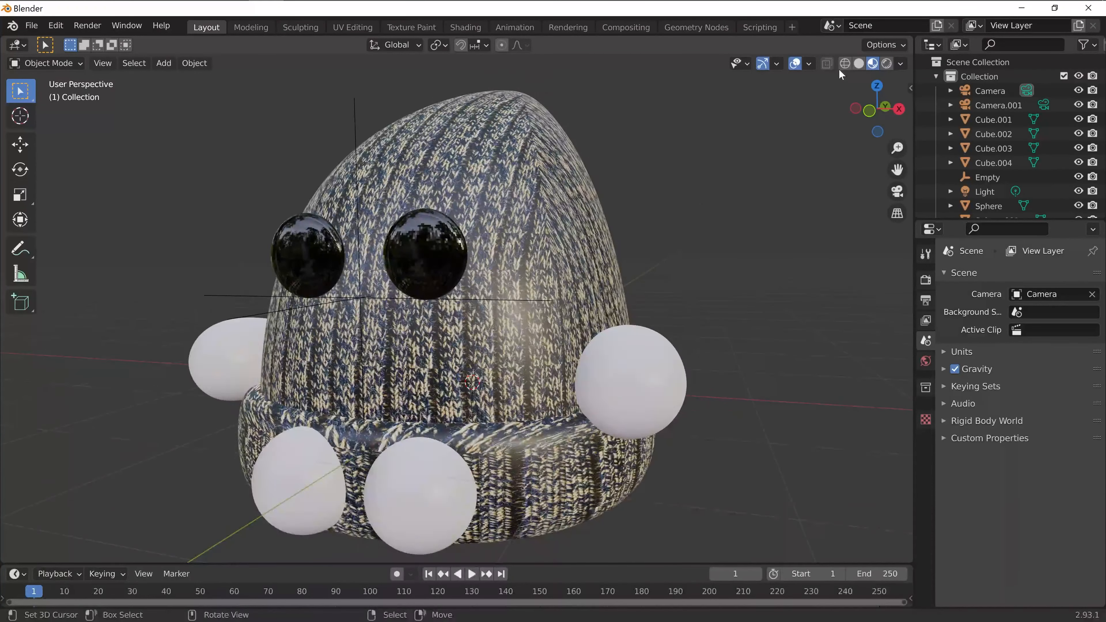
{"action": "key", "text": "shift+z"}
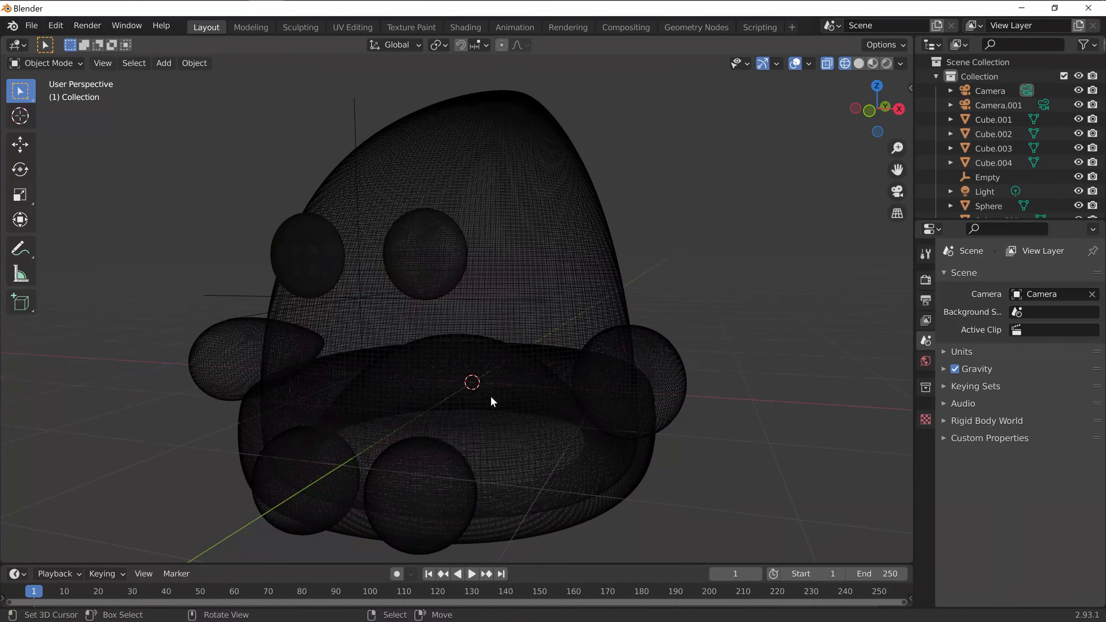
Check the file size of the exported gorro 3D object in the TUTO BLENDE SPARK folder, and return to the model.
{"action": "middle_click_drag", "start_coordinate": [490, 396], "coordinate": [501, 461]}
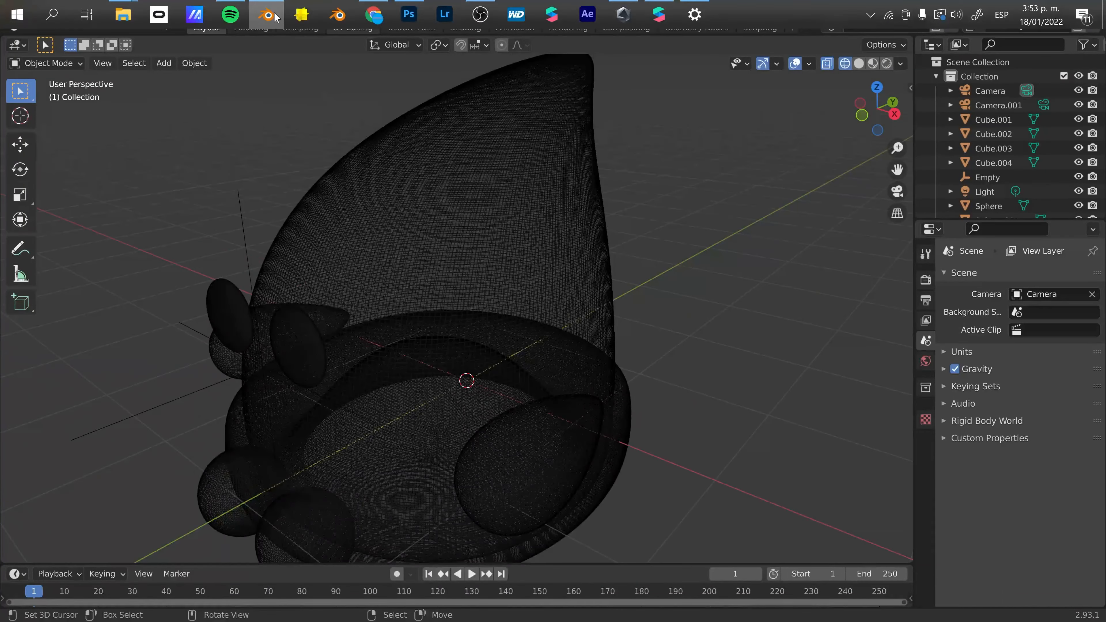
{"action": "mouse_move", "coordinate": [123, 15]}
{"action": "left_click", "coordinate": [194, 98]}
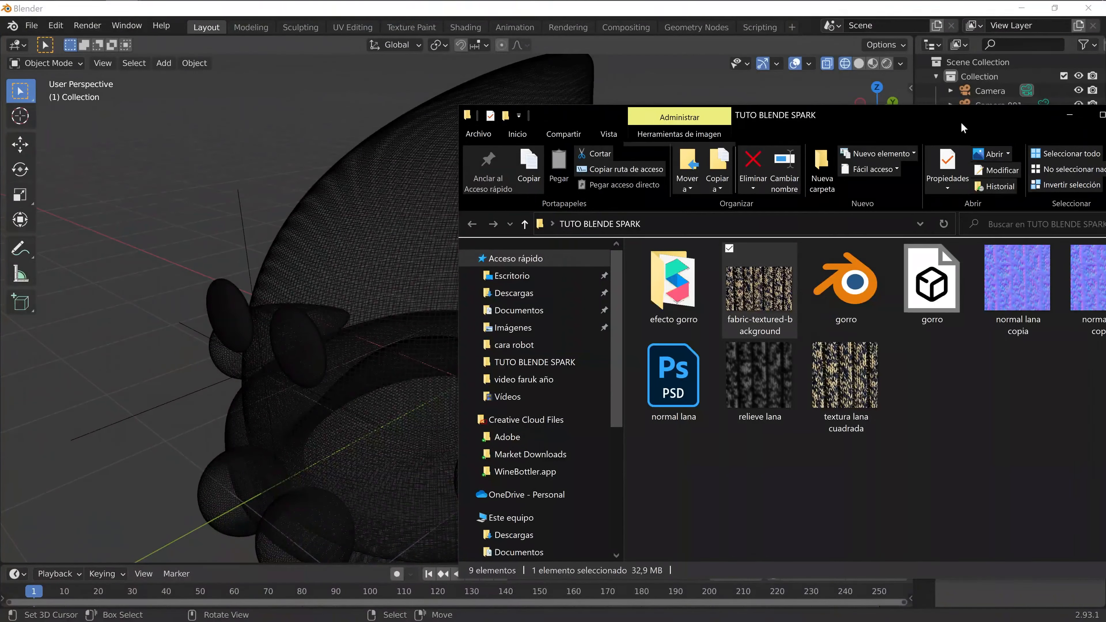
{"action": "left_click_drag", "start_coordinate": [961, 122], "coordinate": [701, 103]}
{"action": "left_click", "coordinate": [648, 282]}
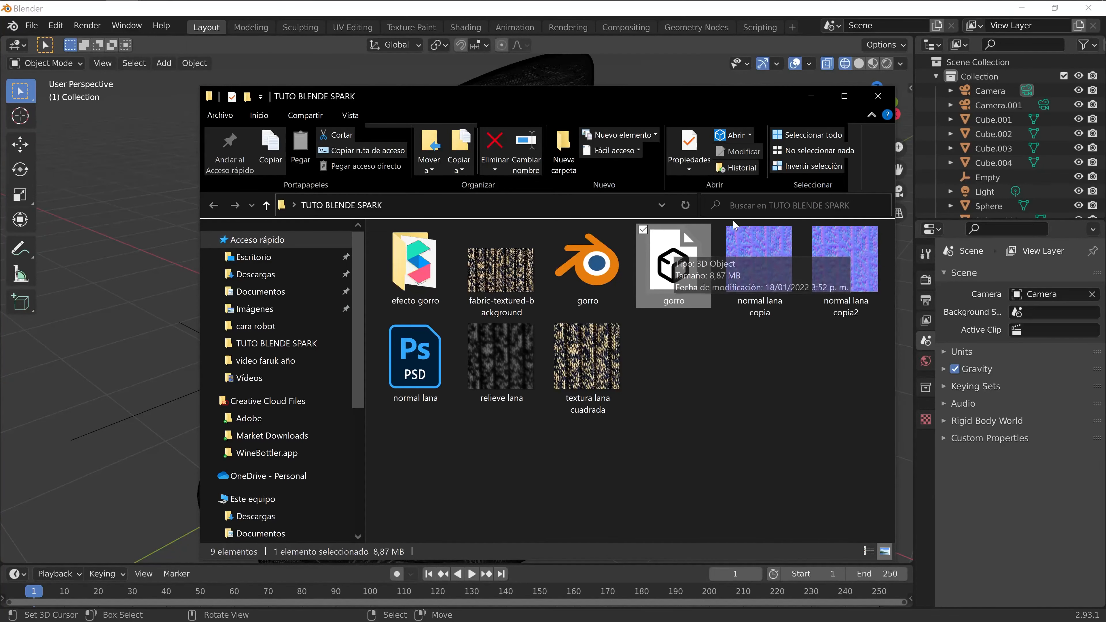
{"action": "left_click", "coordinate": [817, 97]}
{"action": "middle_click_drag", "start_coordinate": [626, 262], "coordinate": [542, 435]}
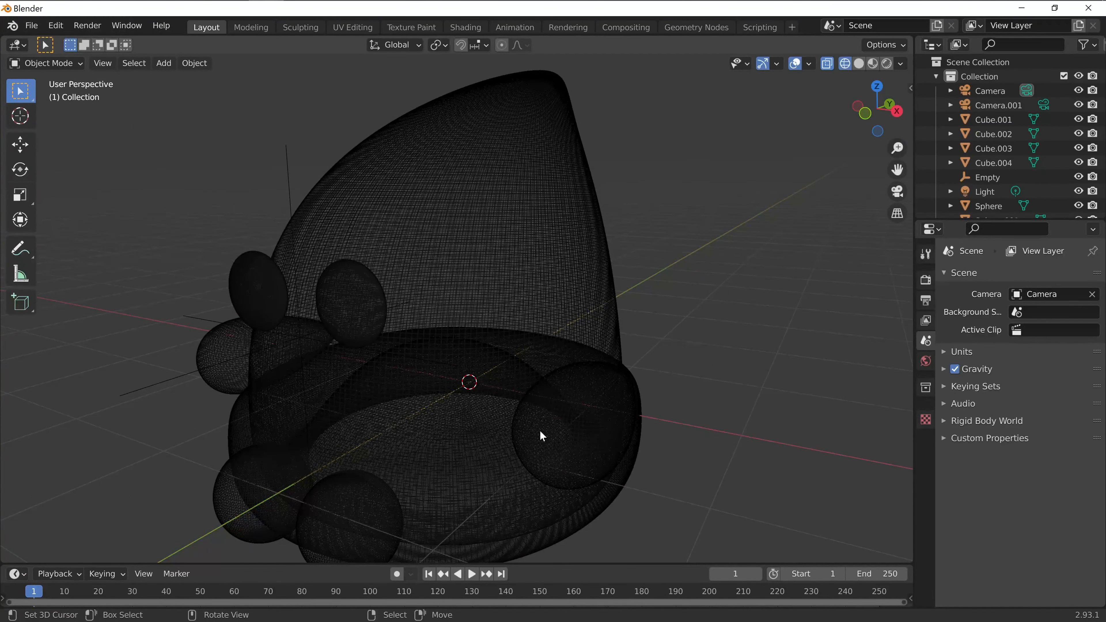
{"action": "middle_click_drag", "start_coordinate": [541, 436], "coordinate": [511, 436]}
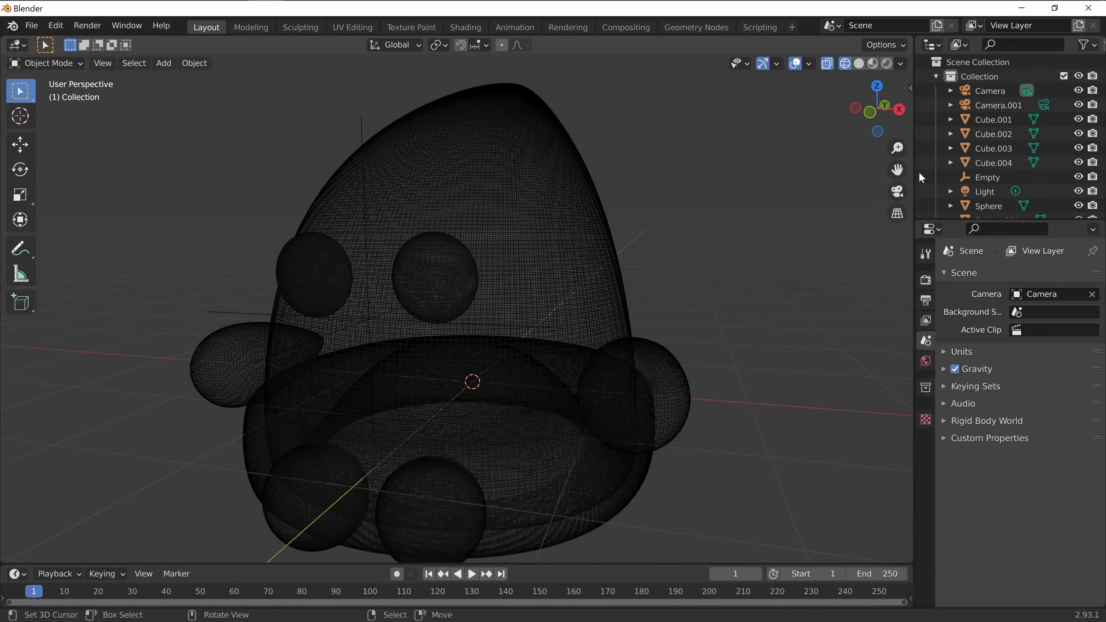
Switch to Chrome, search for "spark ar toolkit" in a new tab, and open the article on the toolkit for Blender.
{"action": "mouse_move", "coordinate": [348, 2]}
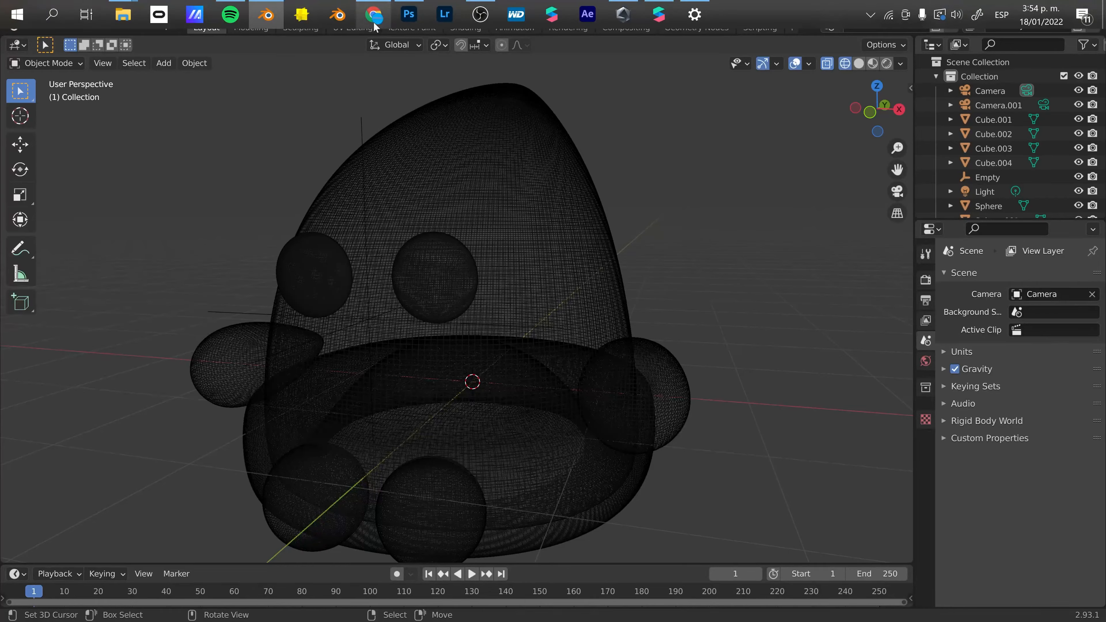
{"action": "left_click", "coordinate": [375, 25]}
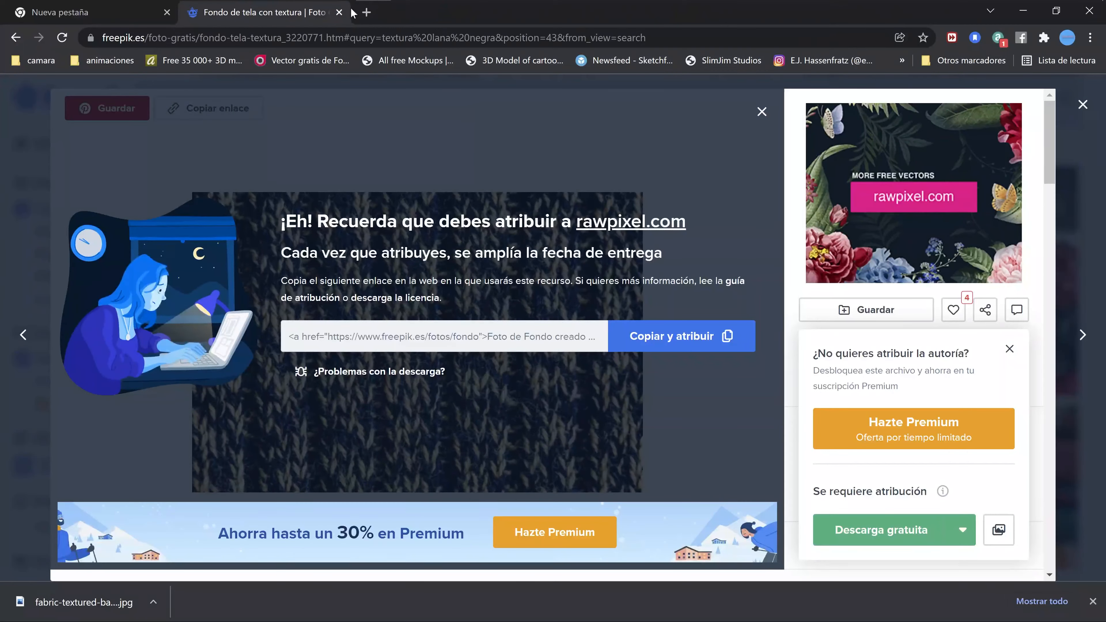
{"action": "left_click", "coordinate": [366, 12]}
{"action": "type", "text": "sop"}
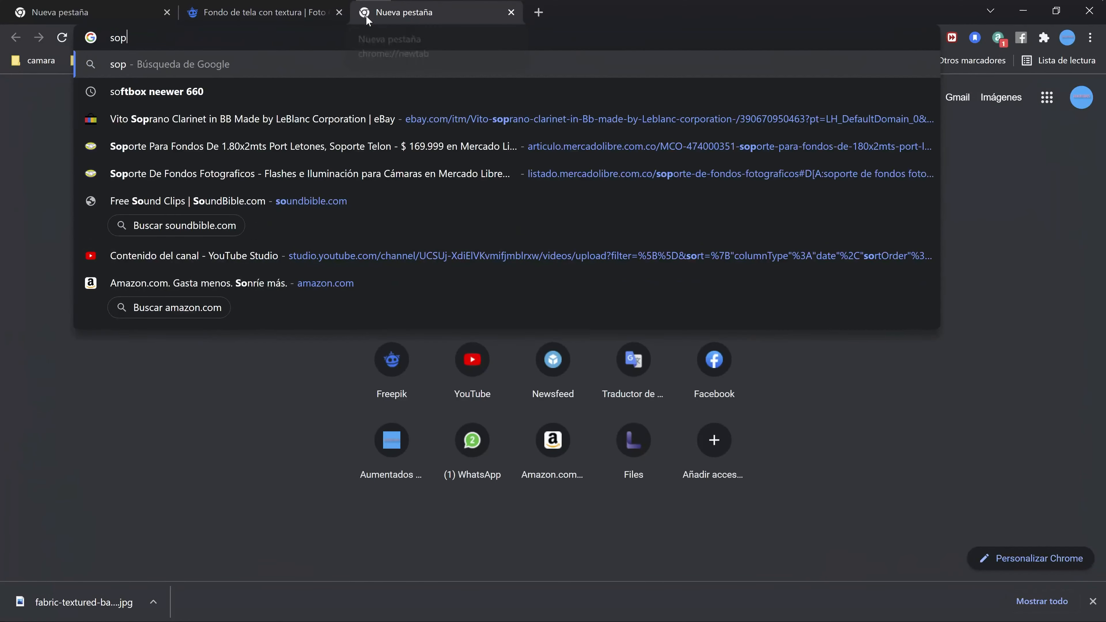
{"action": "type", "text": "ar"}
{"action": "key", "text": "BackSpace"}
{"action": "key", "text": "BackSpace"}
{"action": "key", "text": "BackSpace"}
{"action": "key", "text": "BackSpace"}
{"action": "key", "text": "BackSpace"}
{"action": "type", "text": "spark"}
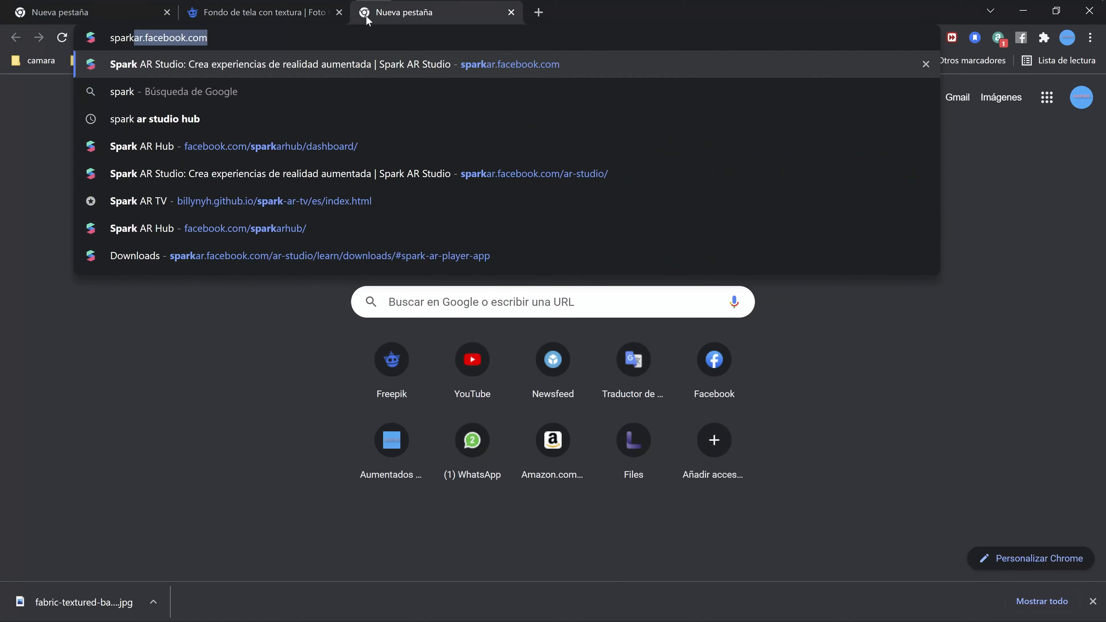
{"action": "type", "text": " ar to"}
{"action": "key", "text": "Down"}
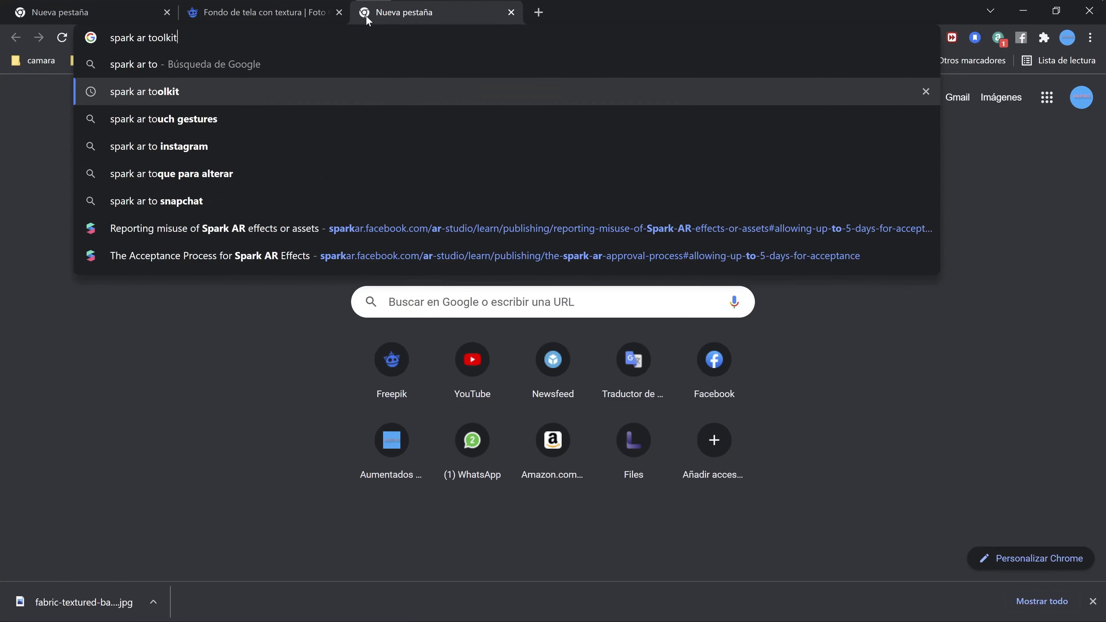
{"action": "key", "text": "Return"}
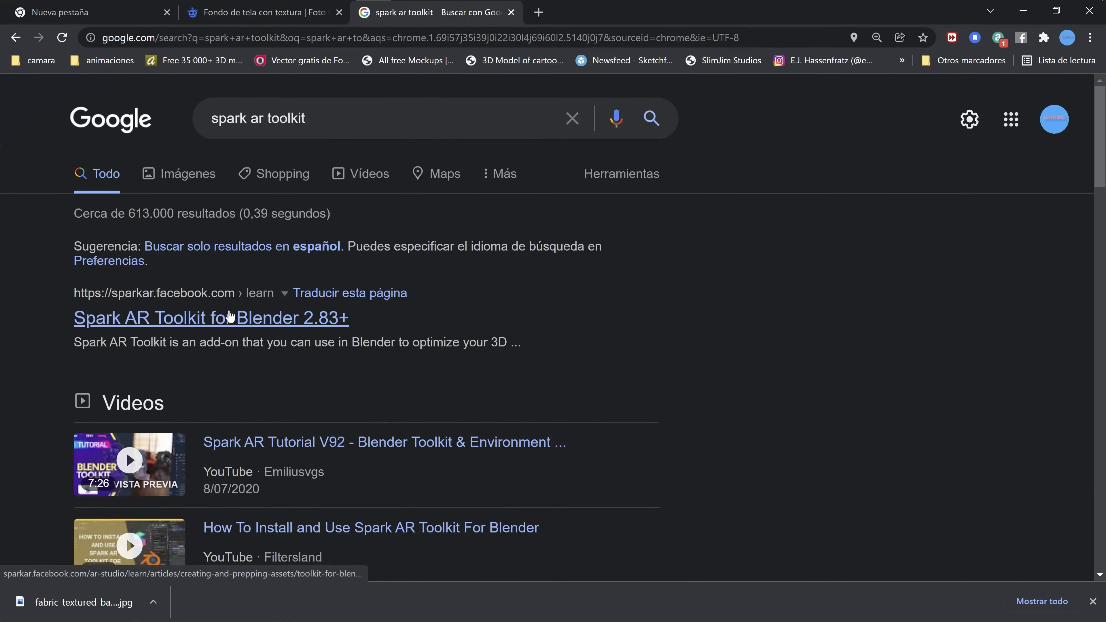
{"action": "left_click", "coordinate": [229, 317]}
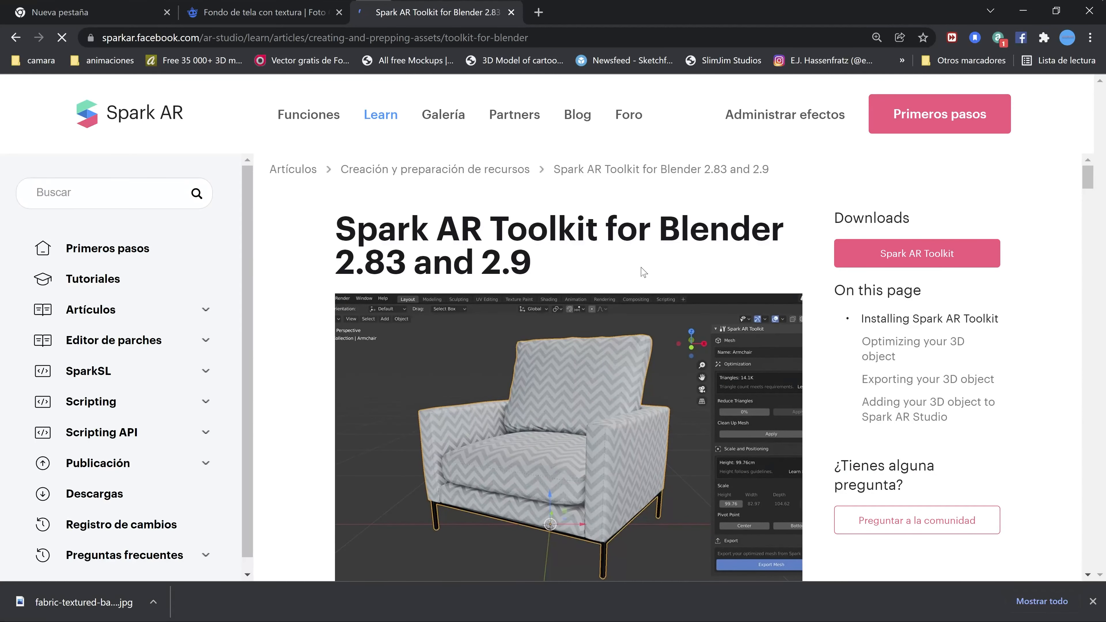
Switch back to Blender and display the Spark AR Toolkit add-on's tools beside the model.
{"action": "mouse_move", "coordinate": [373, 13]}
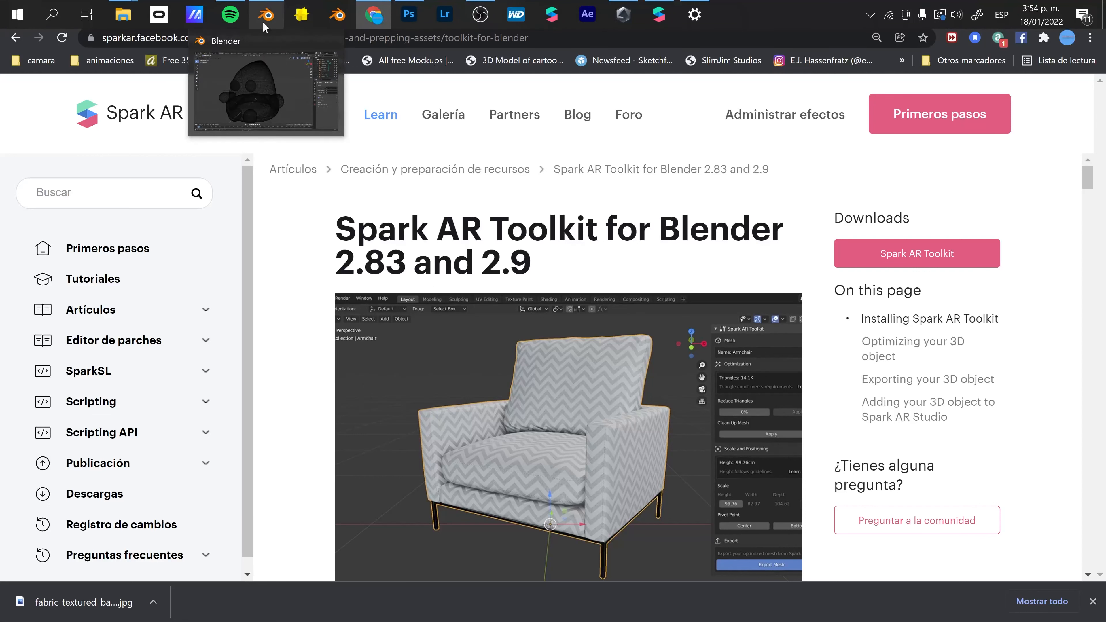
{"action": "left_click", "coordinate": [266, 15]}
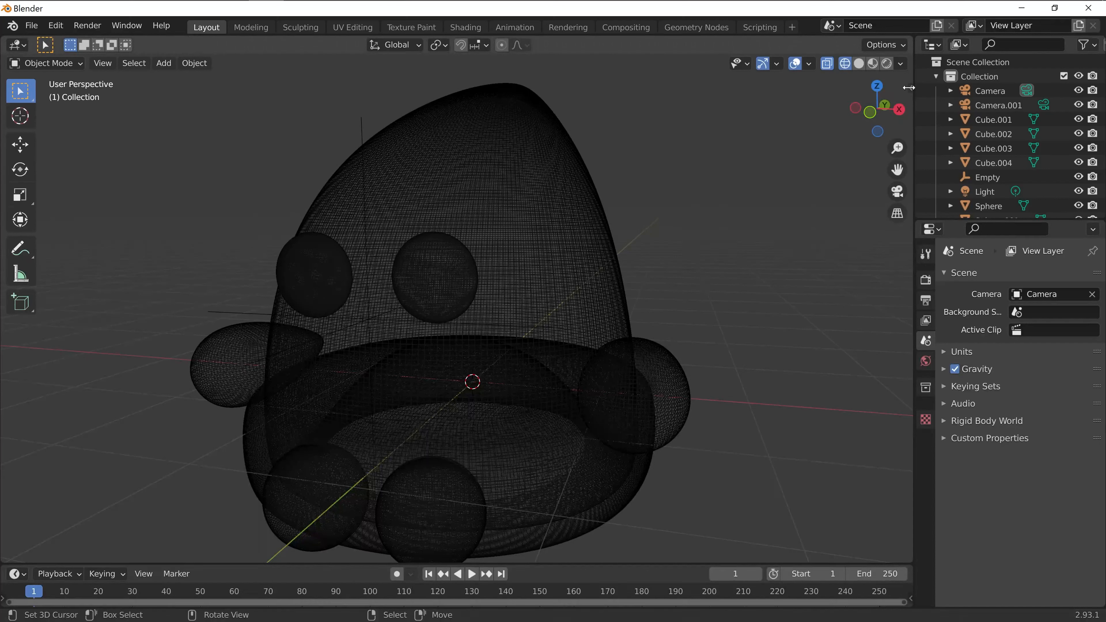
{"action": "left_click_drag", "start_coordinate": [908, 87], "coordinate": [892, 118]}
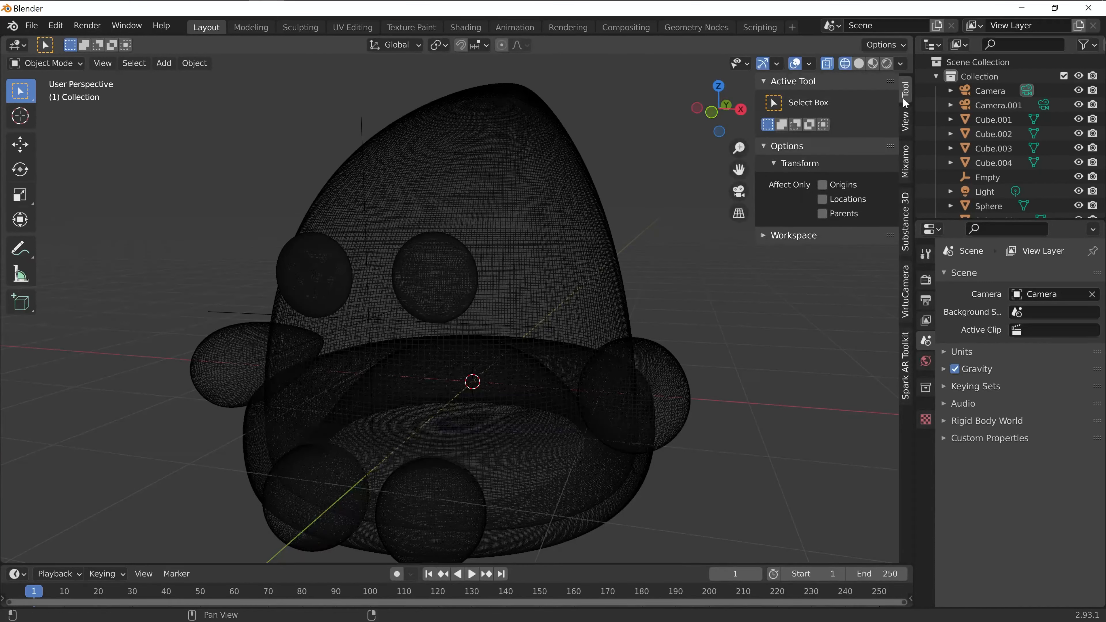
{"action": "left_click", "coordinate": [908, 368]}
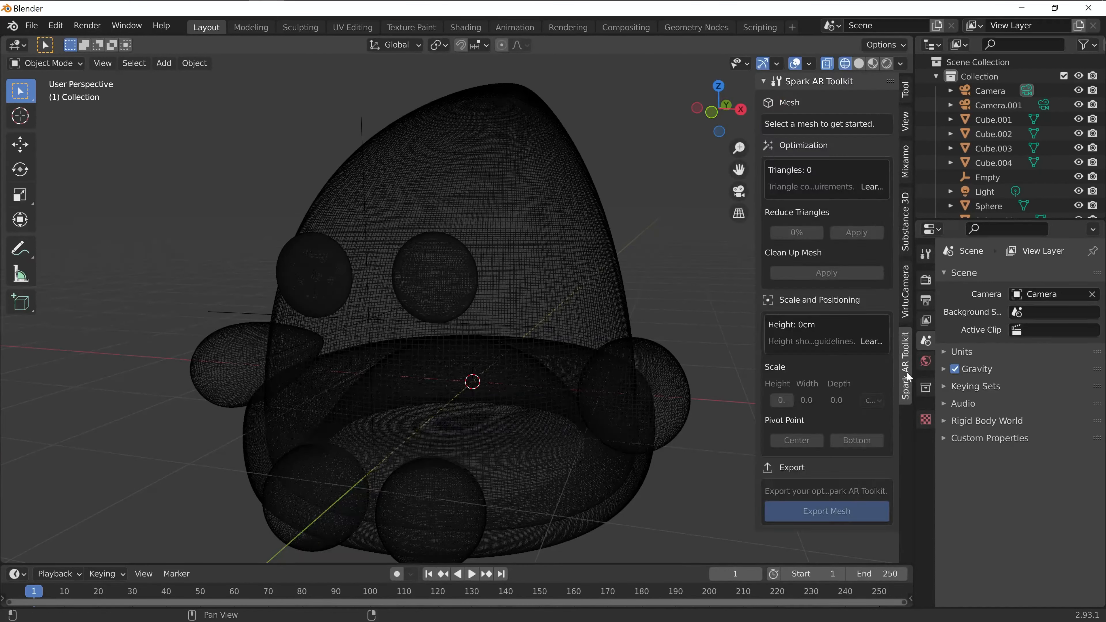
Select the hat's main body, Cube.001, and reduce its triangles by 90% with the Spark AR Toolkit.
{"action": "middle_click_drag", "start_coordinate": [515, 320], "coordinate": [538, 387]}
{"action": "left_click", "coordinate": [457, 258]}
{"action": "right_click", "coordinate": [464, 261]}
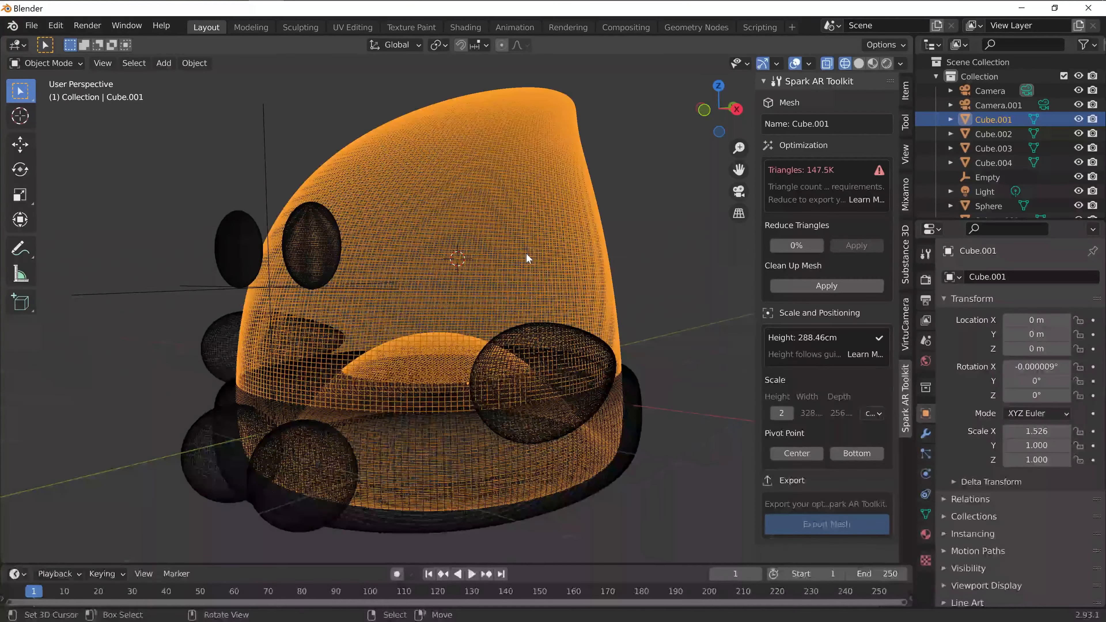
{"action": "left_click", "coordinate": [801, 243]}
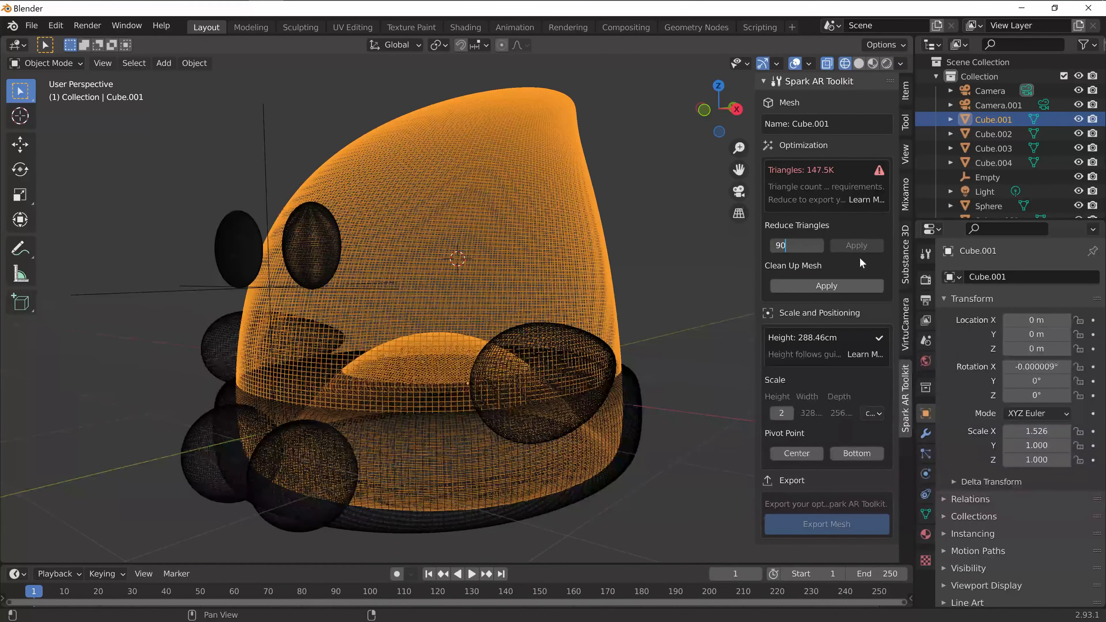
{"action": "key", "text": "Return"}
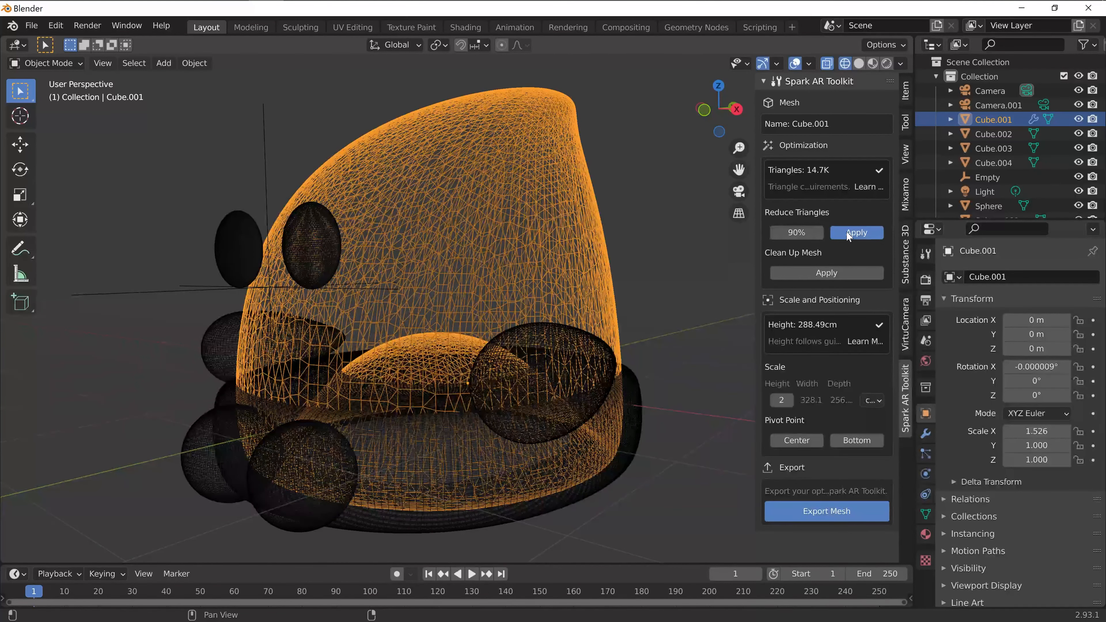
Reduce the hat body's triangles by a further 90% and clean up its mesh.
{"action": "left_click", "coordinate": [806, 230]}
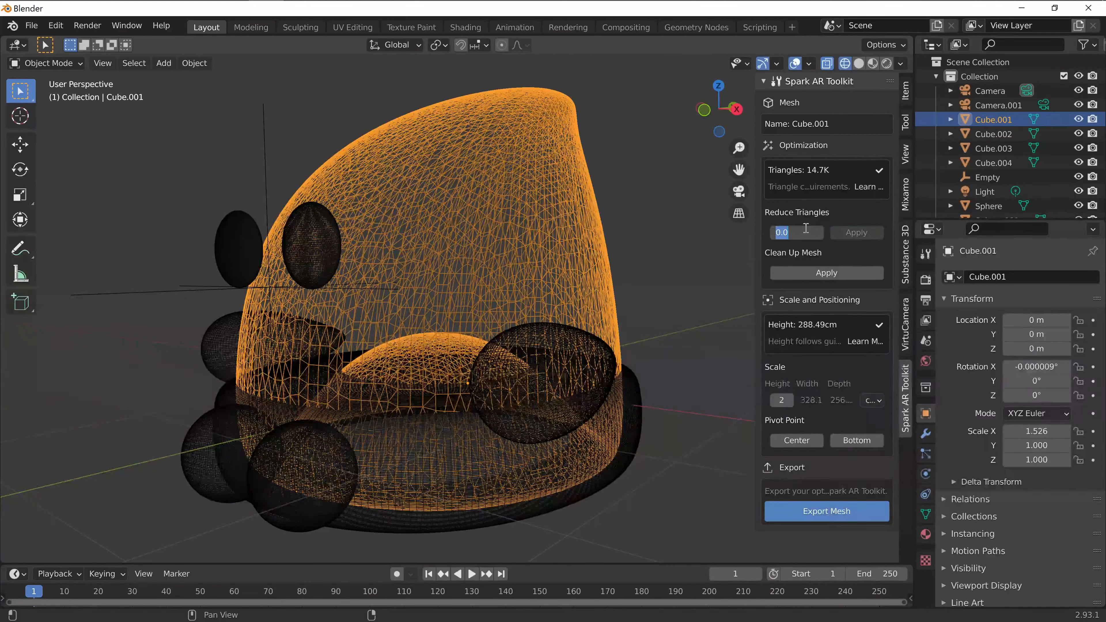
{"action": "key", "text": "Return"}
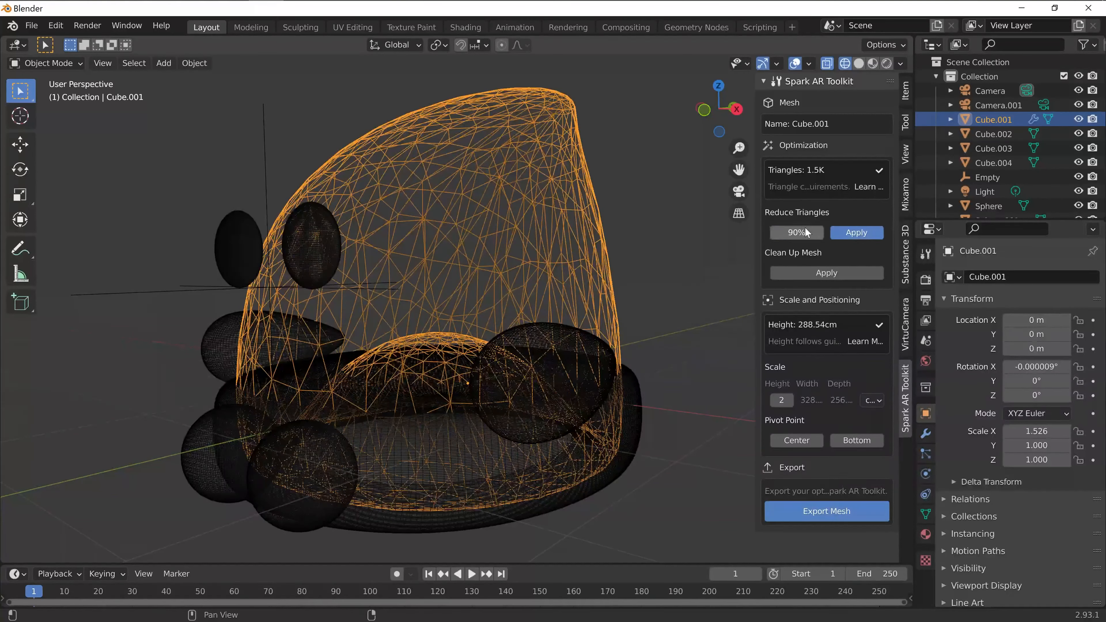
{"action": "mouse_move", "coordinate": [487, 361]}
{"action": "middle_mouse_down"}
{"action": "mouse_move", "coordinate": [602, 363]}
{"action": "mouse_move", "coordinate": [459, 349]}
{"action": "mouse_move", "coordinate": [486, 361]}
{"action": "mouse_move", "coordinate": [471, 361]}
{"action": "mouse_move", "coordinate": [491, 351]}
{"action": "middle_mouse_up"}
{"action": "left_click", "coordinate": [790, 275]}
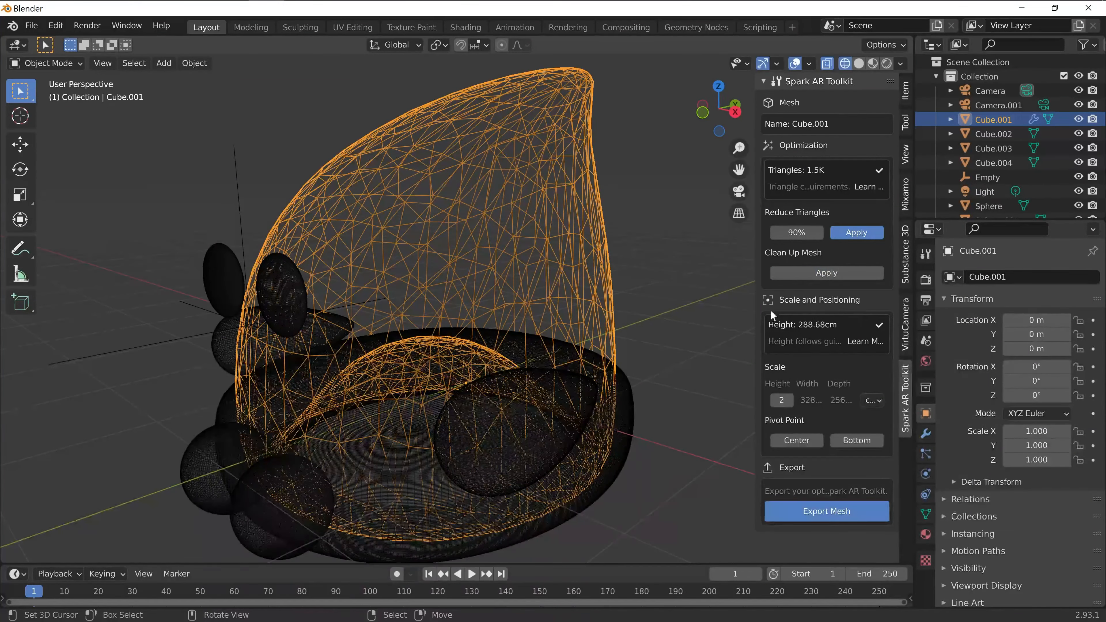
Select the hat's brim, Cube.002, and apply a 90% triangle reduction to it.
{"action": "middle_click_drag", "start_coordinate": [679, 278], "coordinate": [611, 352]}
{"action": "left_click", "coordinate": [612, 370]}
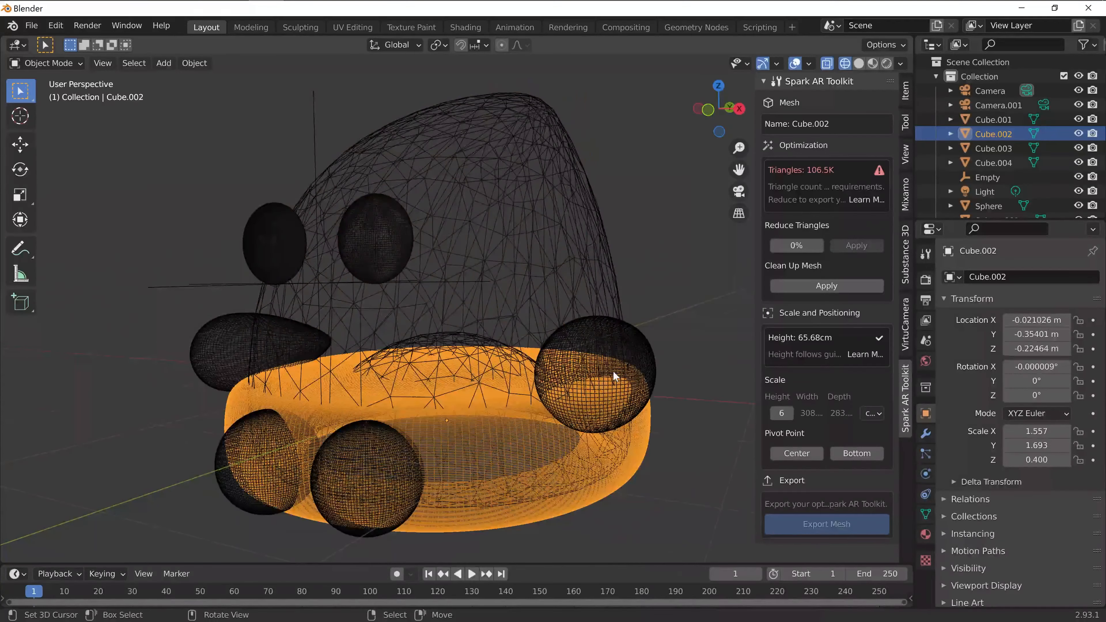
{"action": "left_click", "coordinate": [804, 247]}
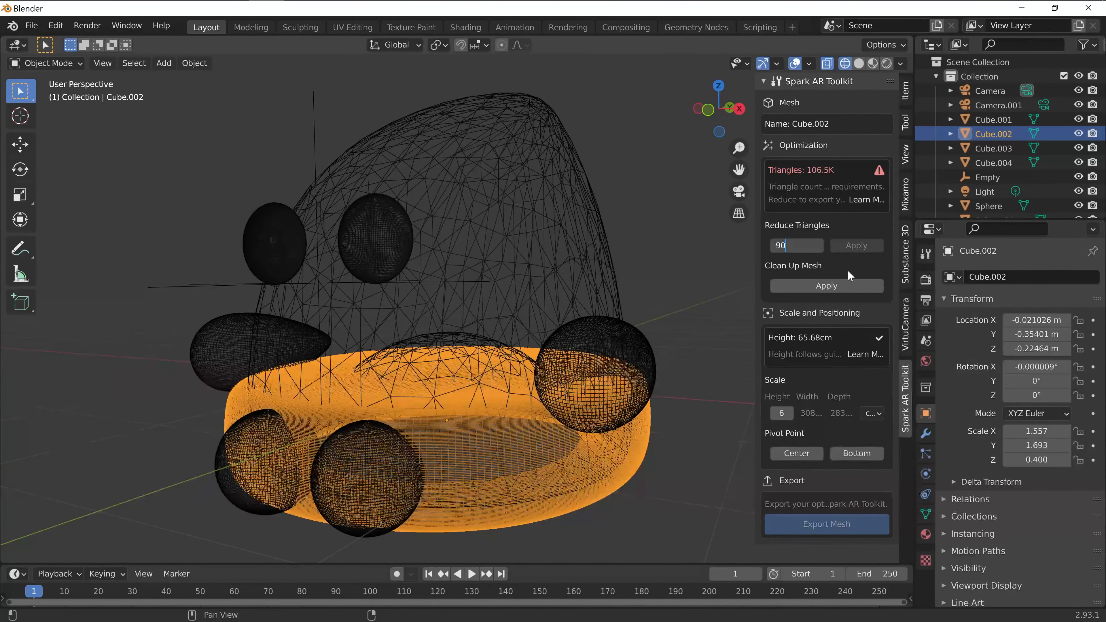
{"action": "type", "text": "90"}
{"action": "key", "text": "Return"}
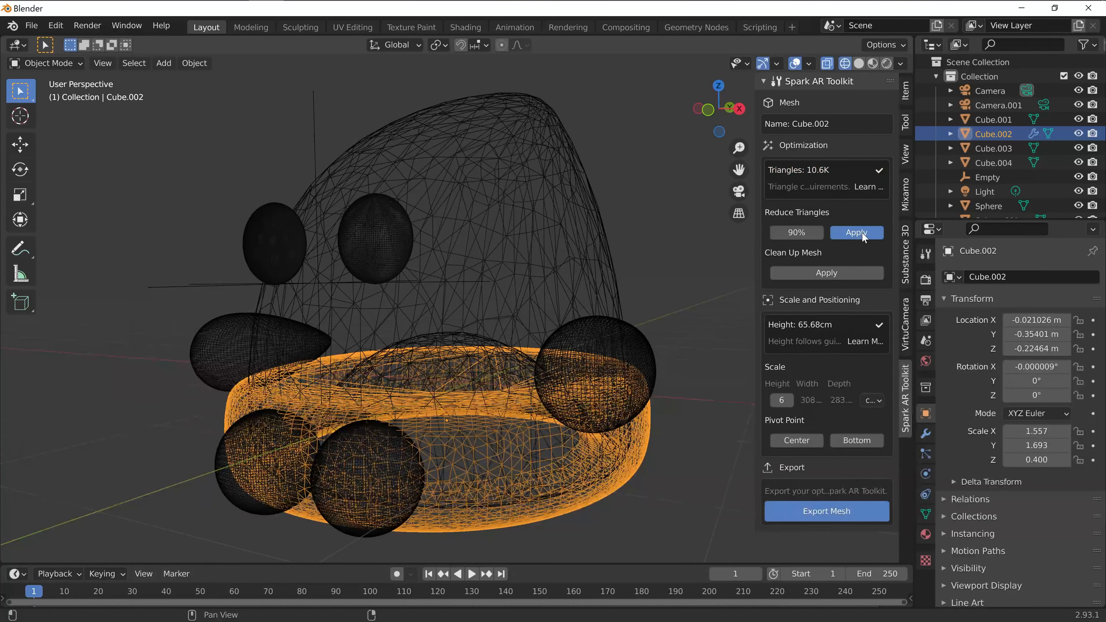
{"action": "left_click", "coordinate": [861, 232]}
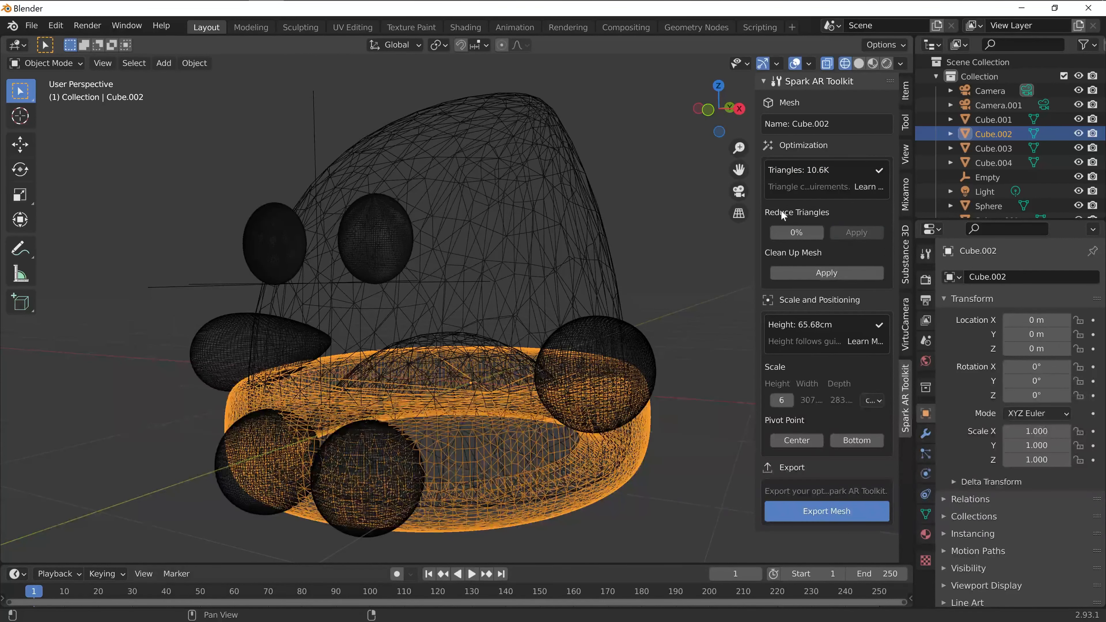
Apply a second 90% triangle reduction to the hat's brim.
{"action": "left_click", "coordinate": [807, 233]}
{"action": "key", "text": "Return"}
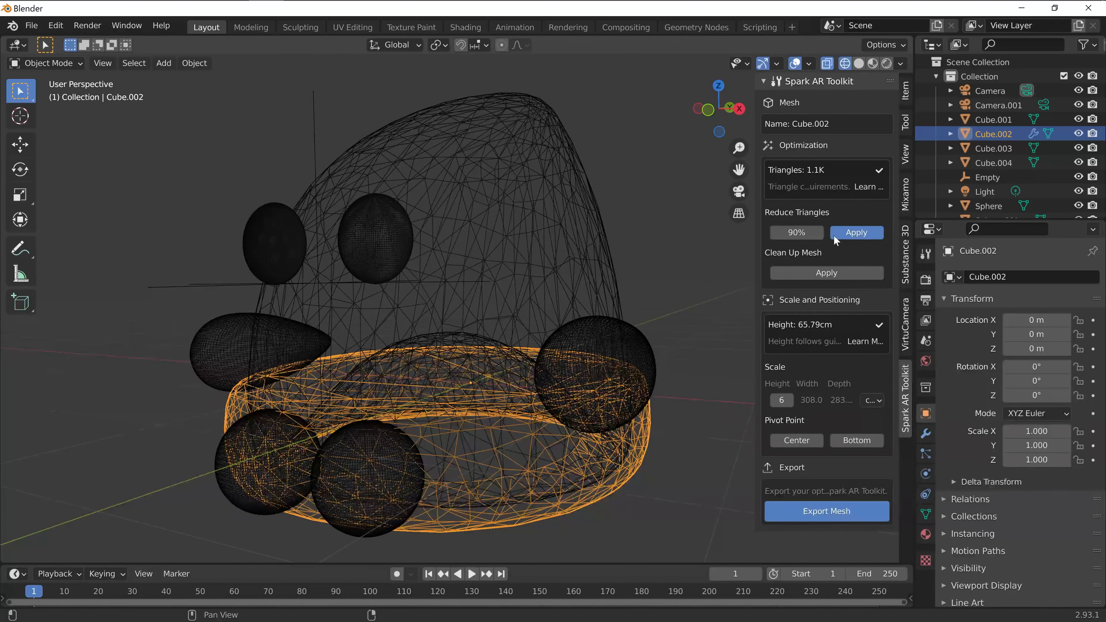
{"action": "left_click", "coordinate": [851, 234]}
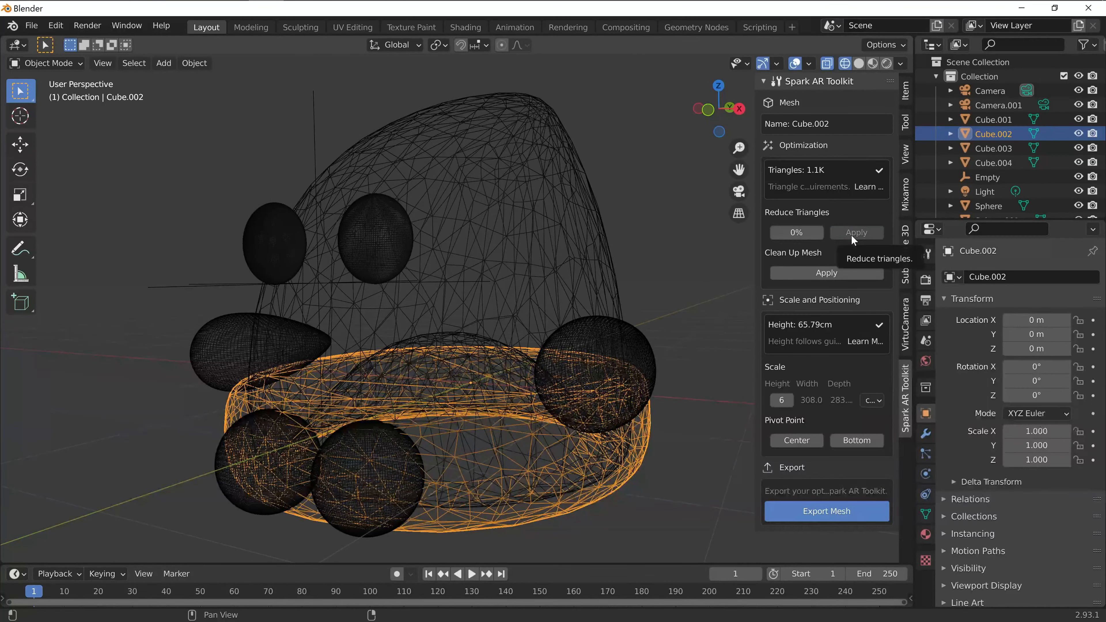
Select the round side piece Cube.004 and reduce its triangles by 90%.
{"action": "middle_click_drag", "start_coordinate": [509, 381], "coordinate": [574, 395]}
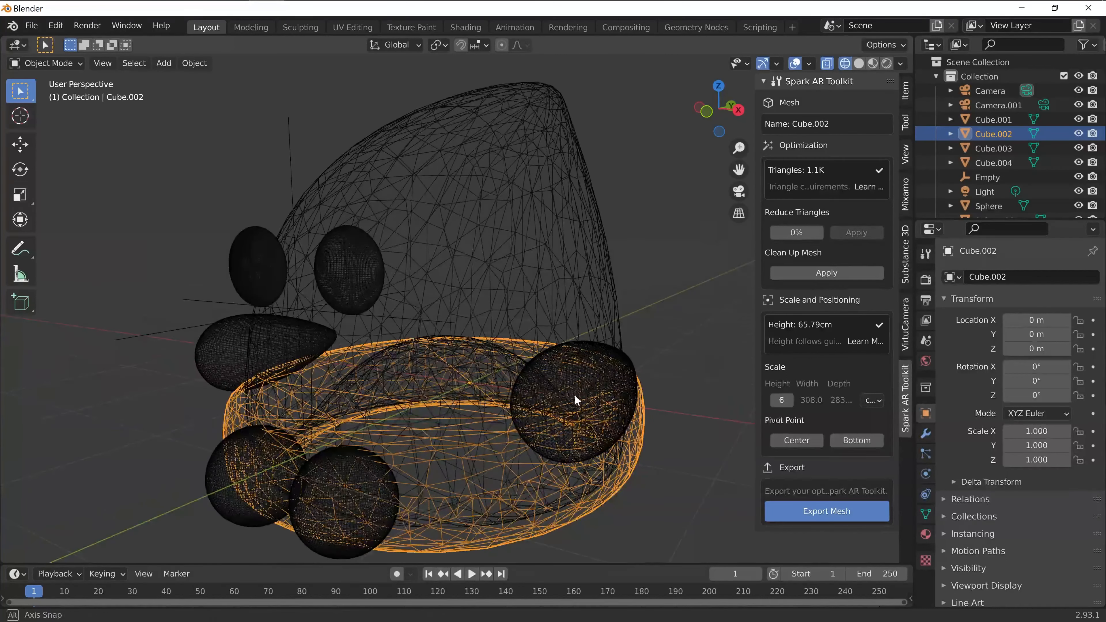
{"action": "left_click", "coordinate": [575, 395]}
{"action": "left_click", "coordinate": [802, 231]}
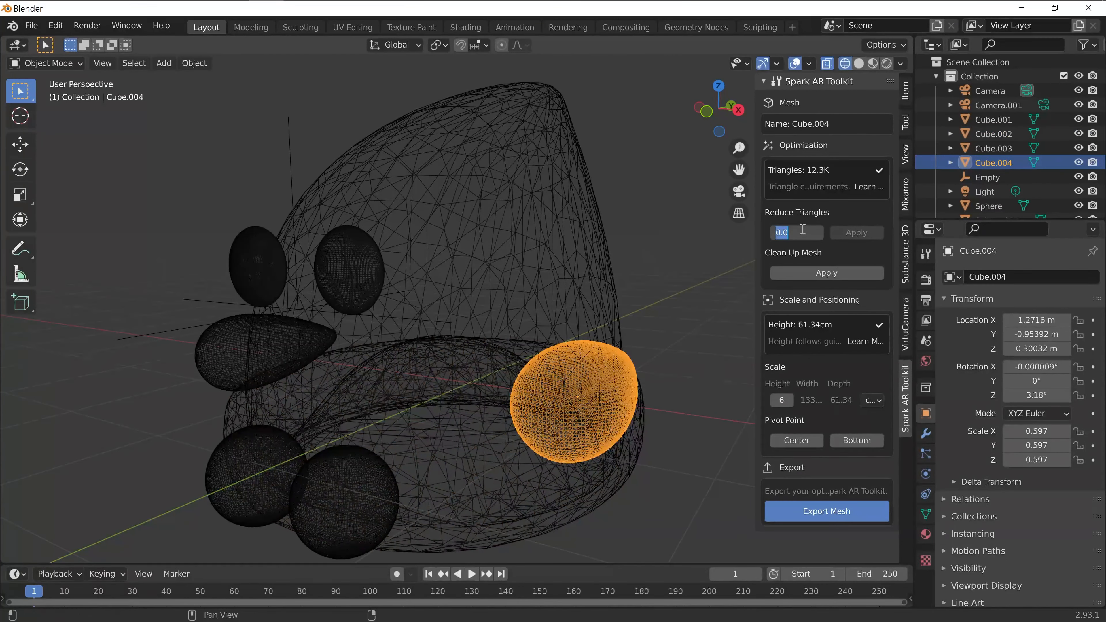
{"action": "type", "text": "90"}
{"action": "left_click", "coordinate": [855, 233]}
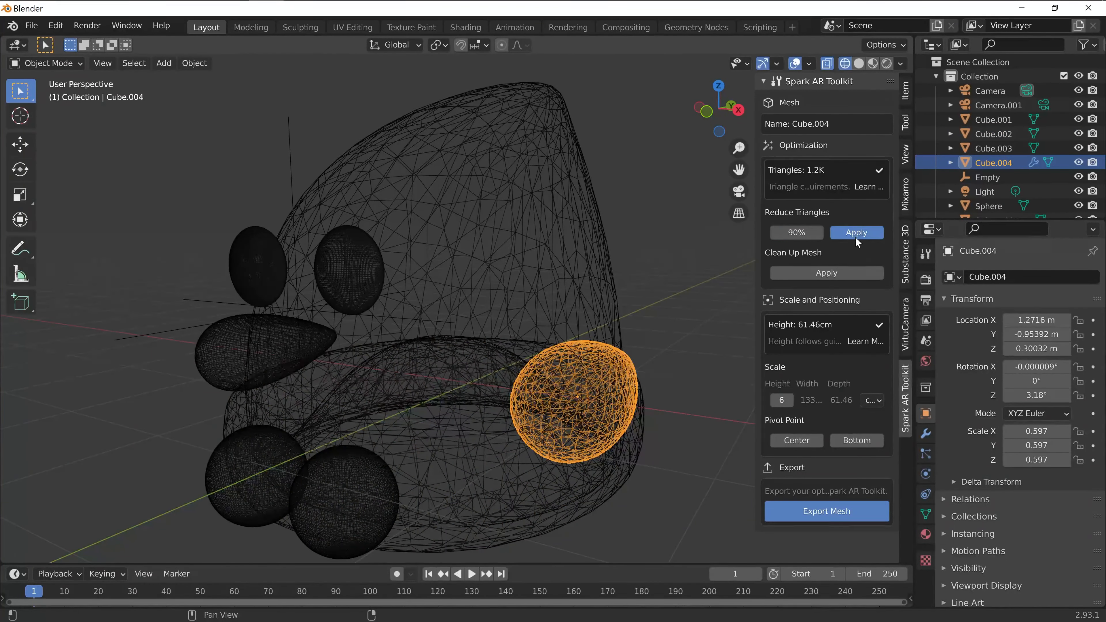
Reduce the triangles of the side piece Cube.004 by another 90%.
{"action": "left_click", "coordinate": [806, 234]}
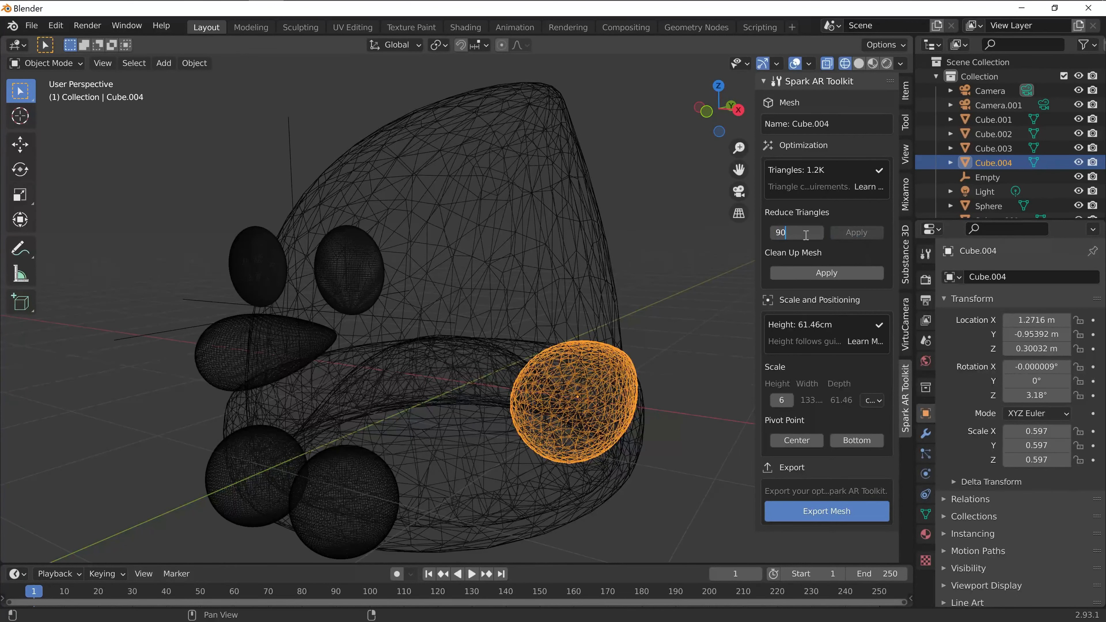
{"action": "type", "text": "90"}
{"action": "left_click", "coordinate": [856, 234]}
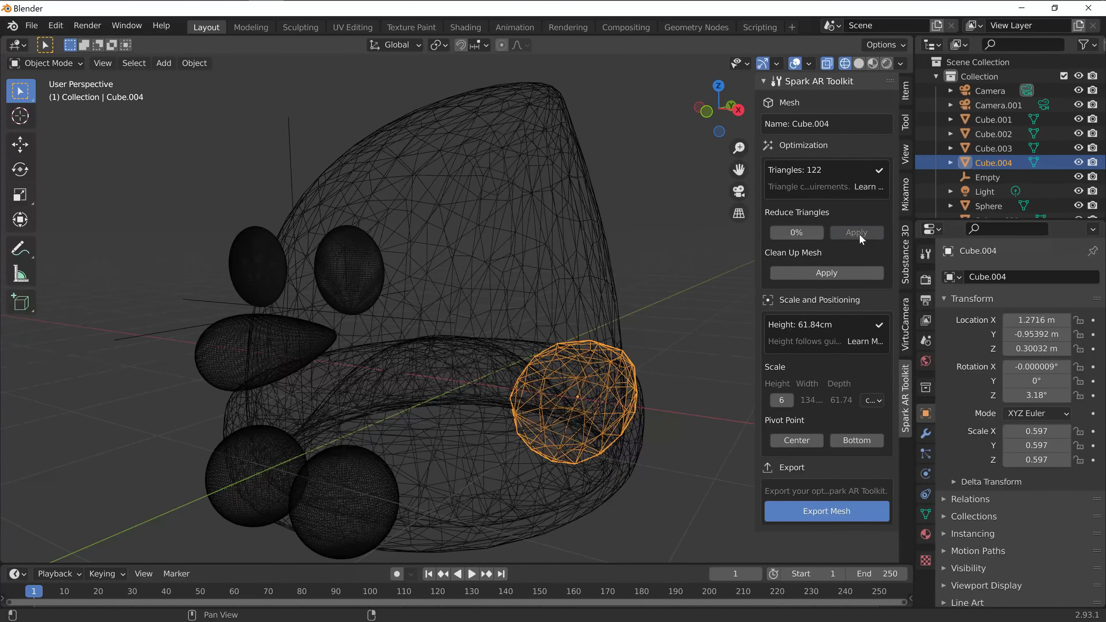
Select the hat's other round side piece, Cube.003, and apply a 90% triangle reduction to it twice.
{"action": "middle_click_drag", "start_coordinate": [578, 433], "coordinate": [710, 384]}
{"action": "middle_click_drag", "start_coordinate": [292, 366], "coordinate": [295, 375]}
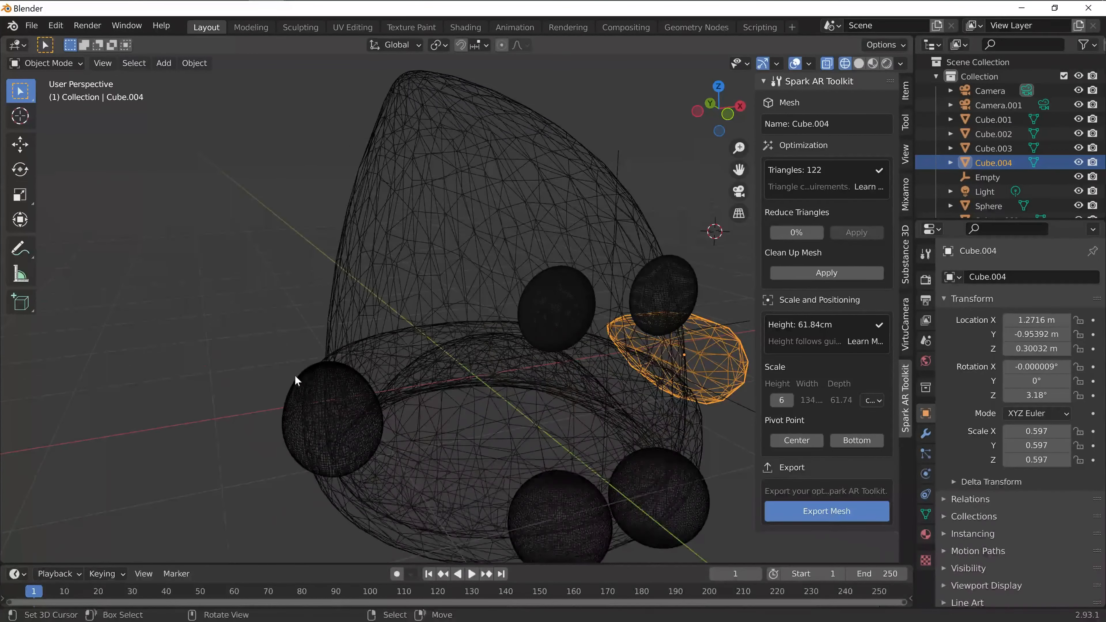
{"action": "left_click", "coordinate": [294, 375]}
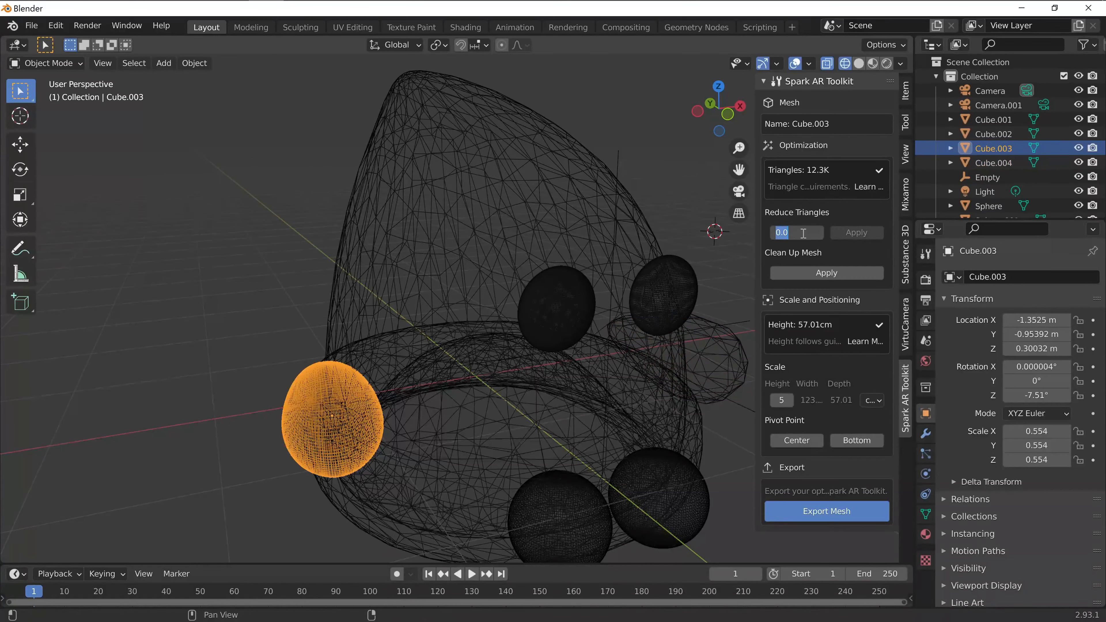
{"action": "left_click", "coordinate": [857, 232]}
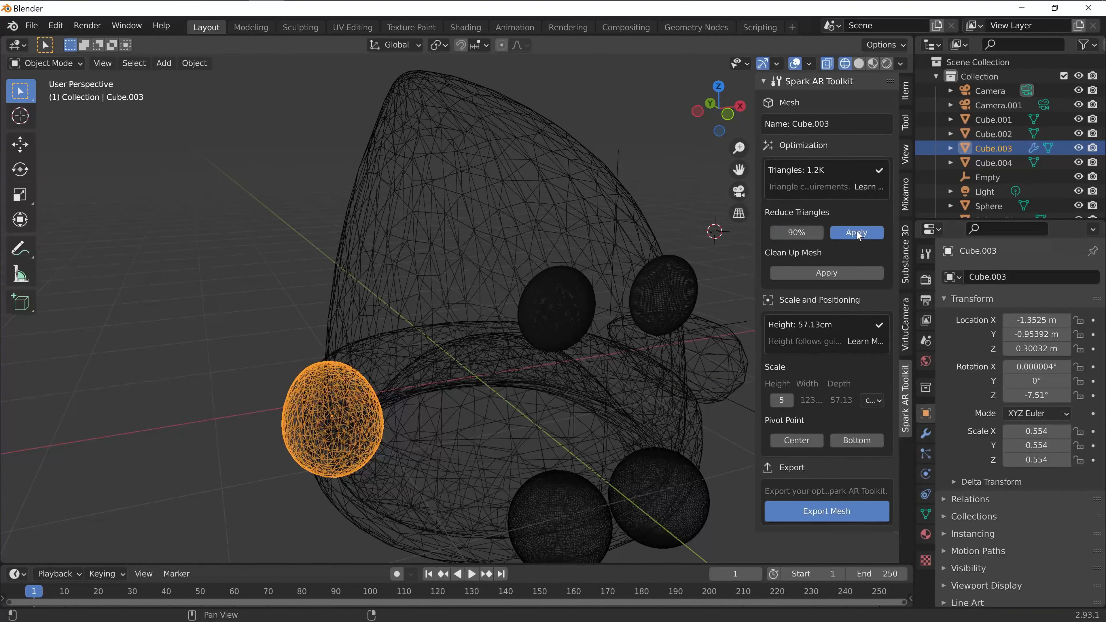
{"action": "left_click", "coordinate": [794, 234]}
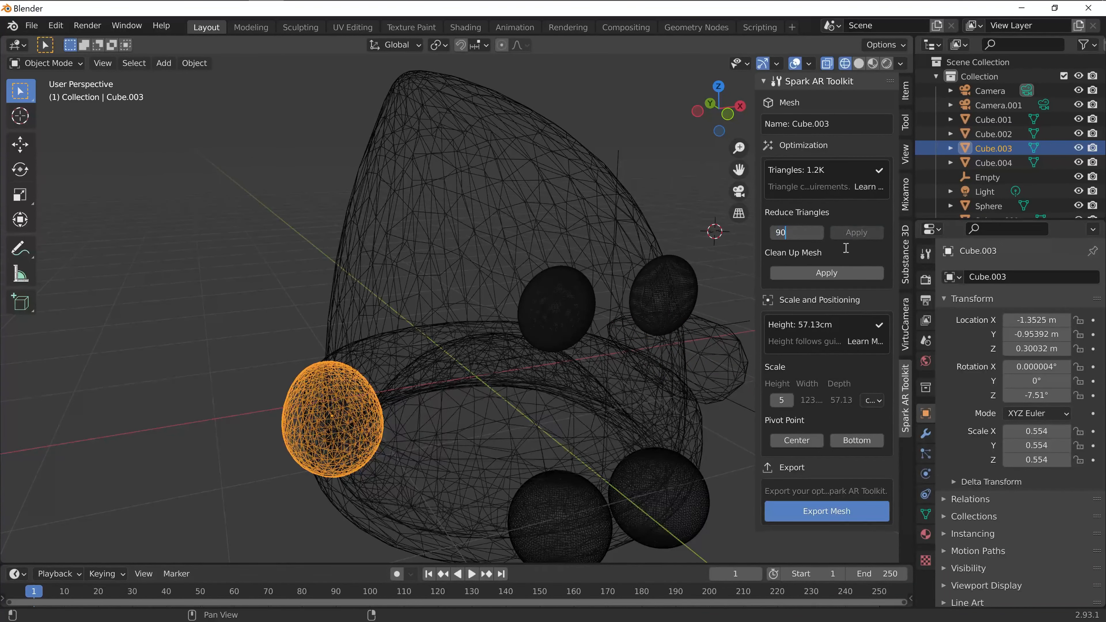
{"action": "left_click", "coordinate": [857, 232]}
Select the front sphere Sphere.001 and apply a 90% triangle reduction to it.
{"action": "middle_click_drag", "start_coordinate": [573, 350], "coordinate": [525, 351]}
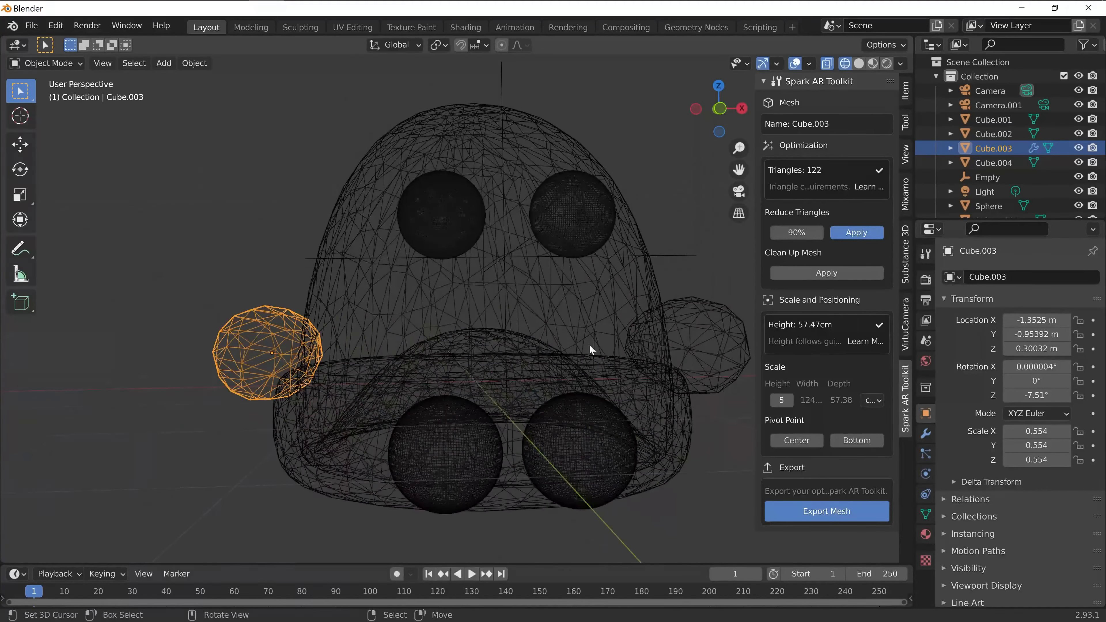
{"action": "key", "text": "ctrl+z"}
{"action": "left_click", "coordinate": [606, 442]}
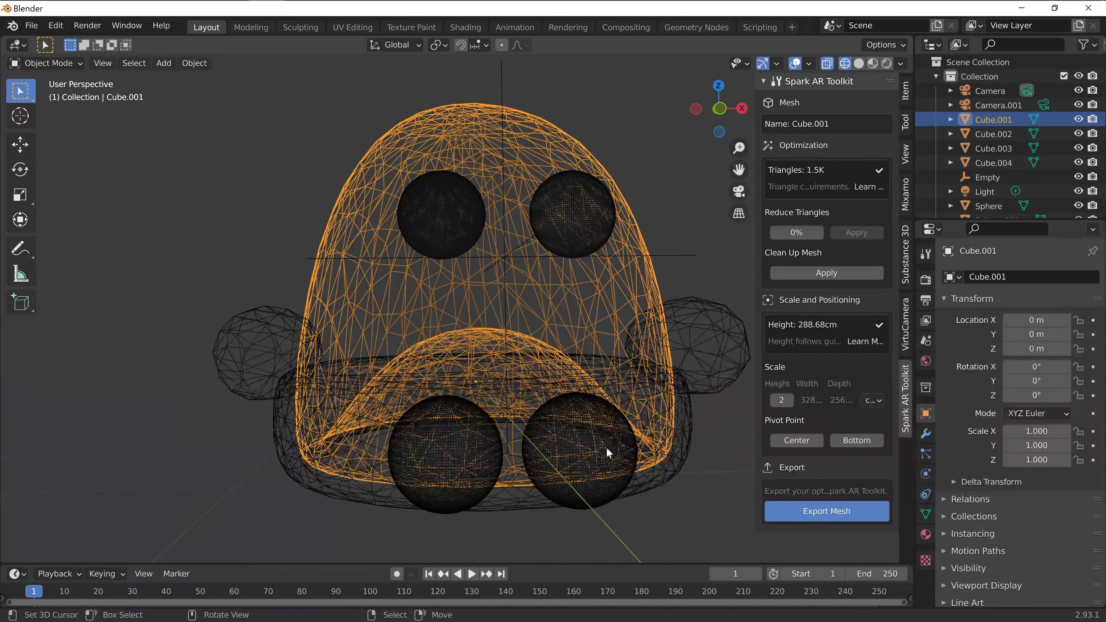
{"action": "left_click", "coordinate": [606, 469]}
{"action": "left_click", "coordinate": [601, 494]}
{"action": "left_click", "coordinate": [794, 233]}
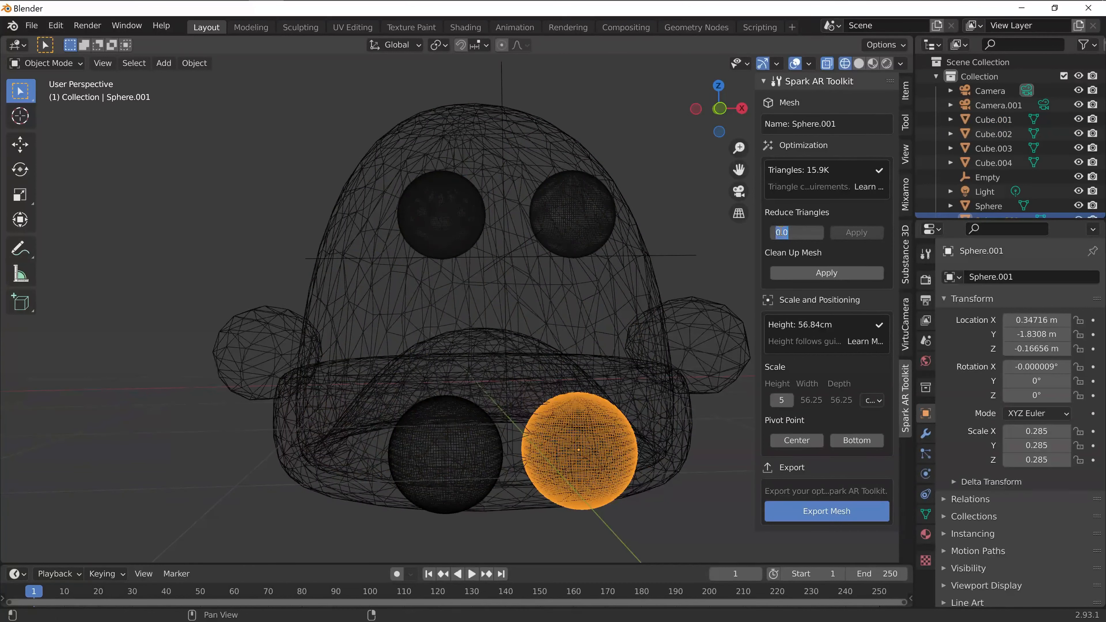
{"action": "key", "text": "Return"}
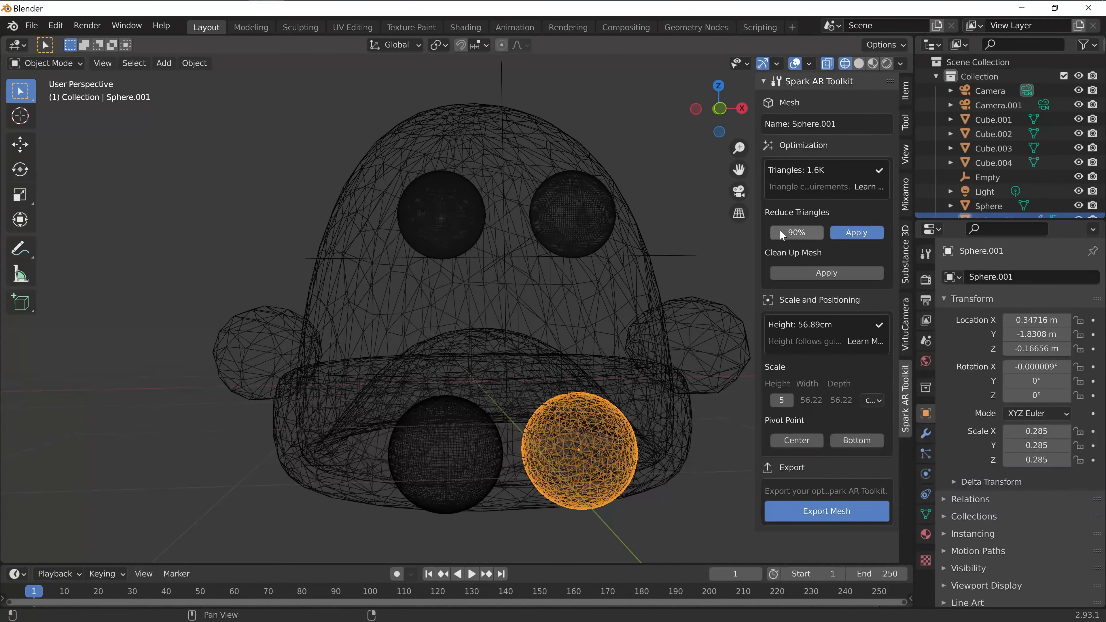
{"action": "left_click", "coordinate": [858, 233]}
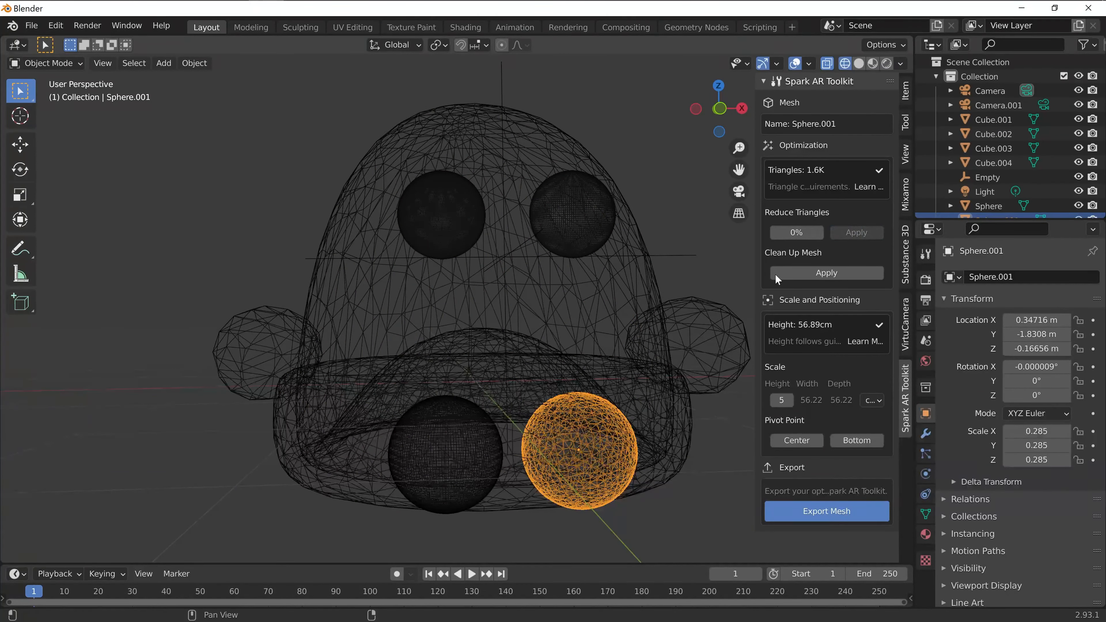
Try a further triangle reduction of 90% and then 70% on the front sphere Sphere.001.
{"action": "left_click", "coordinate": [793, 232]}
{"action": "key", "text": "Return"}
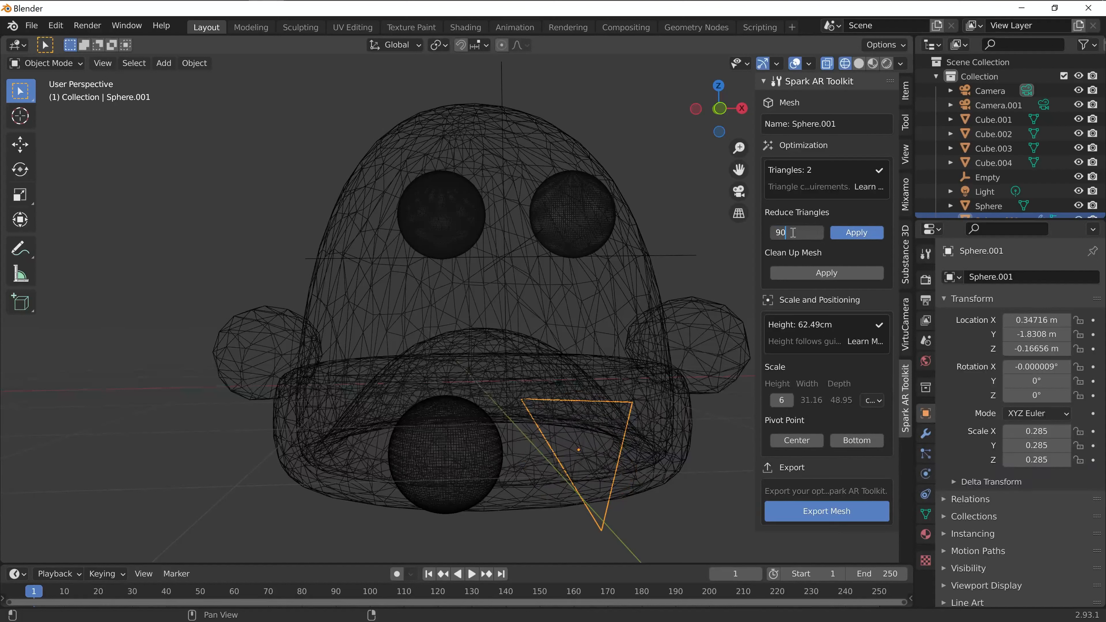
{"action": "key", "text": "Return"}
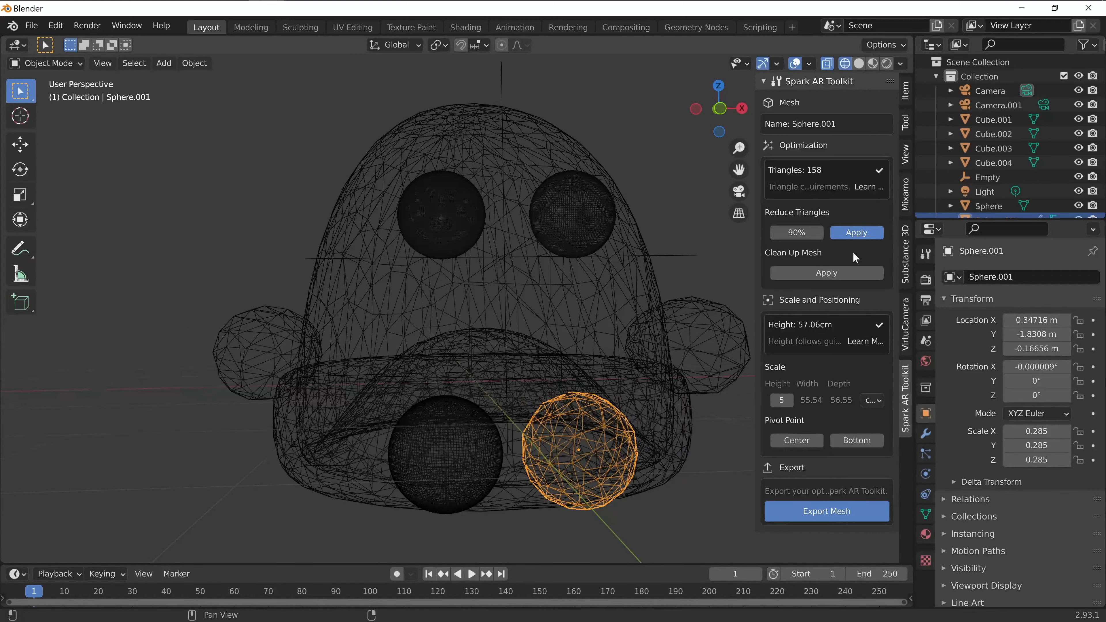
{"action": "middle_click_drag", "start_coordinate": [661, 338], "coordinate": [522, 440]}
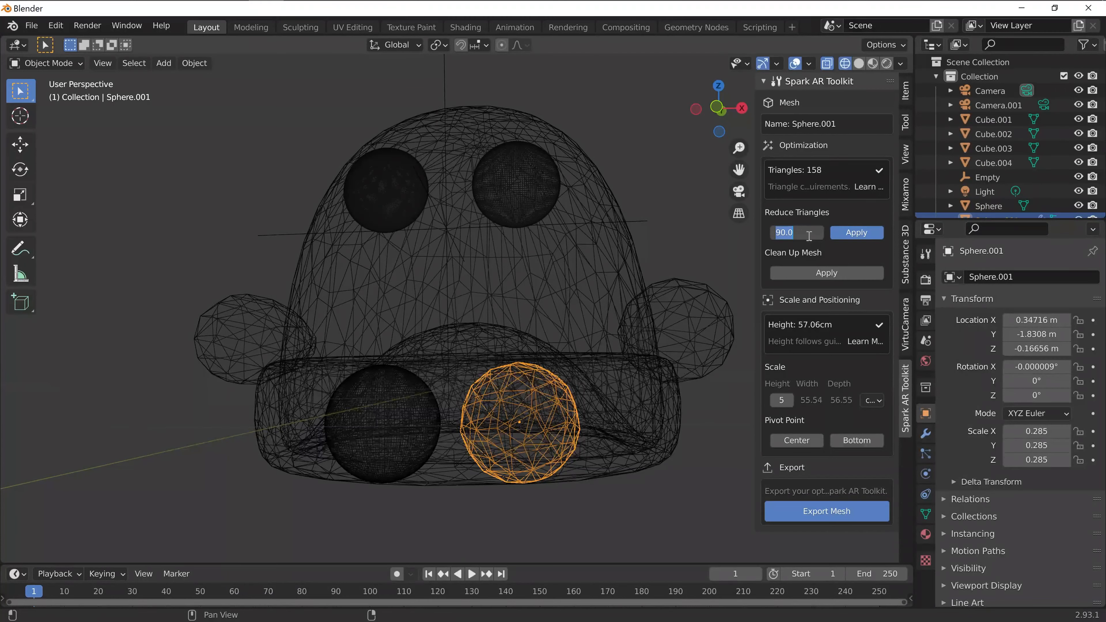
{"action": "type", "text": "70"}
{"action": "key", "text": "Return"}
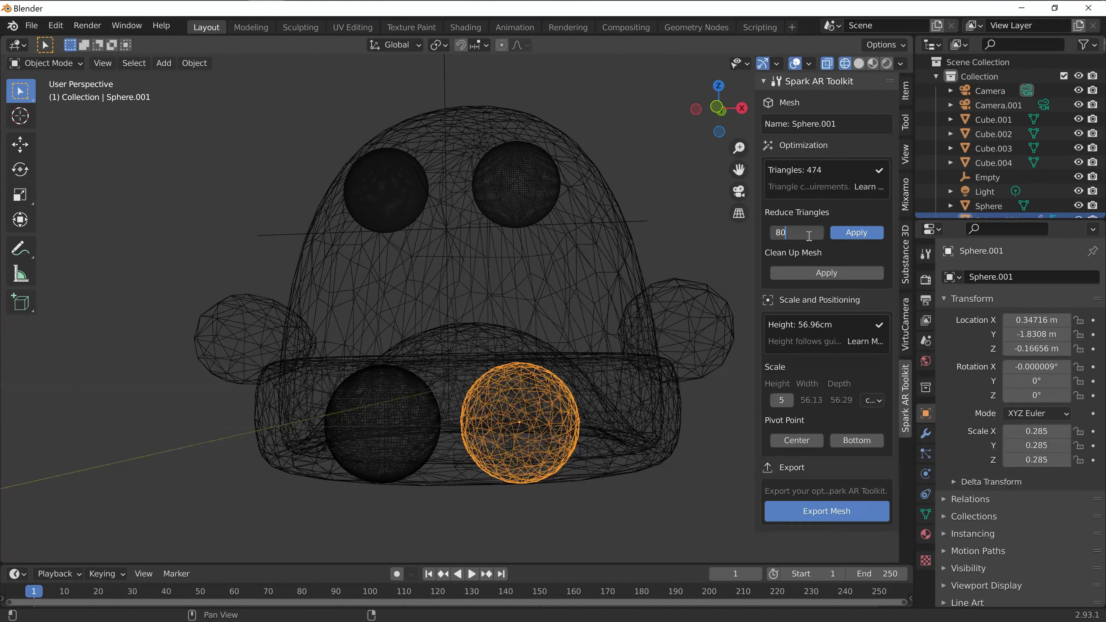
Set the second triangle reduction of Sphere.001 to 80%.
{"action": "type", "text": "80"}
{"action": "key", "text": "Return"}
{"action": "middle_click_drag", "start_coordinate": [630, 390], "coordinate": [789, 430]}
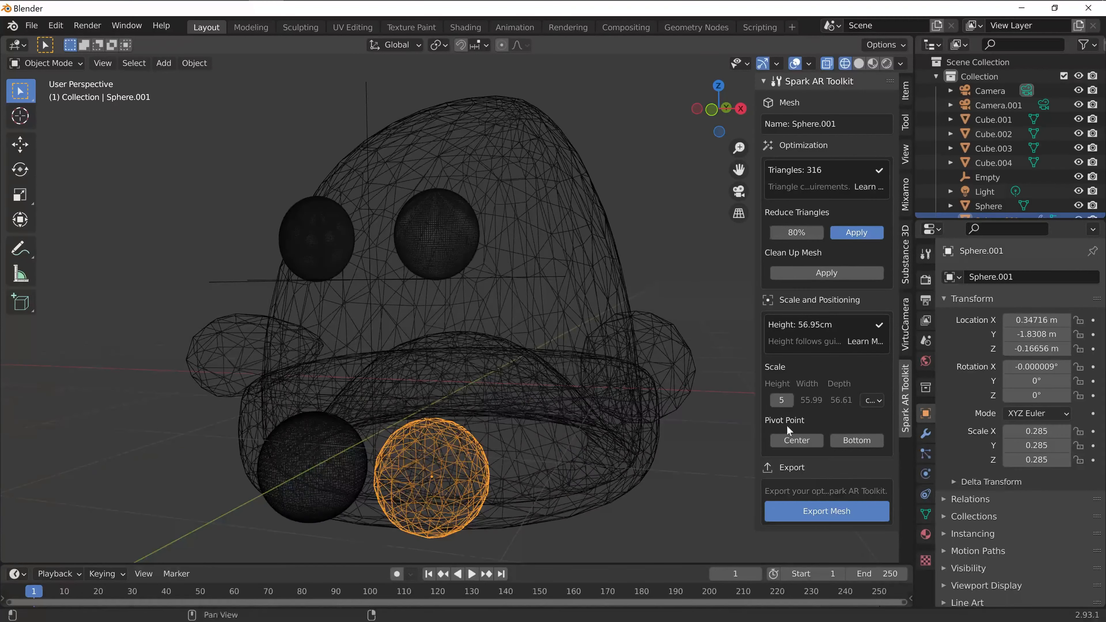
Select the other front sphere, Sphere, and reduce its triangles by 90% and by a further 80%.
{"action": "left_click", "coordinate": [321, 491]}
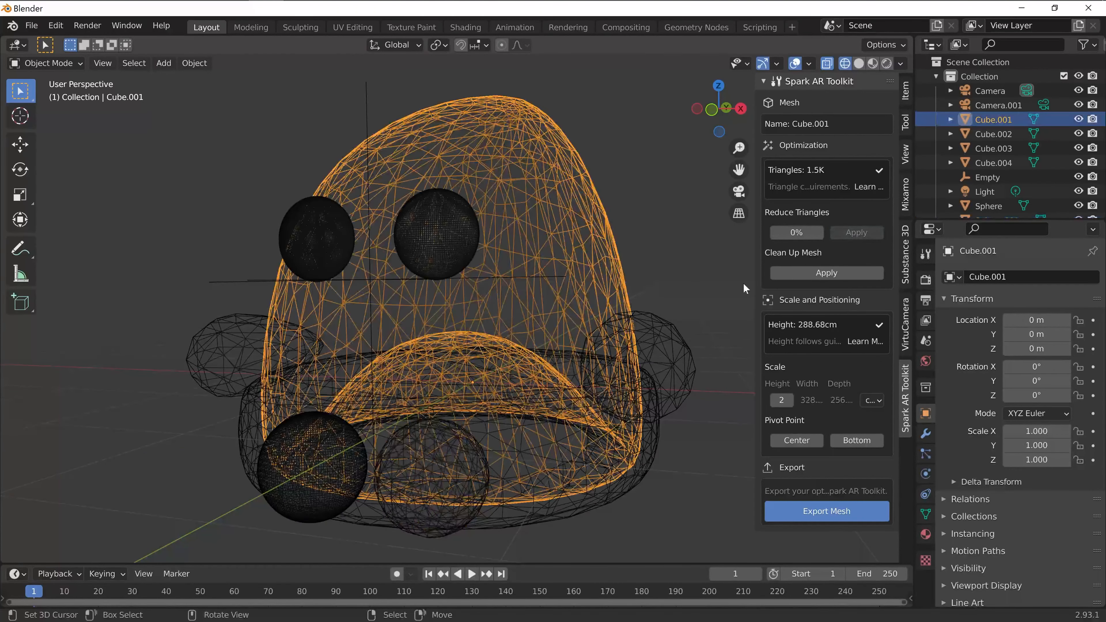
{"action": "left_click", "coordinate": [287, 510]}
{"action": "left_click", "coordinate": [257, 460]}
{"action": "left_click", "coordinate": [797, 232]}
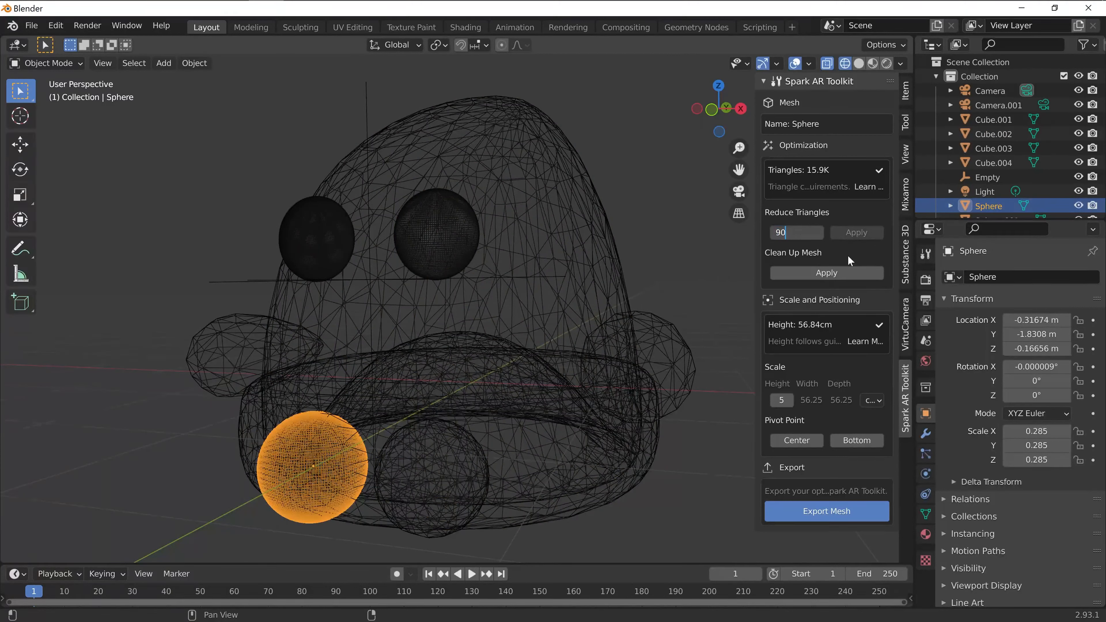
{"action": "left_click", "coordinate": [856, 232]}
{"action": "left_click", "coordinate": [798, 231]}
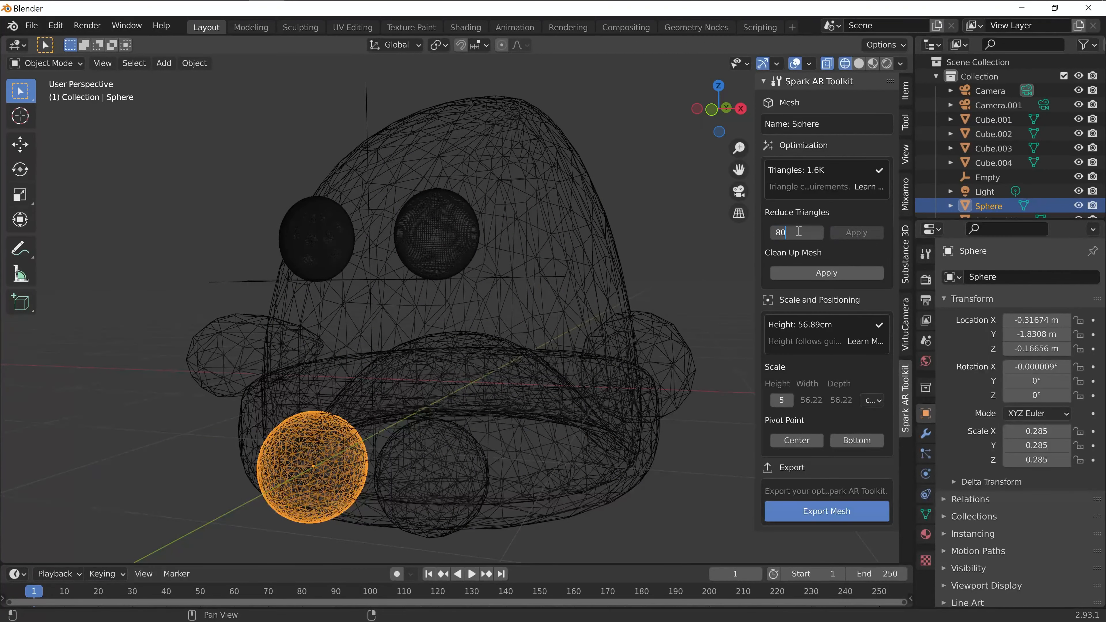
{"action": "left_click", "coordinate": [838, 234]}
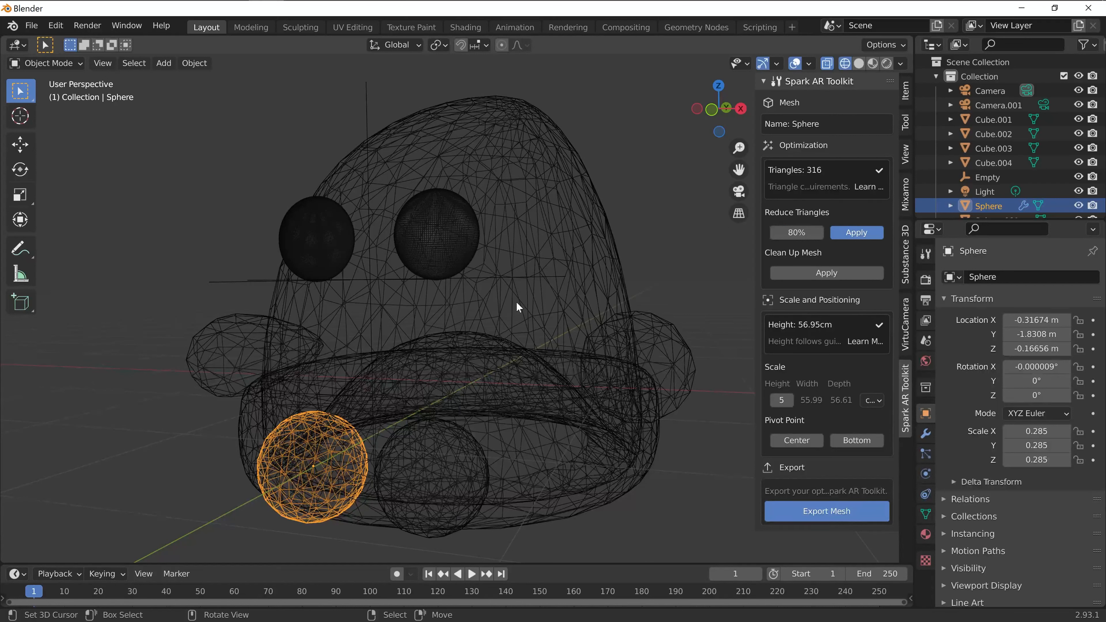
Select the eye Sphere.003 and reduce its triangles by 90% and by a further 80%.
{"action": "left_click", "coordinate": [444, 237]}
{"action": "left_click", "coordinate": [812, 231]}
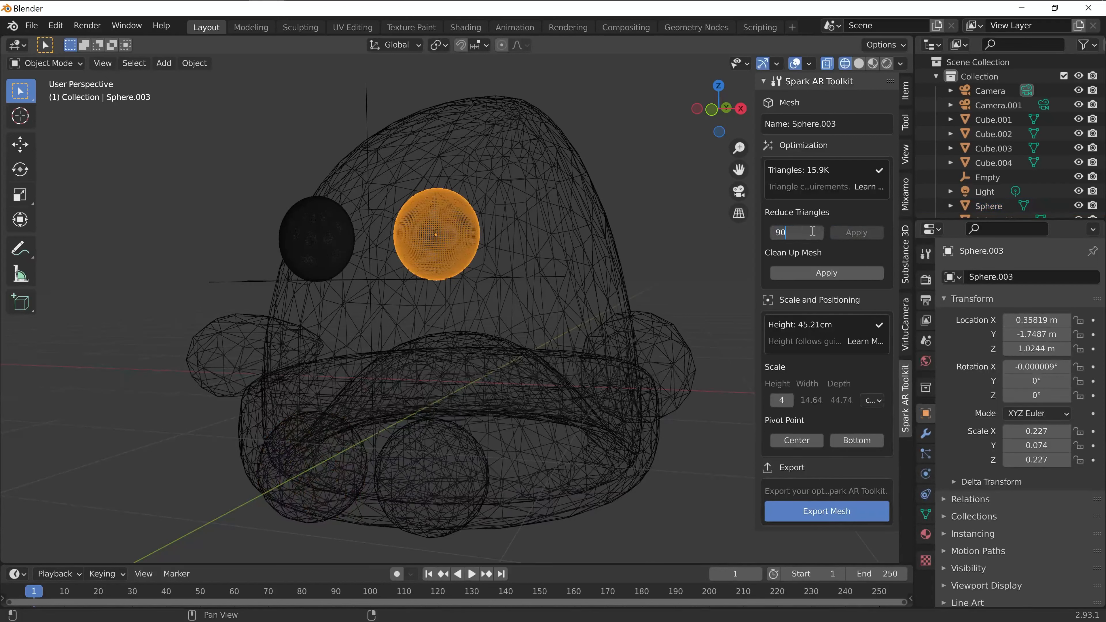
{"action": "left_click", "coordinate": [857, 232]}
{"action": "left_click", "coordinate": [783, 232]}
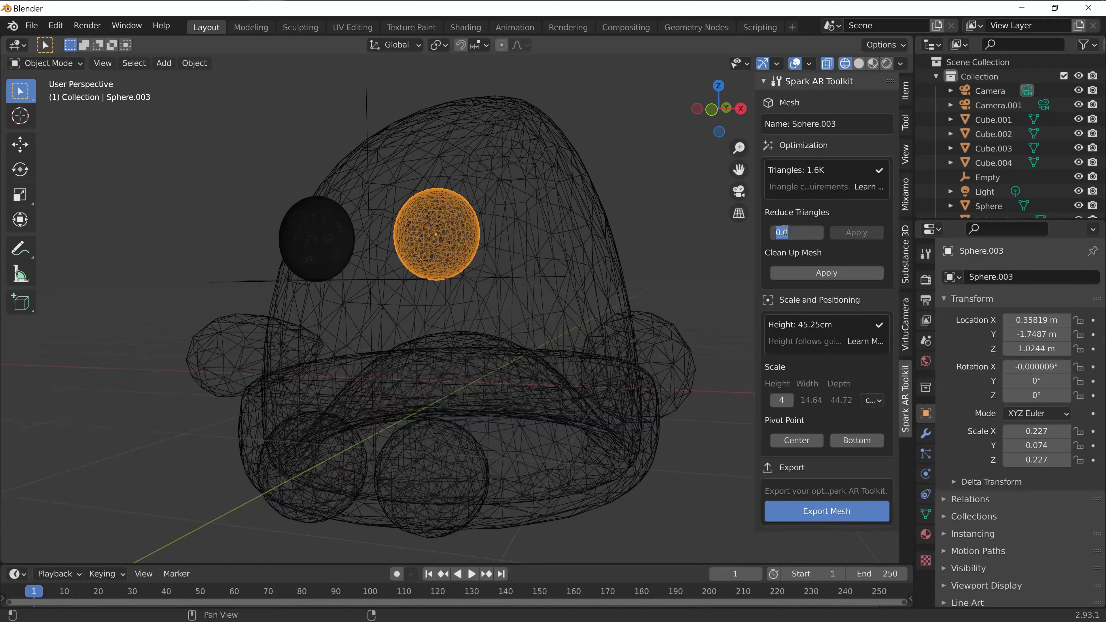
{"action": "left_click", "coordinate": [843, 234]}
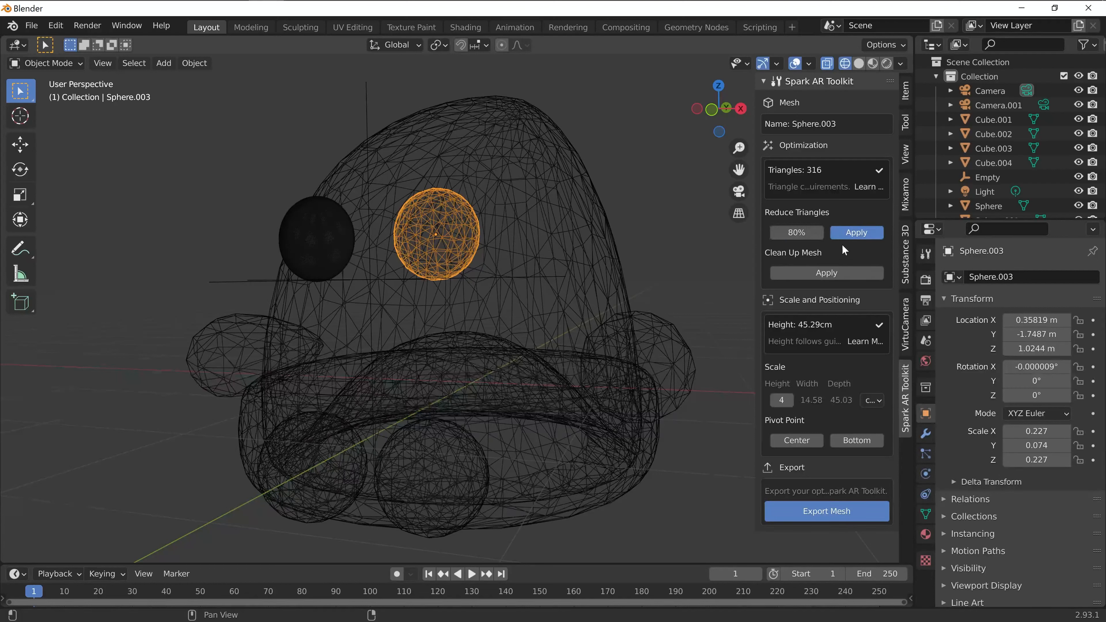
Select the remaining eye, Sphere.002, and reduce its triangles by 90% and by a further 80%.
{"action": "left_click", "coordinate": [312, 262]}
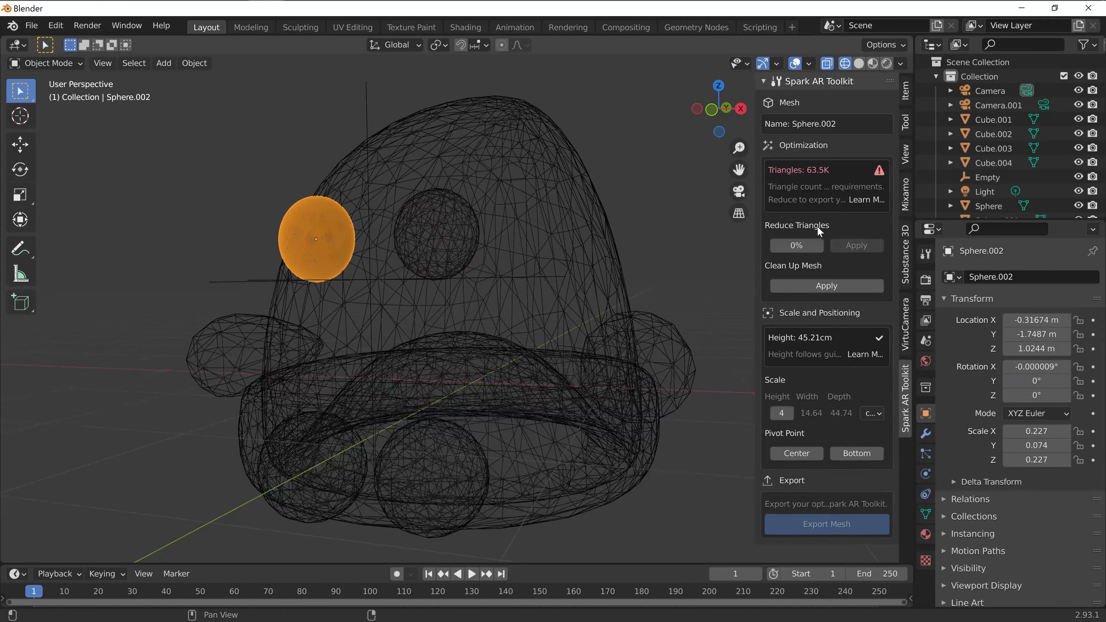
{"action": "left_click", "coordinate": [790, 247]}
{"action": "type", "text": "90"}
{"action": "key", "text": "Return"}
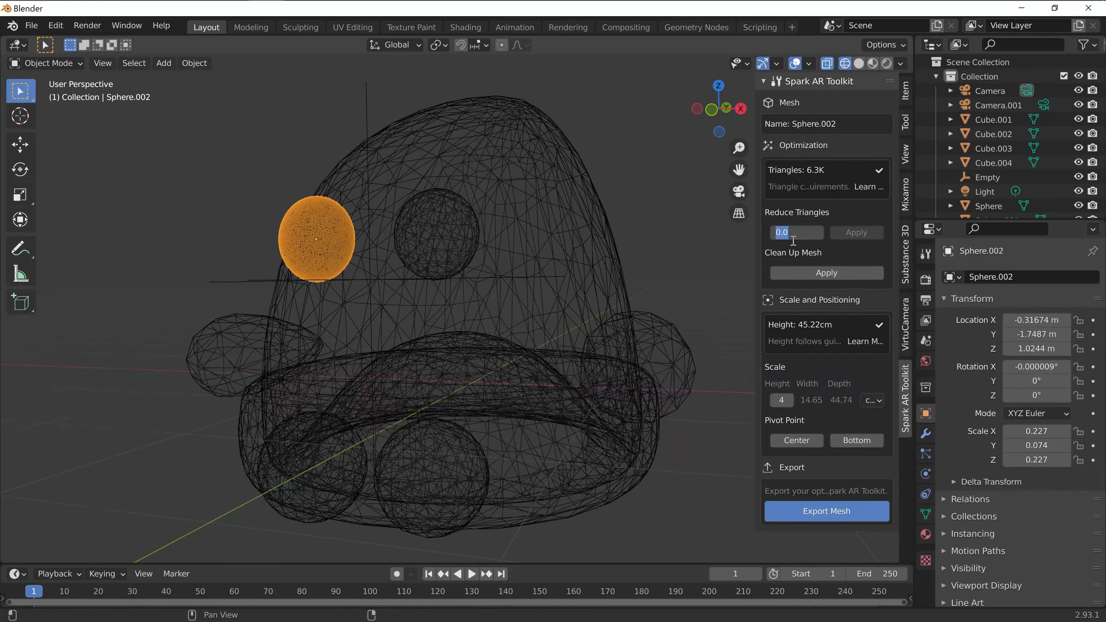
{"action": "type", "text": "80"}
{"action": "key", "text": "Return"}
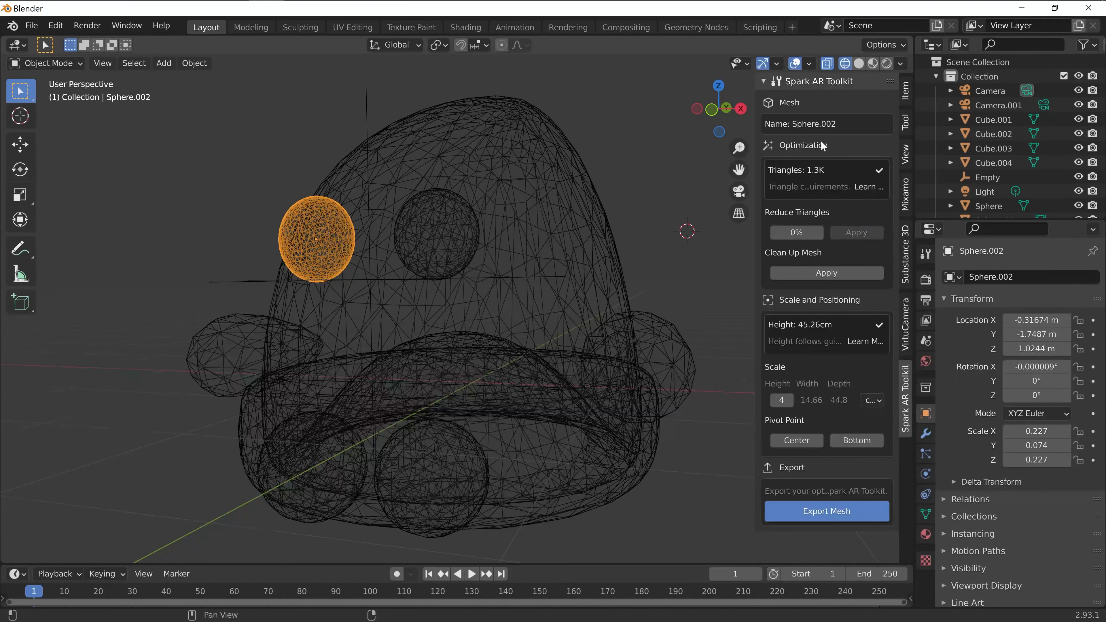
Examine the reduced hat from several sides in solid shading and in material preview.
{"action": "left_click", "coordinate": [857, 64]}
{"action": "mouse_move", "coordinate": [588, 215]}
{"action": "middle_mouse_down"}
{"action": "mouse_move", "coordinate": [568, 249]}
{"action": "mouse_move", "coordinate": [585, 223]}
{"action": "mouse_move", "coordinate": [439, 272]}
{"action": "middle_mouse_up"}
{"action": "scroll", "coordinate": [439, 272], "scroll_direction": "up", "scroll_amount": 1}
{"action": "middle_click_drag", "start_coordinate": [617, 326], "coordinate": [536, 338]}
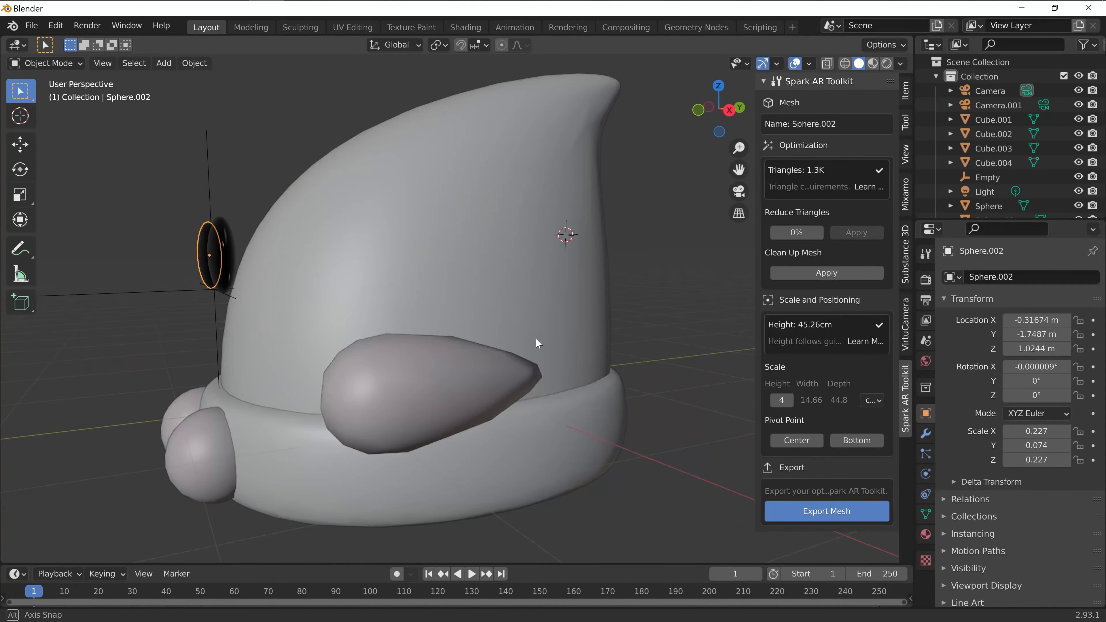
{"action": "scroll", "coordinate": [414, 368], "scroll_direction": "up", "scroll_amount": 1}
{"action": "scroll", "coordinate": [413, 368], "scroll_direction": "down", "scroll_amount": 1}
{"action": "middle_click_drag", "start_coordinate": [427, 402], "coordinate": [473, 392]}
{"action": "scroll", "coordinate": [472, 393], "scroll_direction": "down", "scroll_amount": 1}
{"action": "left_click", "coordinate": [872, 63]}
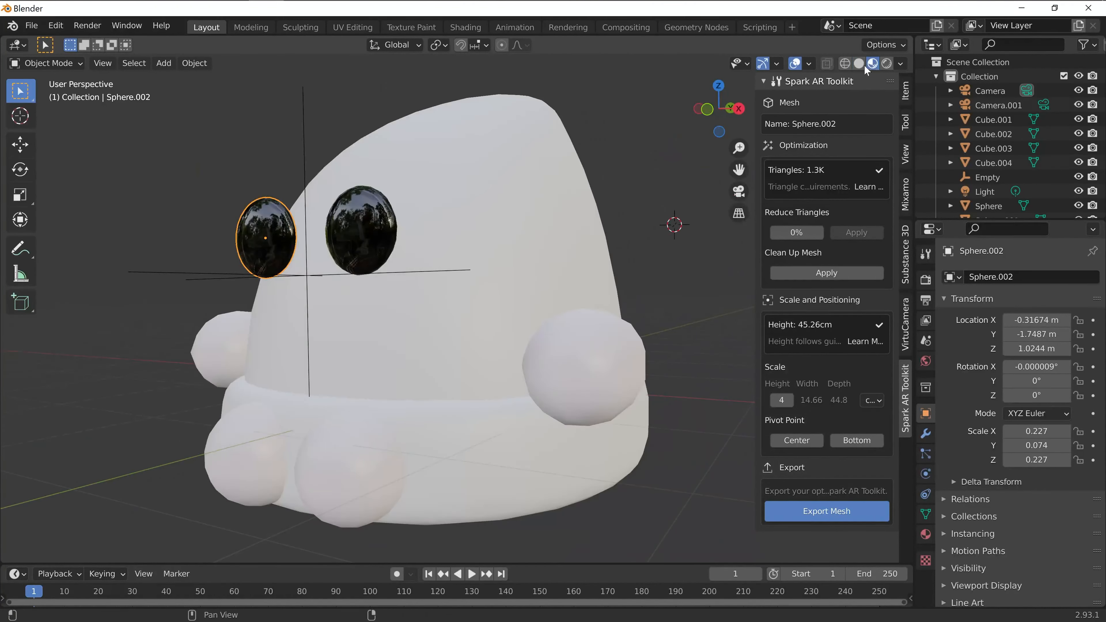
{"action": "mouse_move", "coordinate": [531, 347]}
{"action": "middle_mouse_down"}
{"action": "mouse_move", "coordinate": [658, 355]}
{"action": "mouse_move", "coordinate": [605, 335]}
{"action": "mouse_move", "coordinate": [548, 340]}
{"action": "mouse_move", "coordinate": [673, 374]}
{"action": "mouse_move", "coordinate": [601, 344]}
{"action": "mouse_move", "coordinate": [626, 263]}
{"action": "mouse_move", "coordinate": [690, 319]}
{"action": "mouse_move", "coordinate": [651, 378]}
{"action": "mouse_move", "coordinate": [634, 378]}
{"action": "middle_mouse_up"}
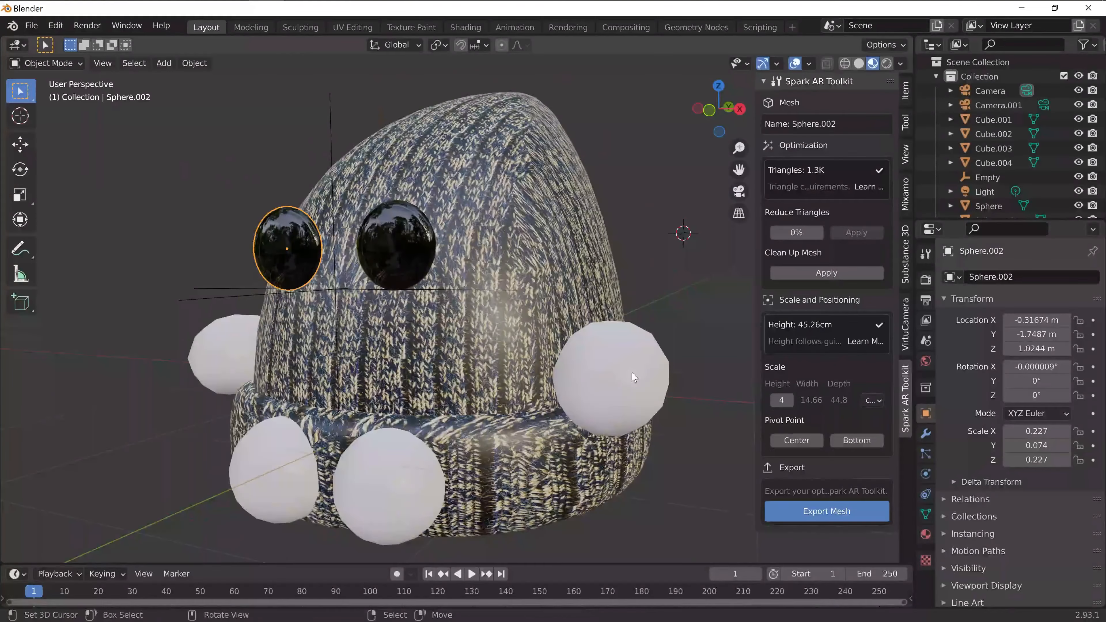
Export the optimized hat as an FBX named "gorro low poly" into the TUTO BLENDE SPARK folder.
{"action": "left_click", "coordinate": [31, 26]}
{"action": "mouse_move", "coordinate": [87, 221]}
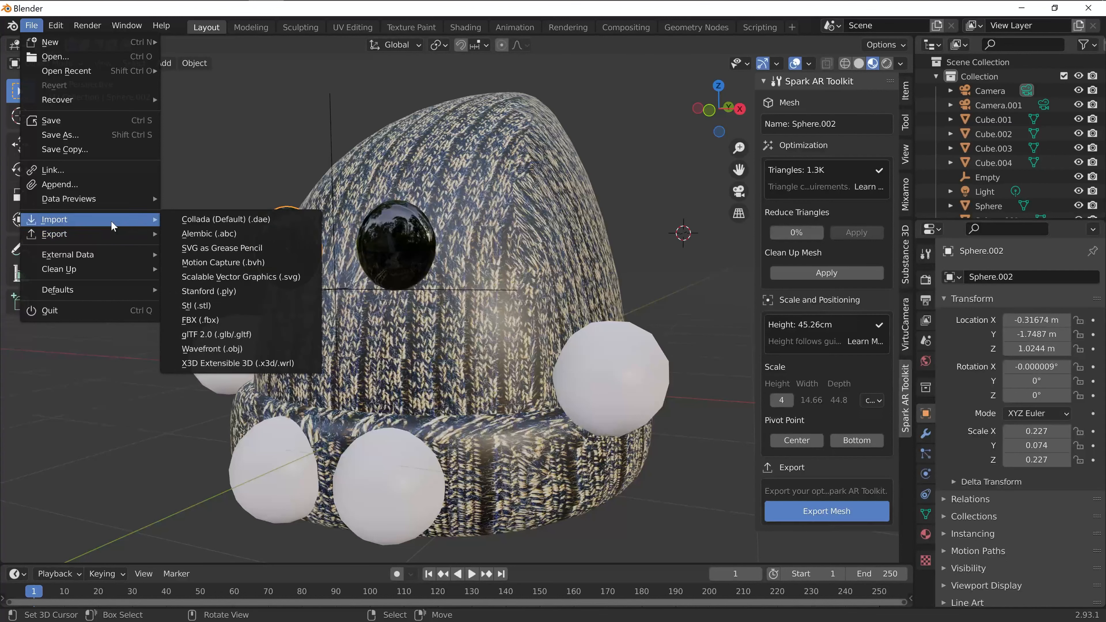
{"action": "mouse_move", "coordinate": [115, 238]}
{"action": "left_click", "coordinate": [226, 351]}
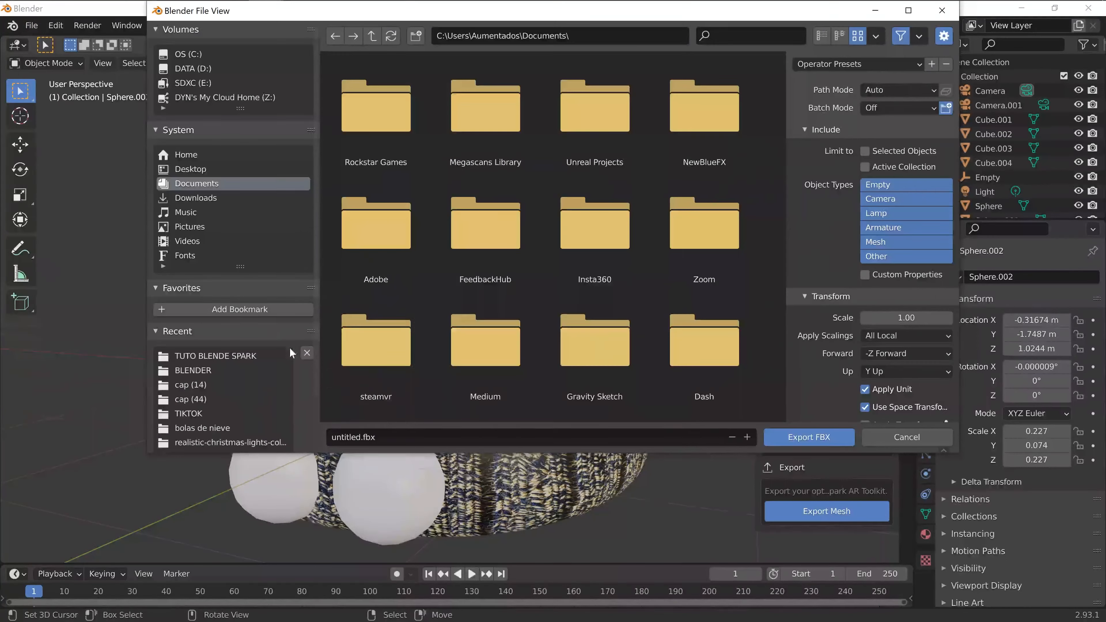
{"action": "left_click", "coordinate": [202, 358]}
{"action": "left_click", "coordinate": [408, 436]}
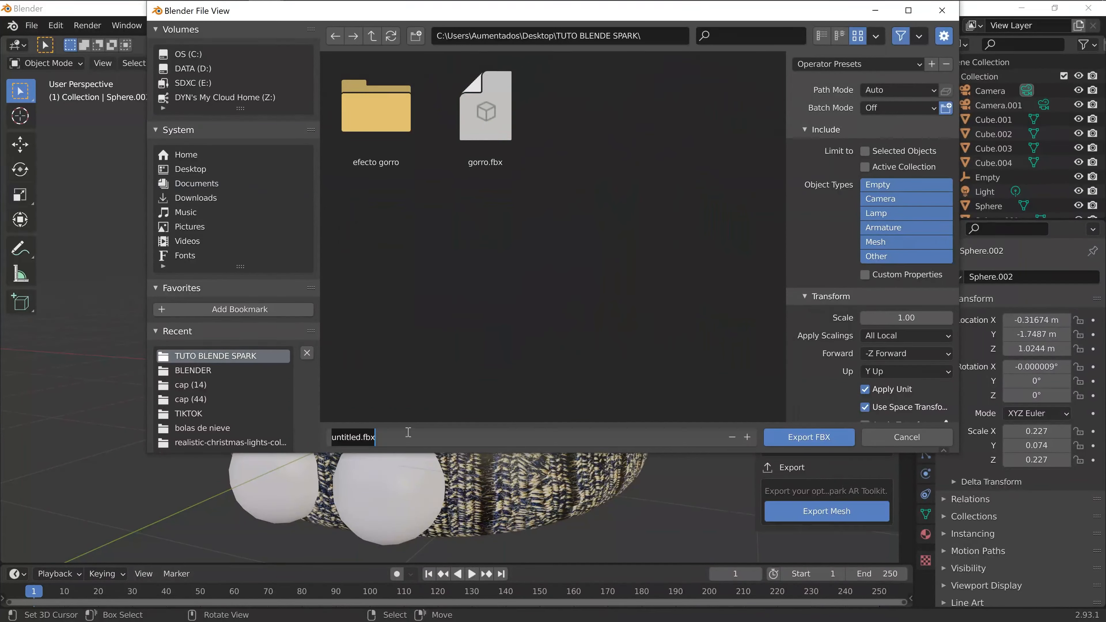
{"action": "type", "text": "gorro low poly"}
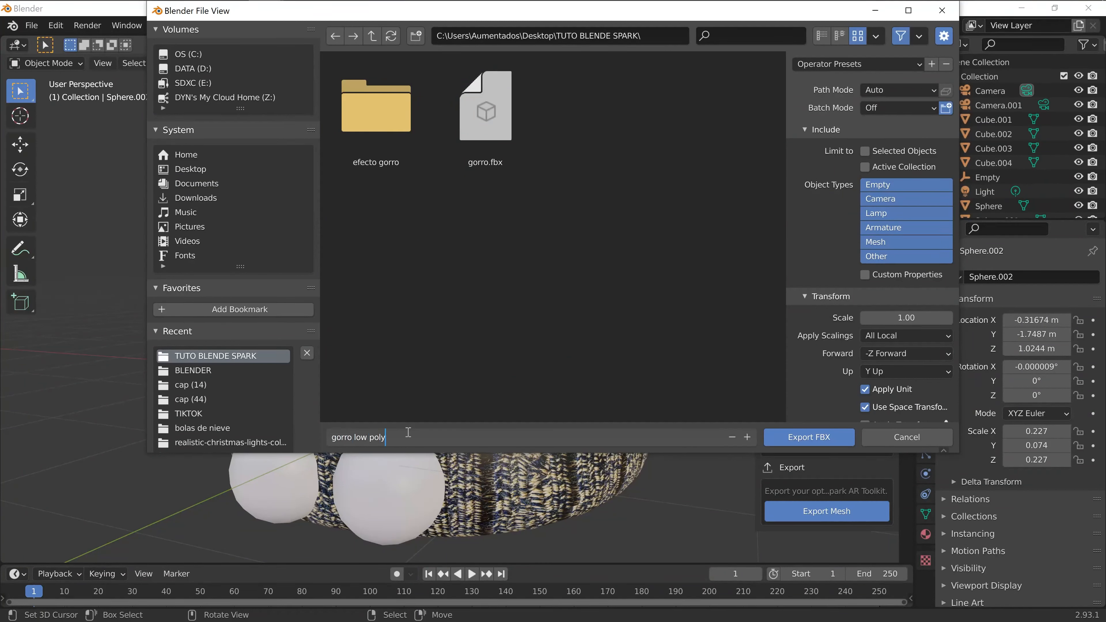
{"action": "left_click", "coordinate": [818, 436]}
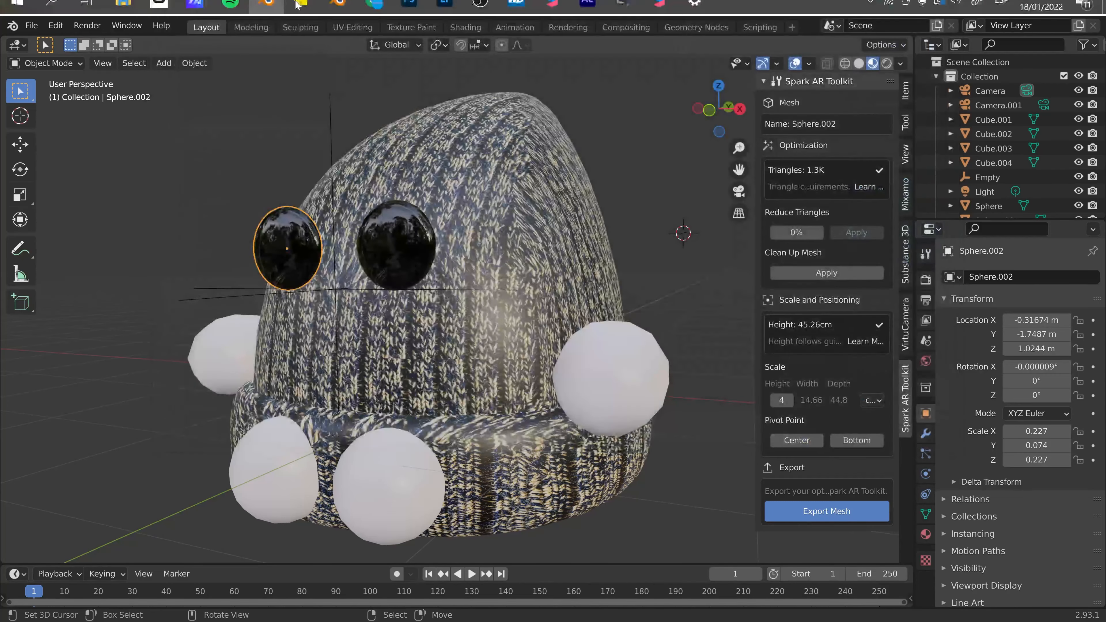
Switch to the File Explorer window showing the TUTO BLENDE SPARK folder.
{"action": "mouse_move", "coordinate": [190, 18]}
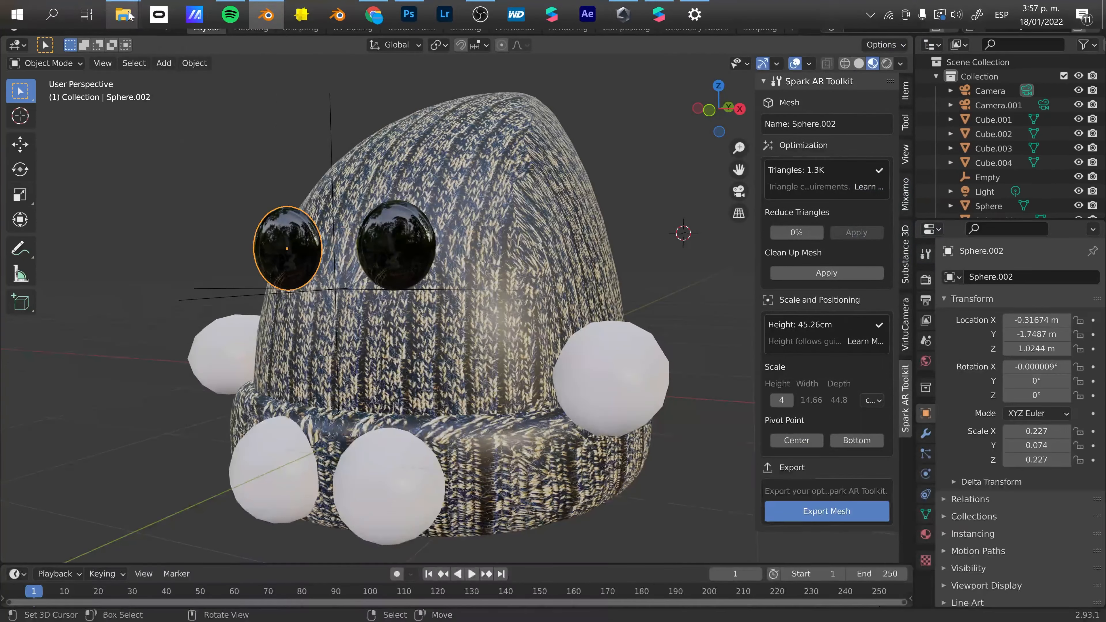
{"action": "mouse_move", "coordinate": [123, 15]}
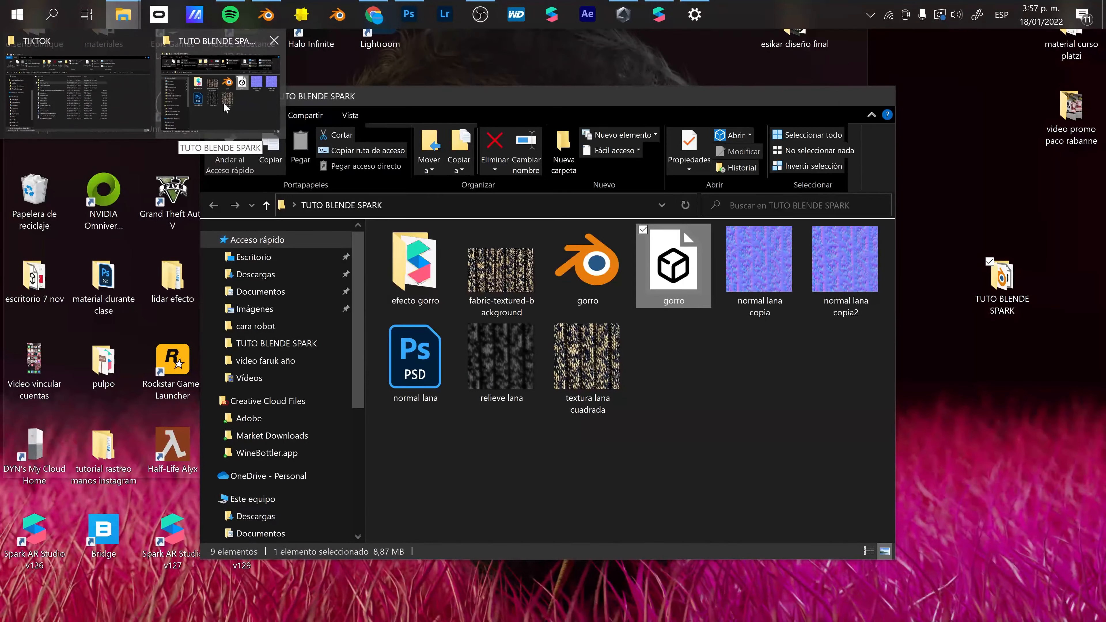
{"action": "left_click", "coordinate": [226, 108]}
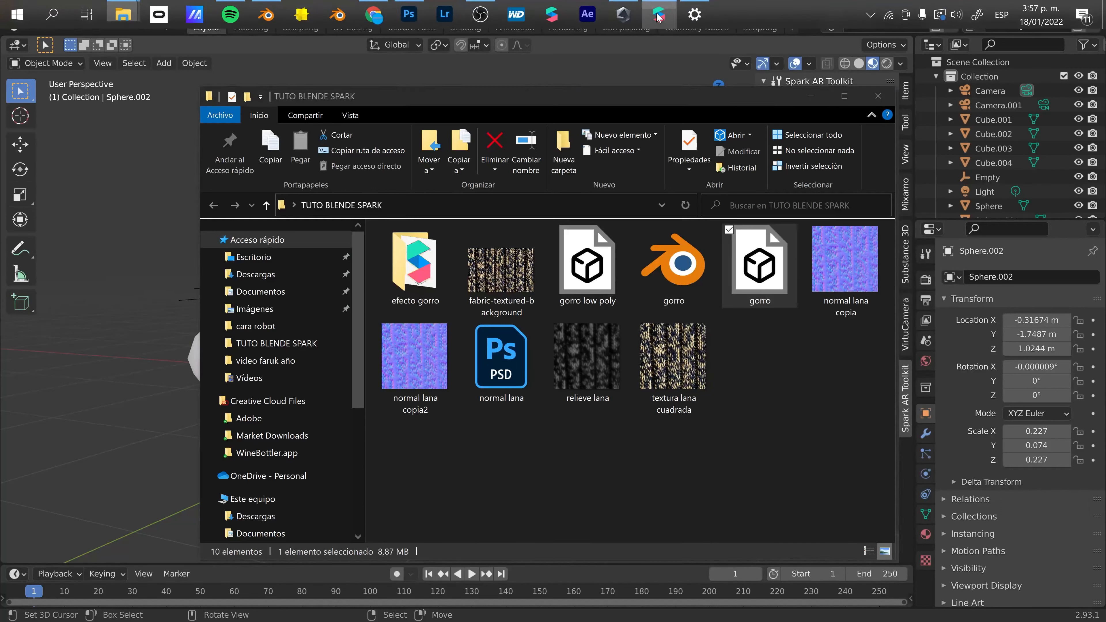
Switch to Spark AR Studio and import the "gorro low poly" model from the TUTO BLENDE SPARK folder on the desktop.
{"action": "left_click", "coordinate": [659, 14]}
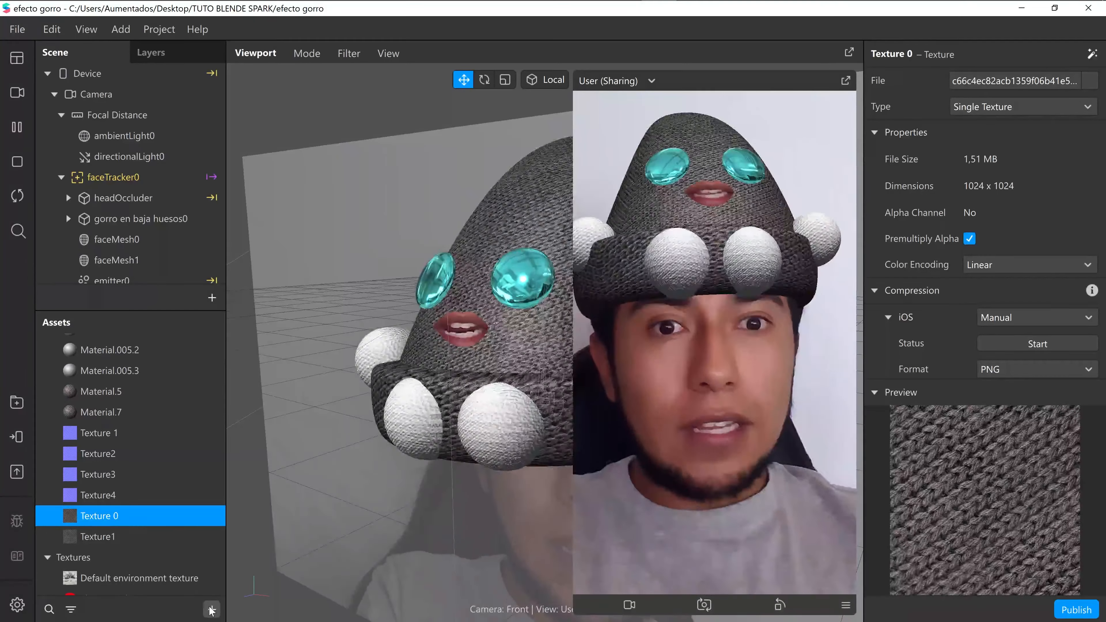
{"action": "left_click", "coordinate": [212, 609]}
{"action": "mouse_move", "coordinate": [305, 355]}
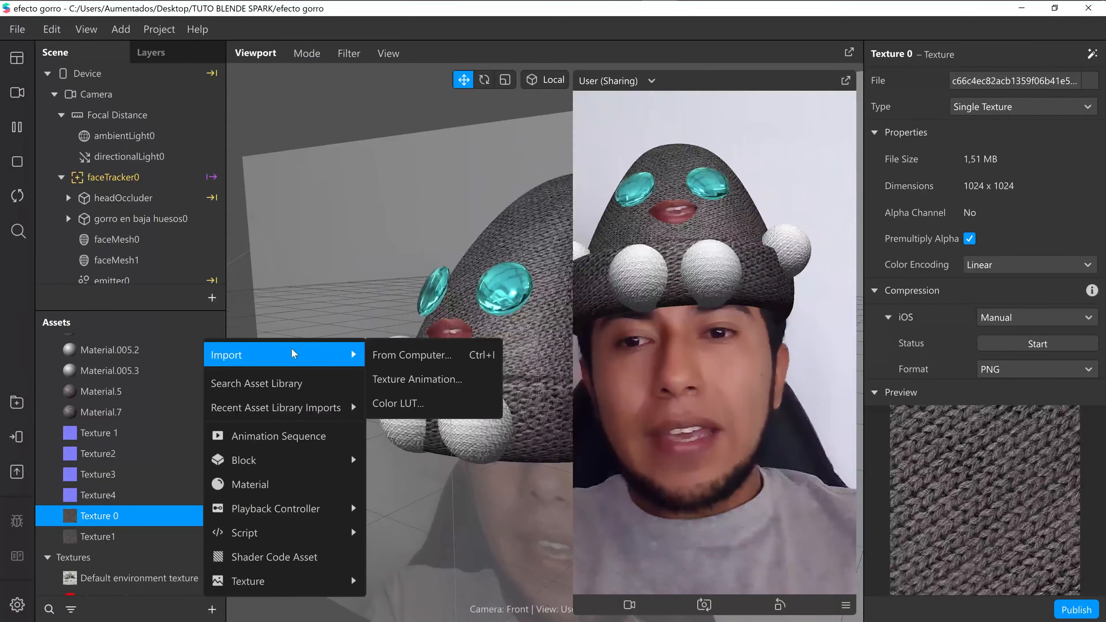
{"action": "left_click", "coordinate": [418, 354]}
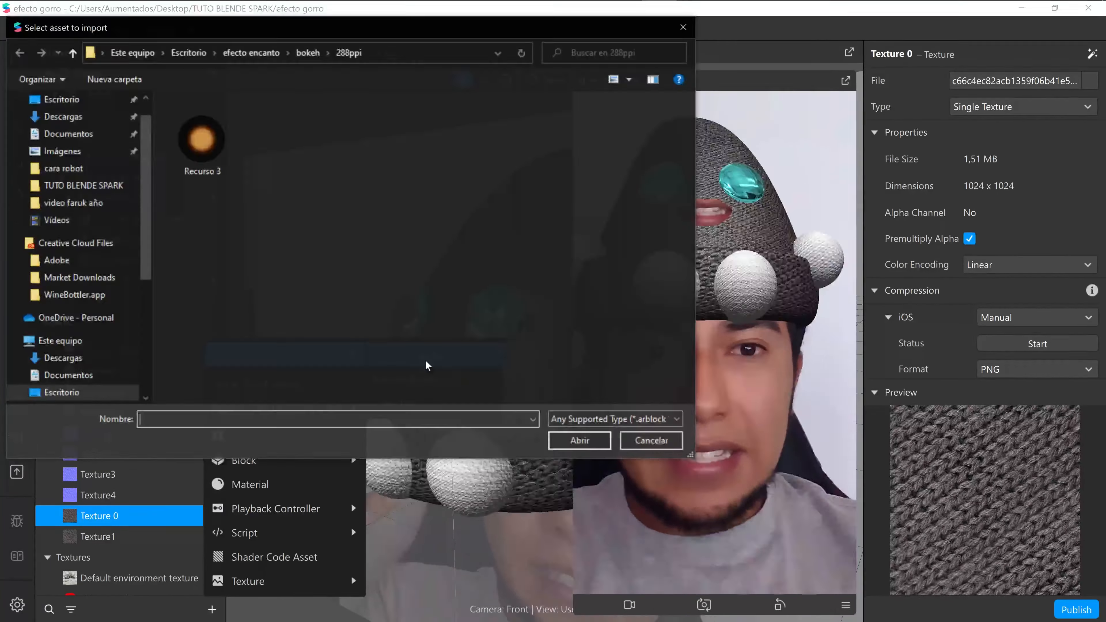
{"action": "scroll", "coordinate": [79, 270], "scroll_direction": "up", "scroll_amount": 1}
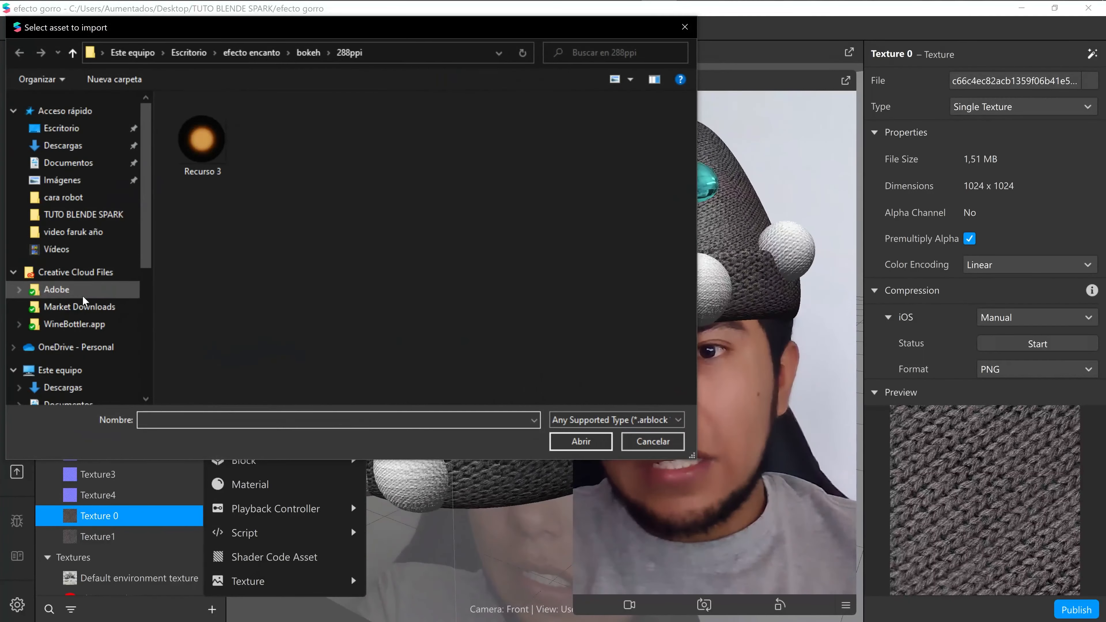
{"action": "left_click", "coordinate": [61, 128]}
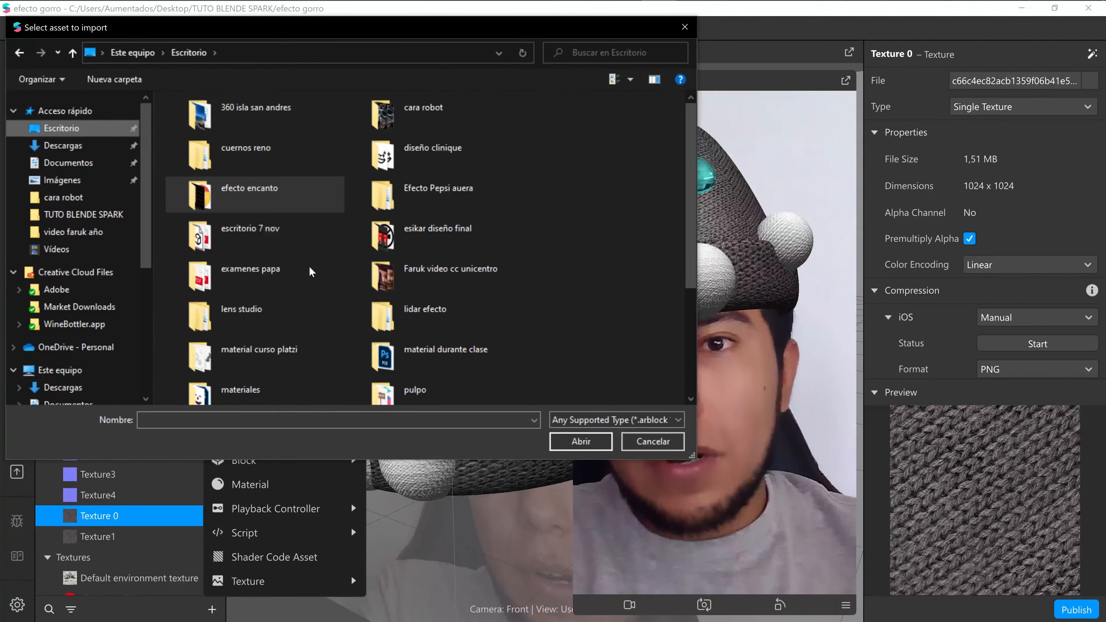
{"action": "scroll", "coordinate": [341, 296], "scroll_direction": "down", "scroll_amount": 2}
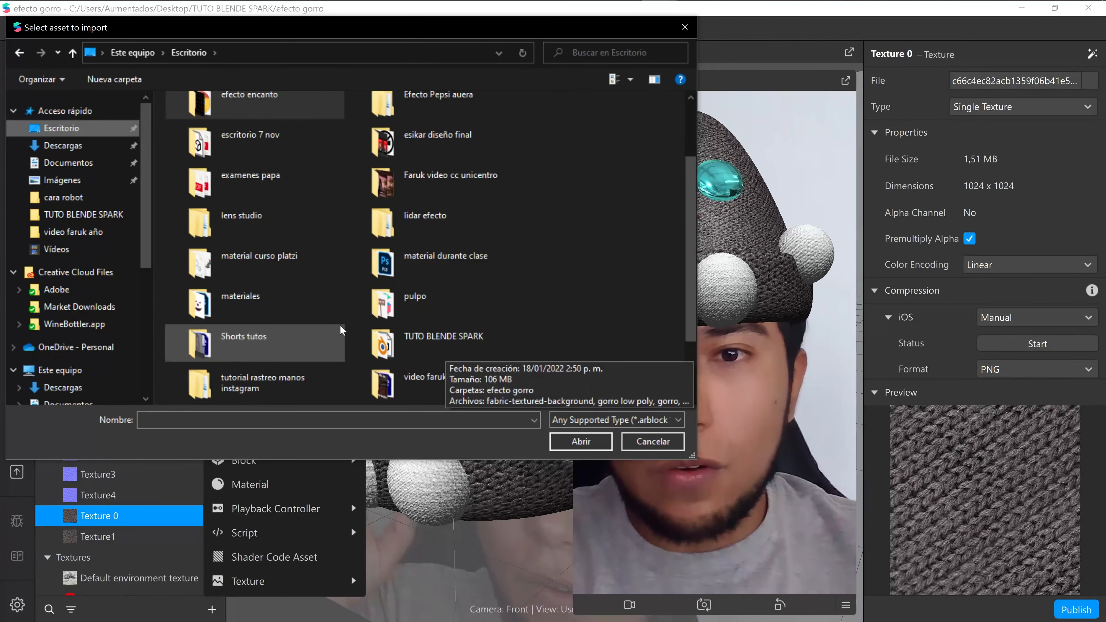
{"action": "scroll", "coordinate": [327, 327], "scroll_direction": "down", "scroll_amount": 2}
{"action": "scroll", "coordinate": [326, 327], "scroll_direction": "up", "scroll_amount": 4}
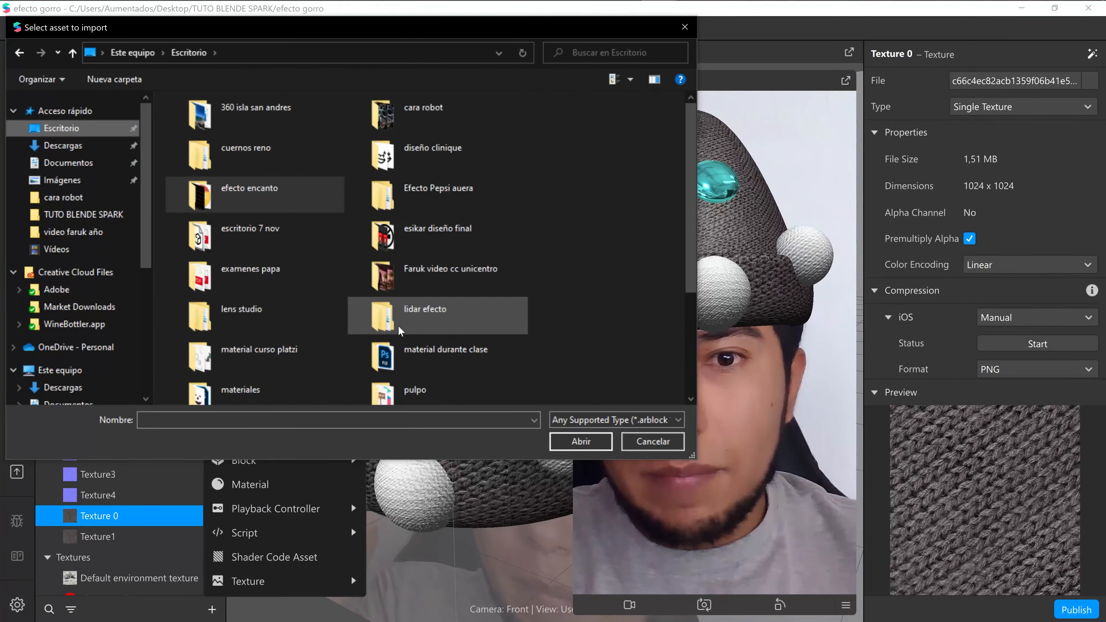
{"action": "scroll", "coordinate": [361, 321], "scroll_direction": "down", "scroll_amount": 4}
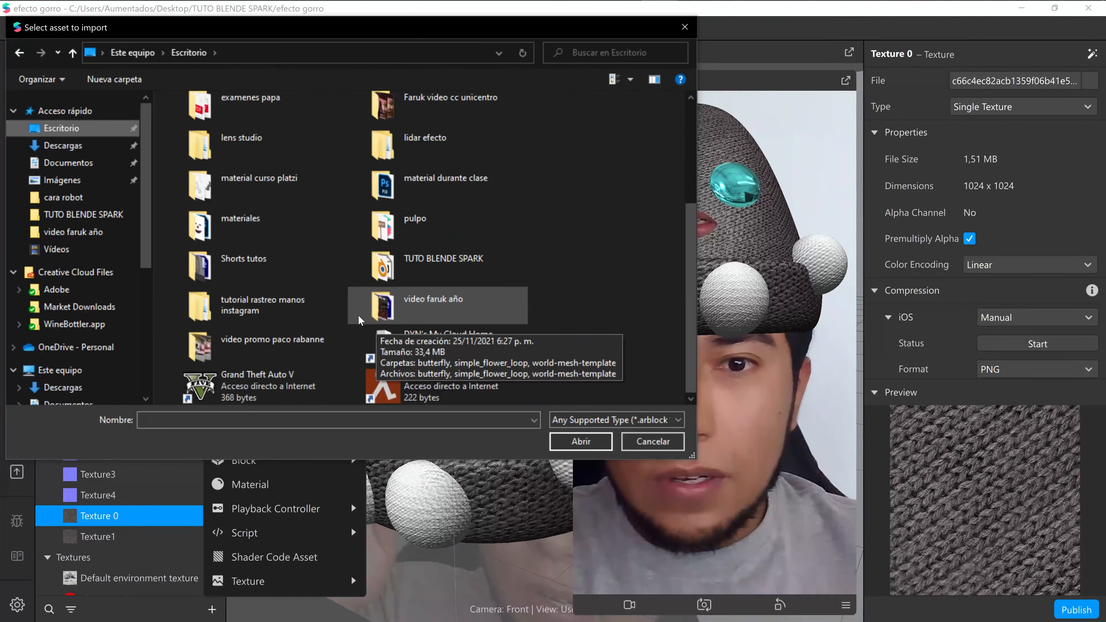
{"action": "double_click", "coordinate": [431, 264]}
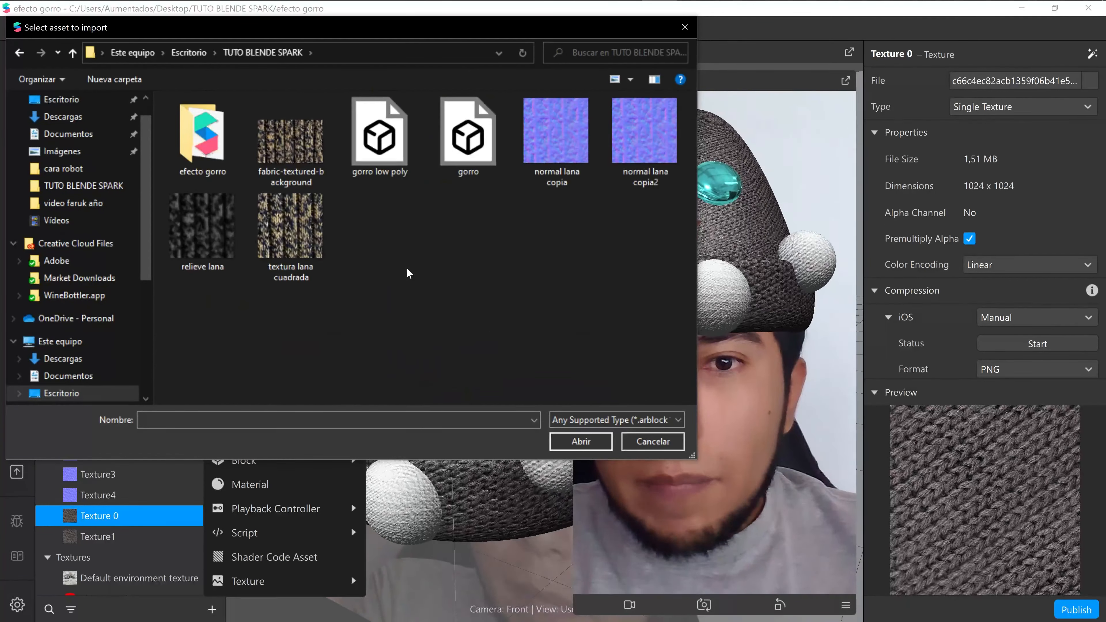
{"action": "left_click", "coordinate": [379, 139]}
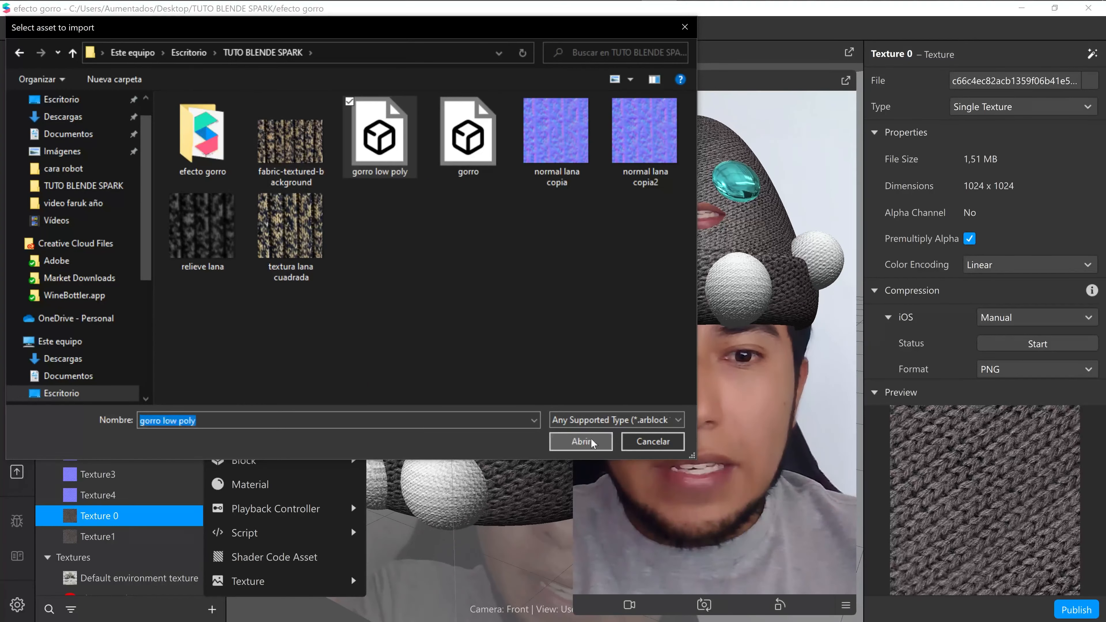
{"action": "left_click", "coordinate": [580, 441]}
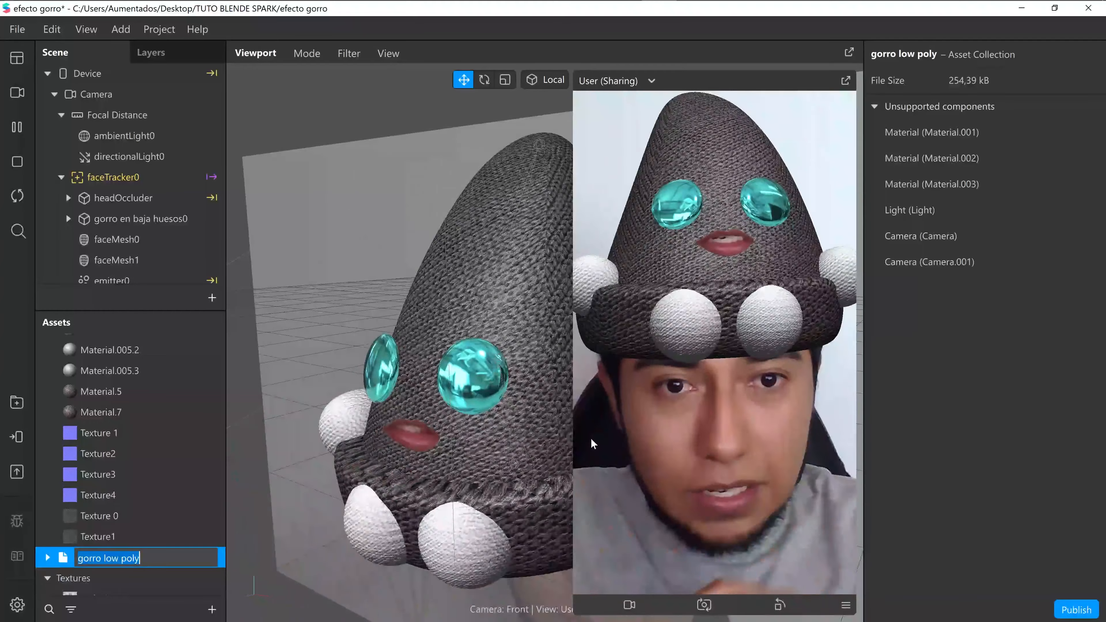
{"action": "left_click", "coordinate": [158, 575]}
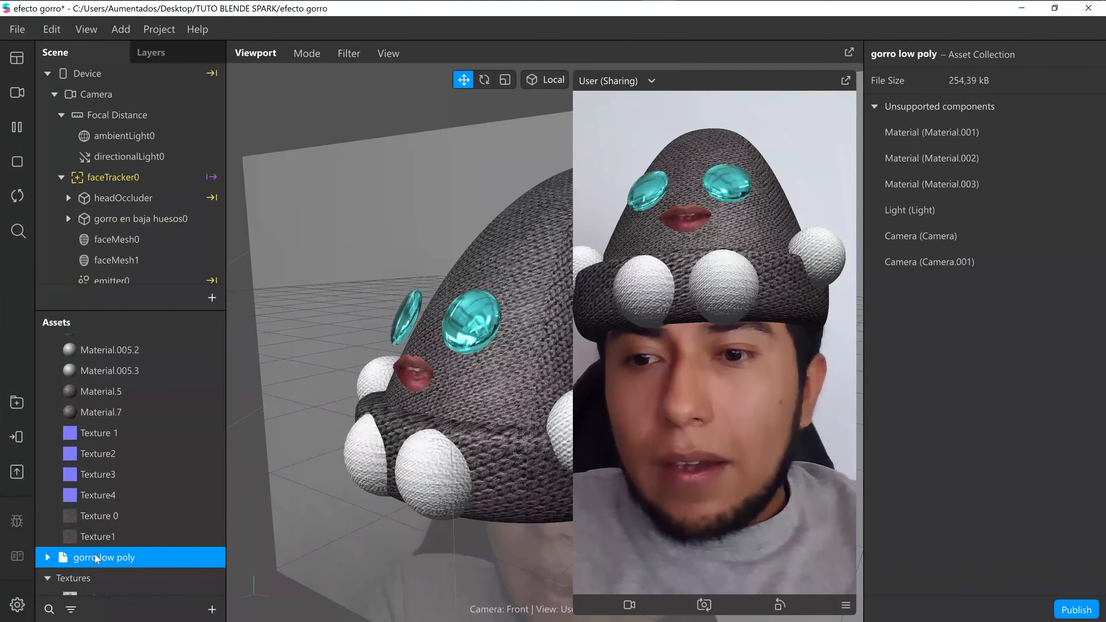
Place gorro low poly in the scene under Focal Distance and scale it down uniformly to about 0.133.
{"action": "left_click_drag", "start_coordinate": [94, 557], "coordinate": [127, 107]}
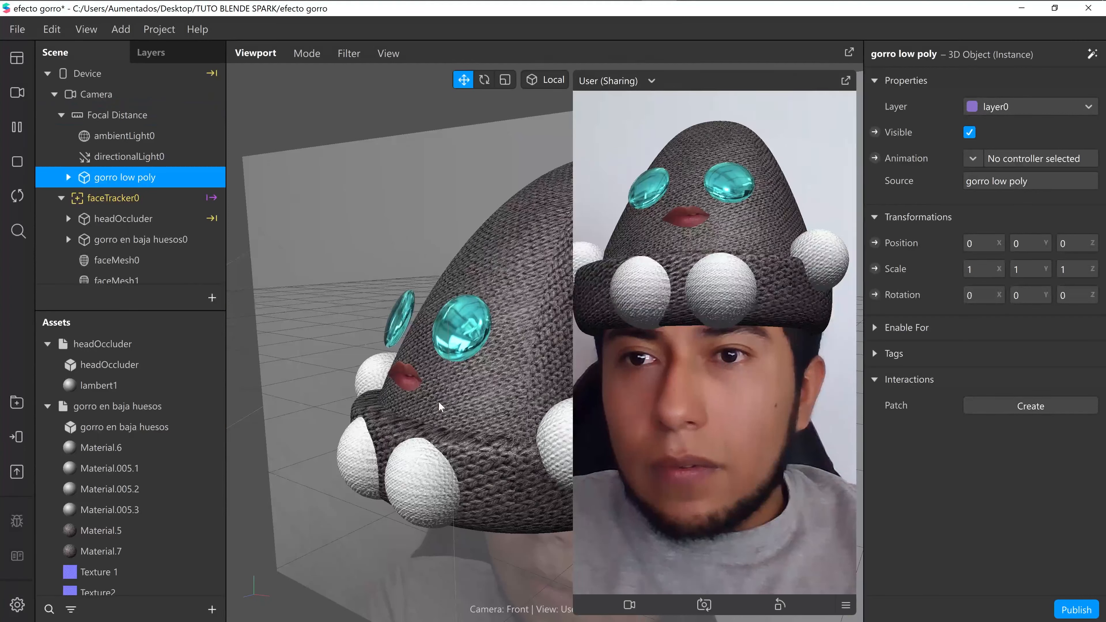
{"action": "scroll", "coordinate": [440, 408], "scroll_direction": "down", "scroll_amount": 5}
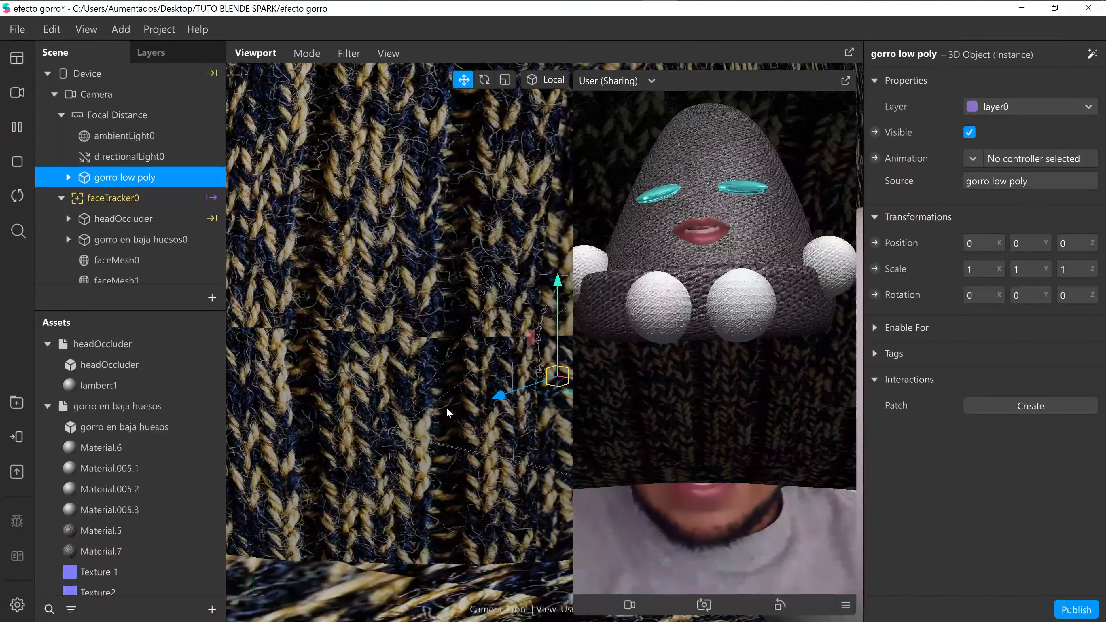
{"action": "scroll", "coordinate": [462, 421], "scroll_direction": "down", "scroll_amount": 2}
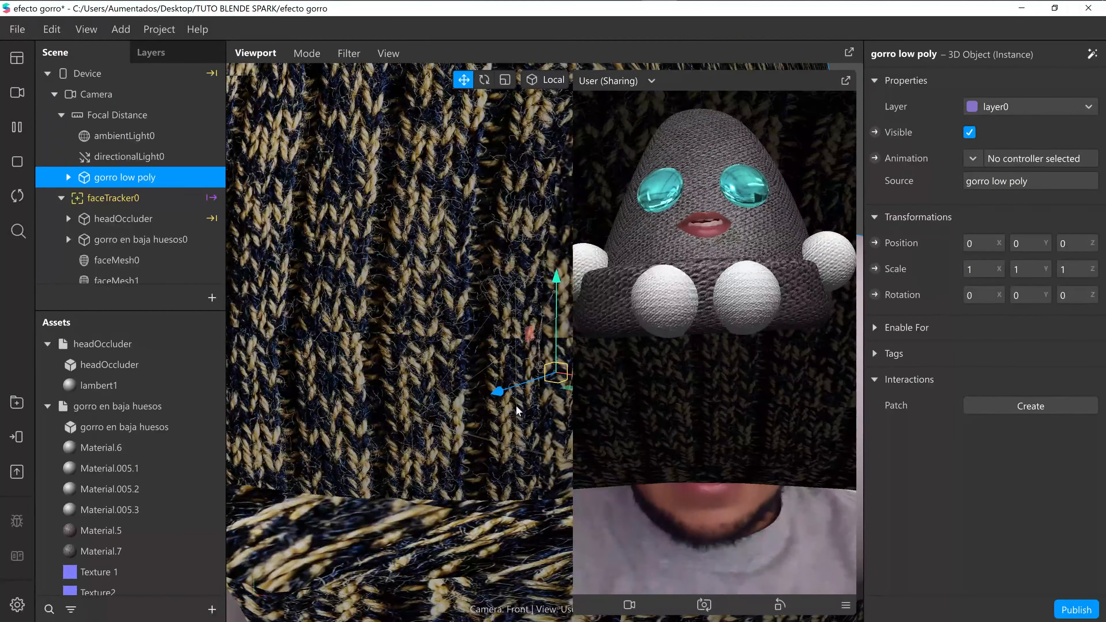
{"action": "key", "text": "r"}
{"action": "left_click_drag", "start_coordinate": [555, 382], "coordinate": [498, 387]}
{"action": "scroll", "coordinate": [499, 387], "scroll_direction": "down", "scroll_amount": 2}
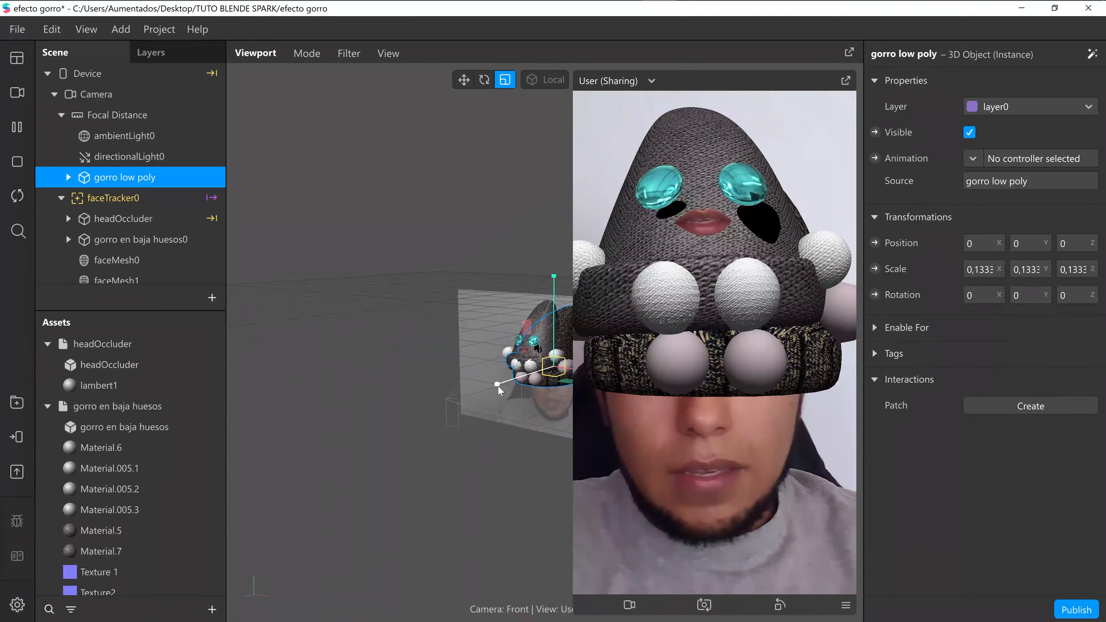
Hide faceTracker0 and view the low-poly hat up close from the side.
{"action": "left_click", "coordinate": [133, 201]}
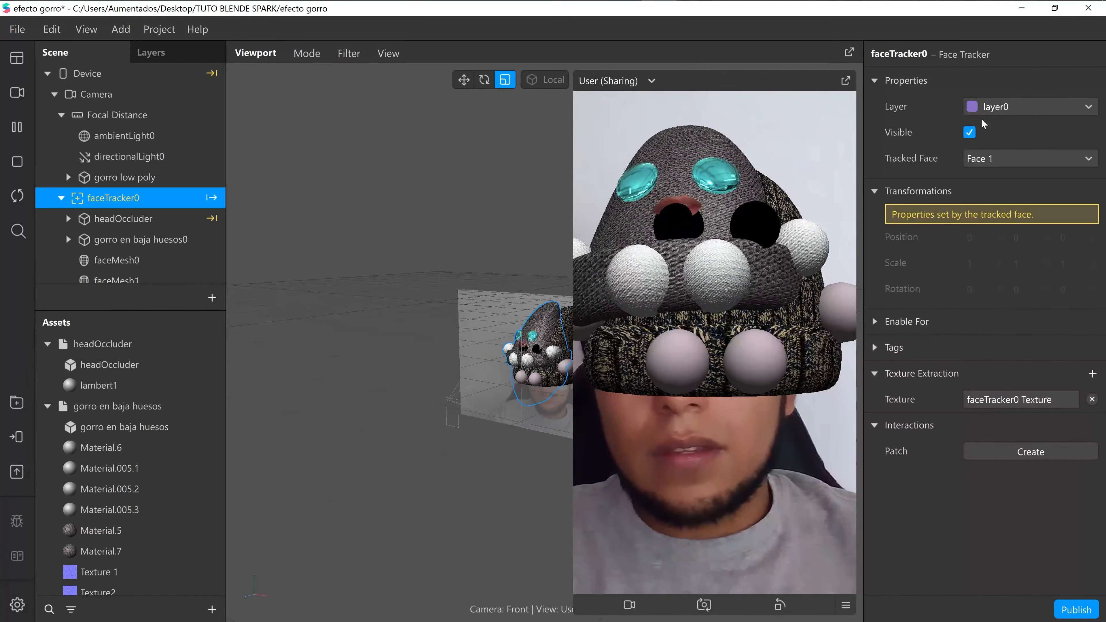
{"action": "left_click", "coordinate": [969, 132]}
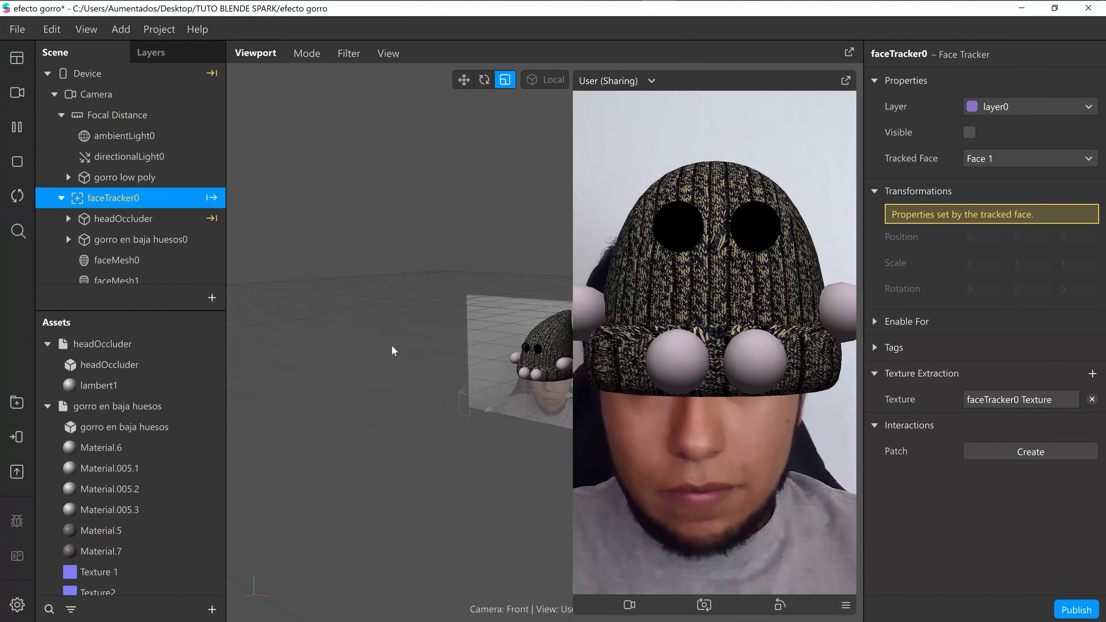
{"action": "left_click_drag", "start_coordinate": [429, 431], "coordinate": [444, 424]}
{"action": "middle_click_drag", "start_coordinate": [471, 426], "coordinate": [414, 436]}
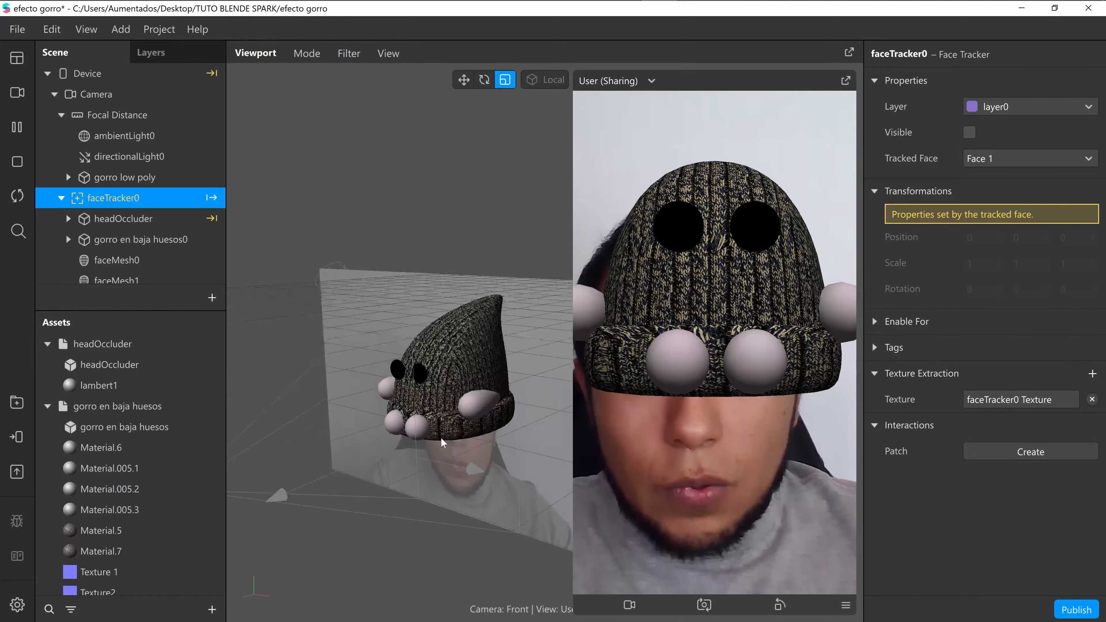
{"action": "scroll", "coordinate": [414, 434], "scroll_direction": "up", "scroll_amount": 6}
{"action": "left_click_drag", "start_coordinate": [348, 481], "coordinate": [378, 460]}
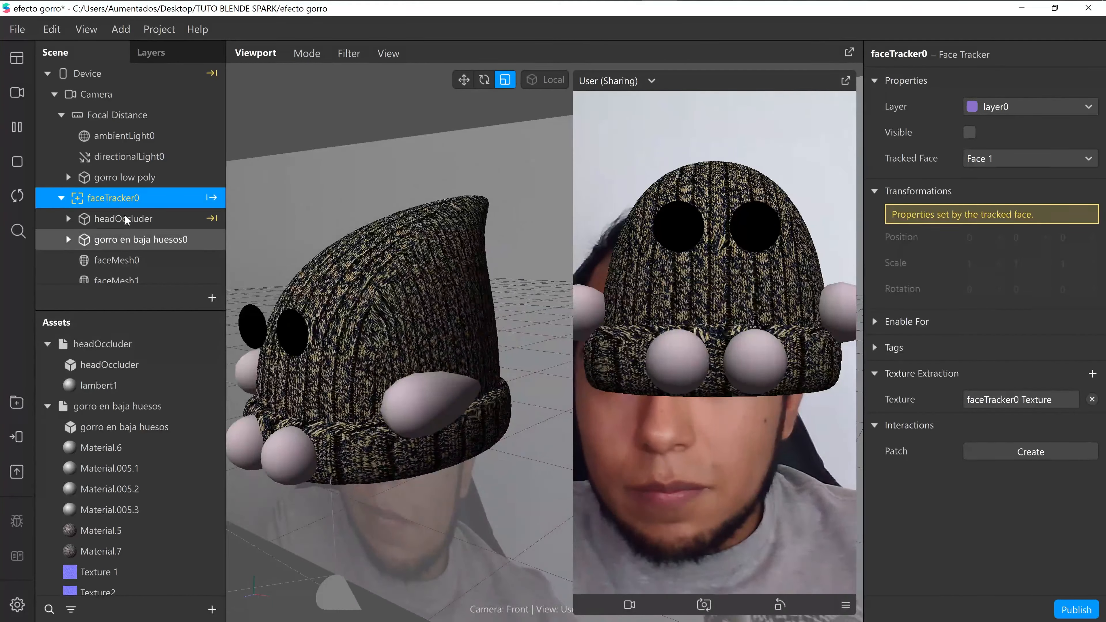
Scale gorro low poly down uniformly to about 0.098.
{"action": "left_click", "coordinate": [122, 178]}
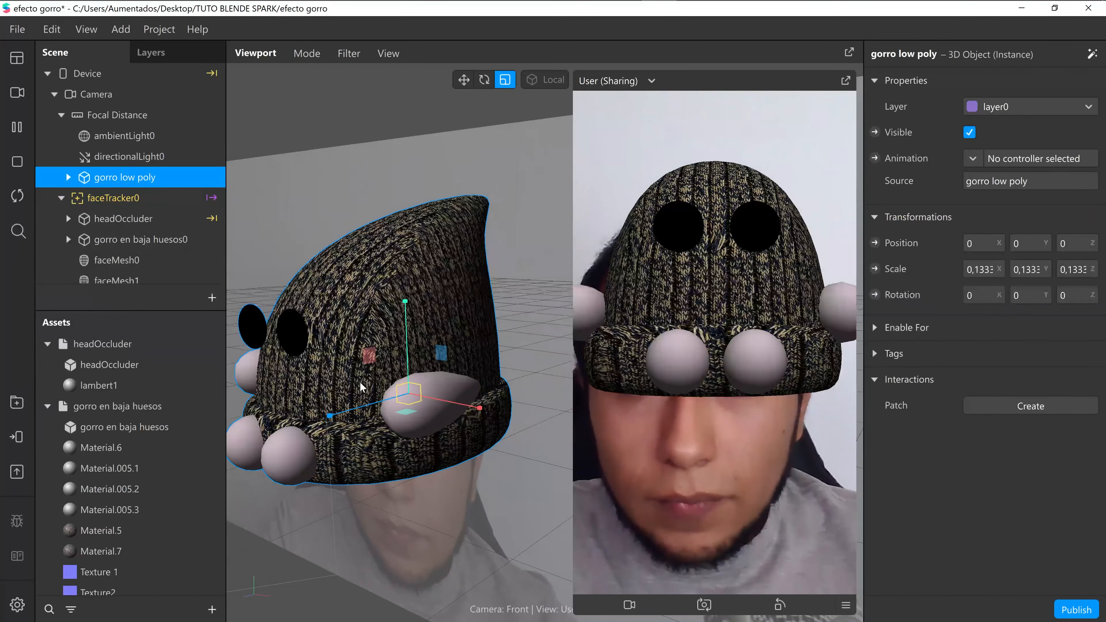
{"action": "left_click_drag", "start_coordinate": [409, 394], "coordinate": [469, 402]}
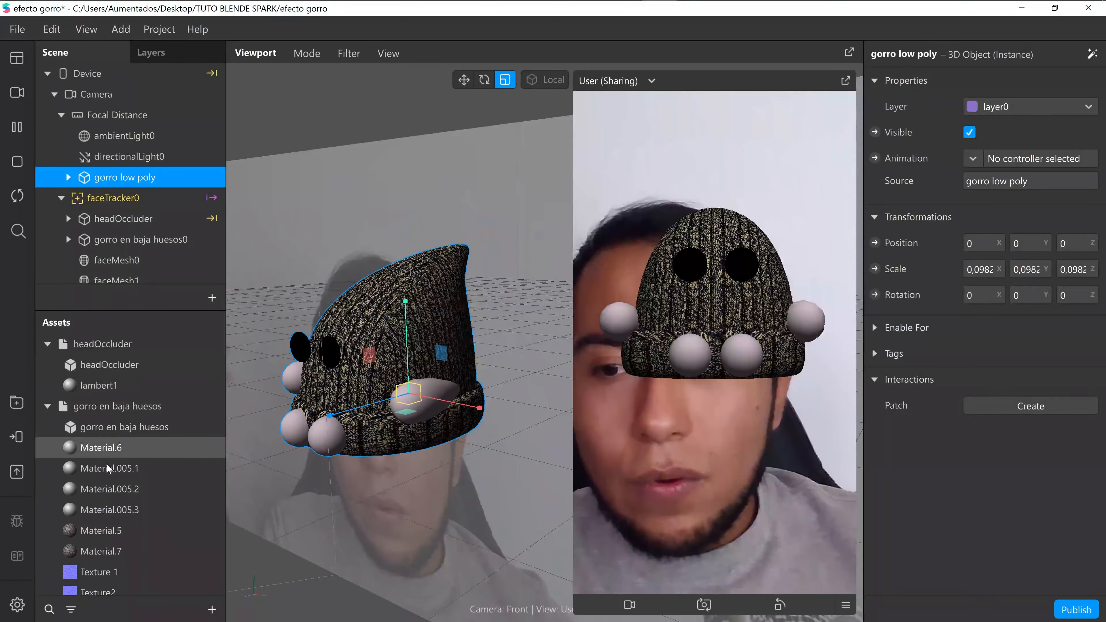
{"action": "scroll", "coordinate": [120, 528], "scroll_direction": "down", "scroll_amount": 1}
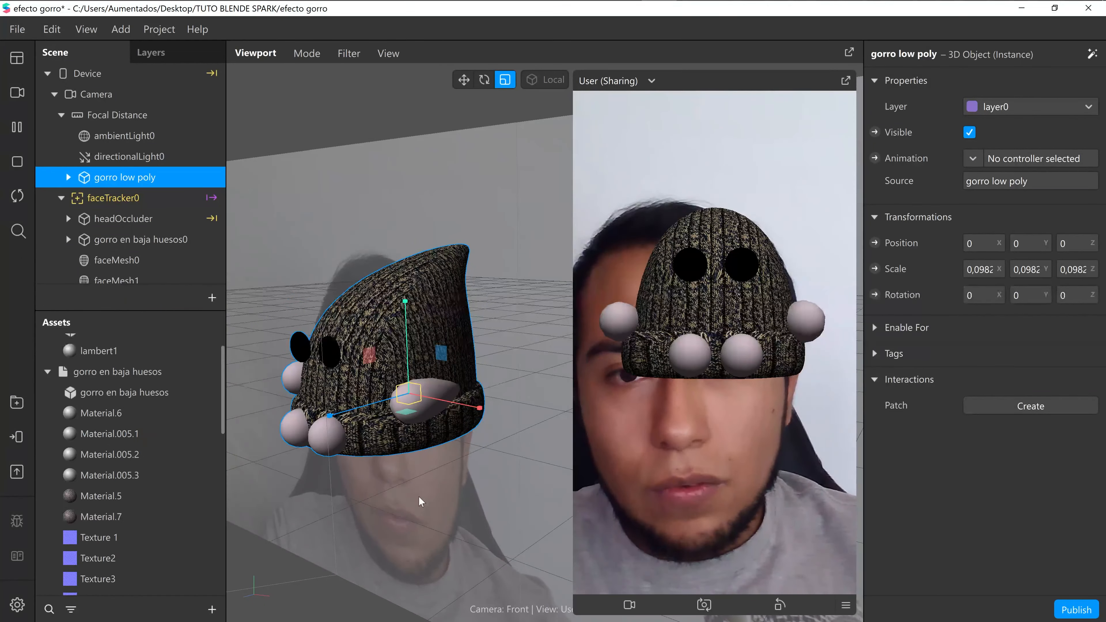
{"action": "scroll", "coordinate": [422, 431], "scroll_direction": "up", "scroll_amount": 5}
{"action": "scroll", "coordinate": [422, 431], "scroll_direction": "up", "scroll_amount": 5}
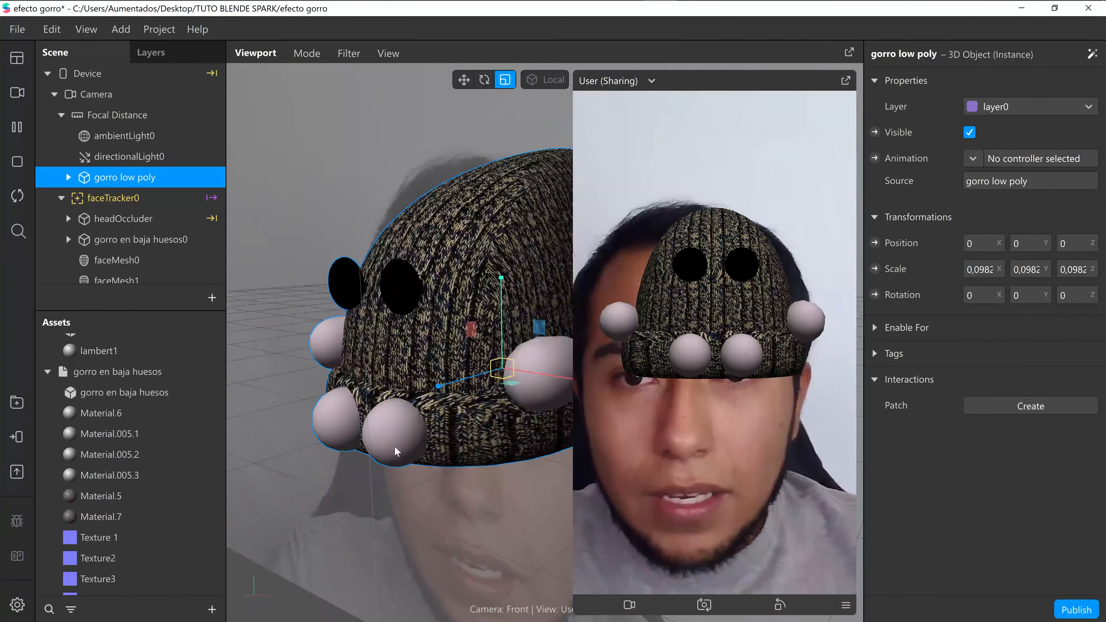
Collapse the gorro en baja huesos asset and expand gorro low poly to list its materials.
{"action": "scroll", "coordinate": [389, 474], "scroll_direction": "down", "scroll_amount": 5}
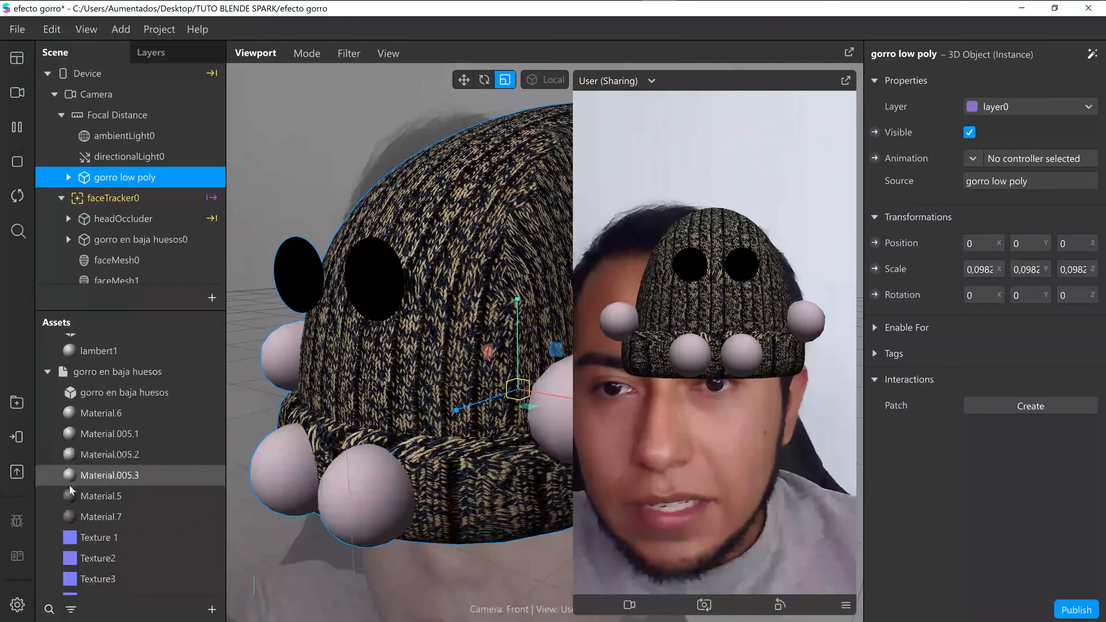
{"action": "scroll", "coordinate": [82, 502], "scroll_direction": "down", "scroll_amount": 4}
{"action": "scroll", "coordinate": [83, 502], "scroll_direction": "up", "scroll_amount": 3}
{"action": "scroll", "coordinate": [83, 501], "scroll_direction": "up", "scroll_amount": 2}
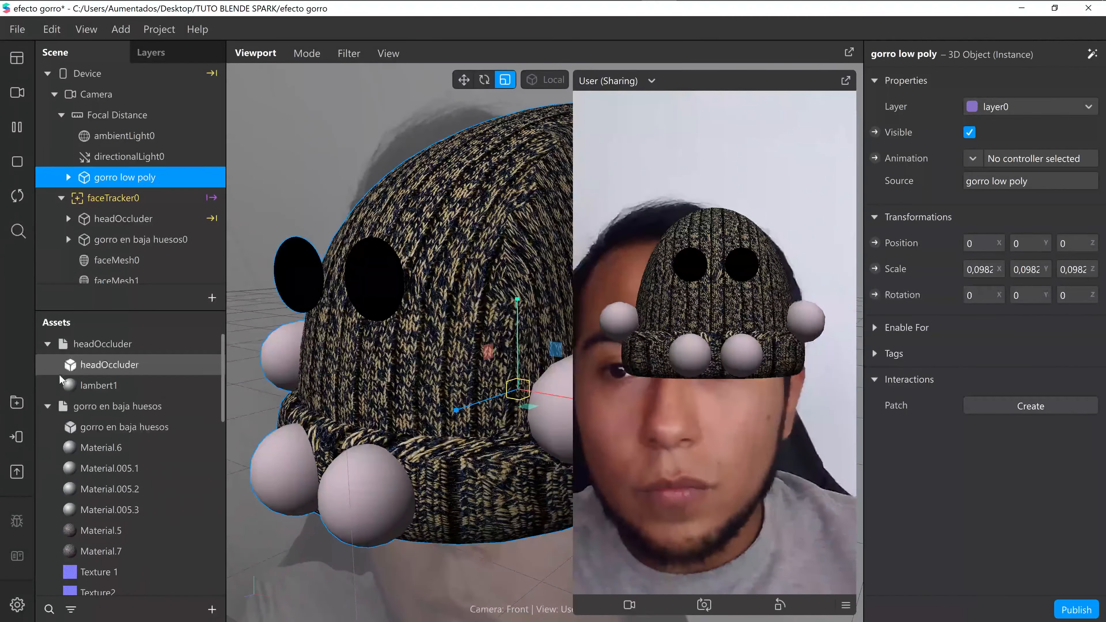
{"action": "left_click", "coordinate": [47, 406]}
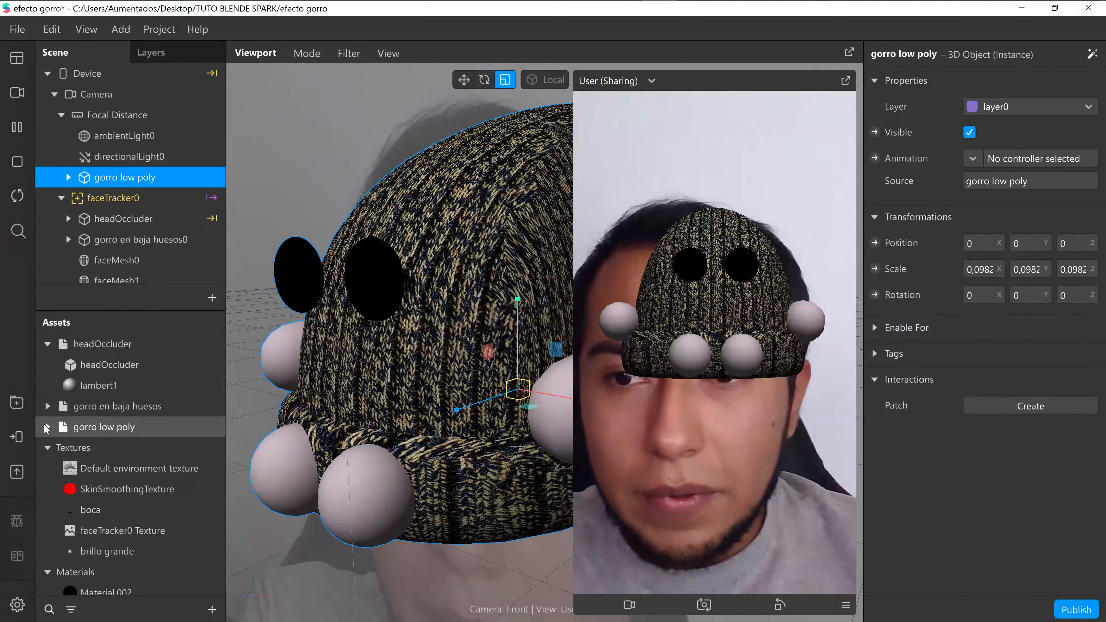
{"action": "left_click", "coordinate": [47, 427]}
{"action": "scroll", "coordinate": [125, 456], "scroll_direction": "down", "scroll_amount": 1}
Enable Specular and Normal on the hat's Material.2 and load normal lana copia2 as its normal texture.
{"action": "left_click", "coordinate": [124, 457]}
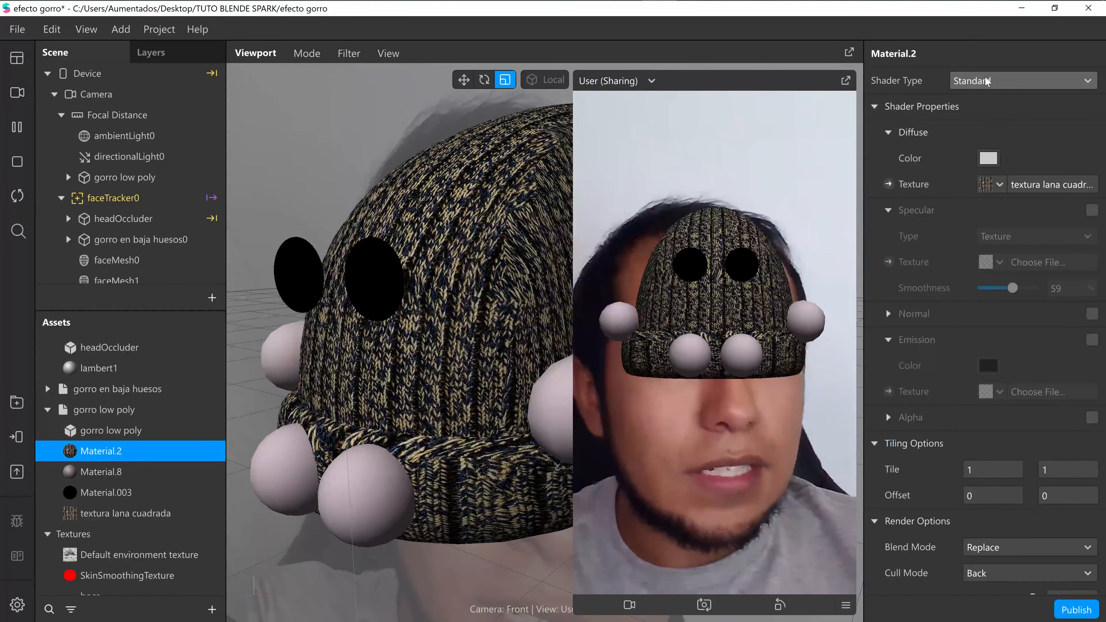
{"action": "left_click", "coordinate": [1092, 210]}
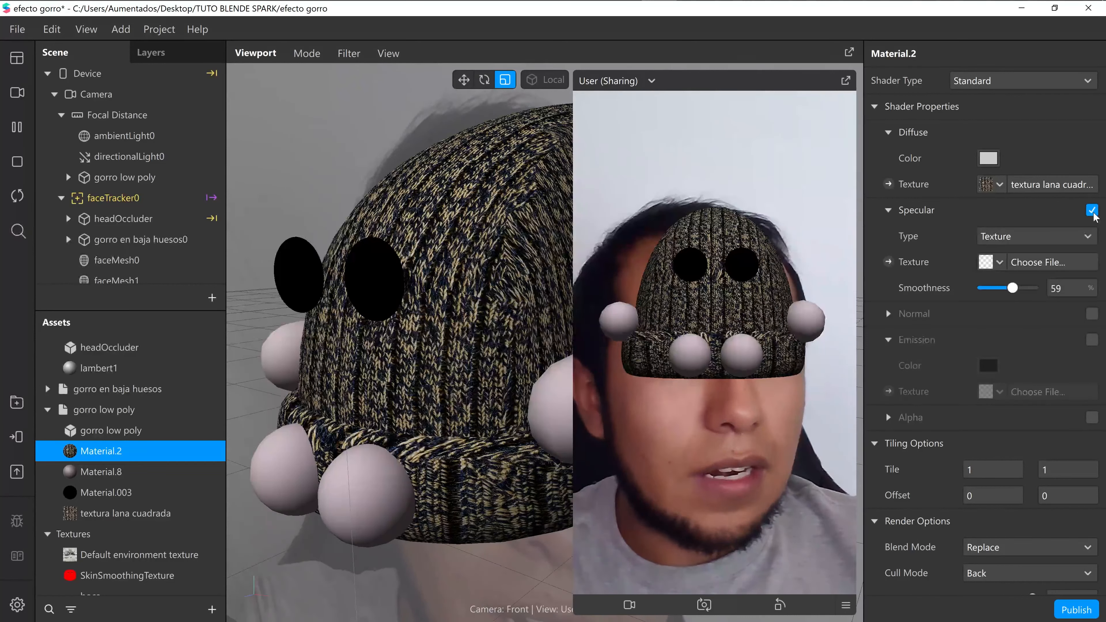
{"action": "left_click", "coordinate": [1092, 314]}
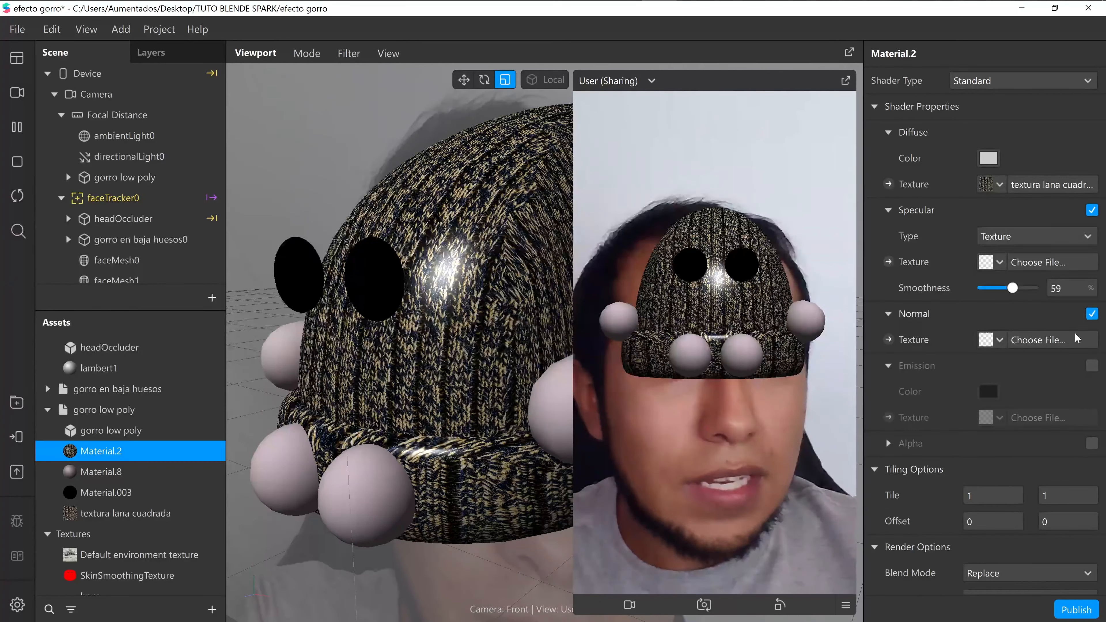
{"action": "left_click", "coordinate": [1037, 340]}
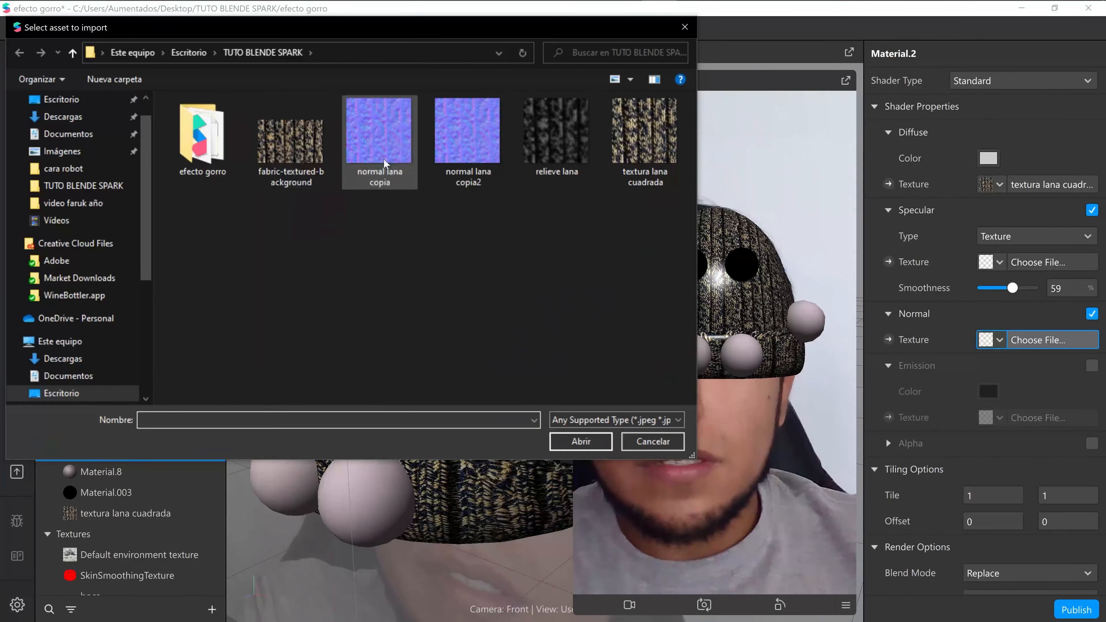
{"action": "left_click", "coordinate": [467, 130]}
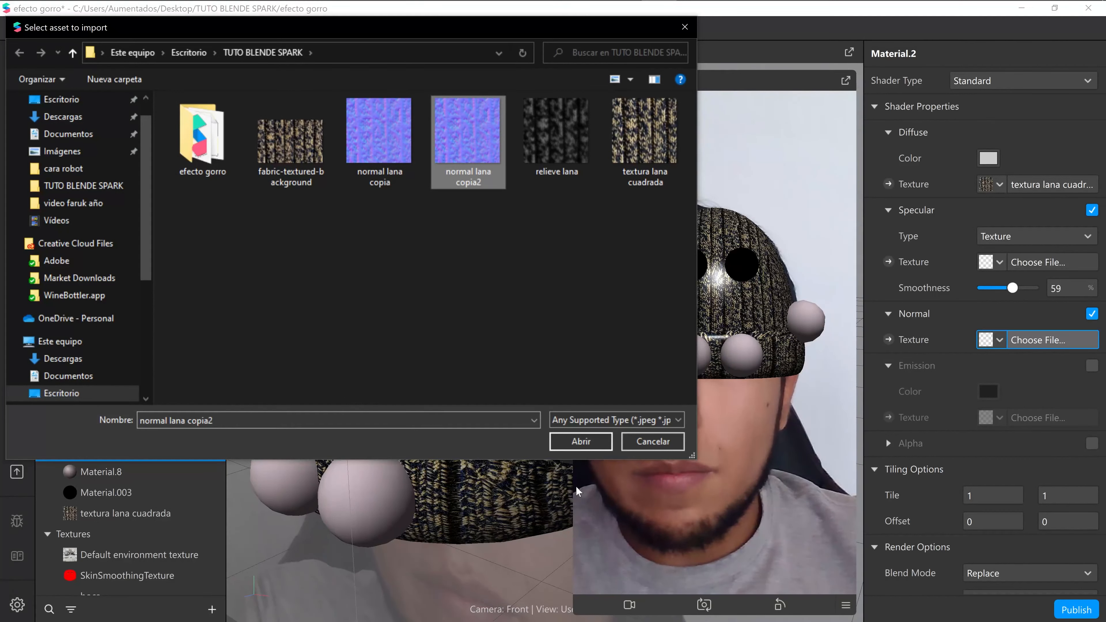
{"action": "left_click", "coordinate": [582, 440]}
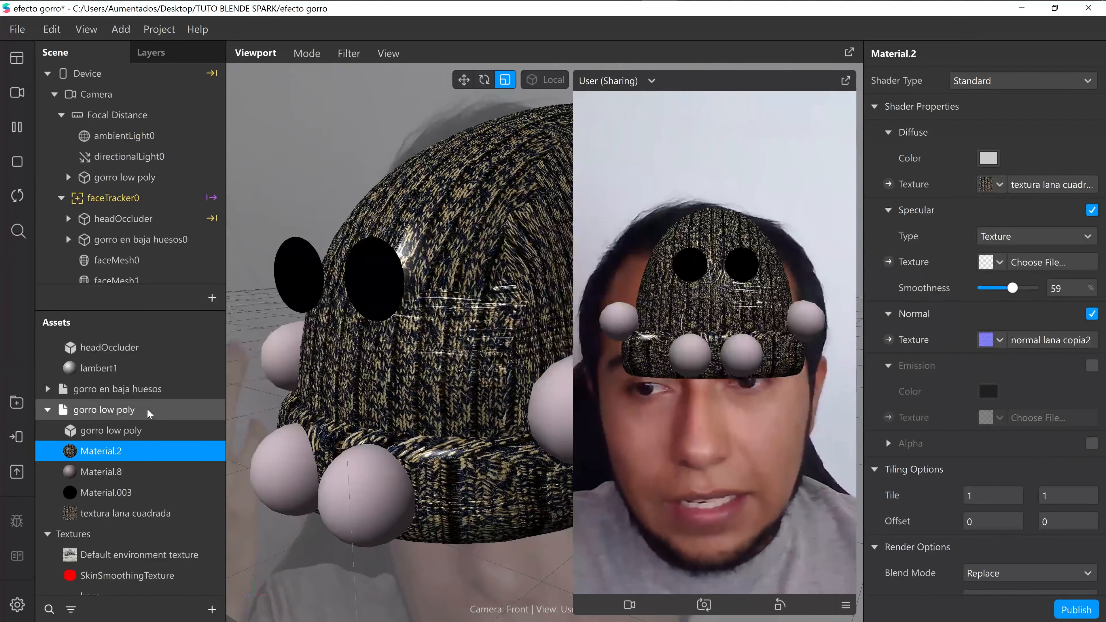
Set both the U and V tiling modes of the normal lana copia2 texture to Repeat.
{"action": "scroll", "coordinate": [121, 485], "scroll_direction": "down", "scroll_amount": 3}
{"action": "scroll", "coordinate": [122, 485], "scroll_direction": "down", "scroll_amount": 7}
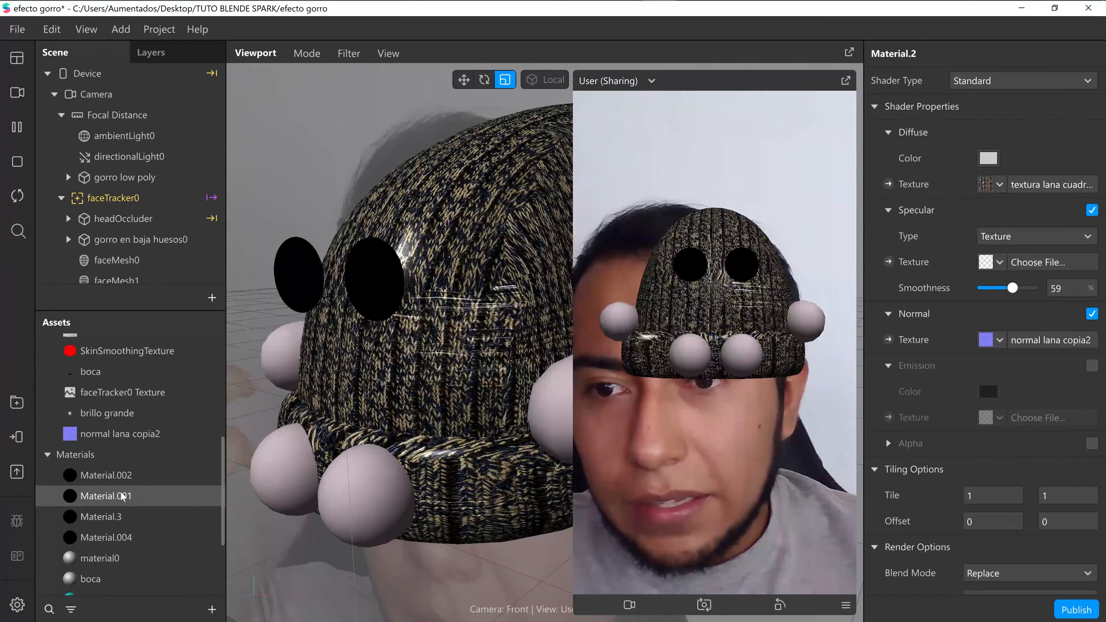
{"action": "scroll", "coordinate": [123, 497], "scroll_direction": "up", "scroll_amount": 3}
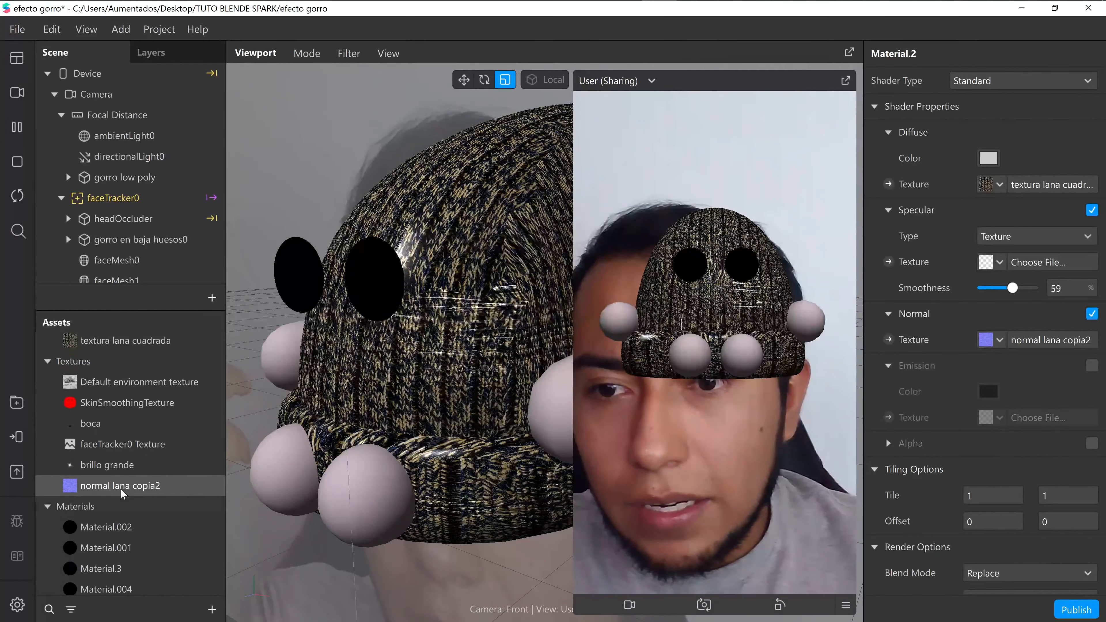
{"action": "left_click", "coordinate": [120, 485]}
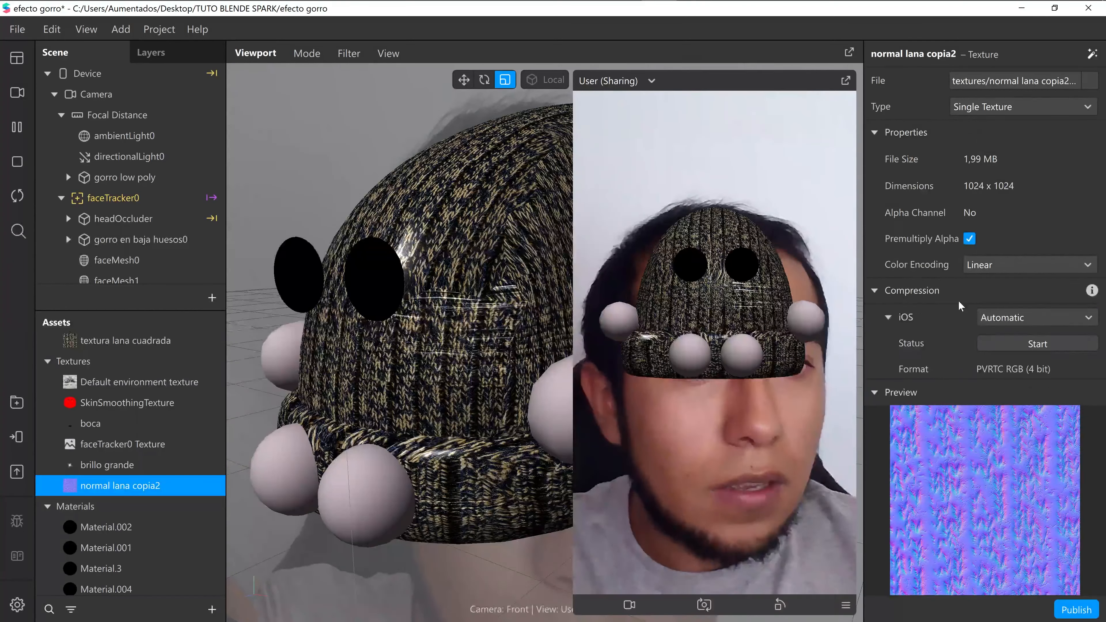
{"action": "scroll", "coordinate": [960, 305], "scroll_direction": "down", "scroll_amount": 5}
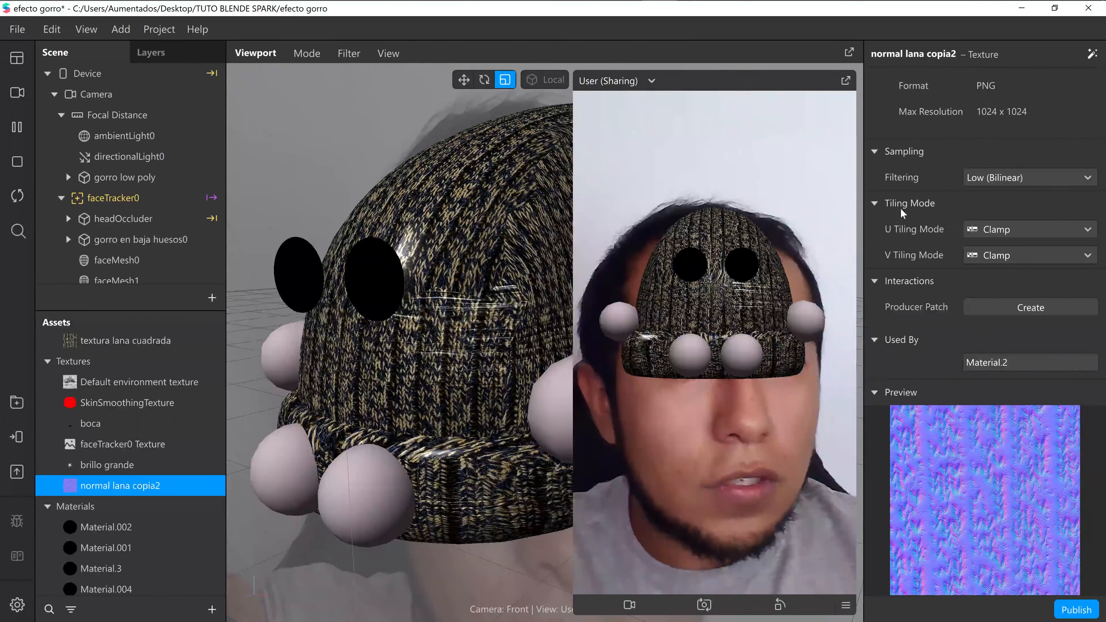
{"action": "left_click", "coordinate": [997, 229]}
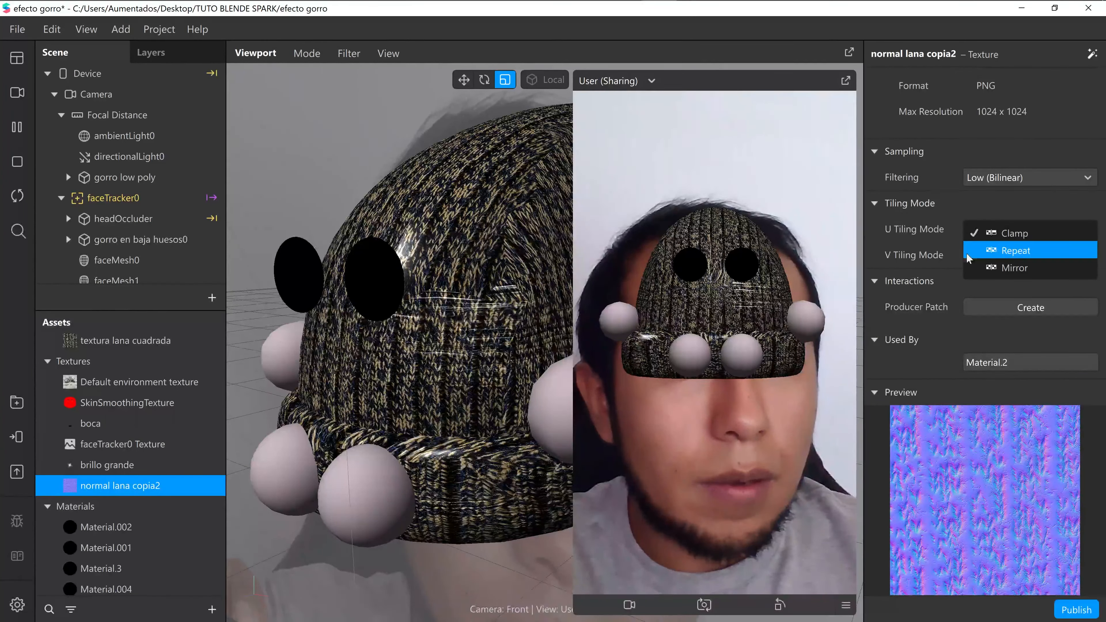
{"action": "left_click", "coordinate": [1001, 251]}
{"action": "scroll", "coordinate": [946, 333], "scroll_direction": "down", "scroll_amount": 5}
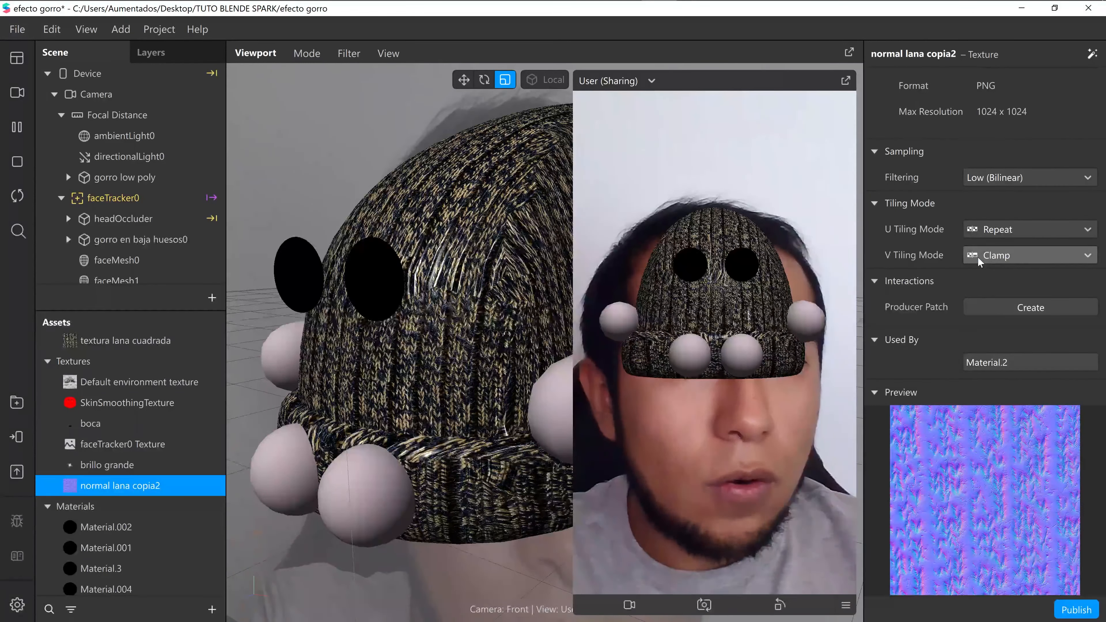
{"action": "left_click", "coordinate": [1001, 256]}
{"action": "left_click", "coordinate": [1008, 275]}
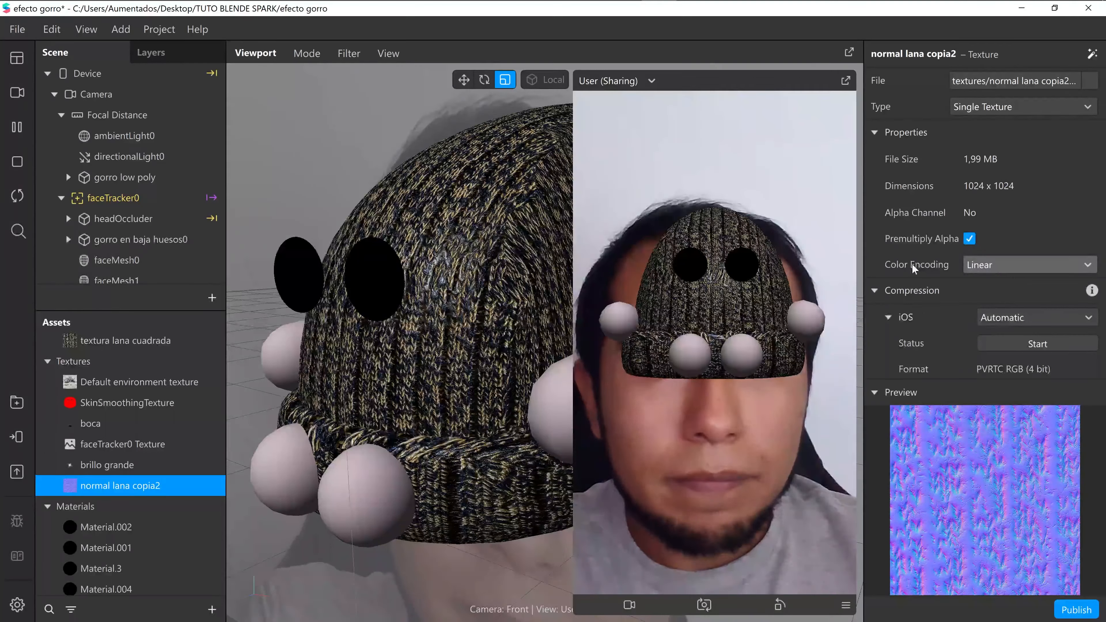
{"action": "scroll", "coordinate": [416, 314], "scroll_direction": "up", "scroll_amount": 5}
{"action": "scroll", "coordinate": [416, 315], "scroll_direction": "down", "scroll_amount": 3}
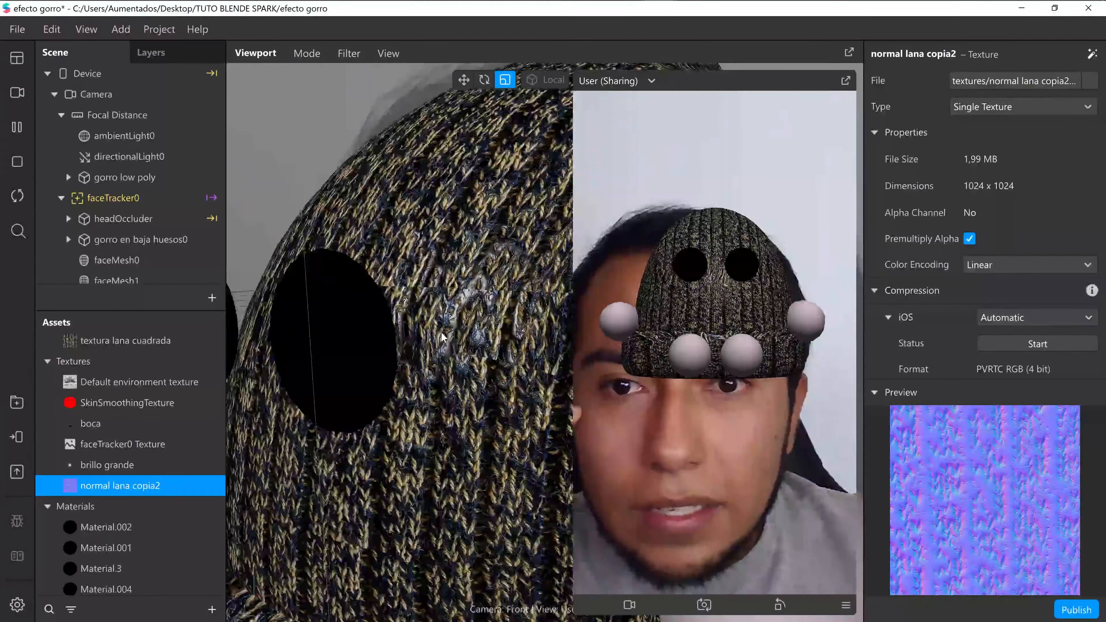
{"action": "scroll", "coordinate": [432, 331], "scroll_direction": "down", "scroll_amount": 3}
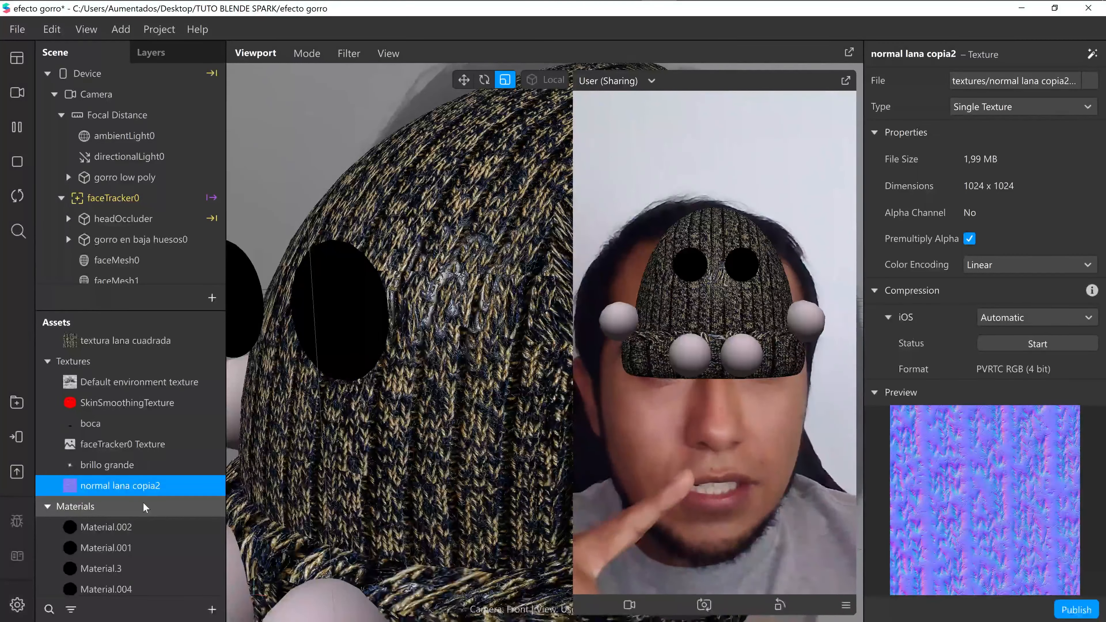
Enable Normal on the pompoms' Material.8 and assign normal lana copia2 as its normal texture.
{"action": "scroll", "coordinate": [208, 449], "scroll_direction": "up", "scroll_amount": 3}
{"action": "scroll", "coordinate": [208, 449], "scroll_direction": "up", "scroll_amount": 5}
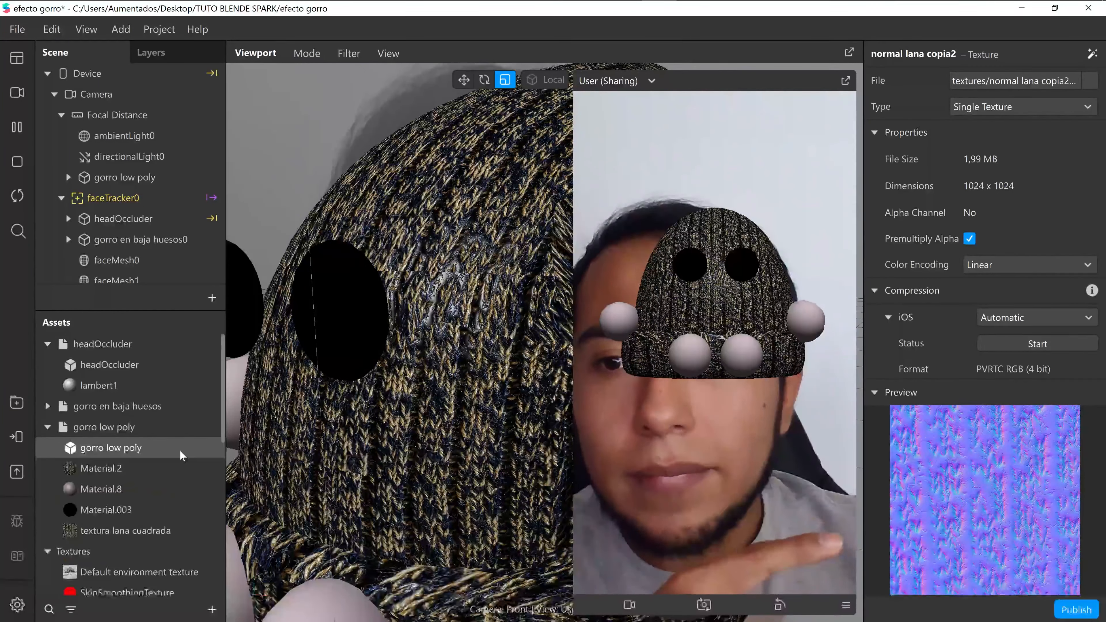
{"action": "left_click", "coordinate": [166, 488]}
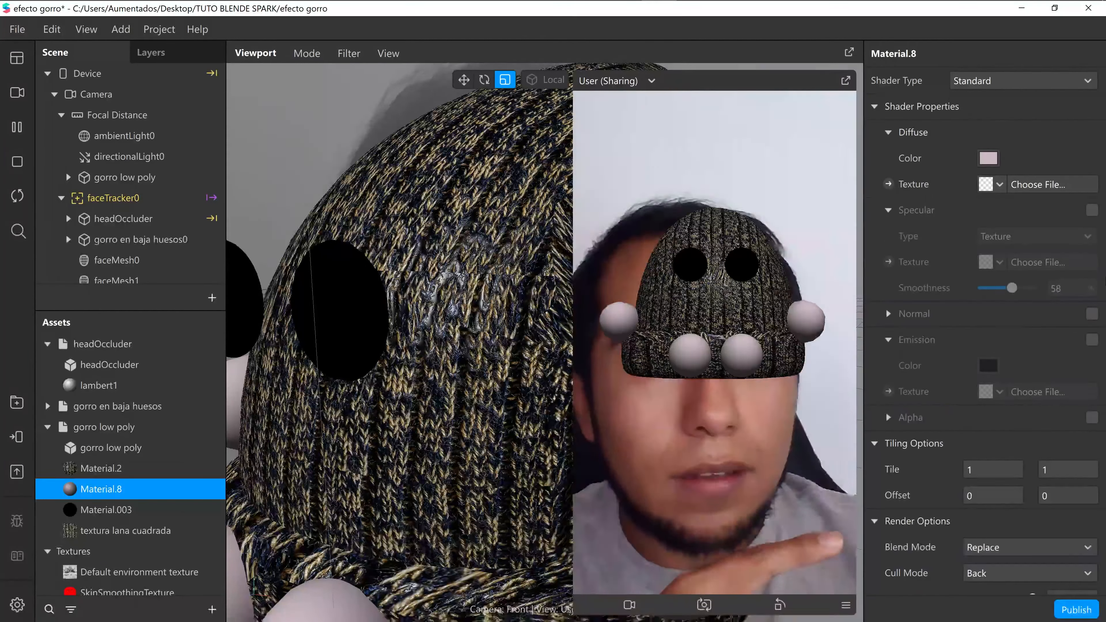
{"action": "left_click", "coordinate": [1091, 314]}
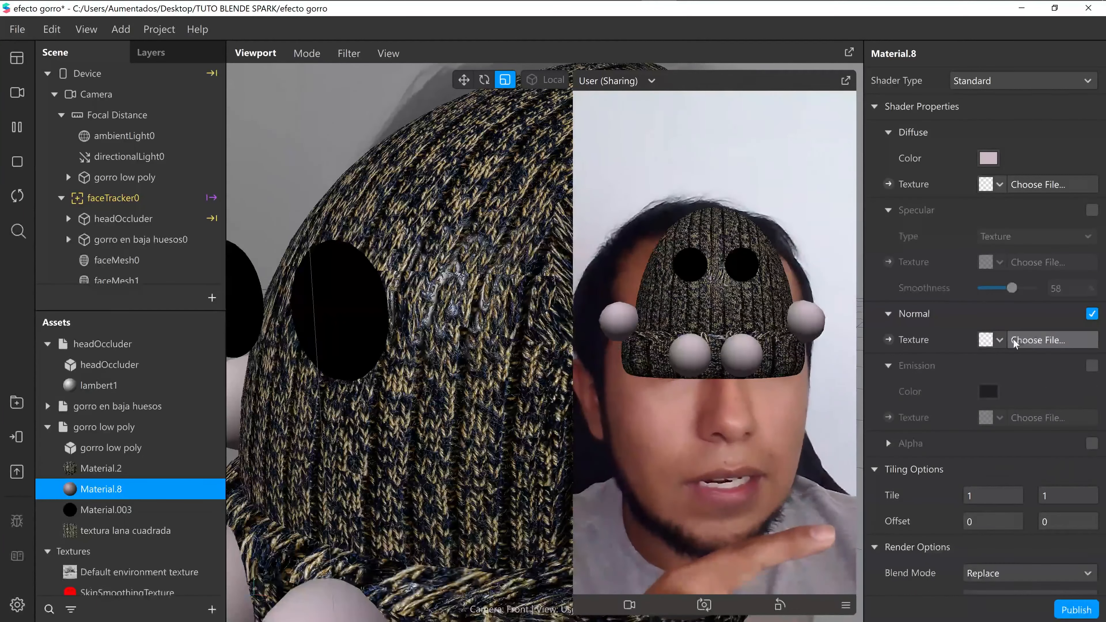
{"action": "left_click", "coordinate": [999, 339]}
{"action": "left_click", "coordinate": [1011, 553]}
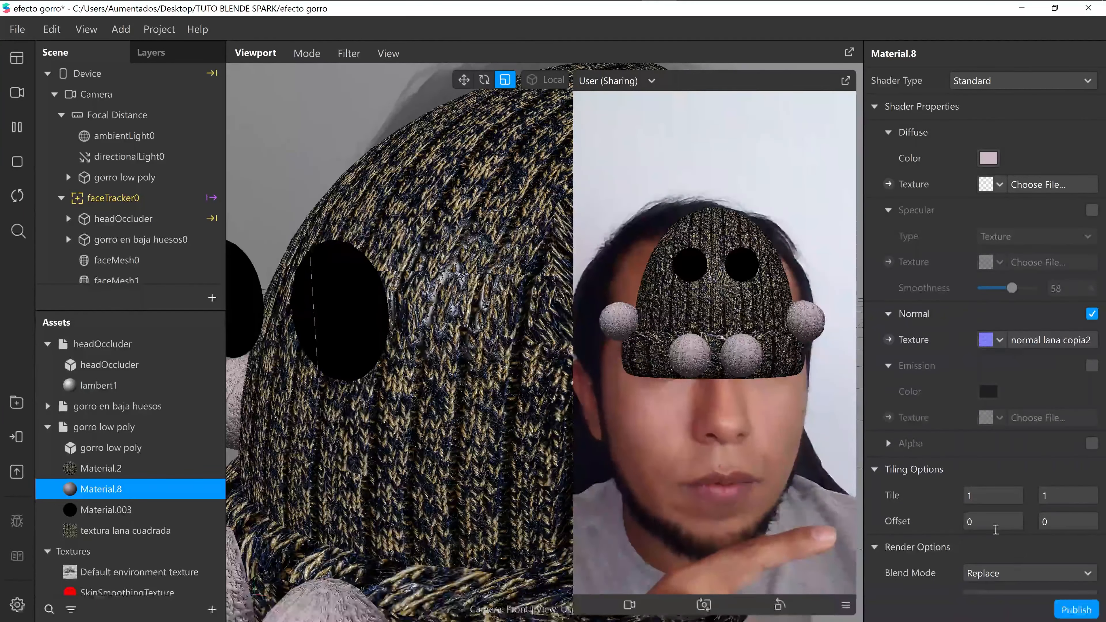
Change the diffuse color of Material.8 to white.
{"action": "left_click", "coordinate": [988, 158]}
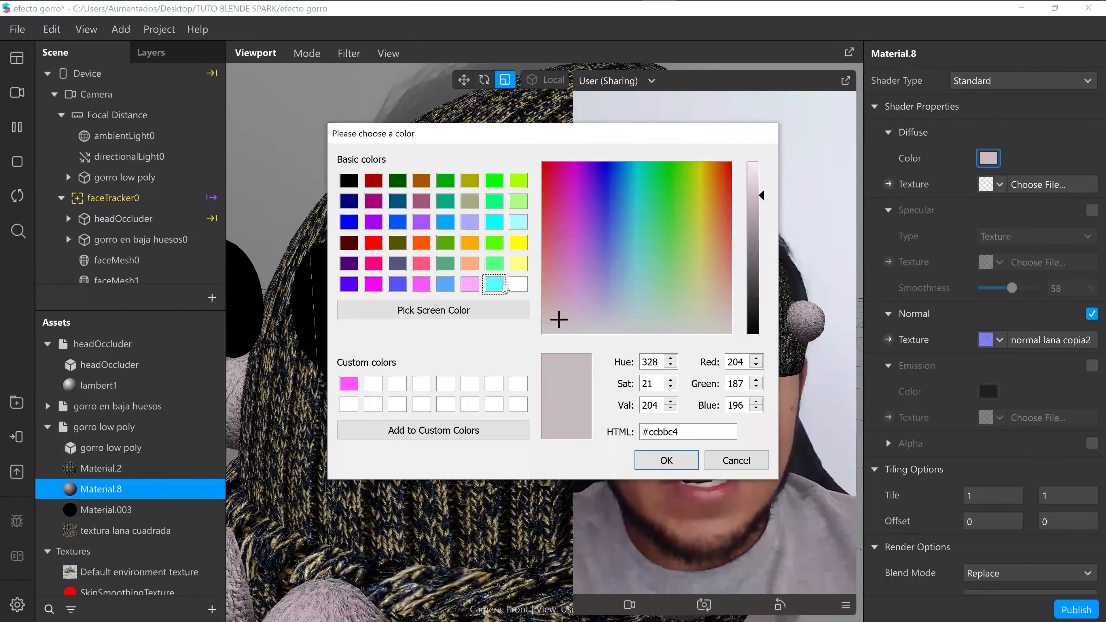
{"action": "left_click", "coordinate": [518, 284]}
{"action": "left_click", "coordinate": [664, 460]}
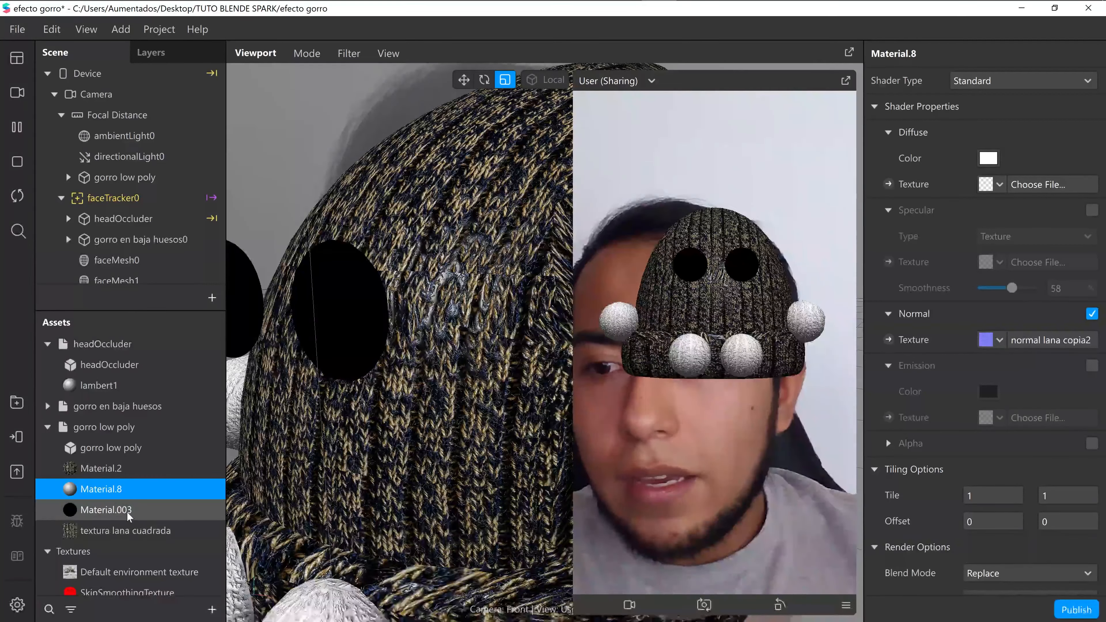
Switch the eyes' Material.003 to the Physically-Based shader and raise Metallic to 100%.
{"action": "left_click", "coordinate": [105, 509]}
{"action": "left_click", "coordinate": [1019, 81]}
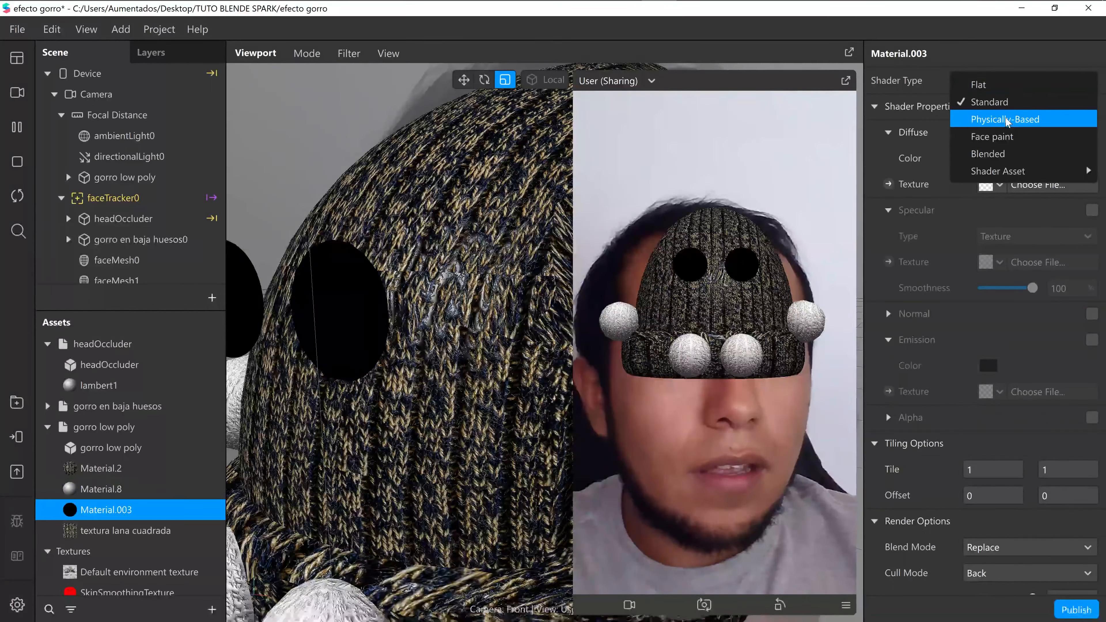
{"action": "key", "text": "Return"}
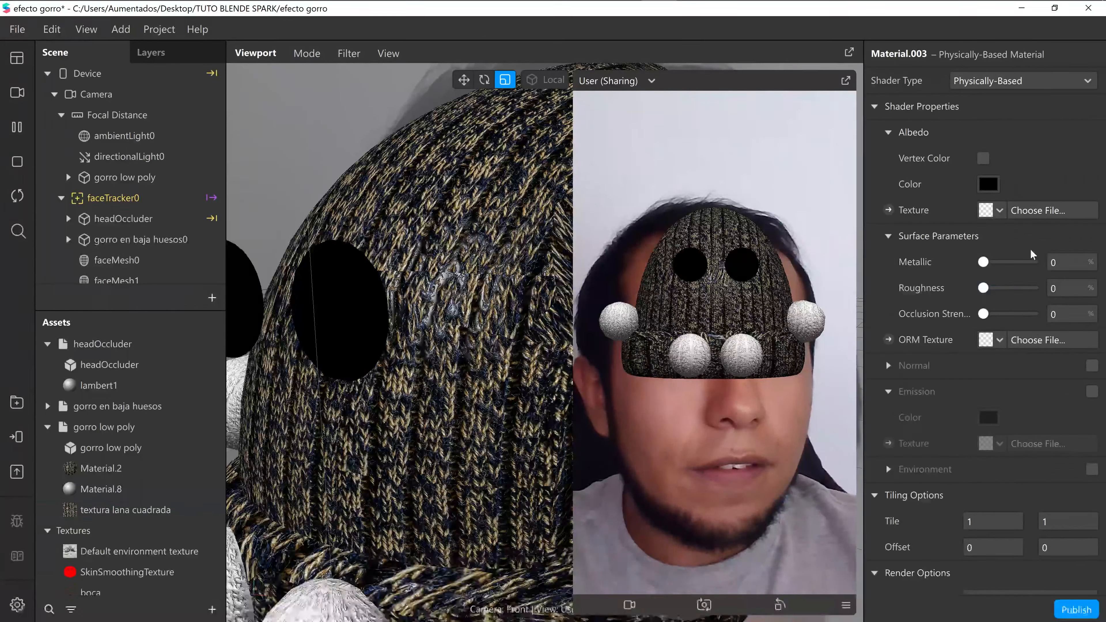
{"action": "left_click_drag", "start_coordinate": [1057, 266], "coordinate": [1084, 265]}
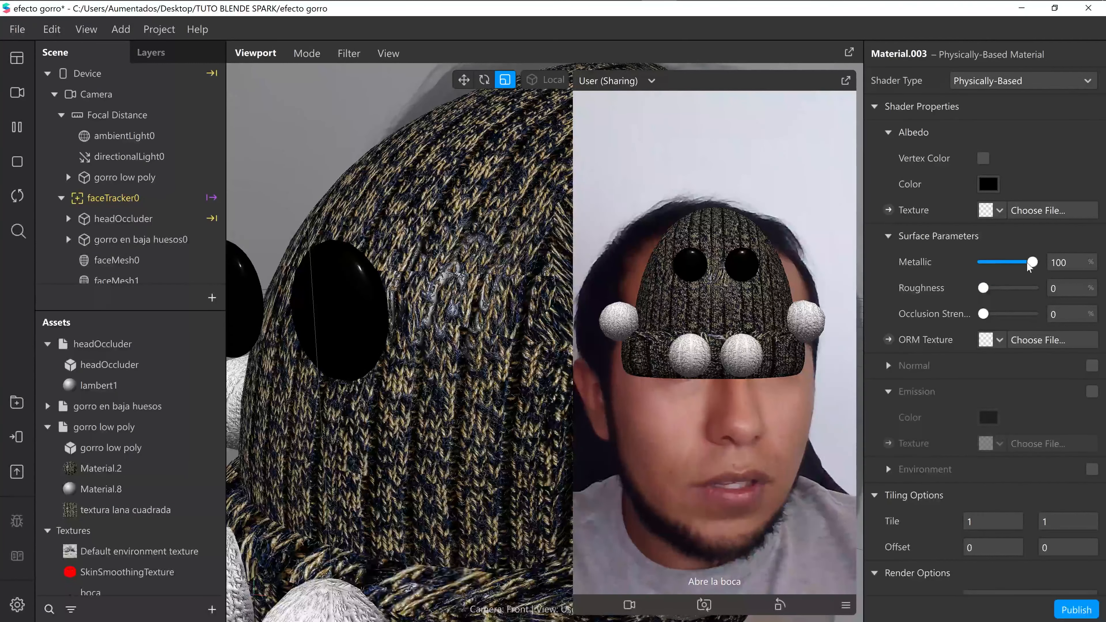
Enable Environment on Material.003 with the default environment texture and set its rotation to about 299 degrees.
{"action": "left_click", "coordinate": [1091, 469]}
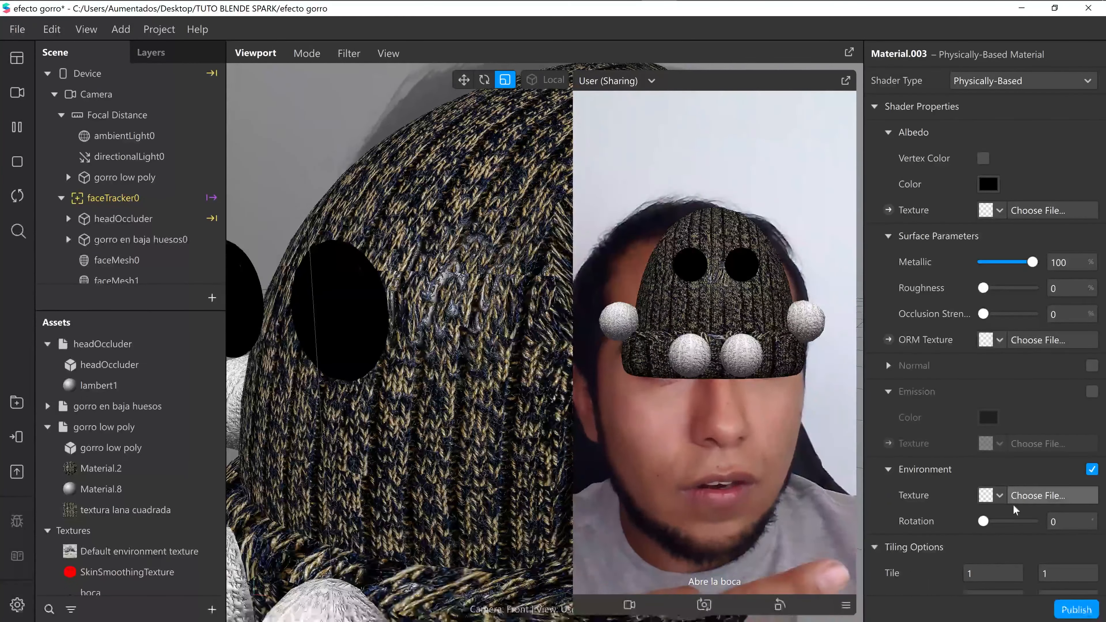
{"action": "left_click", "coordinate": [997, 494]}
{"action": "left_click", "coordinate": [1001, 521]}
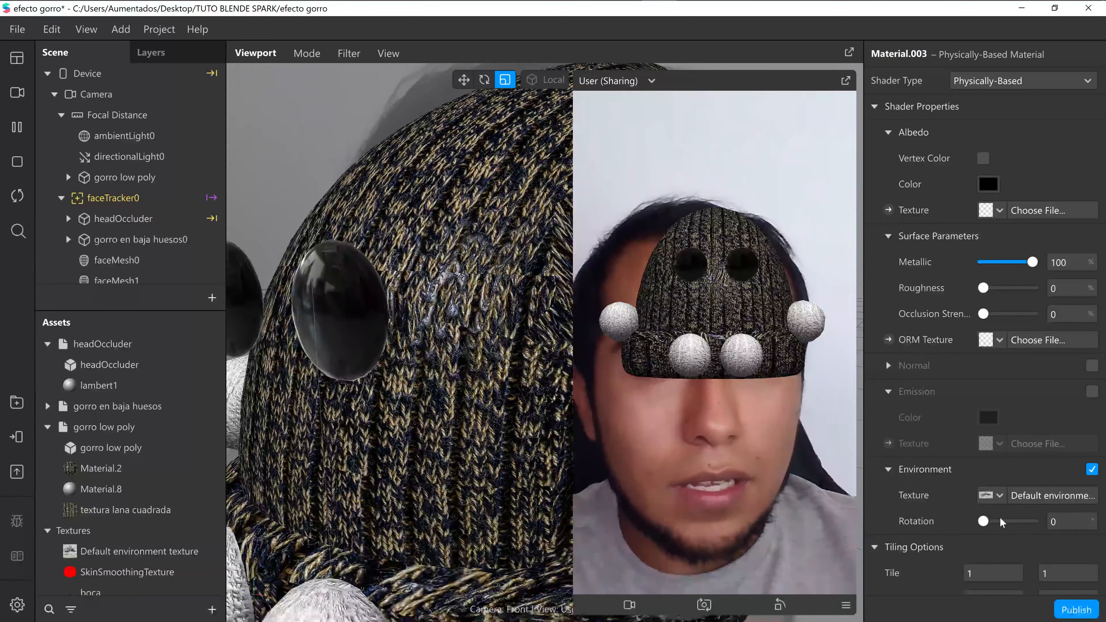
{"action": "left_click_drag", "start_coordinate": [988, 522], "coordinate": [1025, 521]}
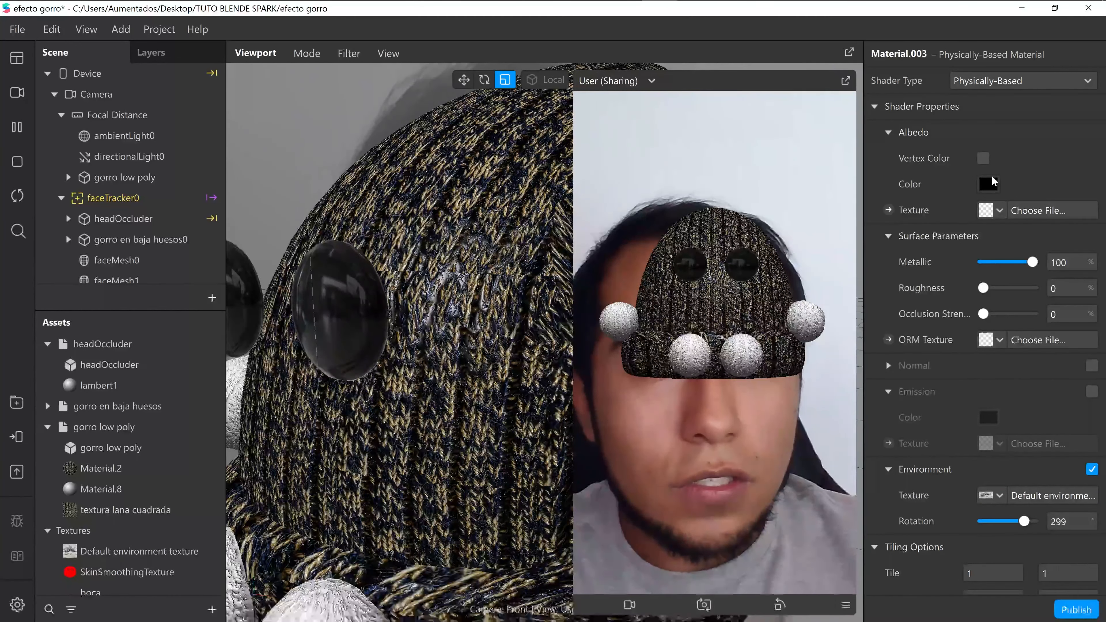
Set the albedo color of Material.003 to the very dark gray #121212.
{"action": "left_click", "coordinate": [987, 184]}
{"action": "left_click_drag", "start_coordinate": [728, 120], "coordinate": [481, 137]}
{"action": "left_click_drag", "start_coordinate": [516, 346], "coordinate": [515, 332]}
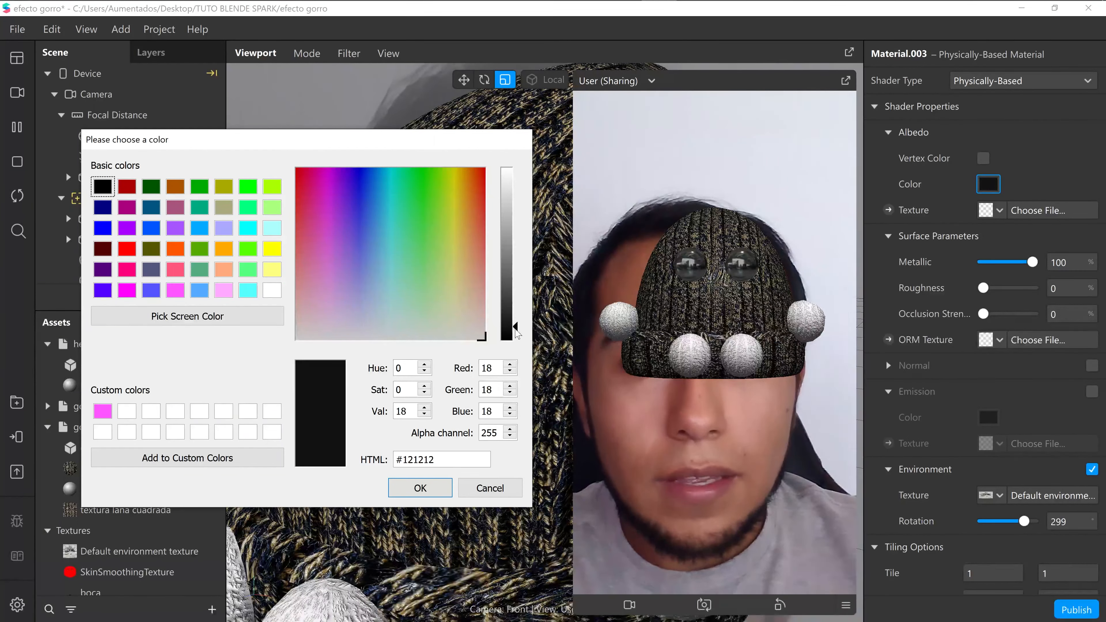
{"action": "left_click", "coordinate": [430, 497]}
{"action": "scroll", "coordinate": [460, 404], "scroll_direction": "down", "scroll_amount": 5}
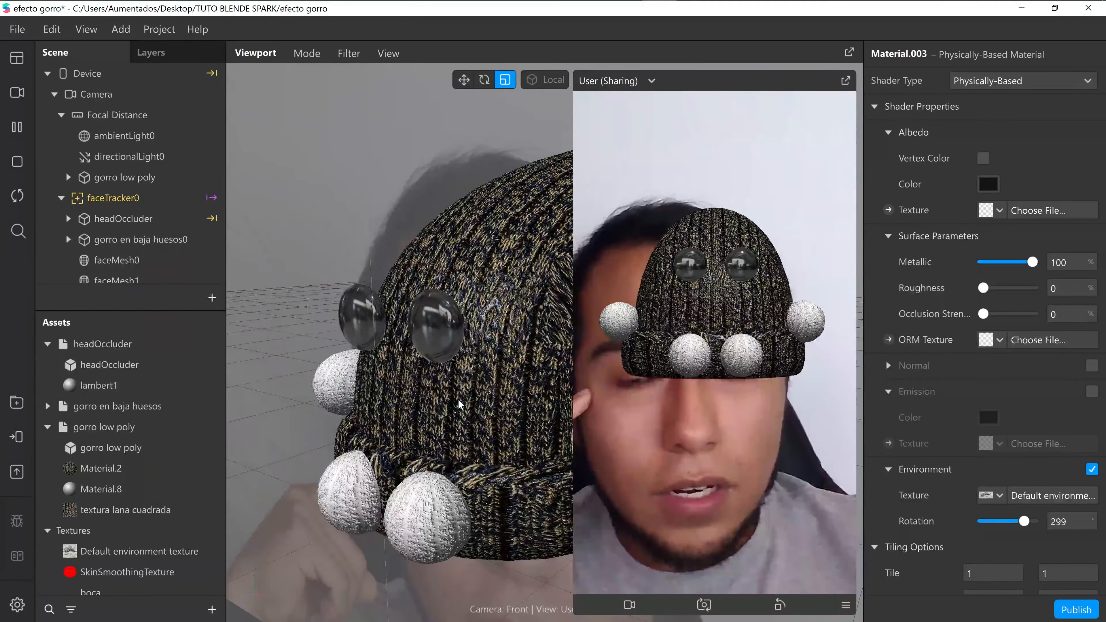
{"action": "scroll", "coordinate": [459, 404], "scroll_direction": "down", "scroll_amount": 3}
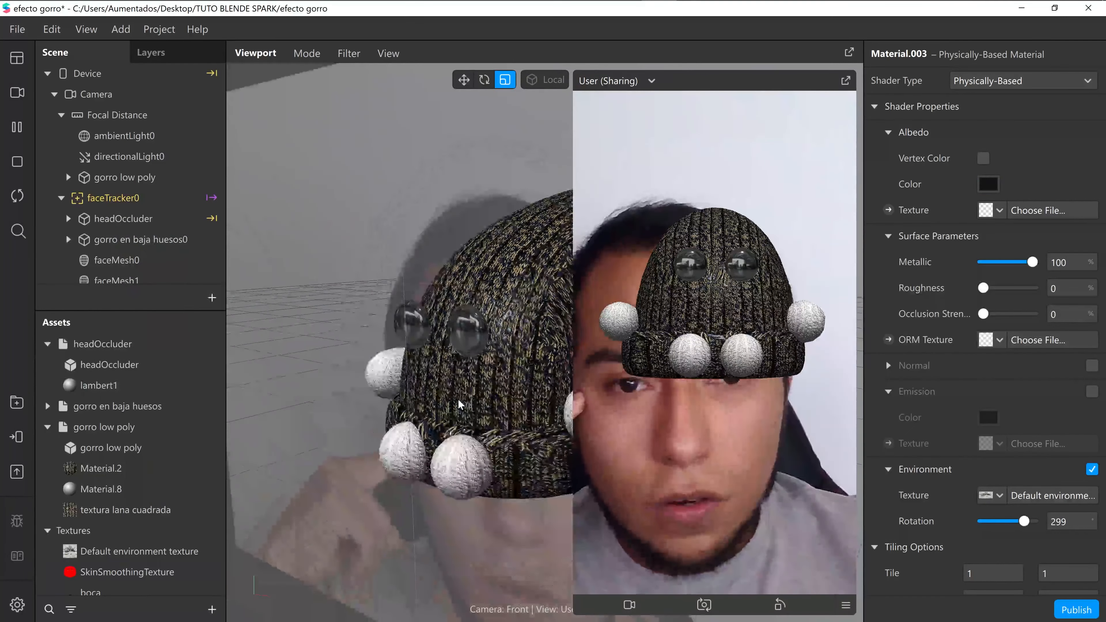
Rotate the gorro low poly object about its Y axis by about 2.67 degrees.
{"action": "left_click", "coordinate": [403, 362]}
{"action": "scroll", "coordinate": [511, 99], "scroll_direction": "down", "scroll_amount": 1}
{"action": "left_click", "coordinate": [484, 84]}
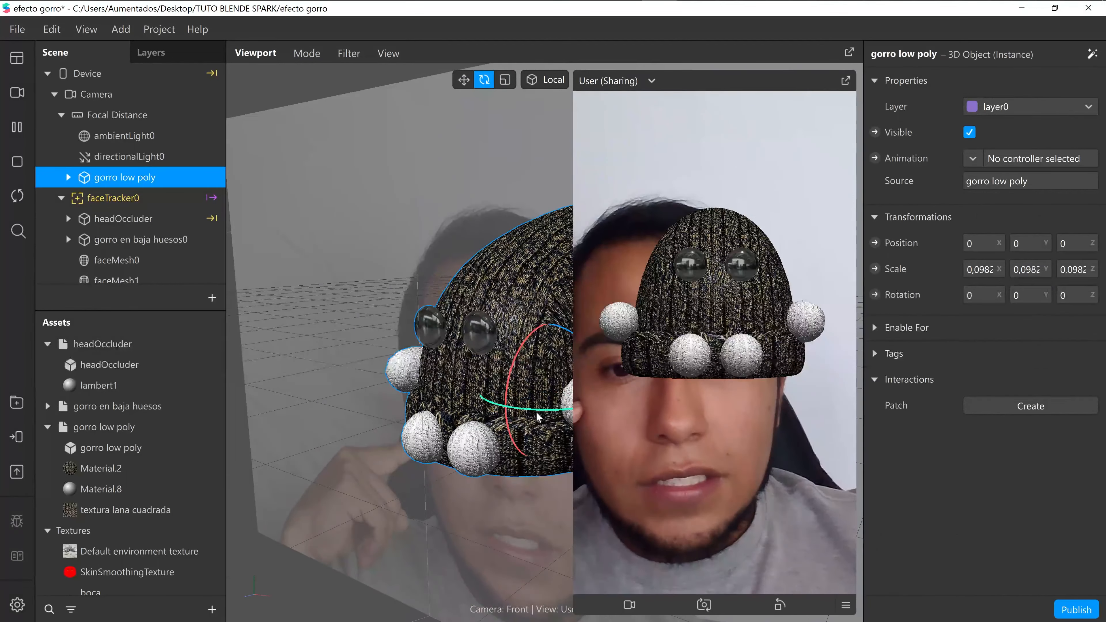
{"action": "mouse_move", "coordinate": [528, 414]}
{"action": "left_mouse_down"}
{"action": "mouse_move", "coordinate": [539, 425]}
{"action": "mouse_move", "coordinate": [703, 395]}
{"action": "mouse_move", "coordinate": [457, 419]}
{"action": "mouse_move", "coordinate": [537, 417]}
{"action": "left_mouse_up"}
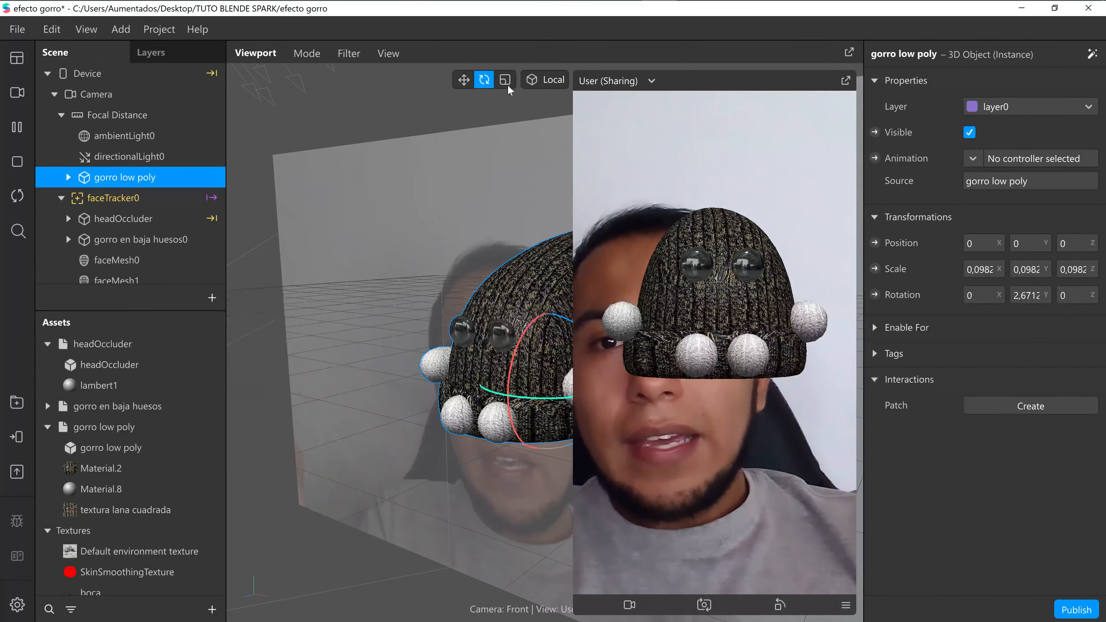
Lower gorro low poly to a Y position of about -0.154 and scale it down uniformly to about 0.0746.
{"action": "left_click", "coordinate": [464, 79]}
{"action": "left_click_drag", "start_coordinate": [545, 347], "coordinate": [525, 442]}
{"action": "scroll", "coordinate": [487, 317], "scroll_direction": "down", "scroll_amount": 2}
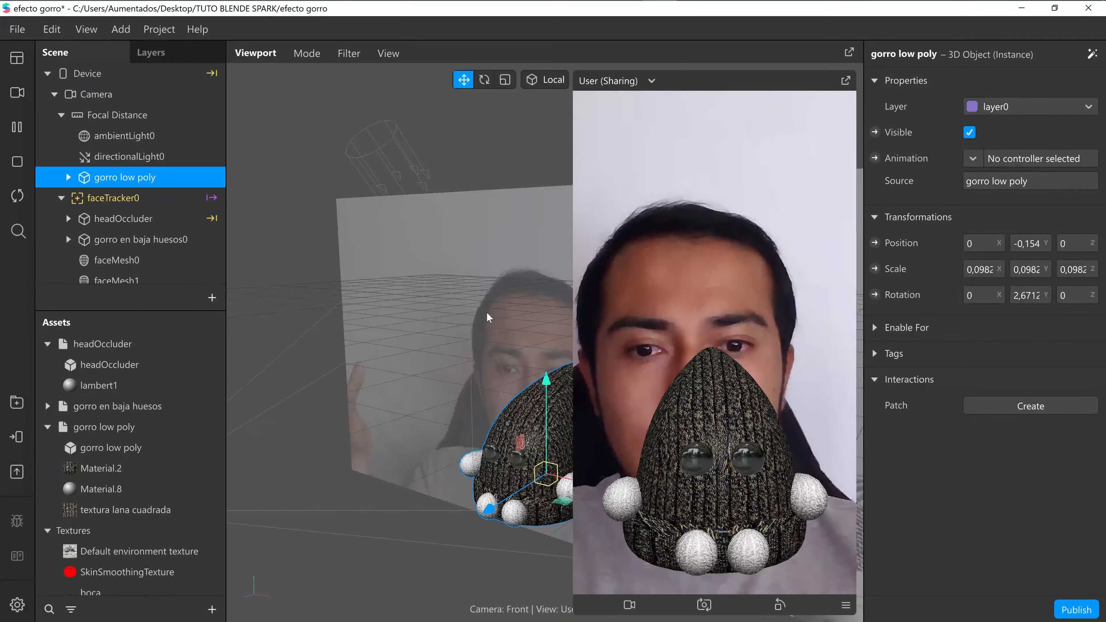
{"action": "left_click", "coordinate": [506, 80]}
{"action": "left_click_drag", "start_coordinate": [546, 472], "coordinate": [544, 472]}
Move gorro low poly further down to Y about -0.183 and sideways to X about -0.035.
{"action": "left_click", "coordinate": [463, 79]}
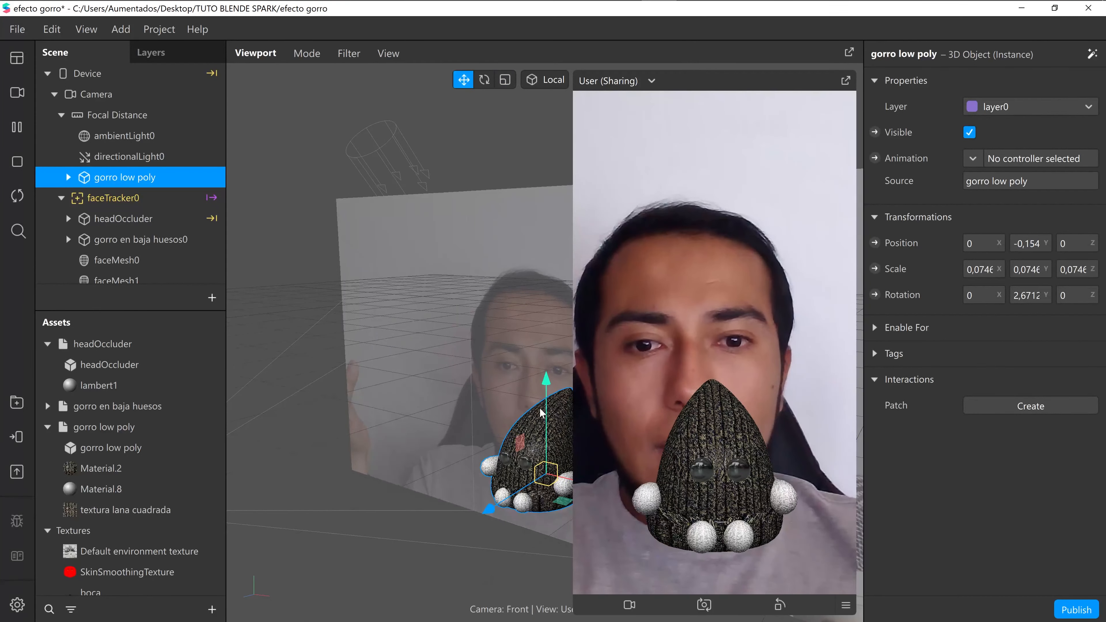
{"action": "left_click_drag", "start_coordinate": [546, 431], "coordinate": [545, 432]}
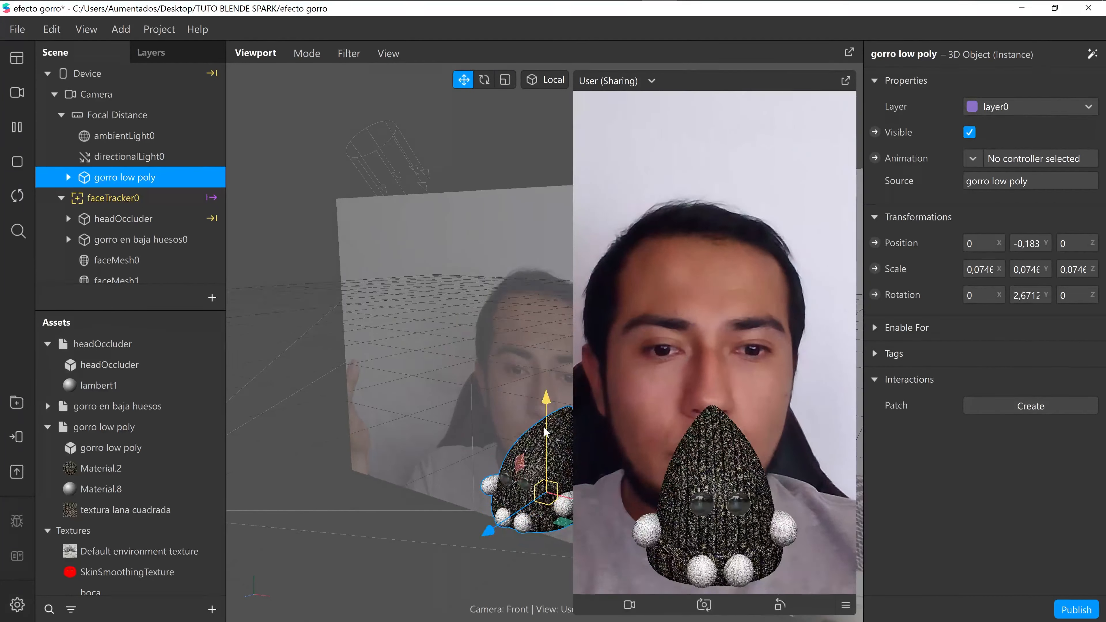
{"action": "left_click_drag", "start_coordinate": [556, 497], "coordinate": [542, 495]}
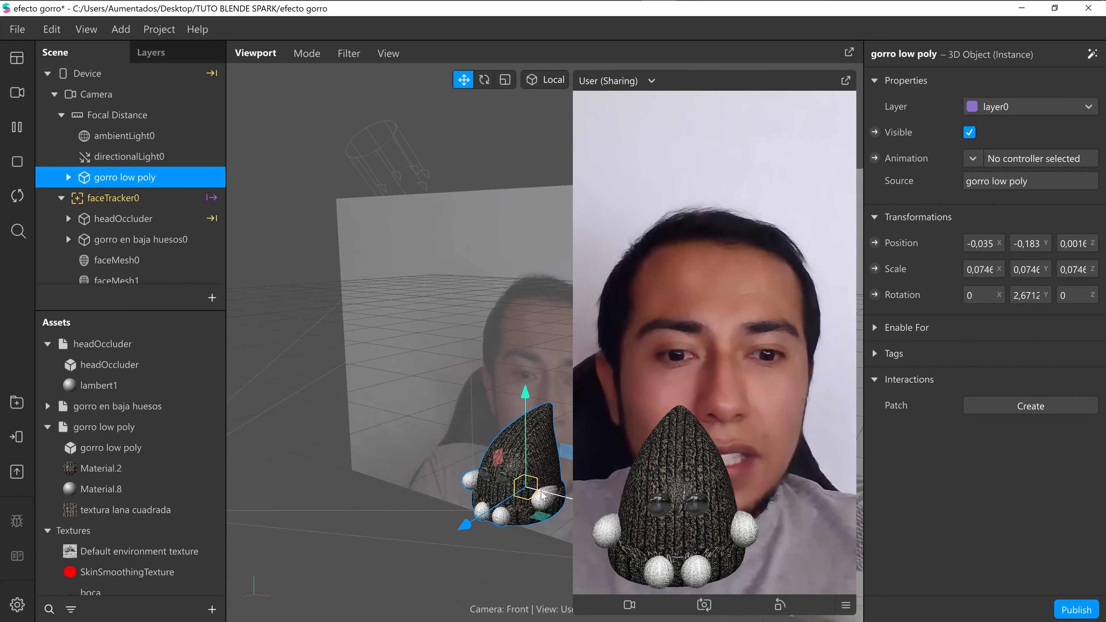
Make faceTracker0 visible again to show its hat alongside the low-poly one.
{"action": "mouse_move", "coordinate": [405, 18]}
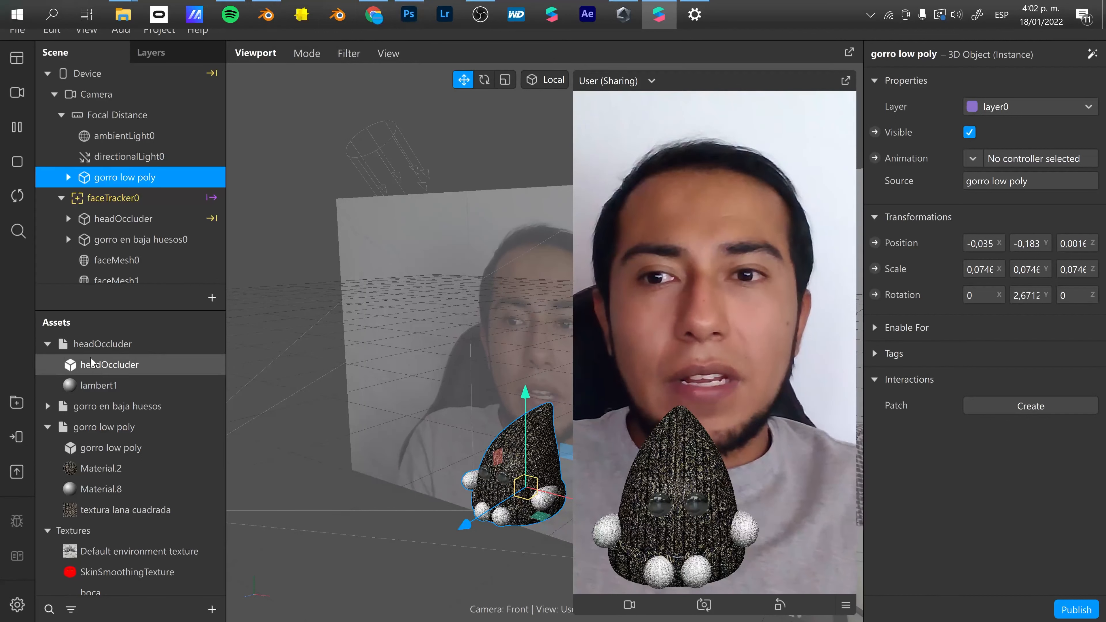
{"action": "left_click", "coordinate": [113, 198]}
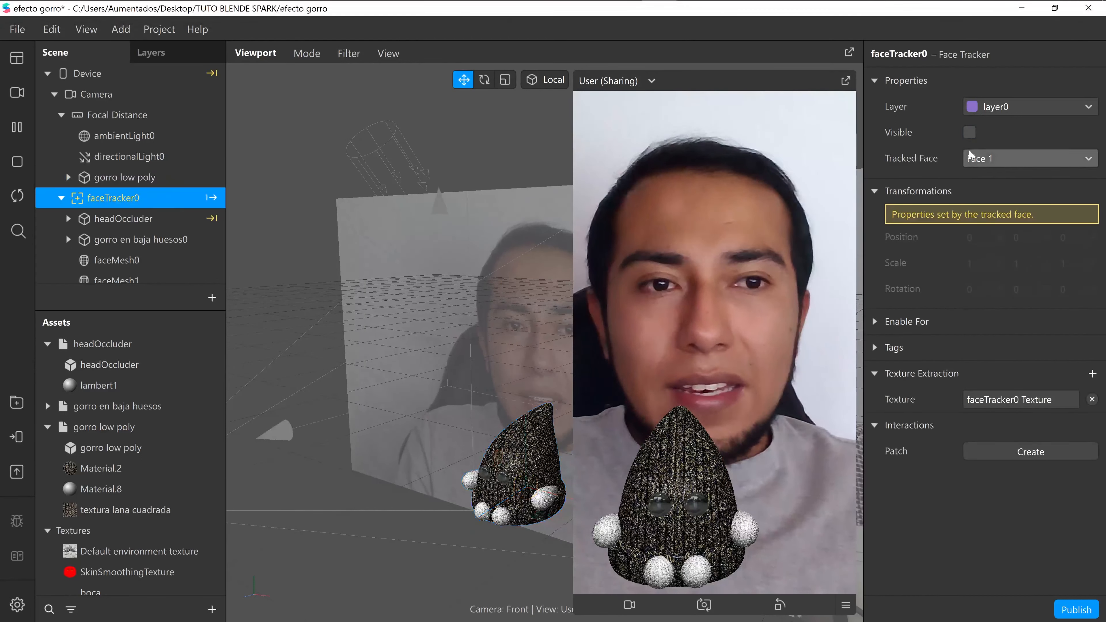
{"action": "left_click", "coordinate": [969, 135]}
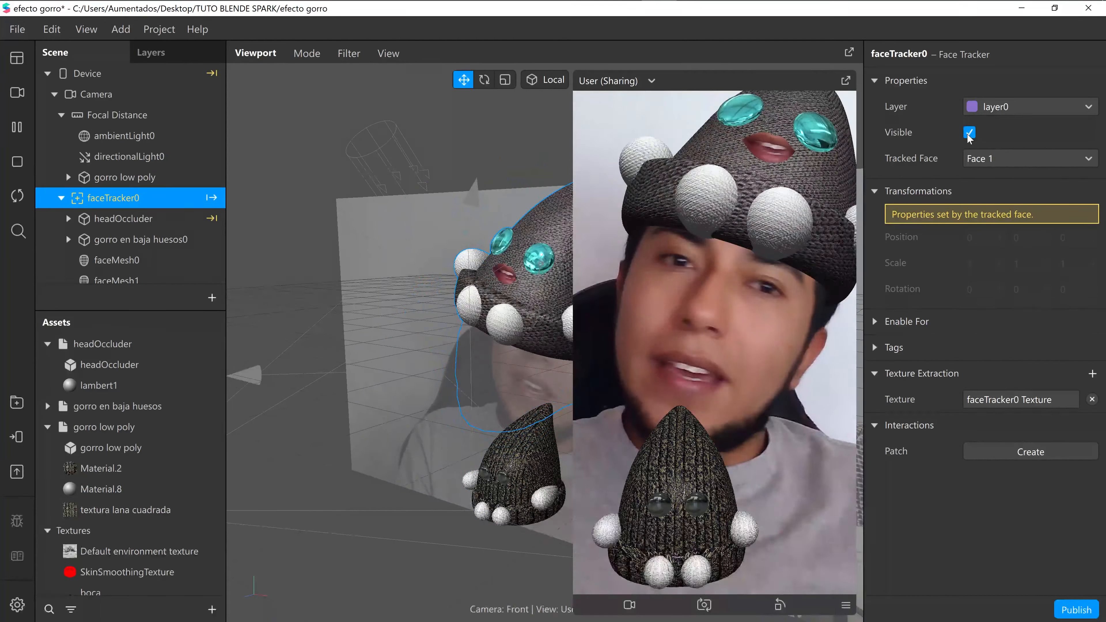